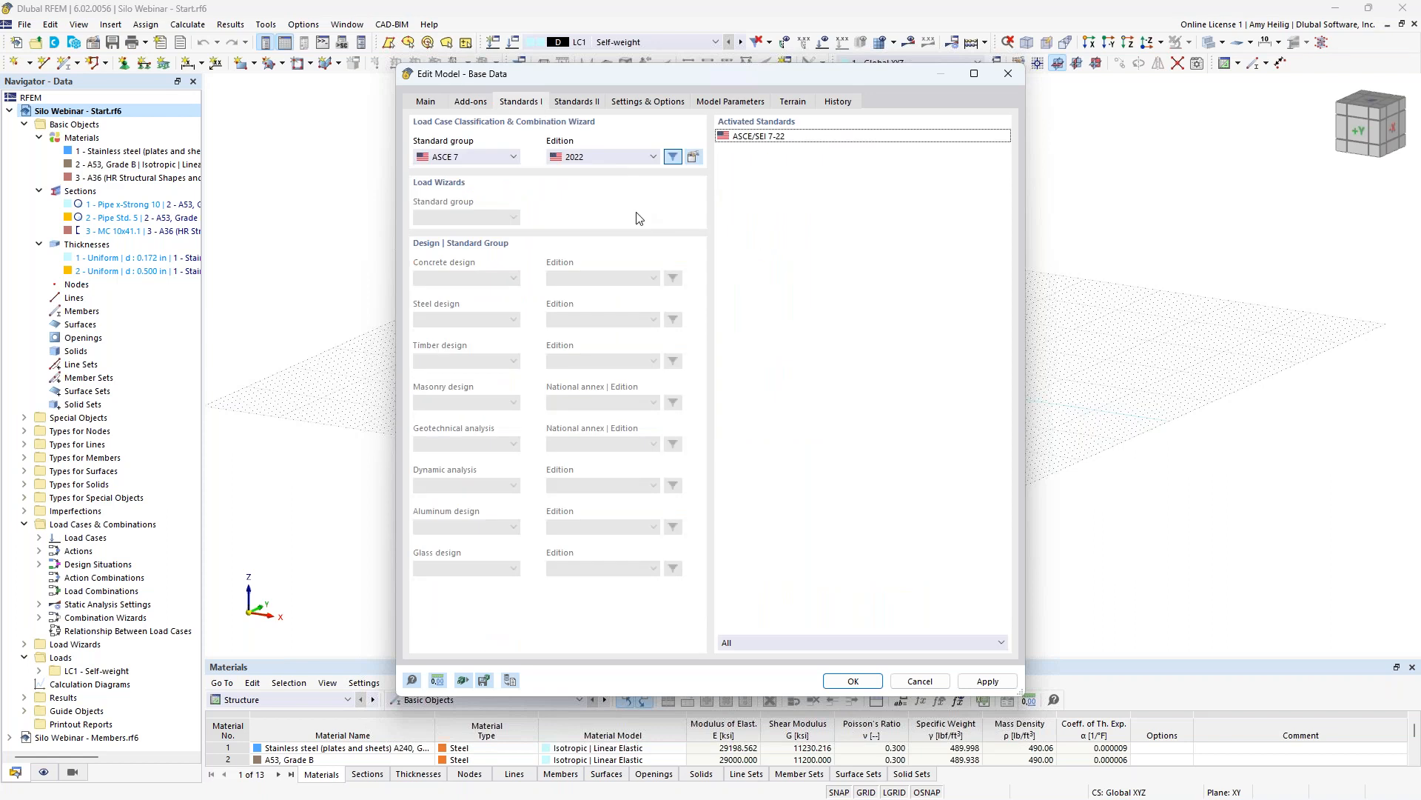
- Examine the available standard groups and ASCE 7 editions for load case classification in the model's base data
left_click(502, 164)
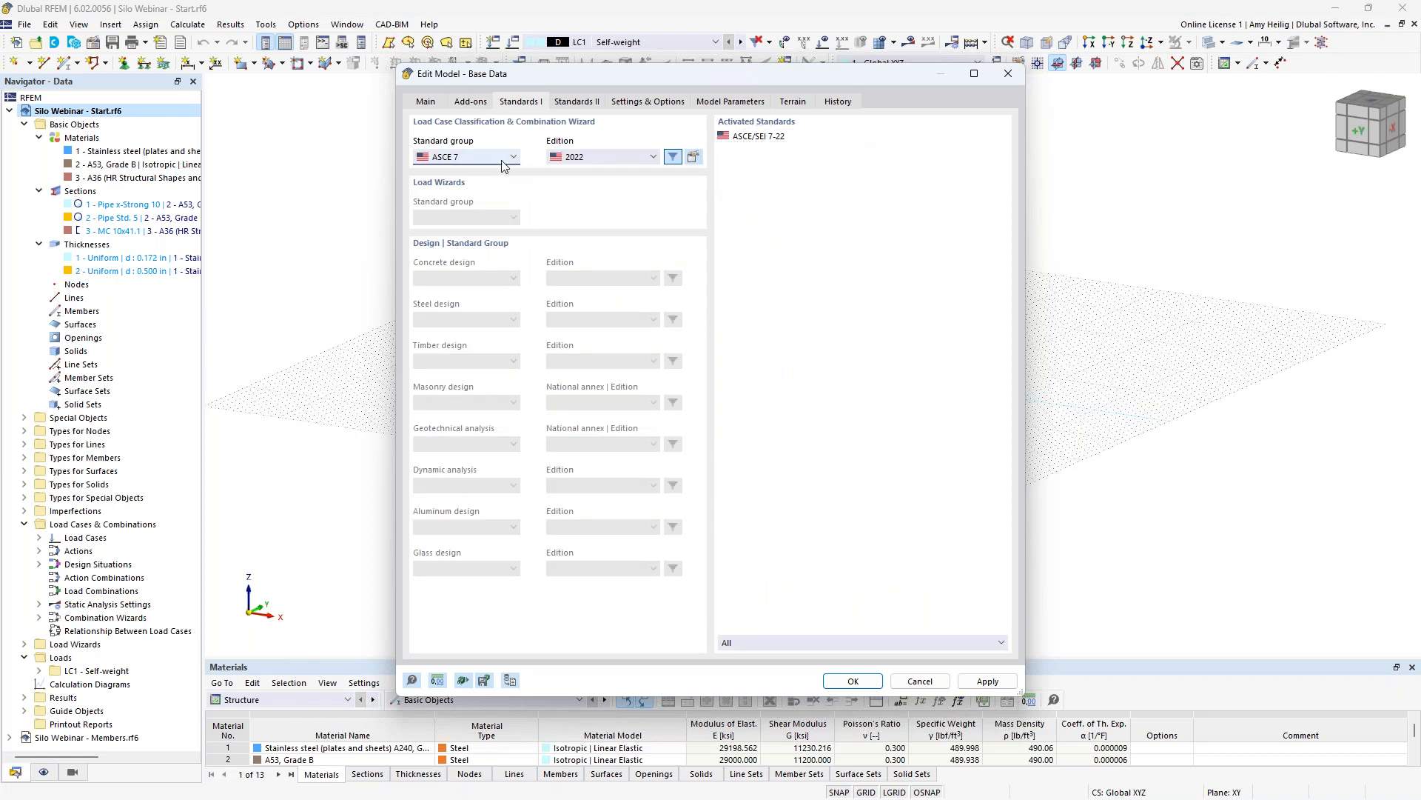
left_click(502, 165)
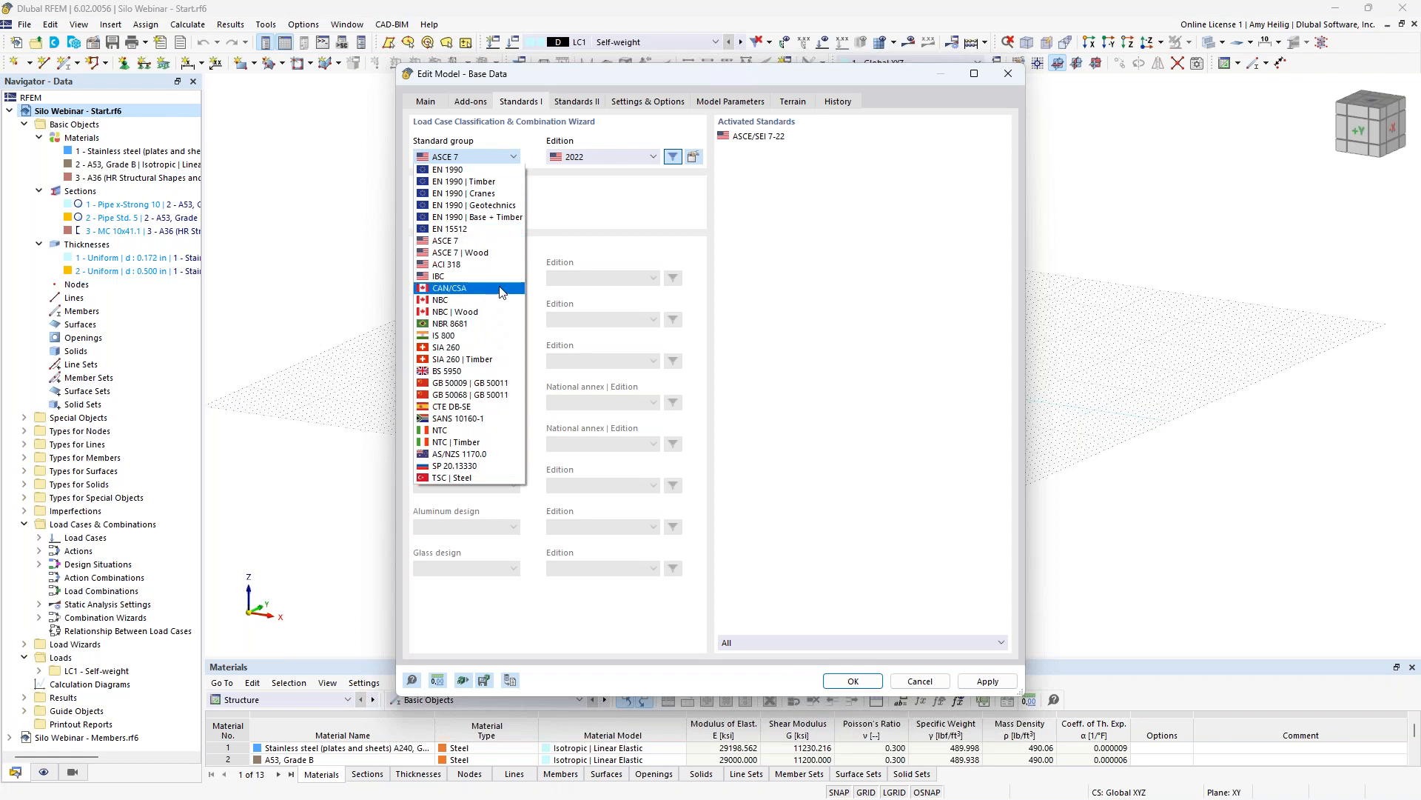
left_click(604, 201)
left_click(622, 159)
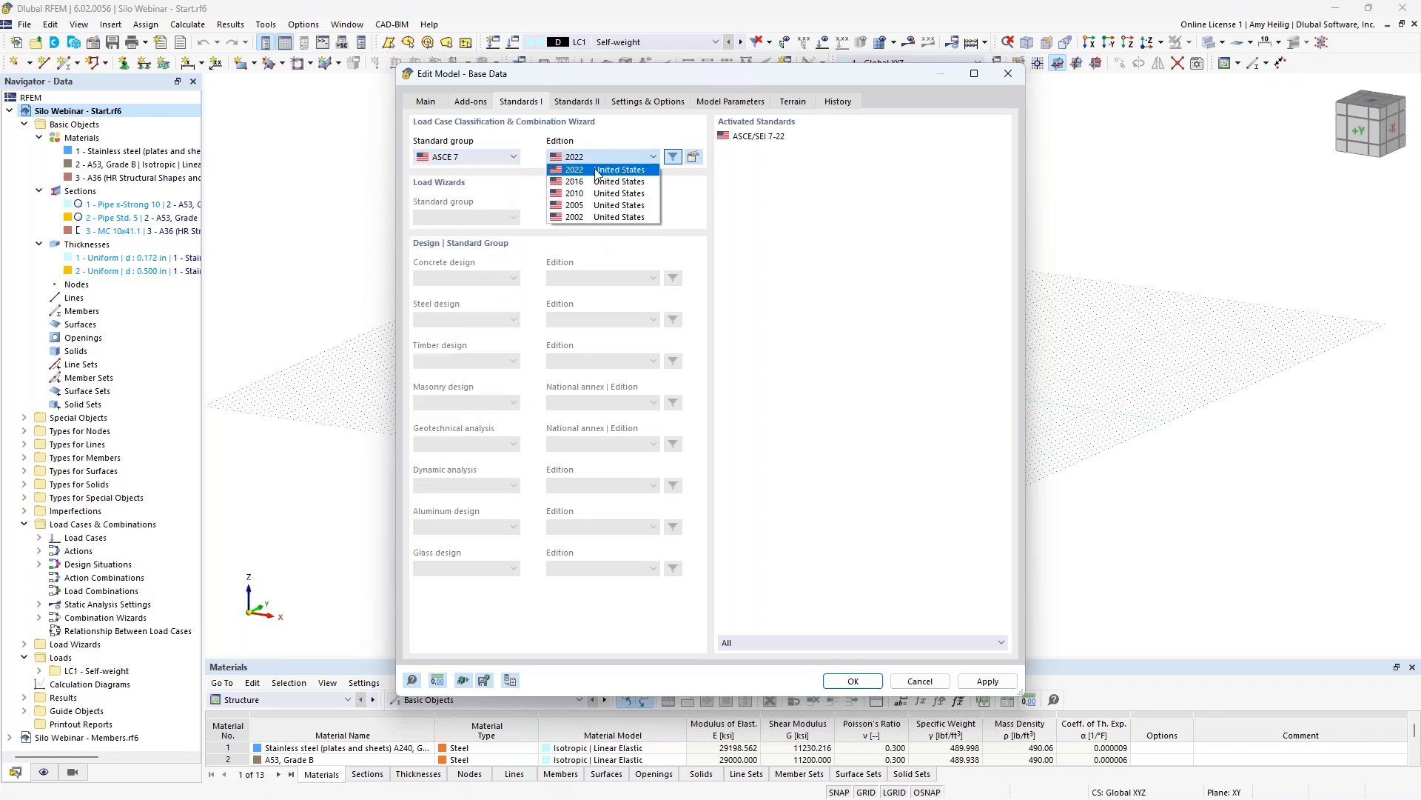
left_click(704, 196)
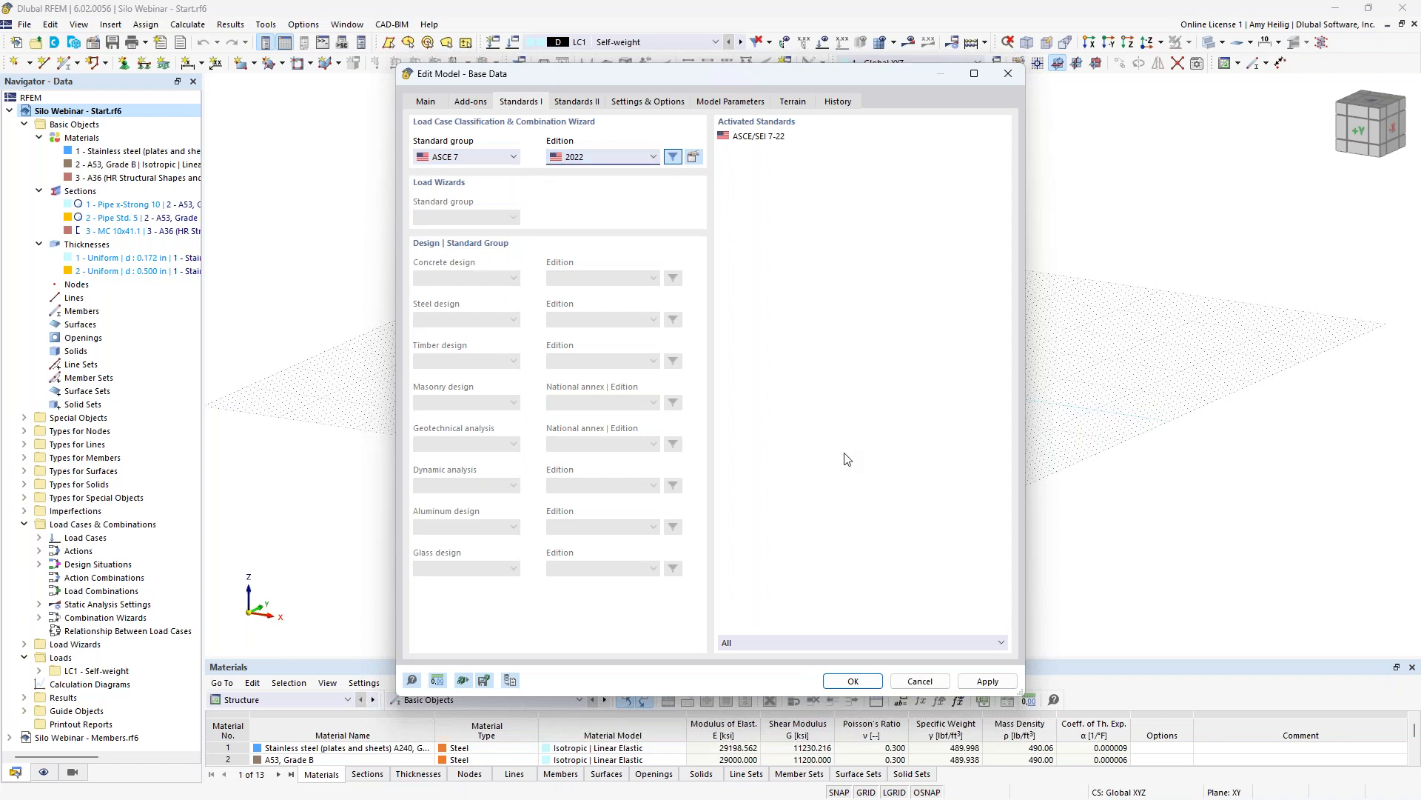
left_click(918, 681)
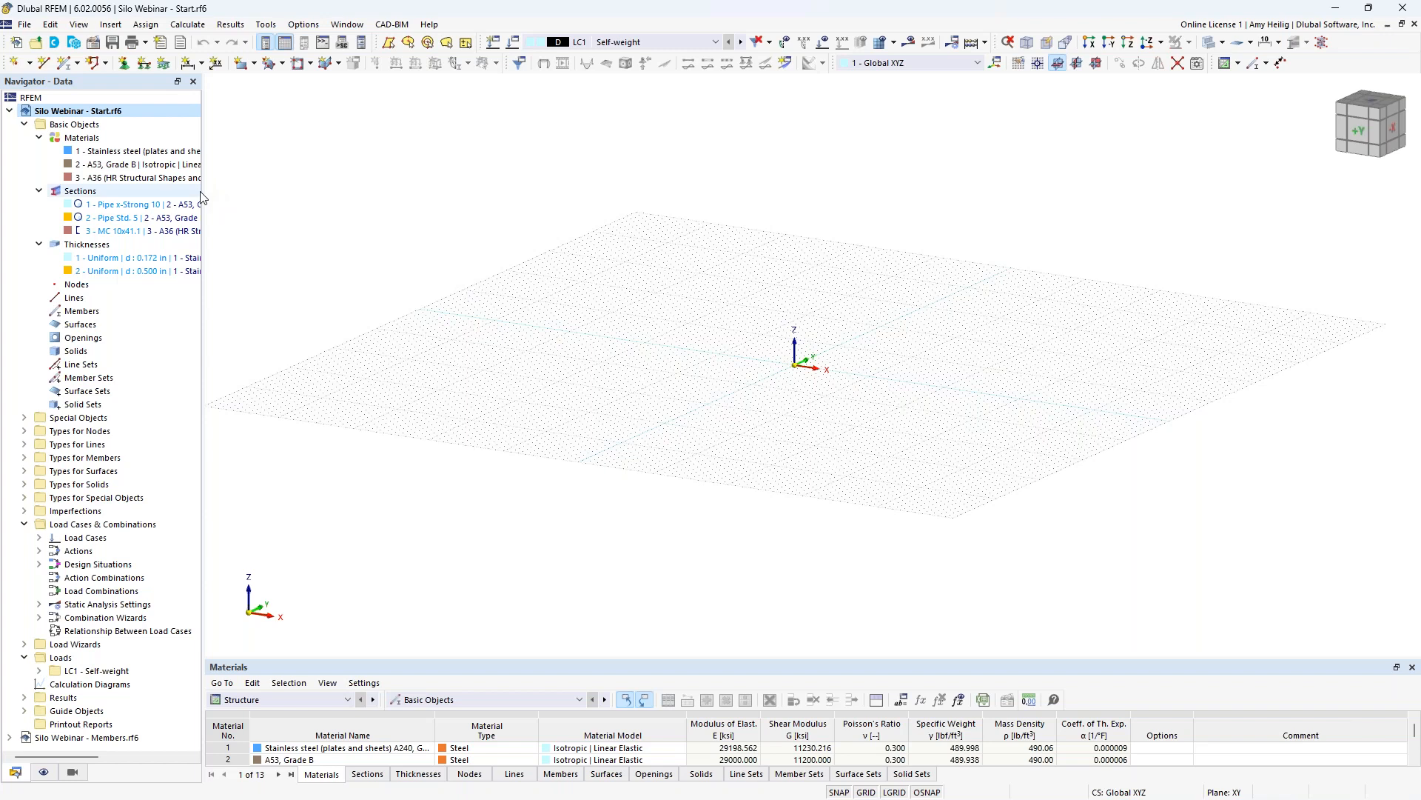
- Widen the model tree and collapse its Materials, Sections and Thicknesses branches
left_click_drag(211, 189, 271, 189)
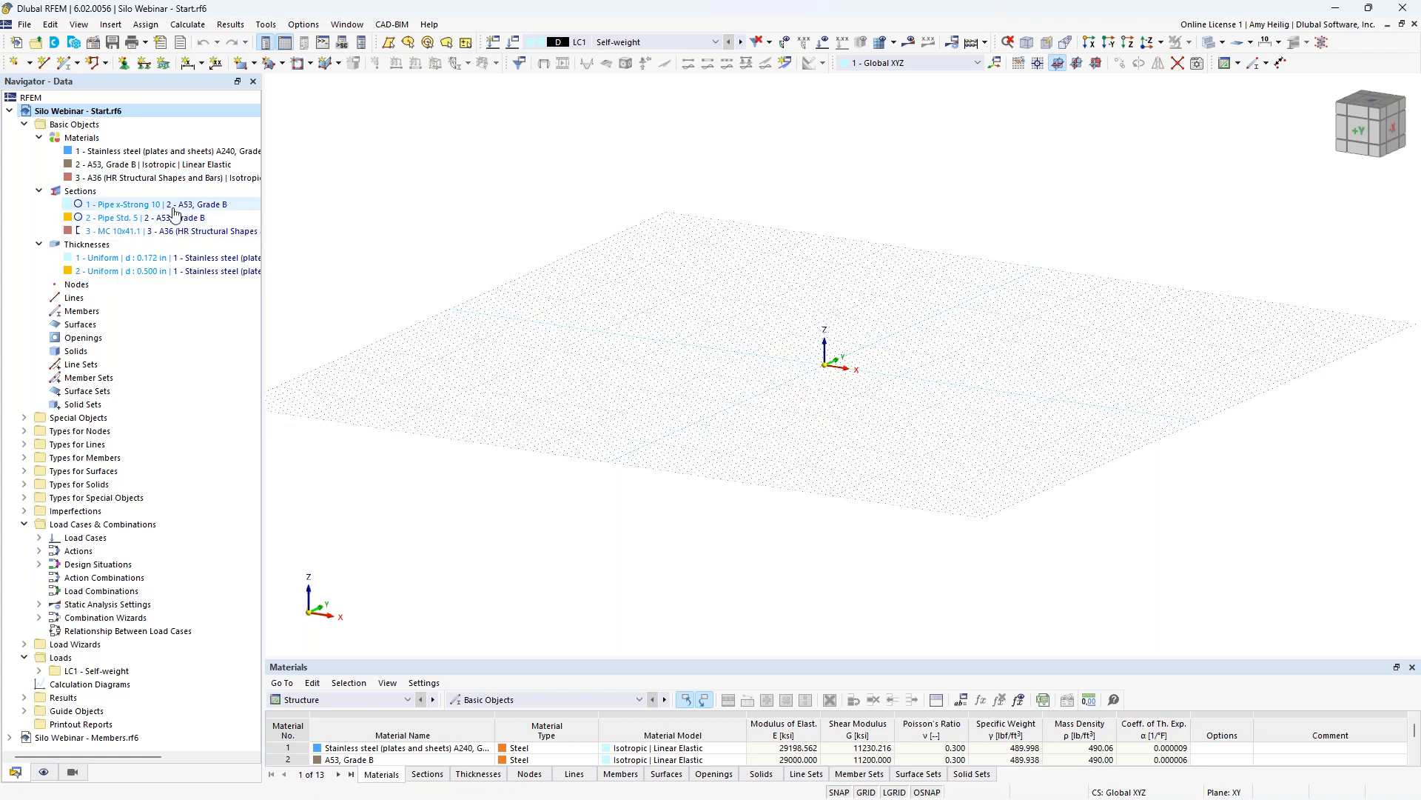
left_click(40, 245)
left_click(40, 192)
left_click(39, 138)
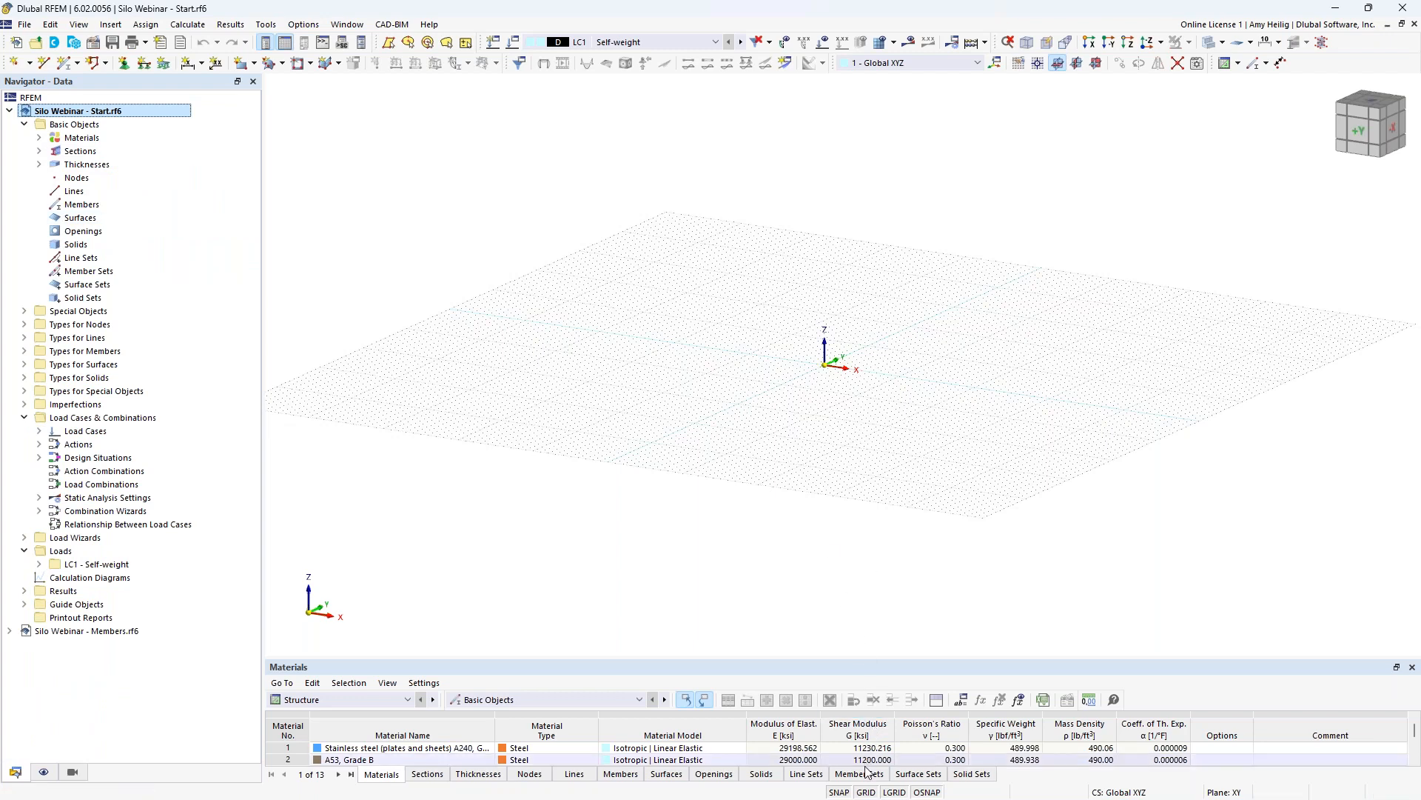
- Set the Z origin of the XY work plane to 61 ft
right_click(869, 793)
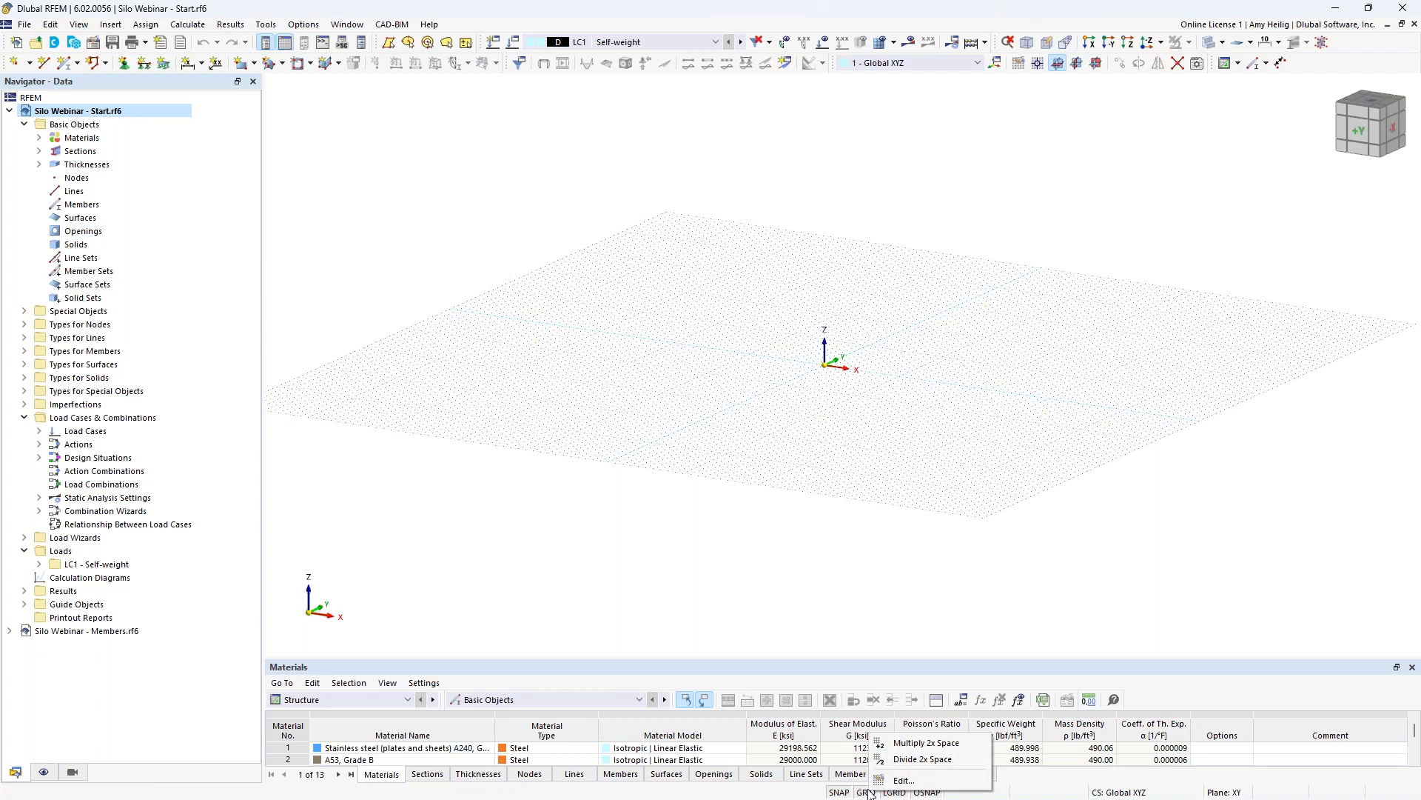
left_click(904, 779)
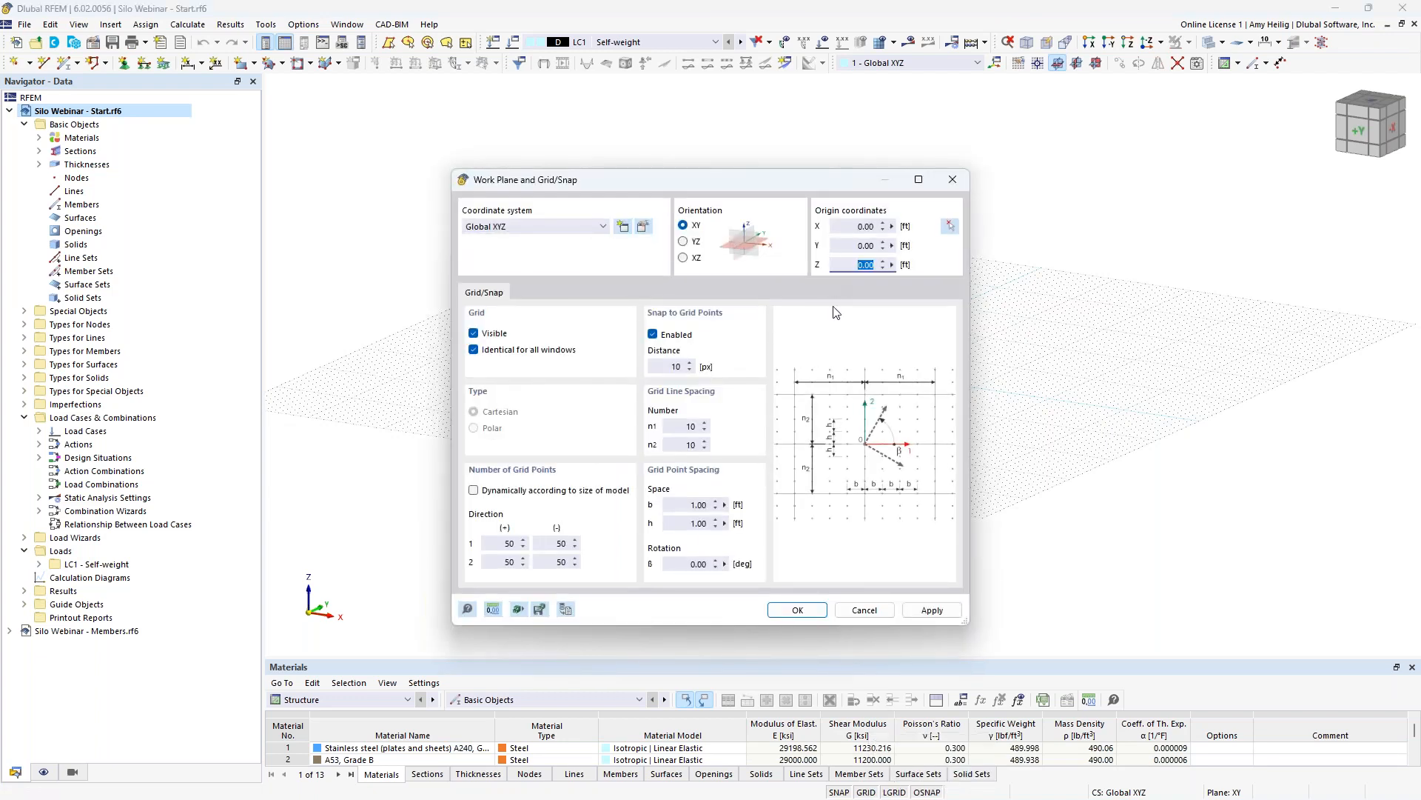
type("61")
left_click(807, 607)
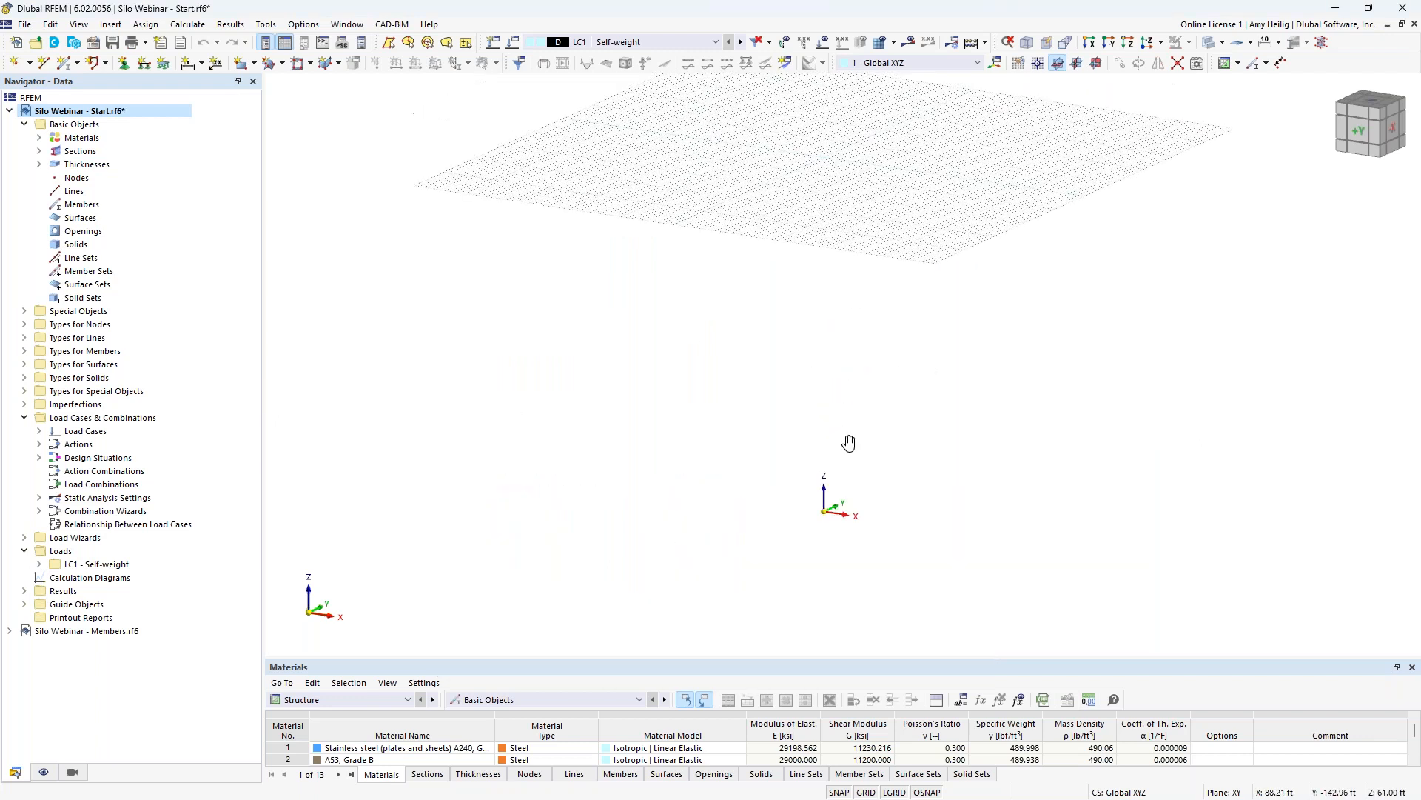
- Draw a circle line with a 1.5 ft radius centred at X 0, Y 0, Z 61 ft
scroll(803, 279, "up", 3)
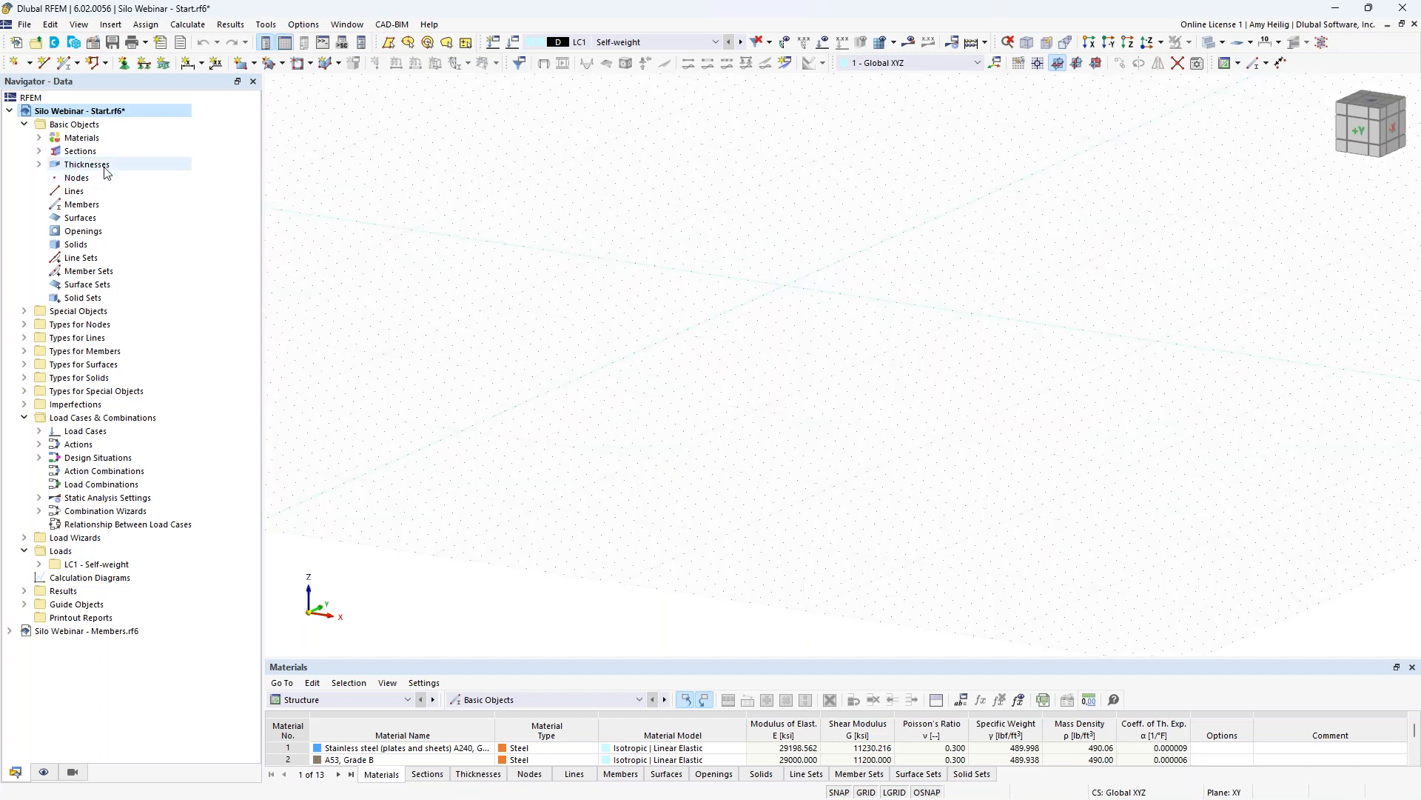
left_click(44, 65)
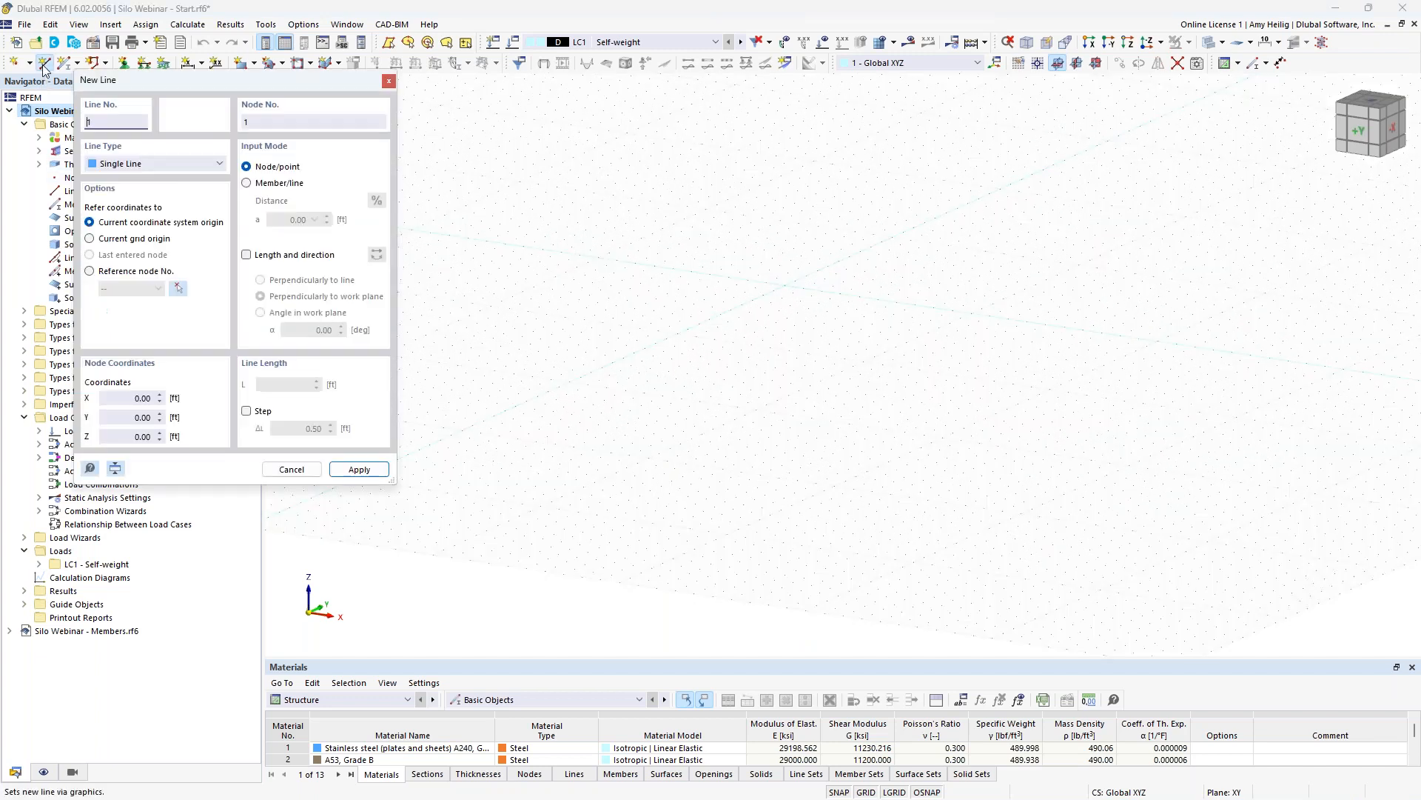
left_click(128, 163)
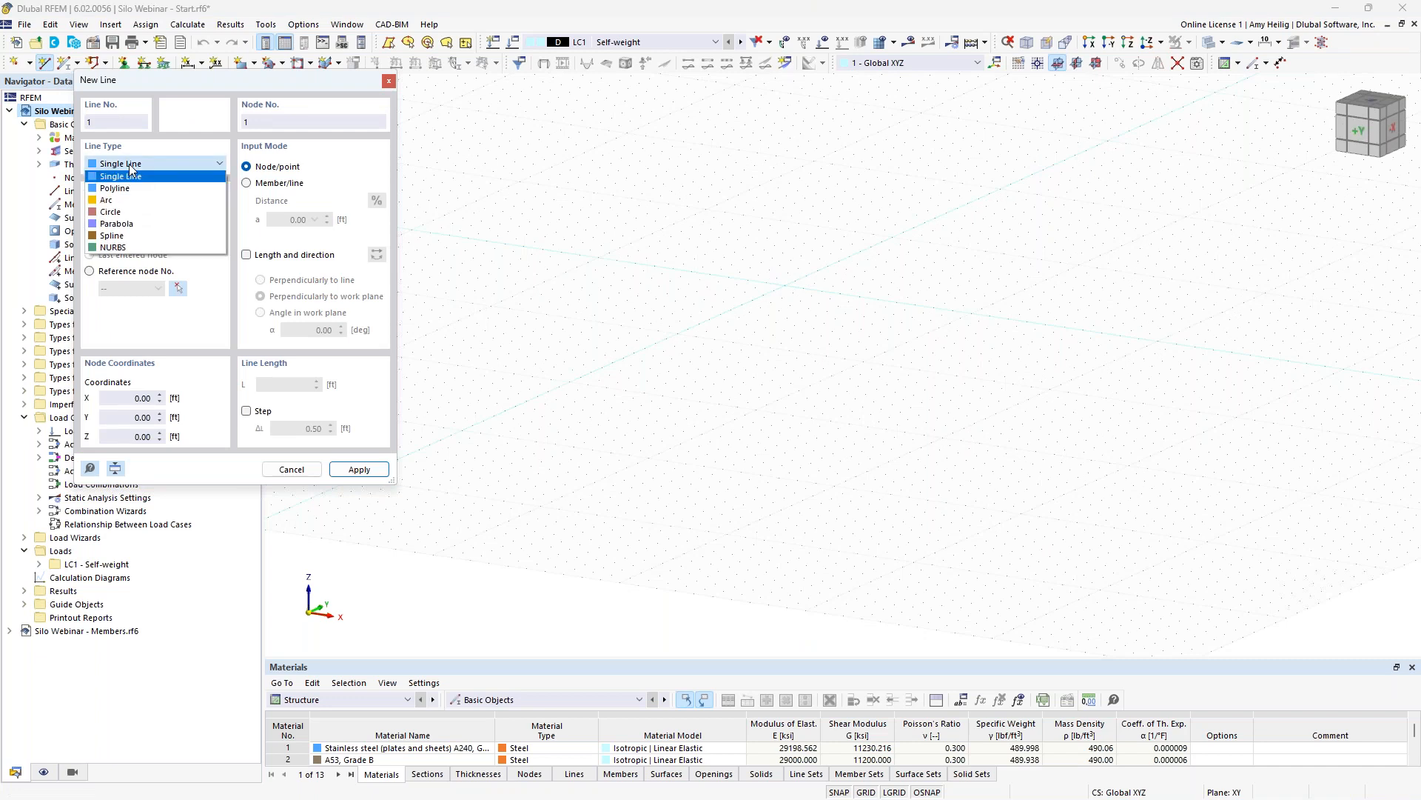
left_click(130, 214)
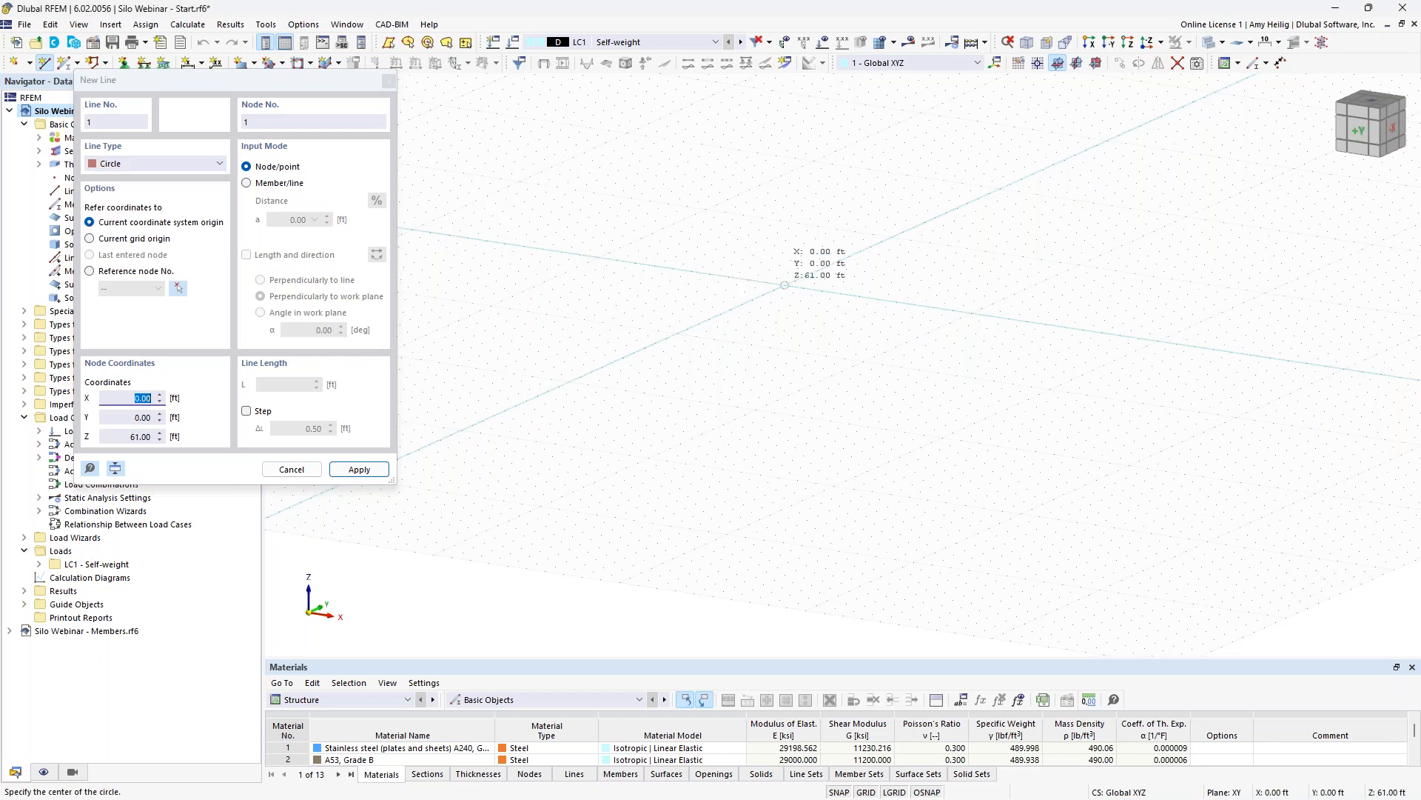
left_click(784, 285)
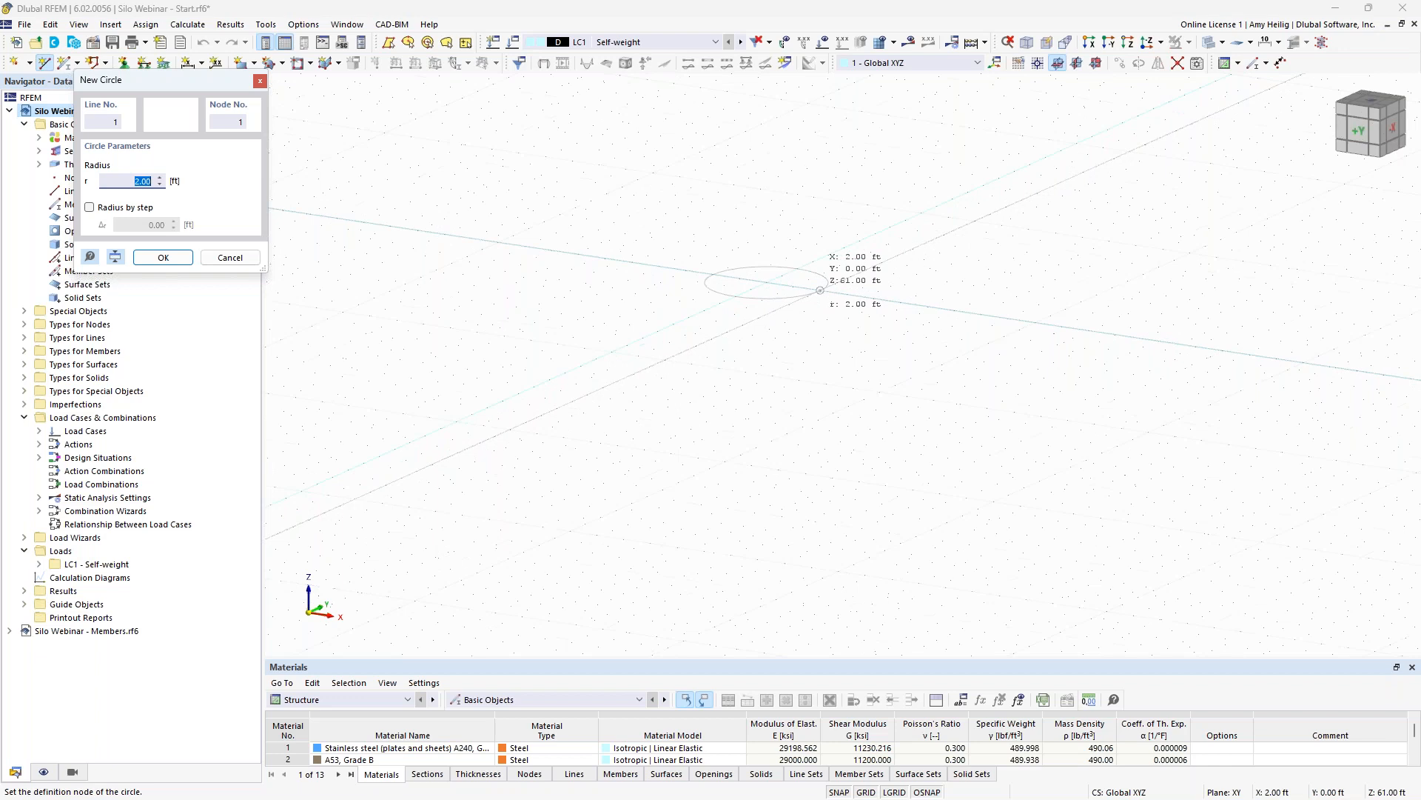
type("1.5")
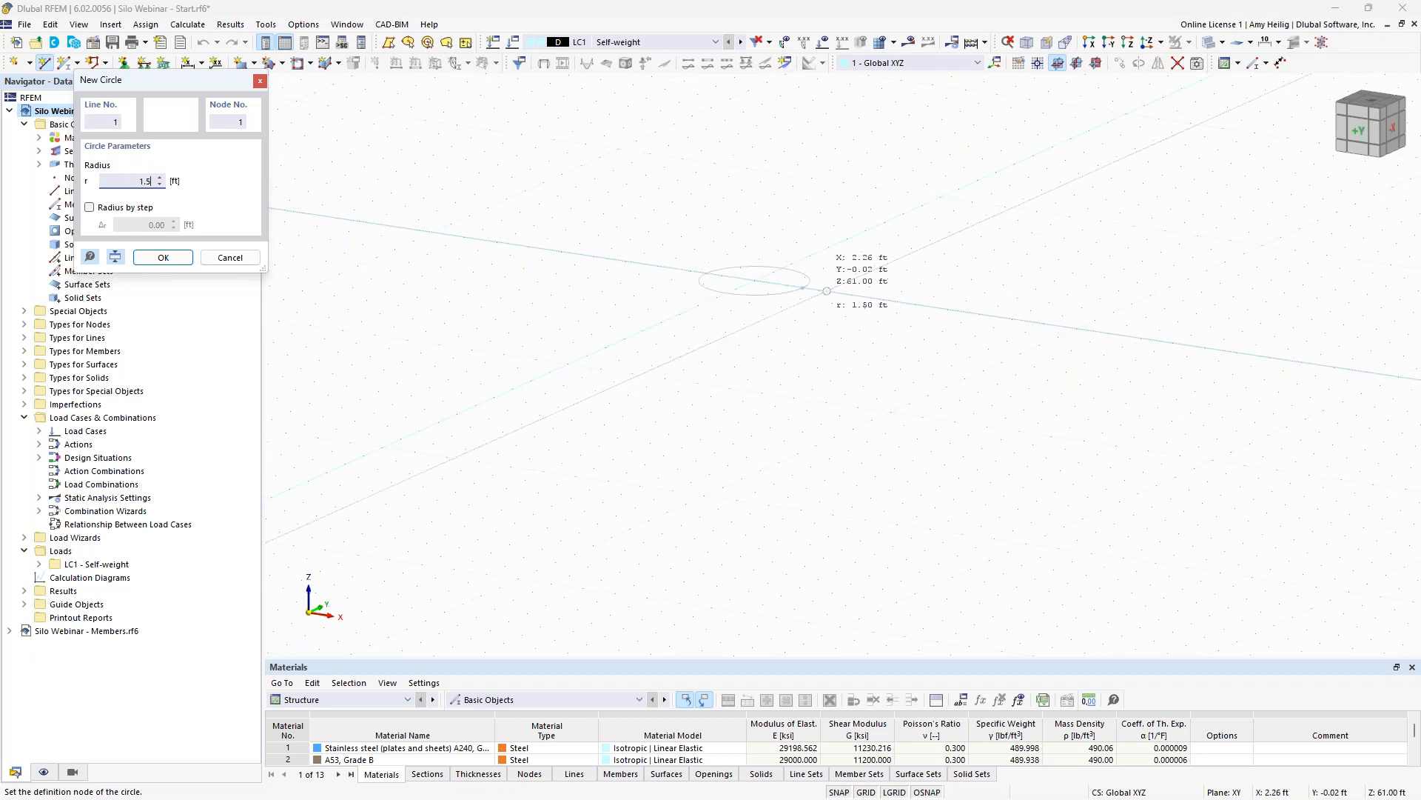
key("Return")
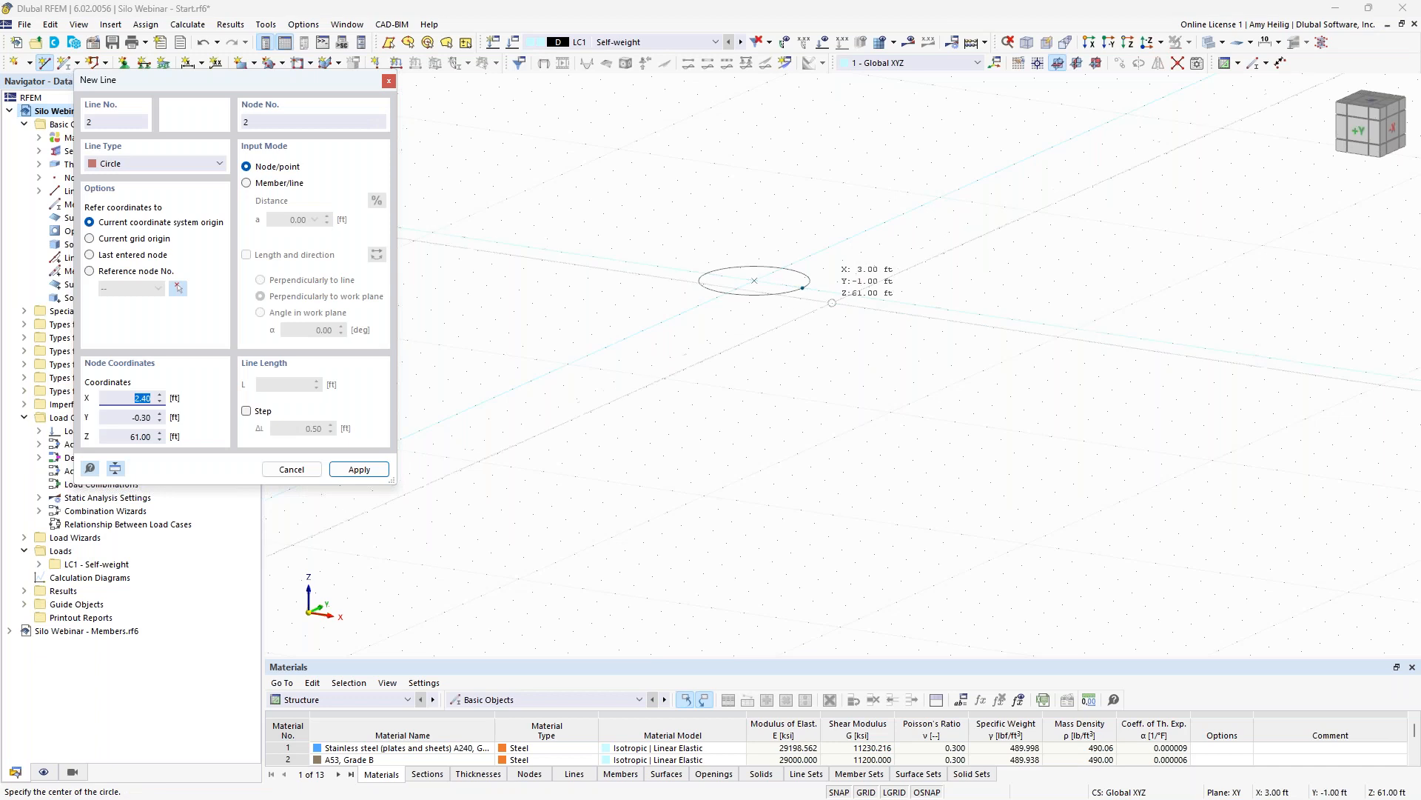
key("Escape")
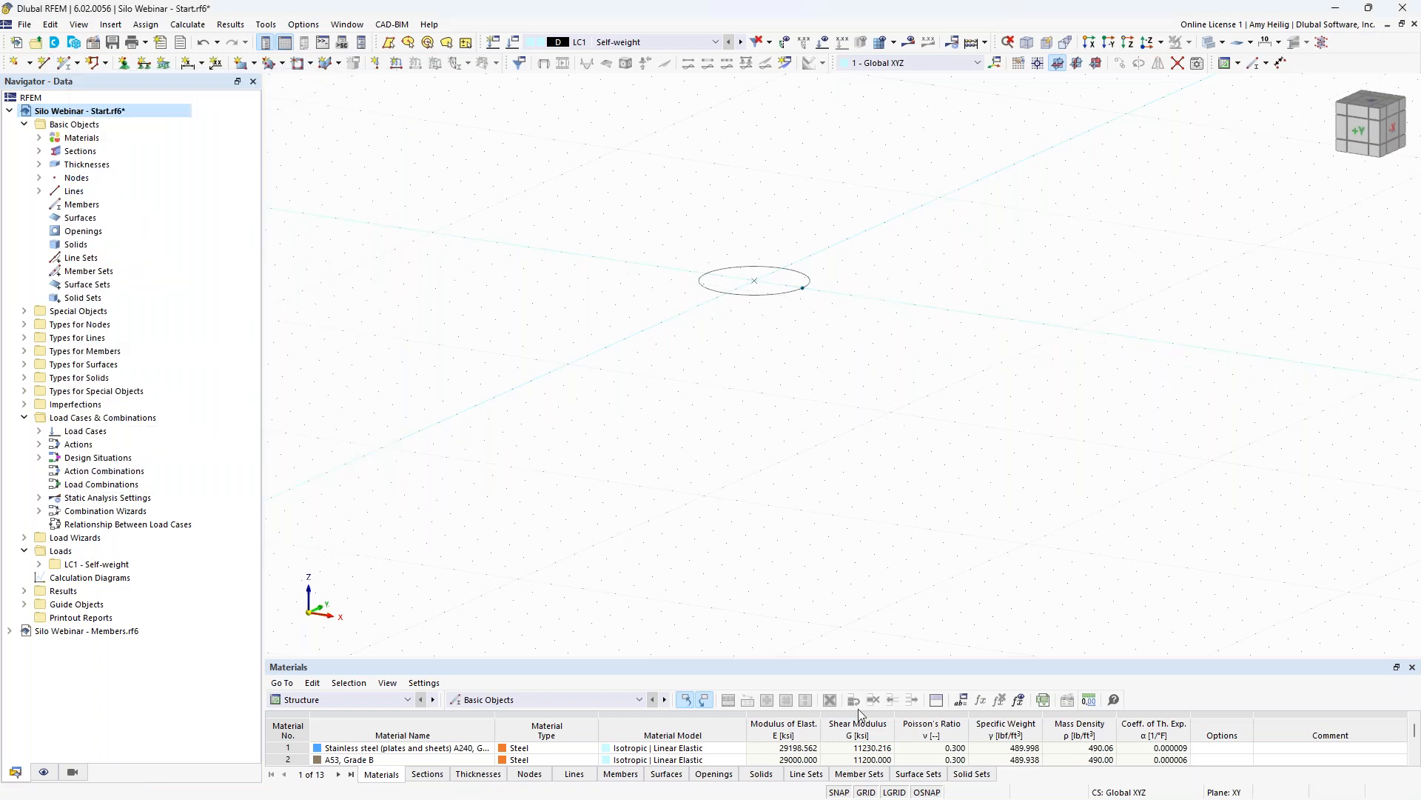
- Lower the work plane's Z origin to 59.25 ft
right_click(878, 790)
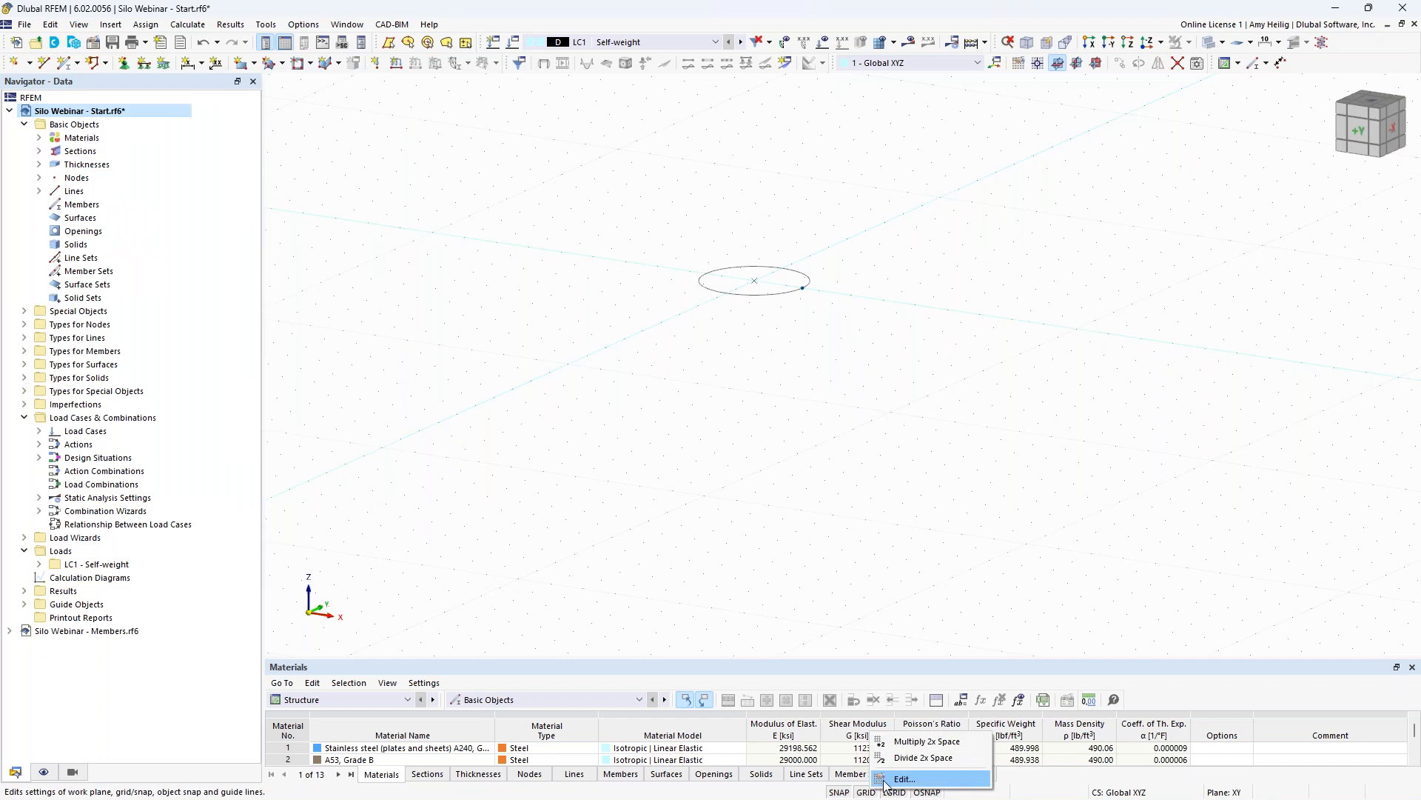
left_click(887, 779)
left_click_drag(844, 265, 905, 265)
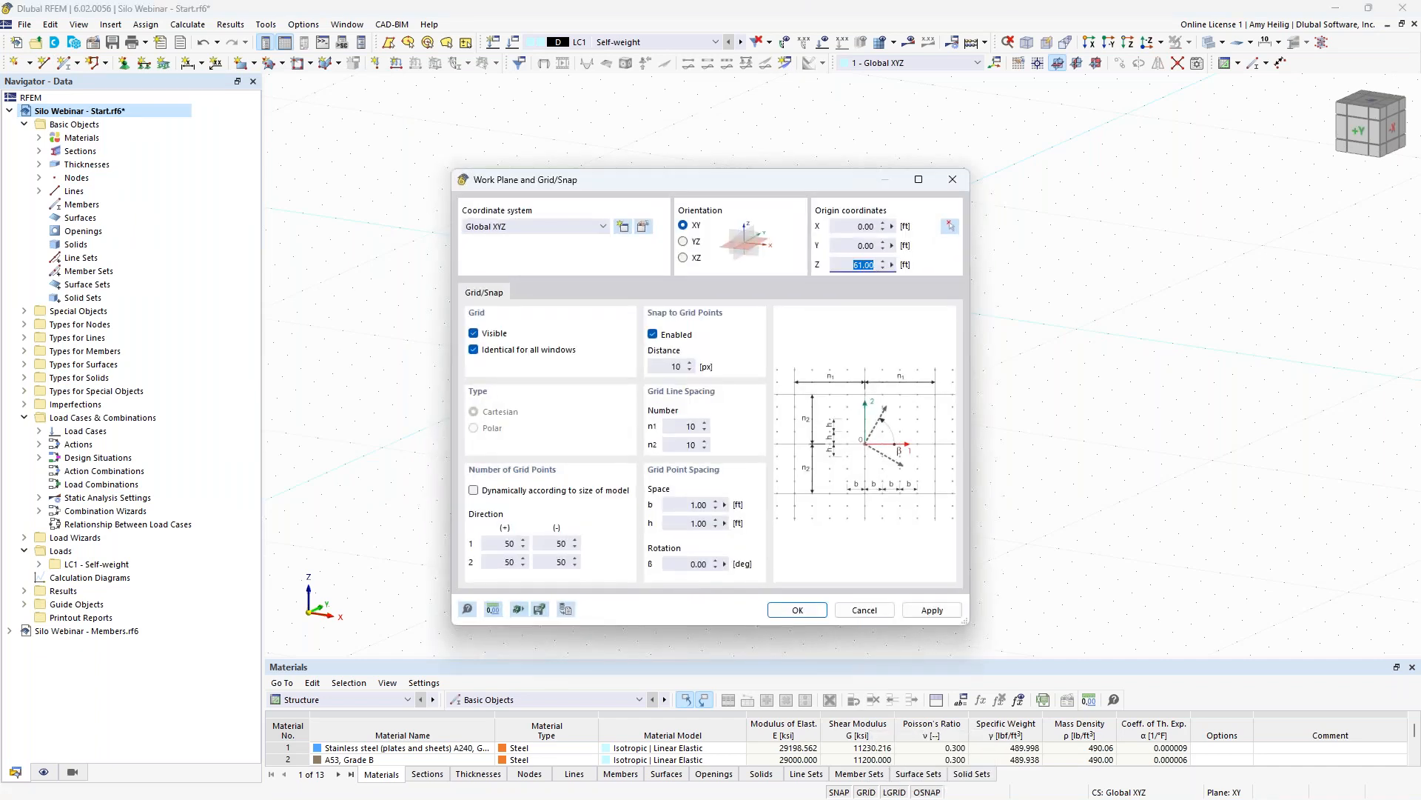
type("59.25")
key("Return")
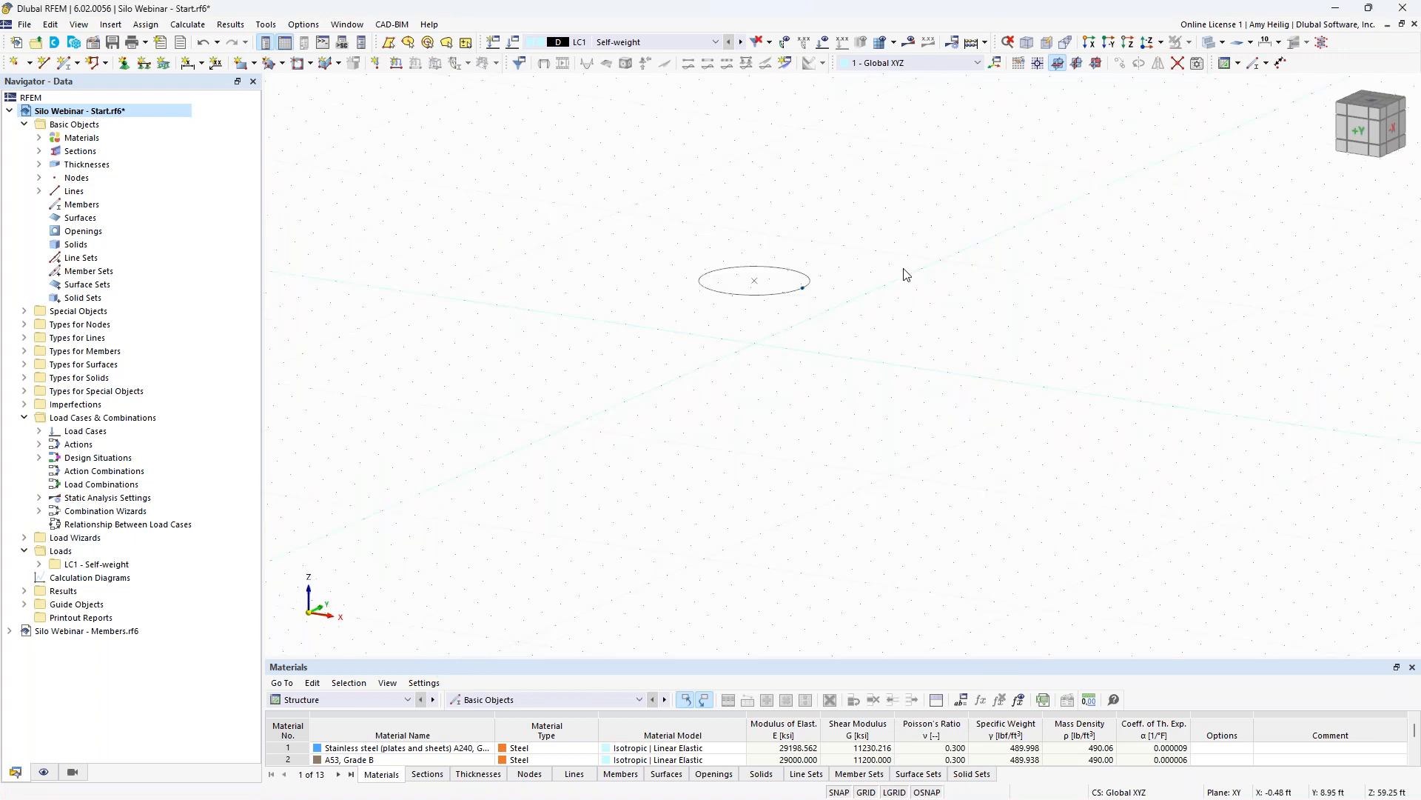
- Draw a single line from the circle's definition node to the point X 7, Y 0, Z 59.25 ft
scroll(862, 361, "down", 1)
middle_click_drag(863, 358, 750, 326, "ctrl")
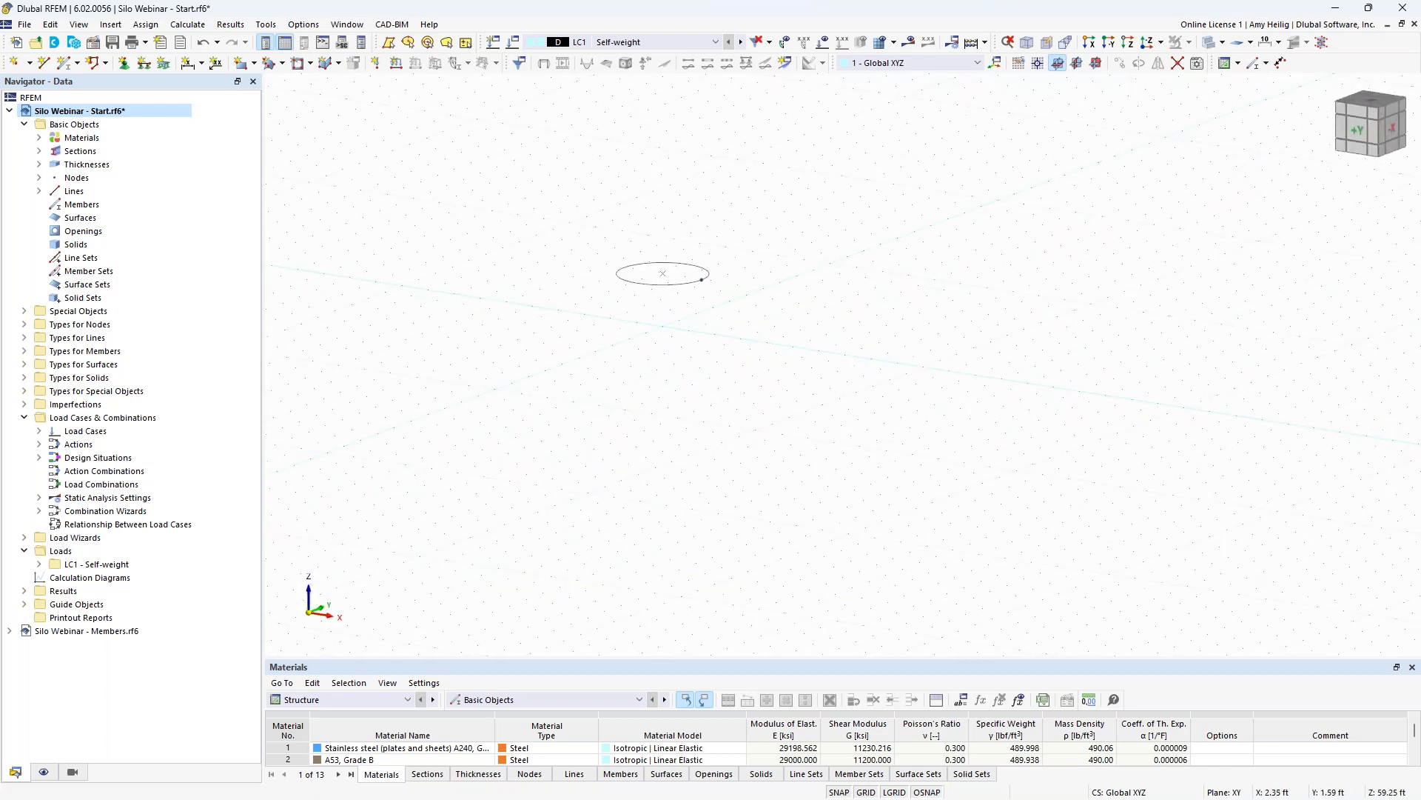
left_click(42, 64)
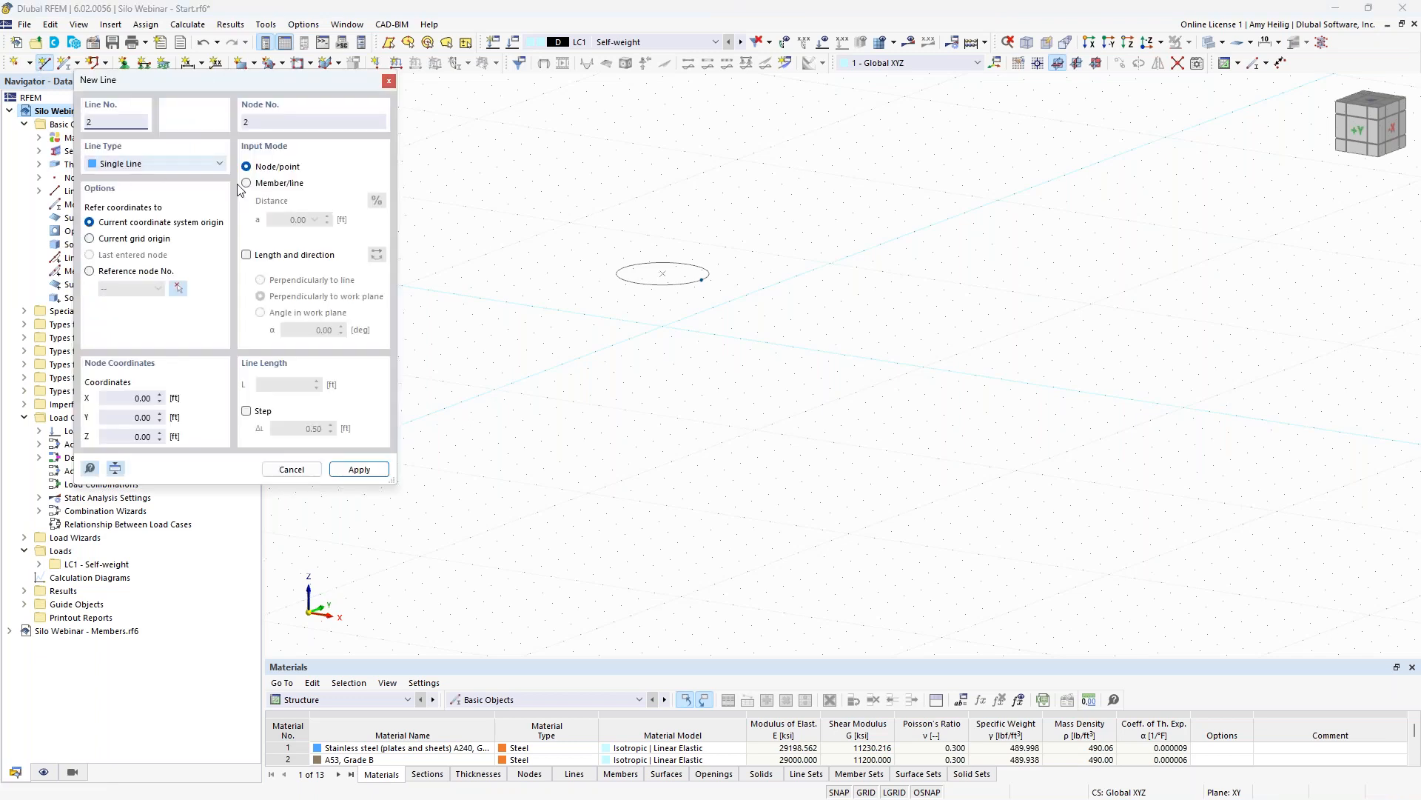
left_click(699, 261)
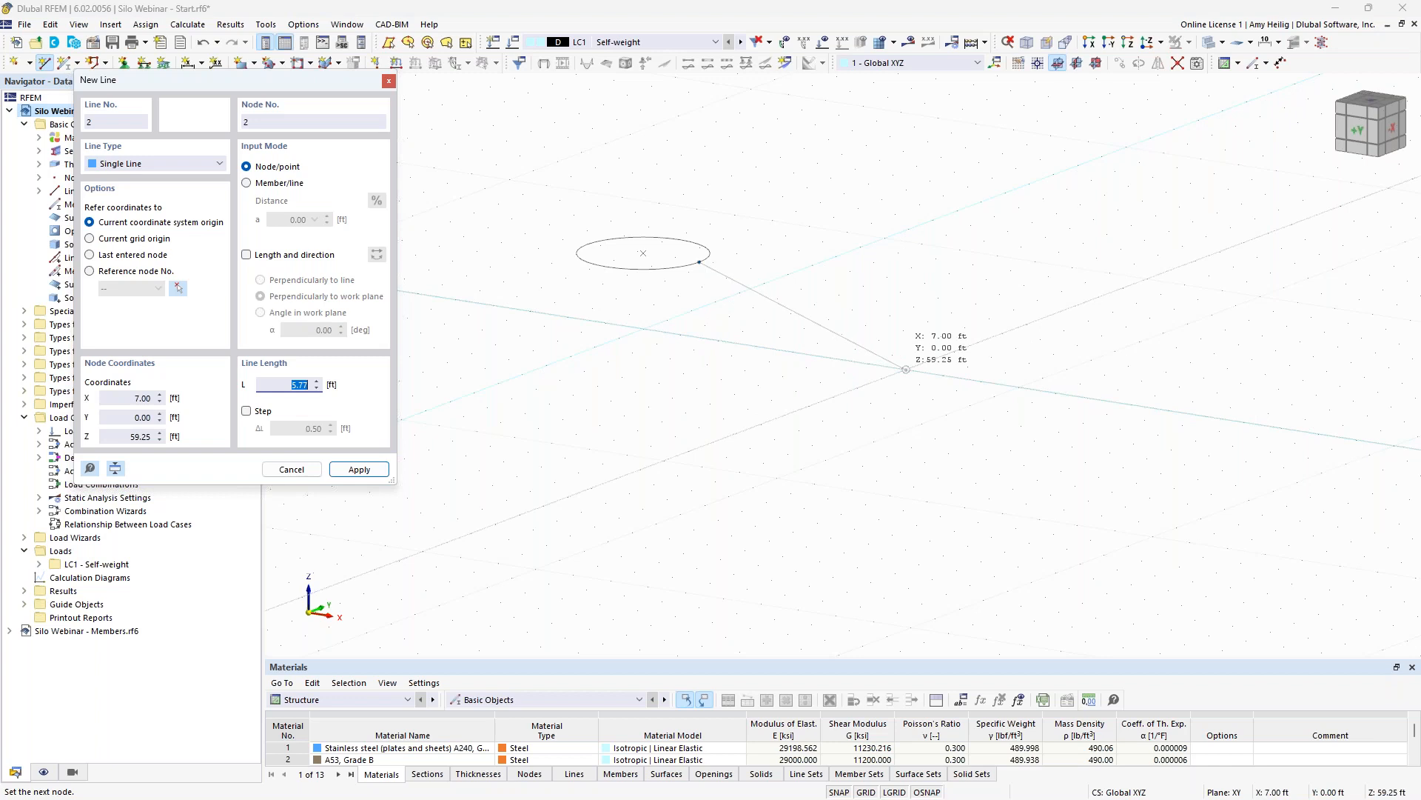
left_click(906, 369)
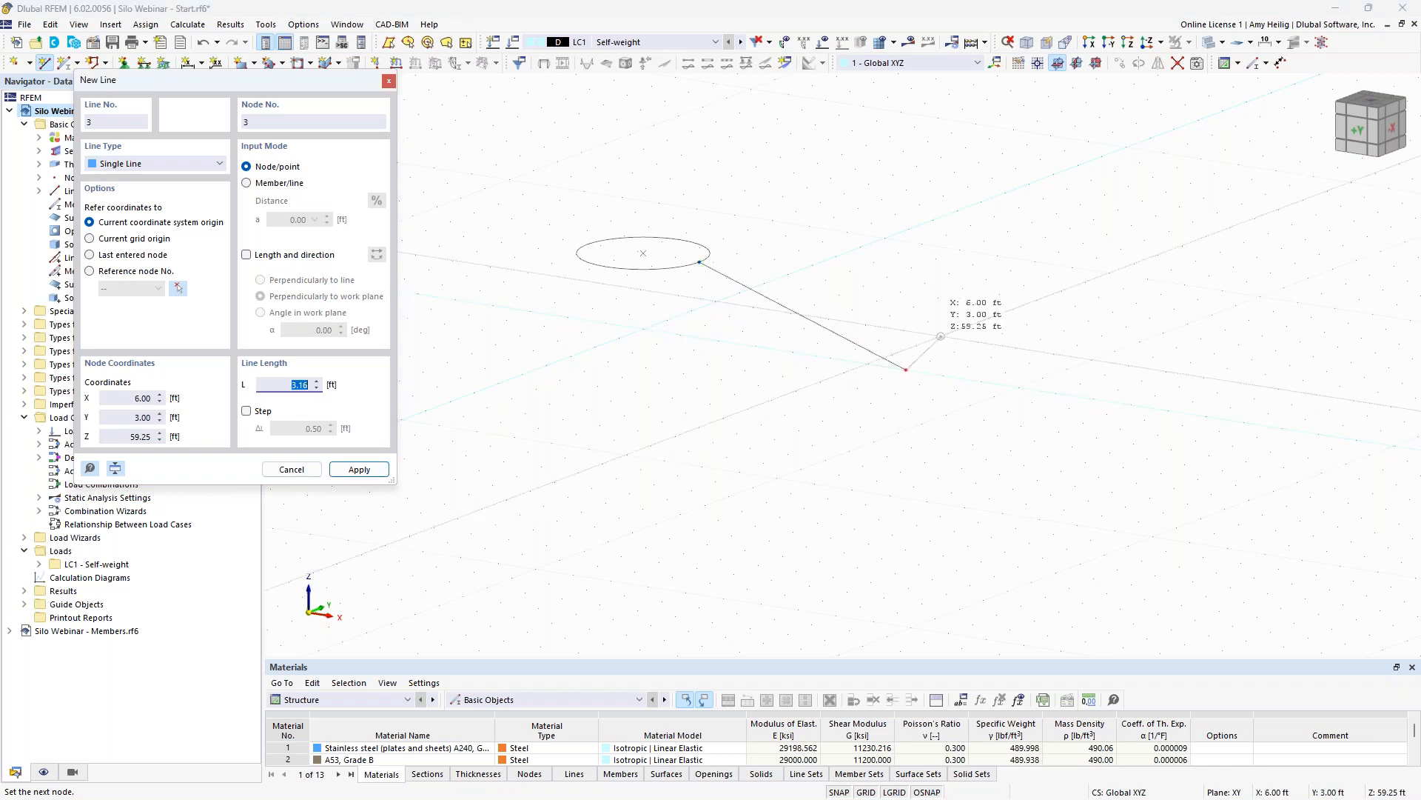
key("Escape")
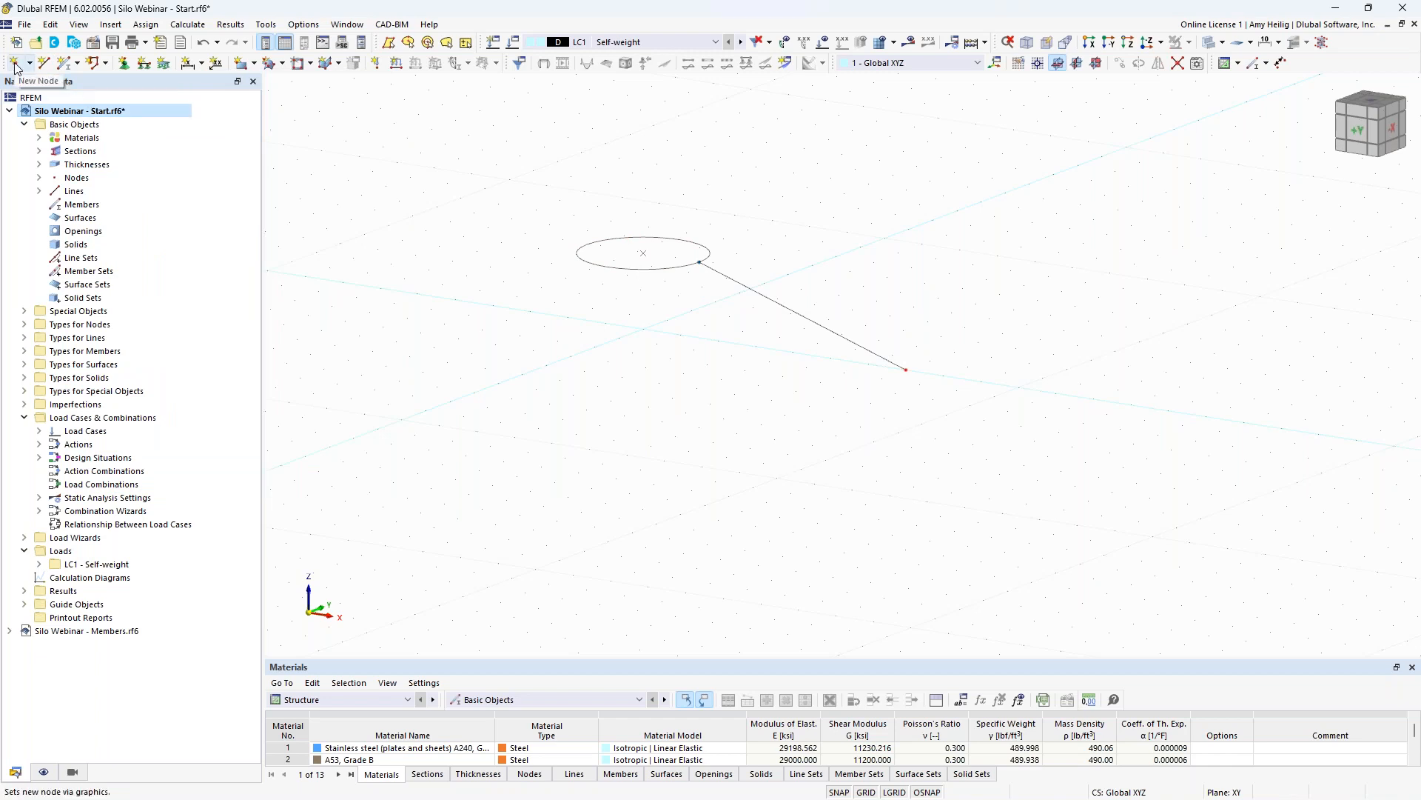
- Create a node at the Cartesian coordinates X 7, Y 0, Z 59.17 ft
left_click(17, 65)
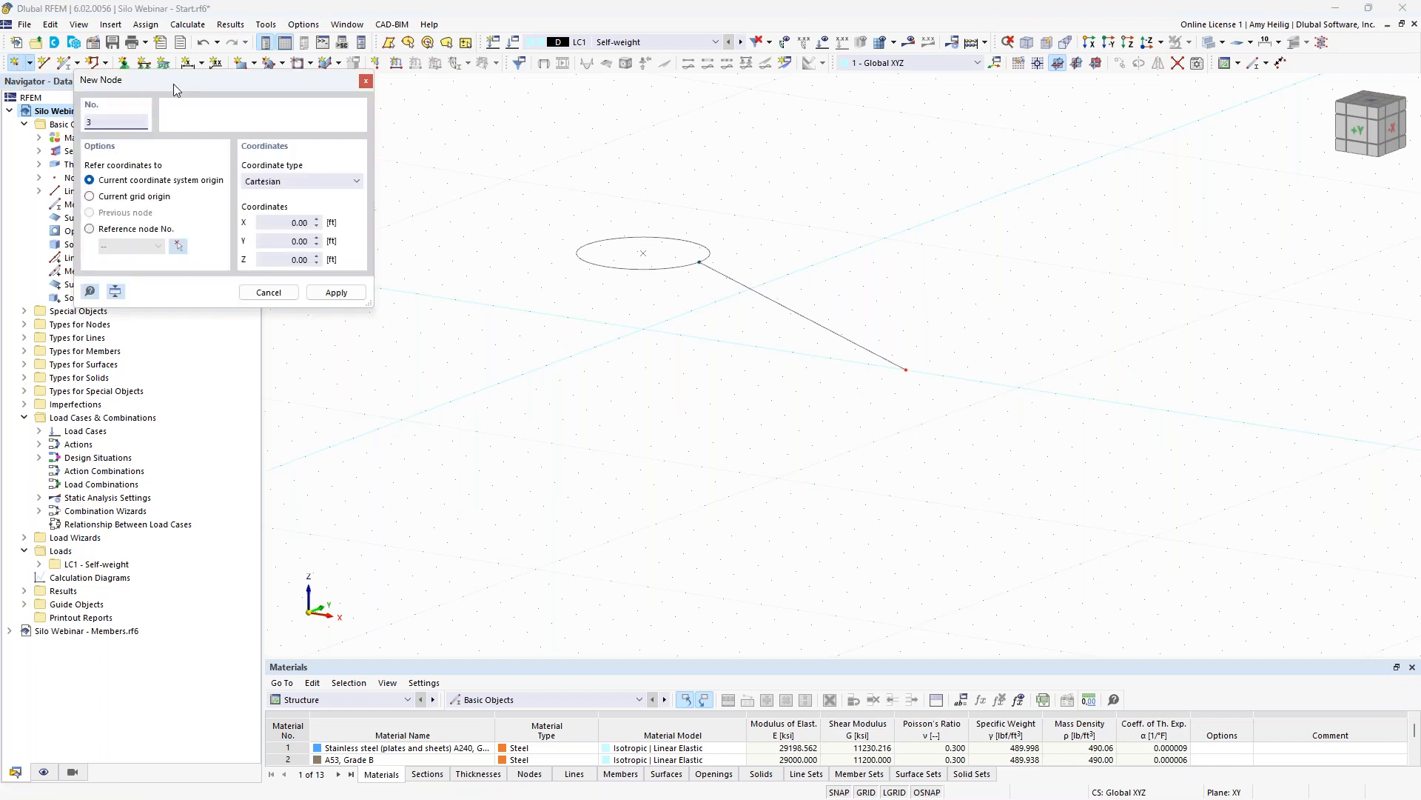
left_click_drag(206, 78, 383, 172)
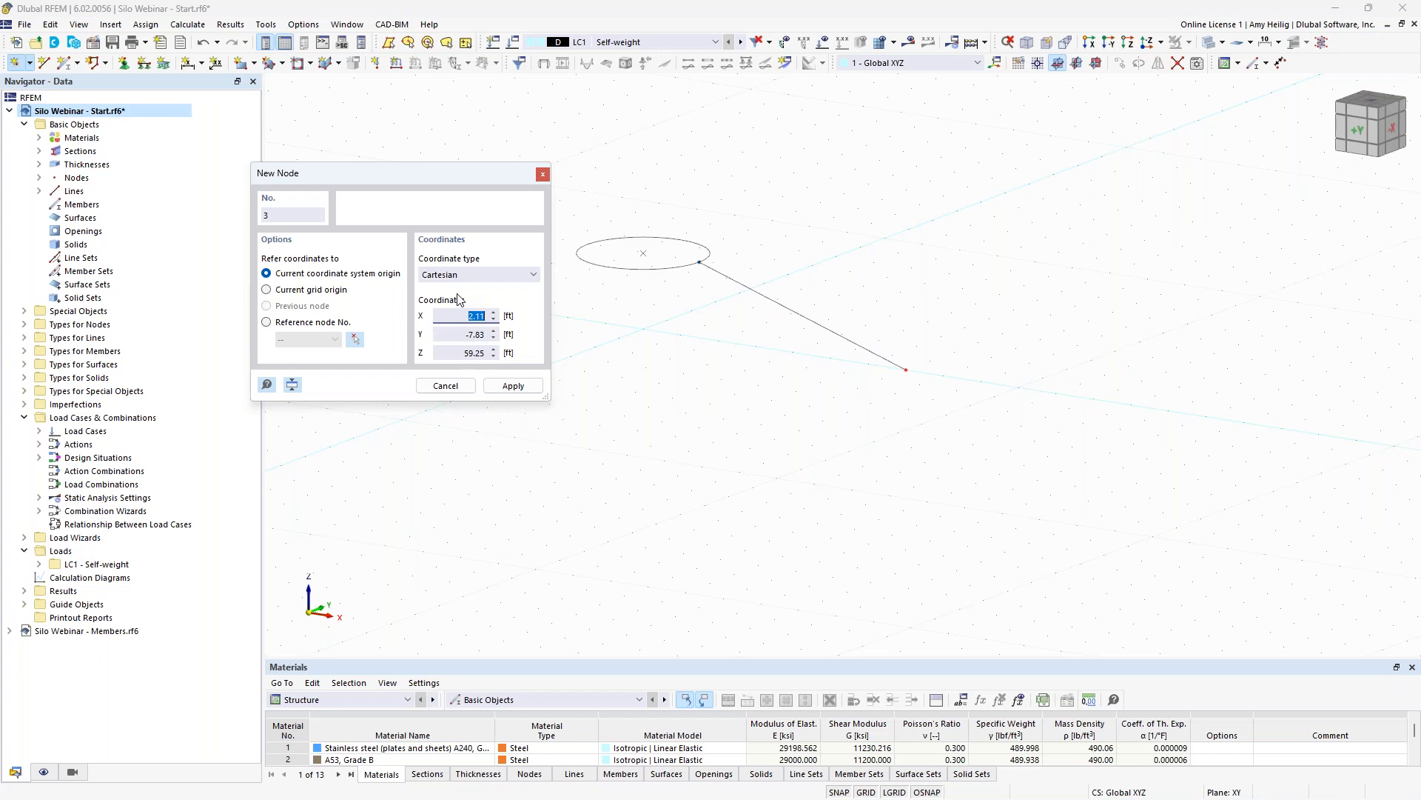
type("7")
key("Tab")
type("0")
key("Tab")
type("59.17")
key("Return")
- Add another node at X 7, Y 0, Z 59 ft and finish placing nodes
scroll(912, 372, "up", 2)
scroll(912, 371, "up", 1)
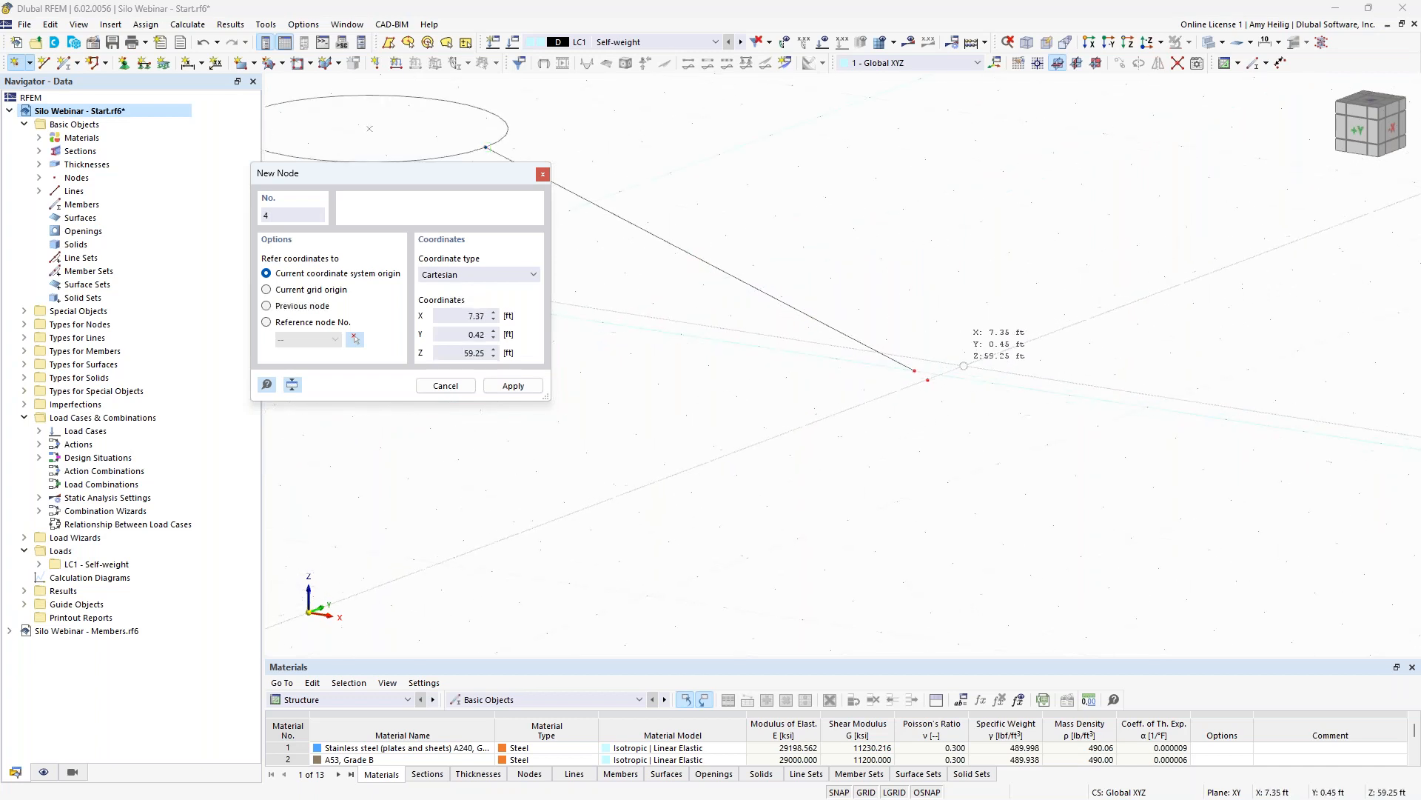
left_click_drag(456, 314, 501, 316)
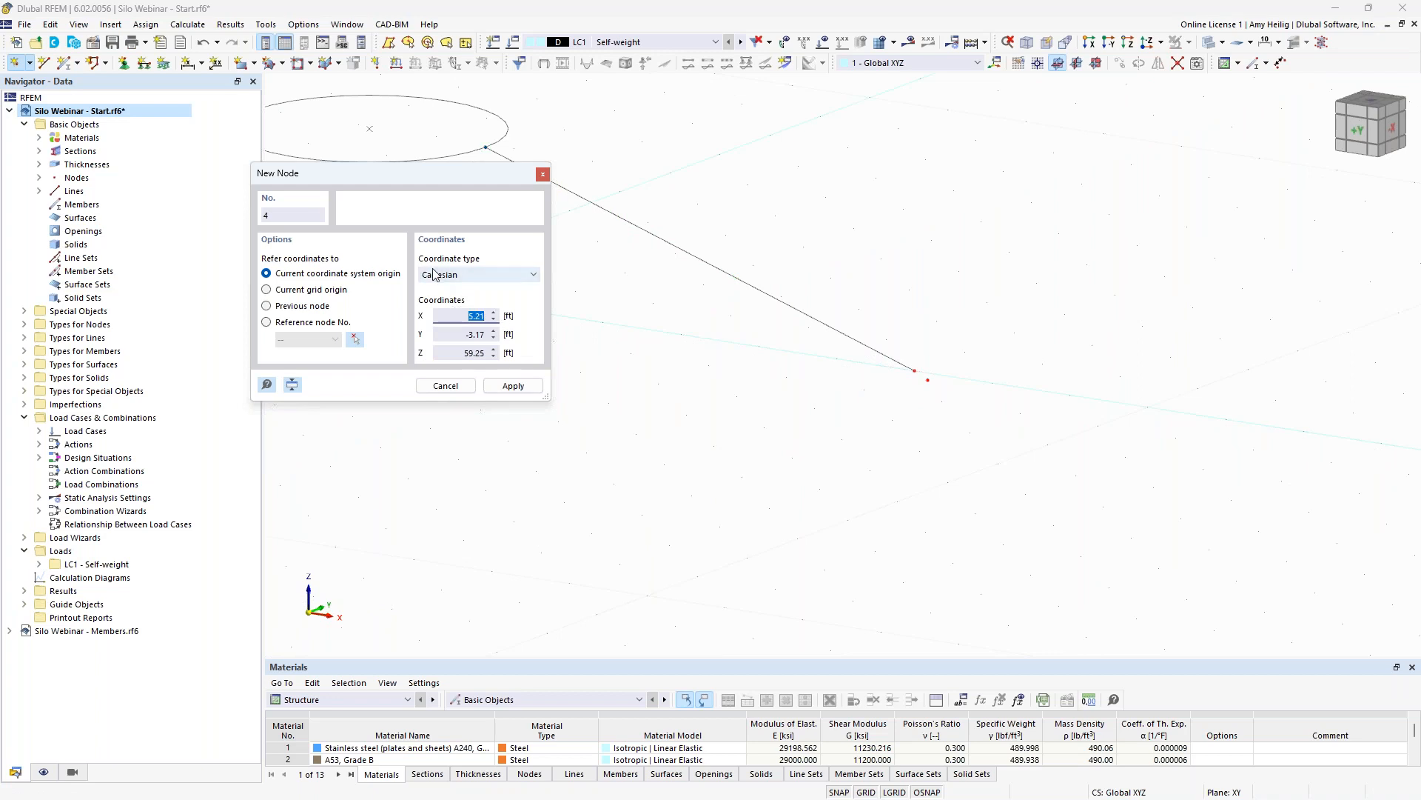
type("7")
key("Tab")
type("0")
key("Tab")
type("59")
key("Return")
right_click(657, 324)
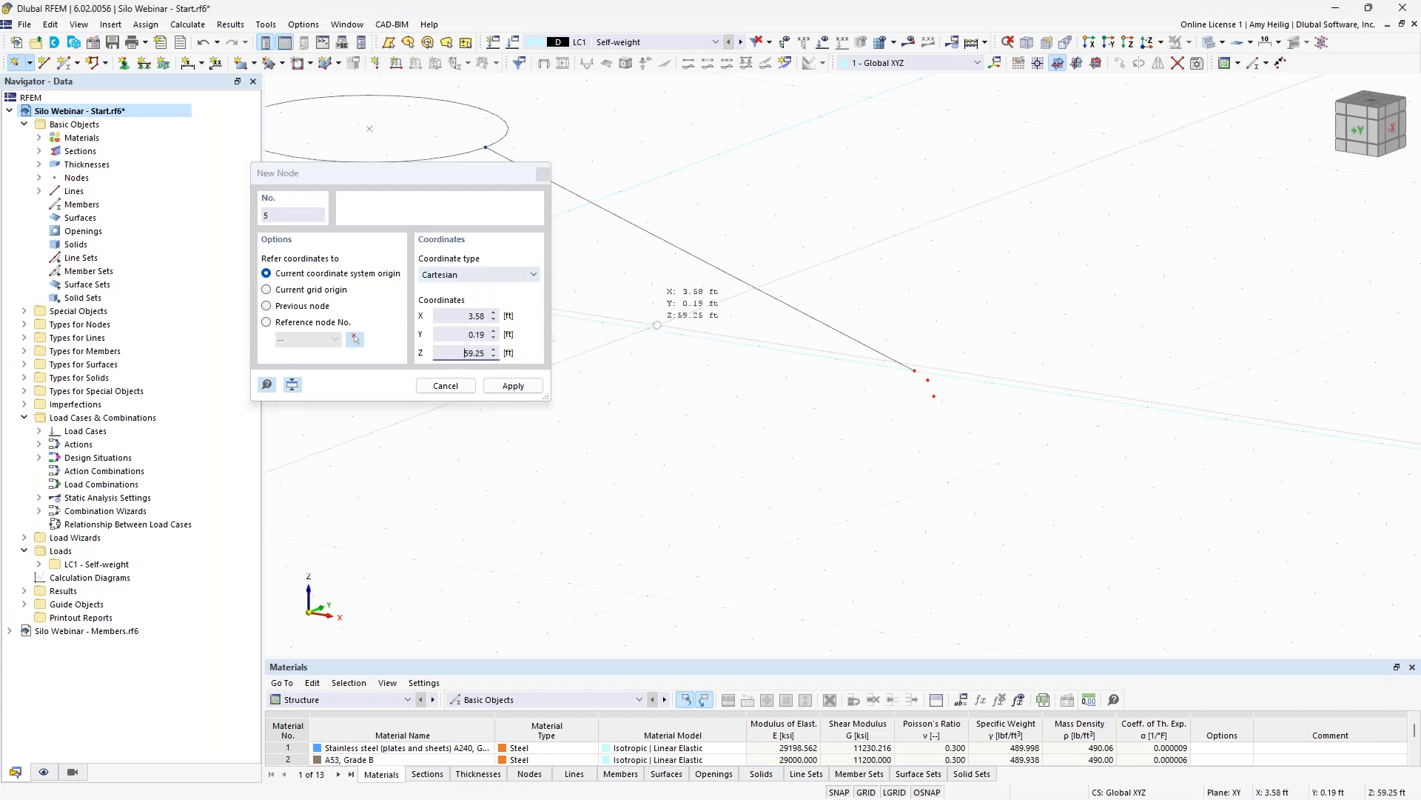
- Draw an arc through the sloped line's lower end node and the two edge nodes below it
scroll(699, 355, "down", 1)
middle_click_drag(696, 375, 797, 427)
scroll(818, 428, "down", 1)
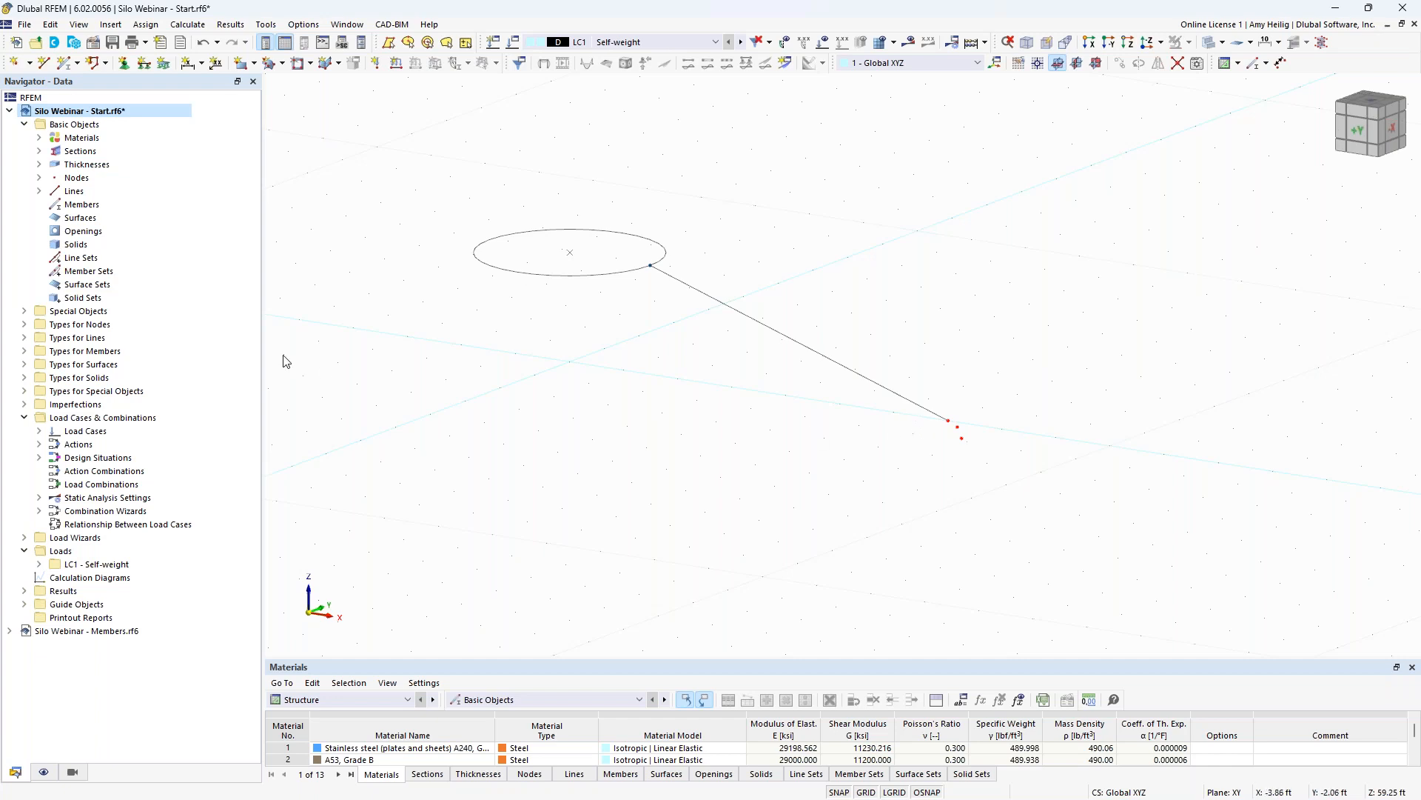
left_click_drag(262, 351, 208, 351)
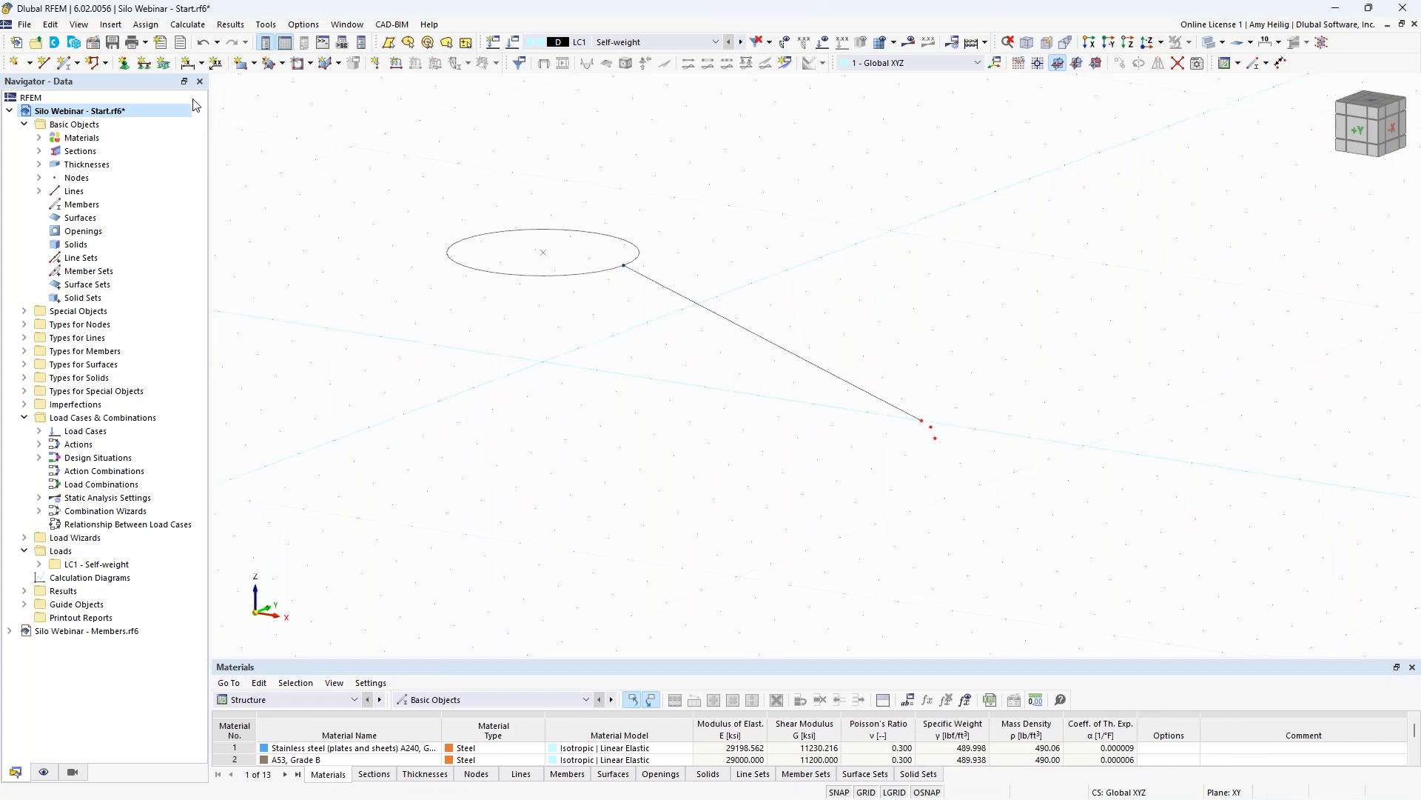
left_click(44, 64)
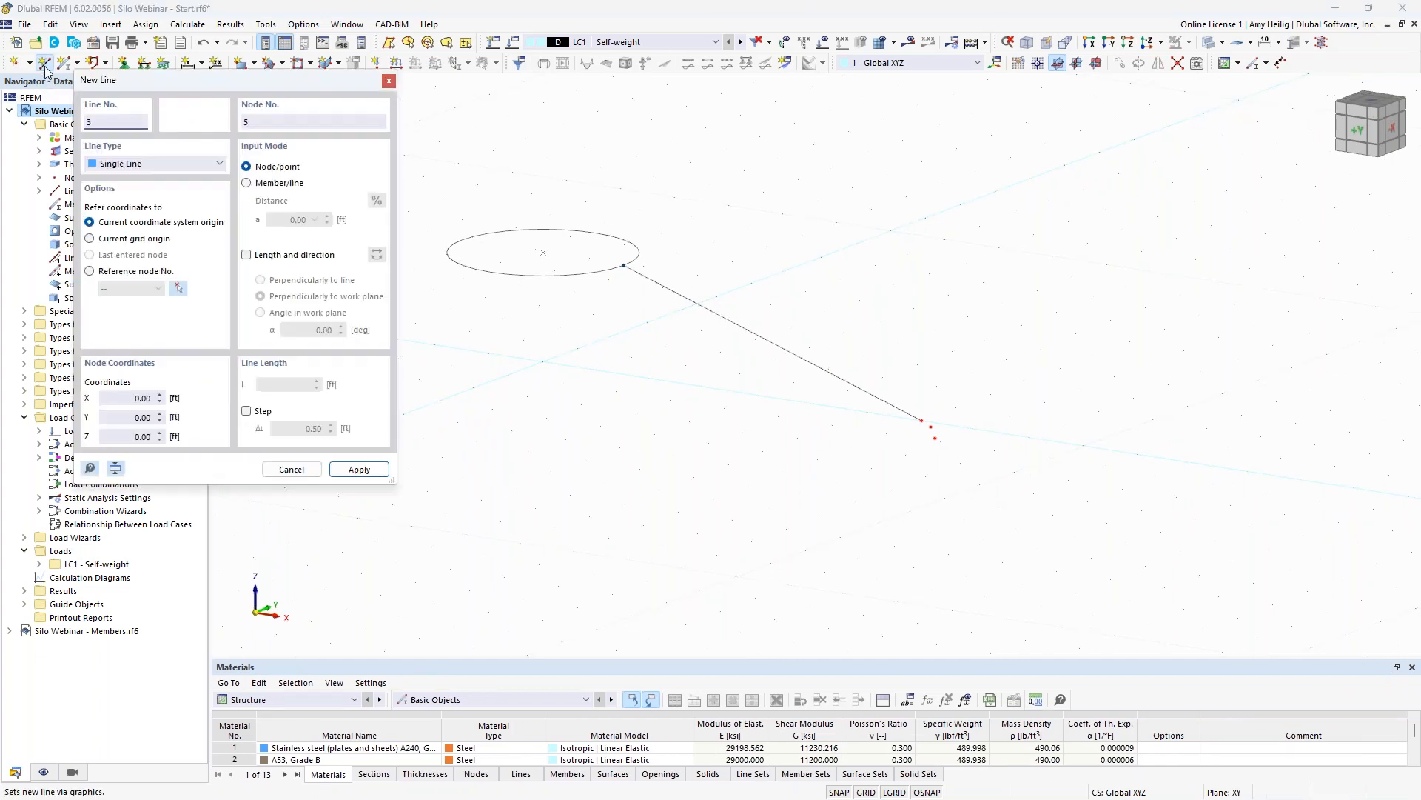
left_click(151, 164)
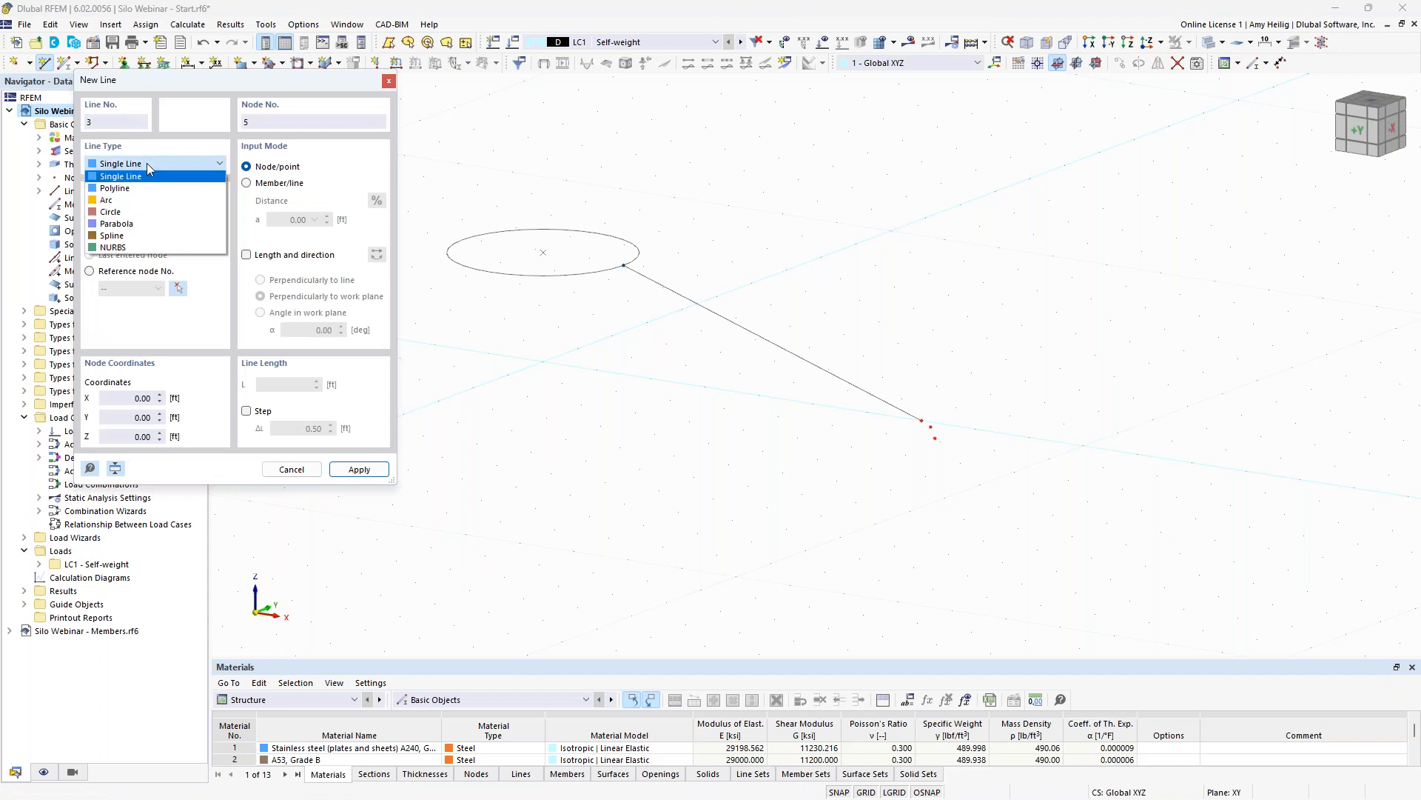
left_click(145, 201)
scroll(963, 456, "up", 3)
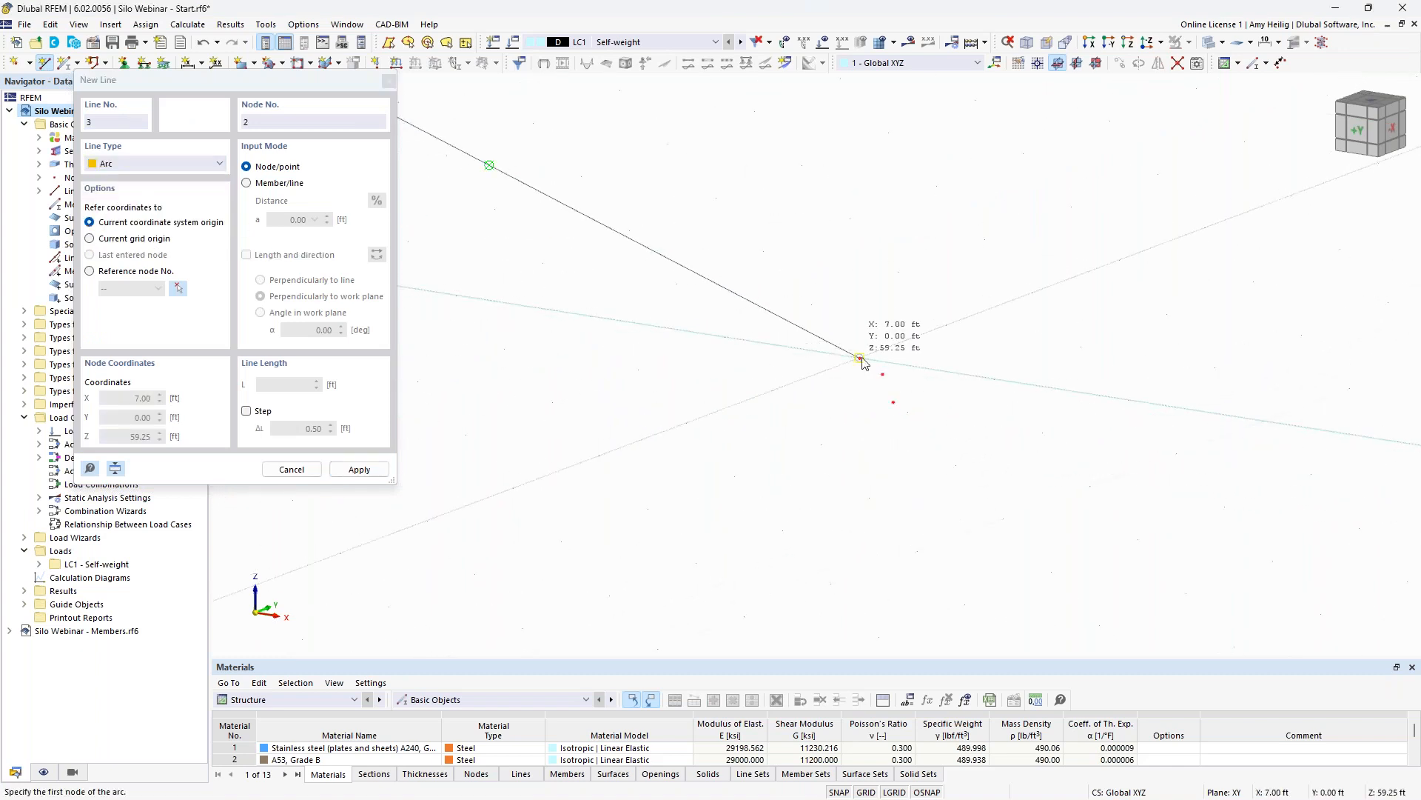
left_click(882, 374)
left_click(883, 374)
key("Escape")
scroll(1007, 358, "down", 3)
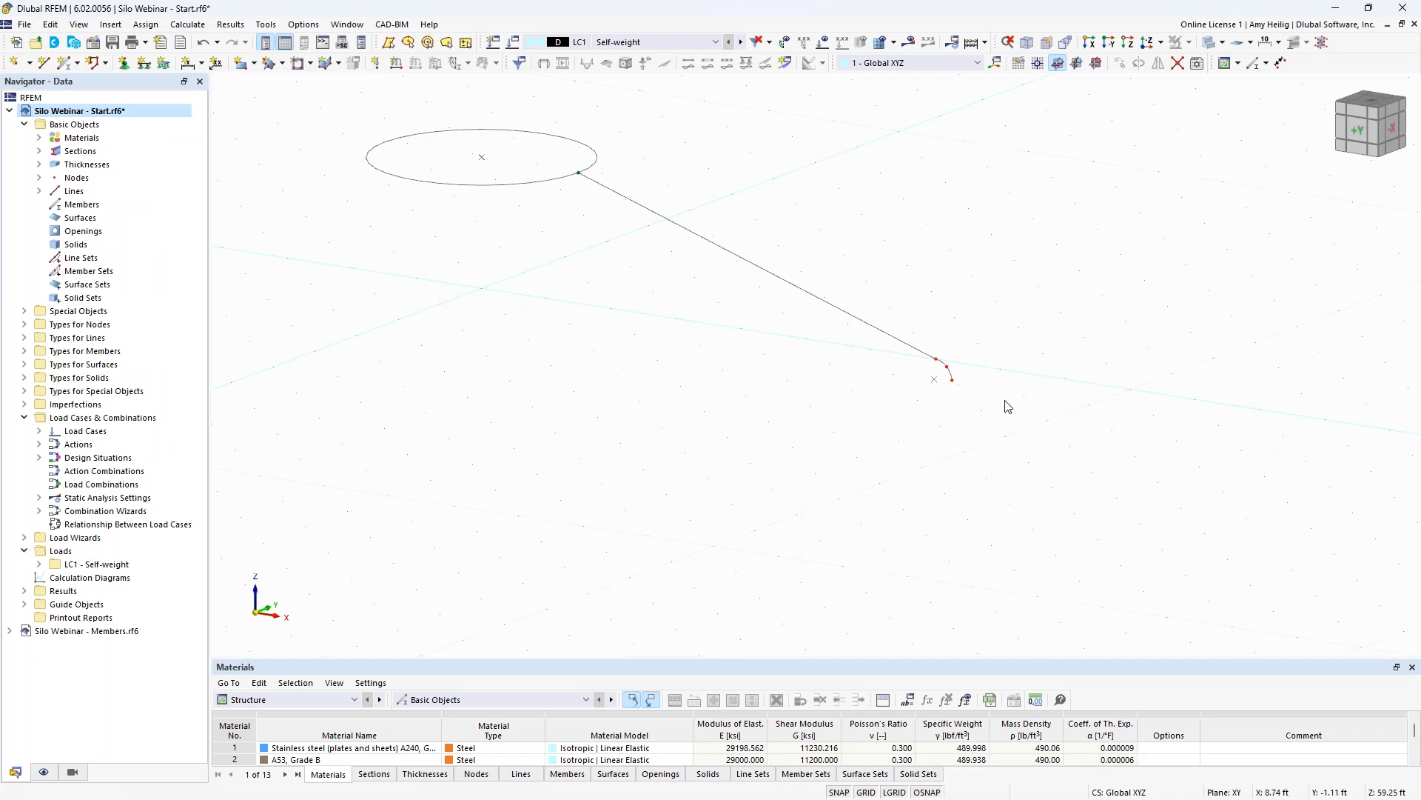
- Set up a rotated copy of the sloped line and edge arc with 2 steps at a 180° rotation angle
left_click_drag(1009, 426, 810, 249)
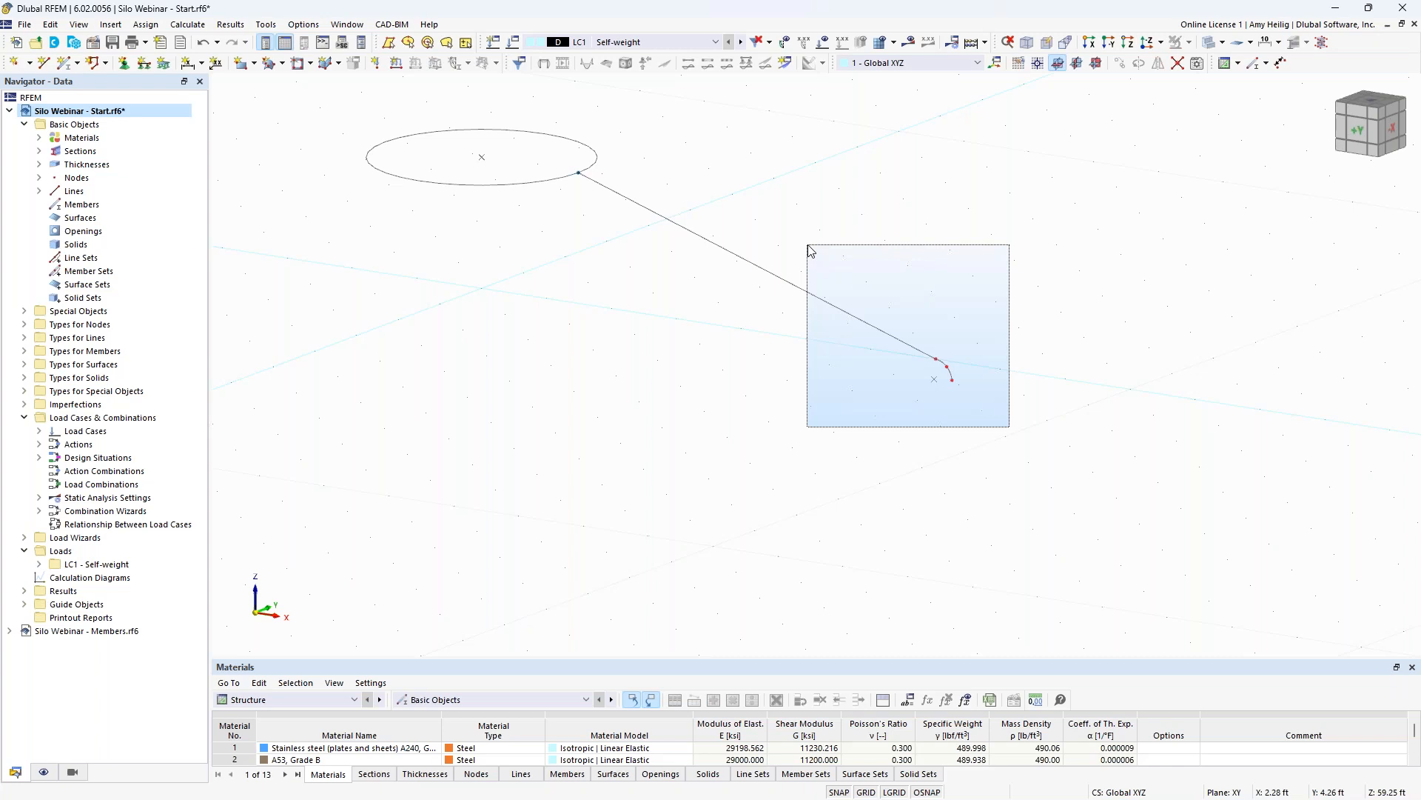
left_click_drag(810, 250, 810, 250)
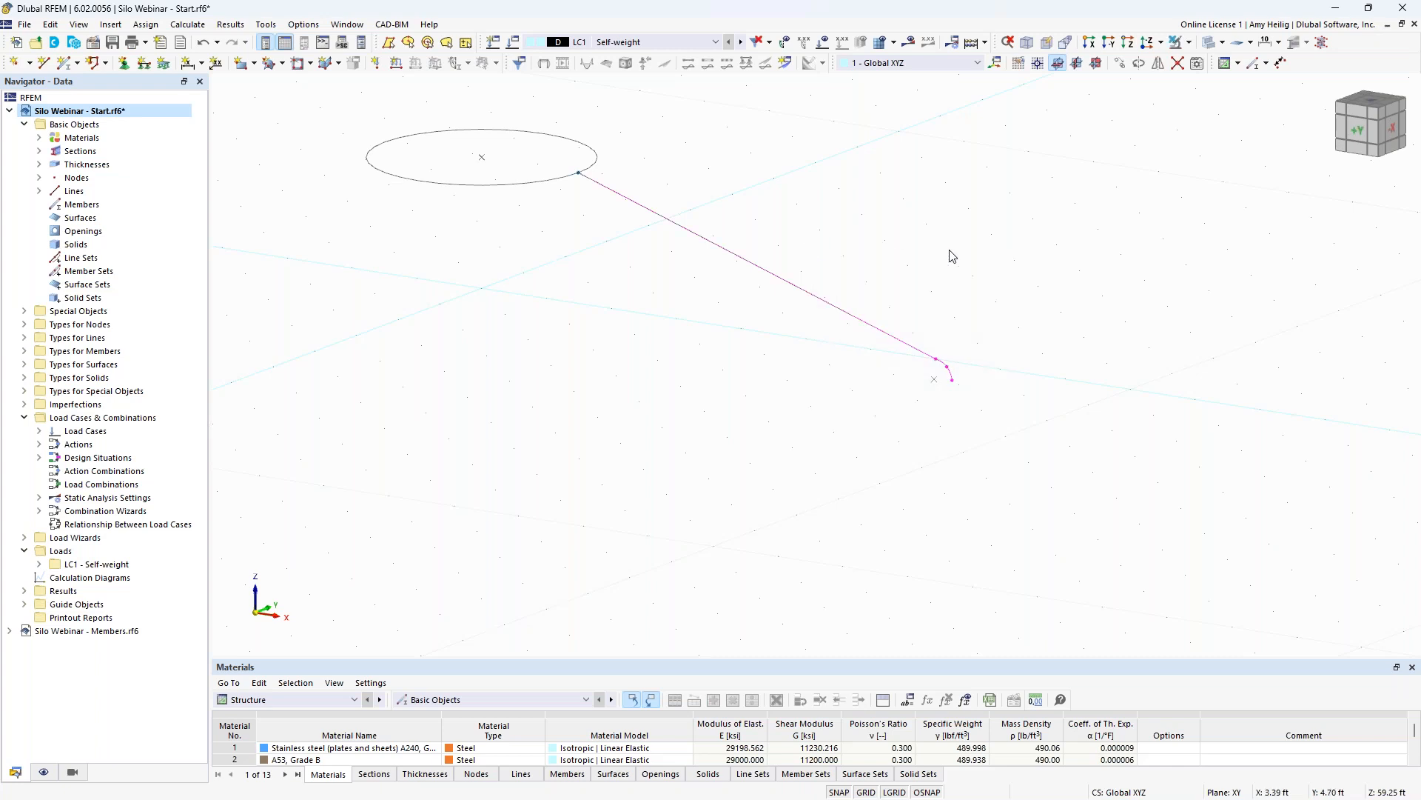
left_click(1139, 64)
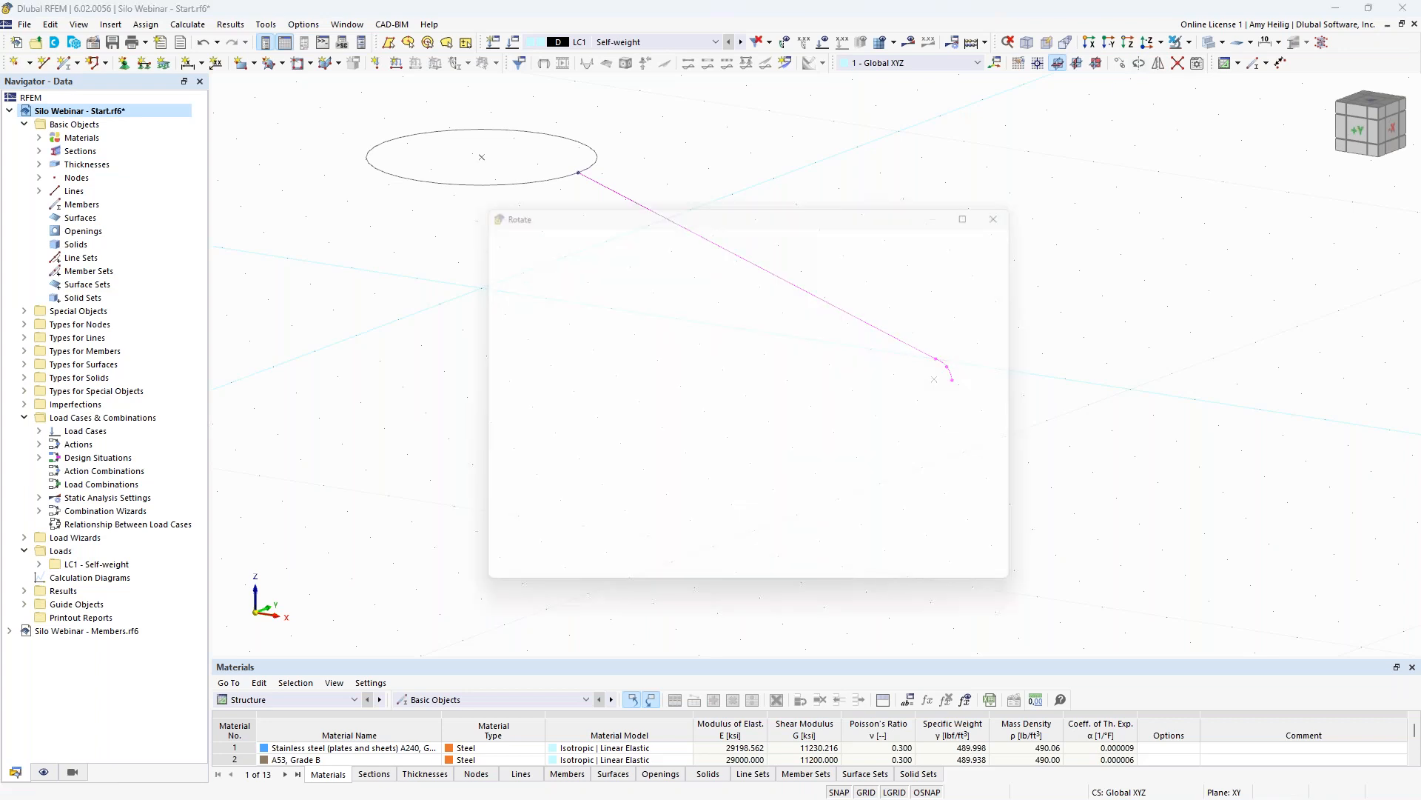
left_click(493, 271)
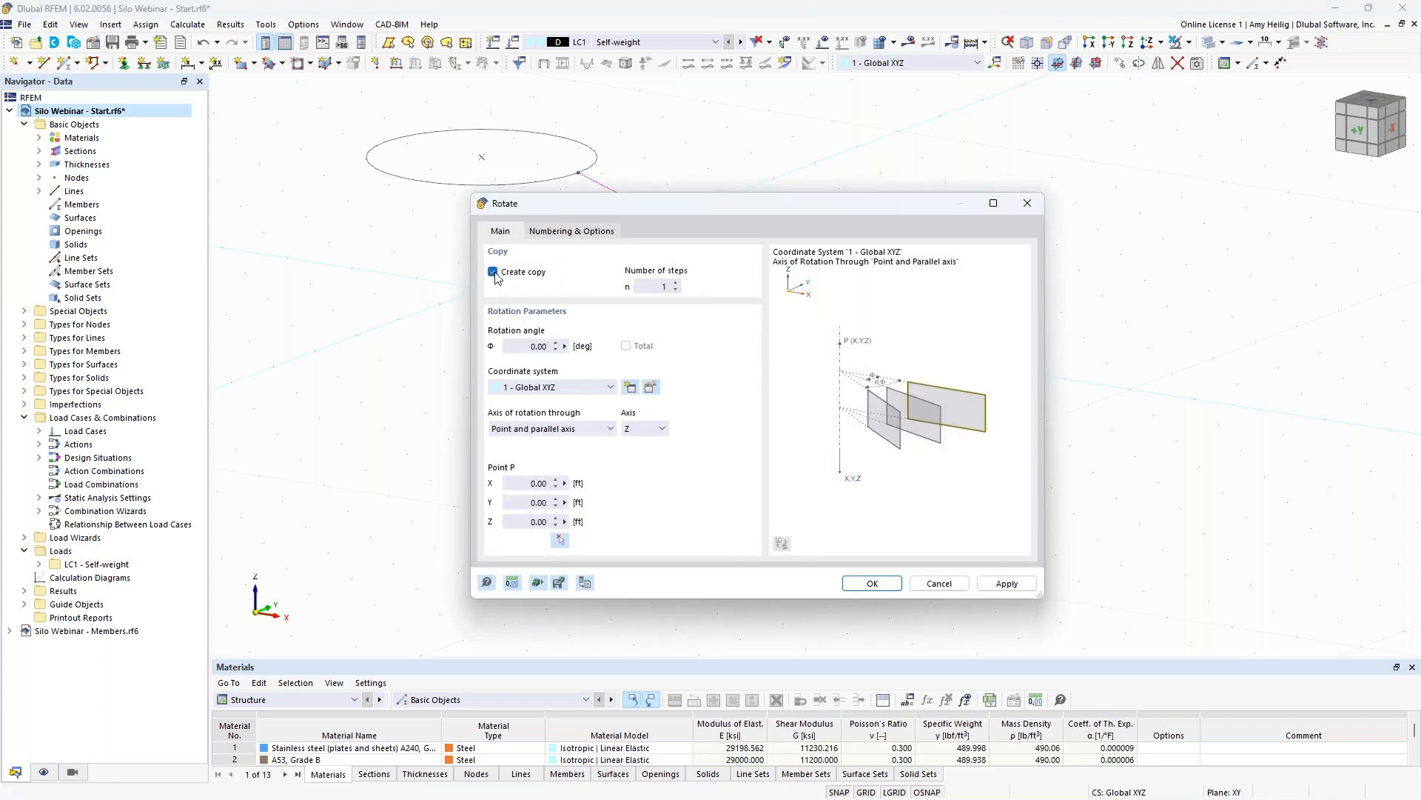
left_click(676, 283)
left_click(578, 347)
type("180")
- Enable step links joining lines with 0.172 in stainless steel surfaces, set the link type to Arc, and apply the rotation
left_click(582, 235)
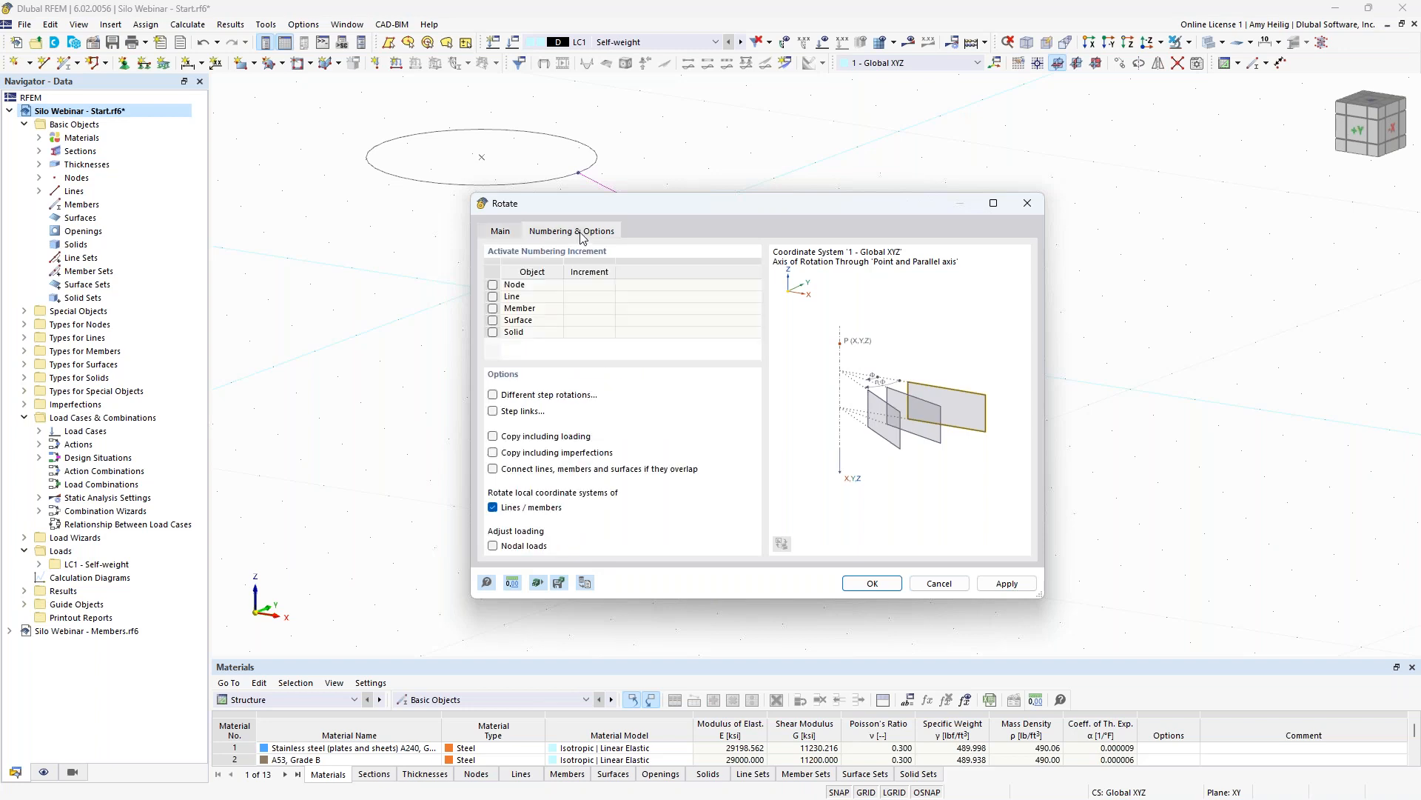
left_click(493, 412)
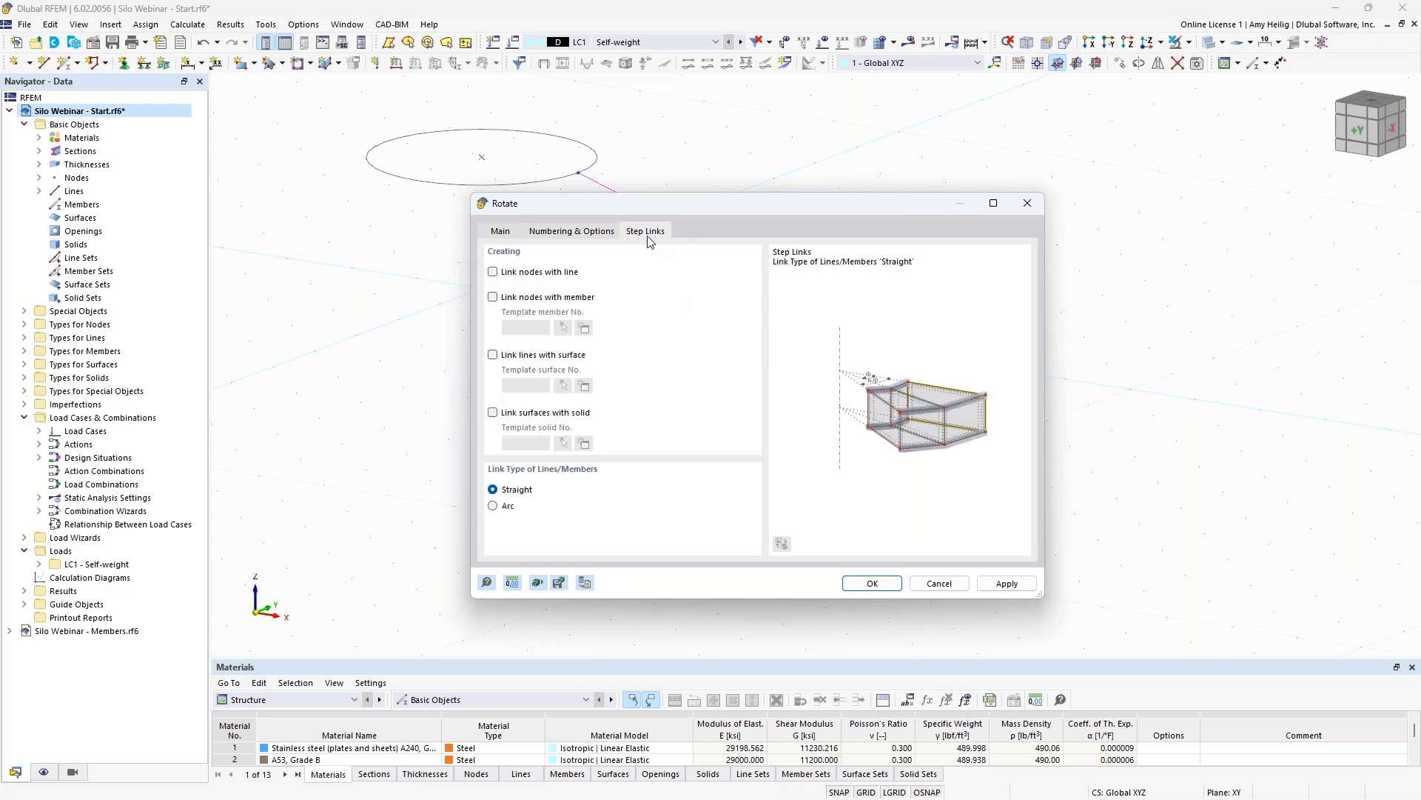
left_click(493, 356)
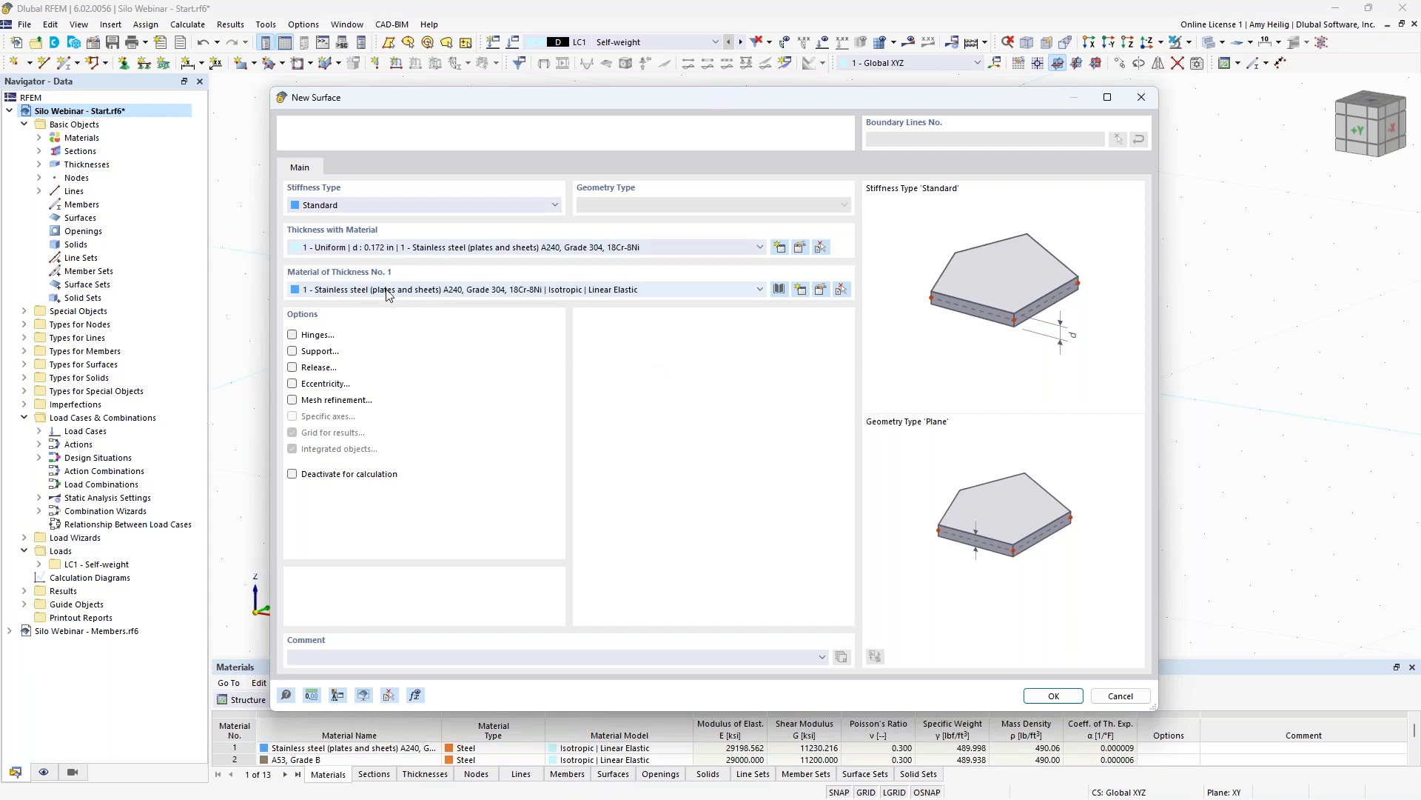
left_click(390, 252)
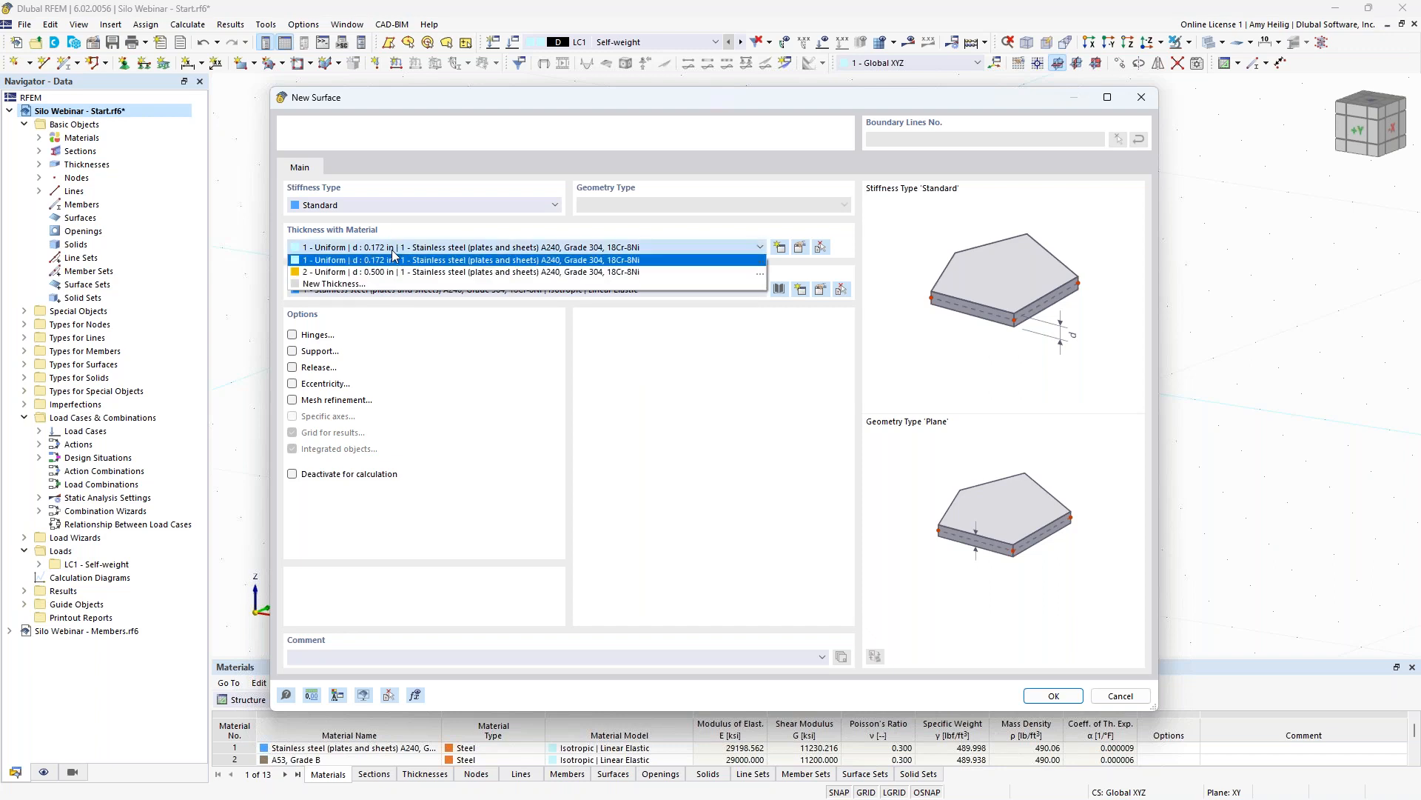
left_click(392, 252)
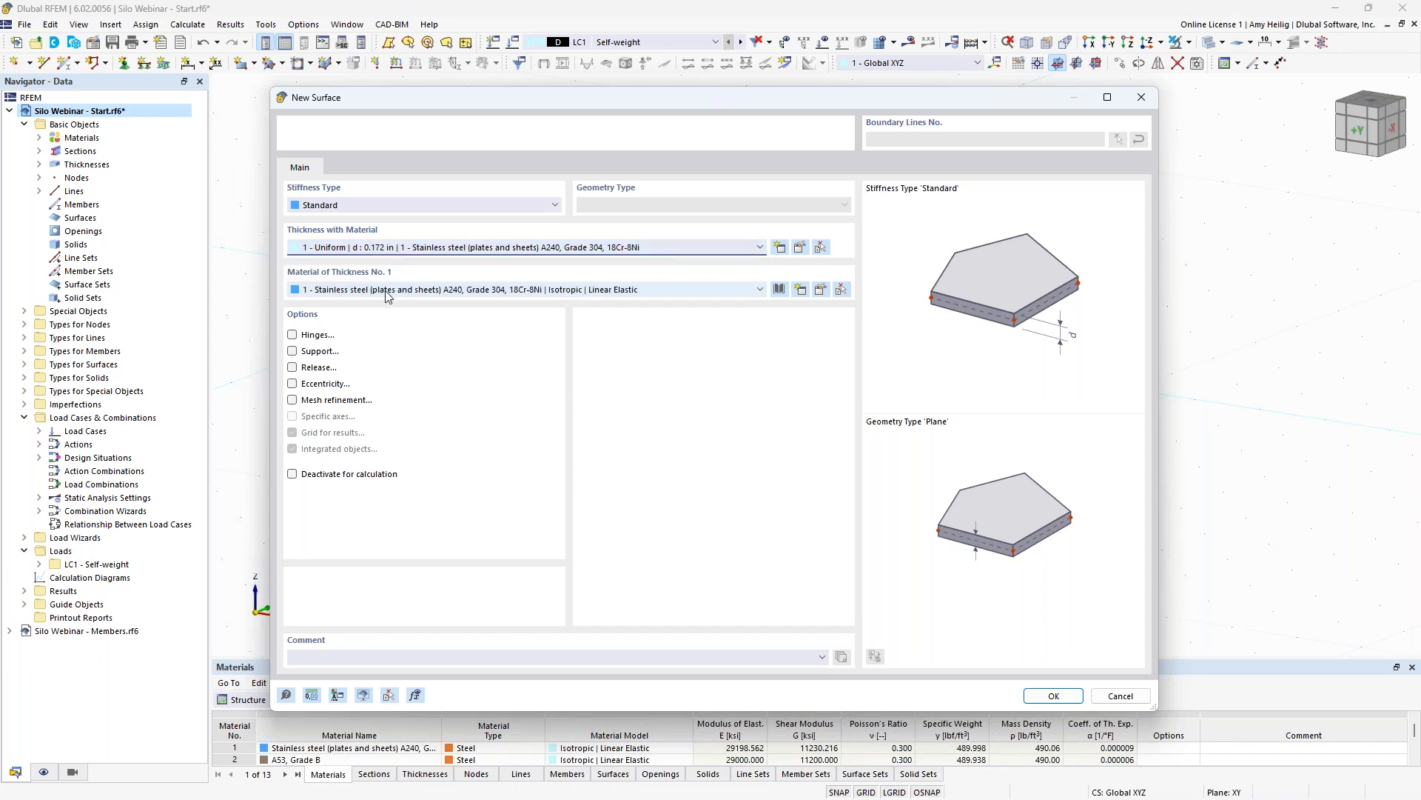
left_click(1052, 696)
left_click(507, 506)
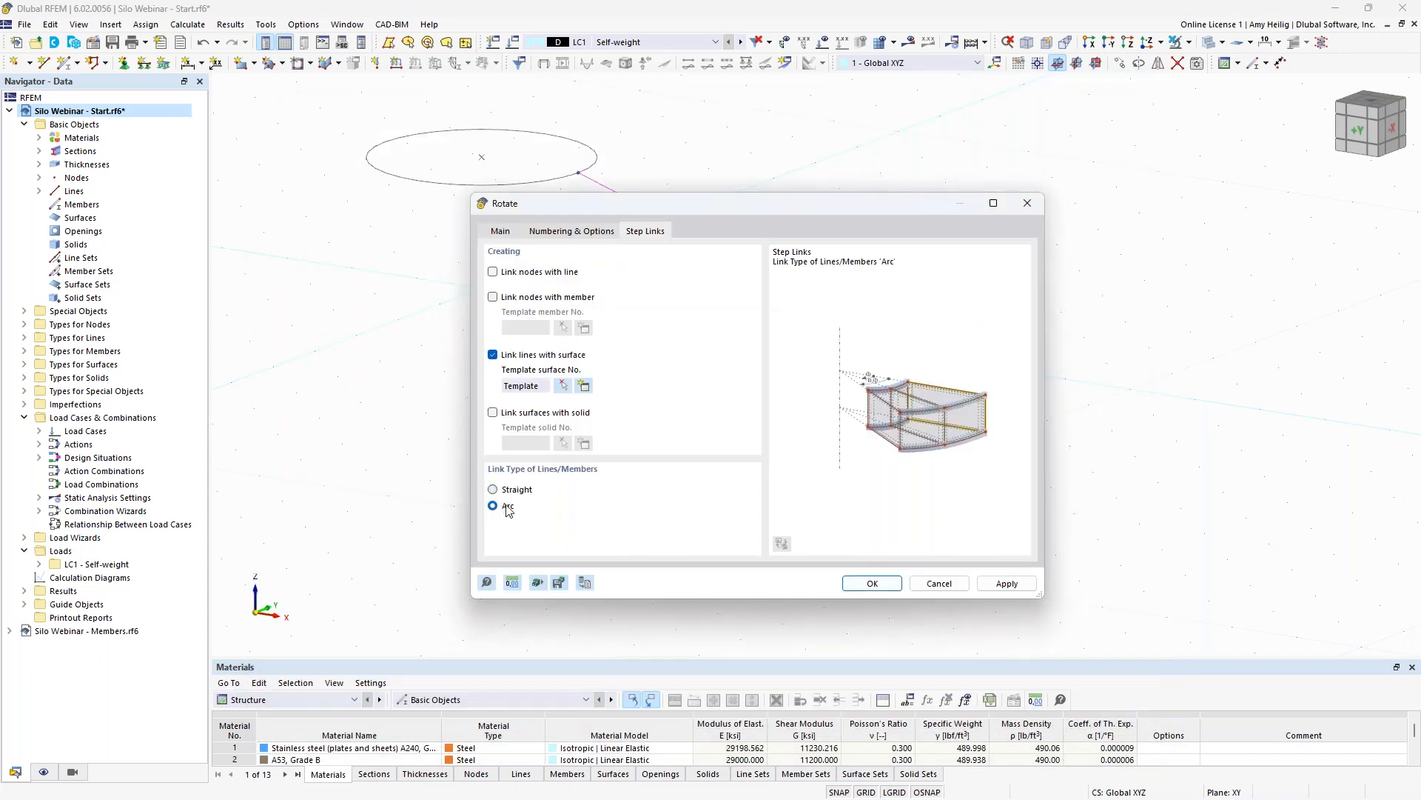
left_click(890, 585)
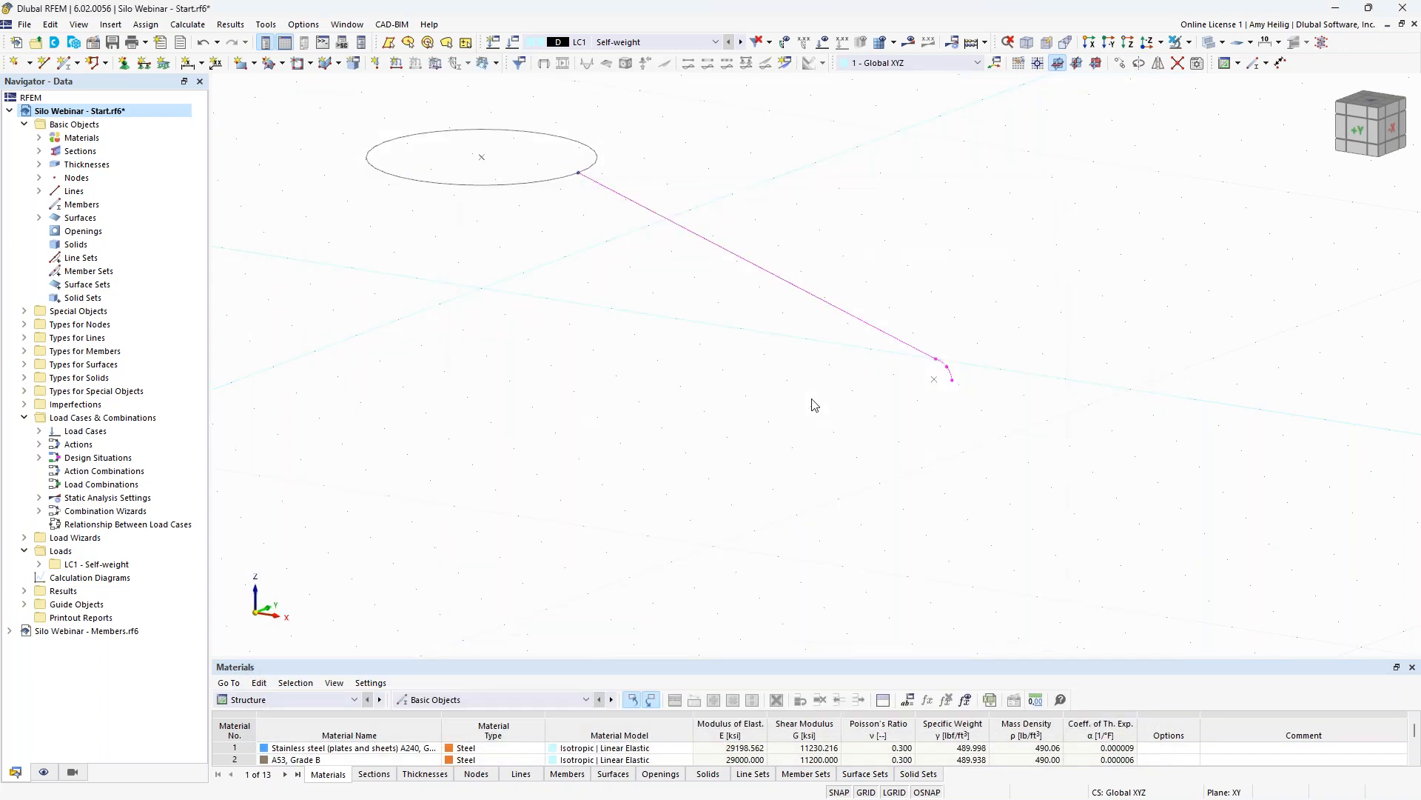
- Extrude both arcs of the roof's top opening into 0.172 in stainless steel surfaces, 1 ft deep in the +Z direction
scroll(868, 440, "down", 2)
middle_click_drag(857, 473, 973, 478)
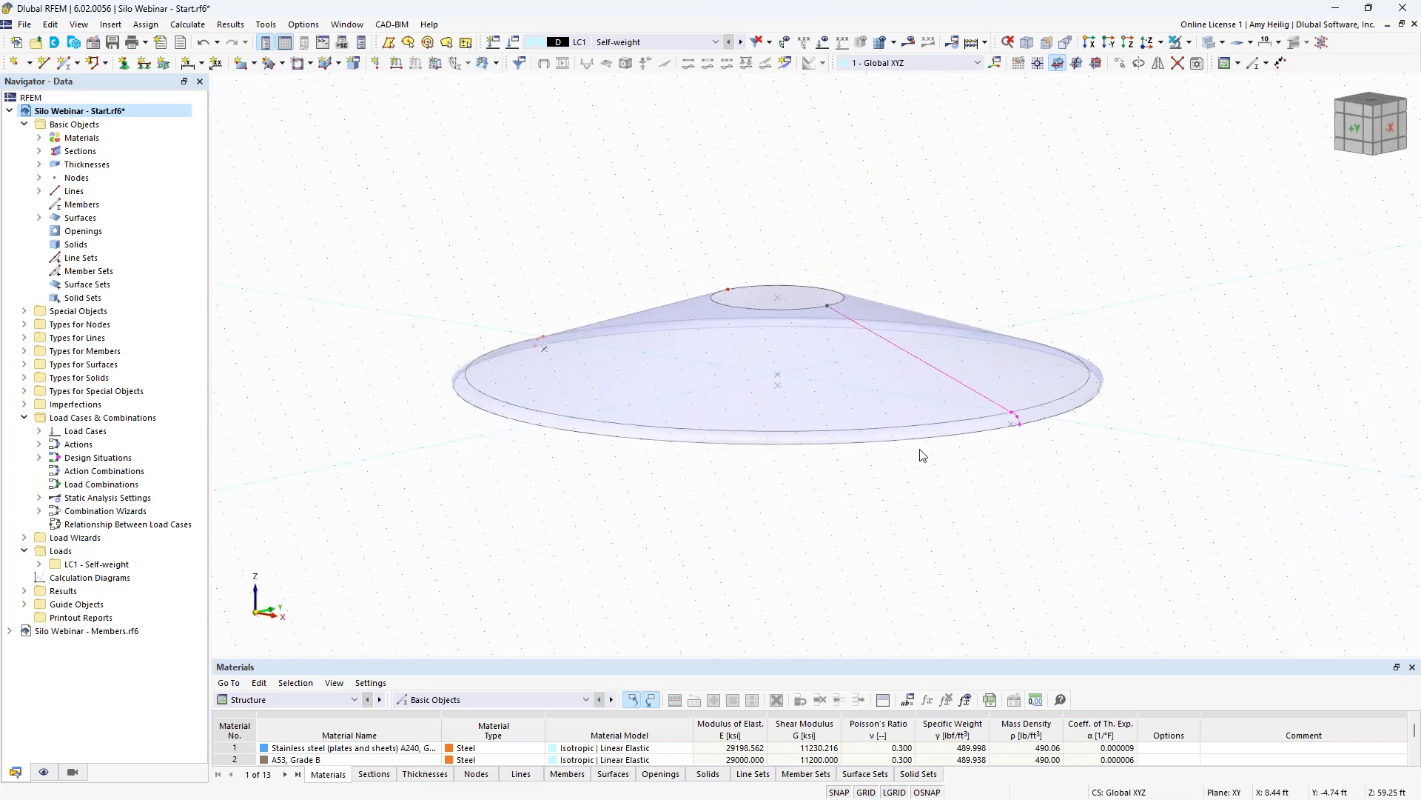
scroll(922, 455, "up", 2)
middle_click_drag(936, 219, 950, 236, "ctrl")
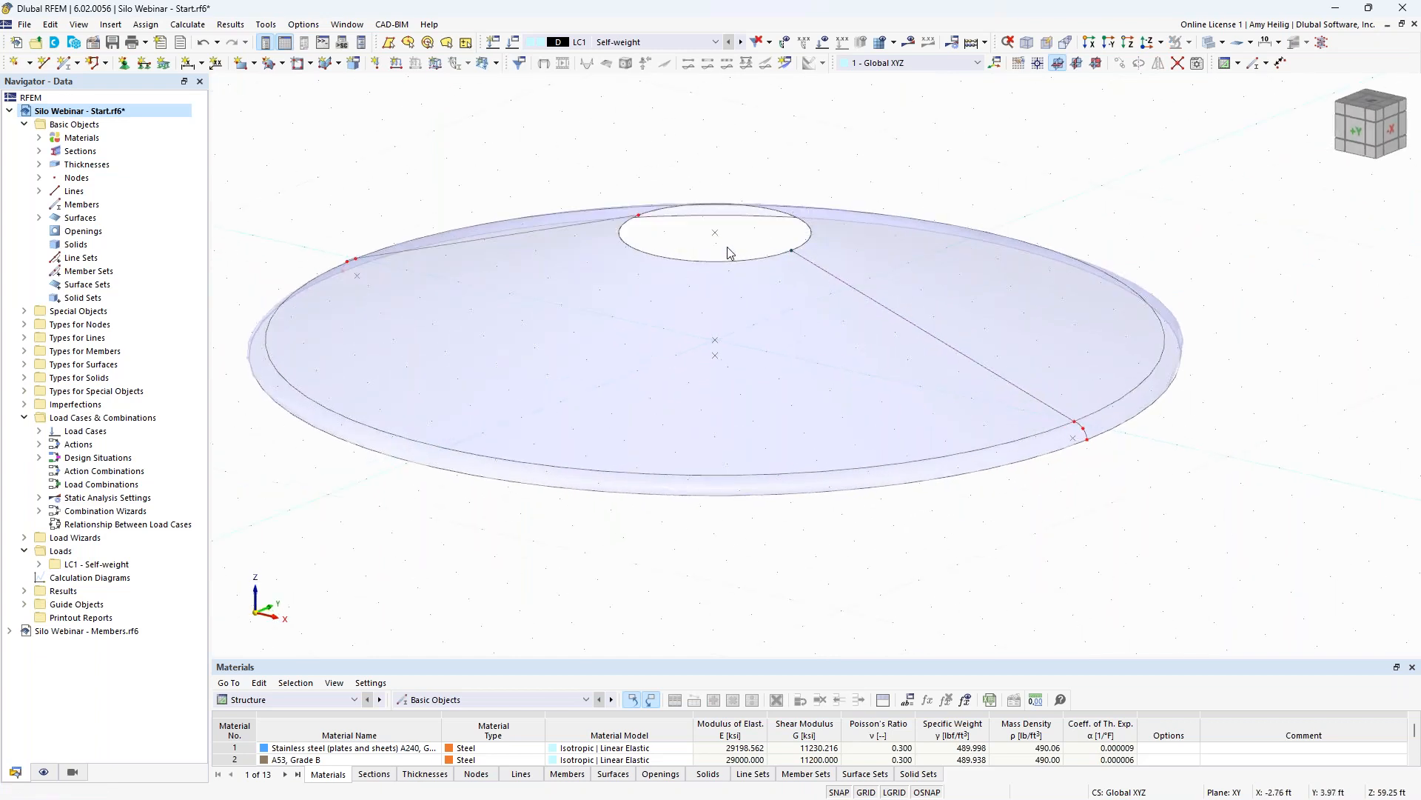
middle_click_drag(728, 241, 729, 268, "ctrl")
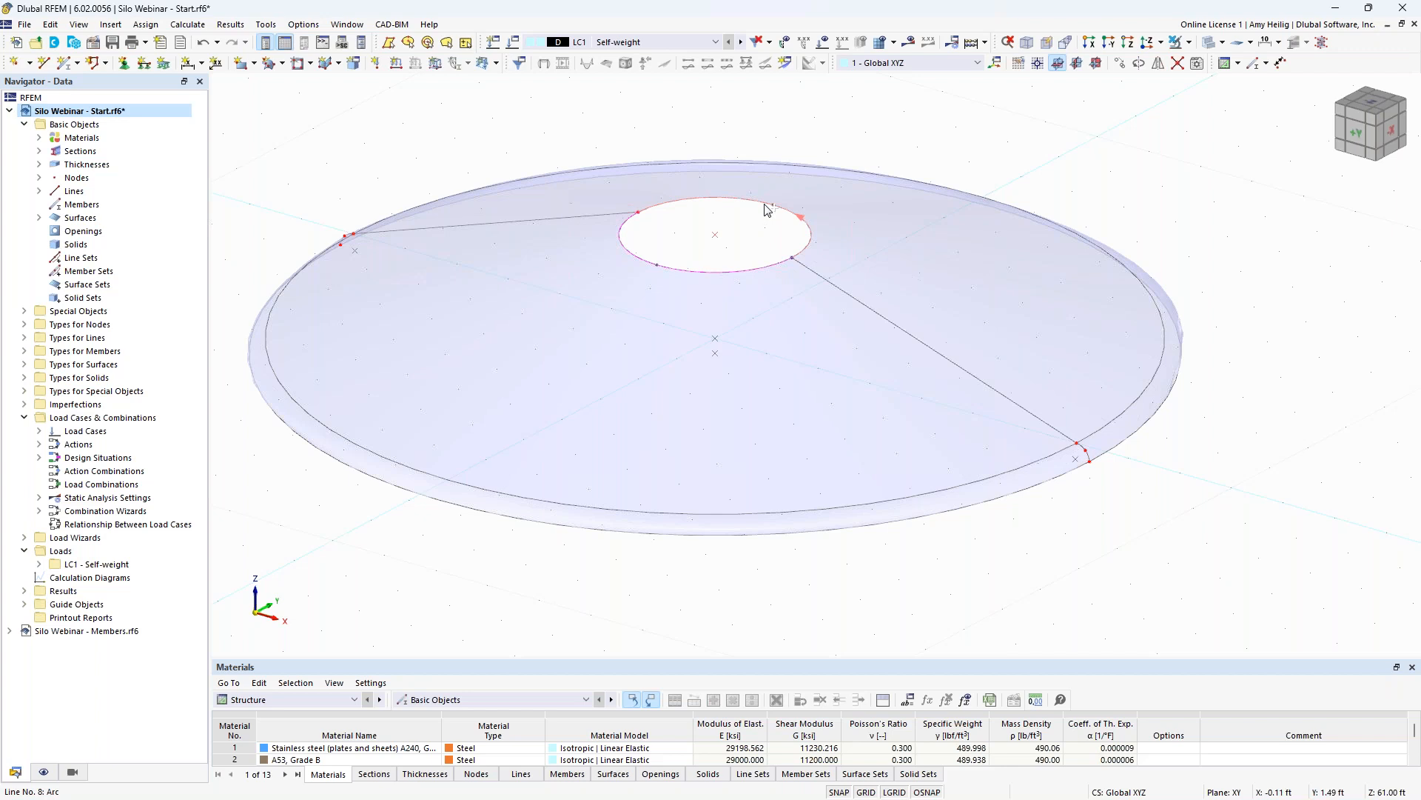
right_click(765, 209)
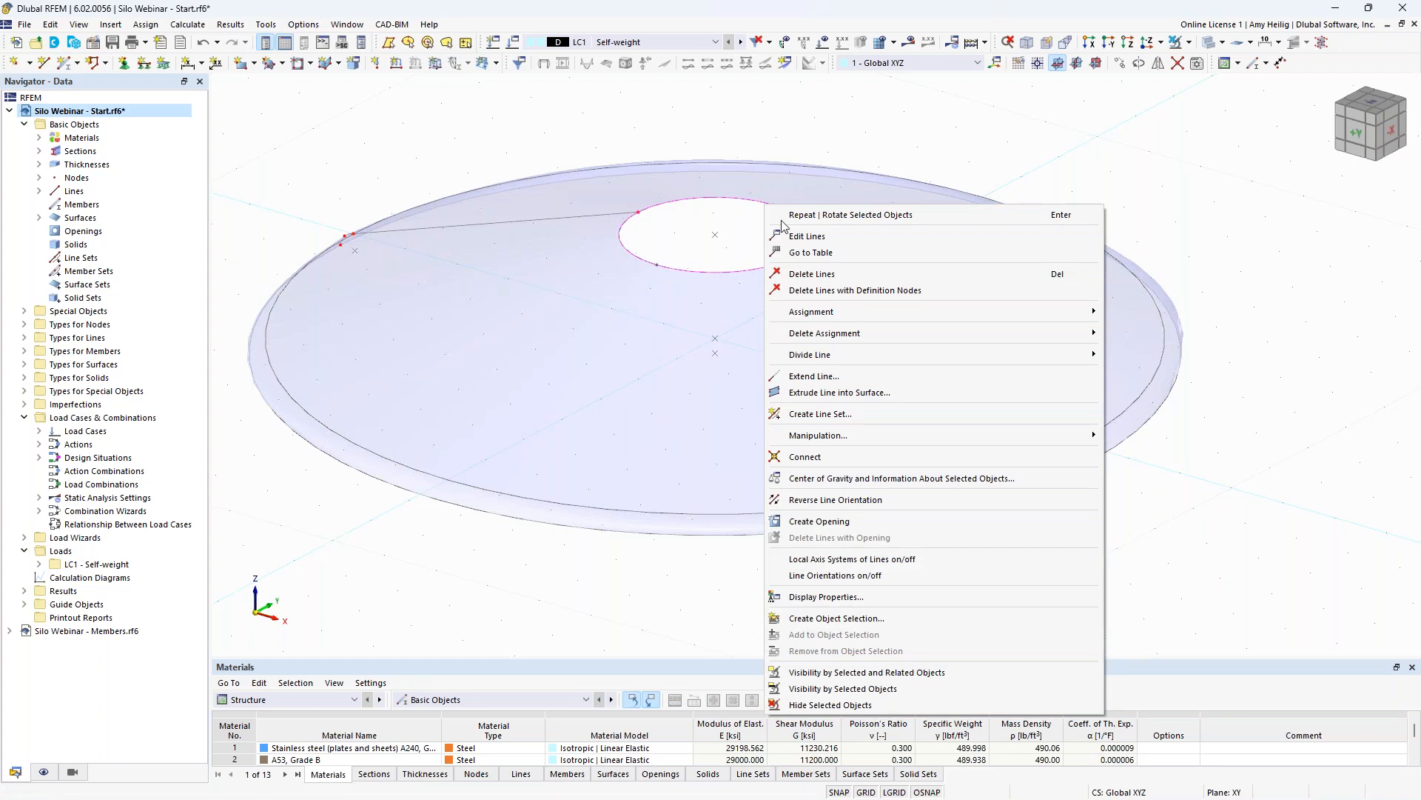
left_click(841, 394)
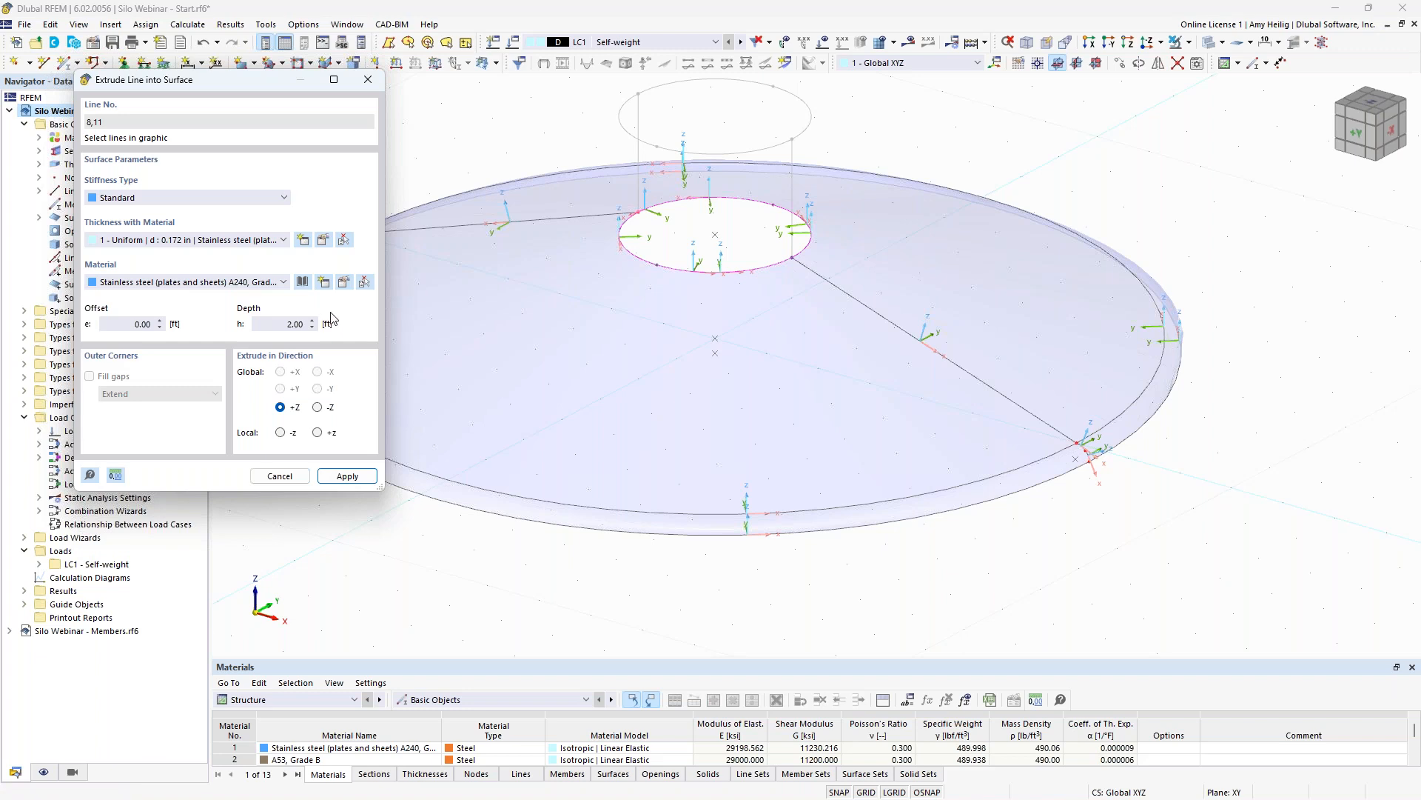
left_click_drag(281, 323, 323, 326)
type("1")
left_click(345, 474)
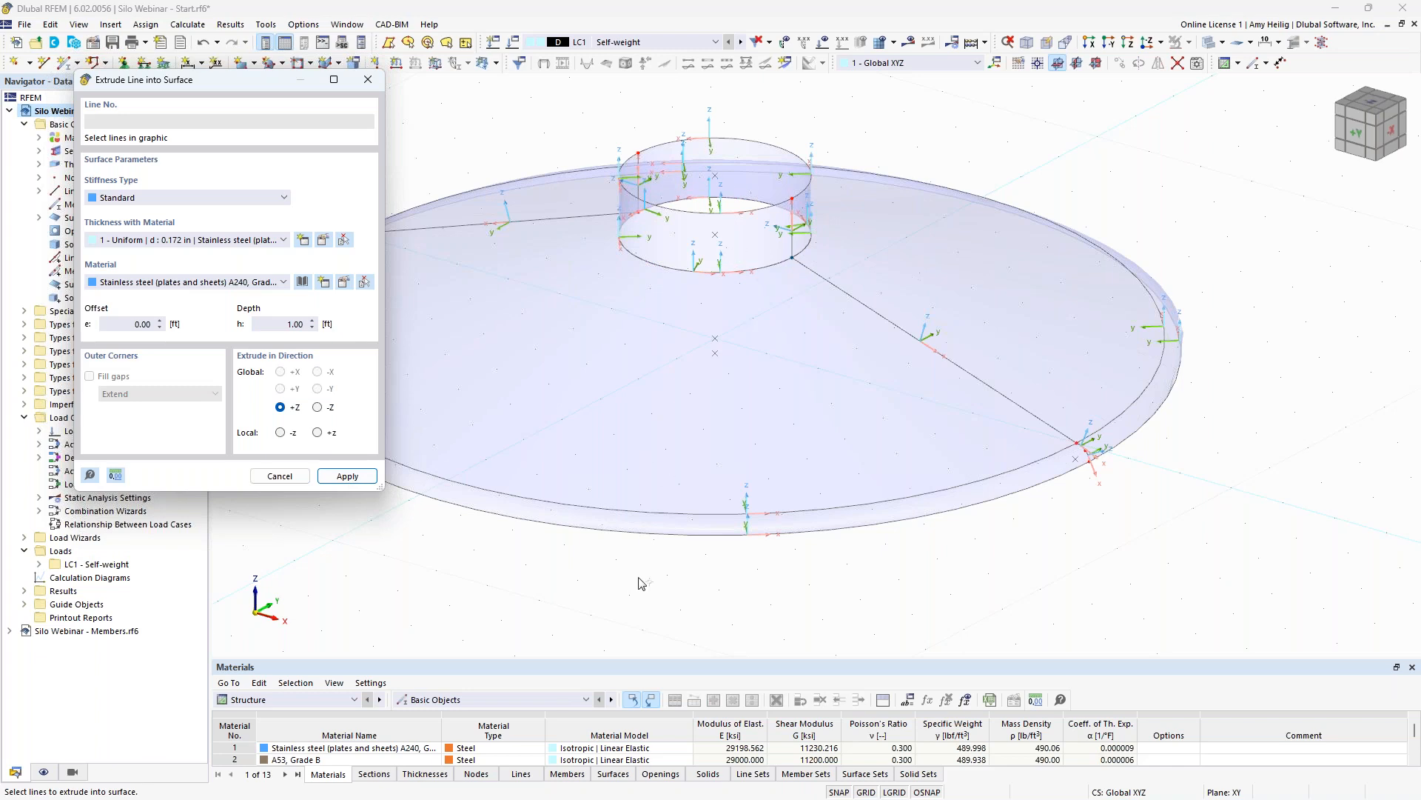
key("Escape")
middle_click_drag(672, 550, 710, 486, "ctrl")
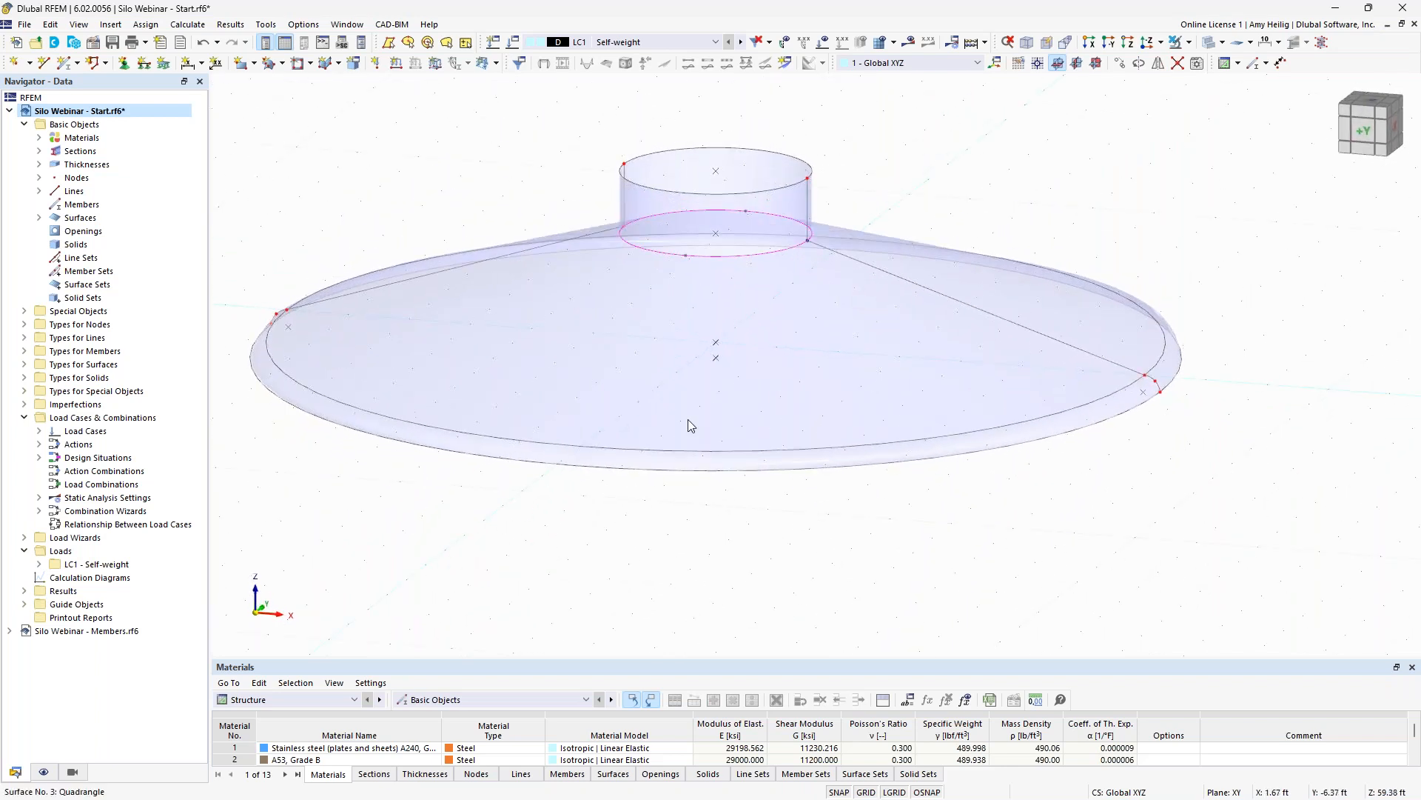
left_click(516, 355)
middle_click_drag(895, 472, 1036, 478, "ctrl")
left_click(311, 64)
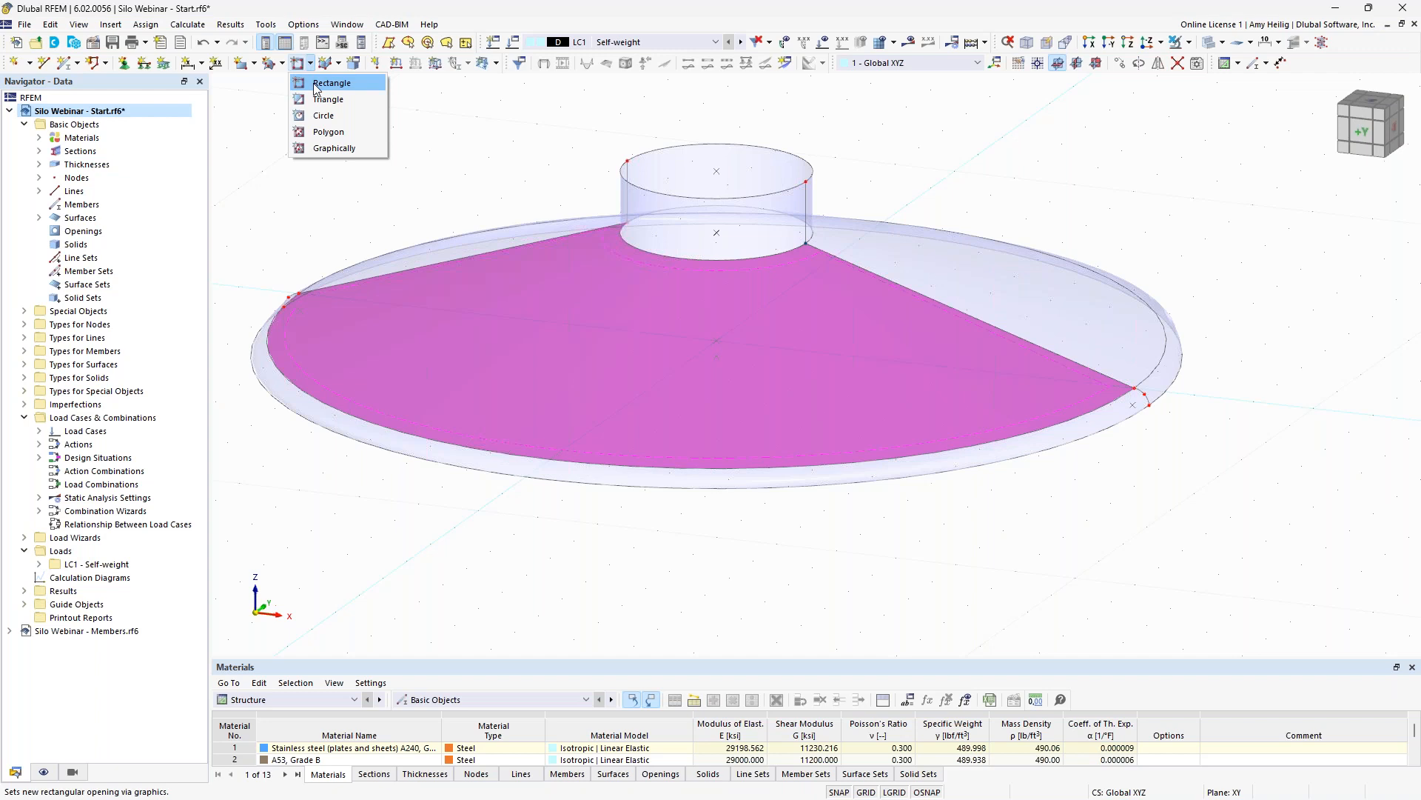
left_click(319, 83)
mouse_move(926, 561)
middle_mouse_down("ctrl")
mouse_move(810, 508)
mouse_move(945, 552)
middle_mouse_up("ctrl")
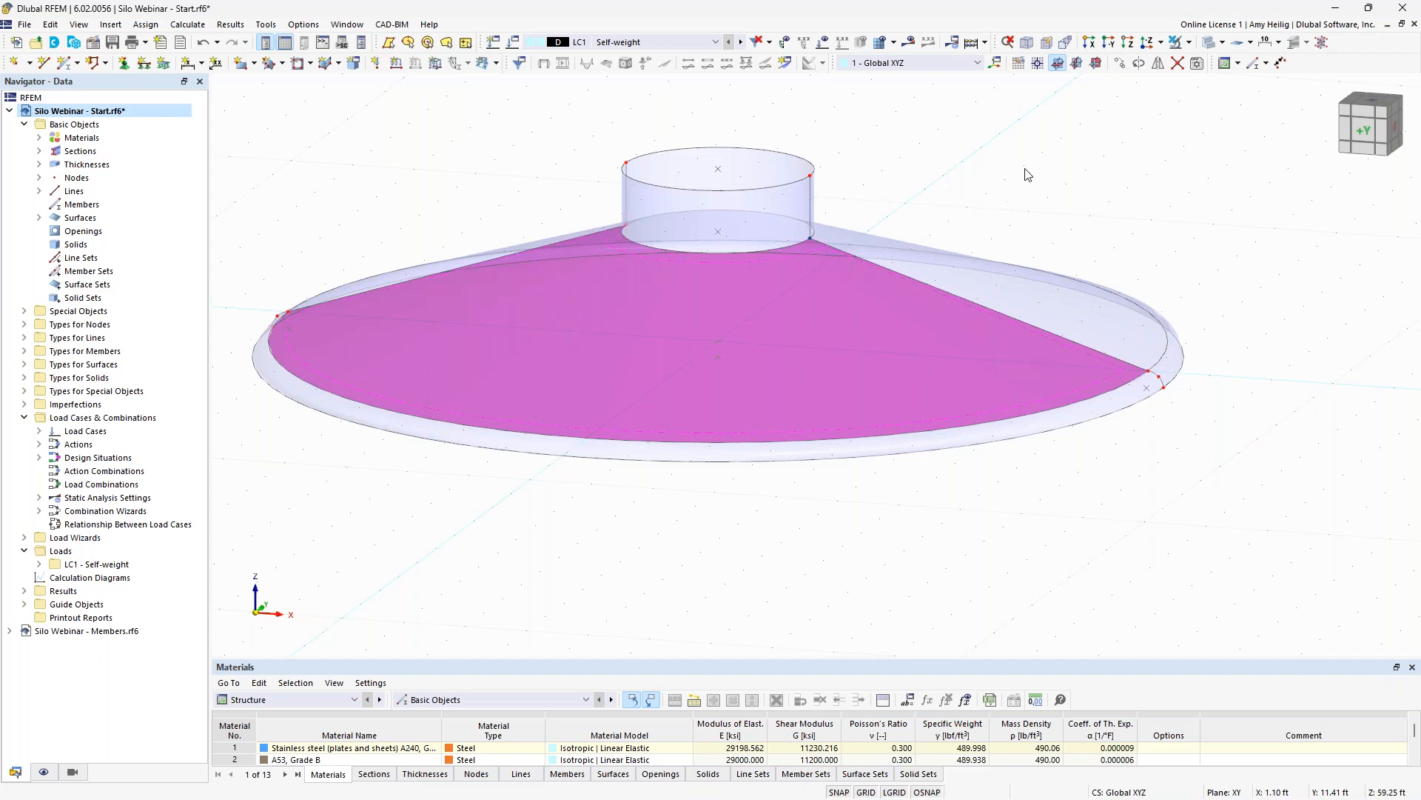
- Draw a circle of 1 ft radius centred at X -3, Y -3, Z 59.25 ft, with its definition node at X -2, Y -3
left_click(1161, 43)
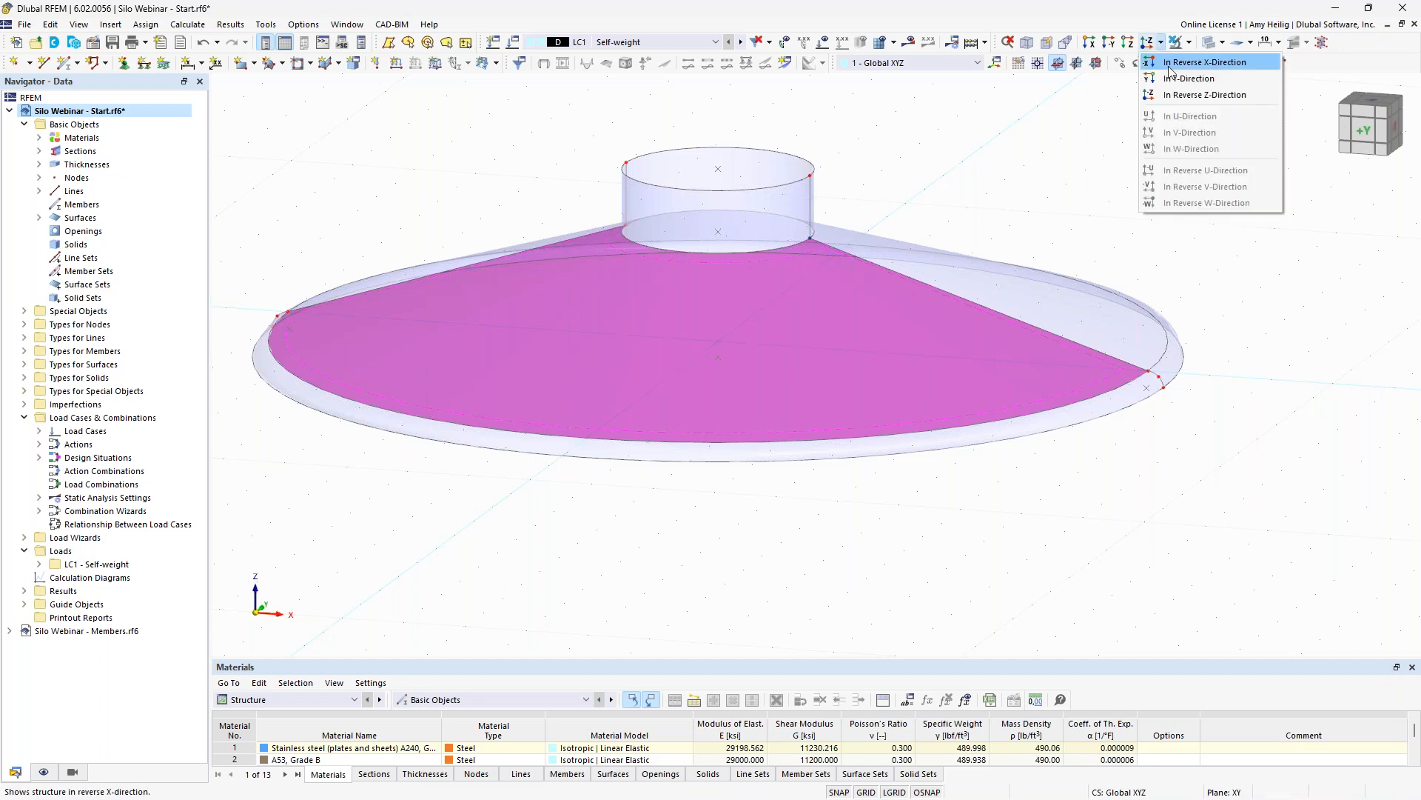
left_click(1177, 95)
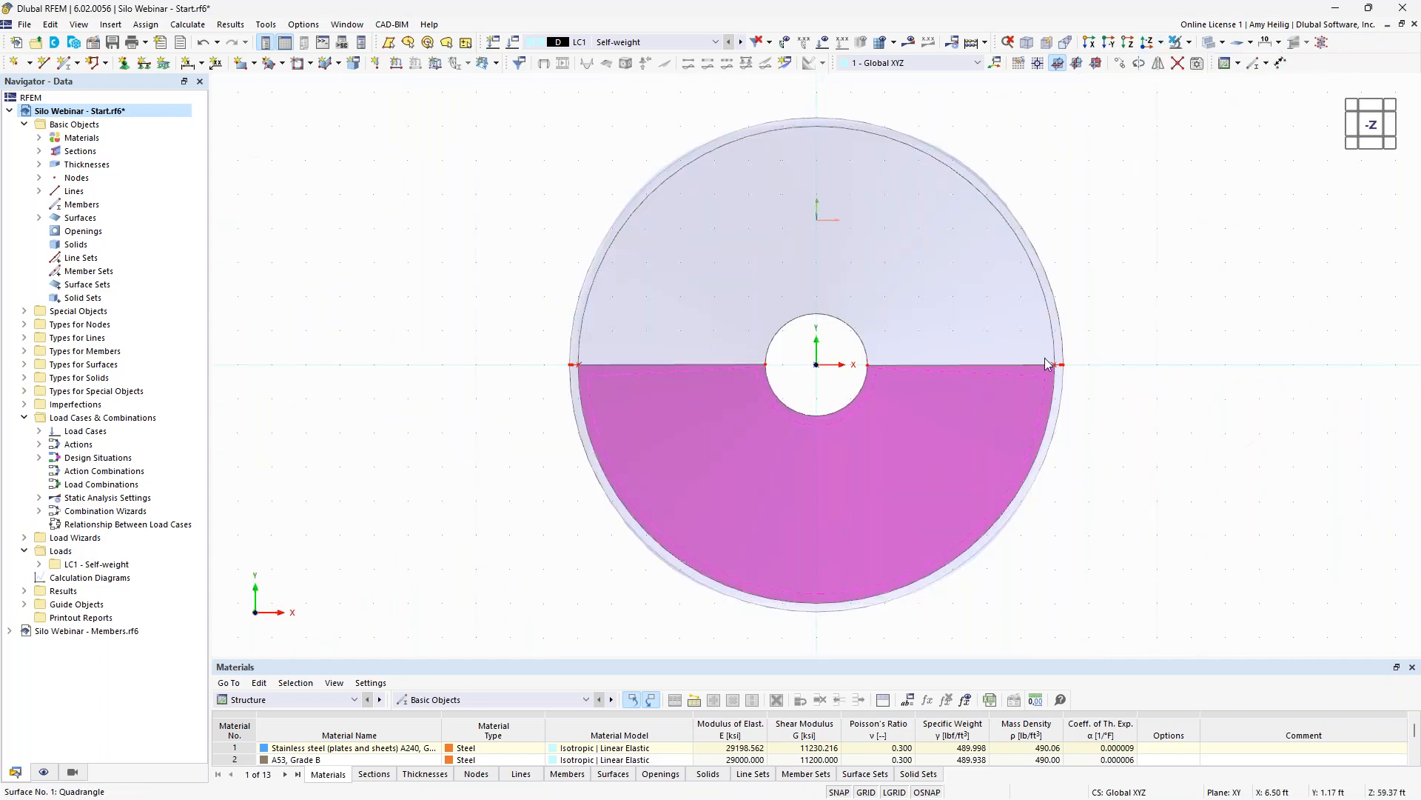
middle_click_drag(1134, 455, 1015, 447)
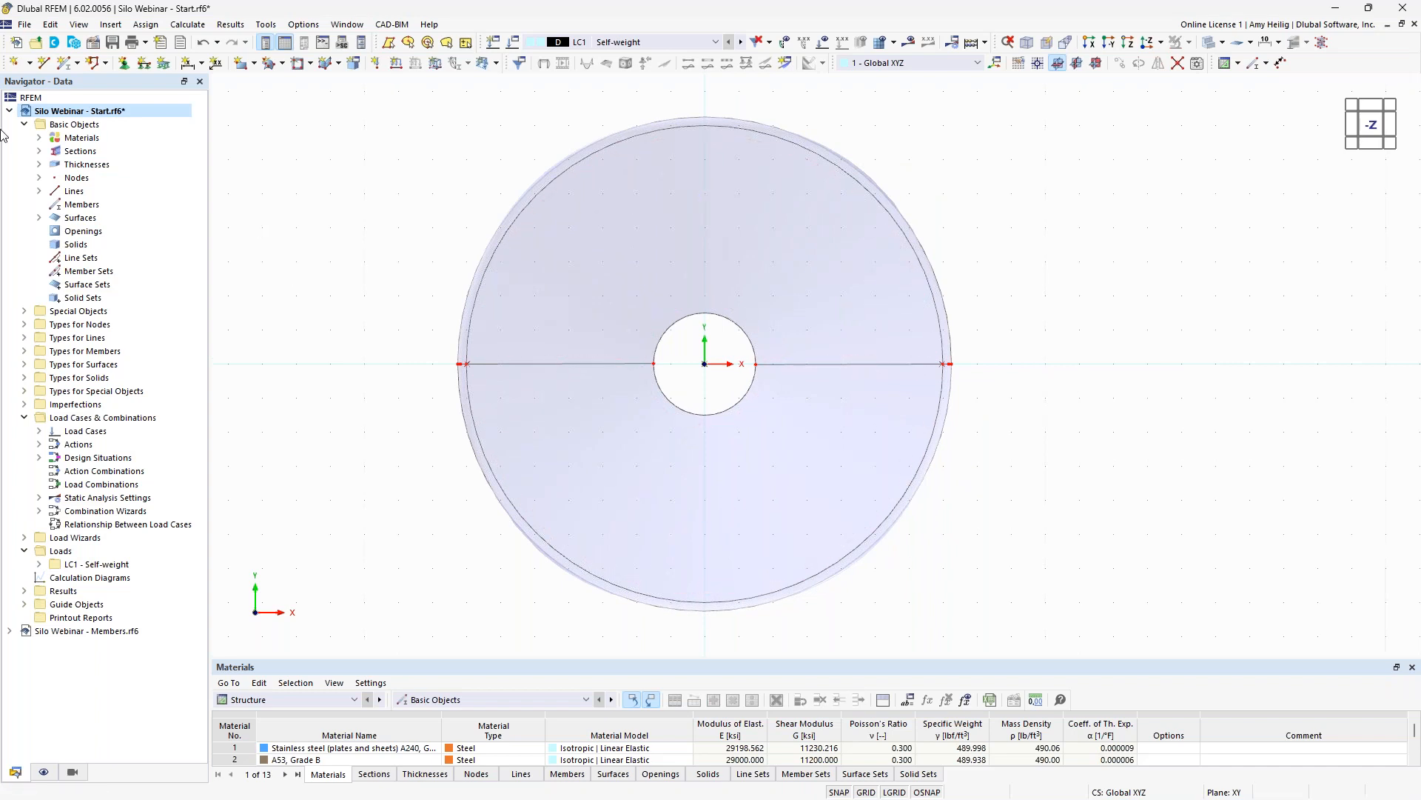
left_click(45, 62)
left_click(137, 163)
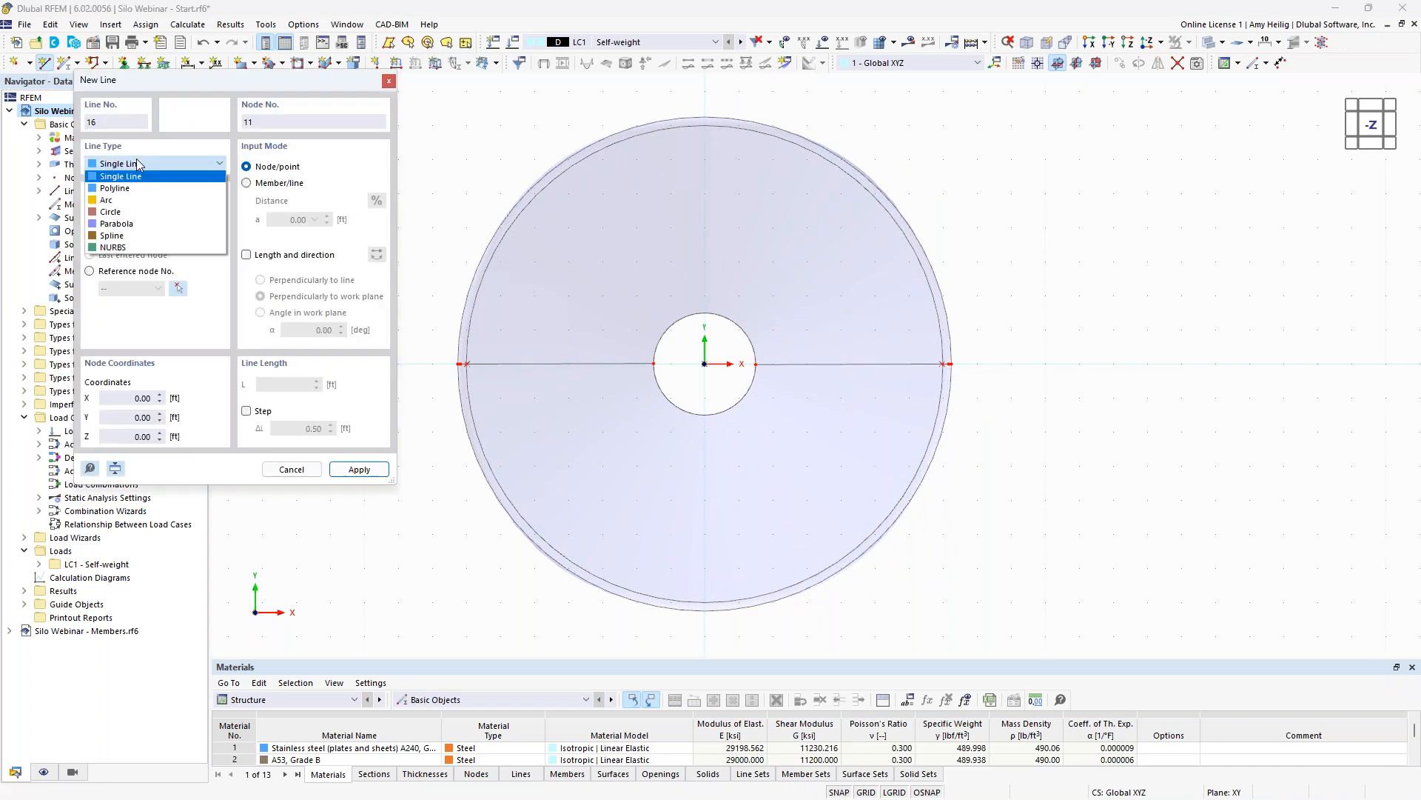
left_click(139, 213)
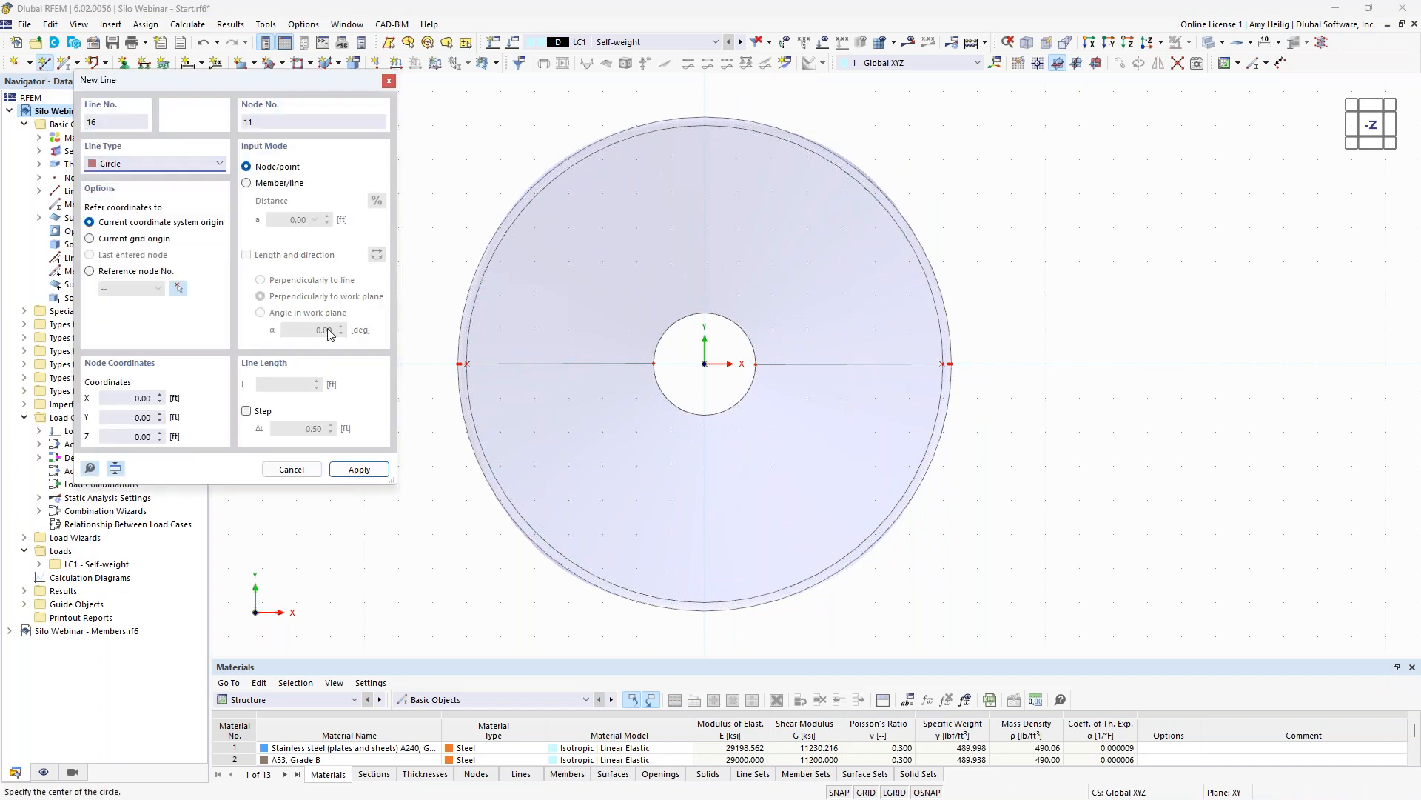
left_click(603, 465)
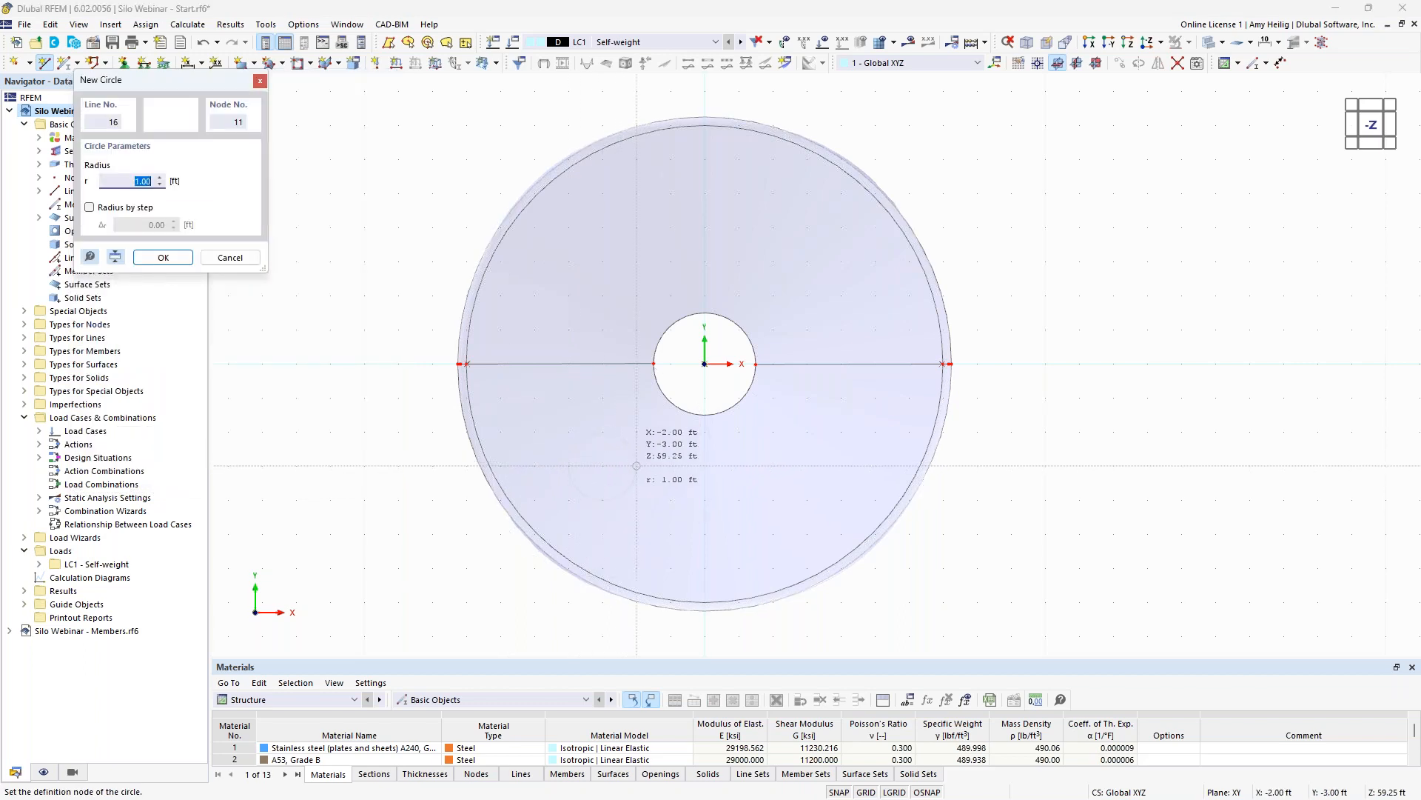
left_click(637, 465)
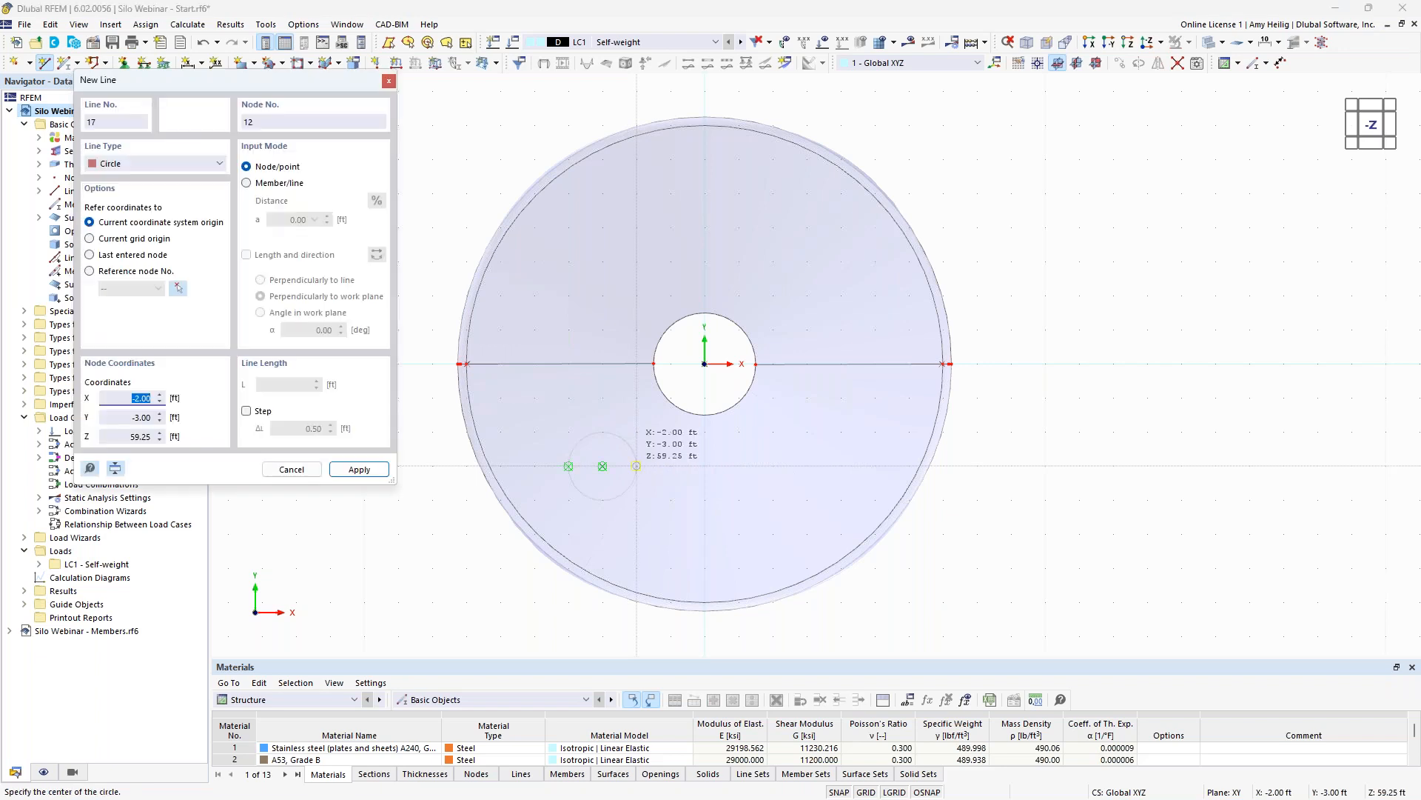
key("Escape")
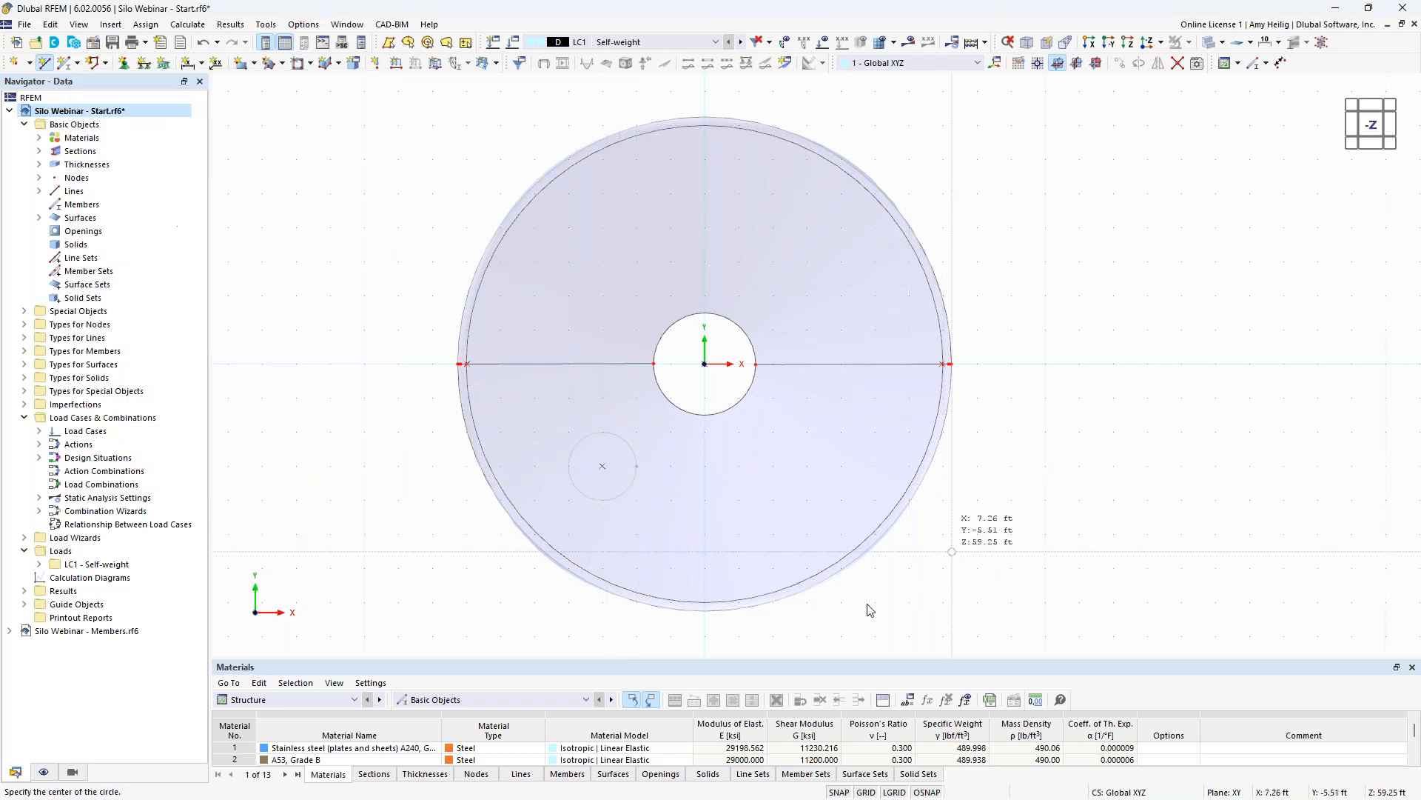
middle_click_drag(863, 610, 688, 406, "ctrl")
scroll(612, 440, "up", 3)
middle_click_drag(708, 478, 672, 530, "ctrl")
scroll(673, 528, "down", 2)
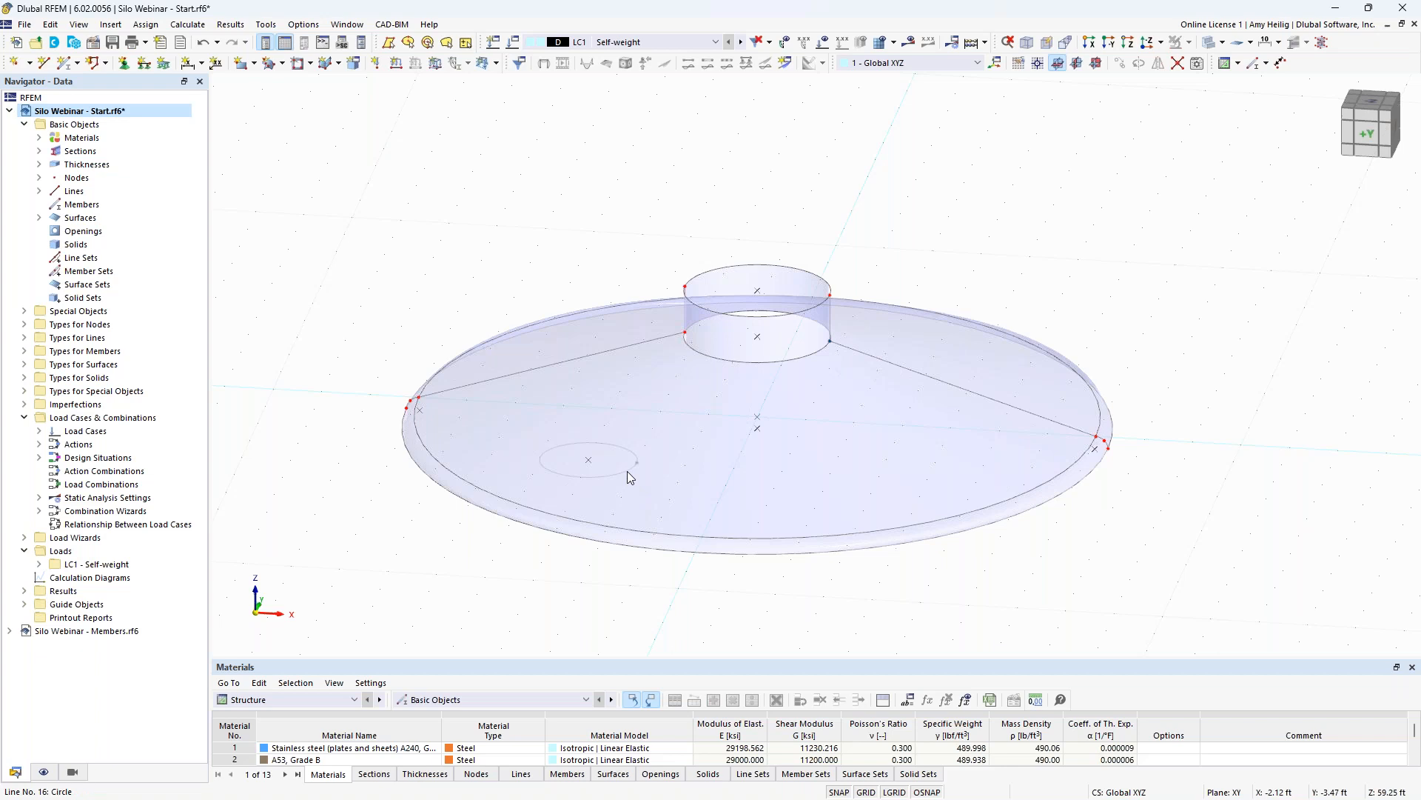
- Extrude the 1 ft radius circle below the roof into a 0.172 in stainless steel surface, 2 ft deep in the +Z direction
right_click(628, 470)
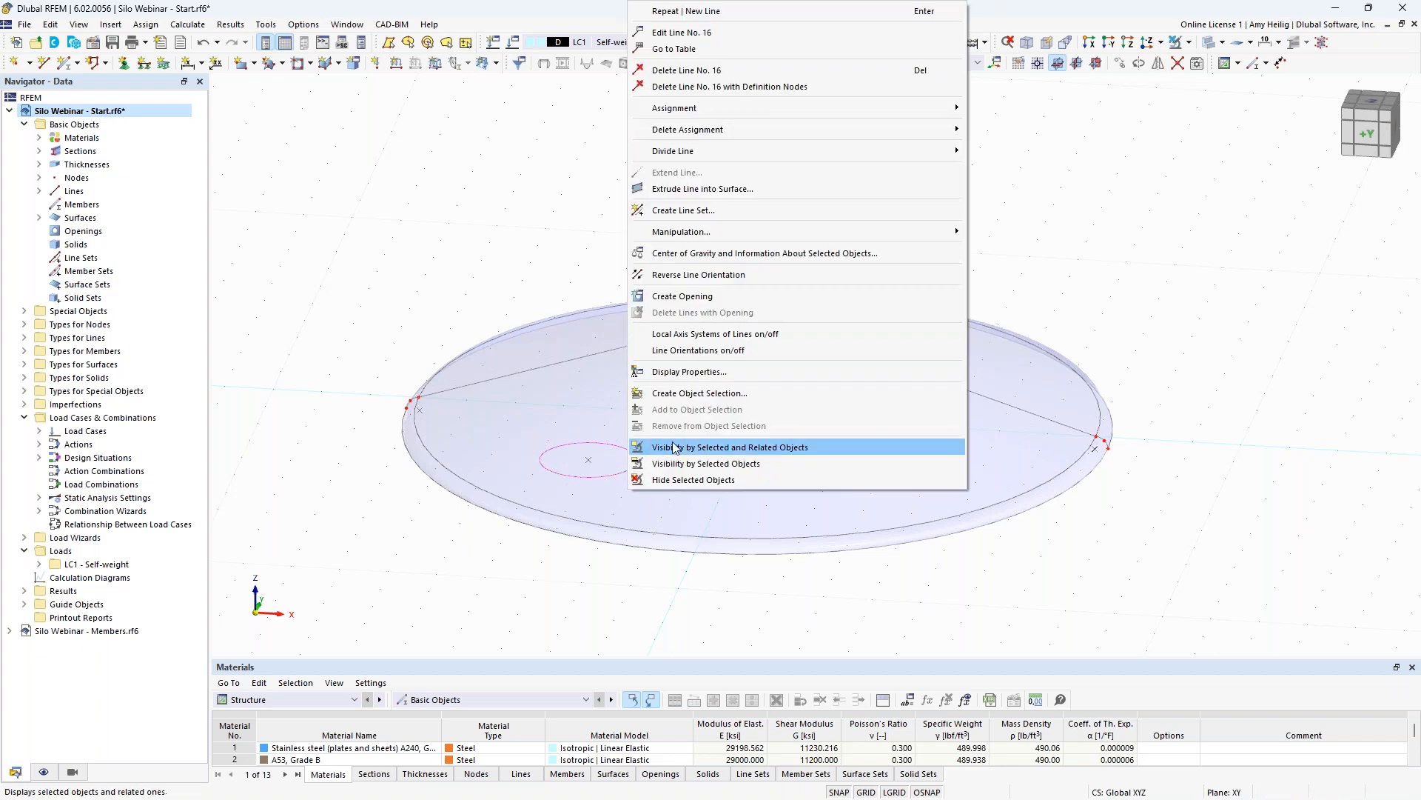
left_click(725, 191)
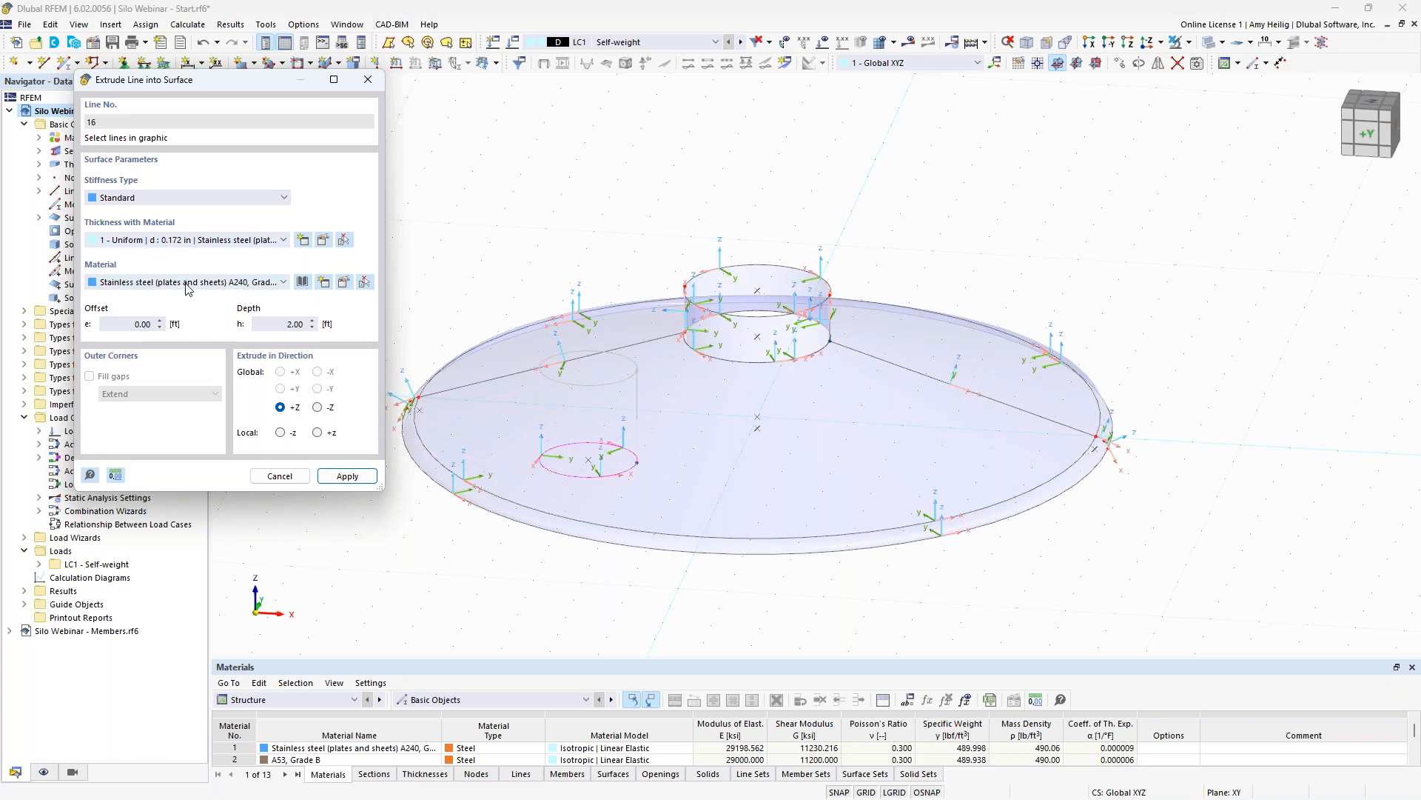
left_click(337, 477)
key("Escape")
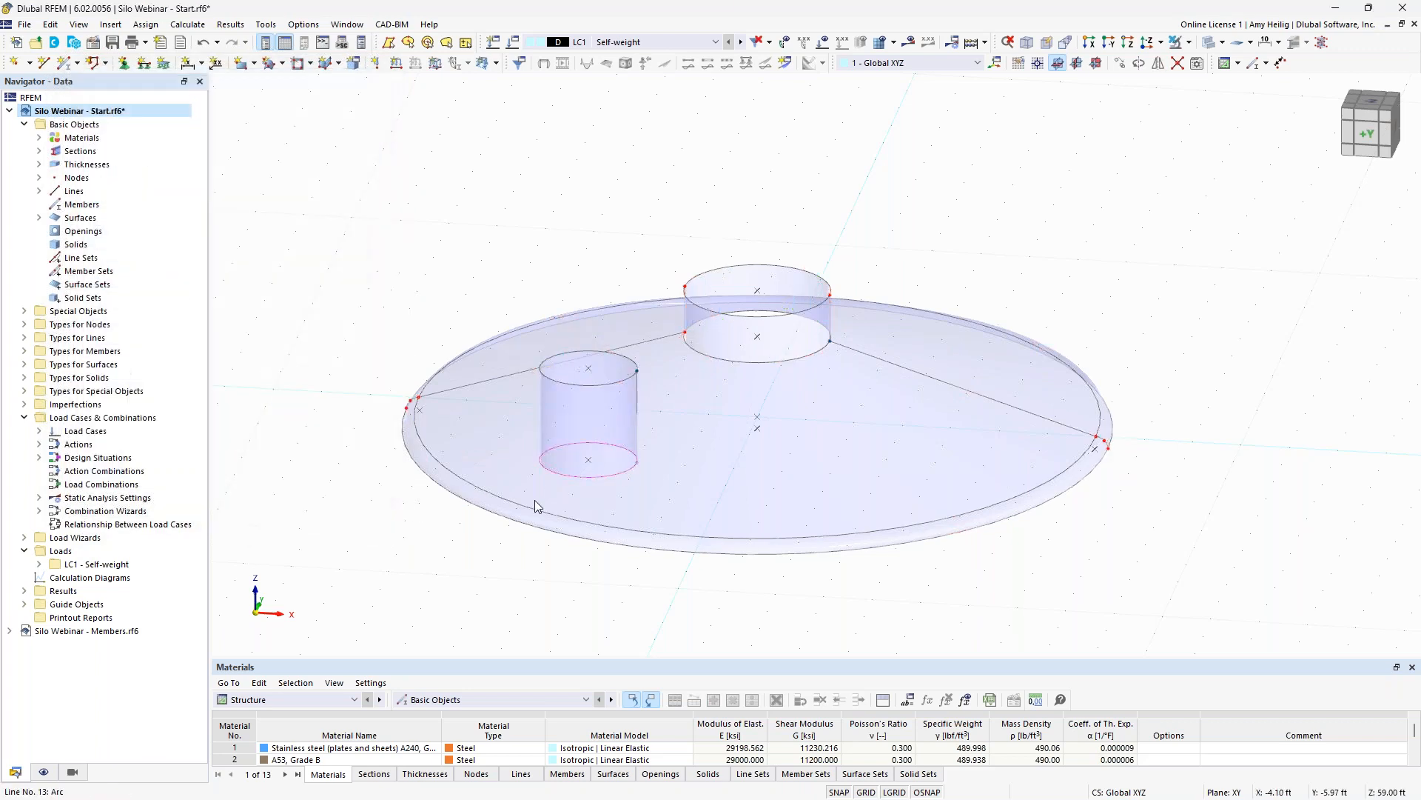
- Divide the small cylinder and the conical roof surface by their intersection and create the opening
left_click(576, 410)
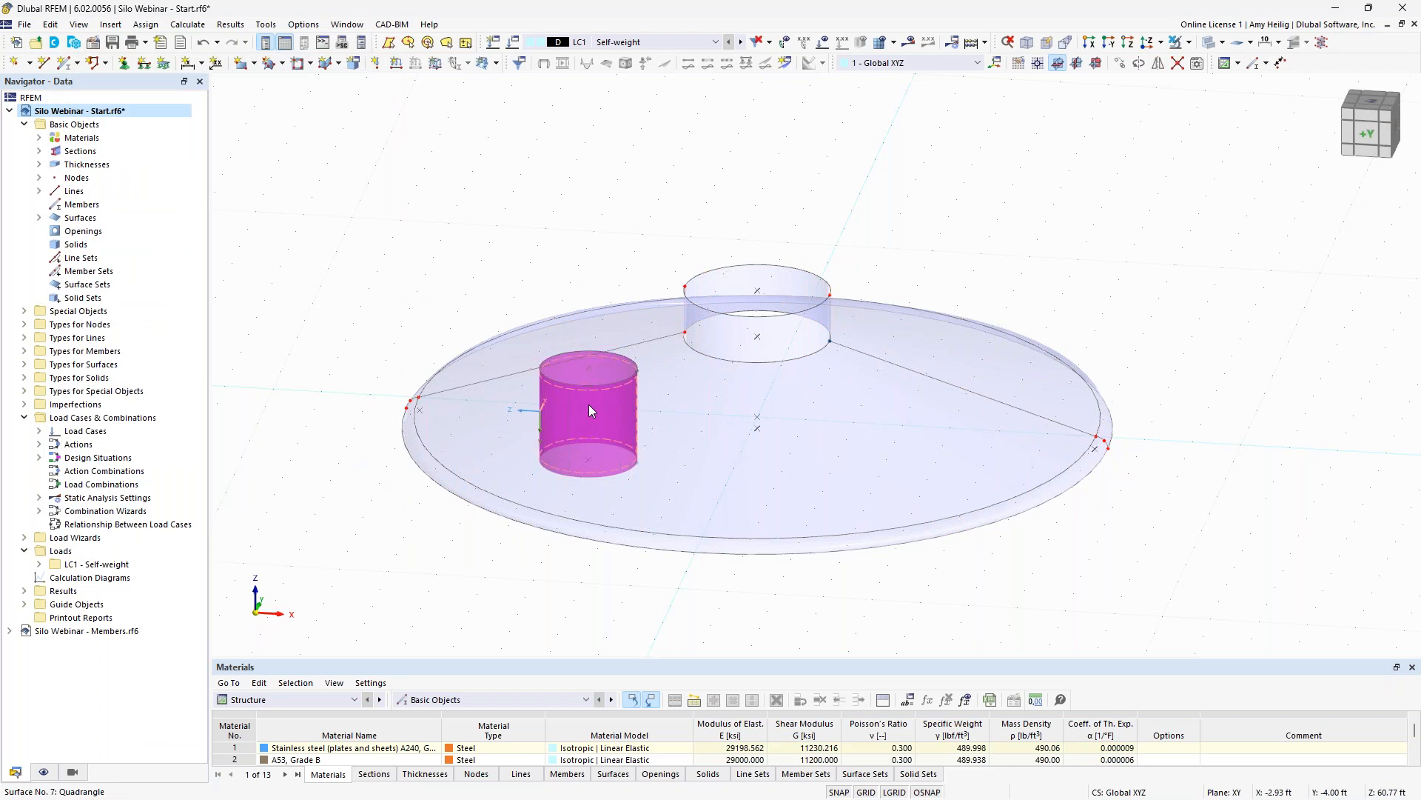
left_click(723, 413)
middle_click_drag(658, 587, 618, 565, "ctrl")
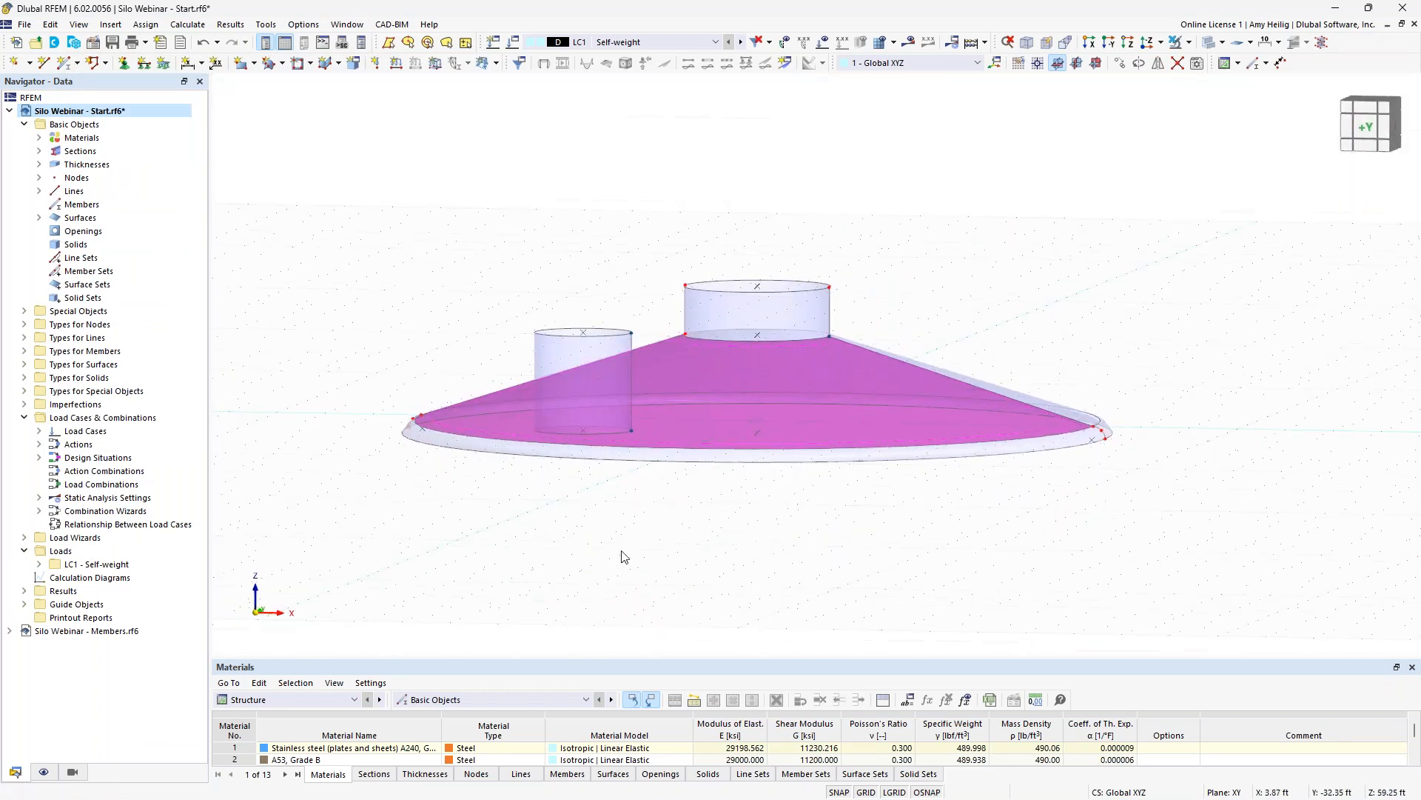
left_click(558, 355, "ctrl")
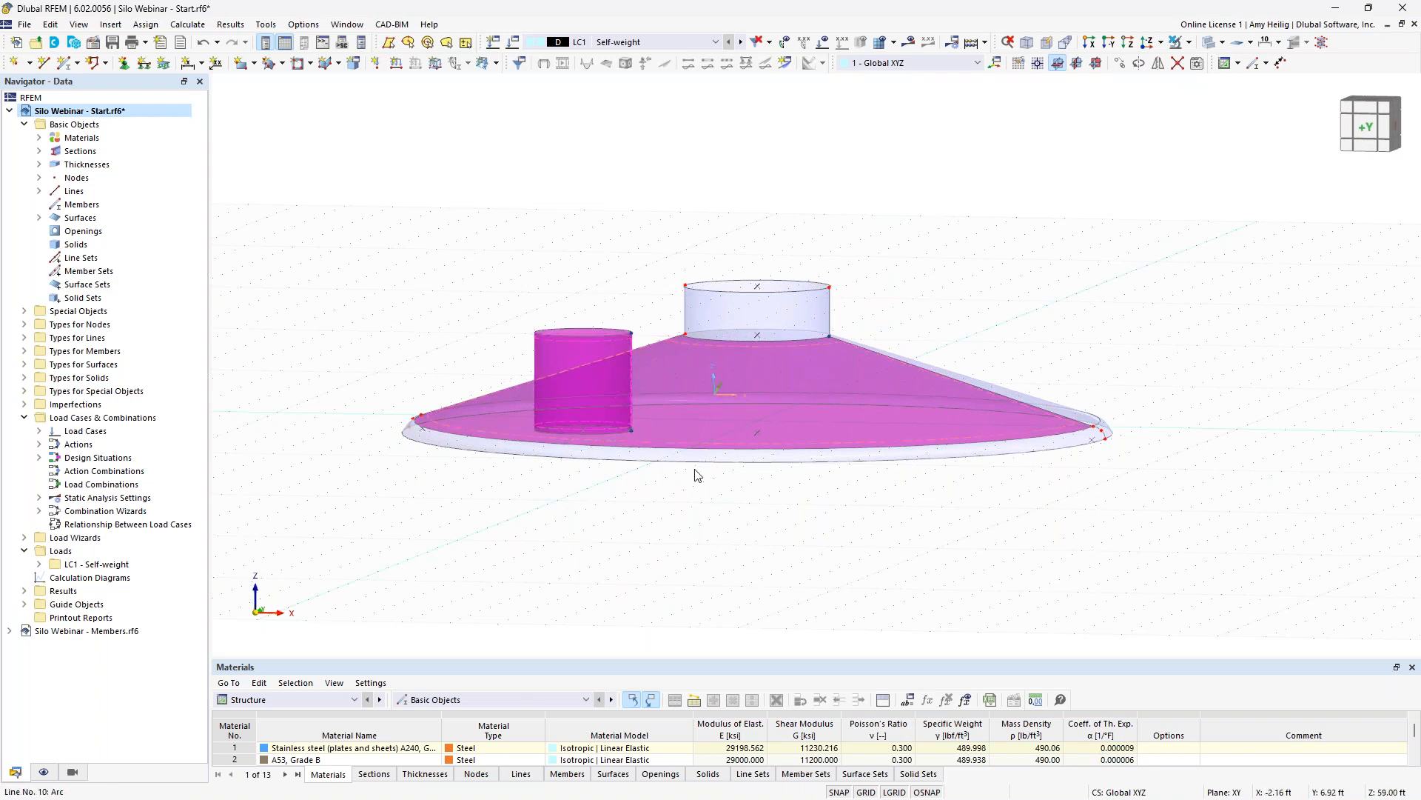
right_click(696, 349)
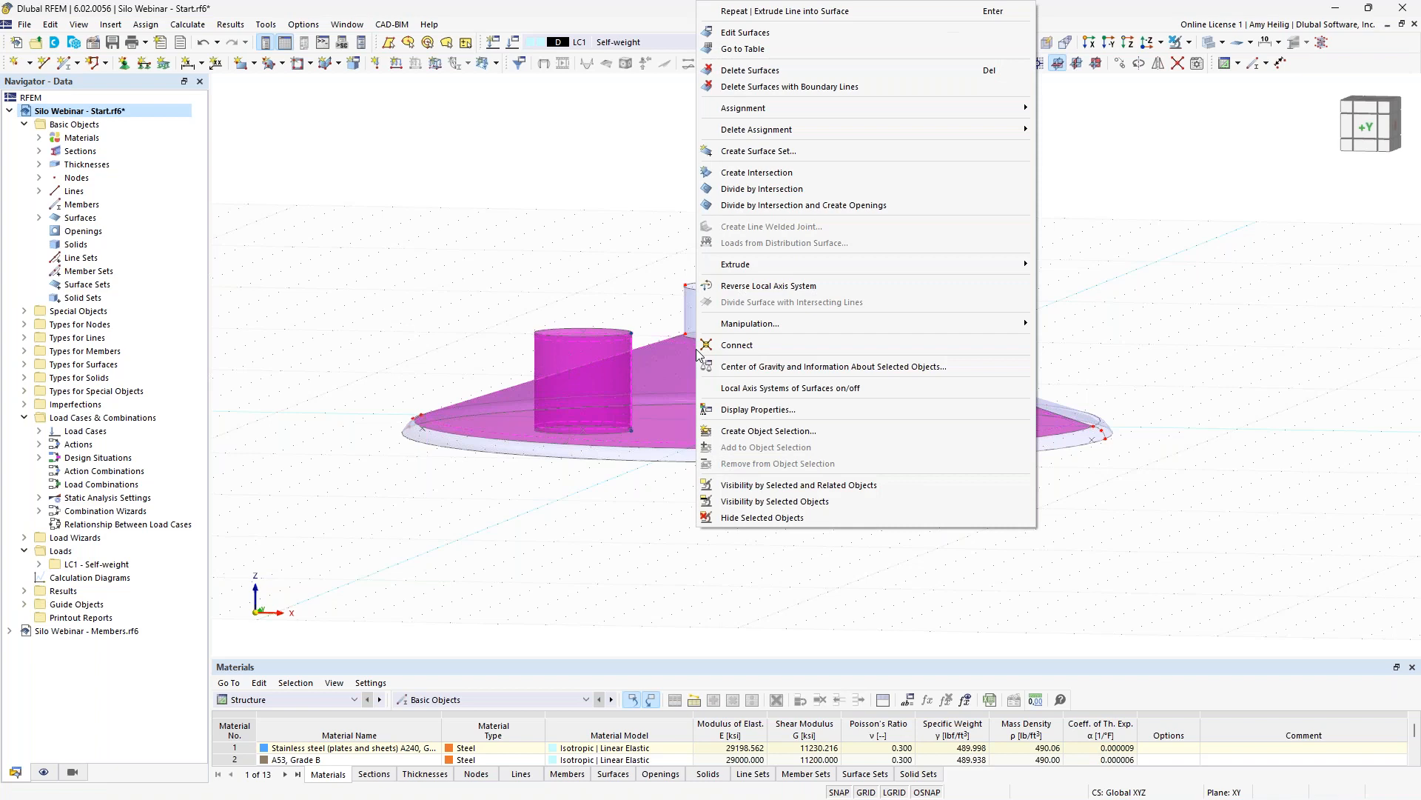
left_click(761, 208)
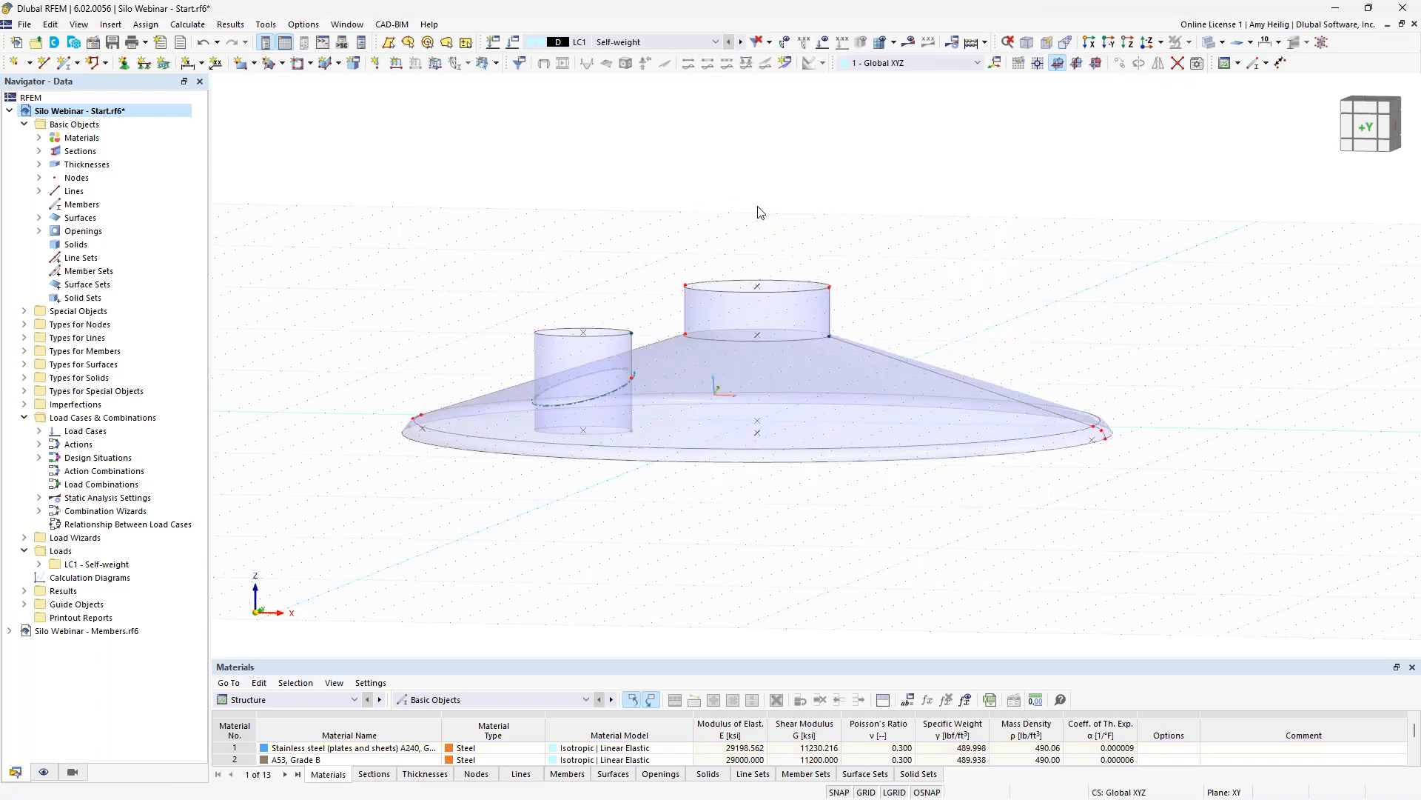
- Examine the divided cylinder pieces above and below the conical roof surface
middle_click_drag(612, 237, 570, 474, "ctrl")
scroll(569, 469, "up", 2)
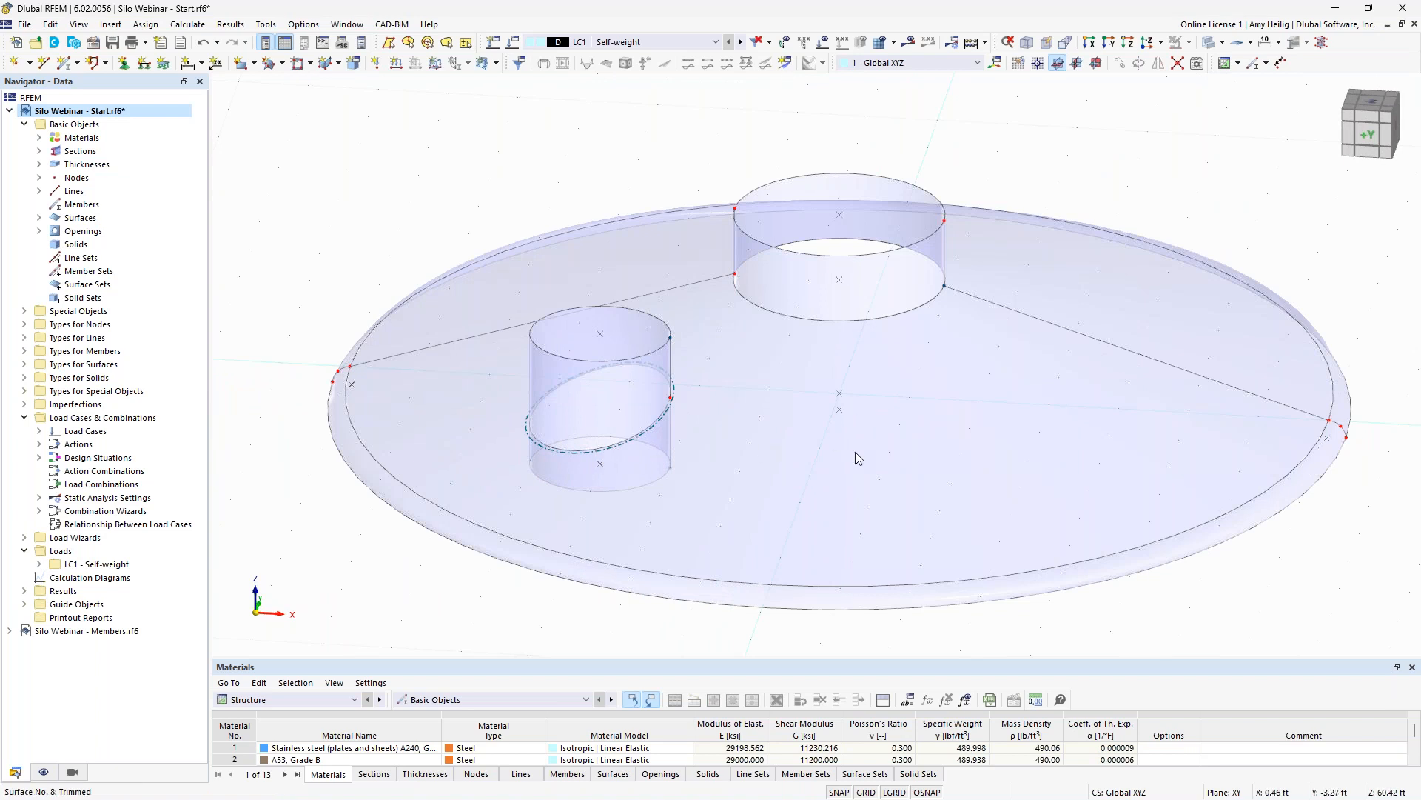
left_click(548, 372)
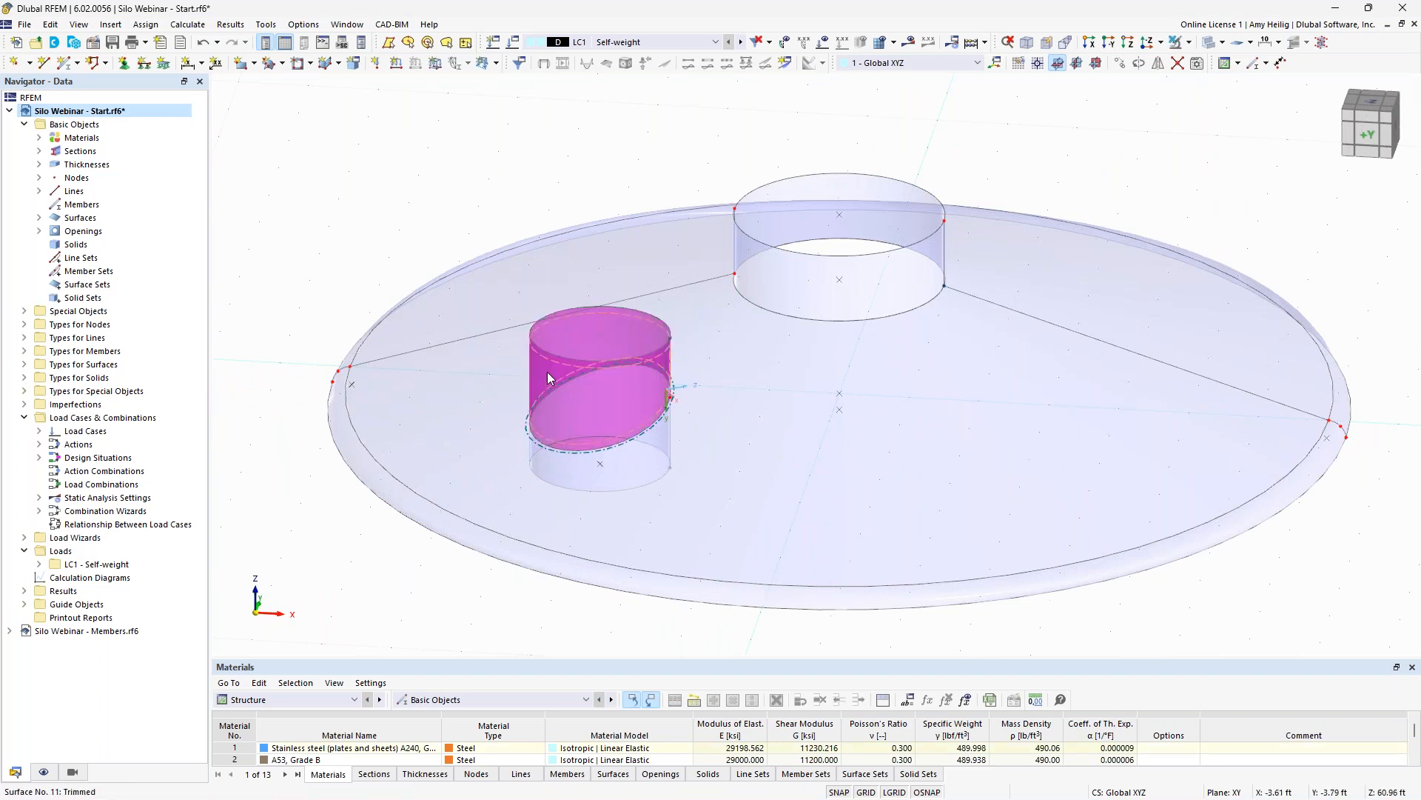
left_click(634, 461)
middle_click_drag(624, 490, 637, 406, "ctrl")
left_click(560, 598)
middle_click_drag(623, 593, 619, 611, "ctrl")
scroll(620, 610, "down", 1)
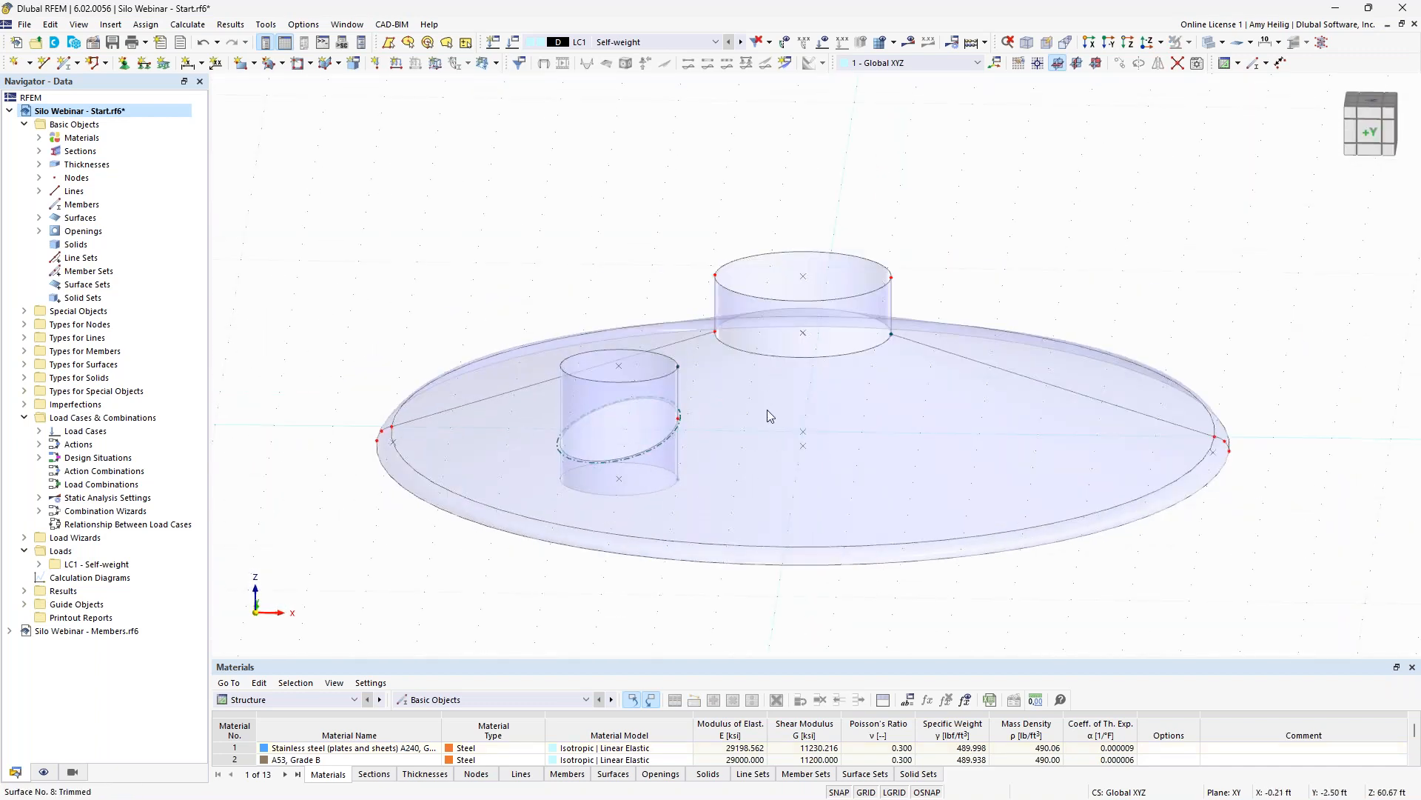
- Delete the small cylinder's portion below the roof in wireframe display, and restore the solid display
left_click(1225, 62)
left_click(1252, 77)
left_click_drag(692, 499, 666, 478)
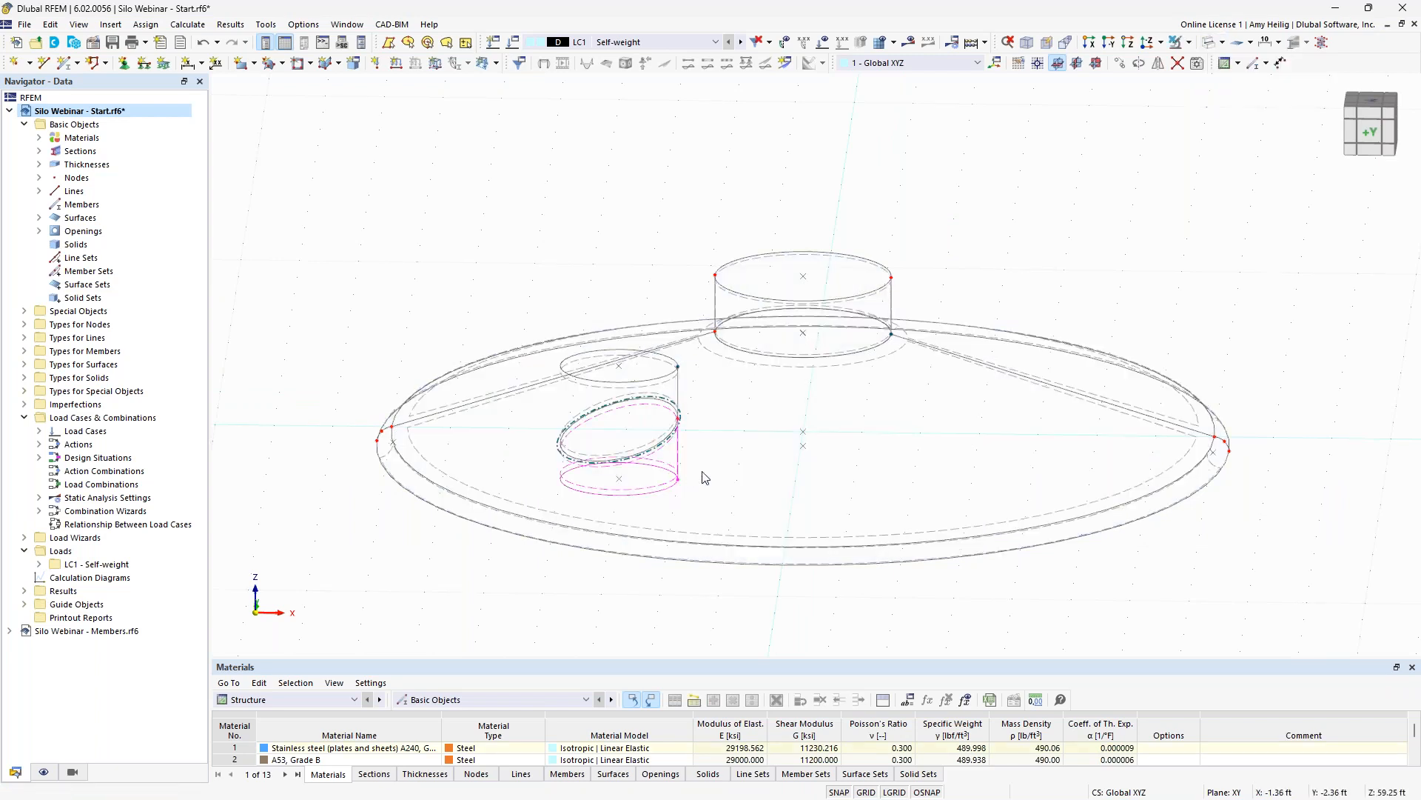
scroll(667, 523, "up", 3)
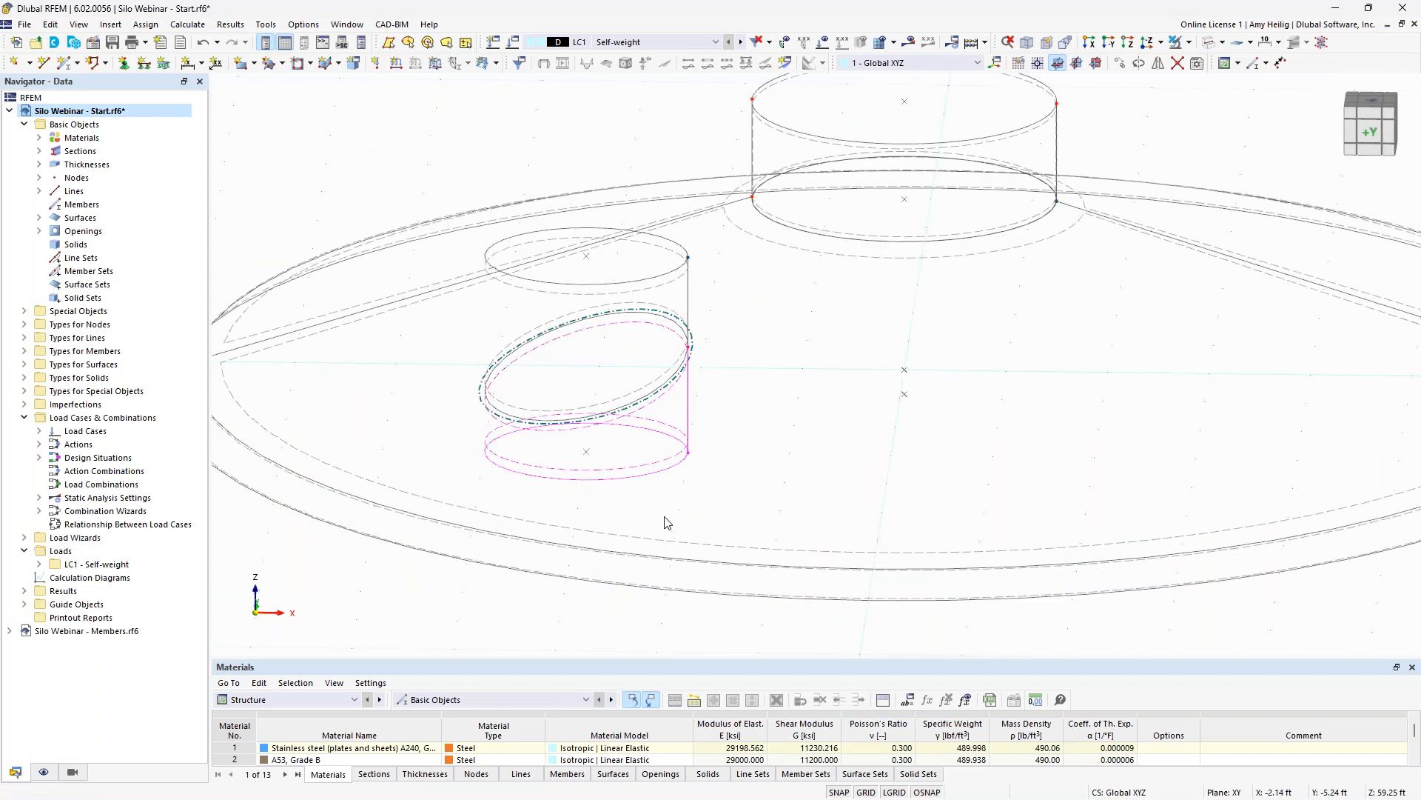
key("Delete")
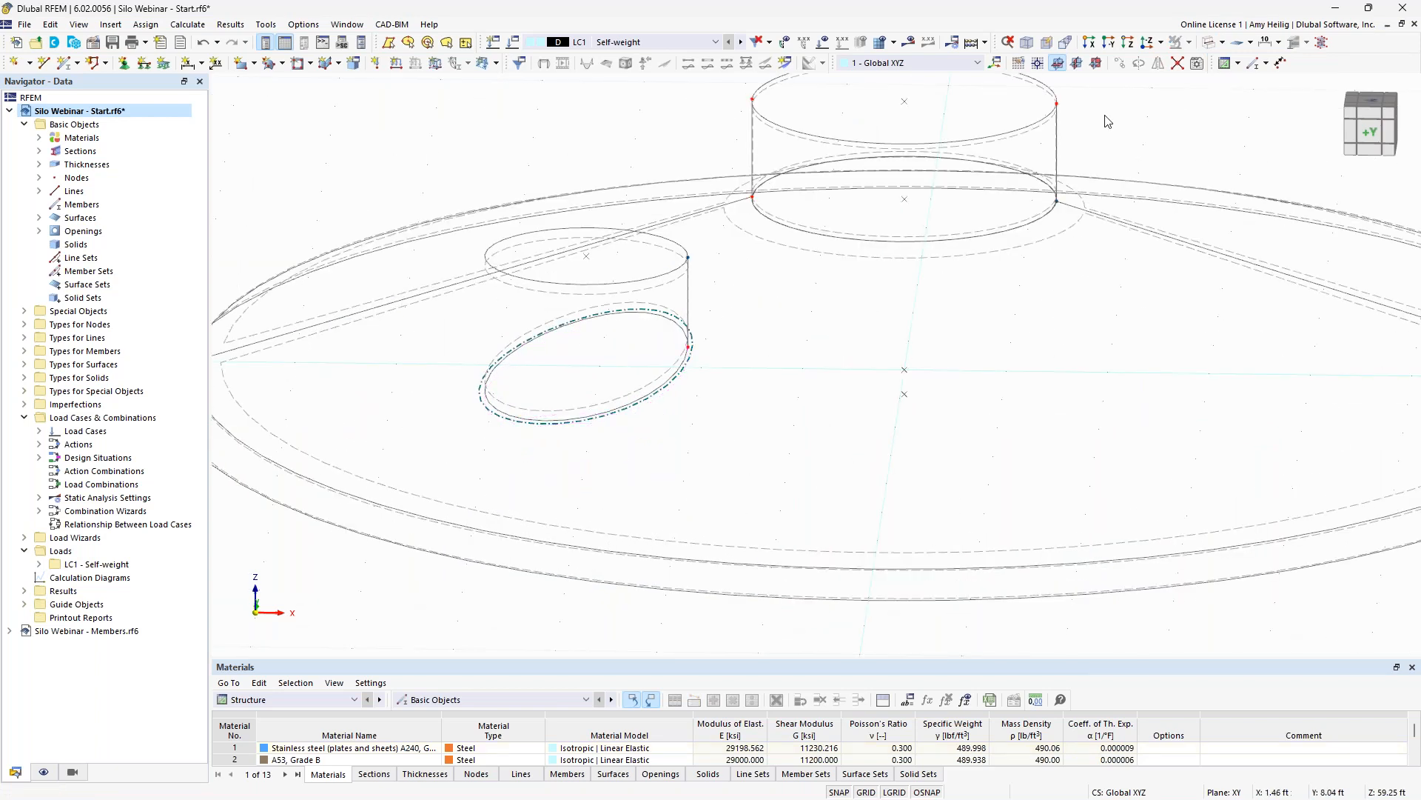
left_click(1209, 43)
left_click(1209, 43)
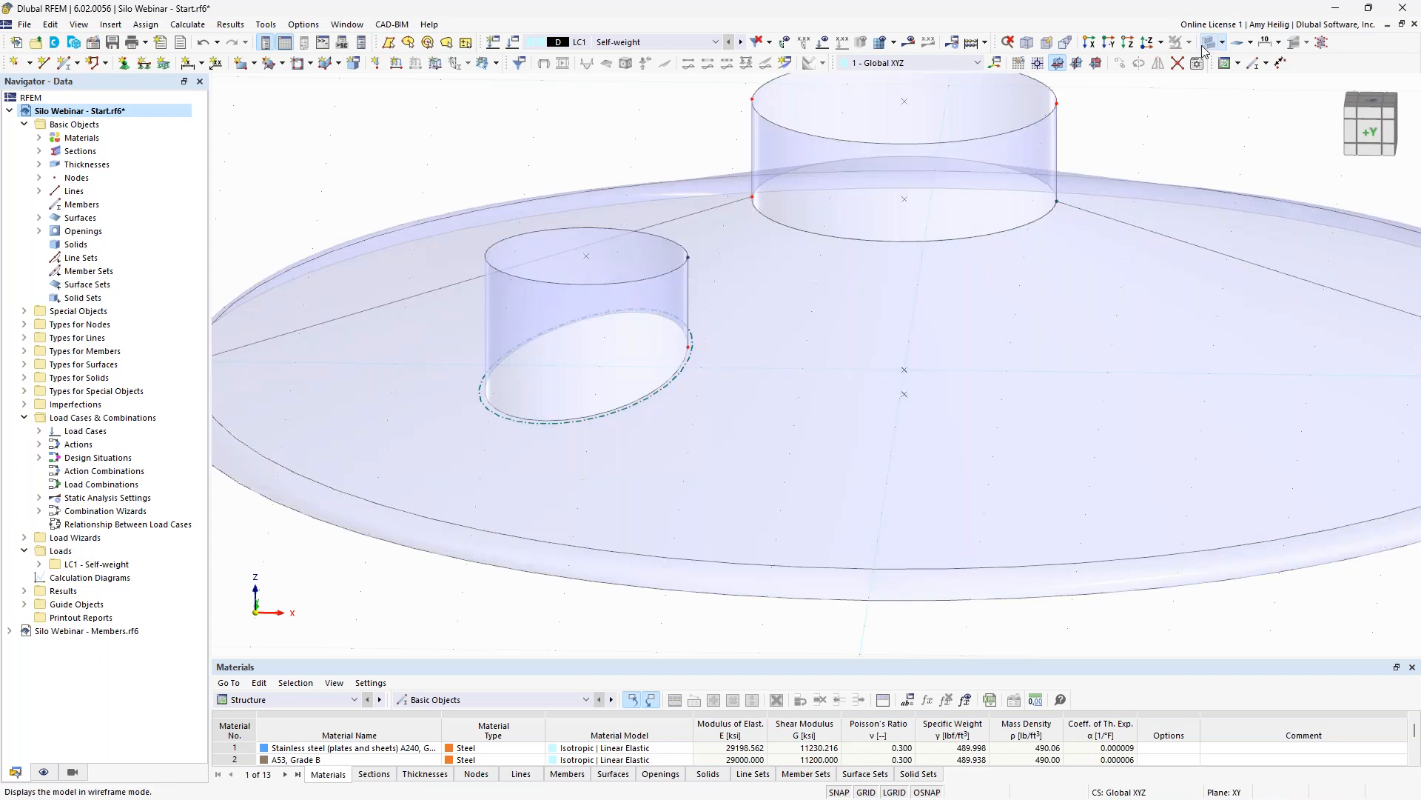
- Extrude both arcs of the roof's outer bottom edge into 0.172 in stainless steel wall surfaces, 38 ft deep in the -Z direction
mouse_move(555, 181)
middle_mouse_down("ctrl")
mouse_move(567, 261)
mouse_move(546, 180)
middle_mouse_up("ctrl")
scroll(546, 181, "down", 3)
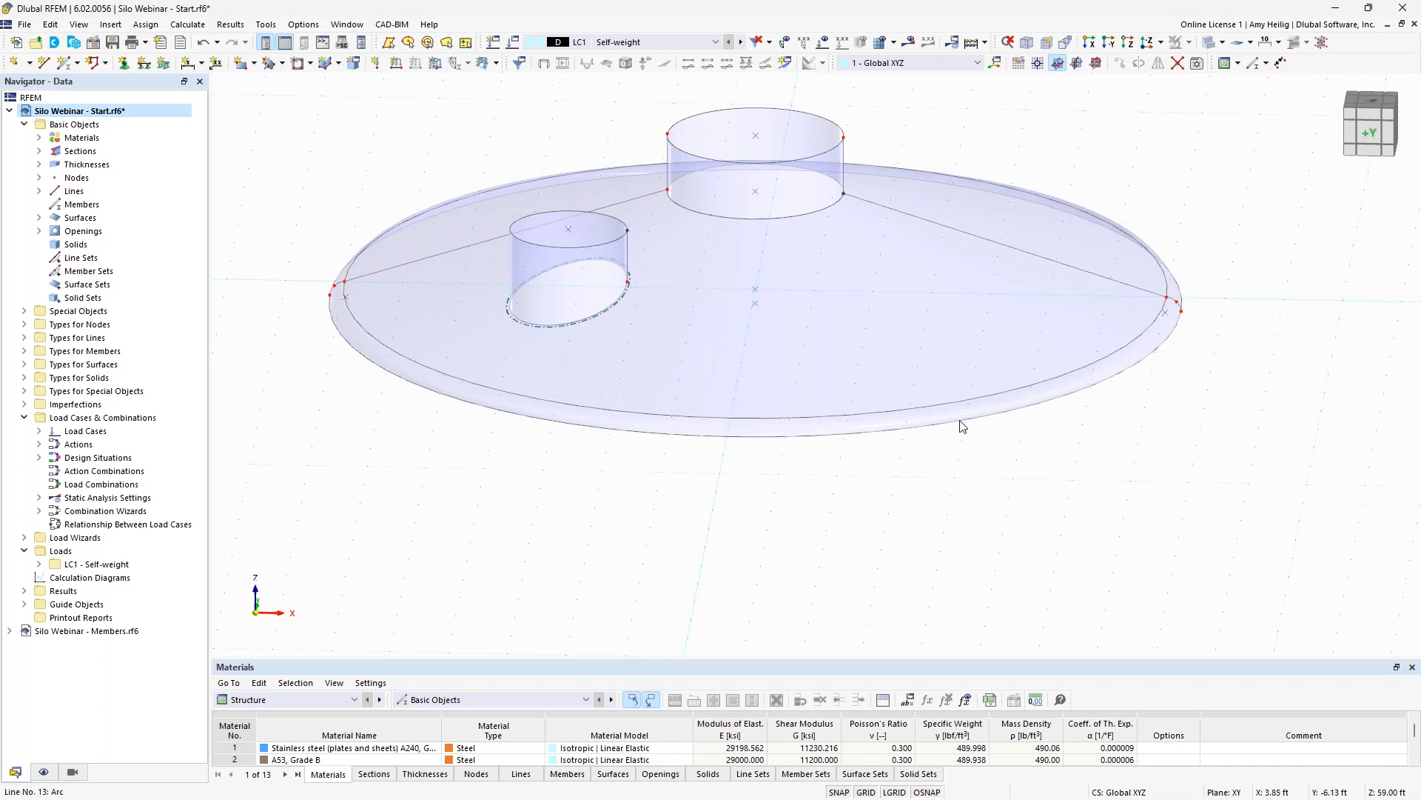
scroll(921, 444, "down", 2)
middle_click_drag(929, 477, 899, 440)
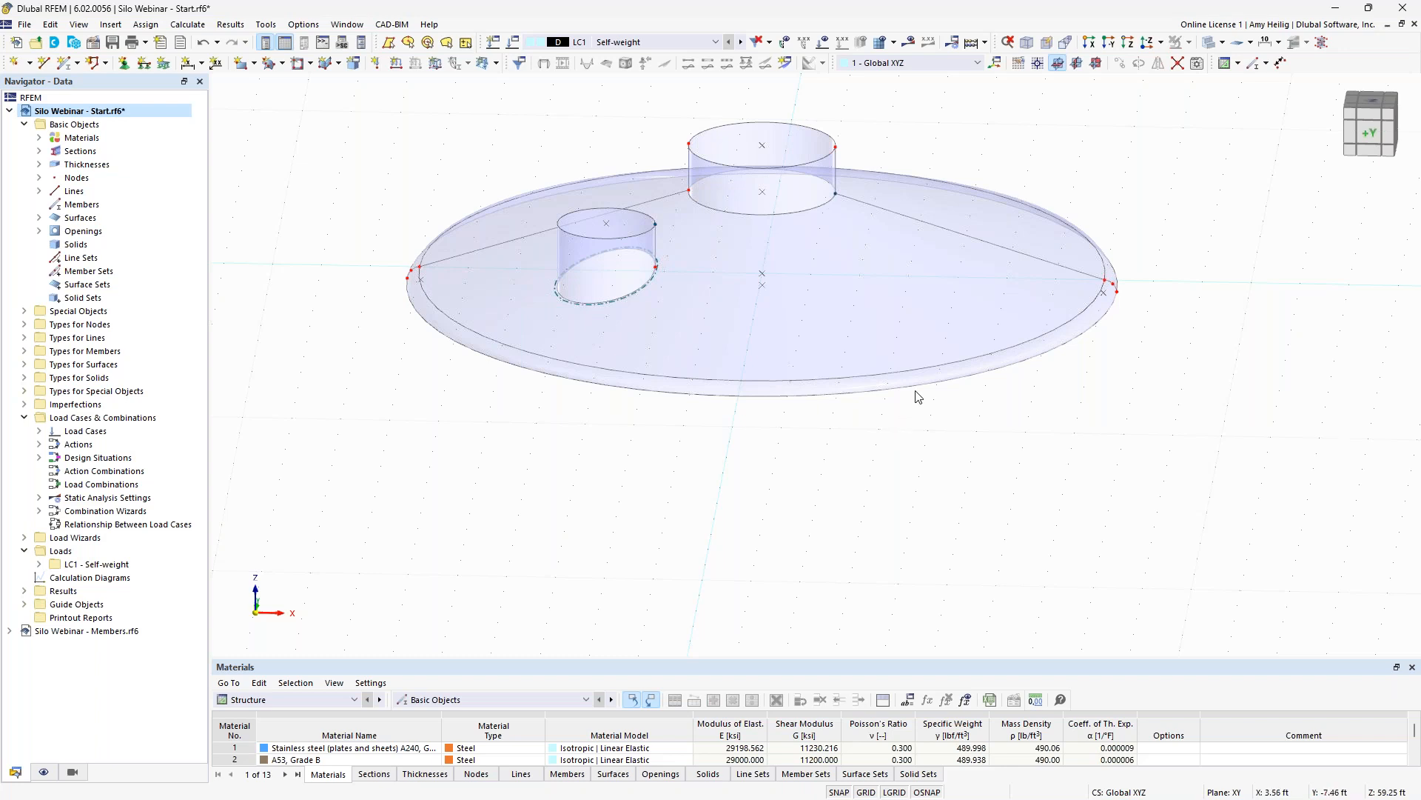
middle_click_drag(1257, 322, 1117, 339, "ctrl")
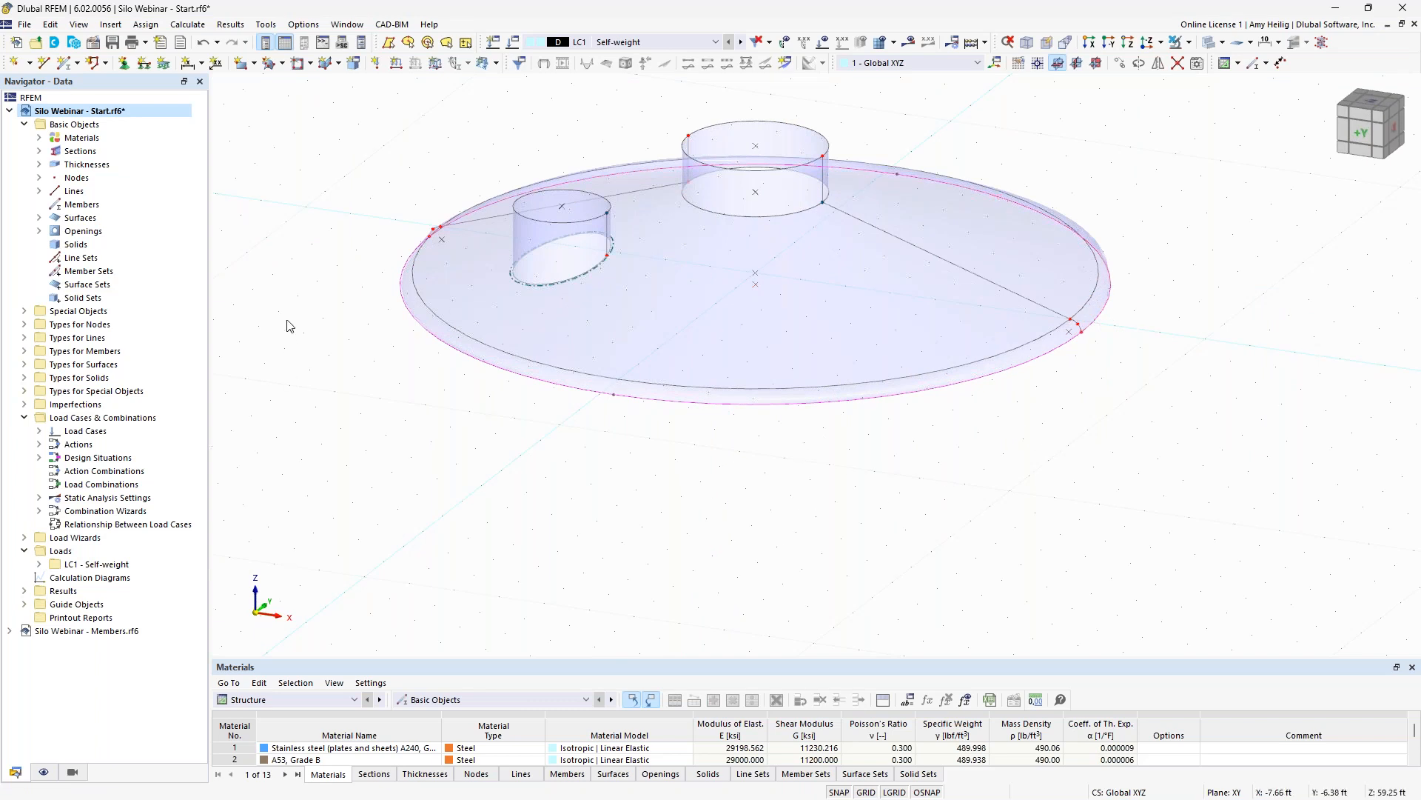
right_click(480, 366)
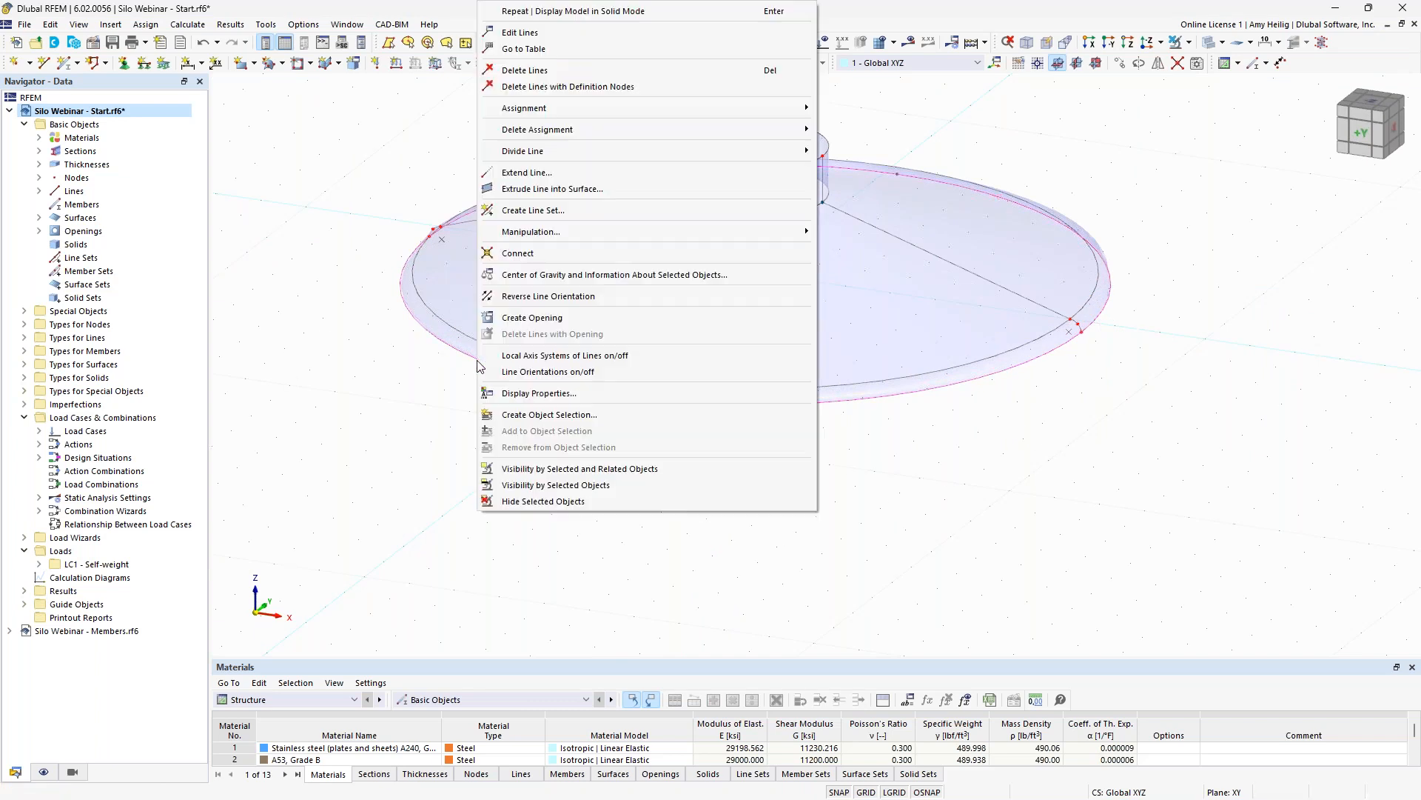
left_click(628, 188)
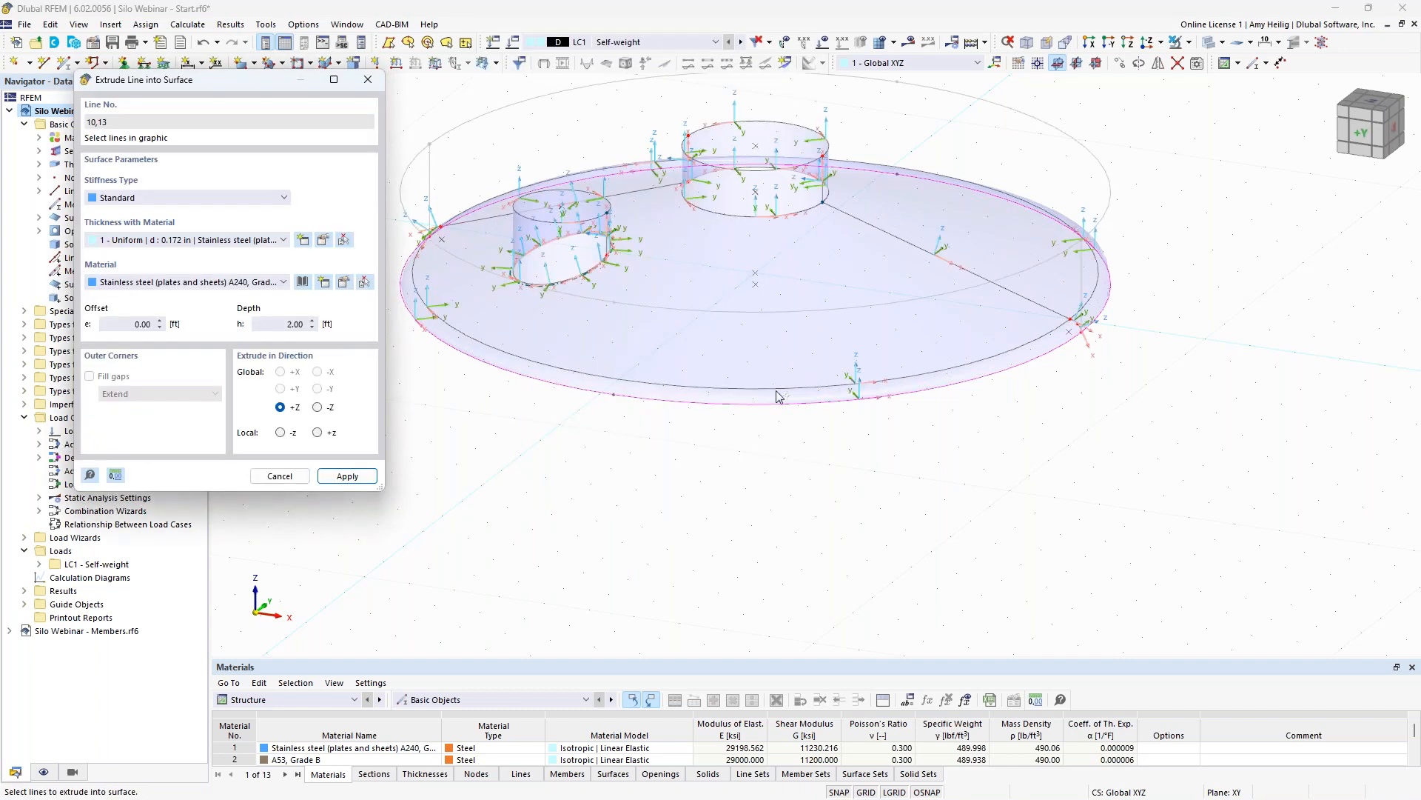
middle_click_drag(668, 466, 724, 499)
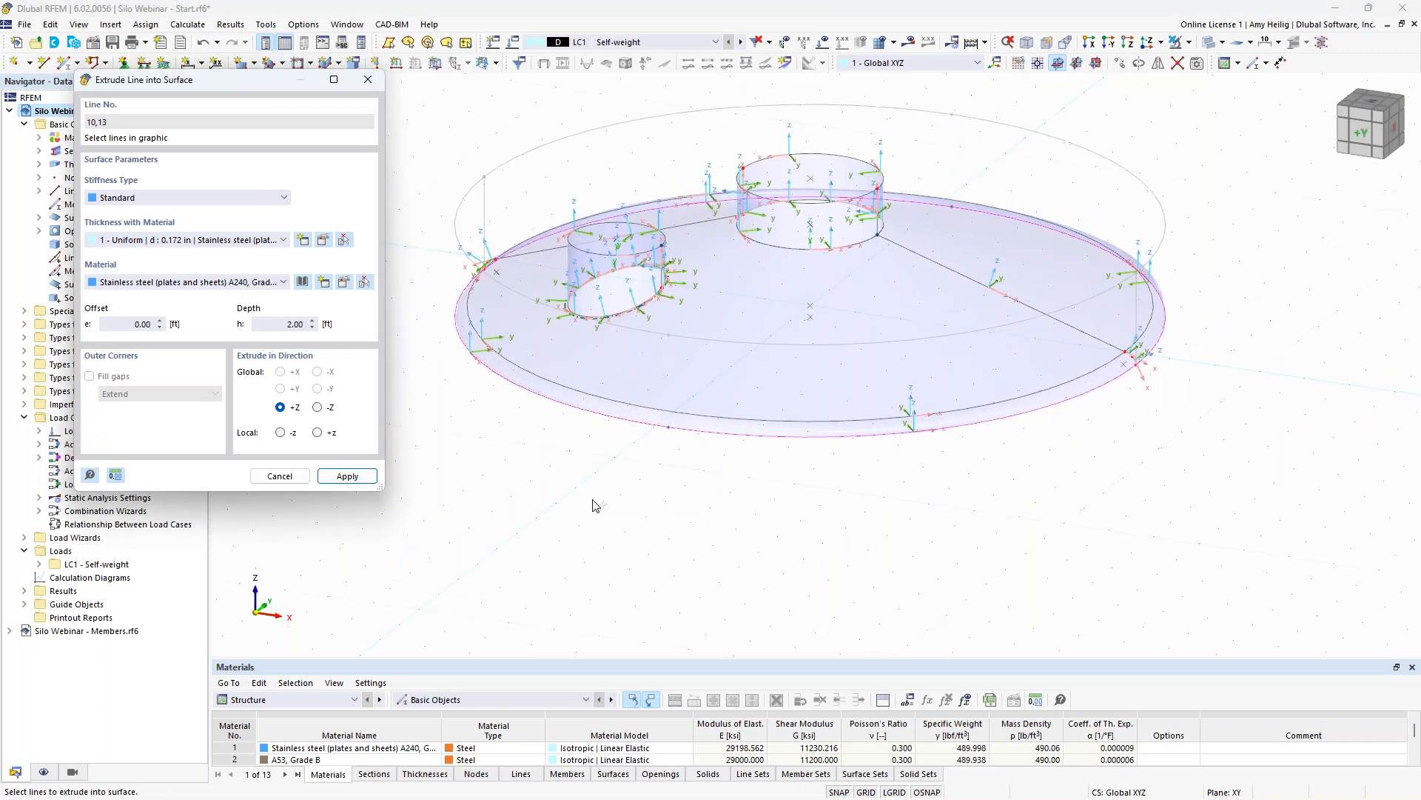
left_click(317, 407)
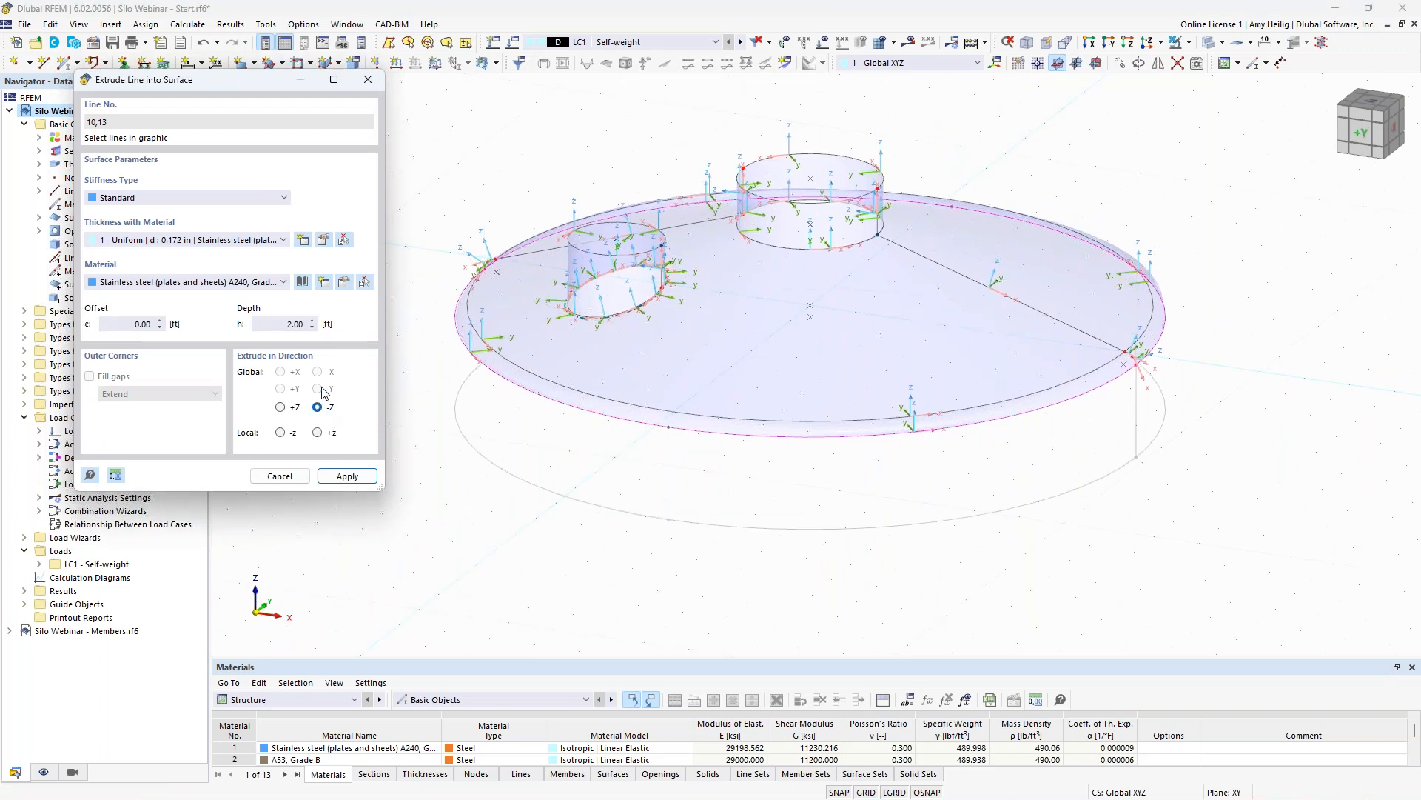
left_click(289, 324)
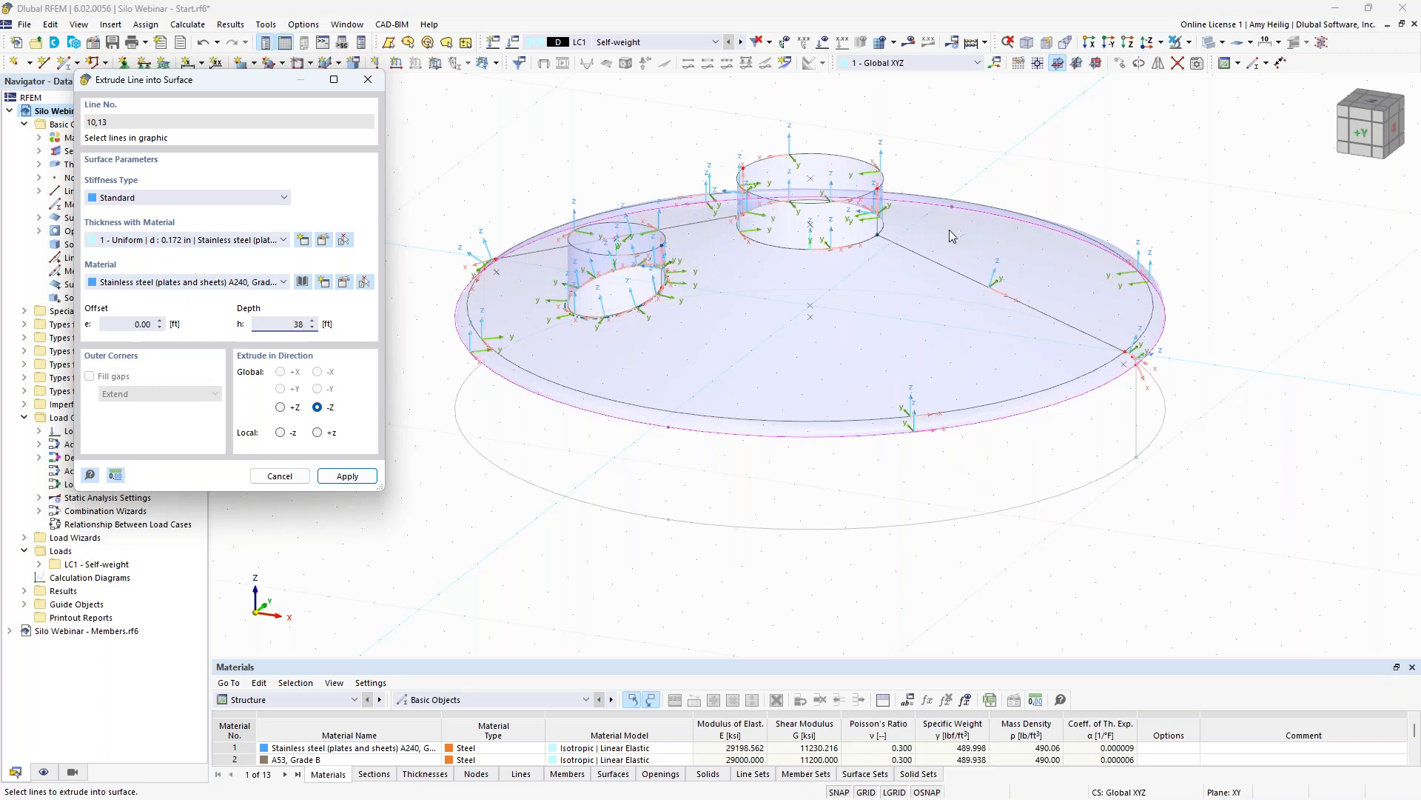
left_click(345, 476)
- Extrude both arcs at the silo wall's bottom edge another 3.5 ft in the -Z direction with the same thickness and material
scroll(868, 287, "down", 4)
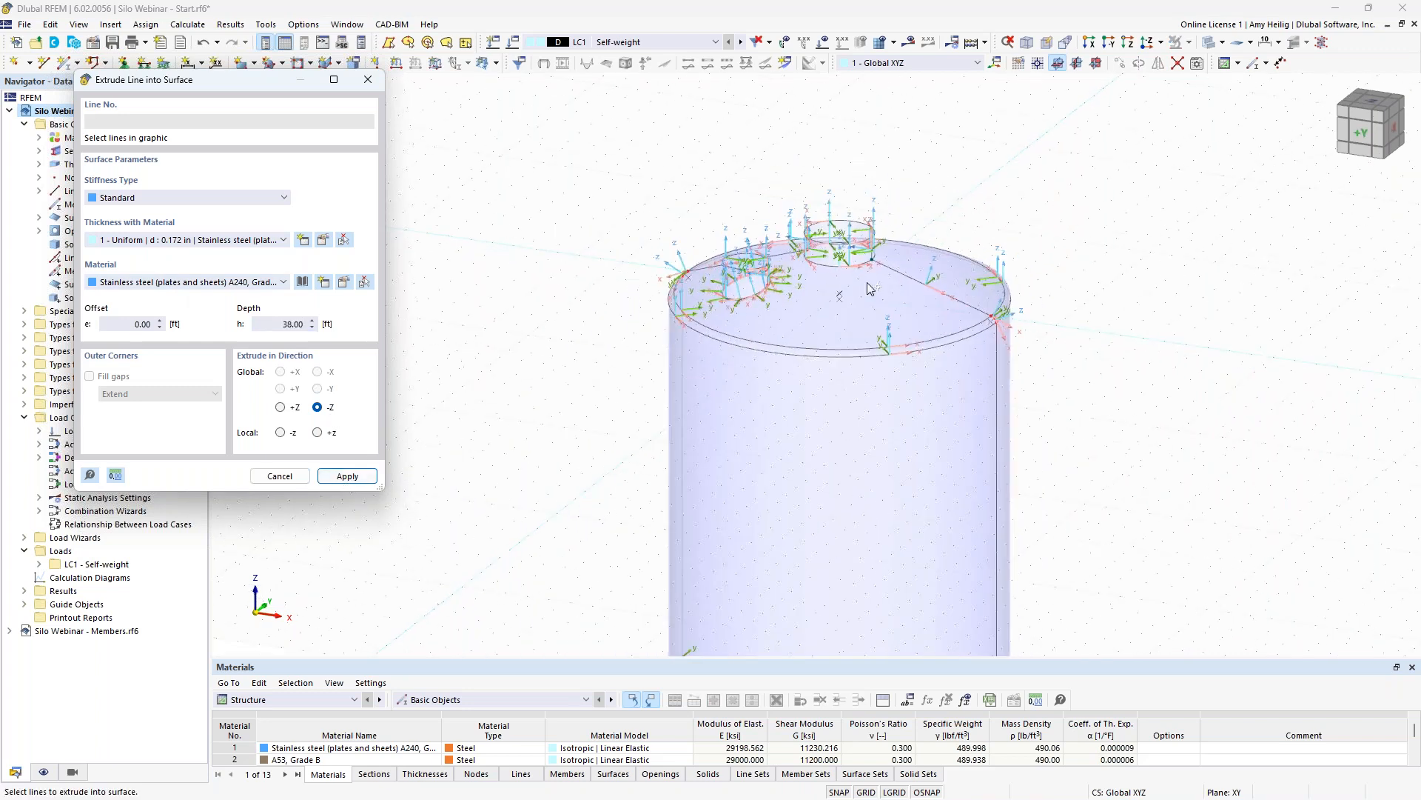
scroll(869, 287, "down", 1)
middle_click_drag(856, 440, 821, 288)
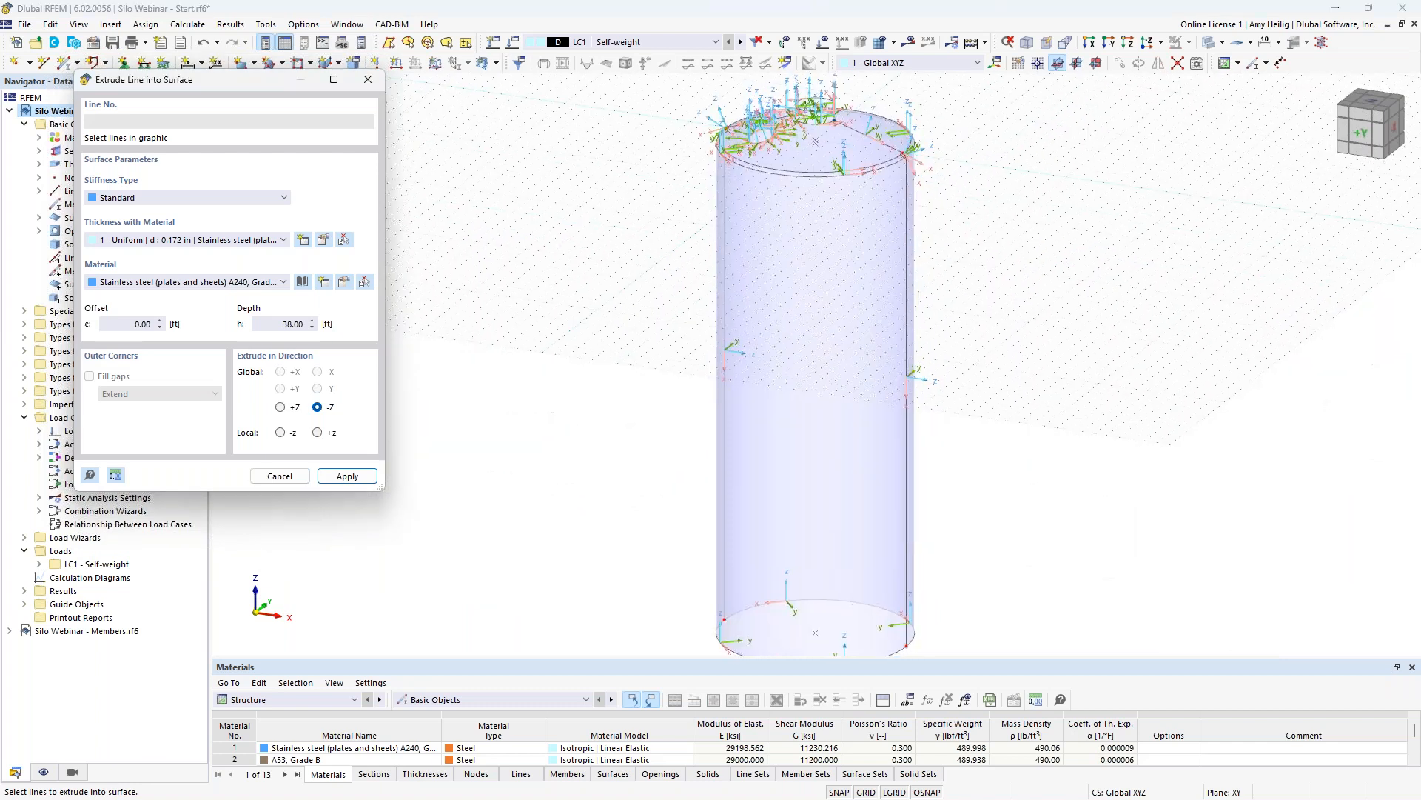
left_click(868, 792)
middle_click_drag(1002, 503, 864, 325)
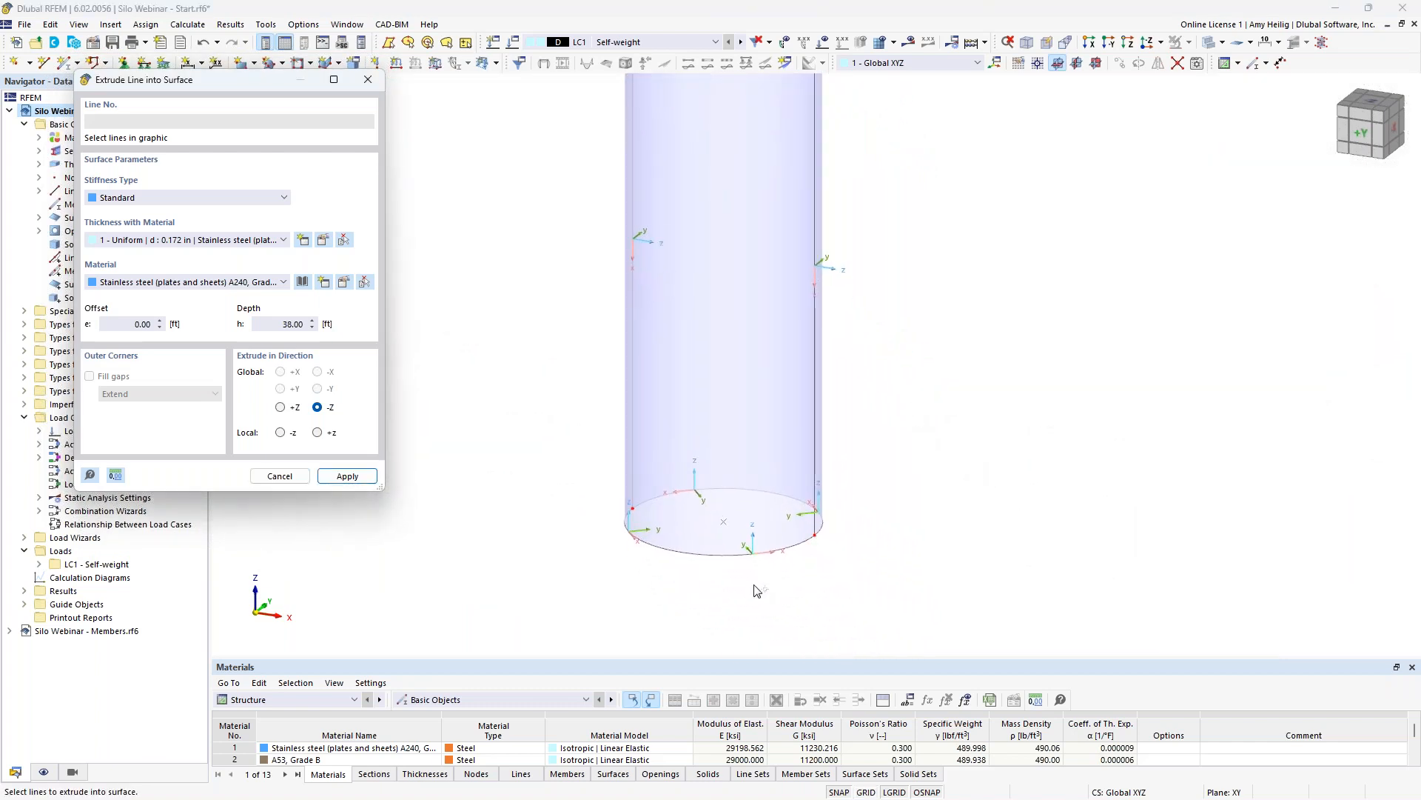
scroll(736, 514, "up", 3)
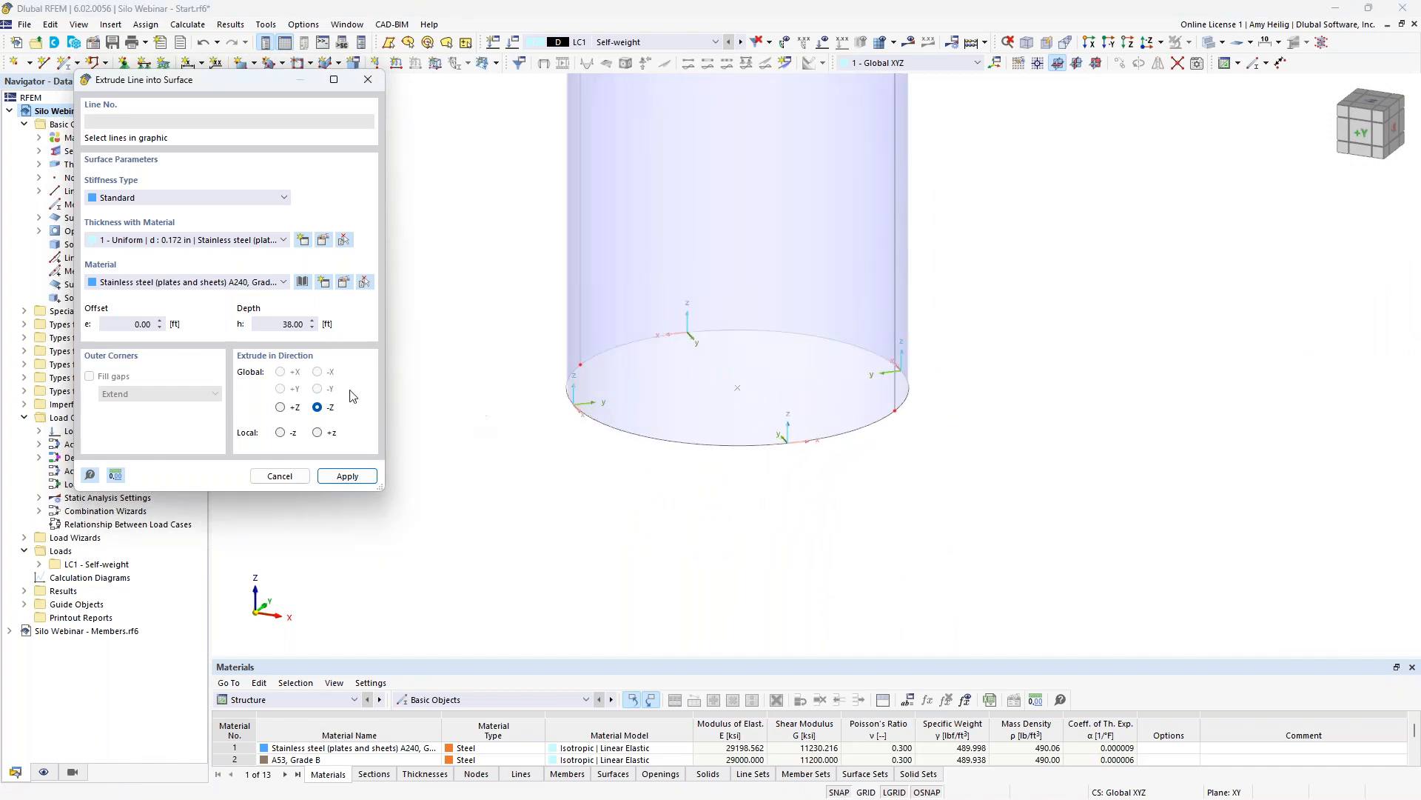
left_click_drag(279, 326, 311, 332)
type("3.5")
left_click(593, 419)
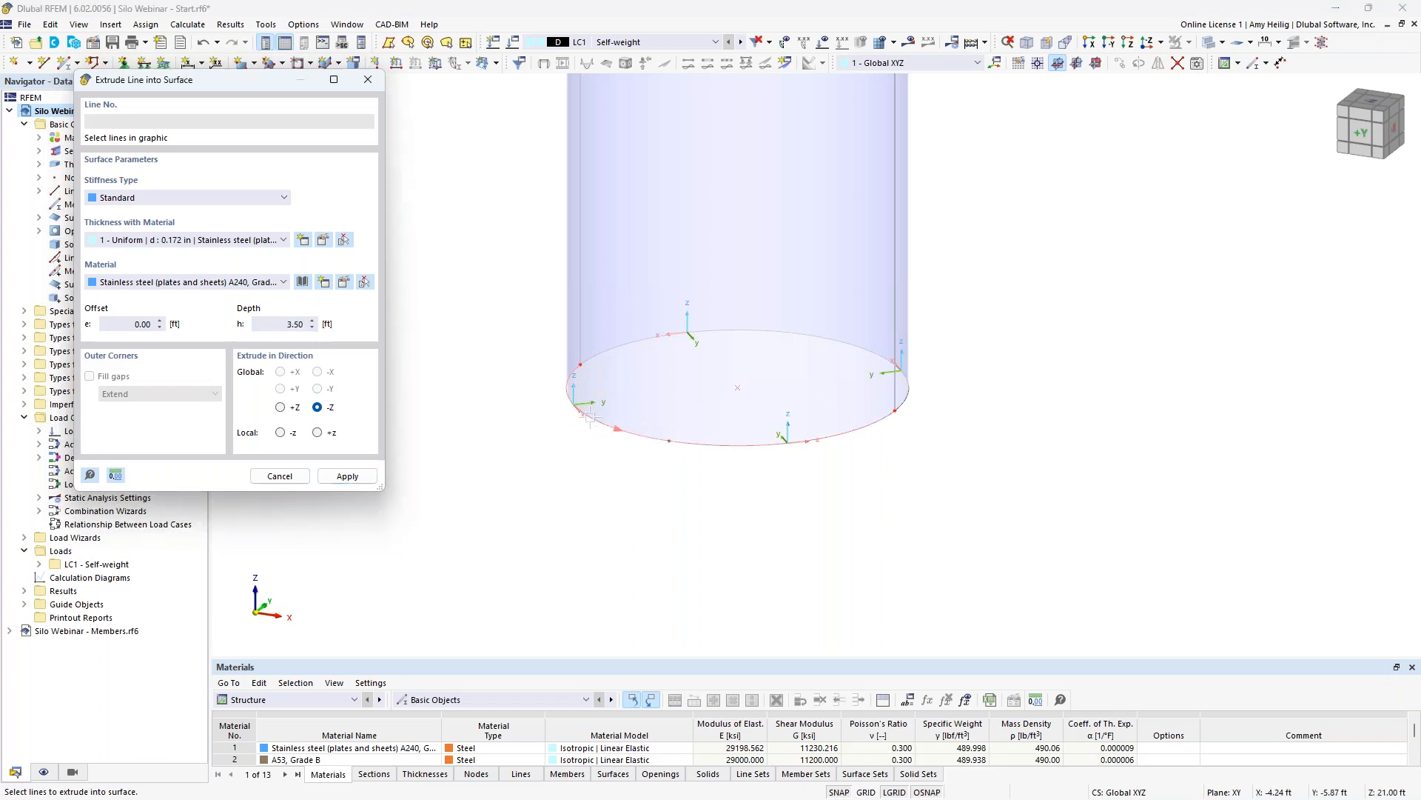
left_click(619, 353)
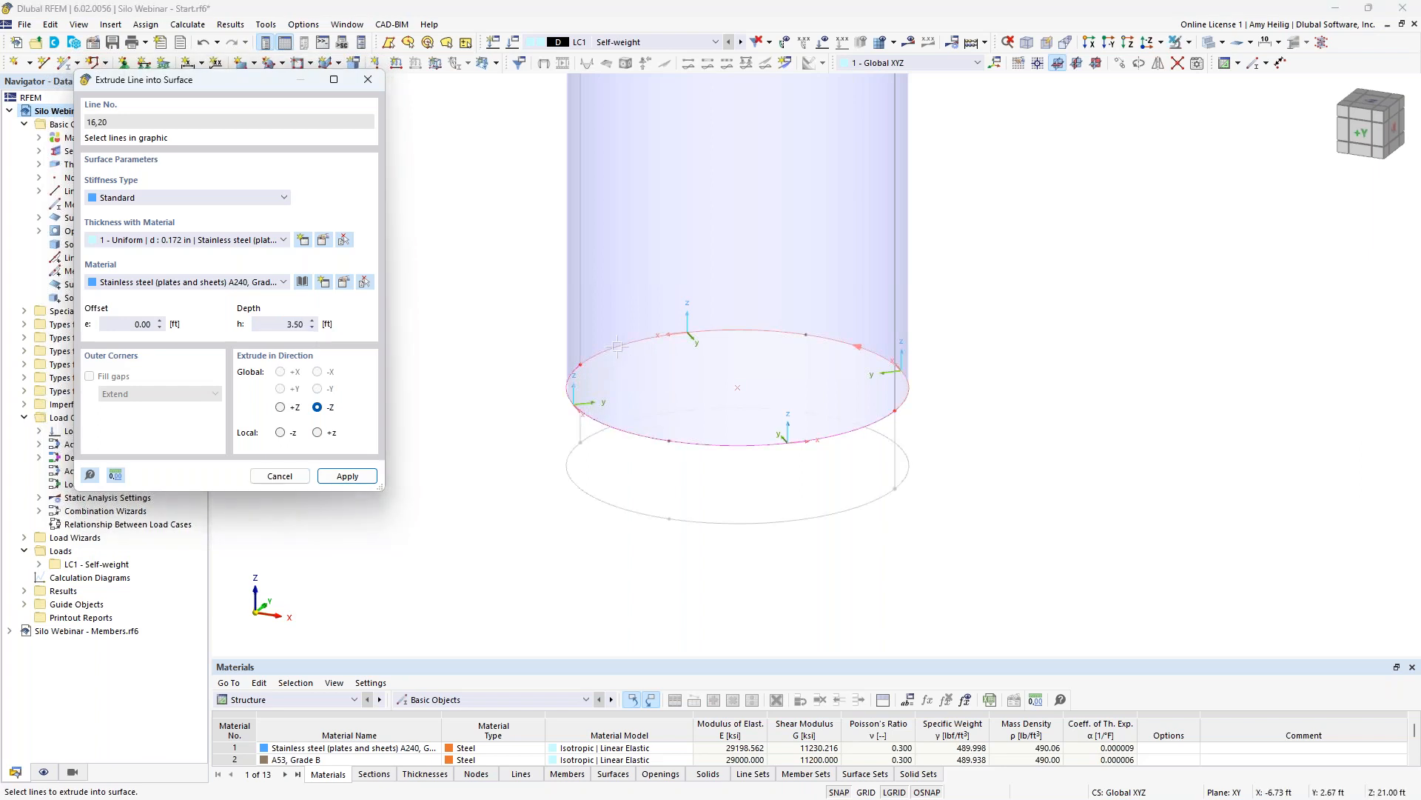
left_click(347, 476)
- Extrude both arcs of the new bottom edge 1.5 ft further in the -Z direction and finish extruding
left_click_drag(284, 327, 321, 328)
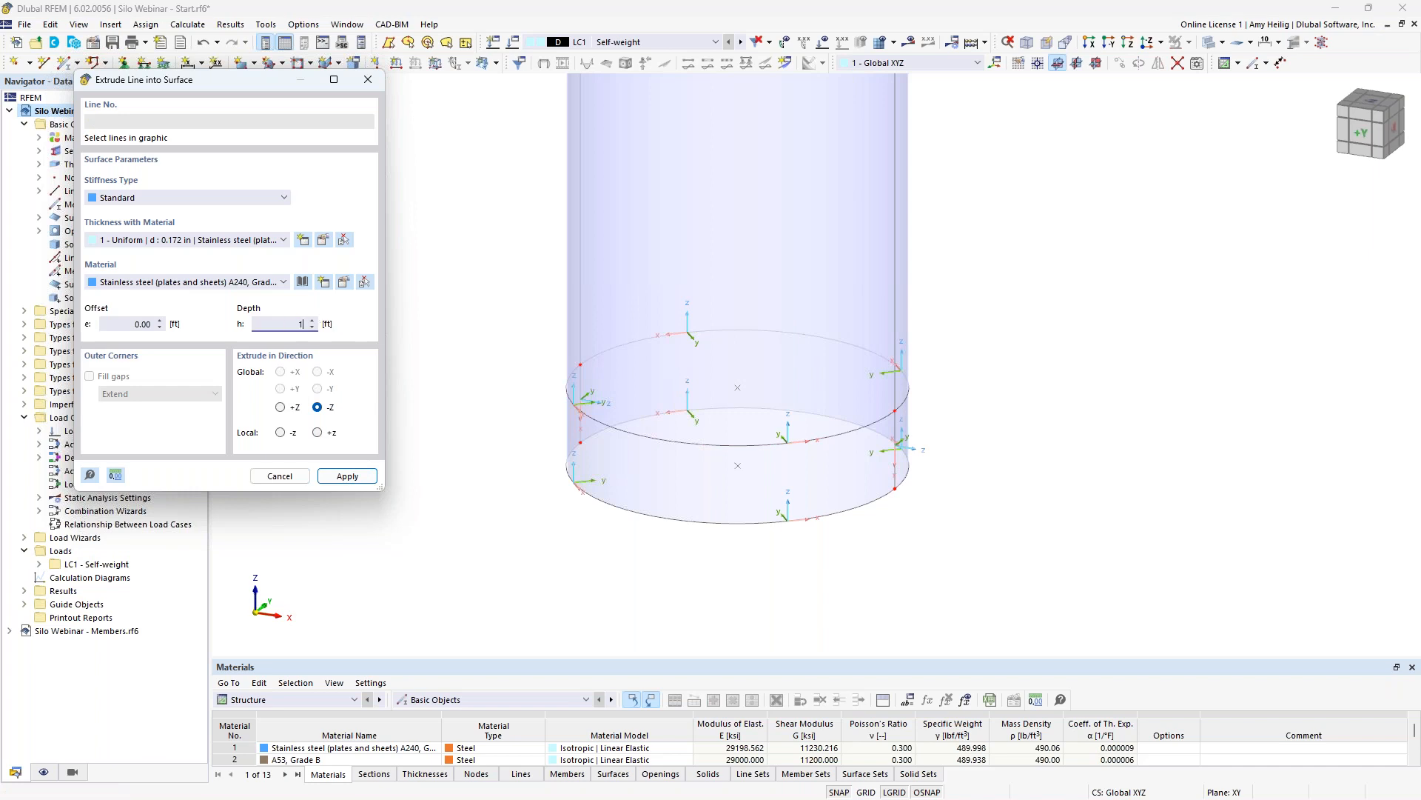
left_click(670, 519)
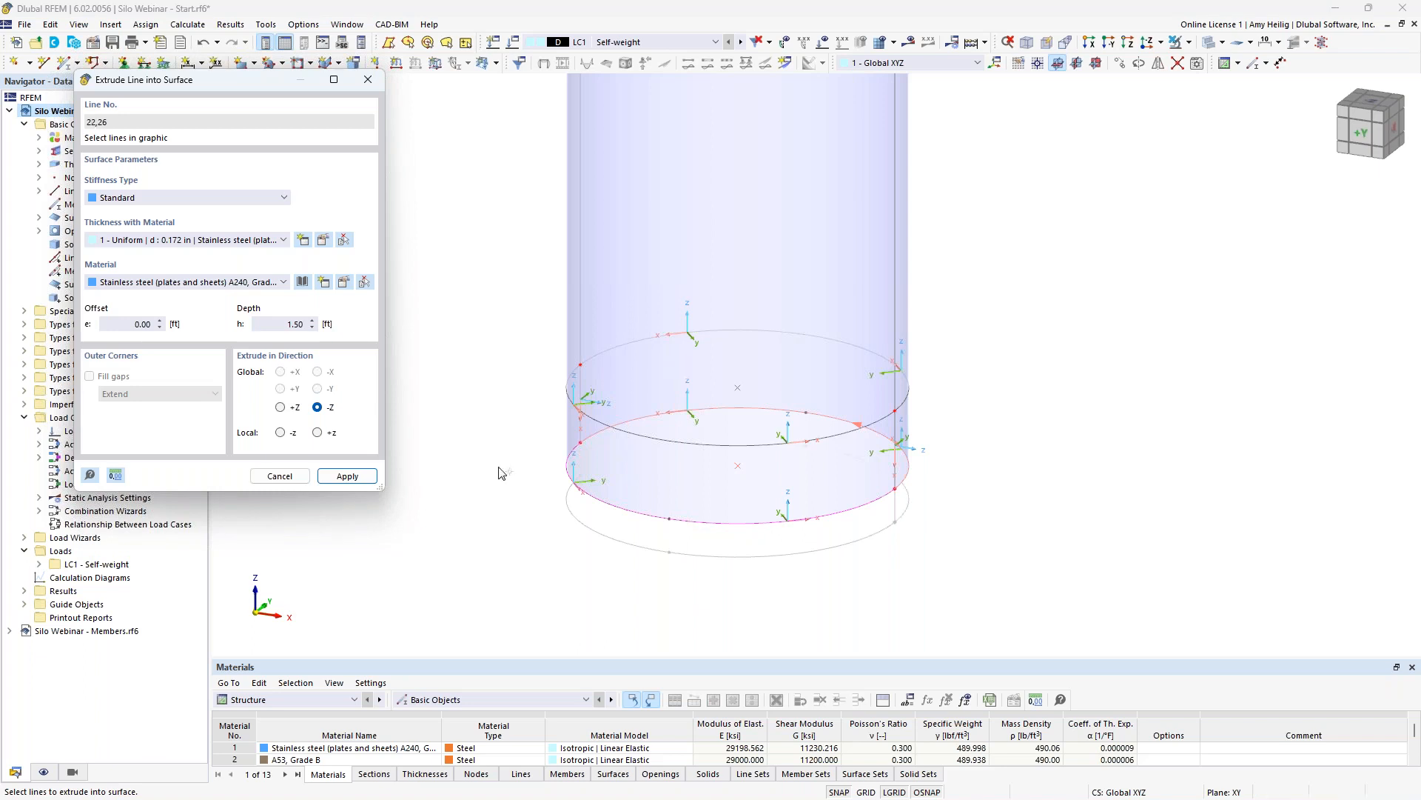
left_click(349, 475)
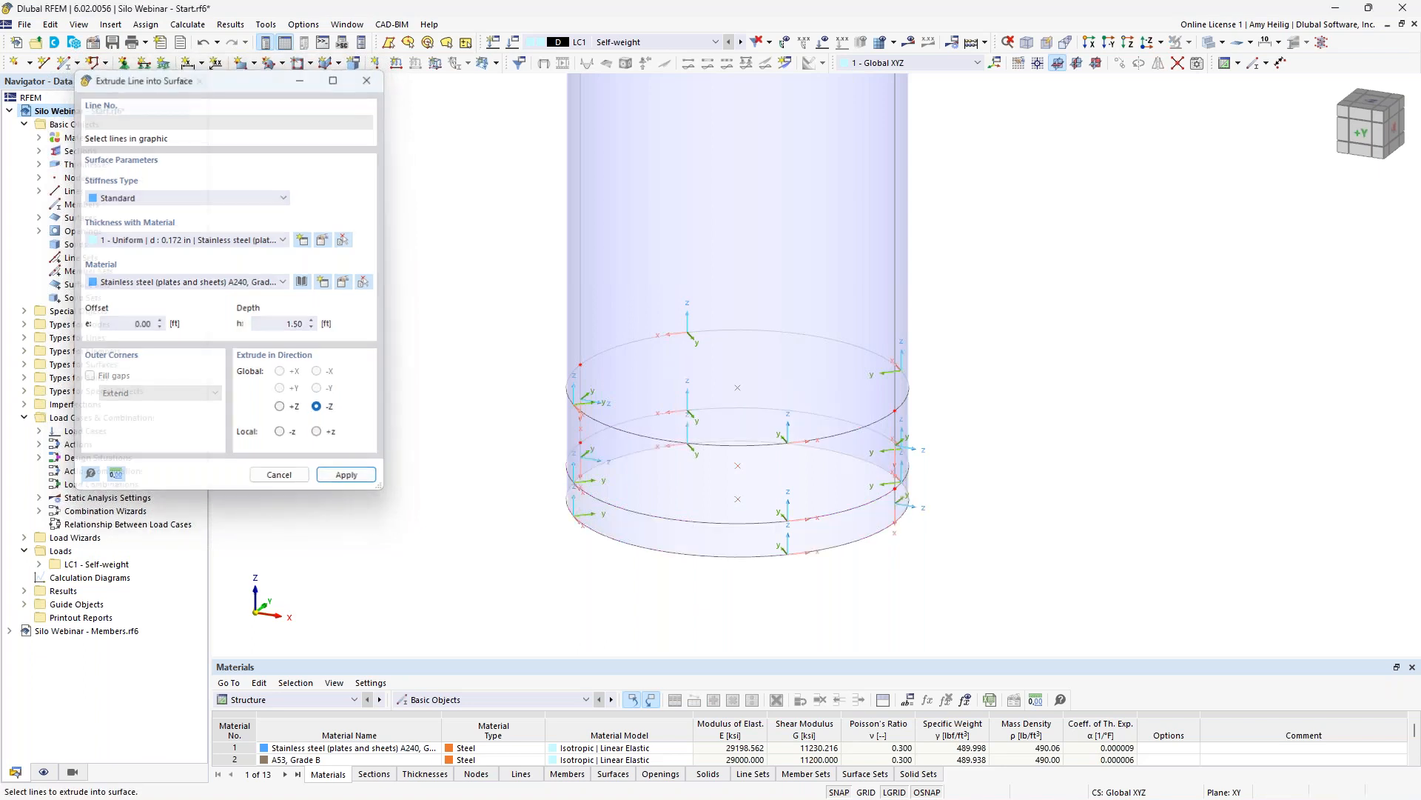
key("Escape")
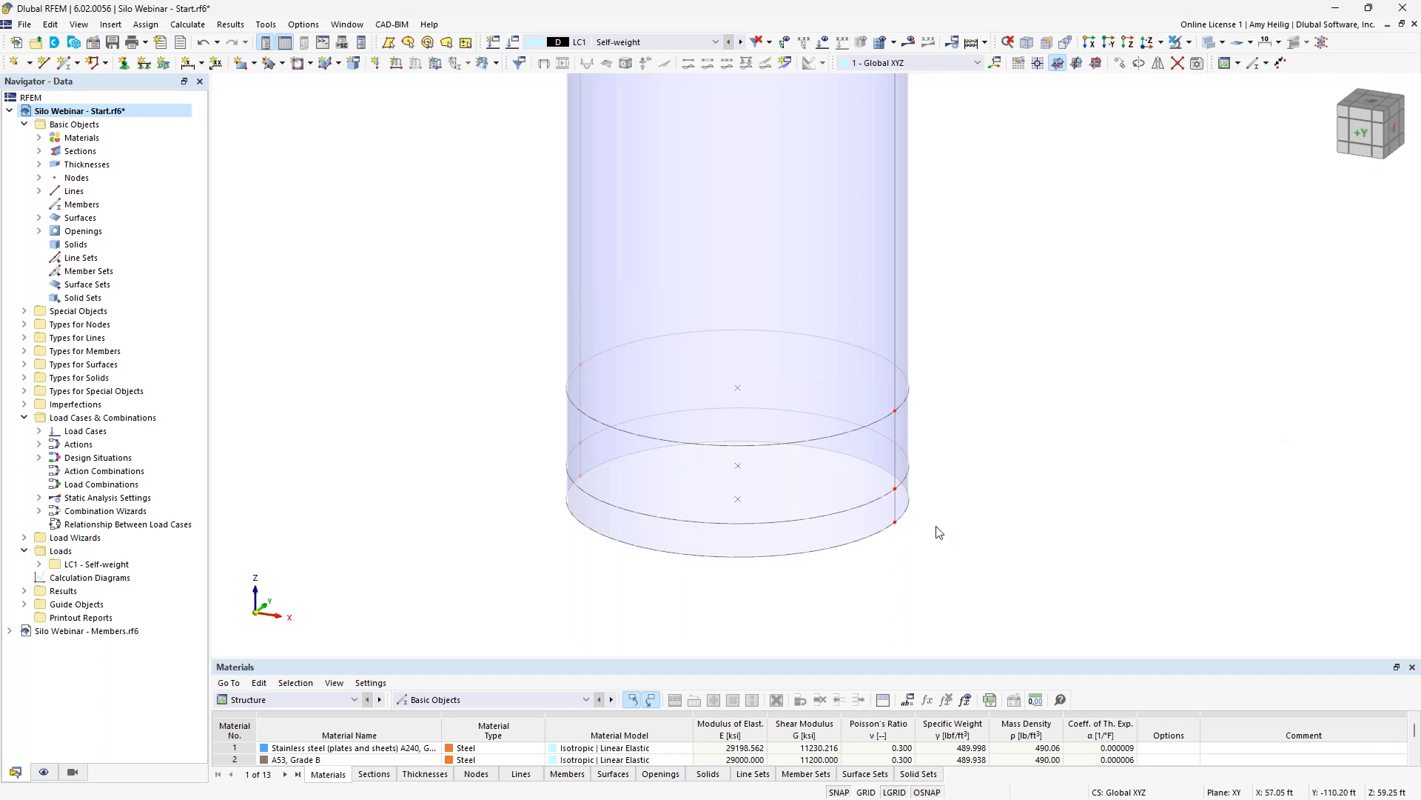
- Create a single node below the silo for the hopper outlet's edge, with its Y coordinate at 0 ft
middle_click_drag(929, 550, 967, 402, "ctrl")
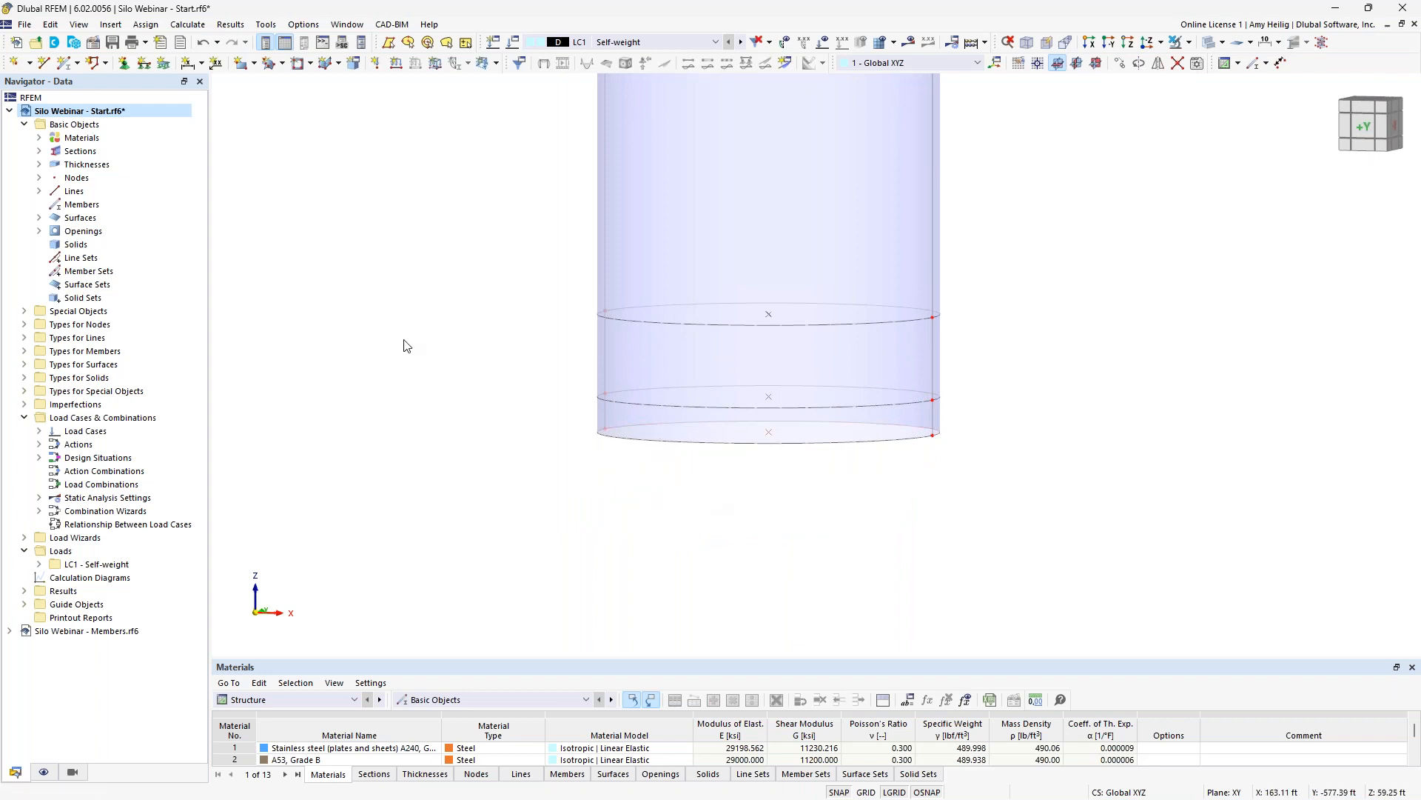
left_click(16, 65)
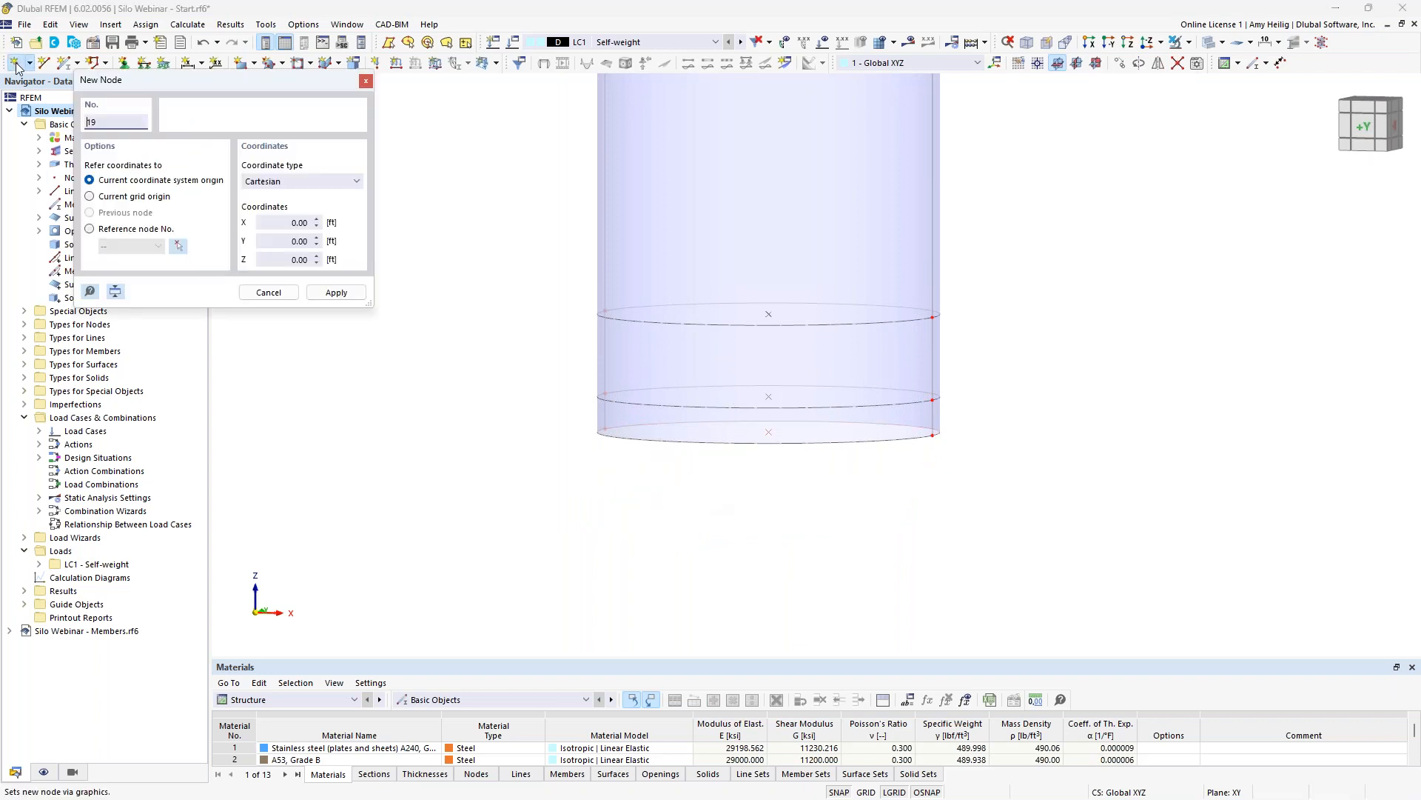
left_click_drag(140, 82, 323, 192)
left_click(471, 334)
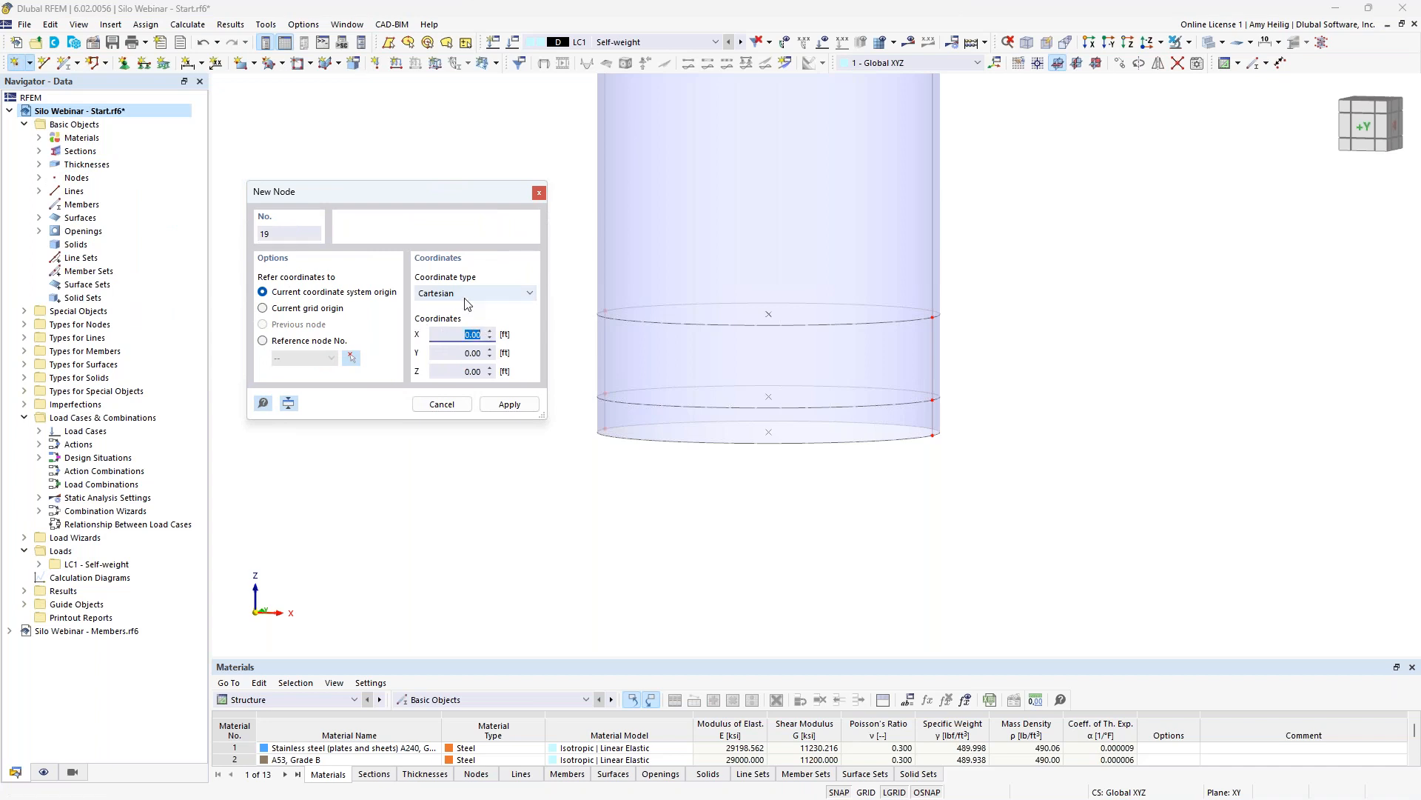
key("Tab")
type("0")
key("Tab")
key("Return")
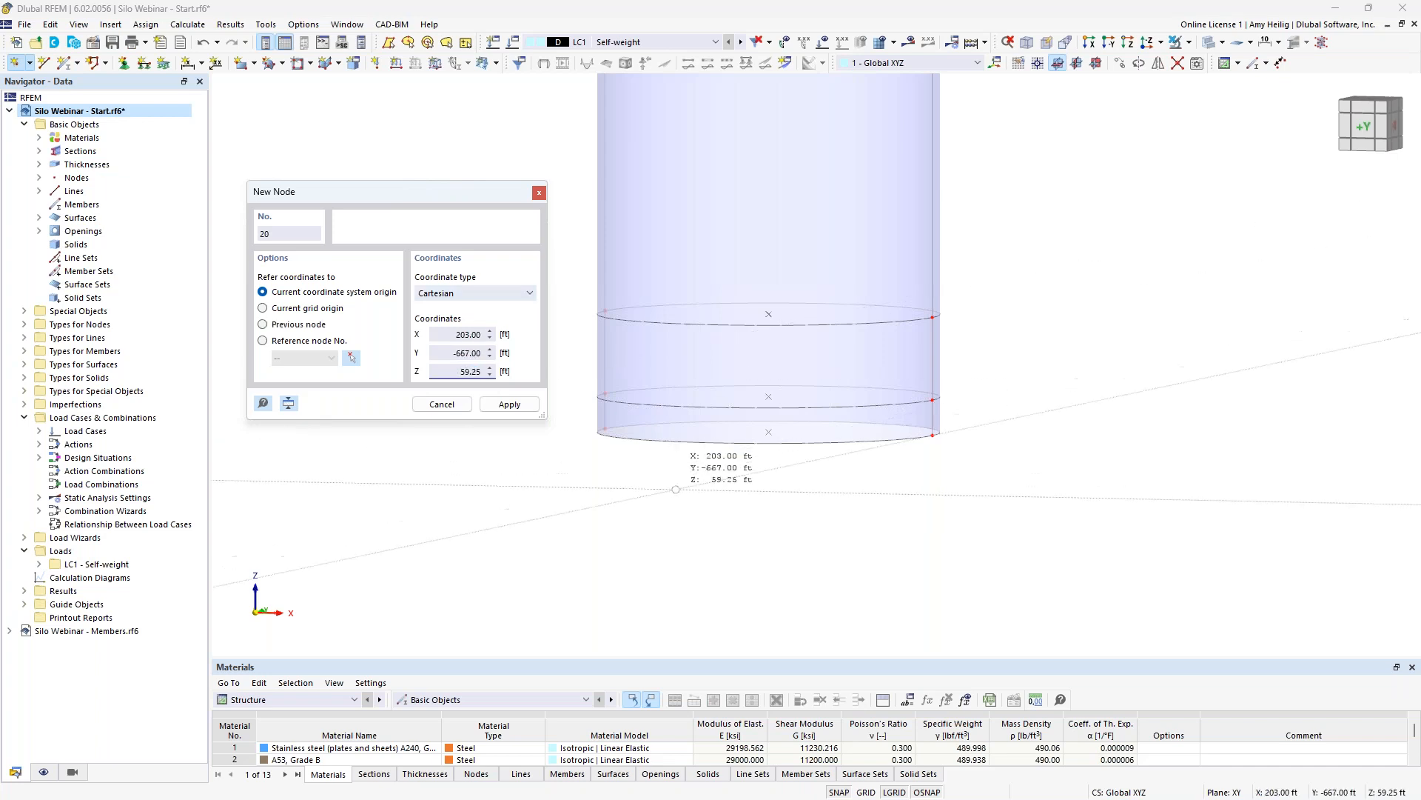
scroll(740, 489, "down", 2)
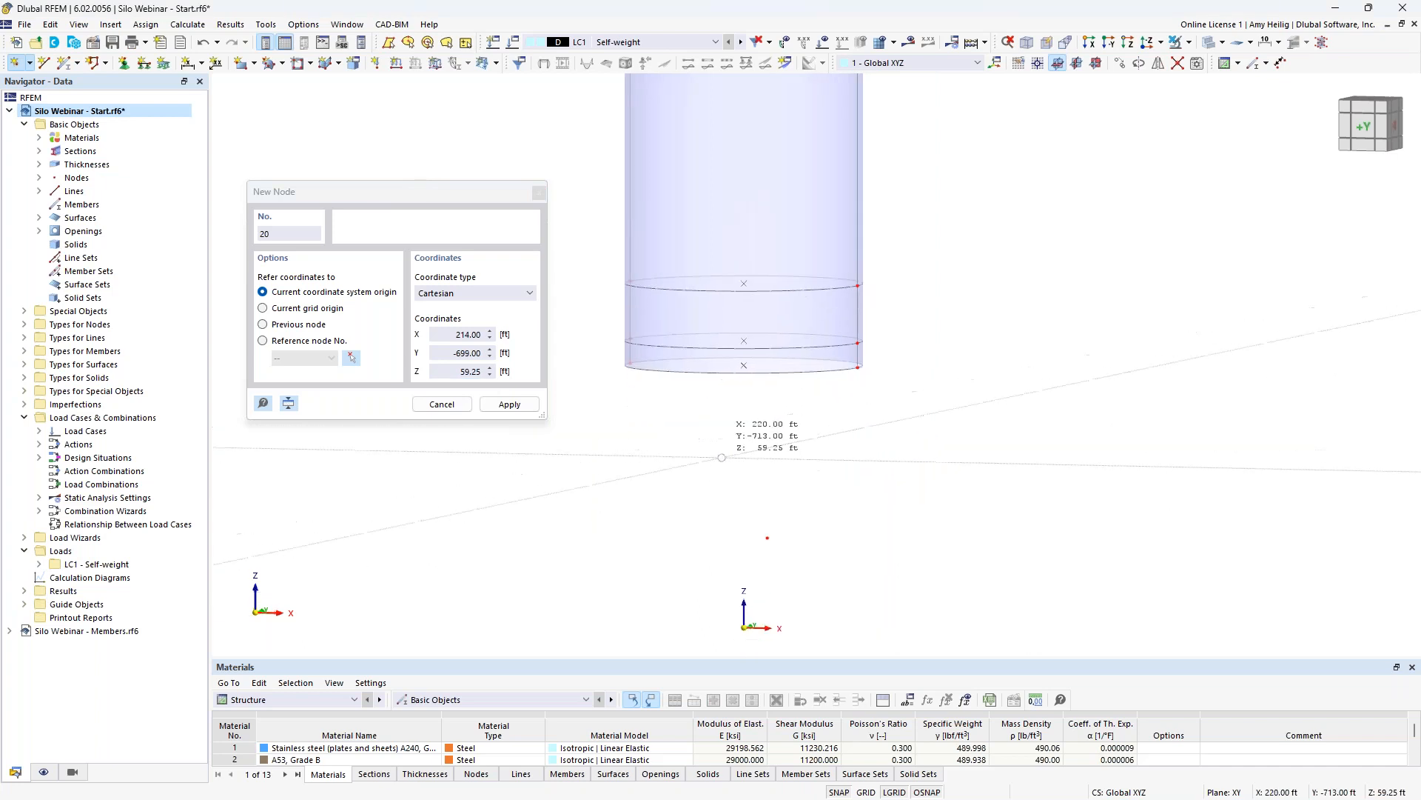
key("Escape")
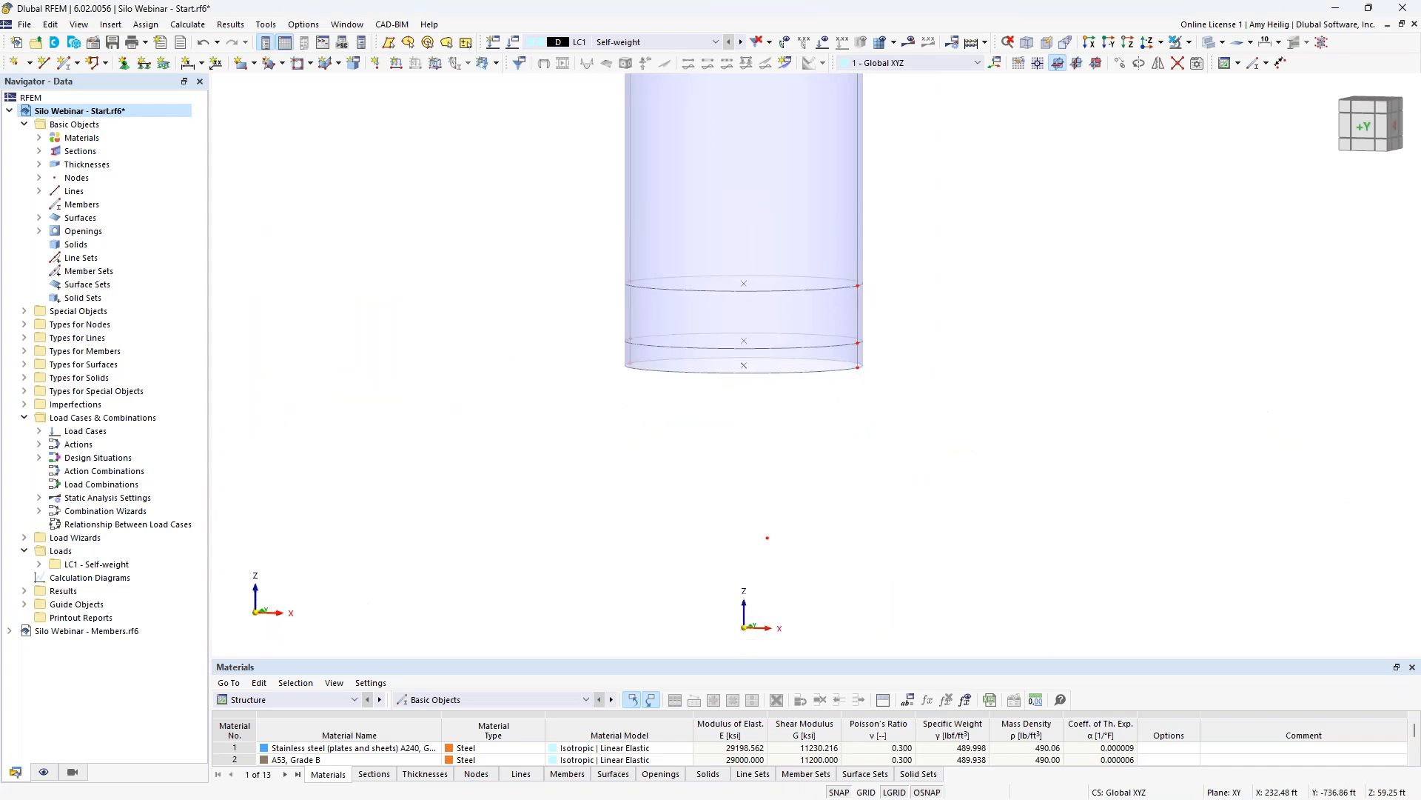
- Draw a single line from the node on the second-lowest wall ring, at X 7.25 ft, to the new node below the silo
mouse_move(816, 479)
middle_mouse_down("ctrl")
mouse_move(856, 485)
mouse_move(812, 501)
middle_mouse_up("ctrl")
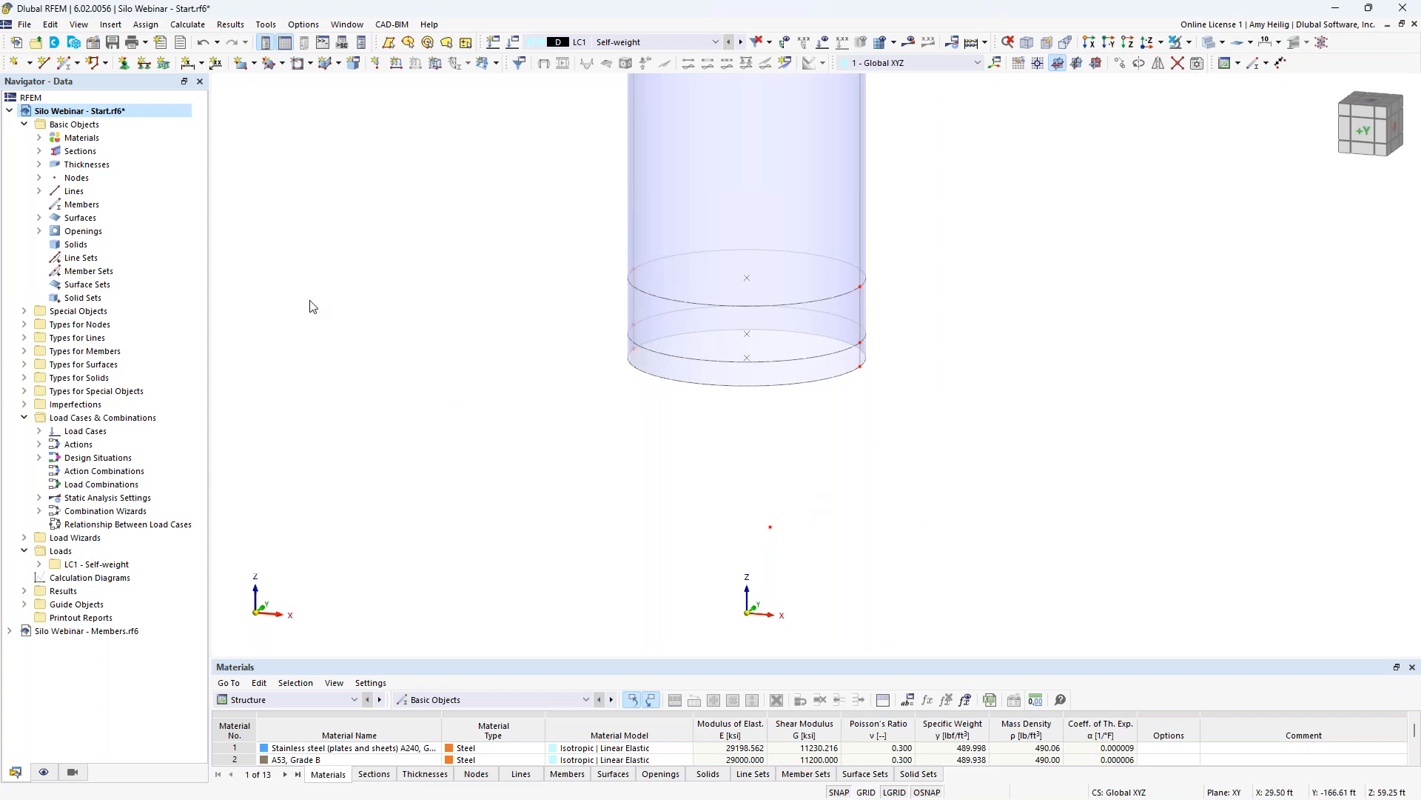
left_click(44, 64)
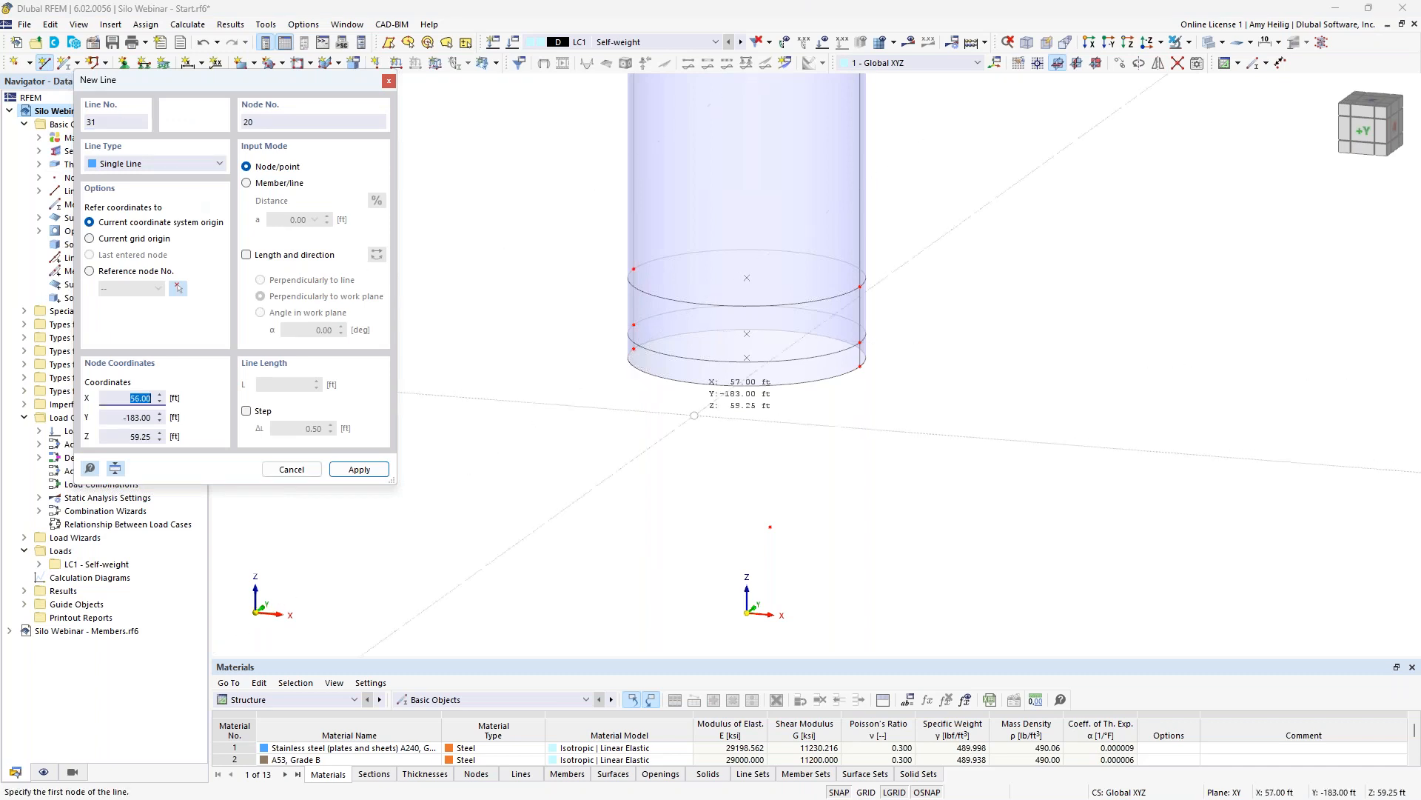
scroll(832, 458, "up", 2)
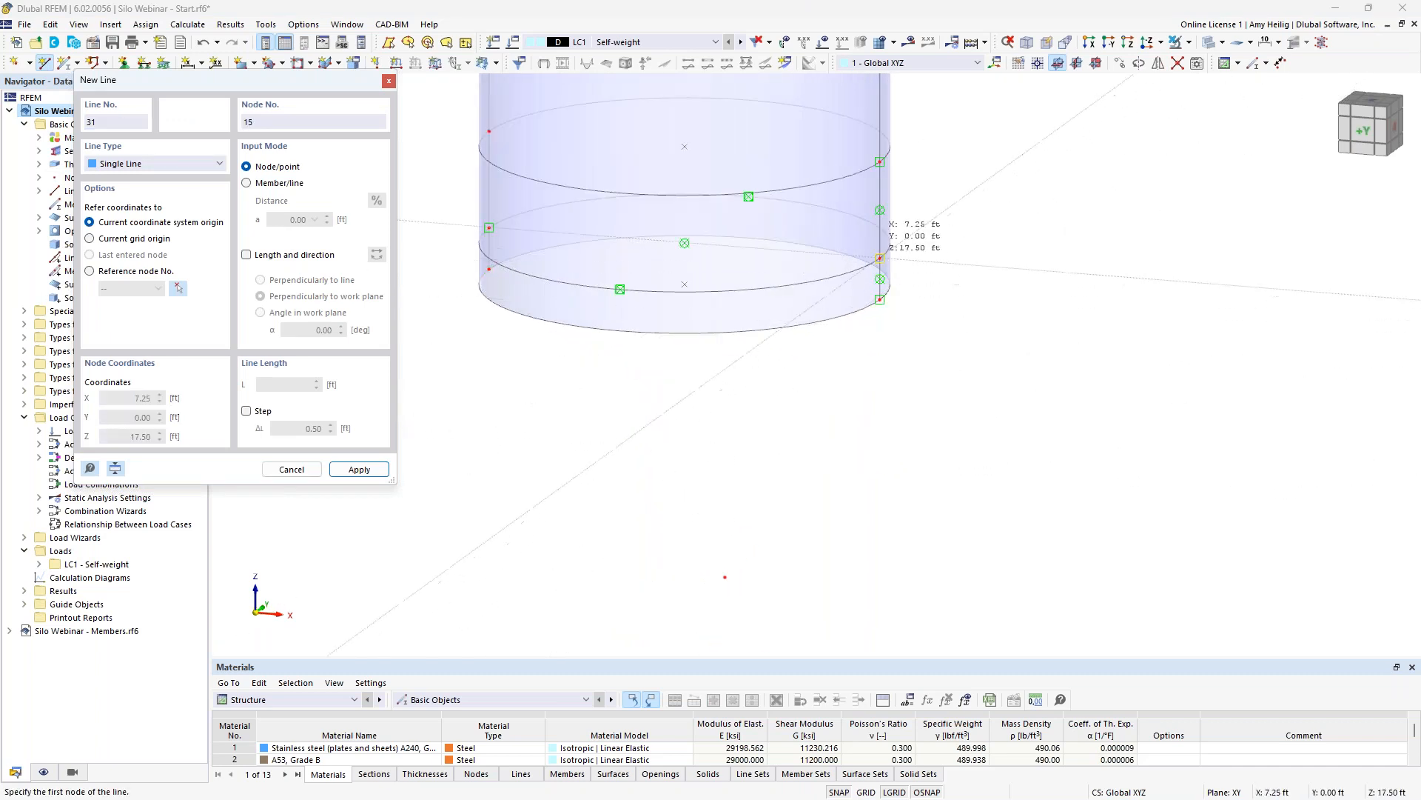
left_click(879, 258)
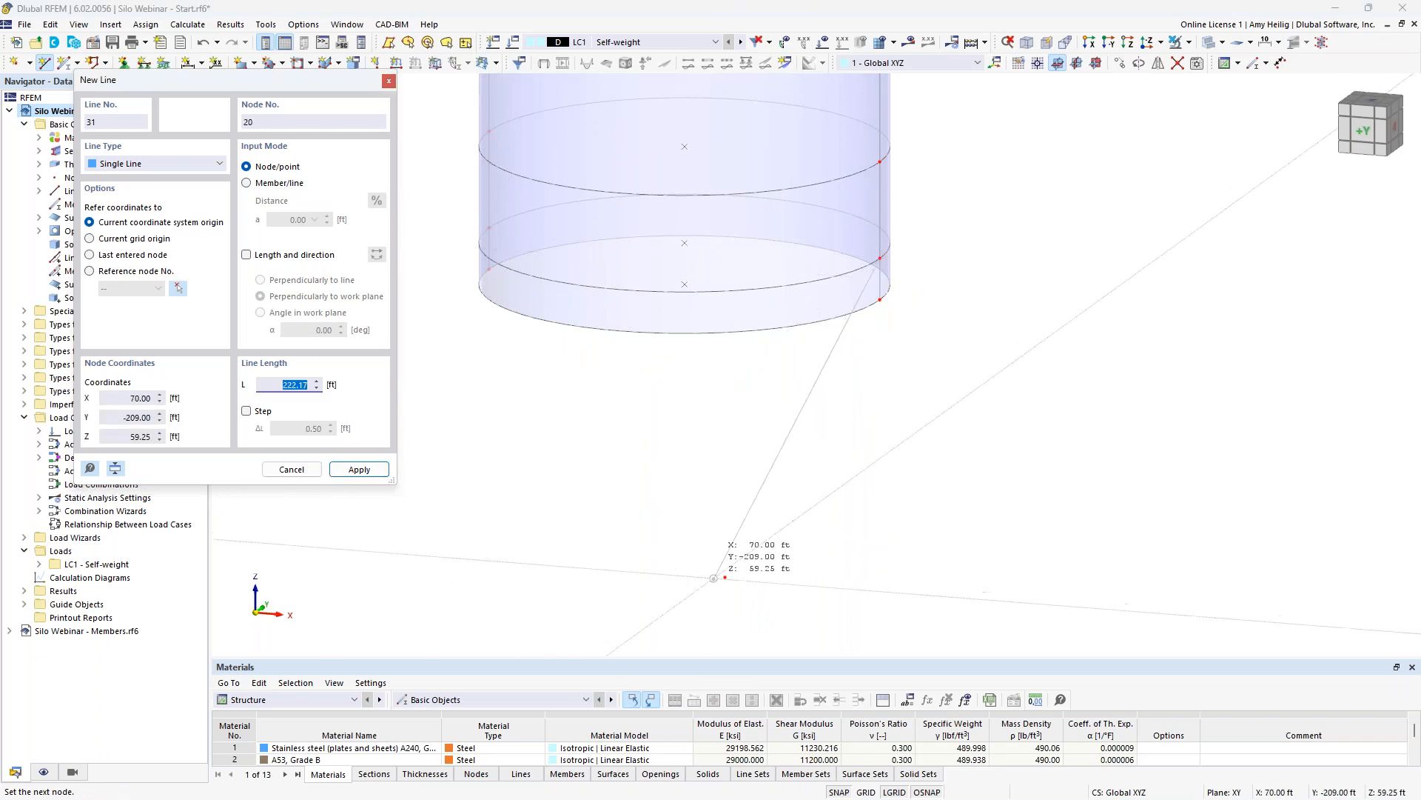
left_click(722, 573)
key("Escape")
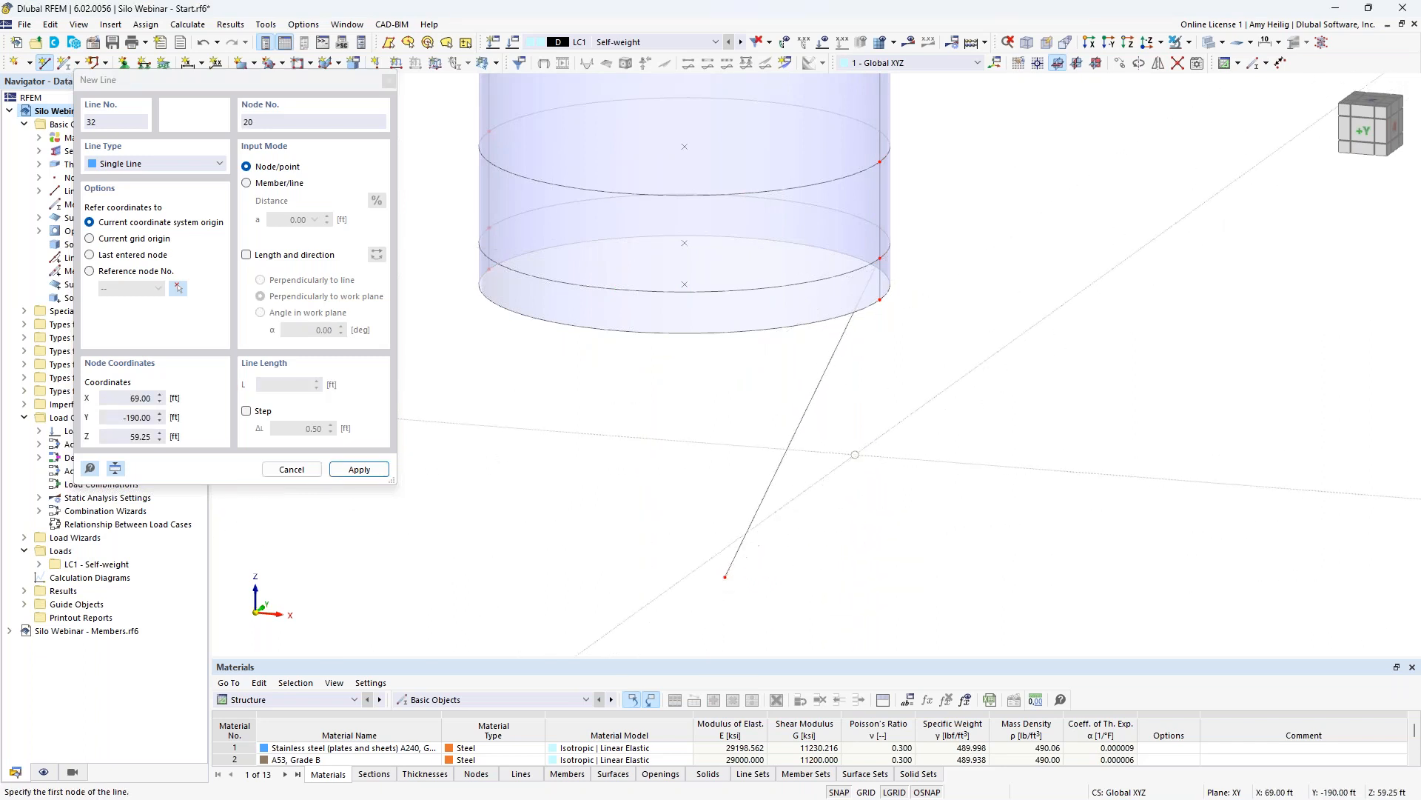
key("Escape")
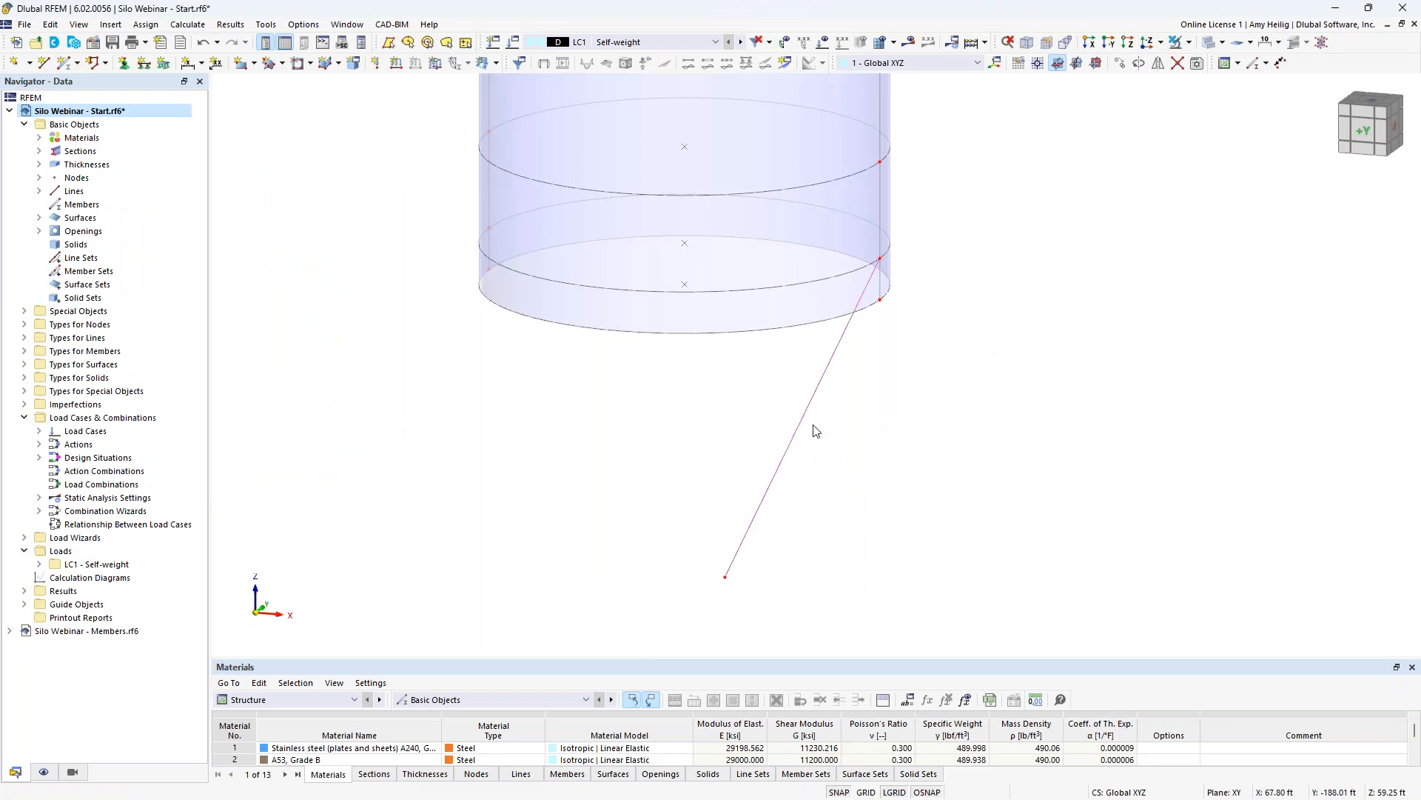
- Rotate-copy the sloped line in 2 steps of 180° about the global Z axis, linking lines with surfaces and arcs to form the hopper cone
left_click(1139, 64)
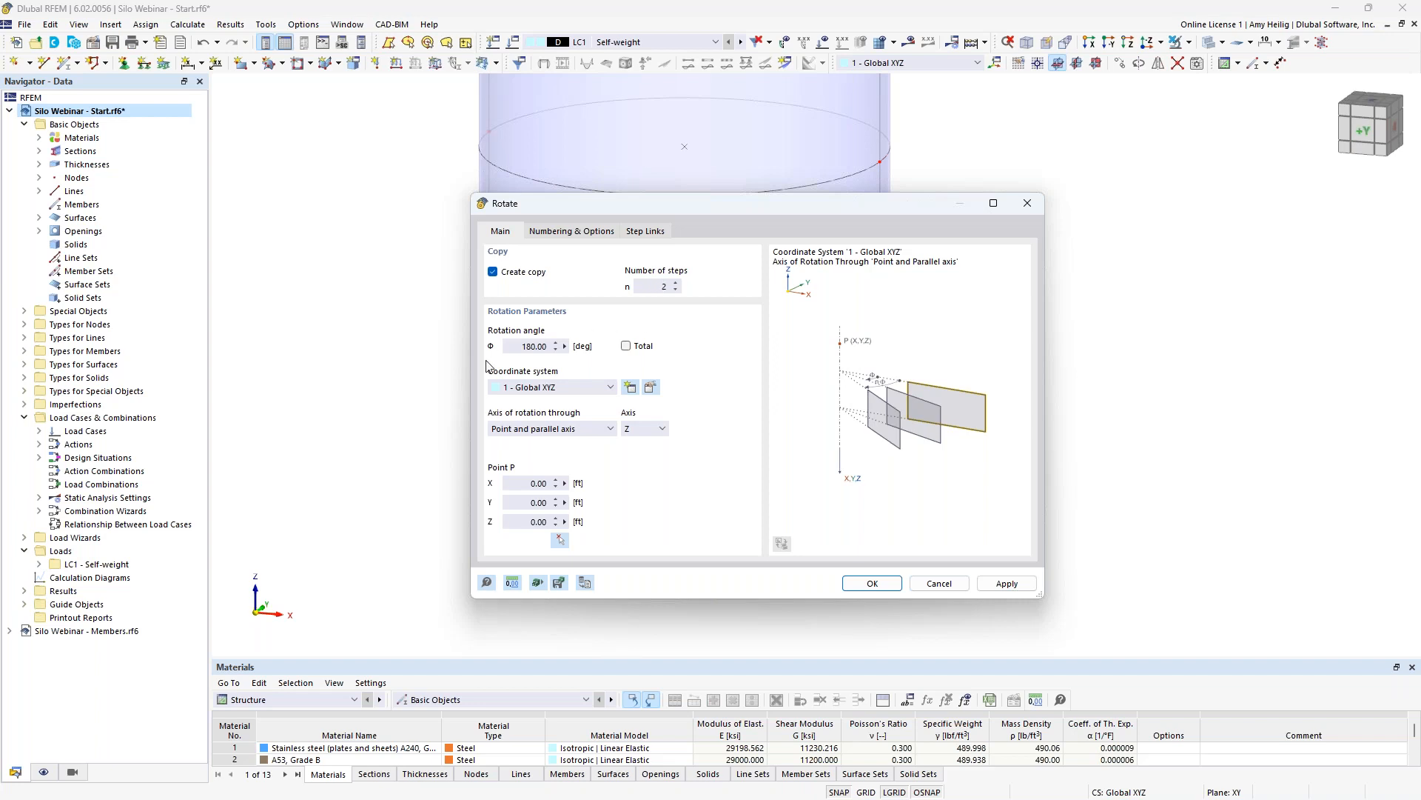
left_click(571, 232)
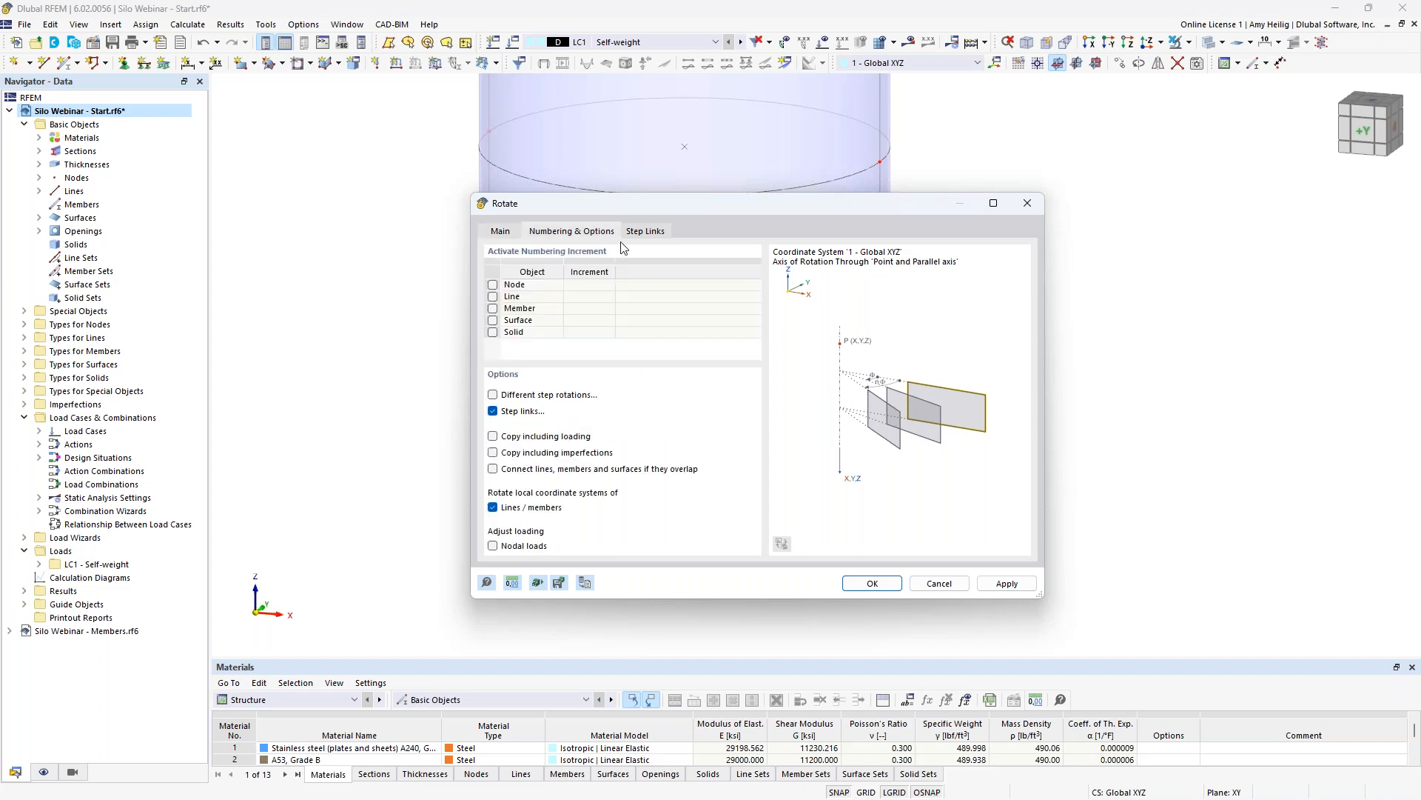
left_click(646, 233)
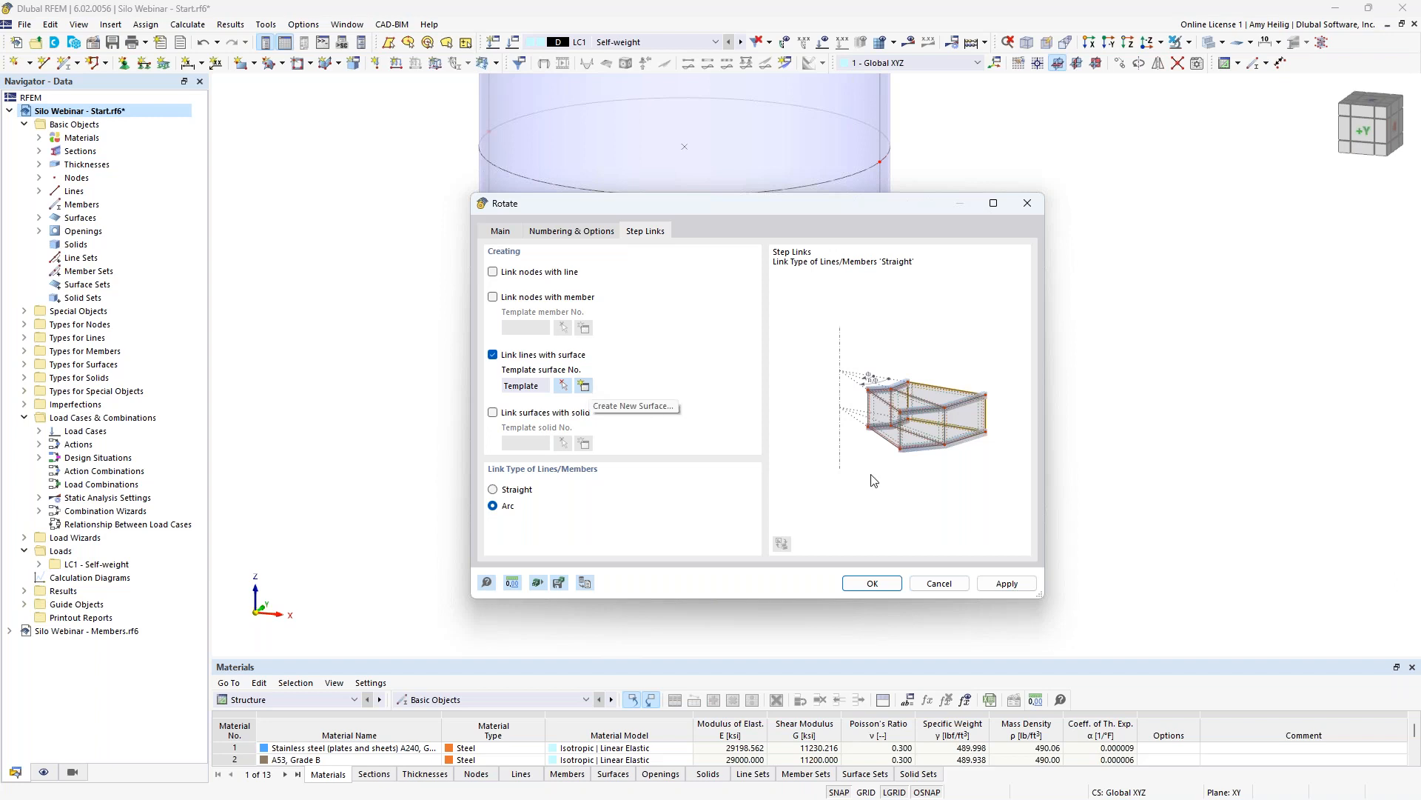
left_click(872, 582)
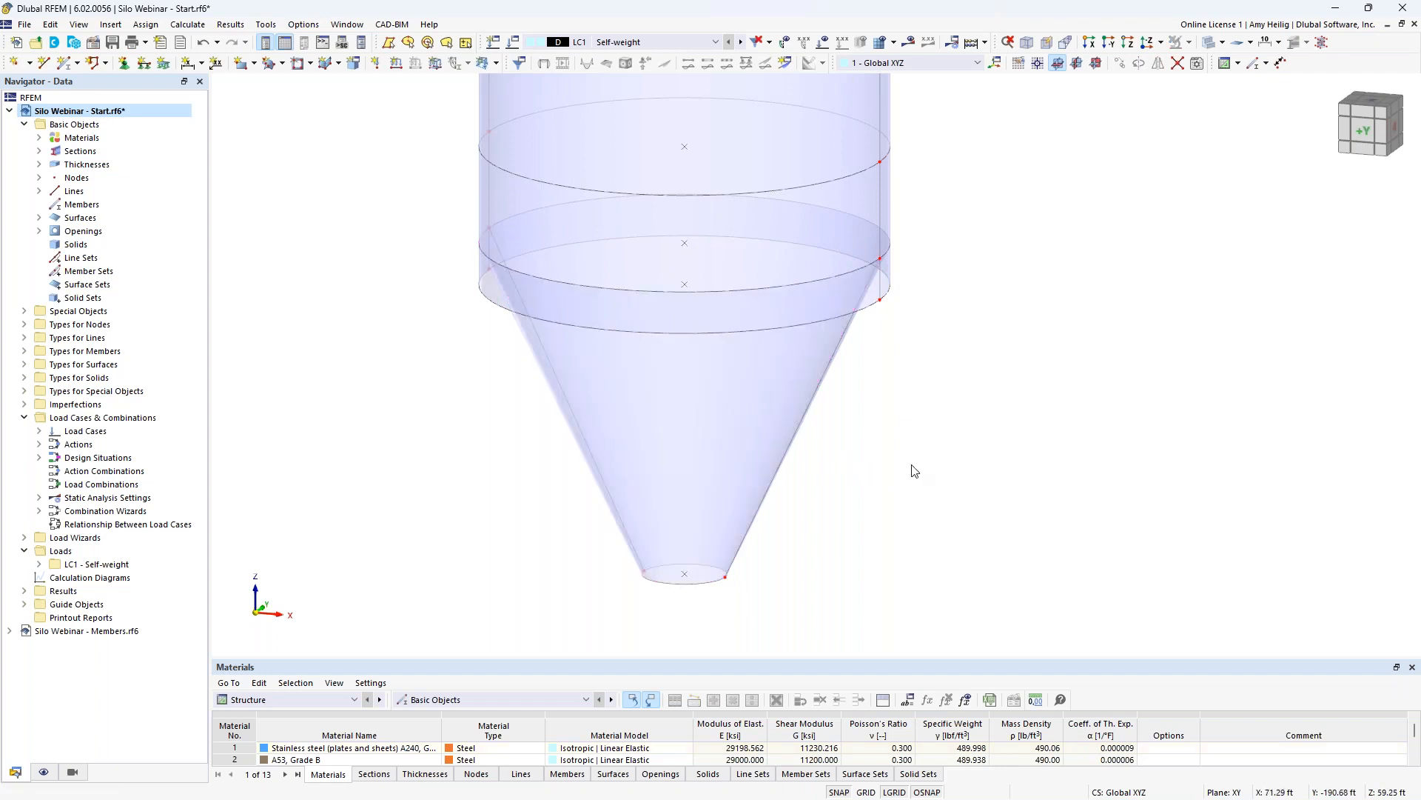
- Isolate the wall ring above the hopper junction and the wall's bottom ring using visibility by selected and related objects
middle_click_drag(904, 400, 919, 428)
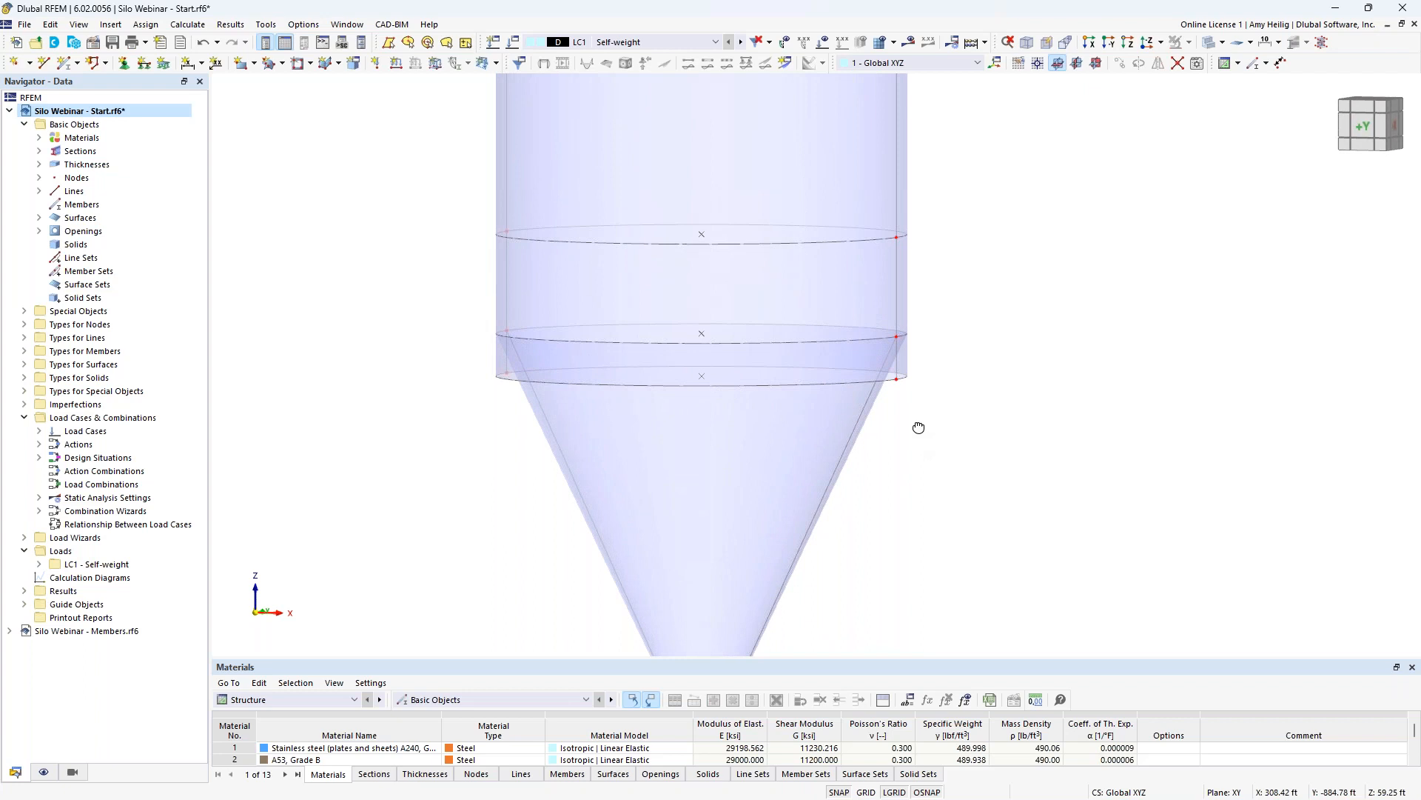
middle_click_drag(900, 471, 911, 376)
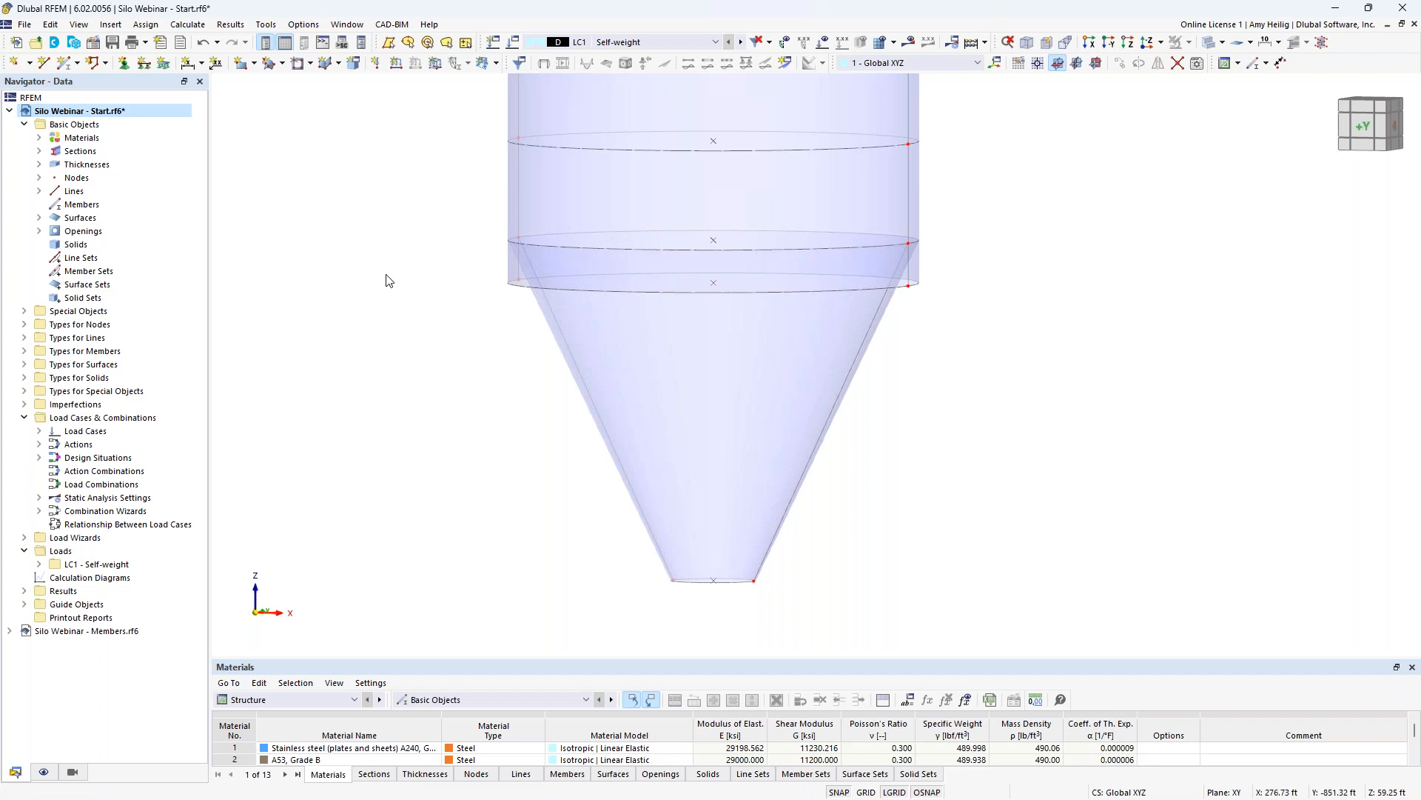
middle_click_drag(387, 285, 396, 334)
left_click_drag(485, 168, 962, 231)
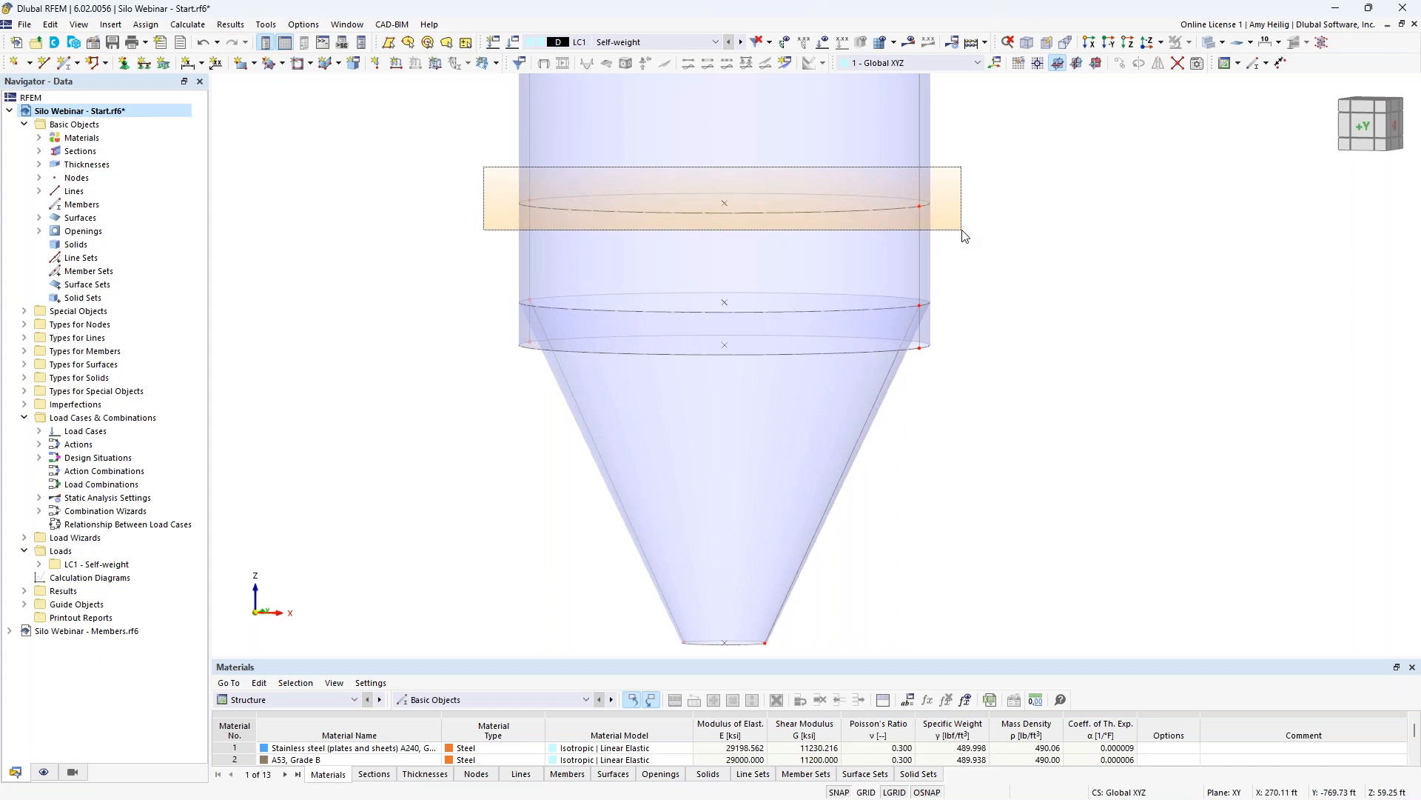
left_click_drag(965, 235, 962, 234)
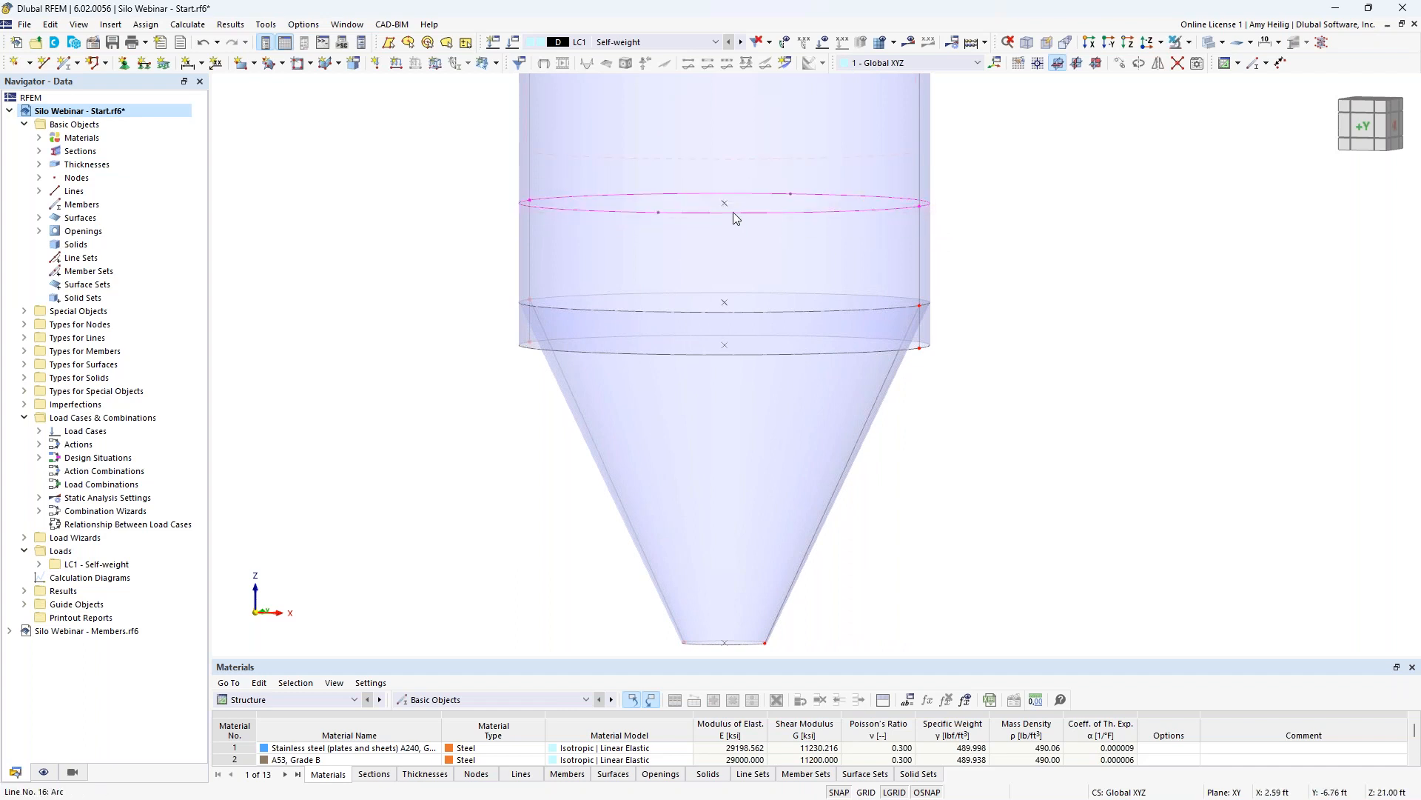
left_click_drag(497, 328, 953, 363)
left_click(1187, 42)
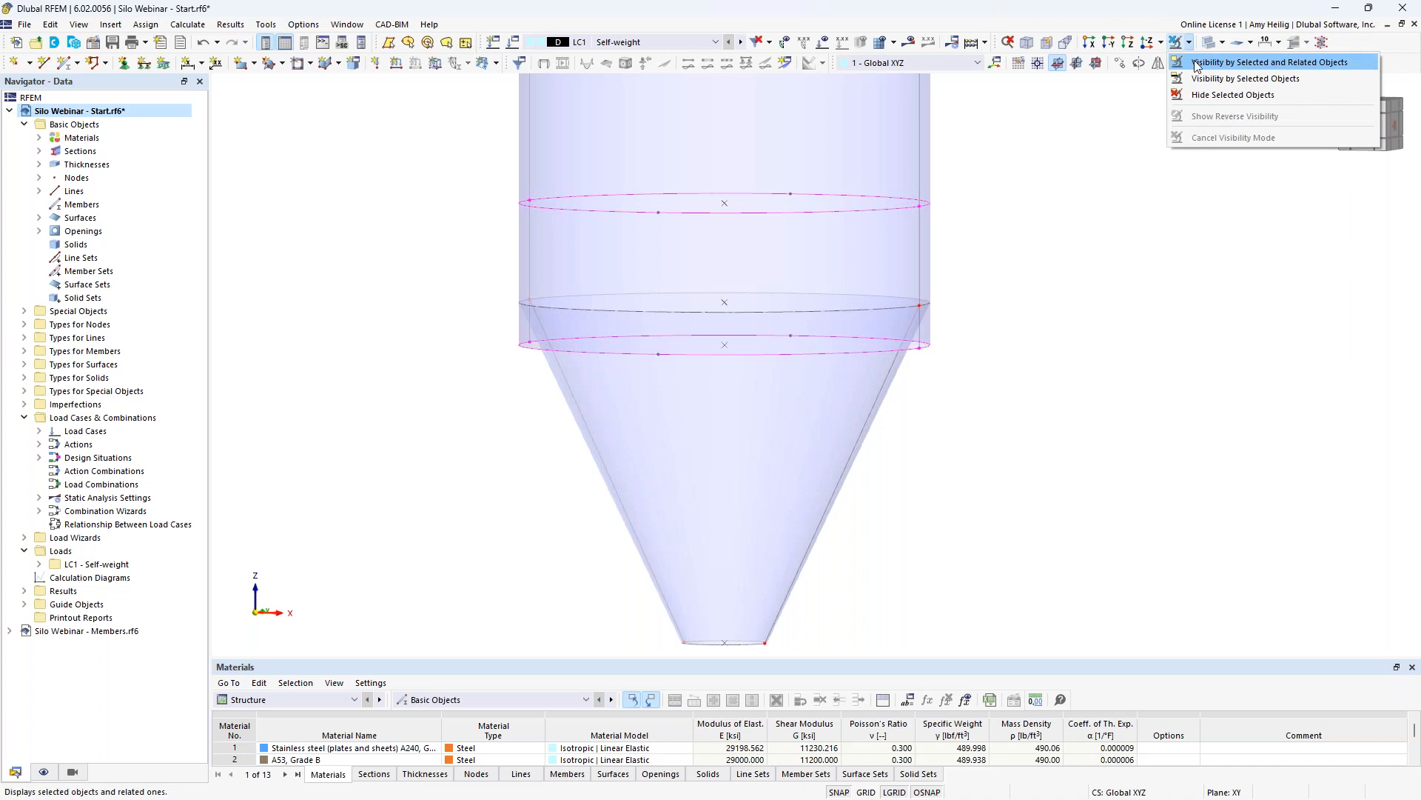
left_click(1197, 63)
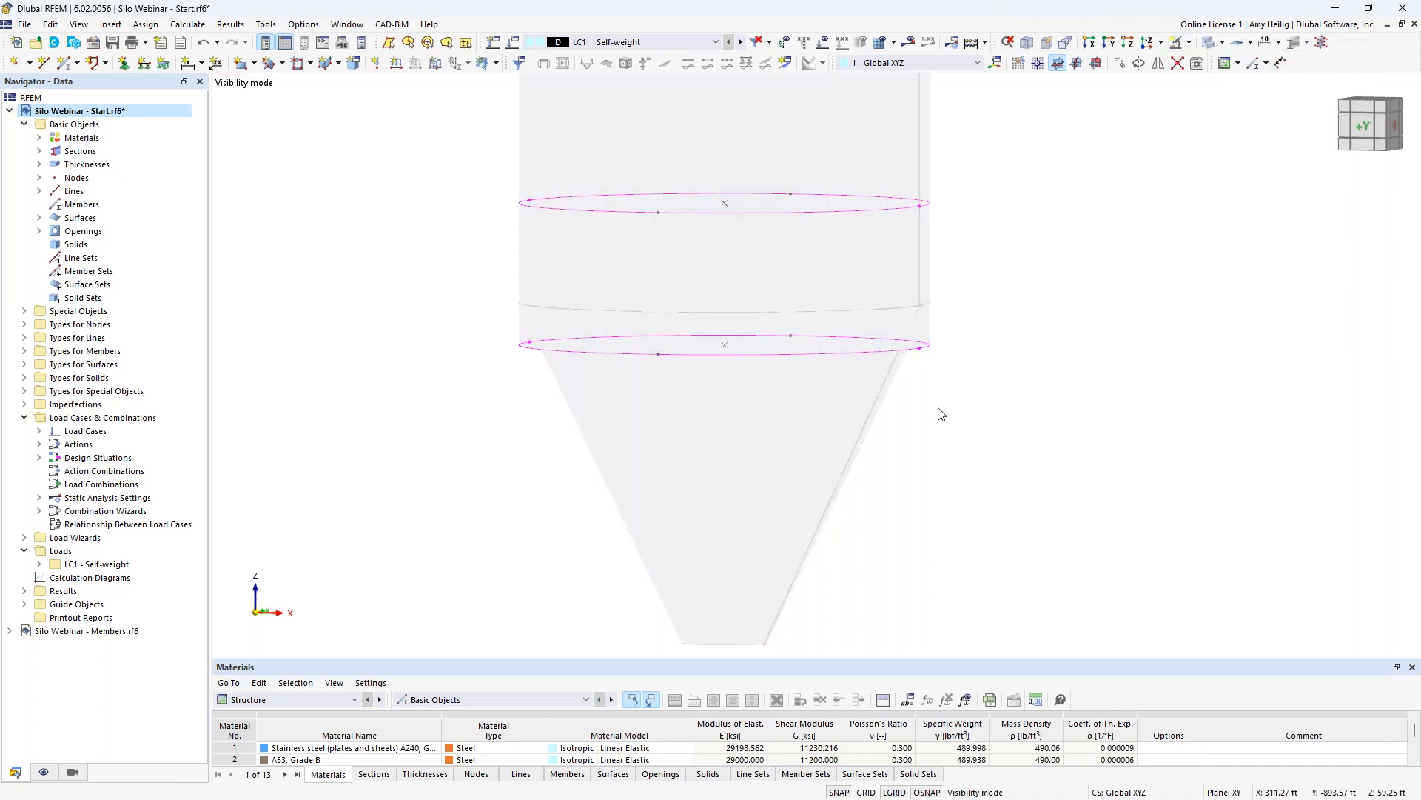
left_click(945, 405)
middle_click_drag(1001, 382, 970, 409, "ctrl")
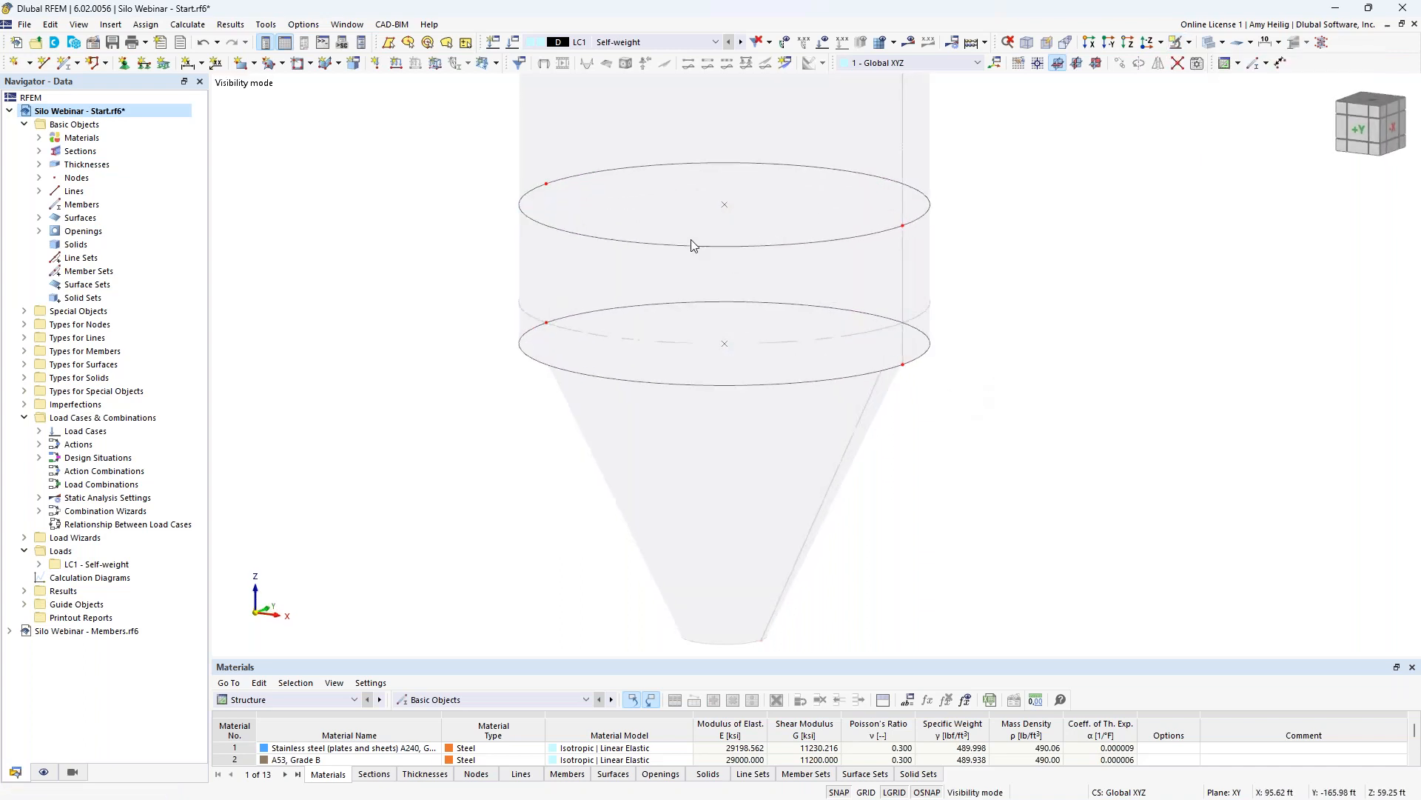
- Create parallel lines from both arcs of the upper ring, offset 0.5 ft outward in the -y direction
left_click_drag(481, 130, 969, 262)
right_click(825, 244)
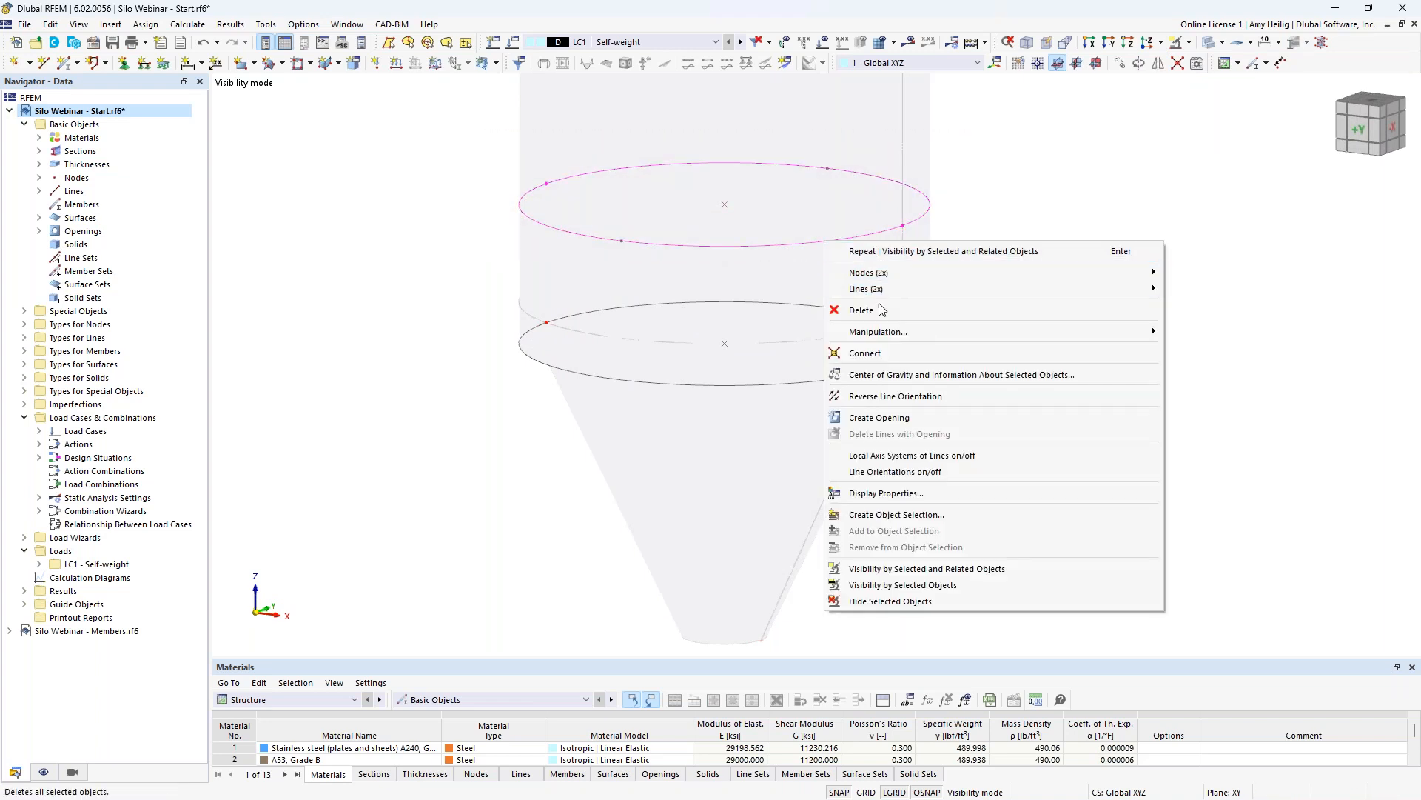
mouse_move(881, 331)
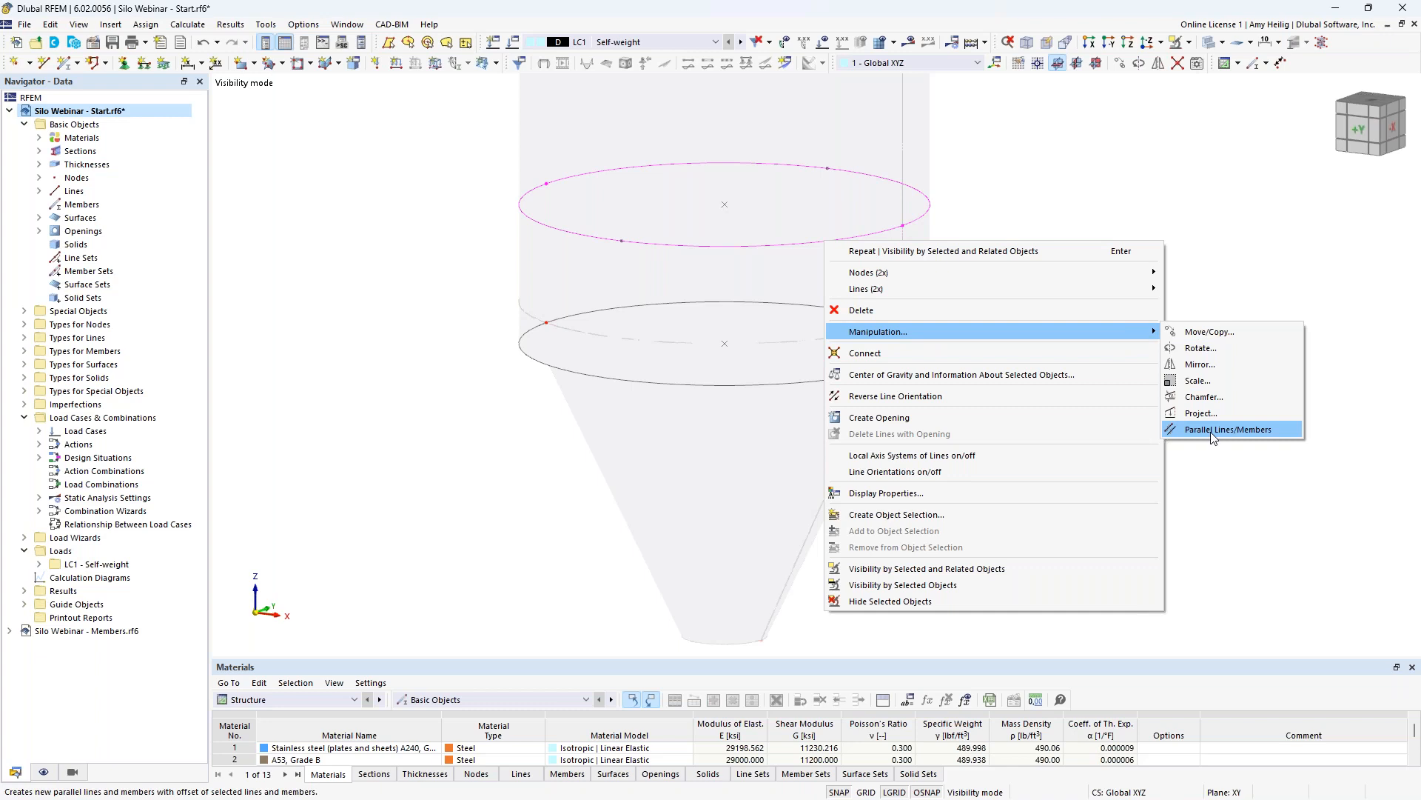
left_click(1211, 432)
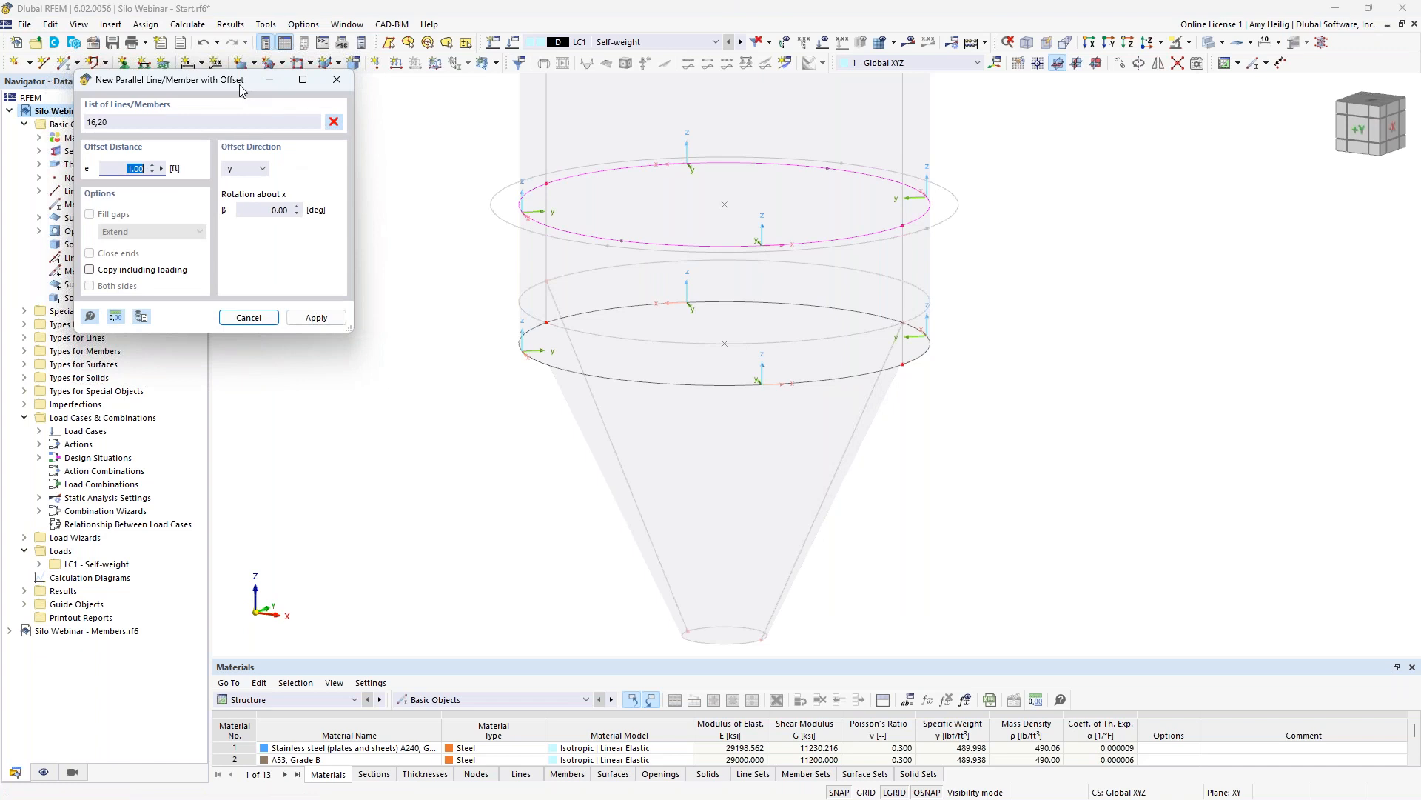
left_click_drag(239, 84, 319, 135)
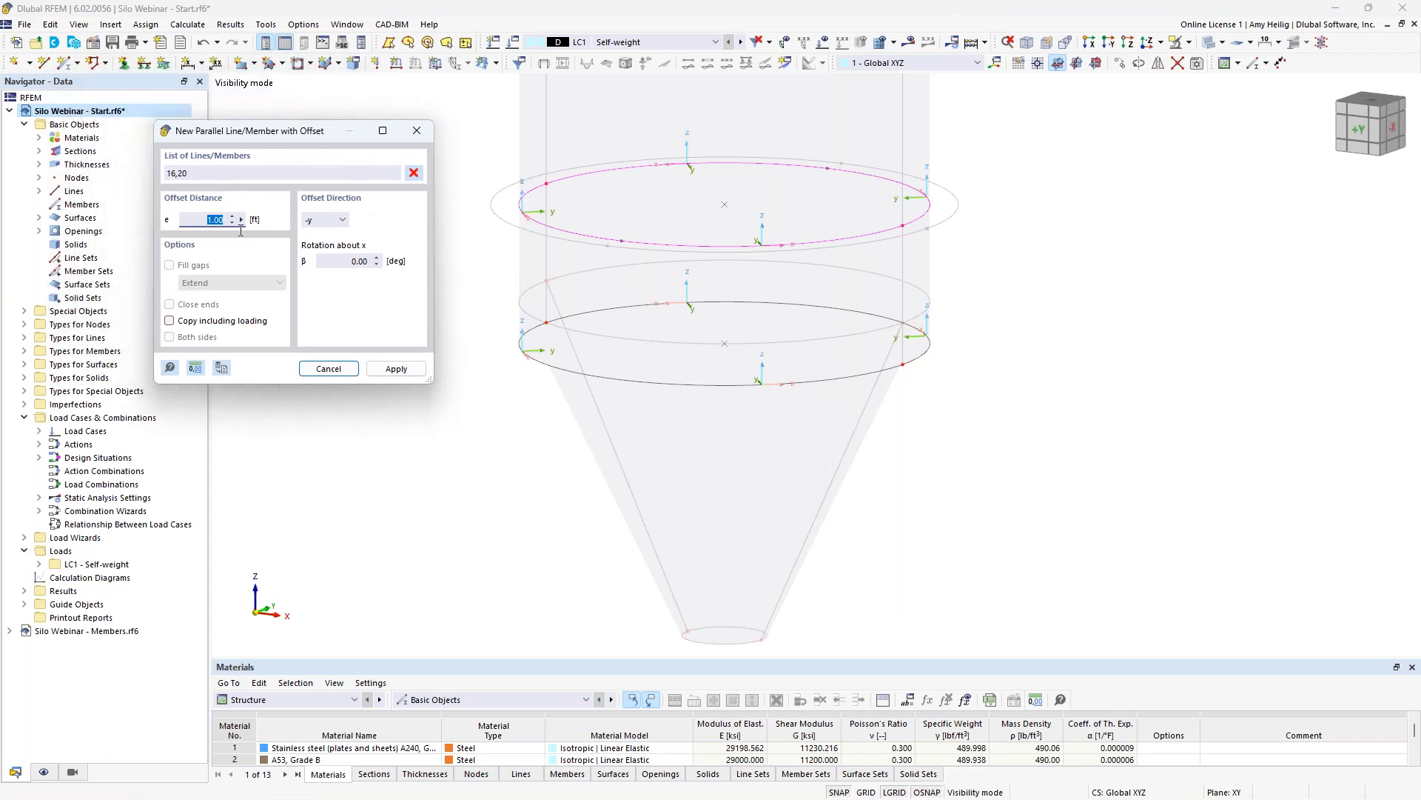
type("0.5")
left_click(394, 368)
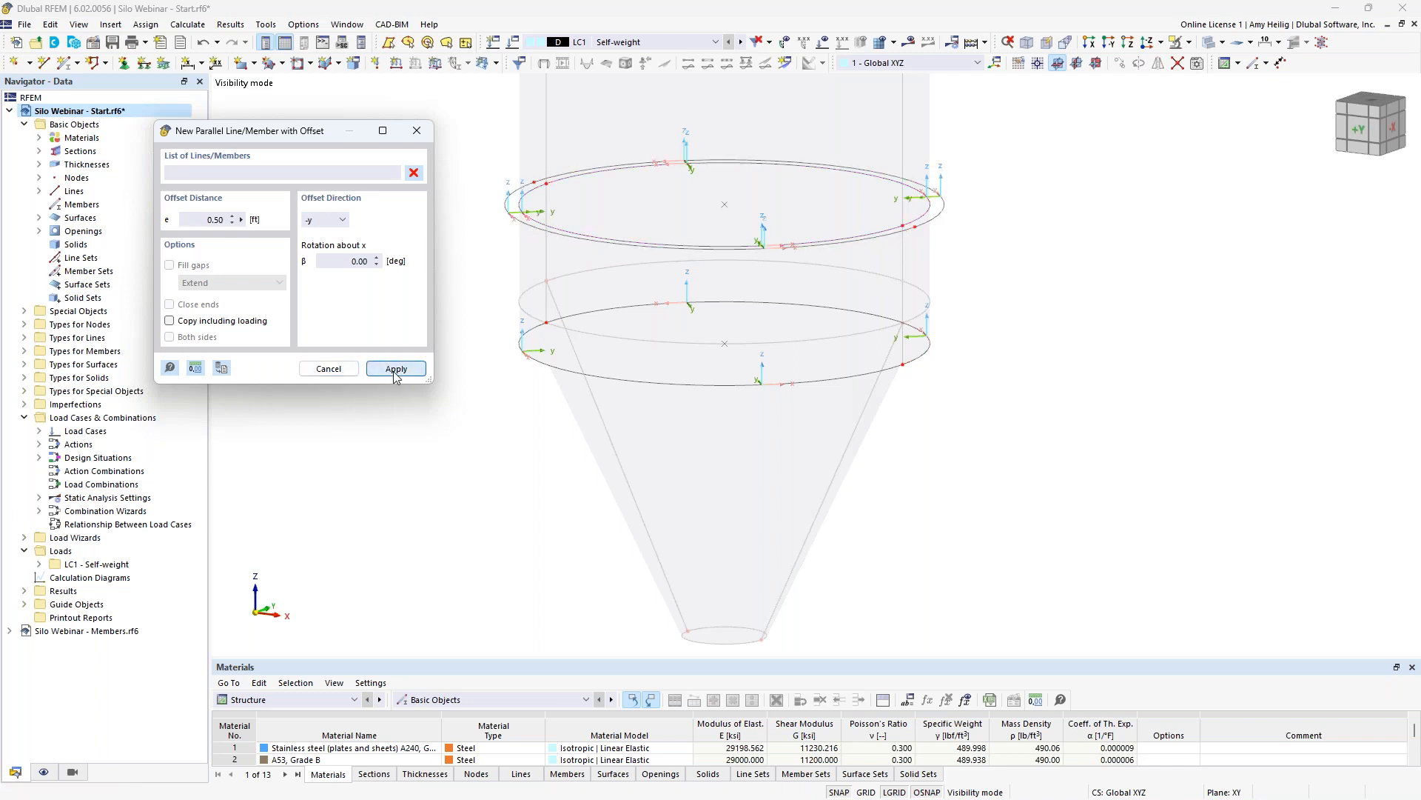
- Offset both arcs of the bottom ring 0.5 ft outward in the -y direction as parallel lines
left_click(526, 360)
left_click(567, 314)
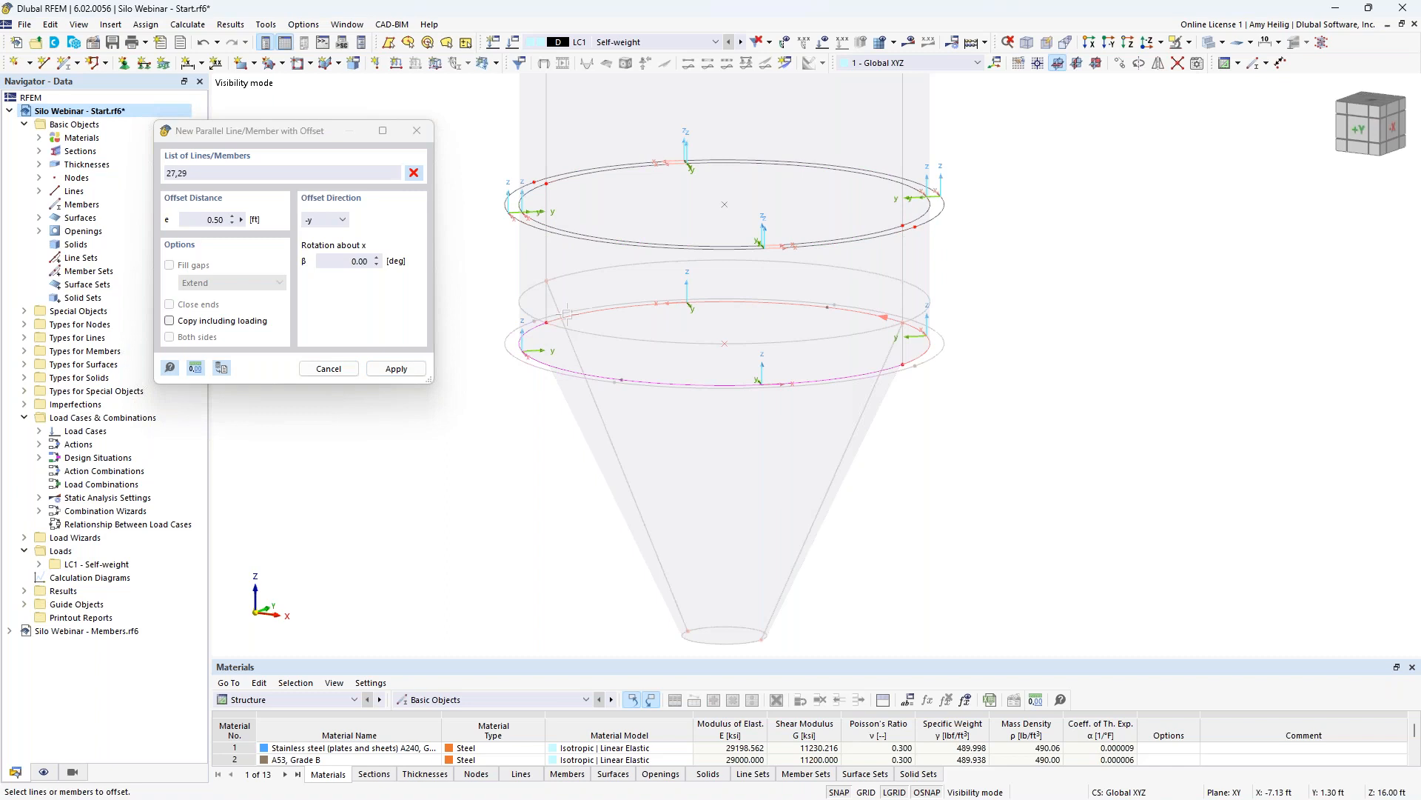
left_click(396, 368)
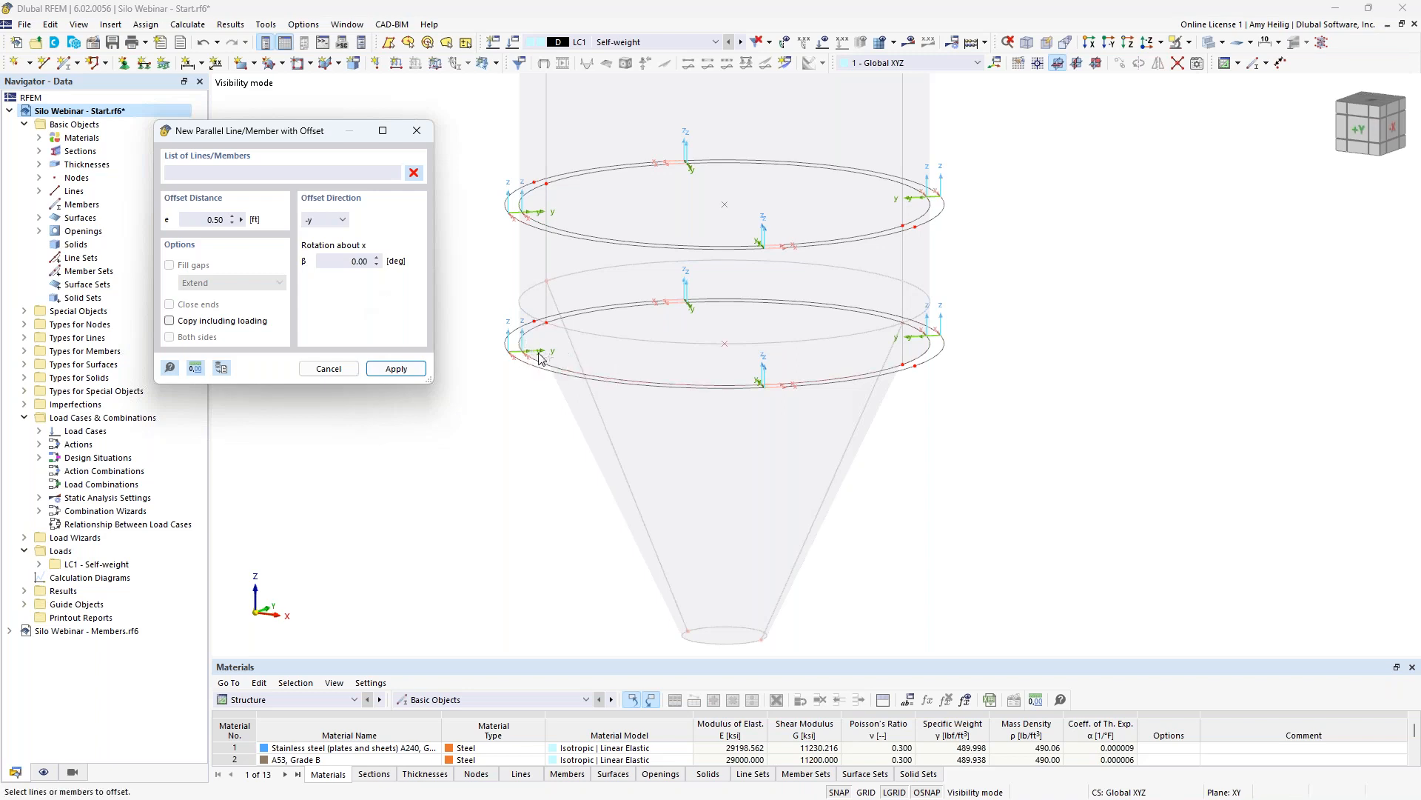
- Offset both arcs of the original bottom ring 0.5 ft inward in the +y direction and finish the parallel-line command
left_click(342, 220)
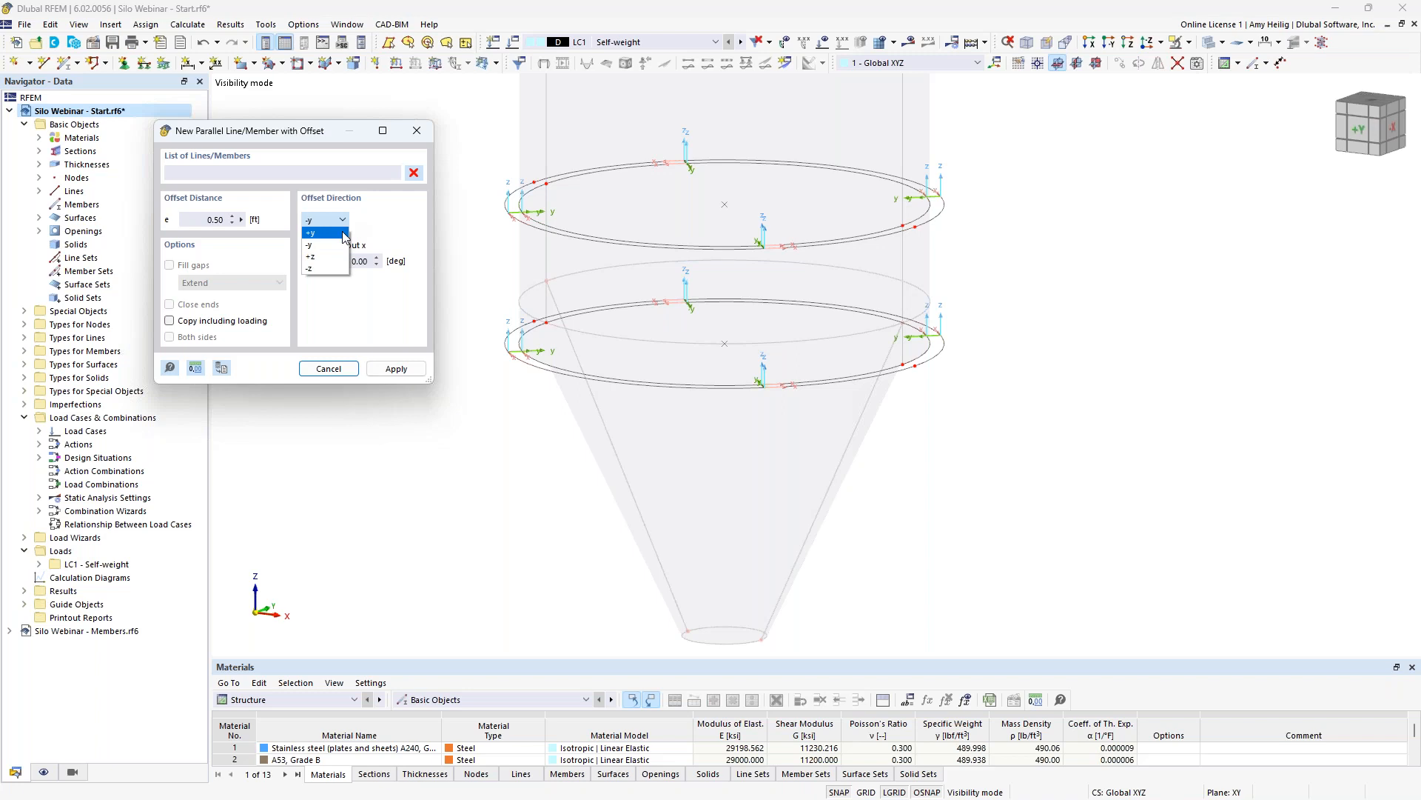
left_click(343, 236)
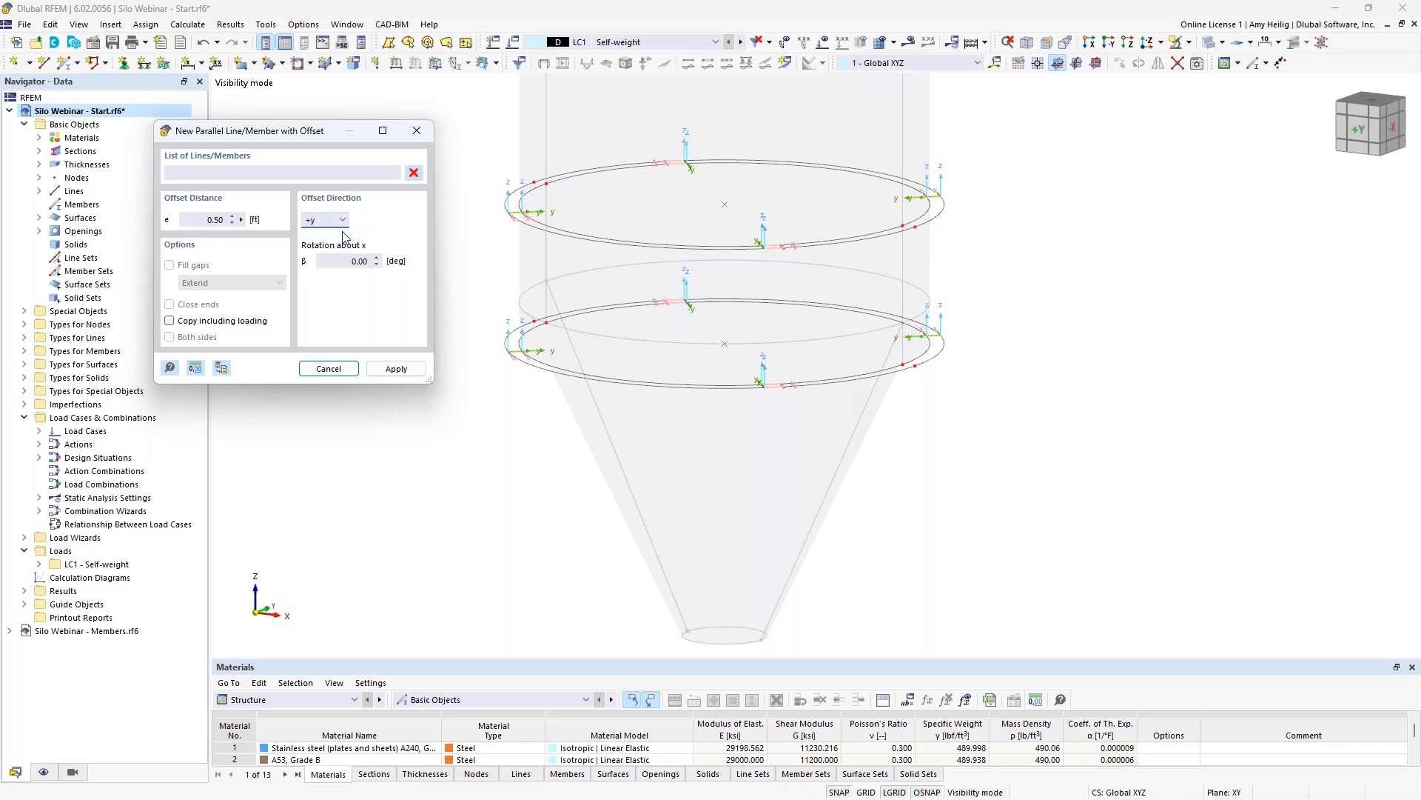
left_click(522, 345)
left_click(555, 324)
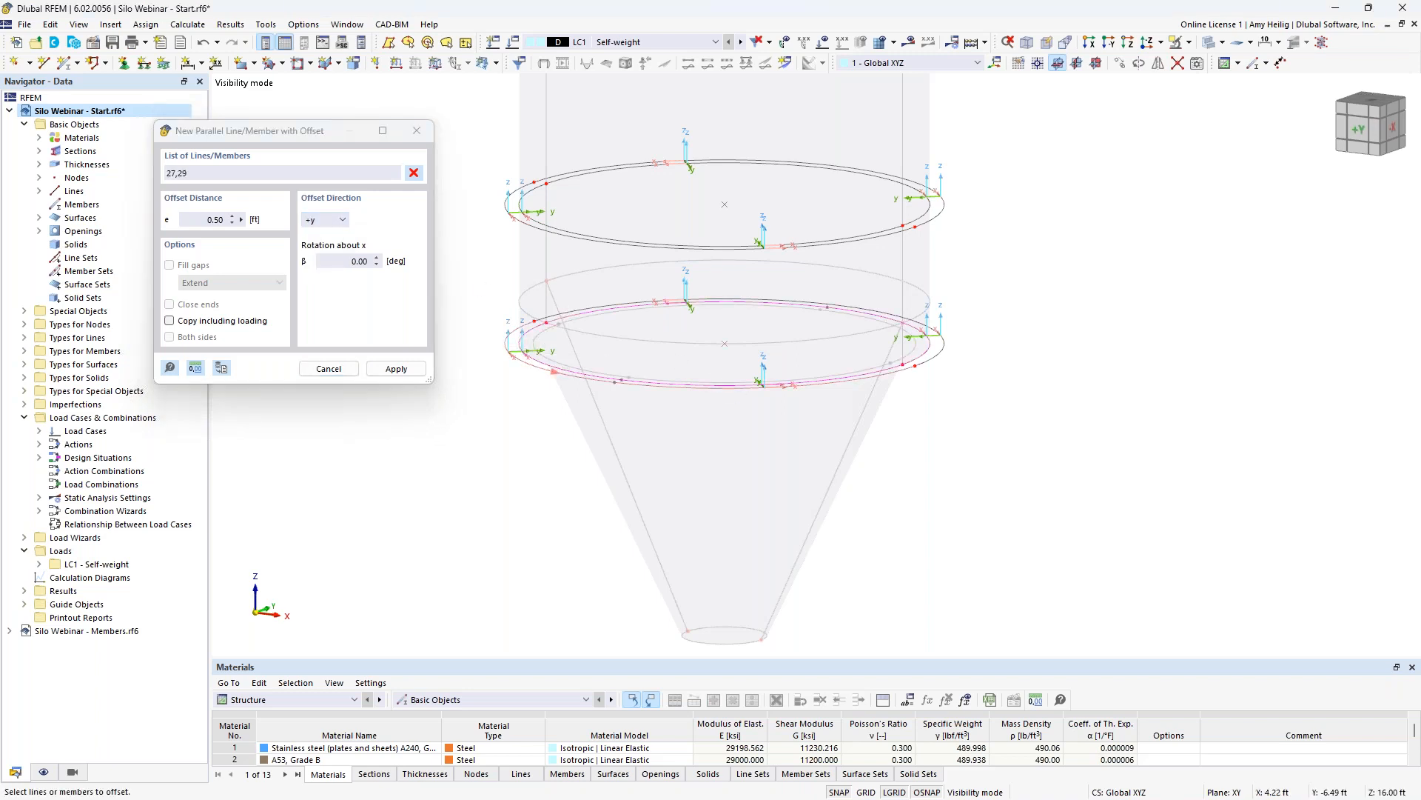
left_click(424, 374)
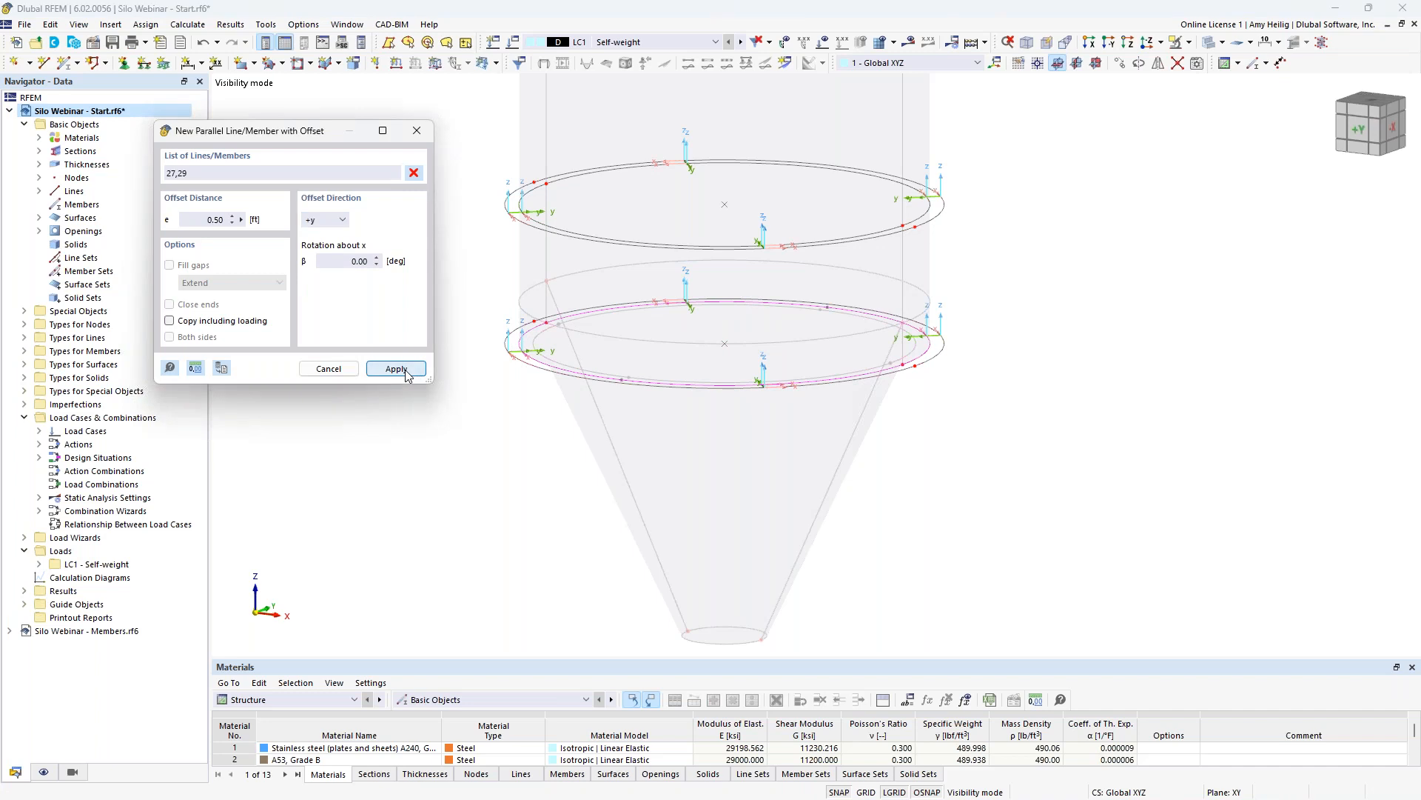
right_click(506, 425)
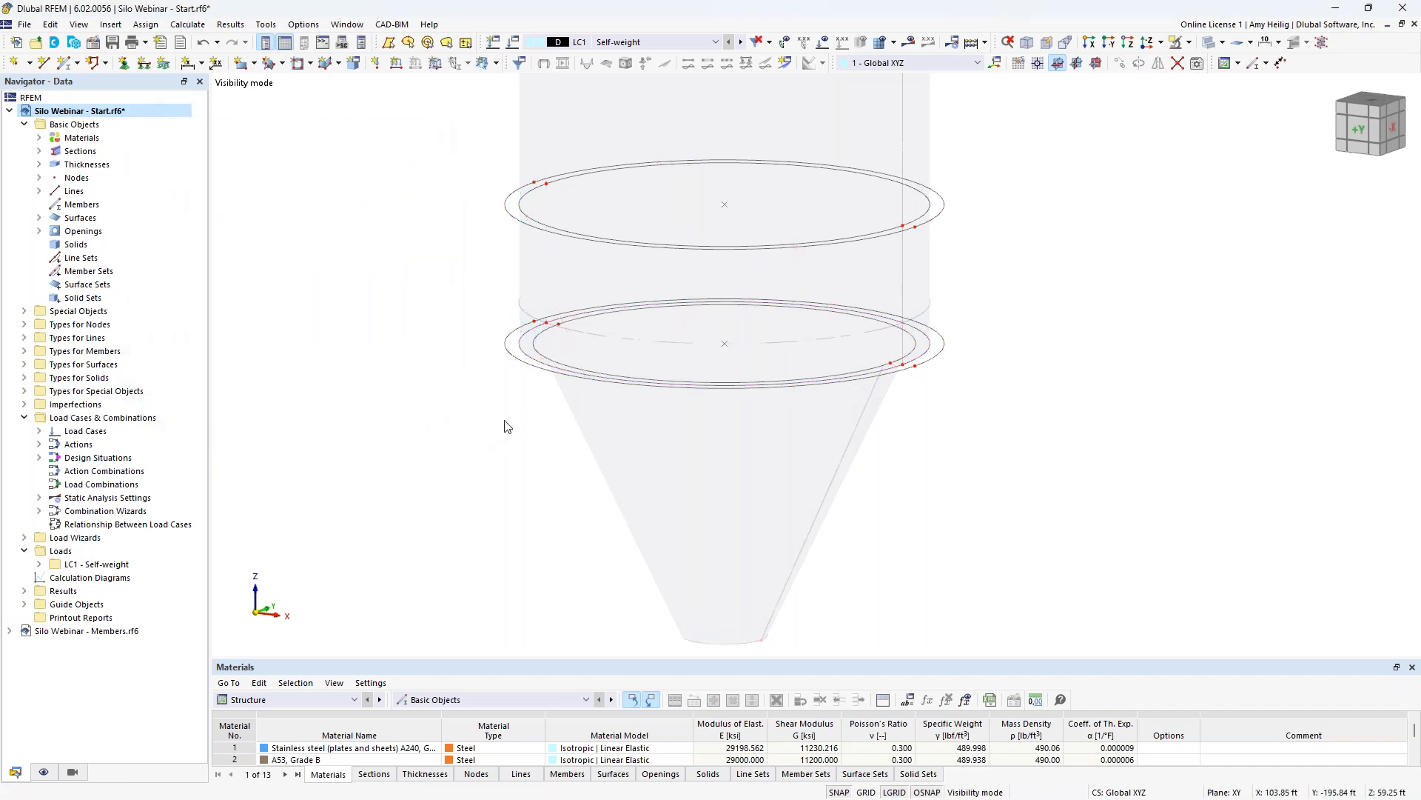
- Connect the upper ring's original and outer arcs with single lines at both pairs of end nodes
middle_click_drag(507, 396, 479, 444)
scroll(479, 412, "up", 1)
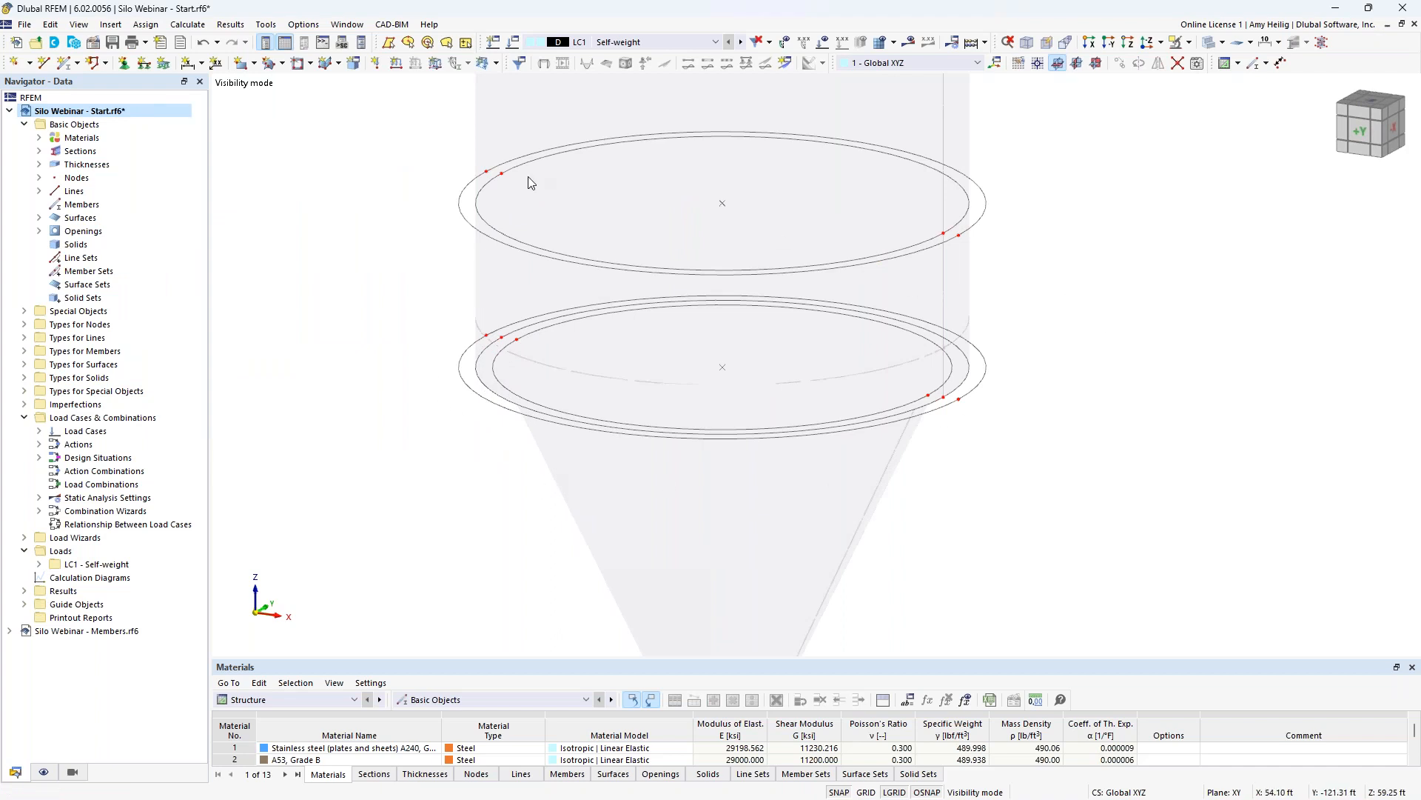
scroll(530, 182, "up", 2)
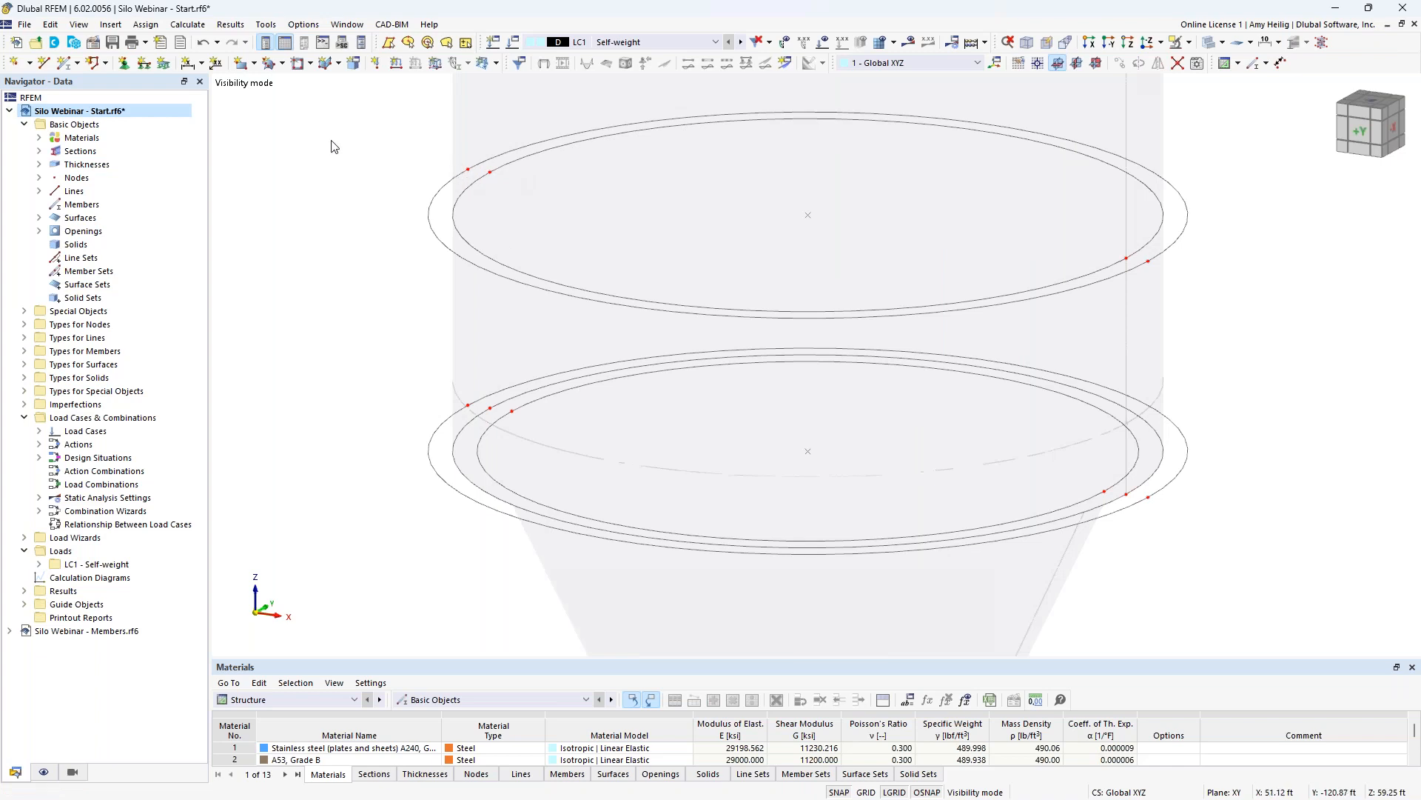
left_click(44, 66)
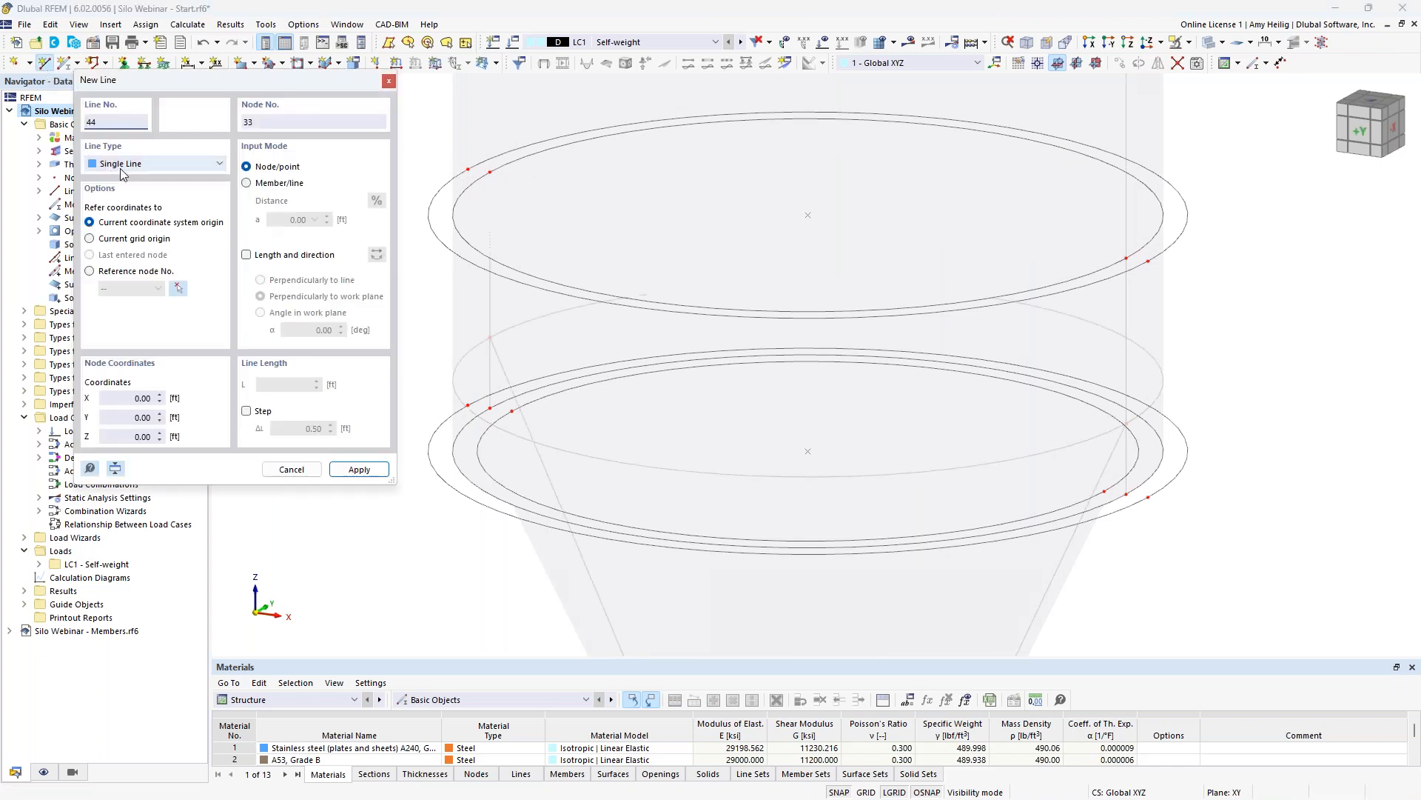
left_click(467, 168)
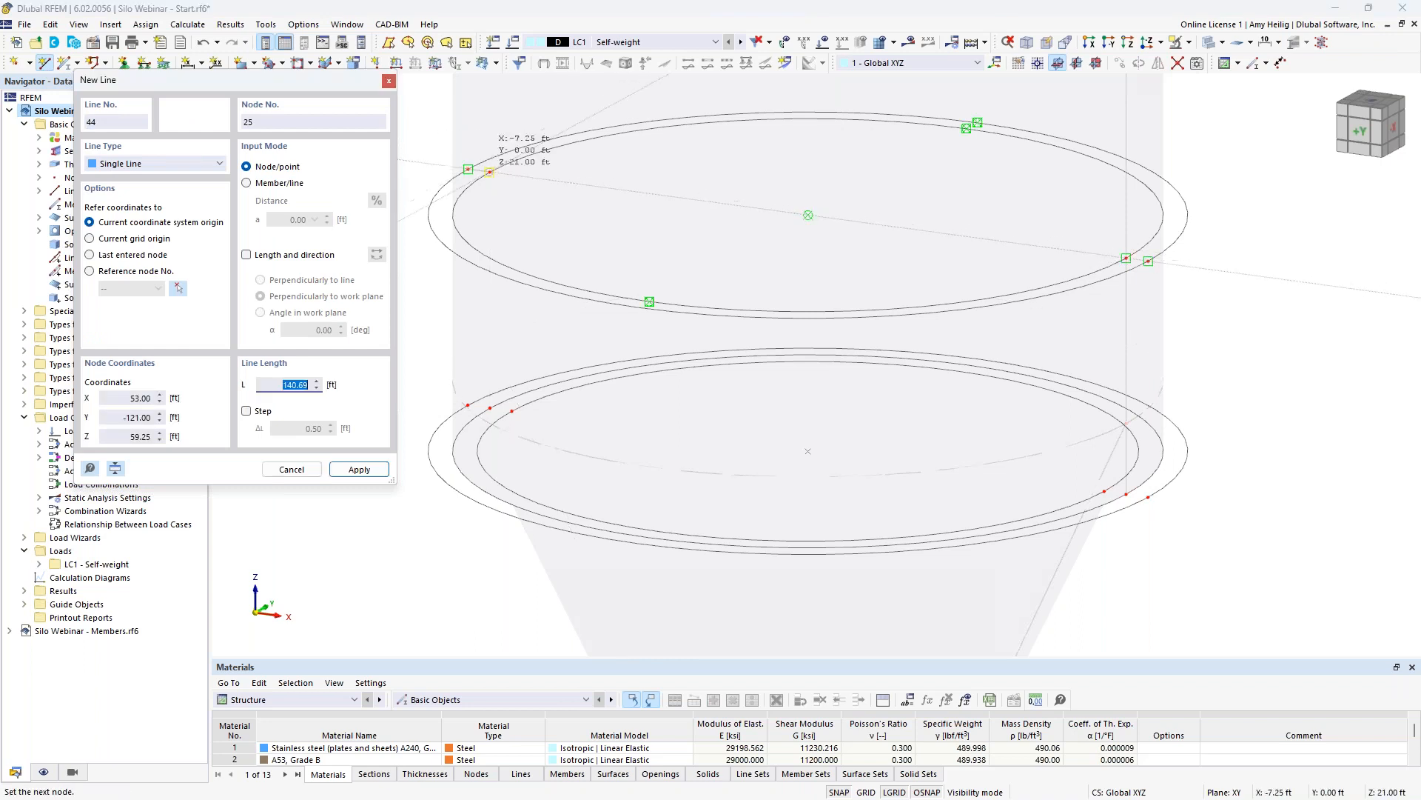
left_click(489, 172)
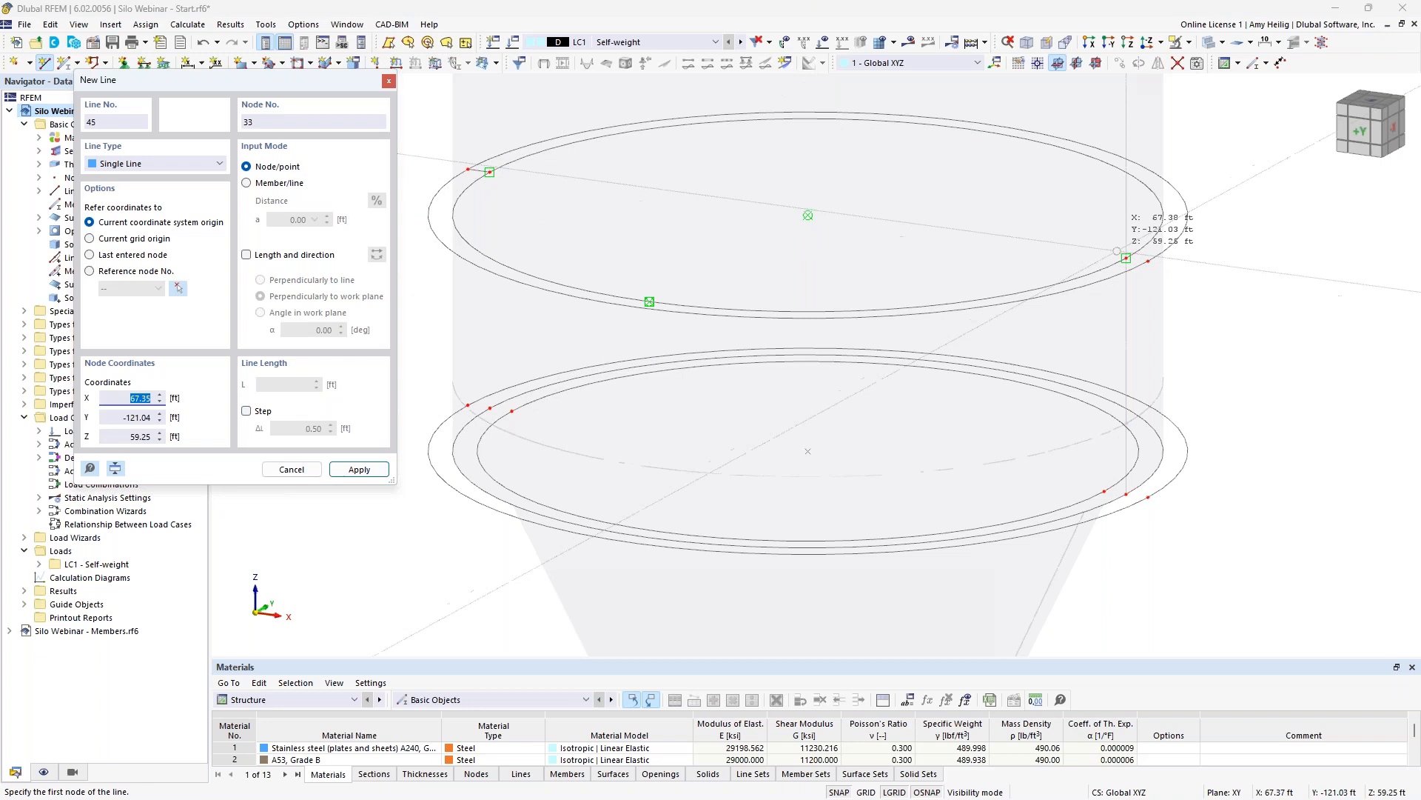
left_click(1146, 260)
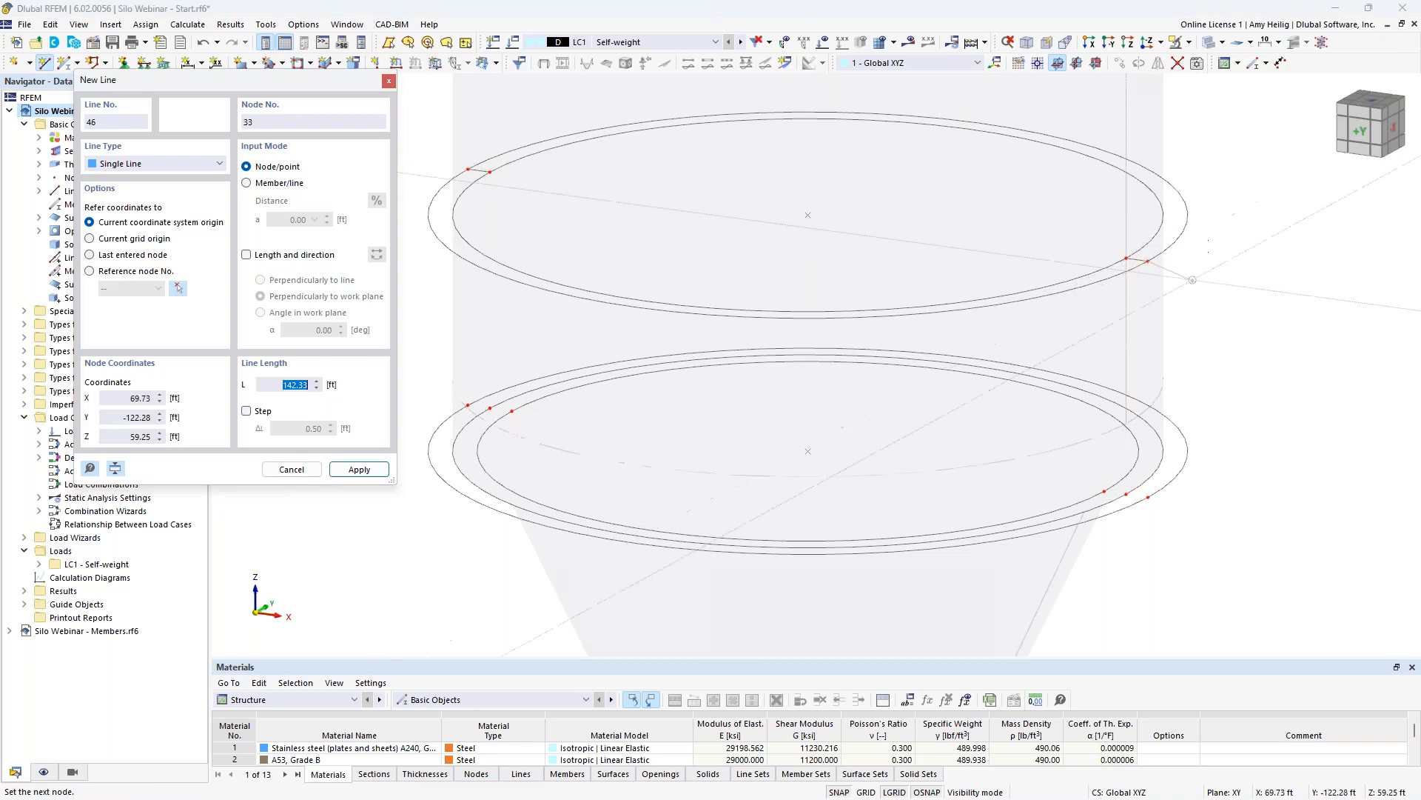
left_click(1126, 258)
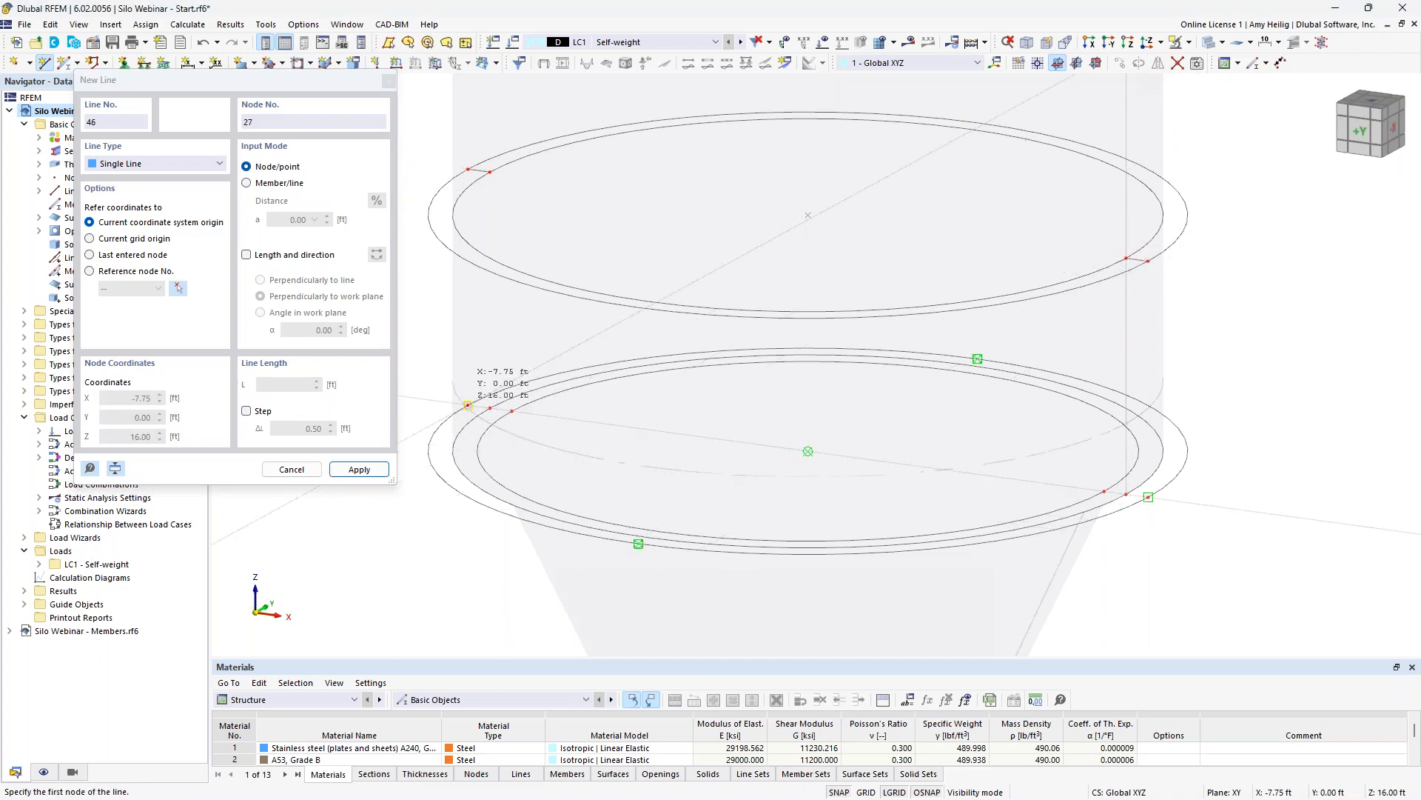
- Connect the bottom ring's outer, original and inner arcs with single lines at both ends and finish the line command
left_click(511, 410)
left_click(512, 410)
right_click(606, 419)
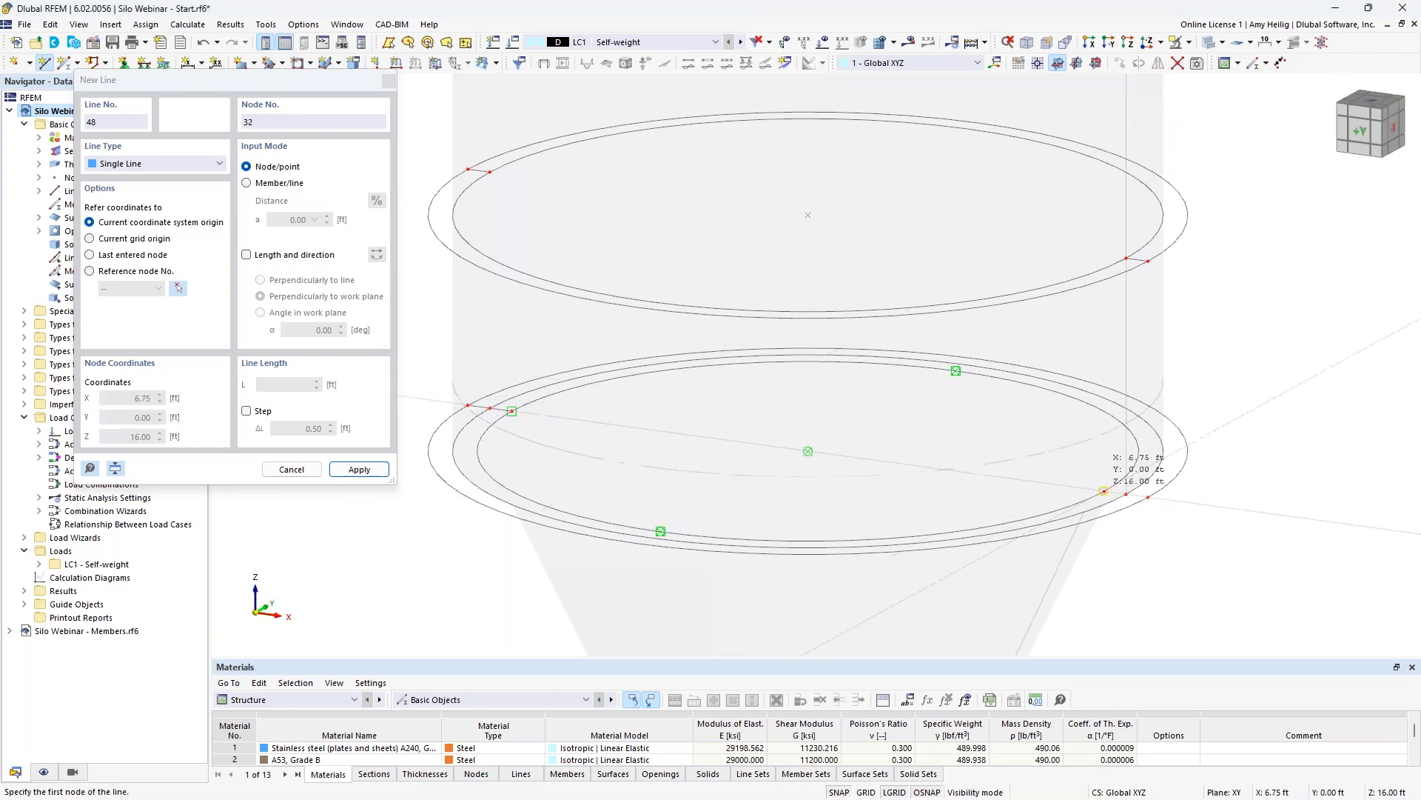
left_click(1148, 497)
left_click(1147, 497)
right_click(1254, 463)
key("Escape")
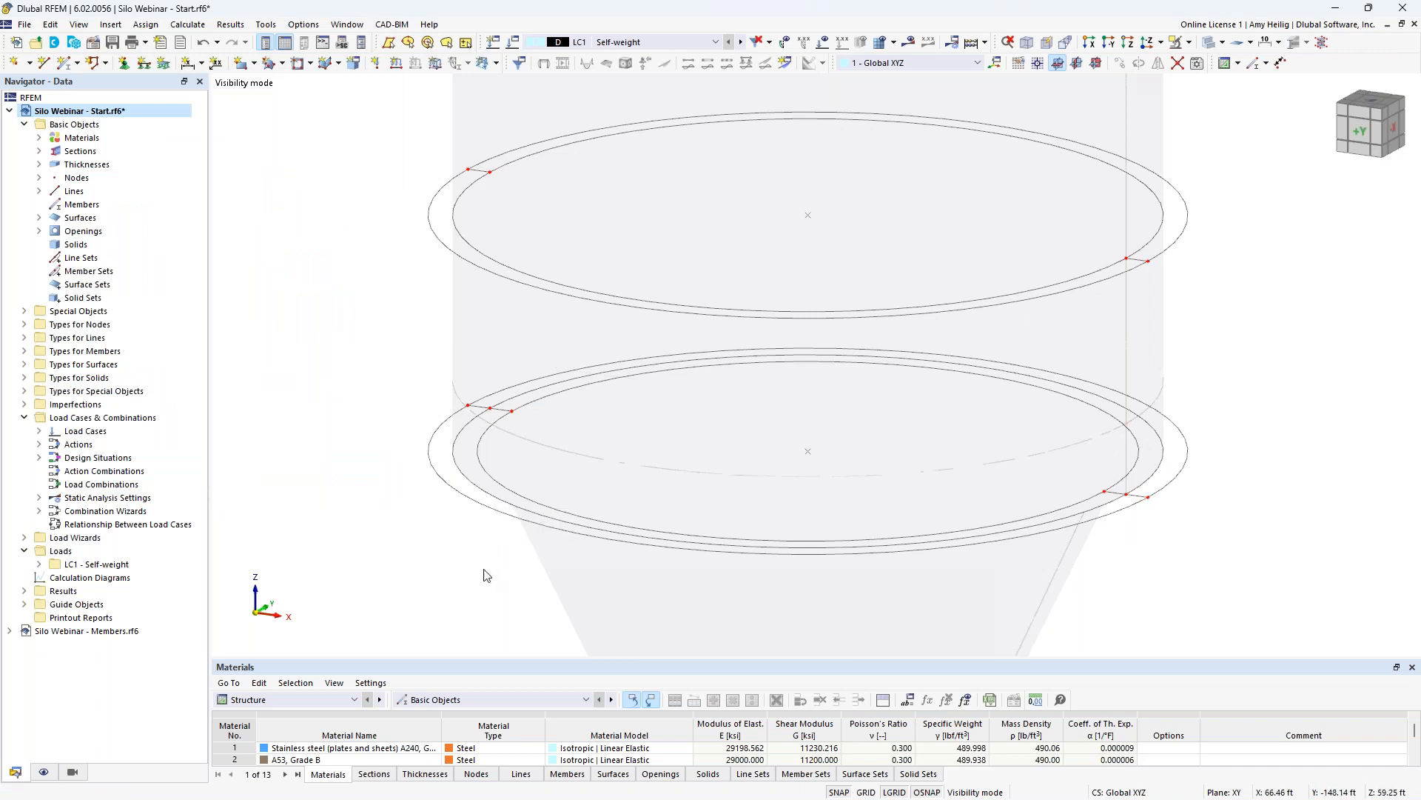
- Start a boundary-selected surface with standard stiffness, uniform thickness 2 of 0.500 in, and assign material A36 (HR Structural Shapes and Bars)
scroll(474, 548, "down", 3)
middle_click_drag(414, 529, 486, 534)
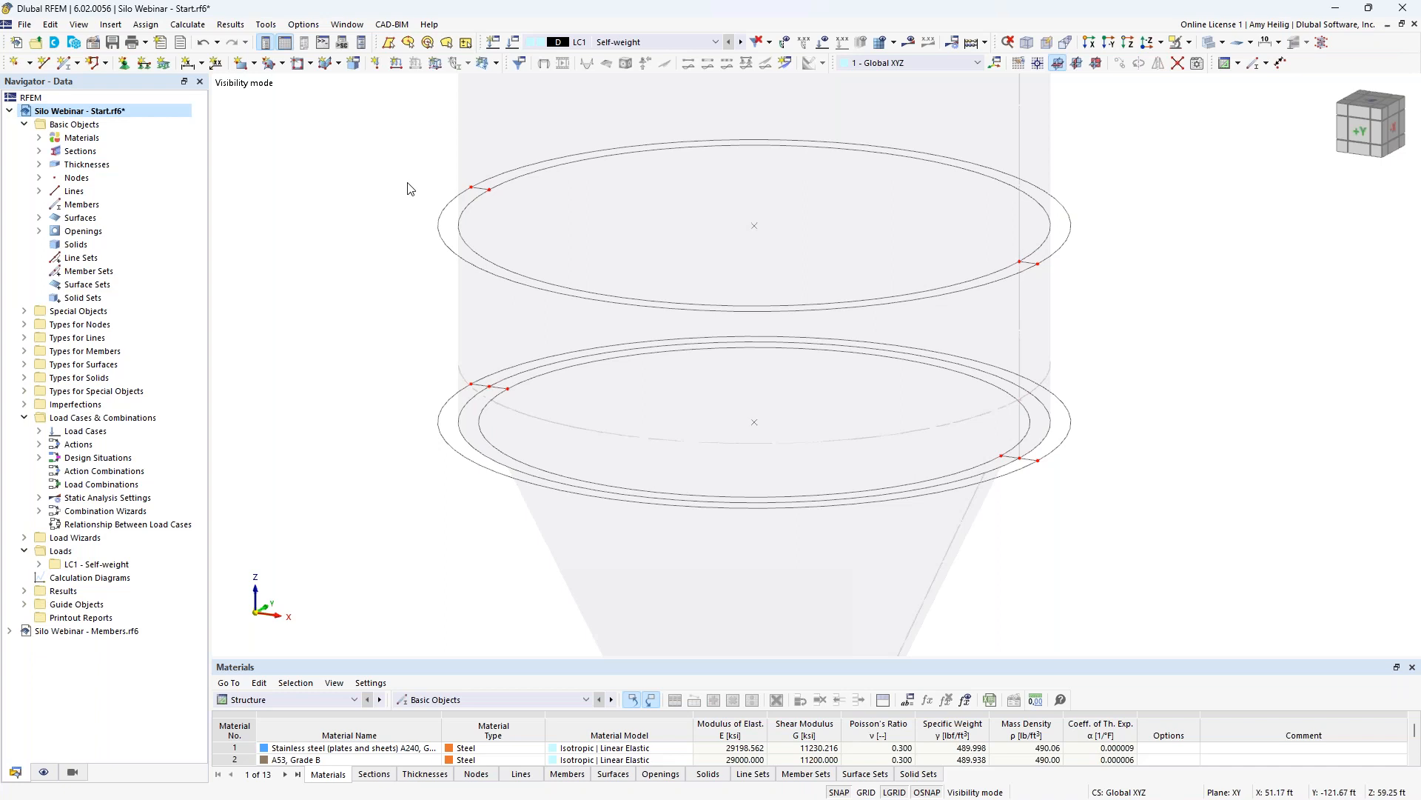
left_click(282, 65)
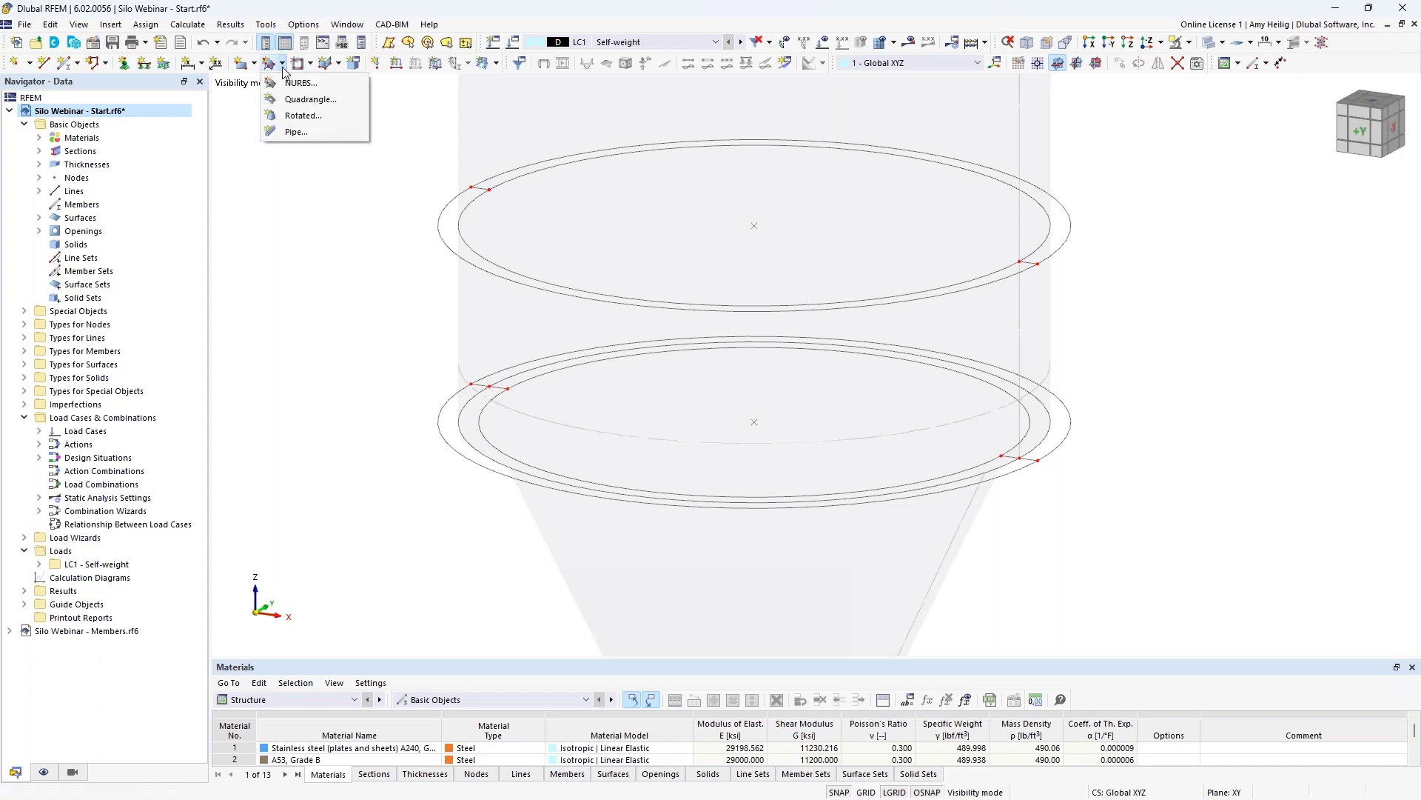
left_click(254, 64)
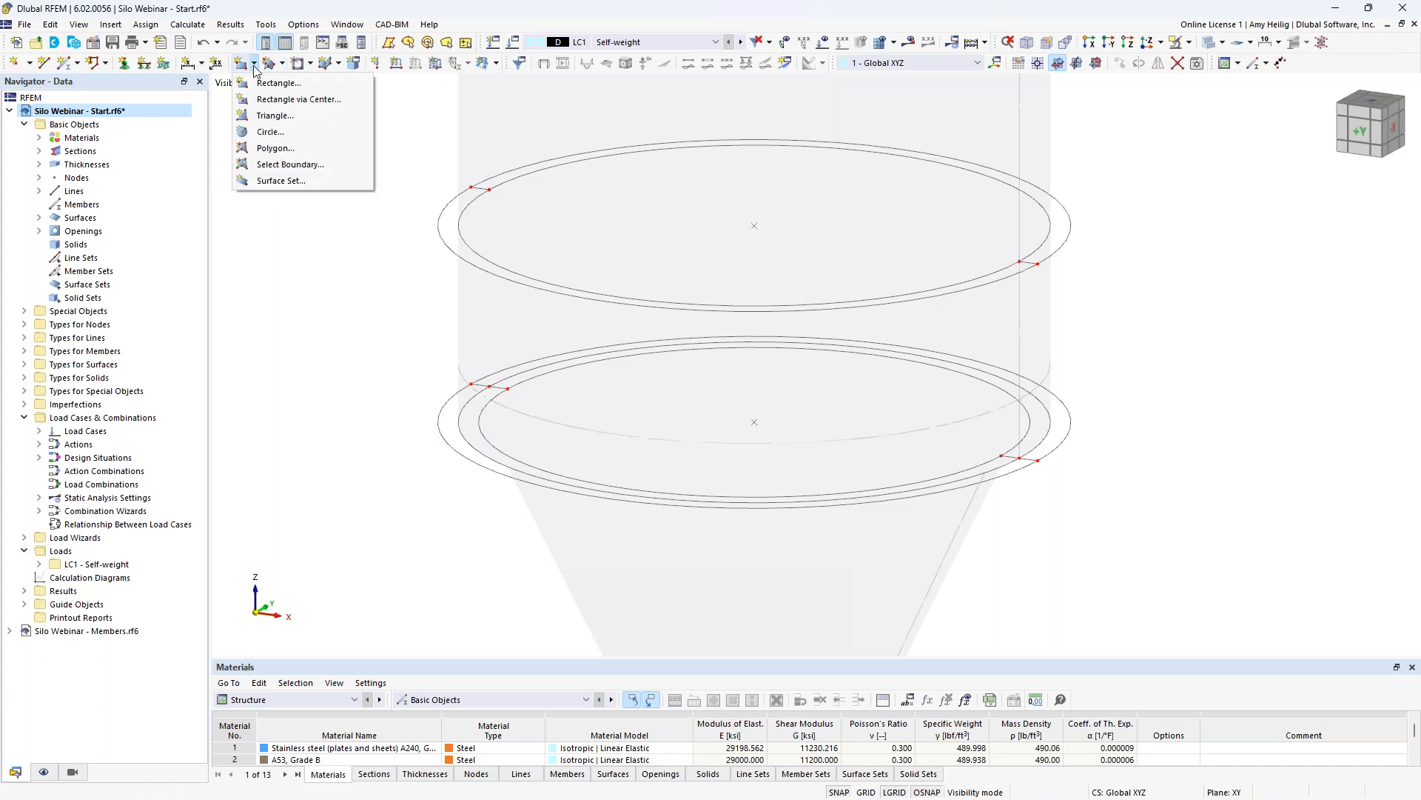
left_click(272, 165)
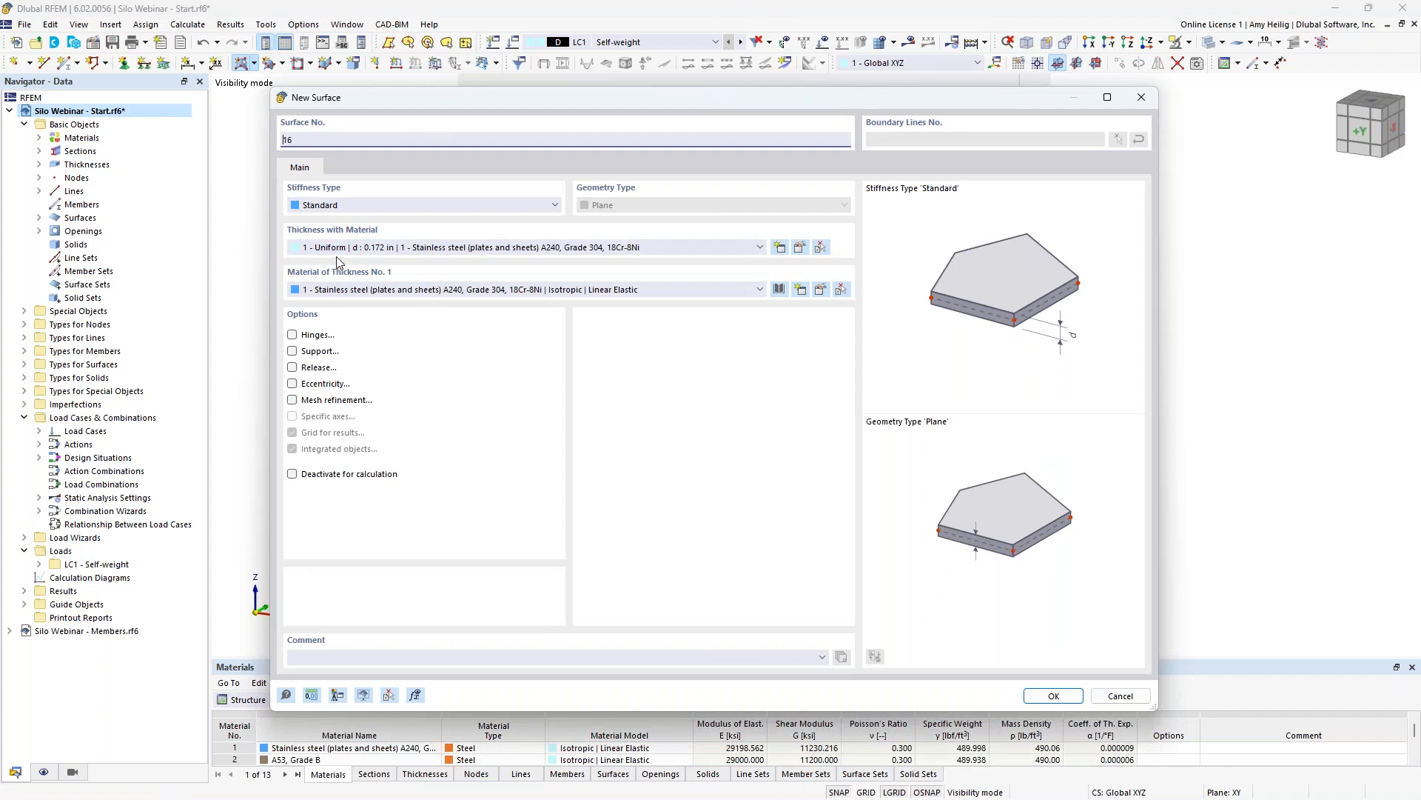
left_click(393, 255)
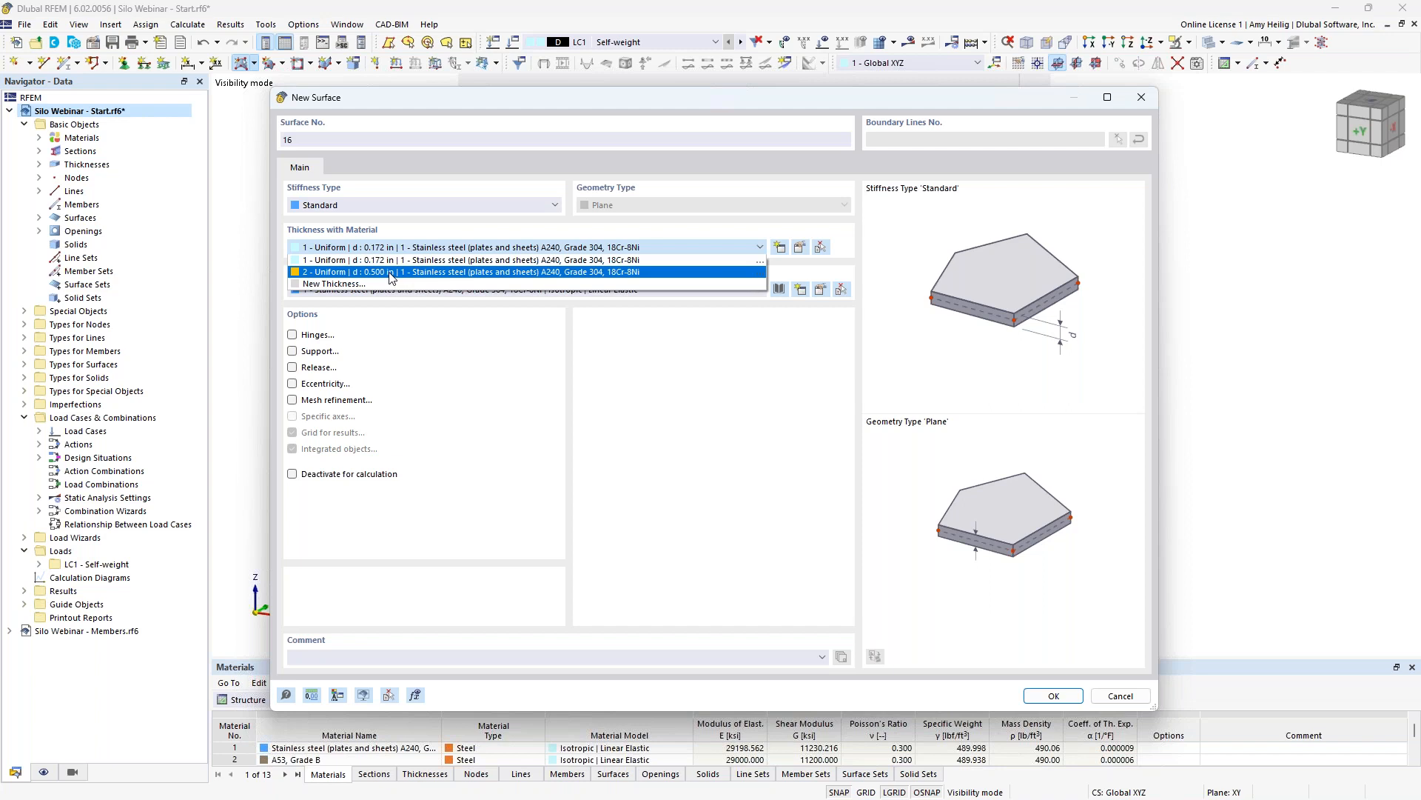
left_click(390, 272)
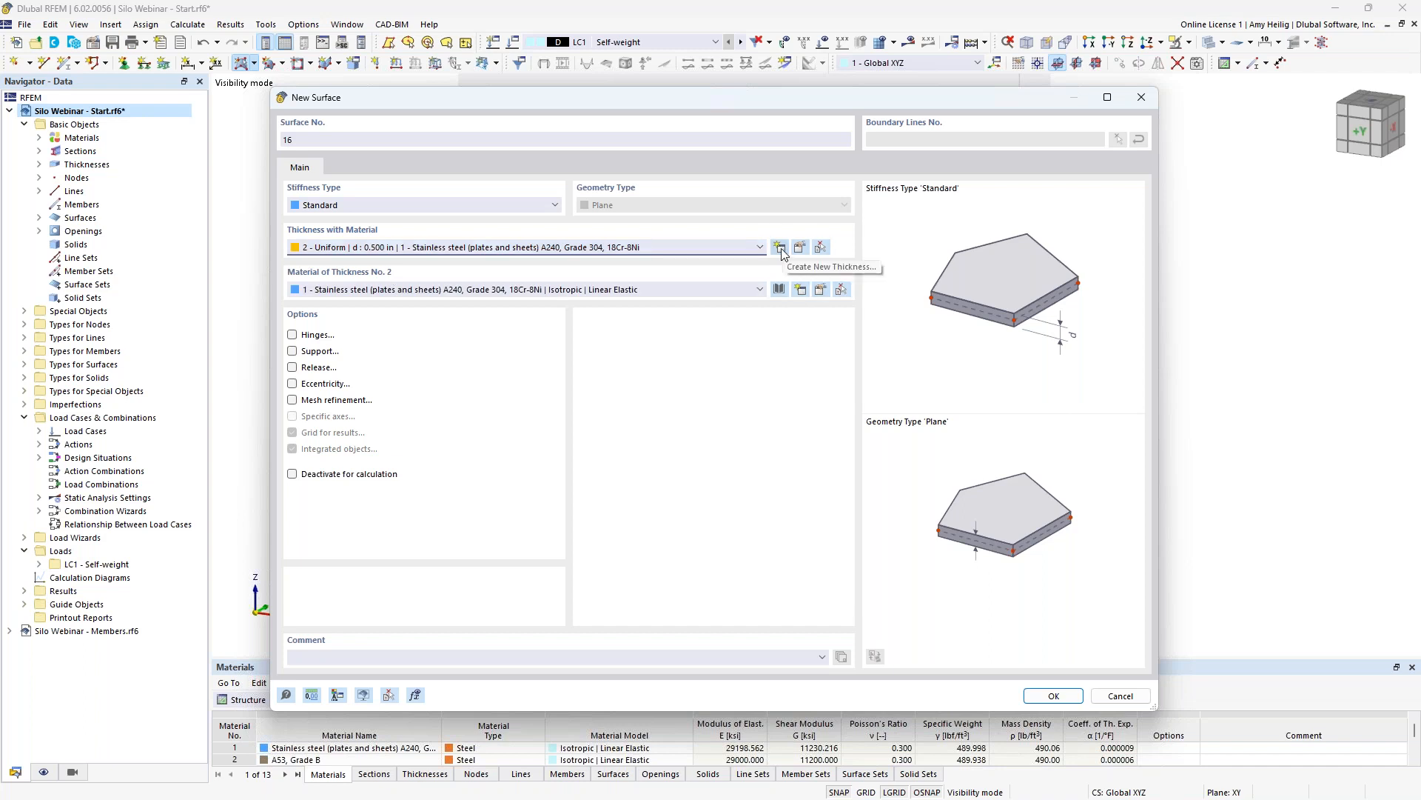
left_click(396, 292)
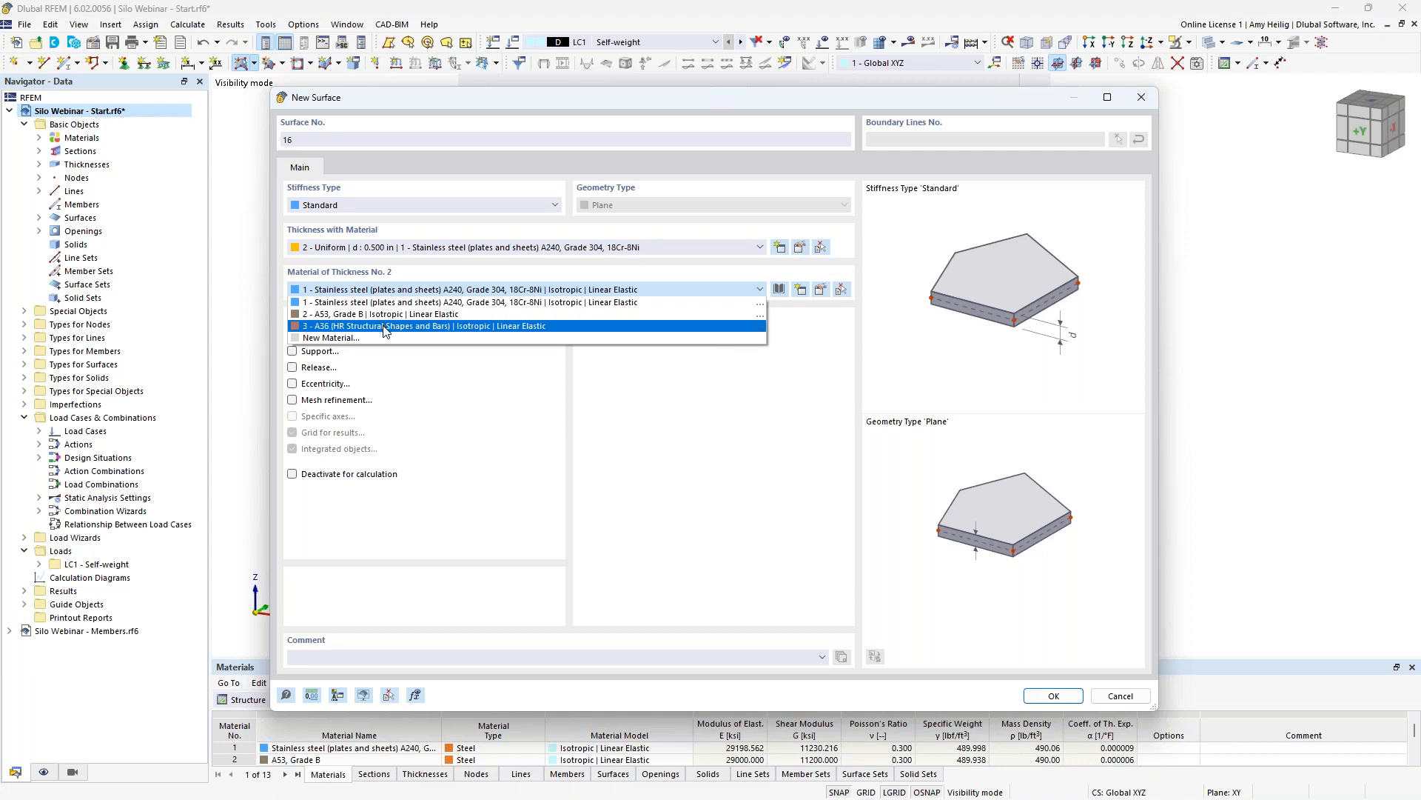
left_click(385, 328)
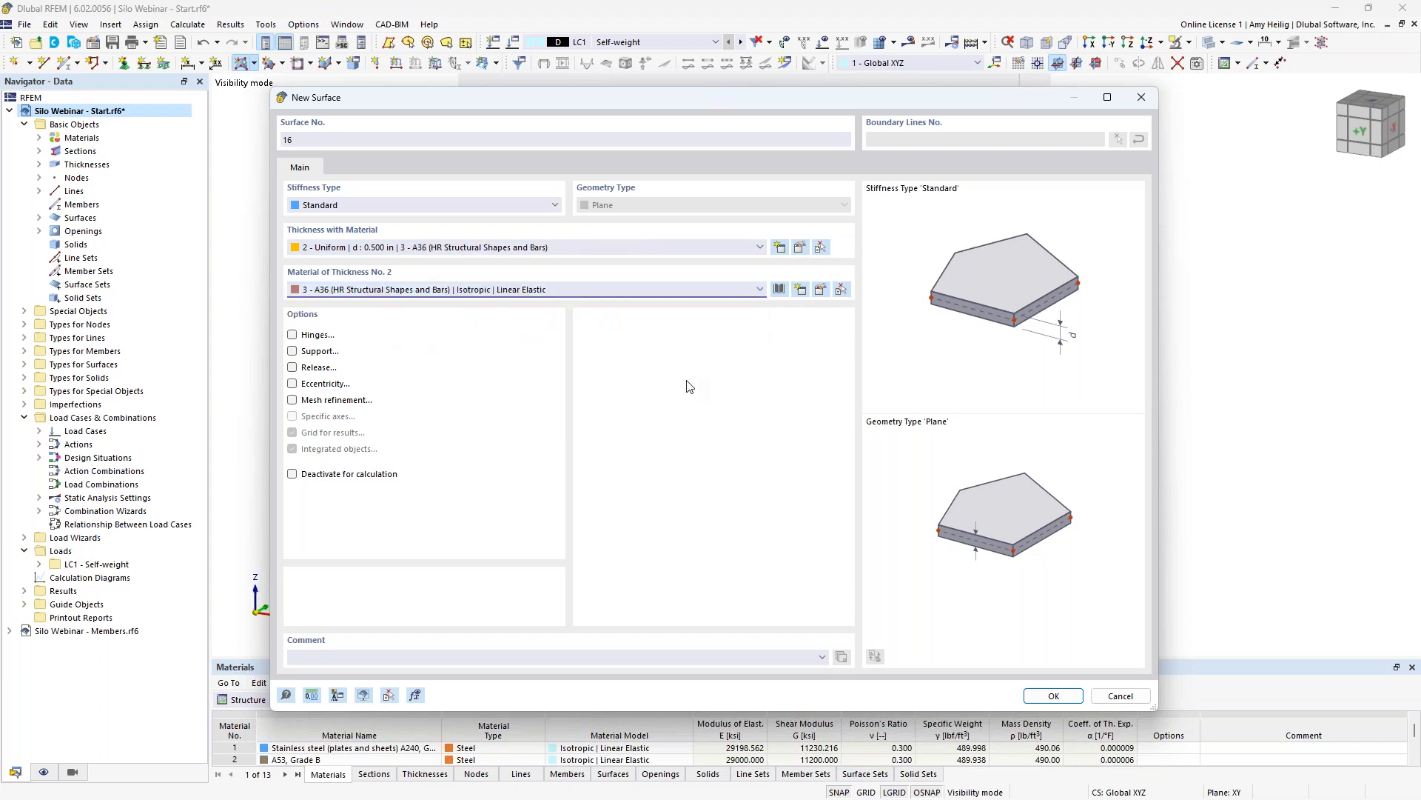
left_click(1051, 695)
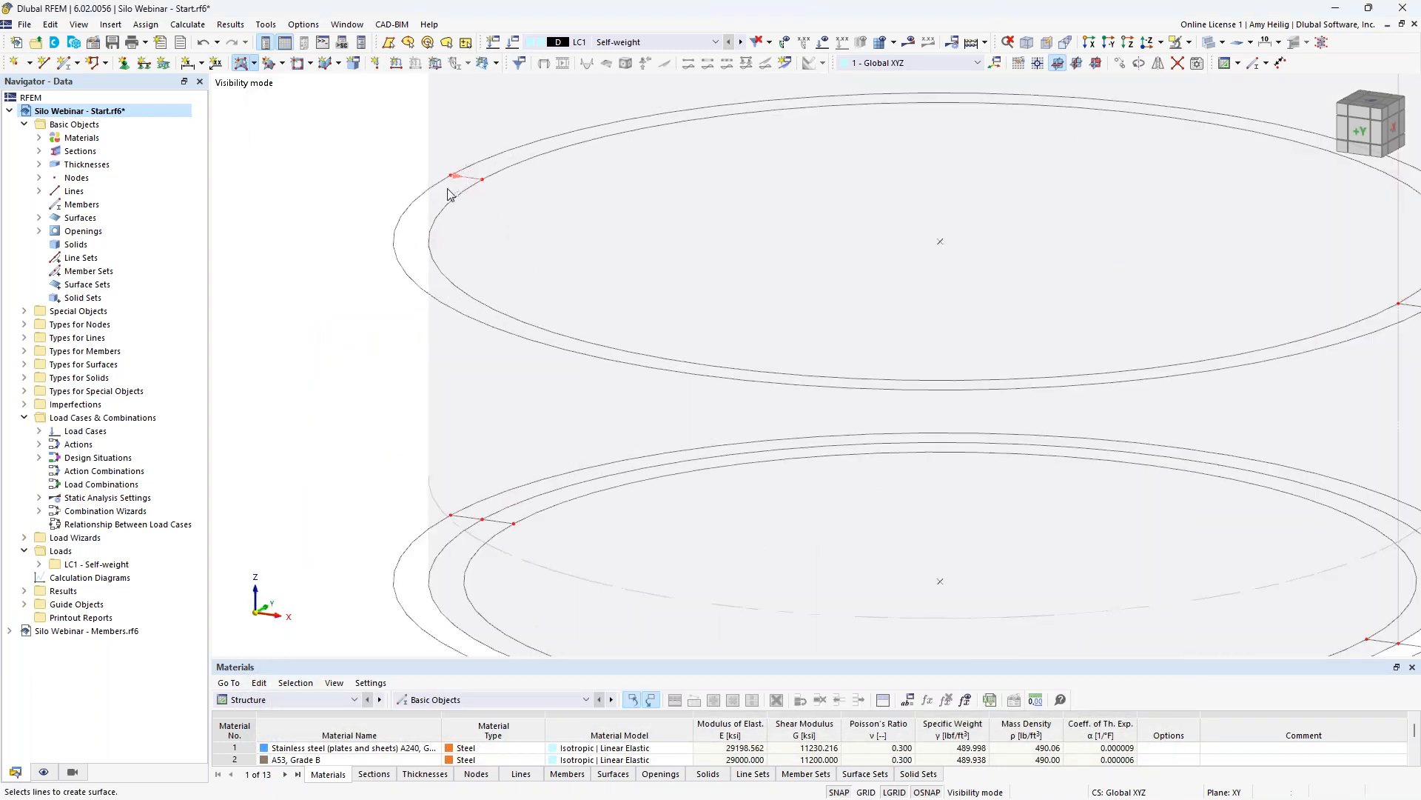
- Create plate surfaces between the original and outer arcs on both halves of the upper ring
left_click(460, 195)
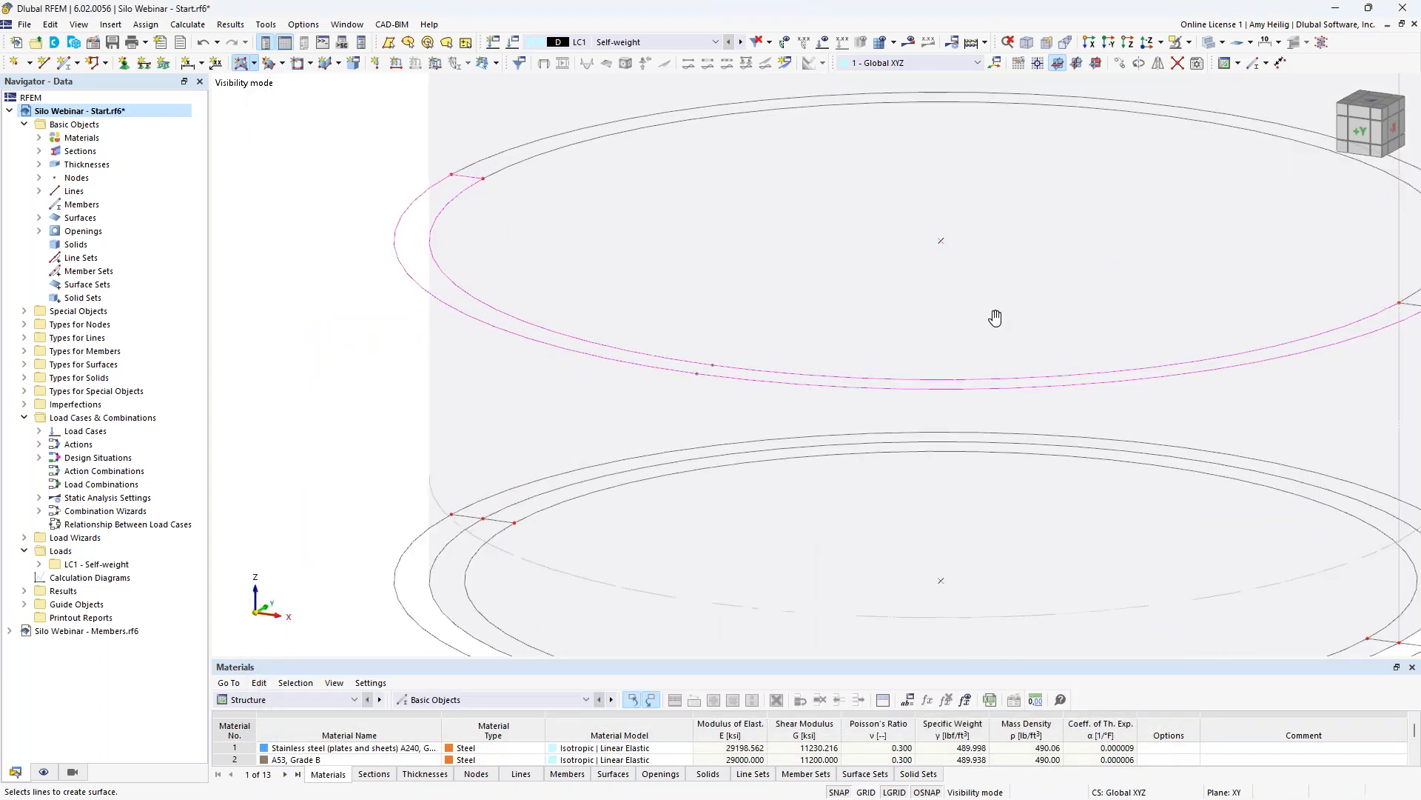
middle_click_drag(998, 322, 838, 293)
left_click(1247, 278)
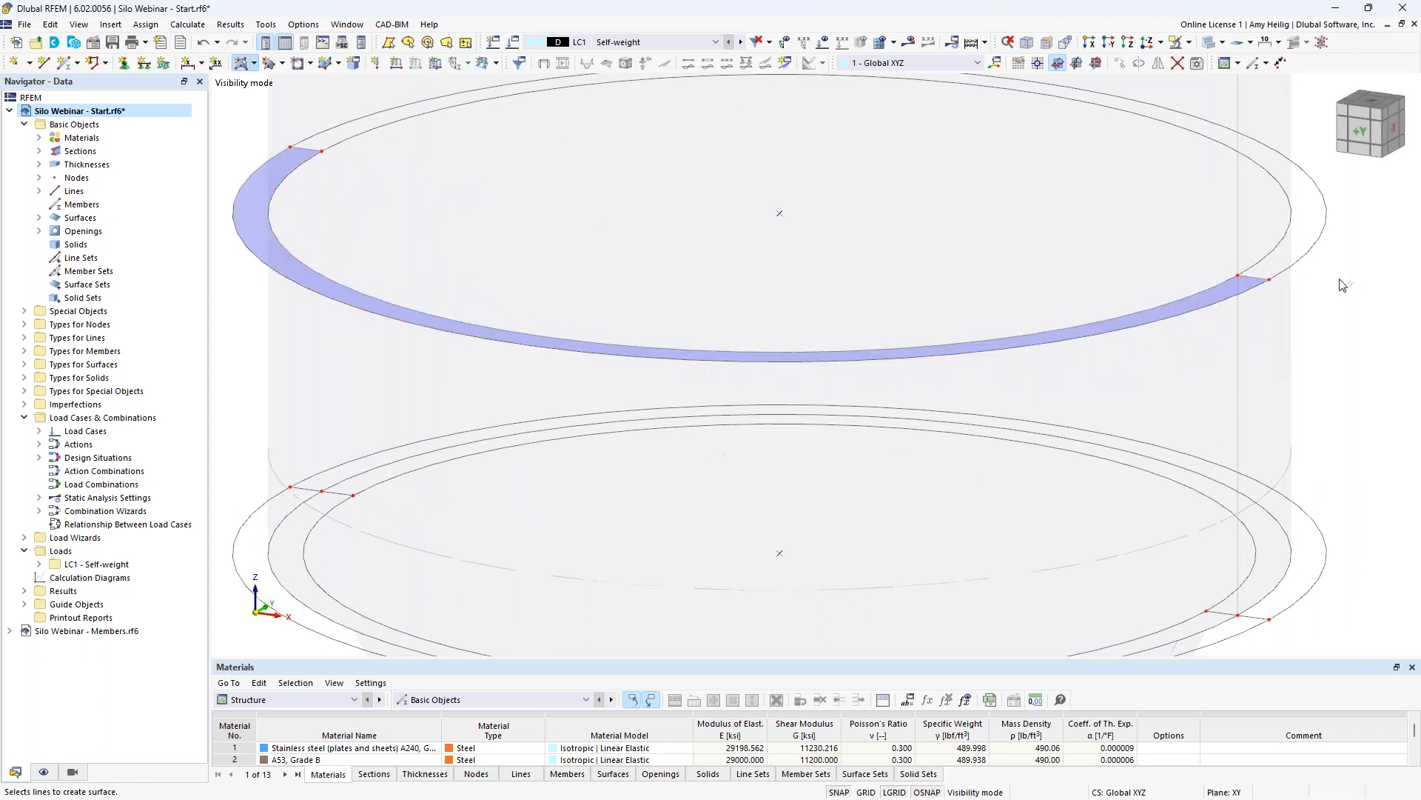
left_click(1114, 96)
left_click(1247, 278)
scroll(984, 292, "down", 4)
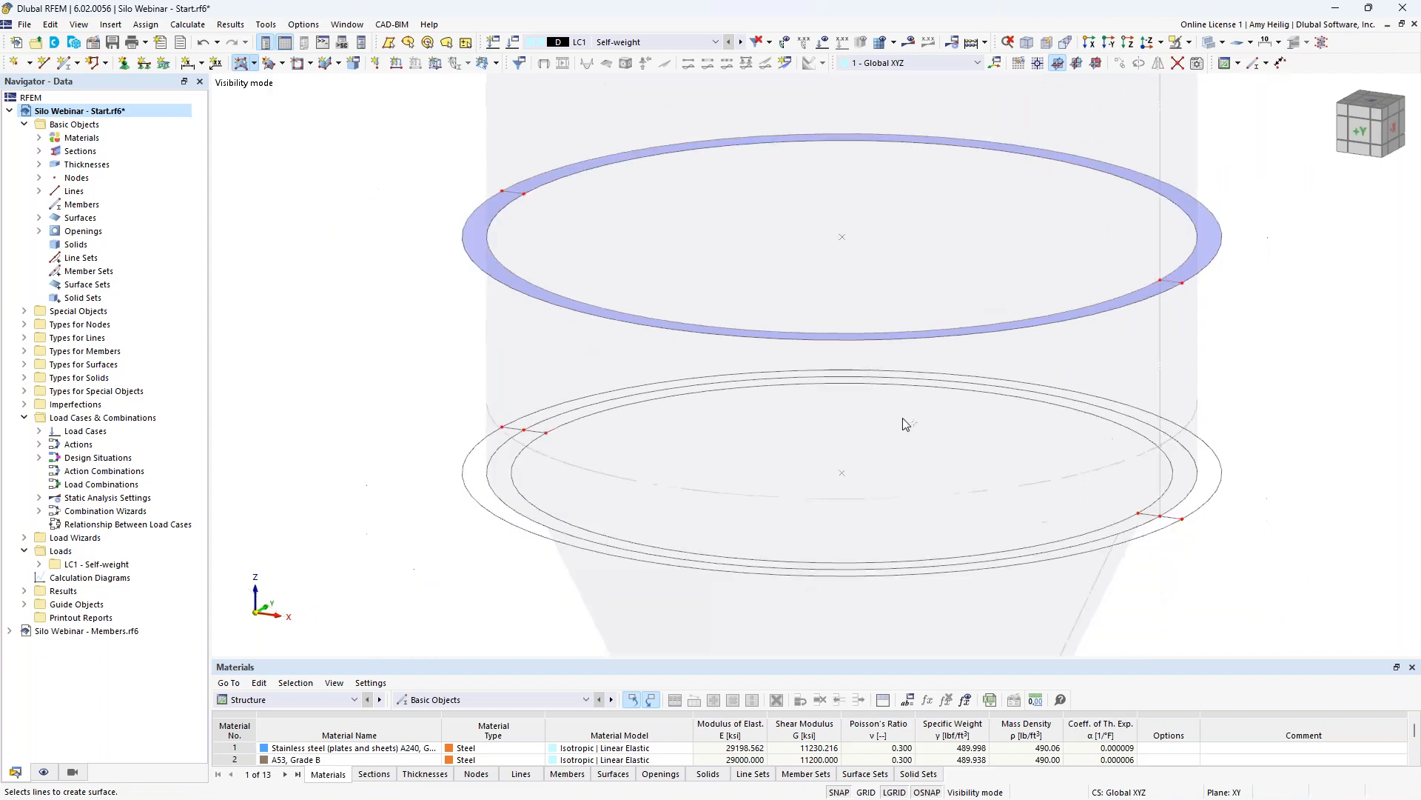
- Create plate surfaces in the inner and outer bands on both halves of the bottom ring and finish the surface command
scroll(481, 381, "up", 1)
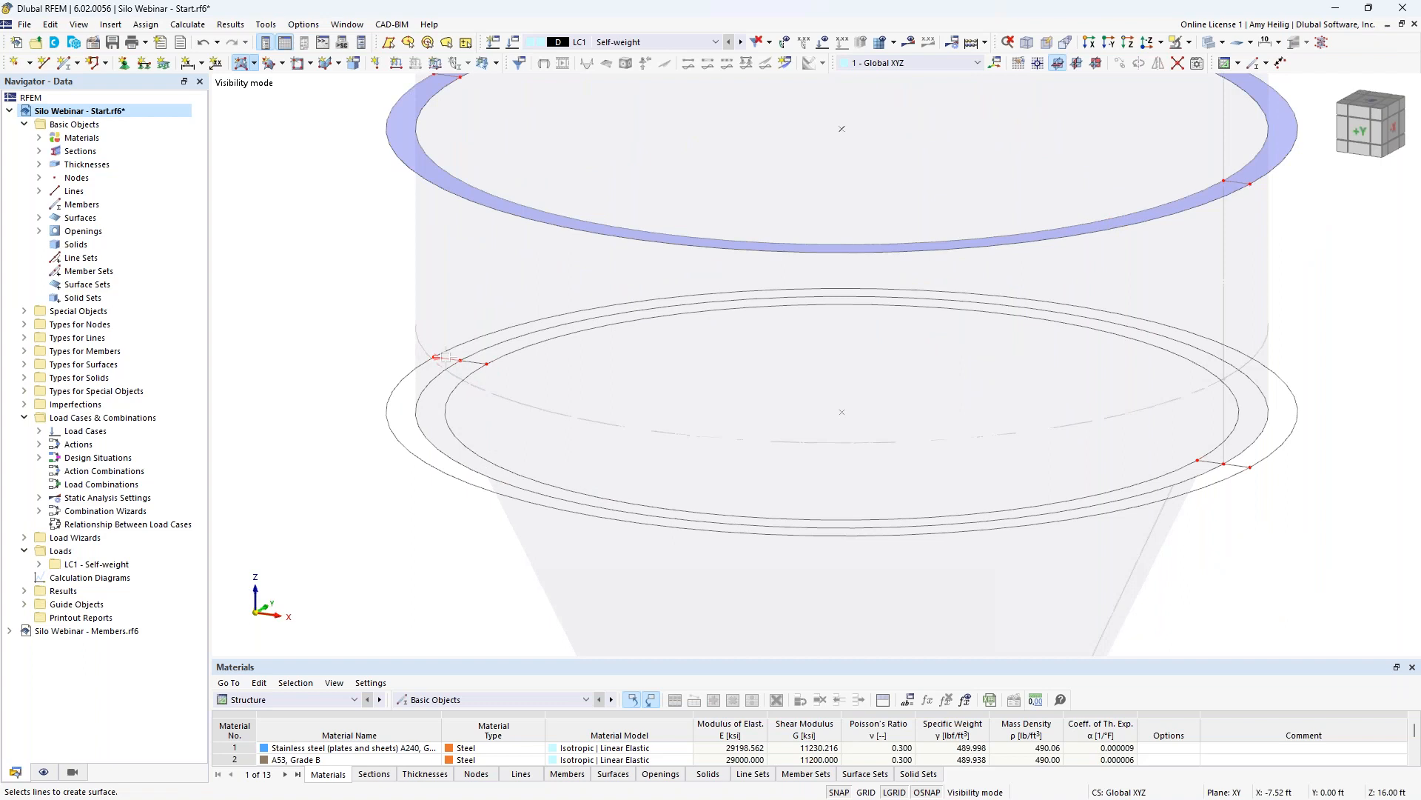
left_click(472, 373)
left_click(406, 375)
left_click(1227, 464)
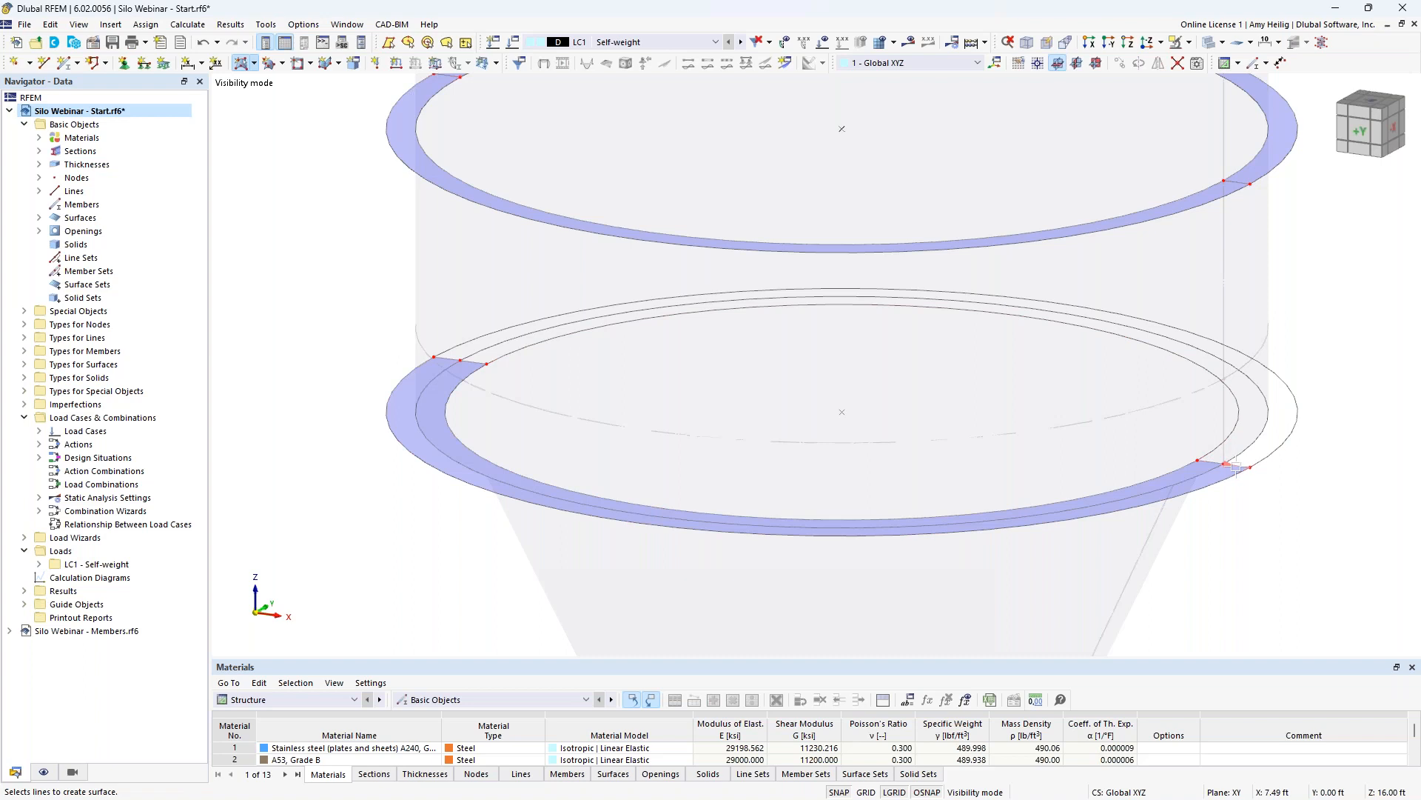
left_click(1217, 444)
left_click(1275, 451)
left_click(443, 361)
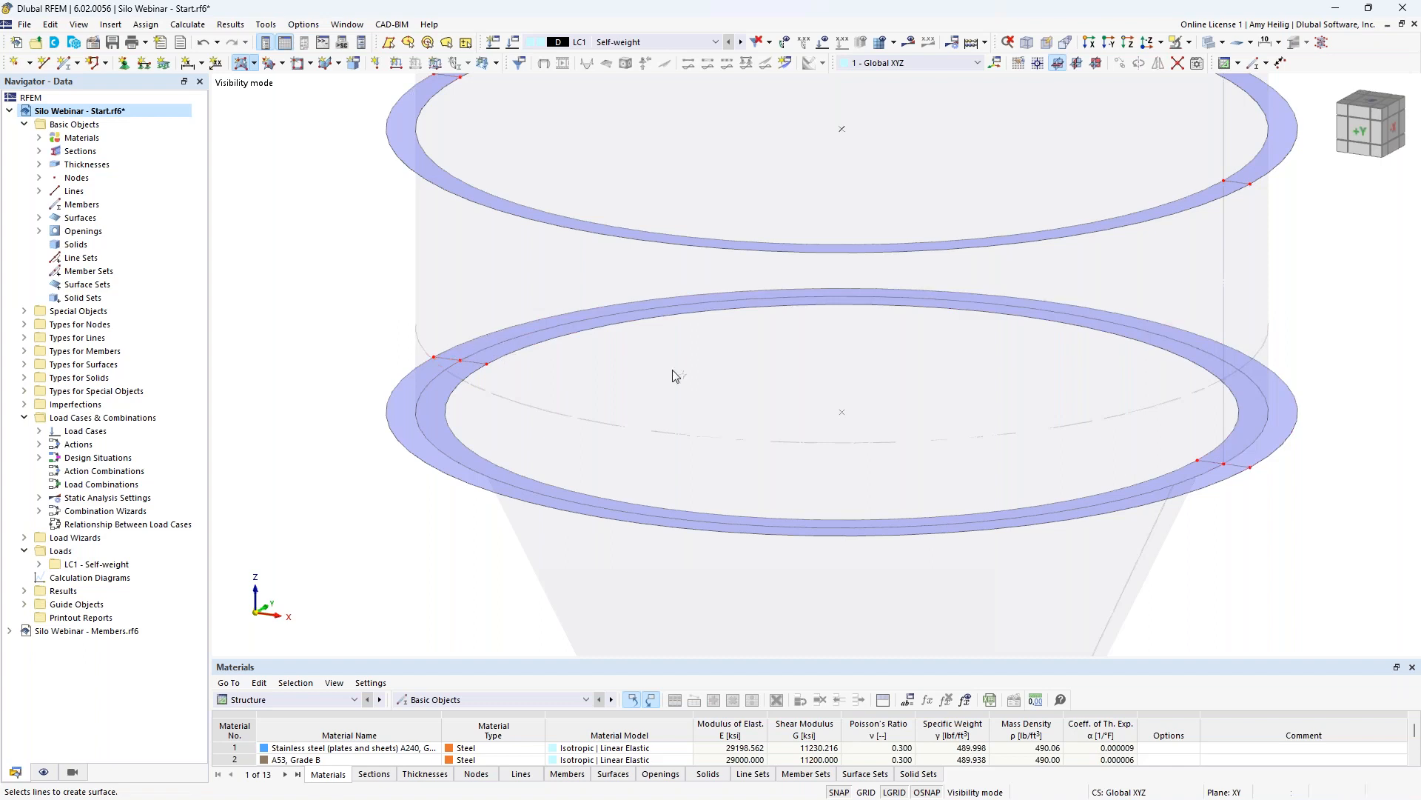
scroll(641, 400, "down", 3)
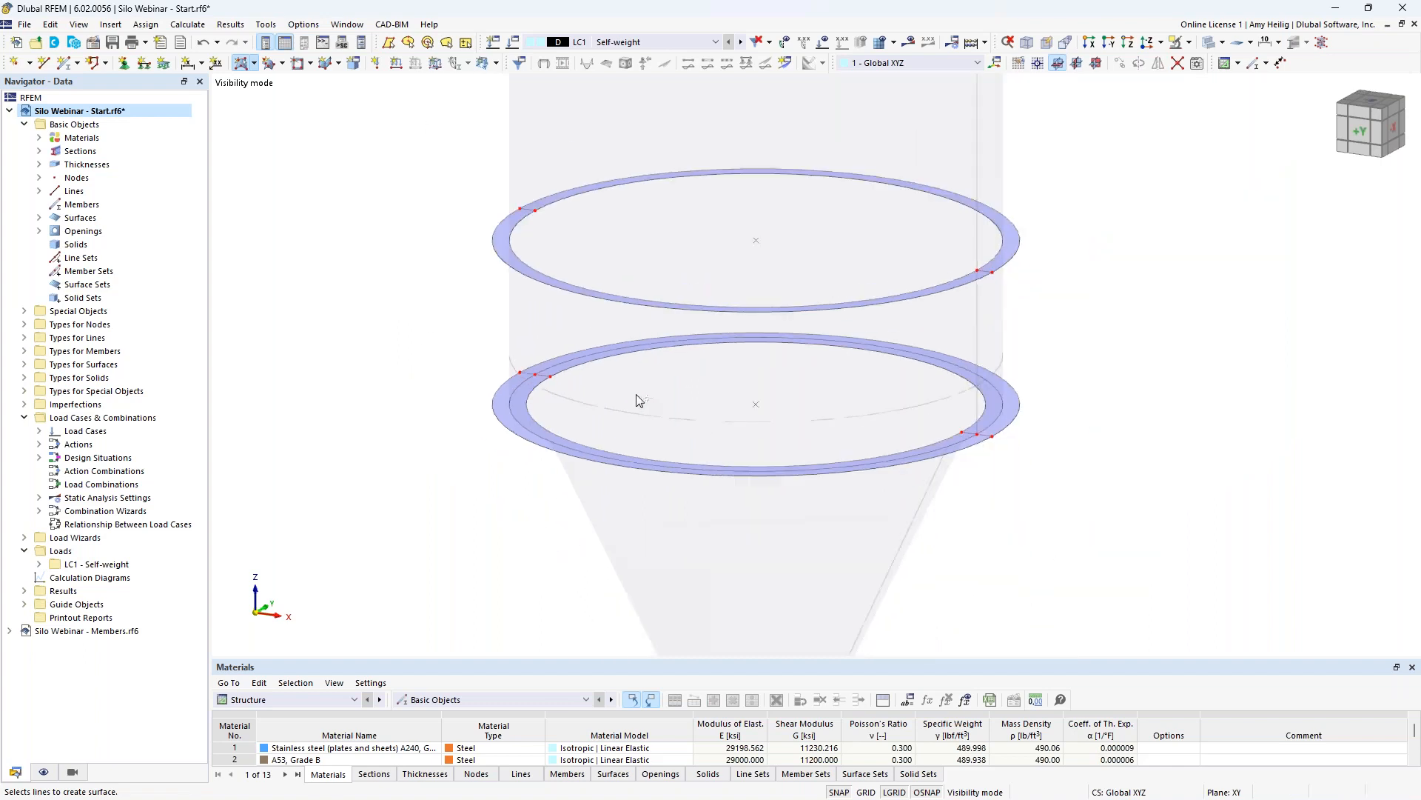
key("Escape")
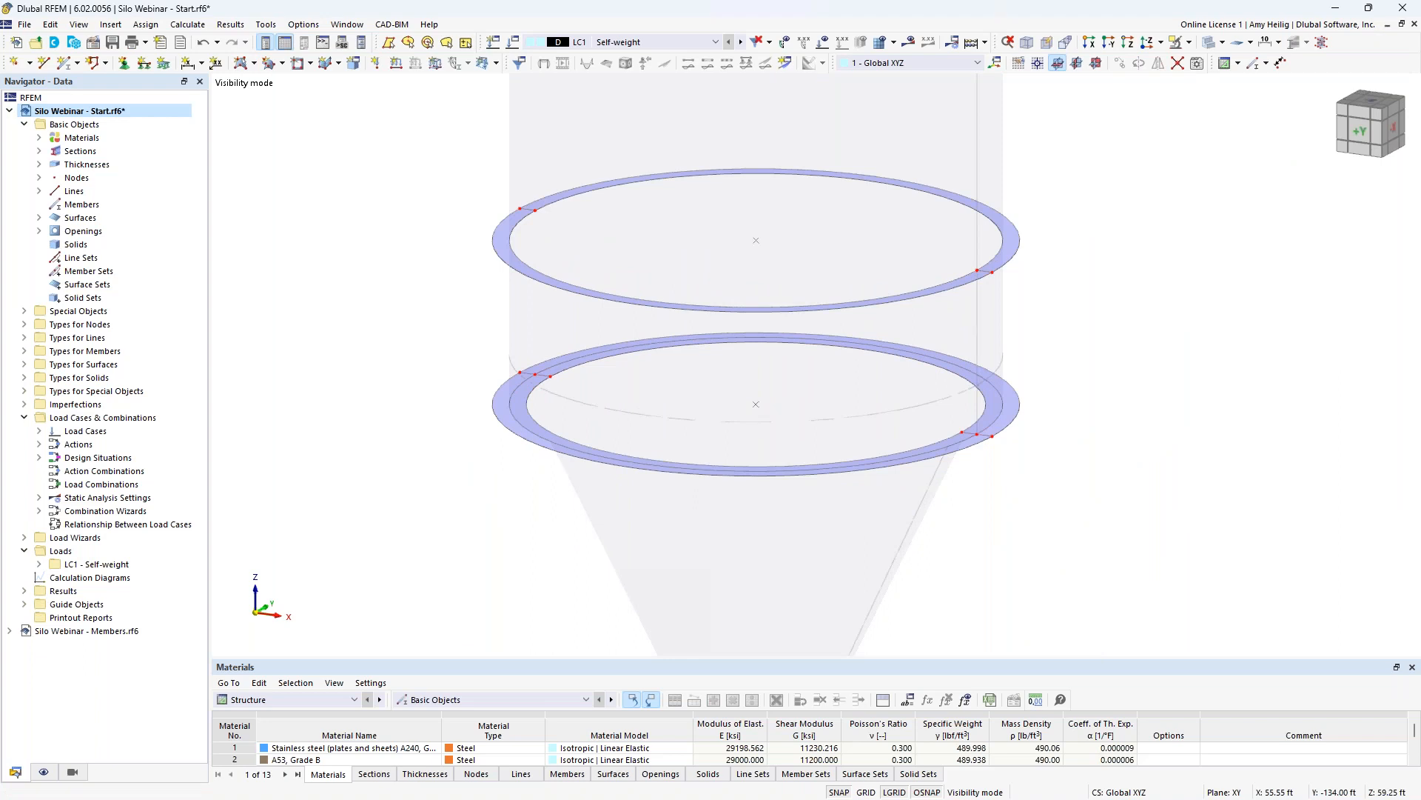
- Examine the member types and section settings offered for a new member, and close the dialog without creating one
scroll(422, 352, "down", 2)
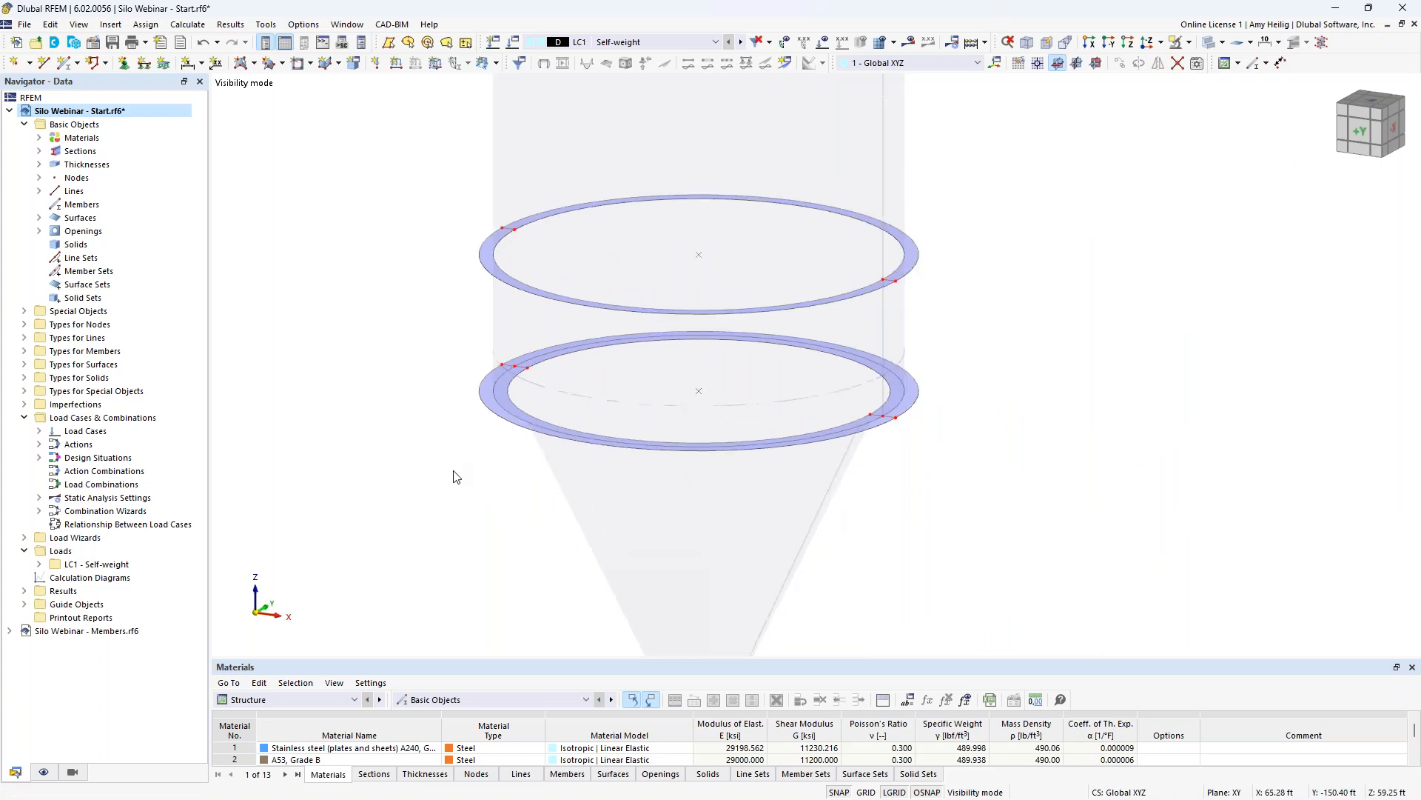
scroll(455, 474, "down", 2)
middle_click_drag(492, 448, 563, 361)
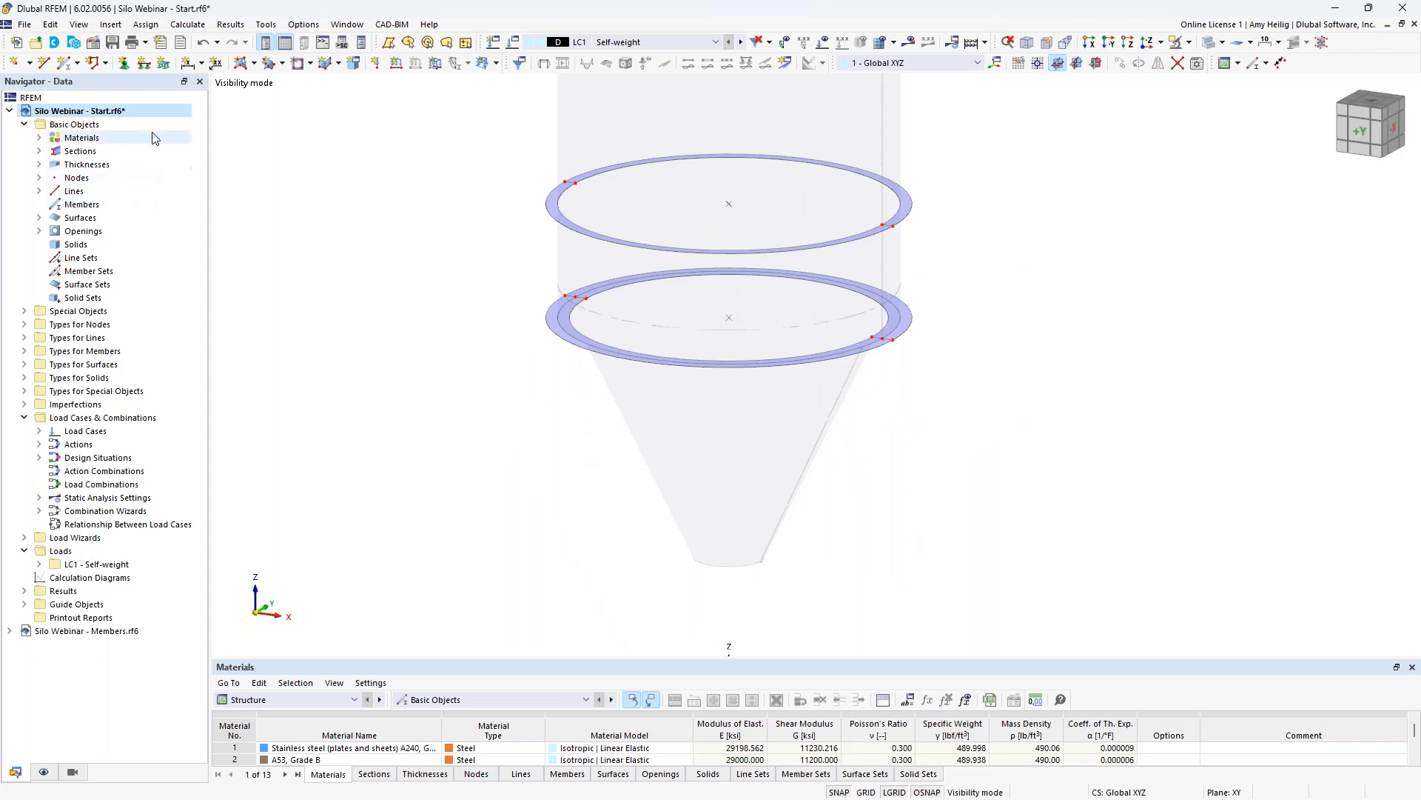
left_click(65, 65)
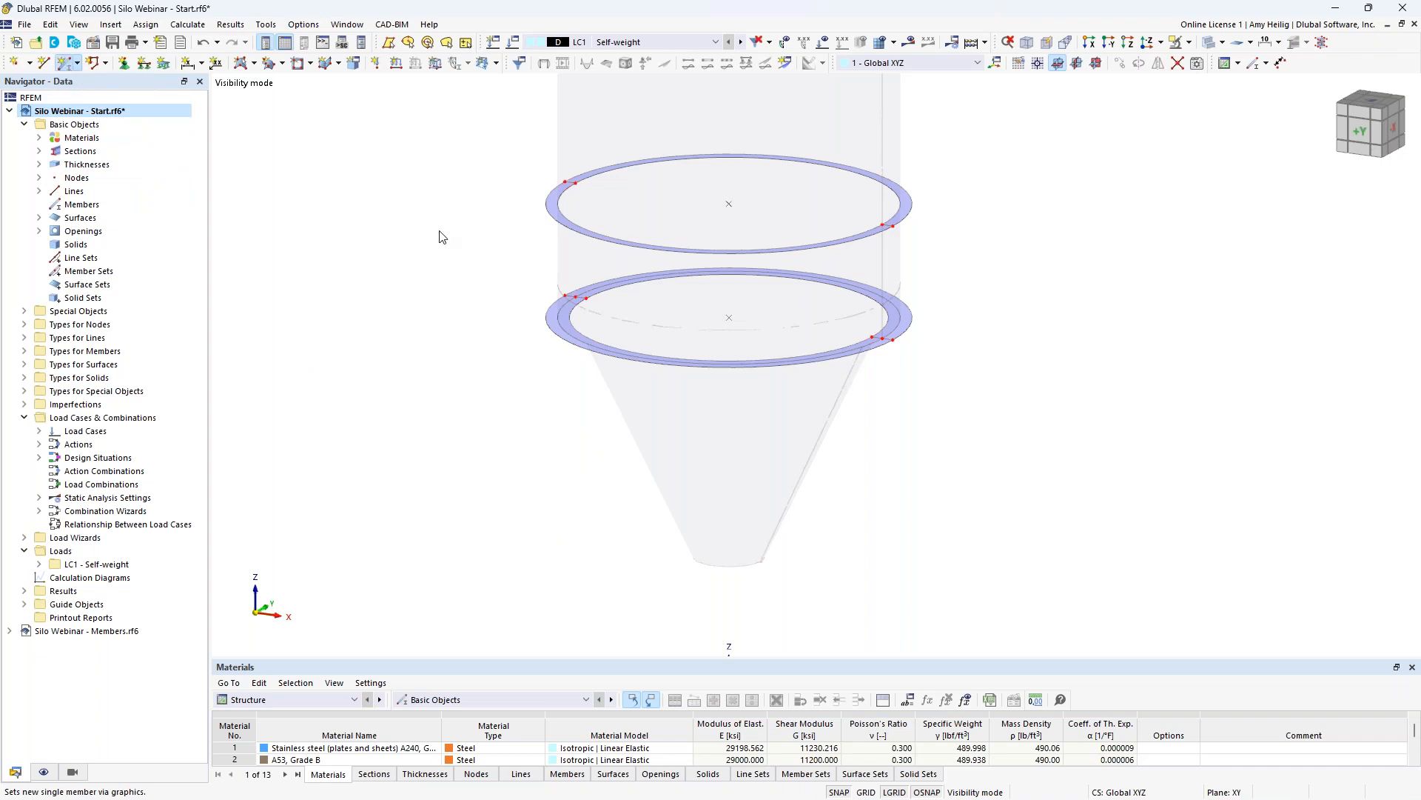
left_click(376, 210)
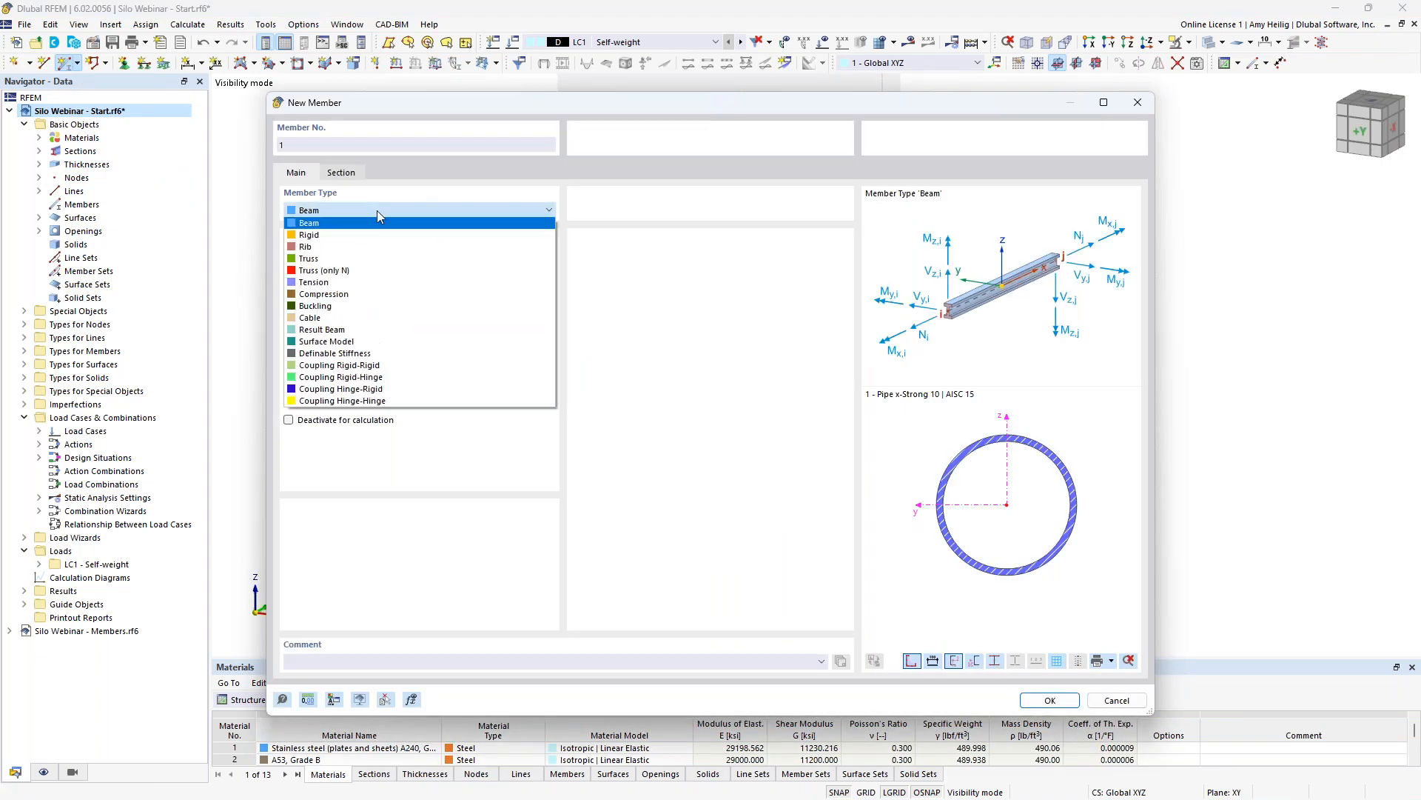
left_click(376, 211)
left_click(352, 173)
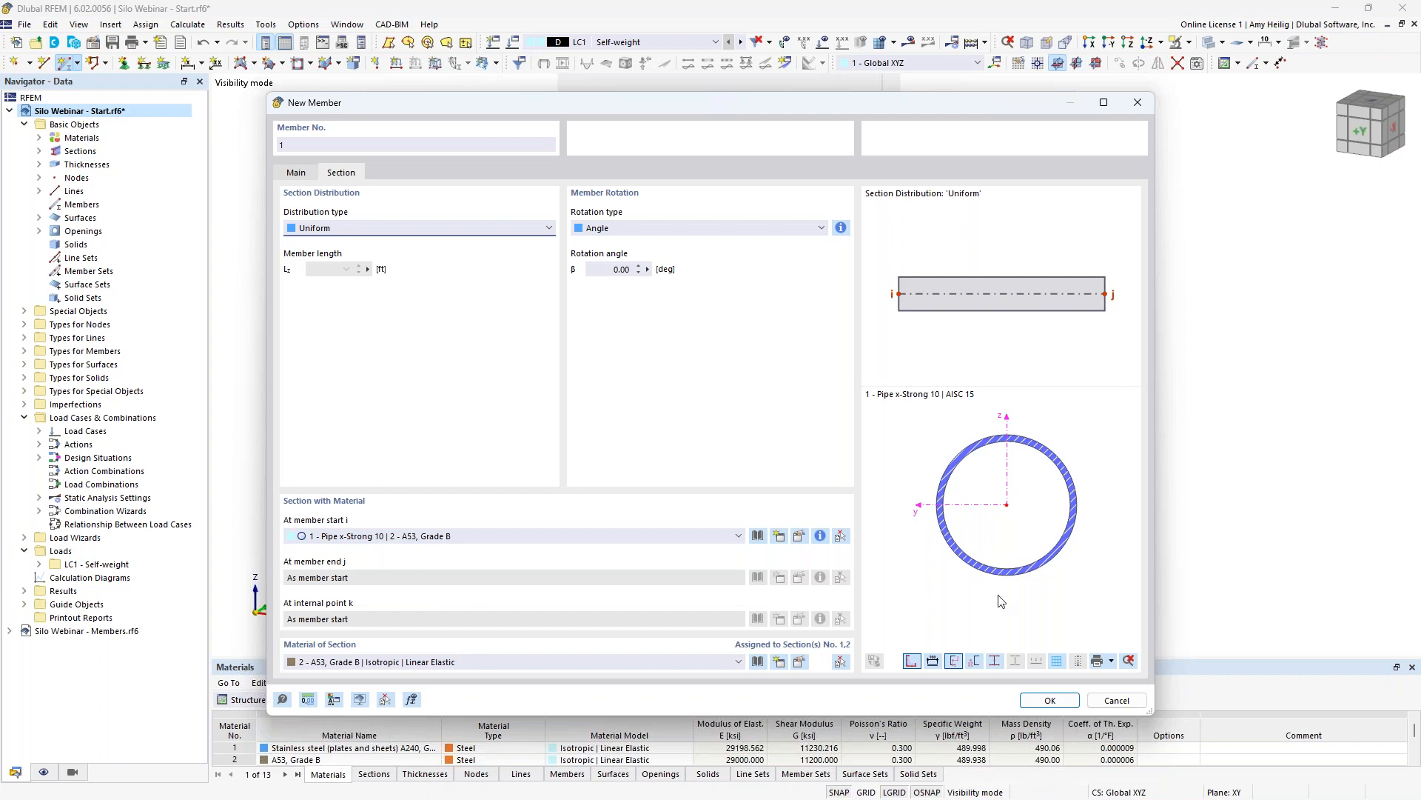
left_click(1115, 700)
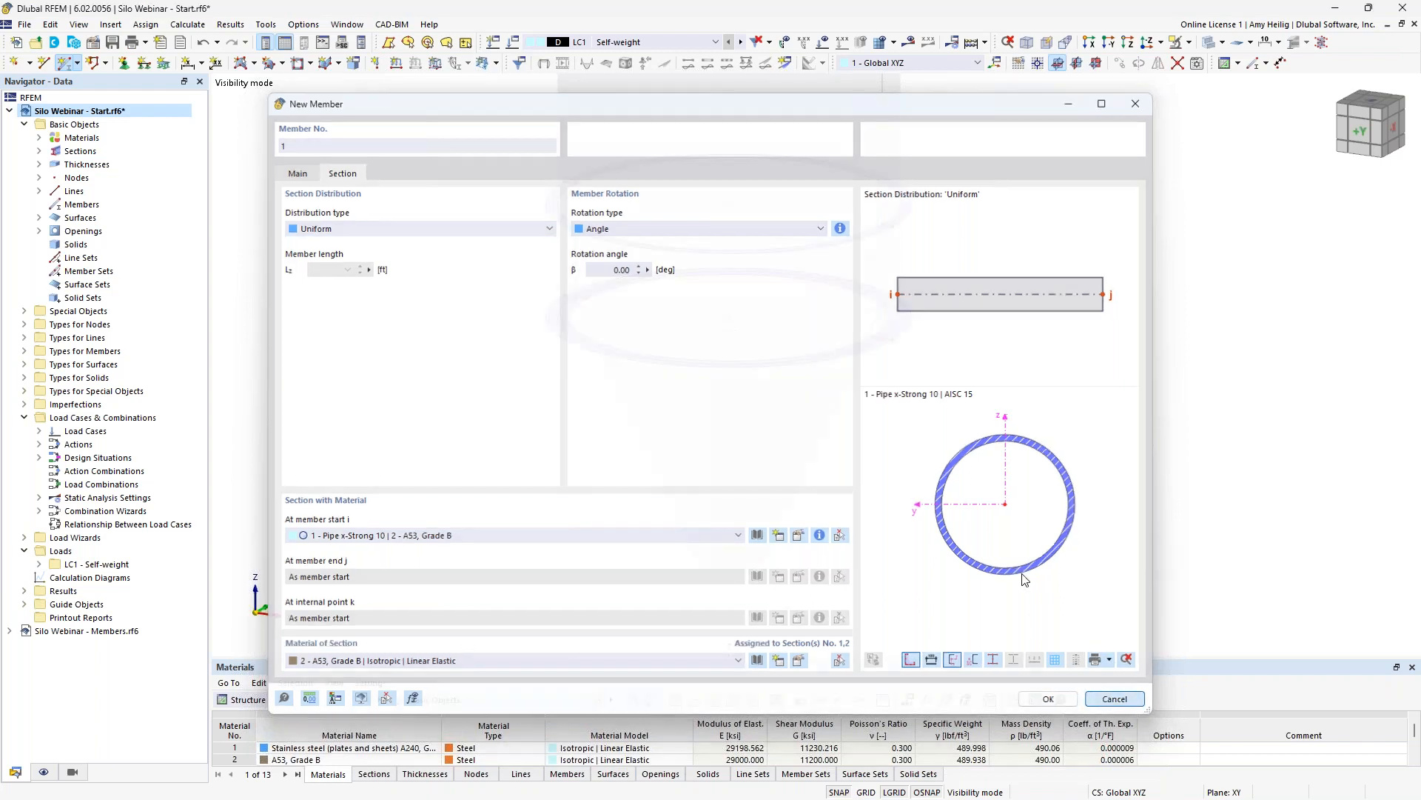
- Switch to the open model Silo Webinar - Members.rf6 and view its supporting columns and bracing
left_click(347, 25)
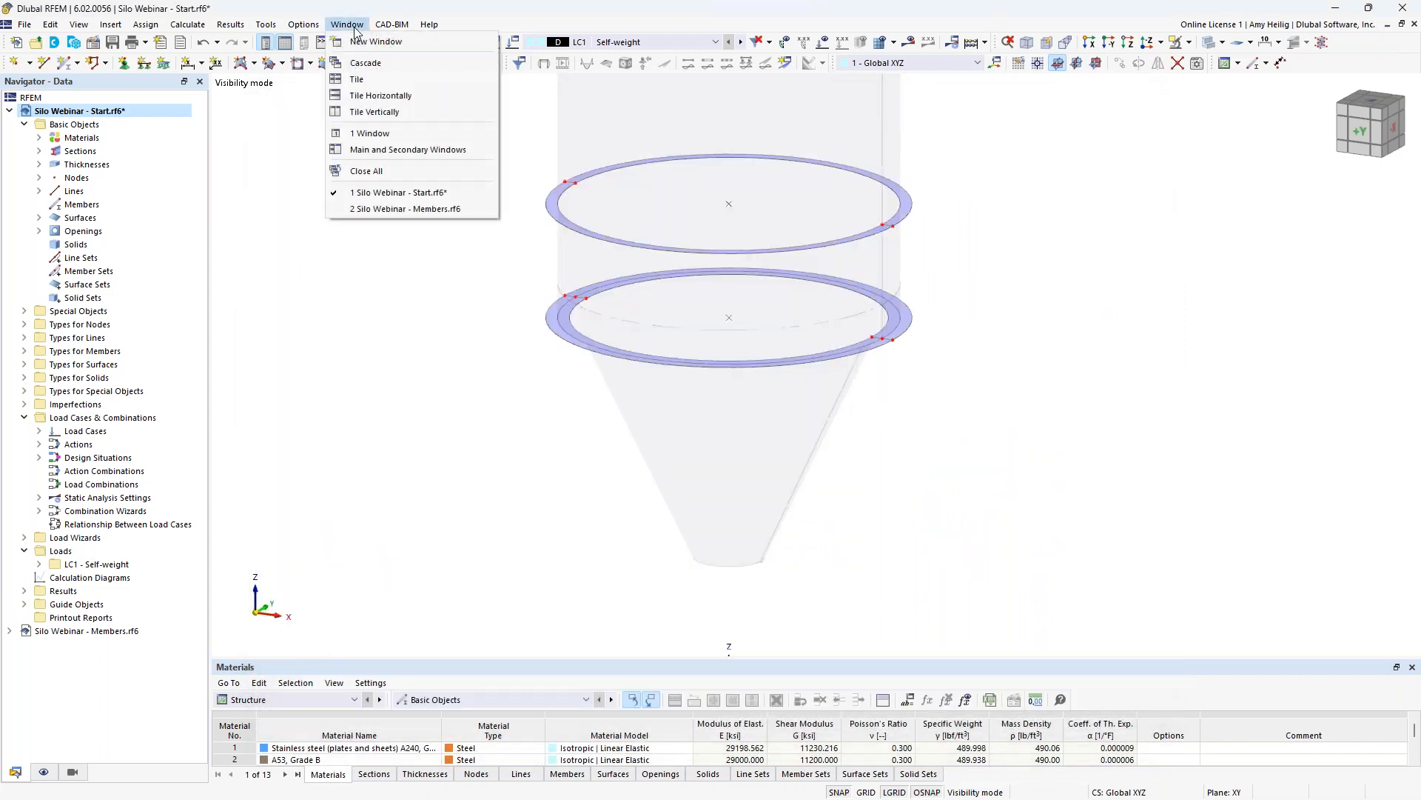
left_click(383, 210)
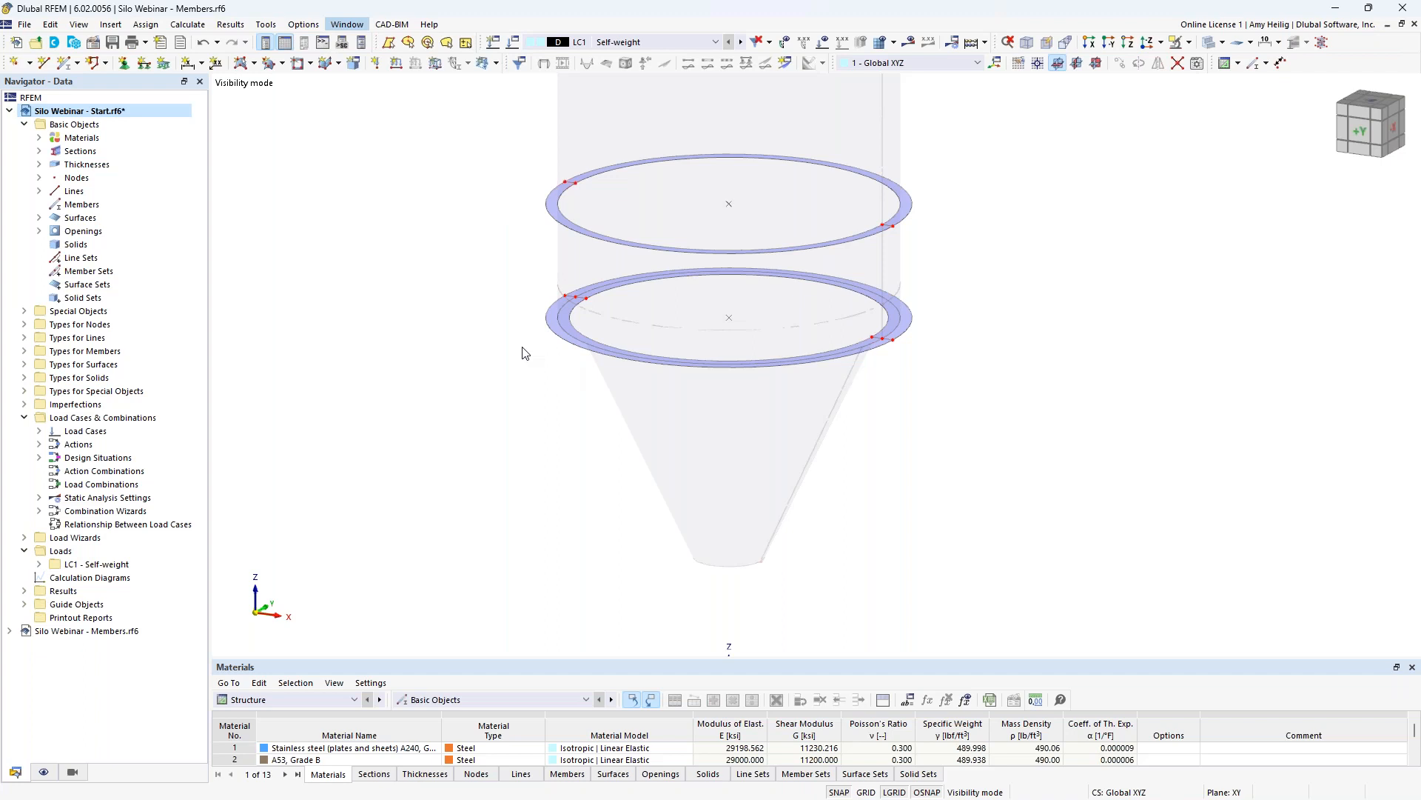
scroll(798, 560, "up", 5)
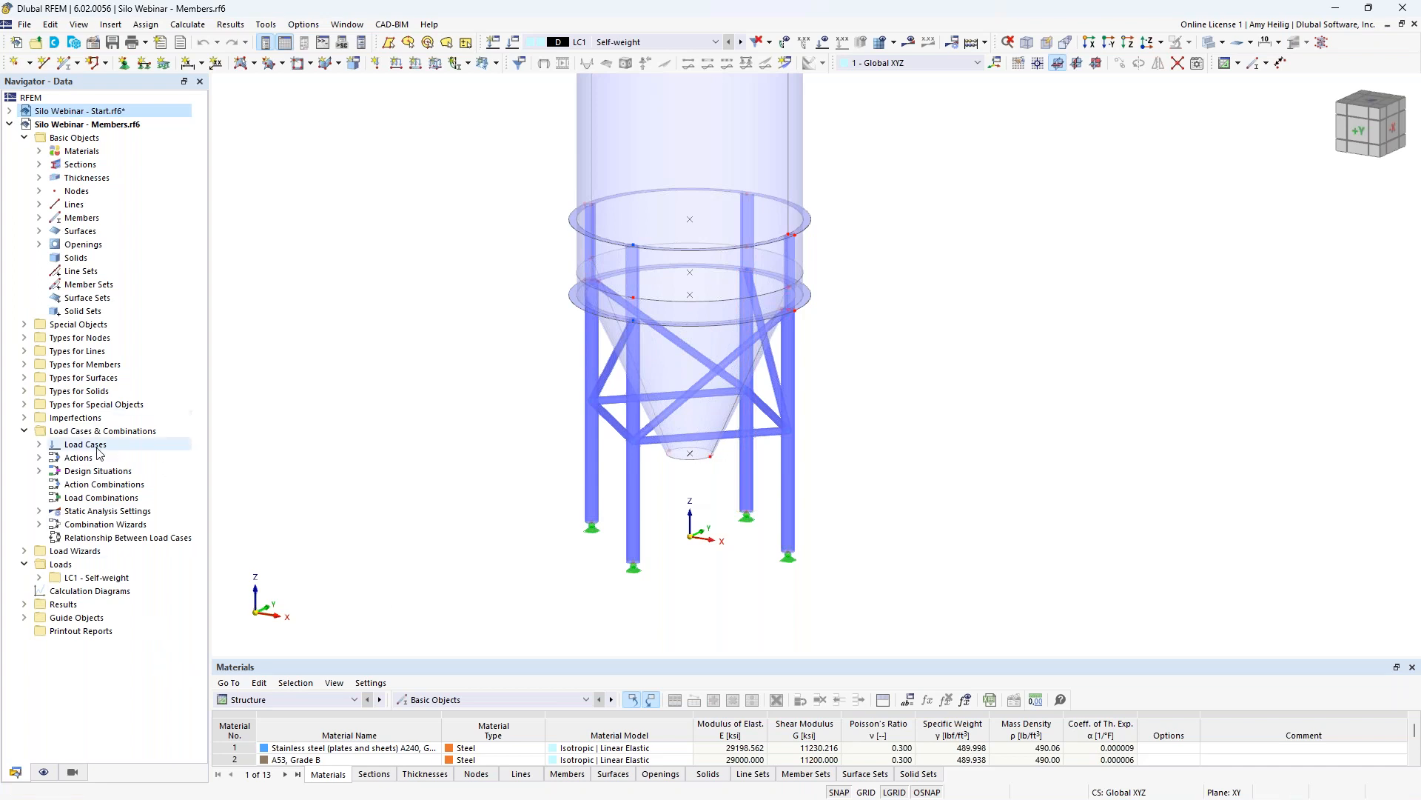
- Colour the rendered members by their section instead of by material and display properties
left_click(44, 771)
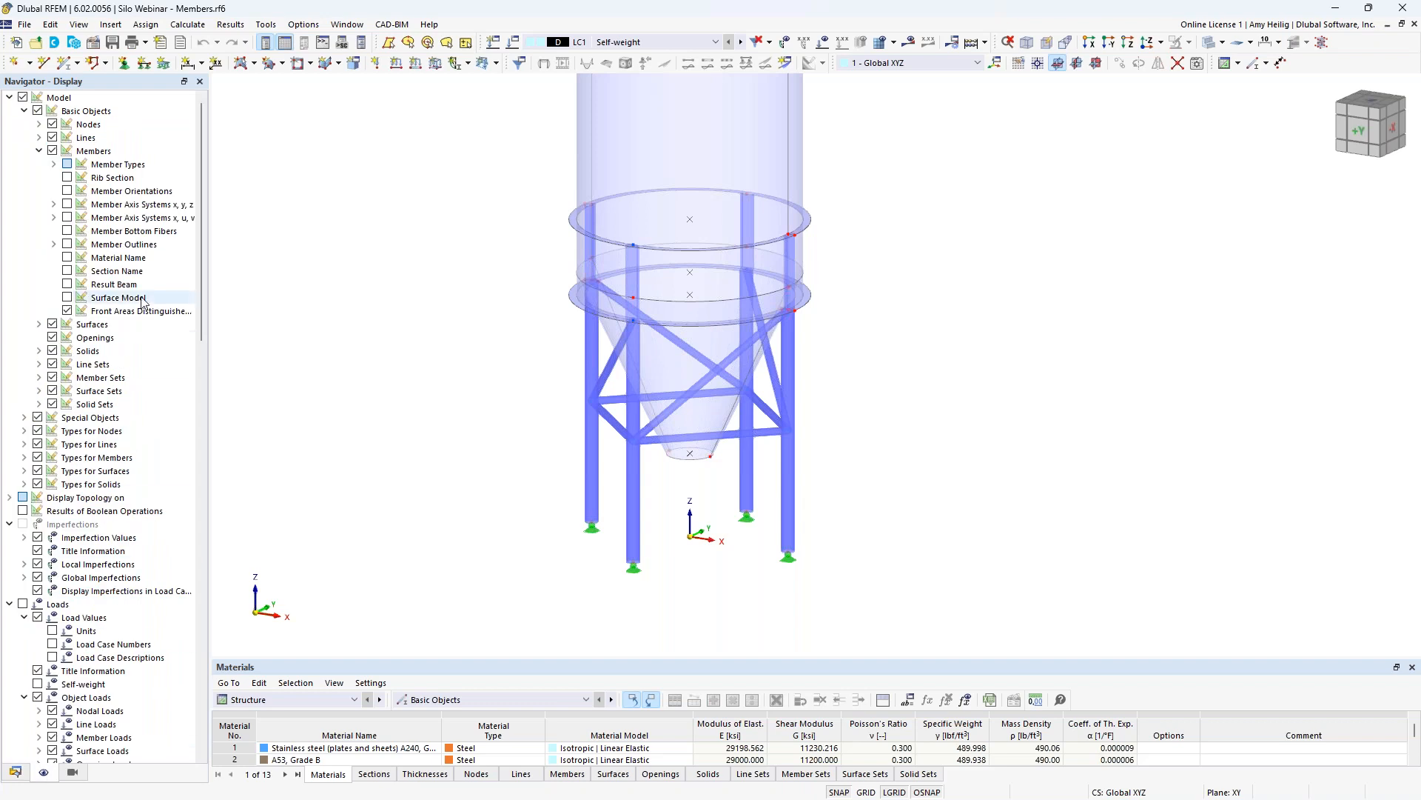
scroll(142, 300, "down", 20)
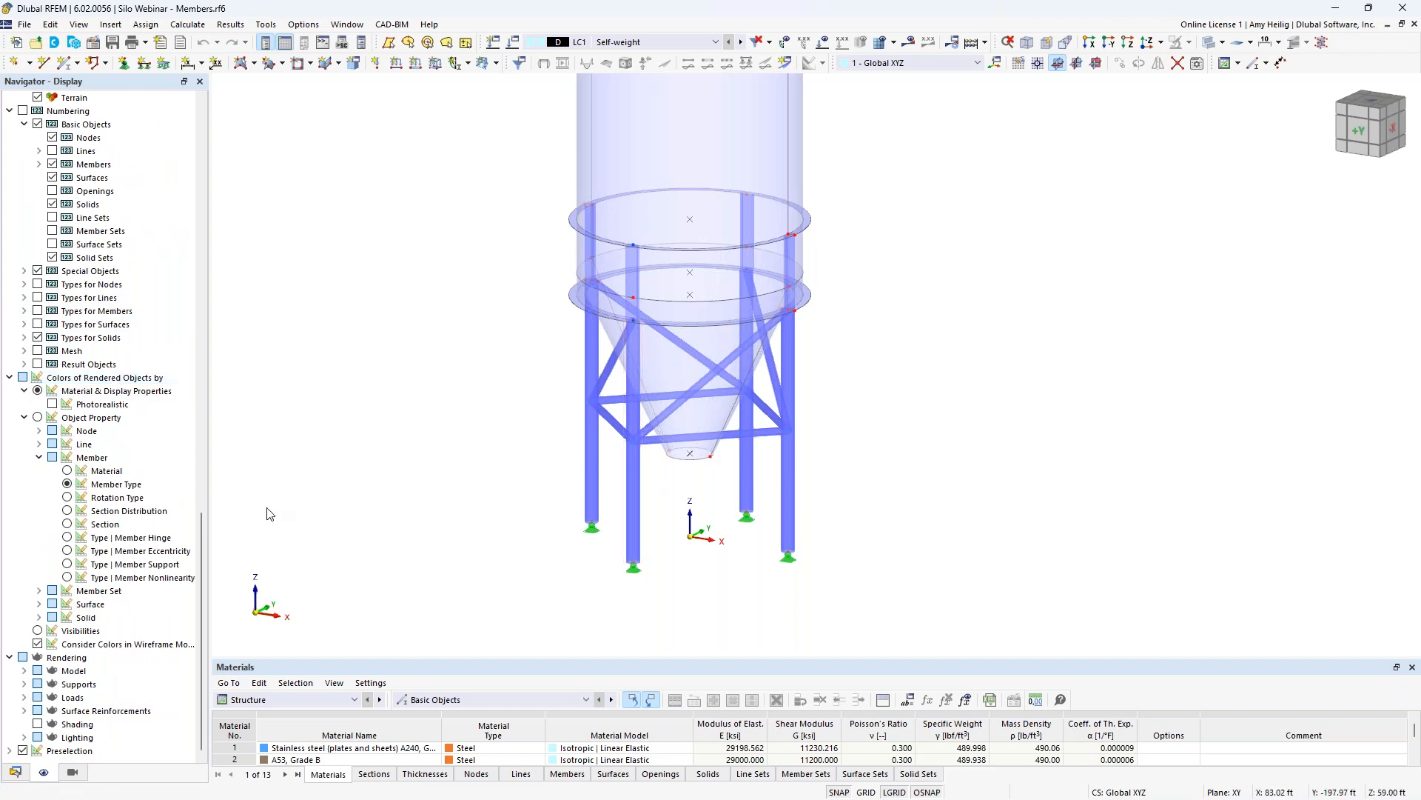
left_click(68, 524)
scroll(384, 450, "up", 3)
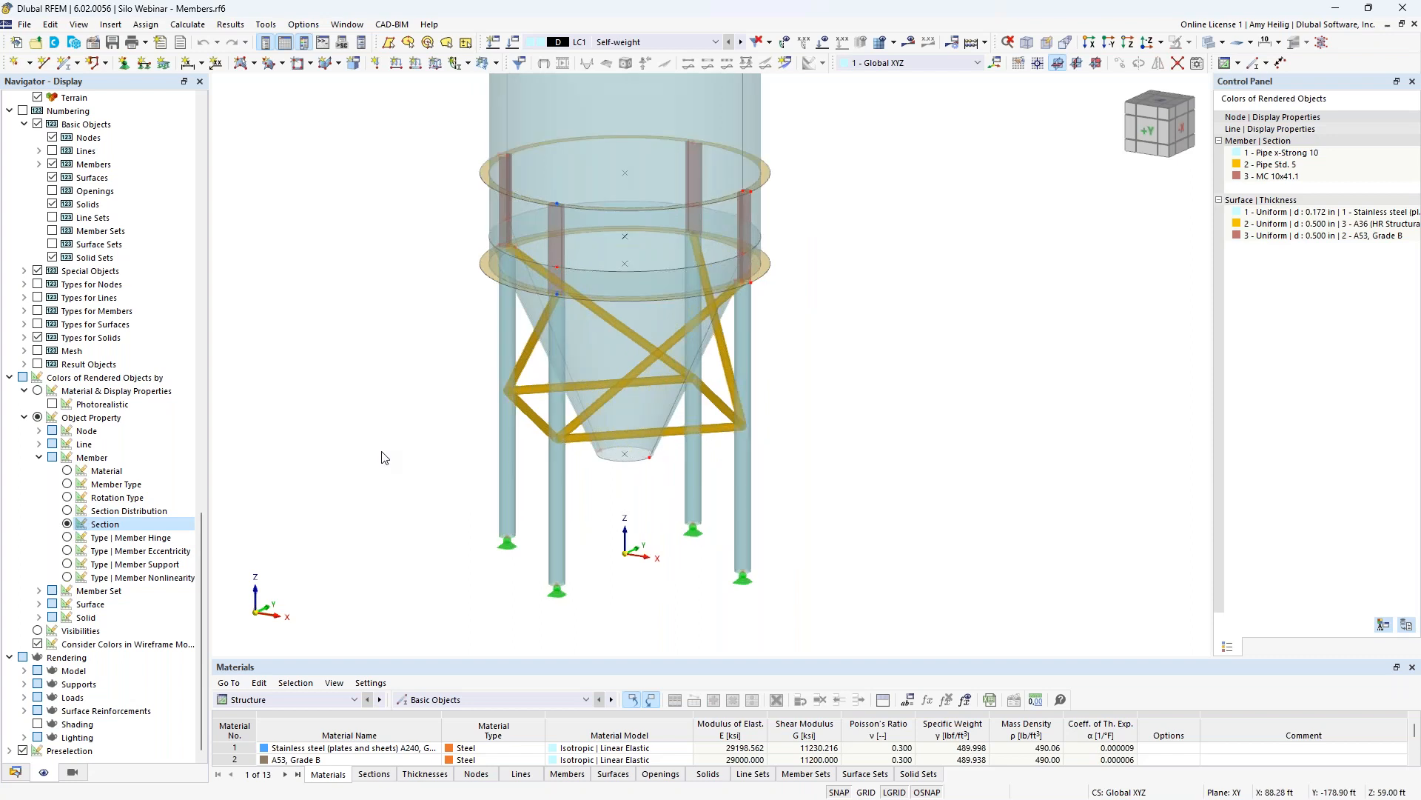
middle_click_drag(388, 442, 388, 439)
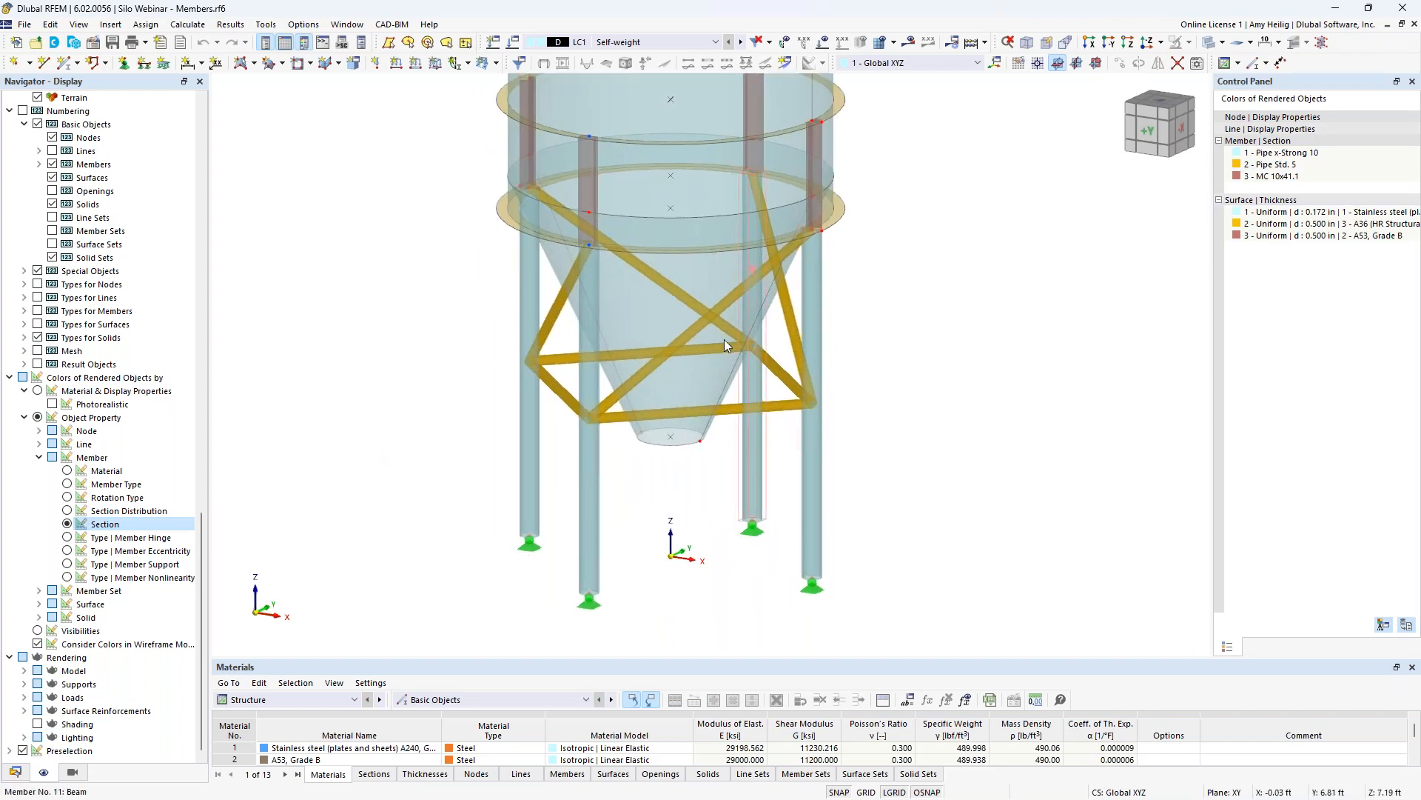
- Check the section and material of the supporting column on the +X side, close it unchanged, and examine the short members between the rings
double_click(811, 464)
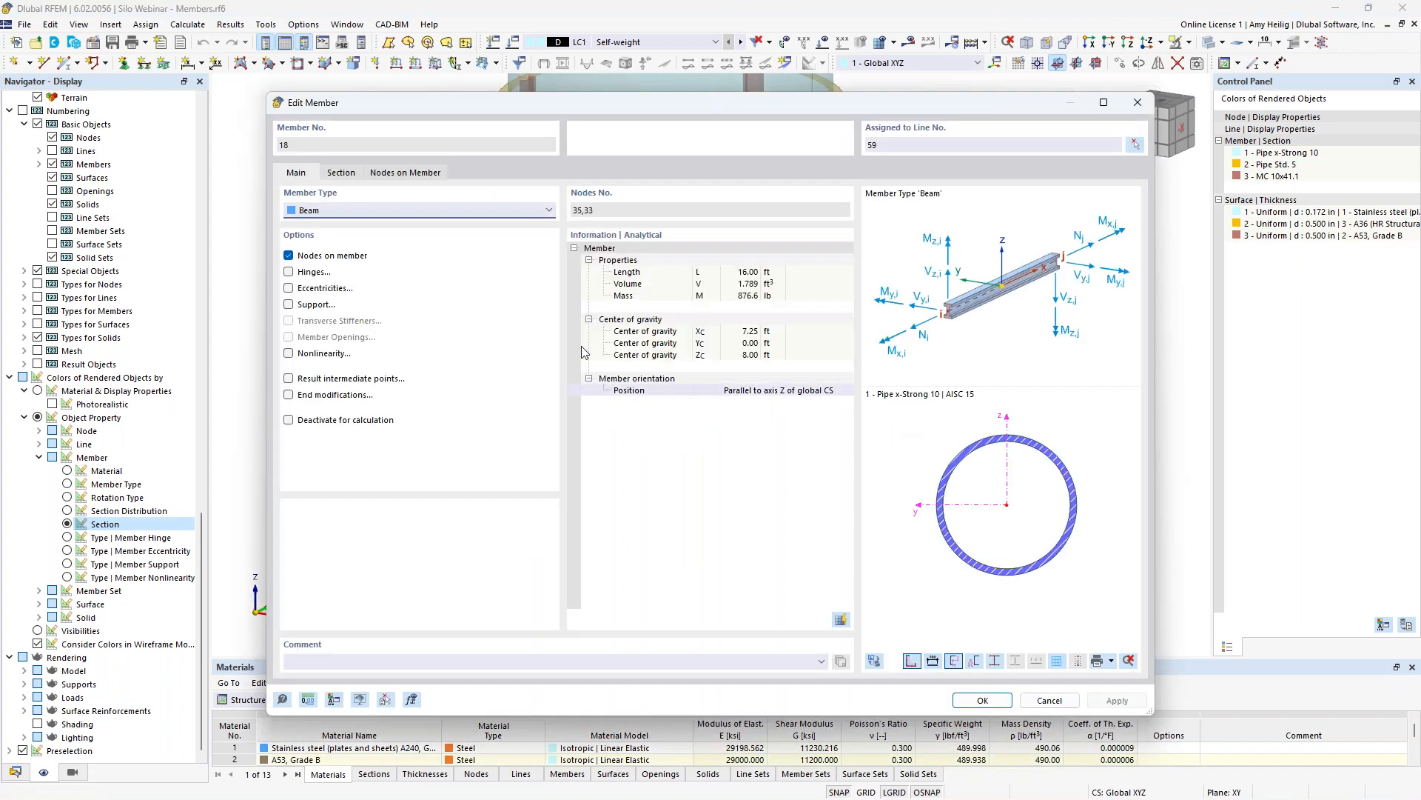
left_click(342, 174)
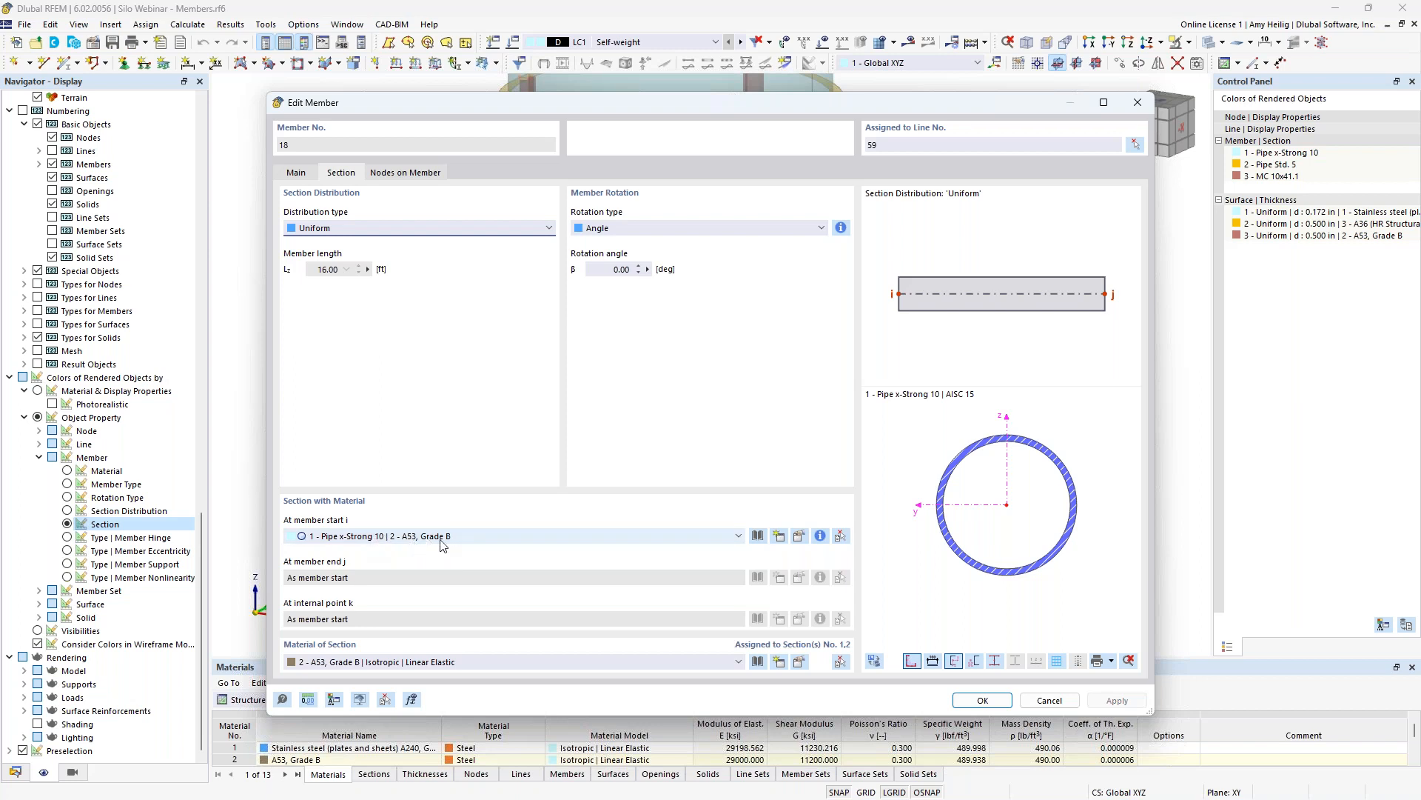
left_click(1050, 699)
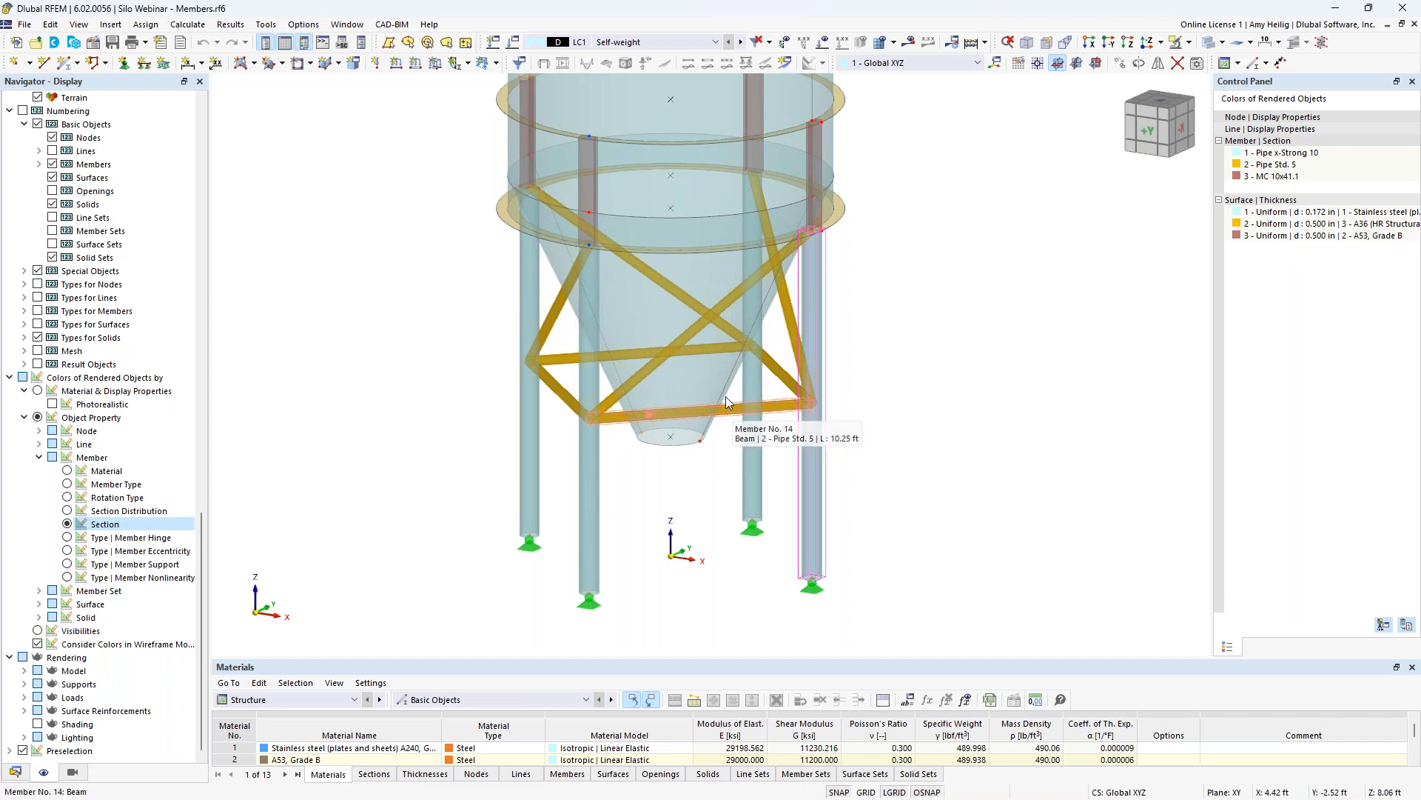
middle_click_drag(925, 222, 921, 306)
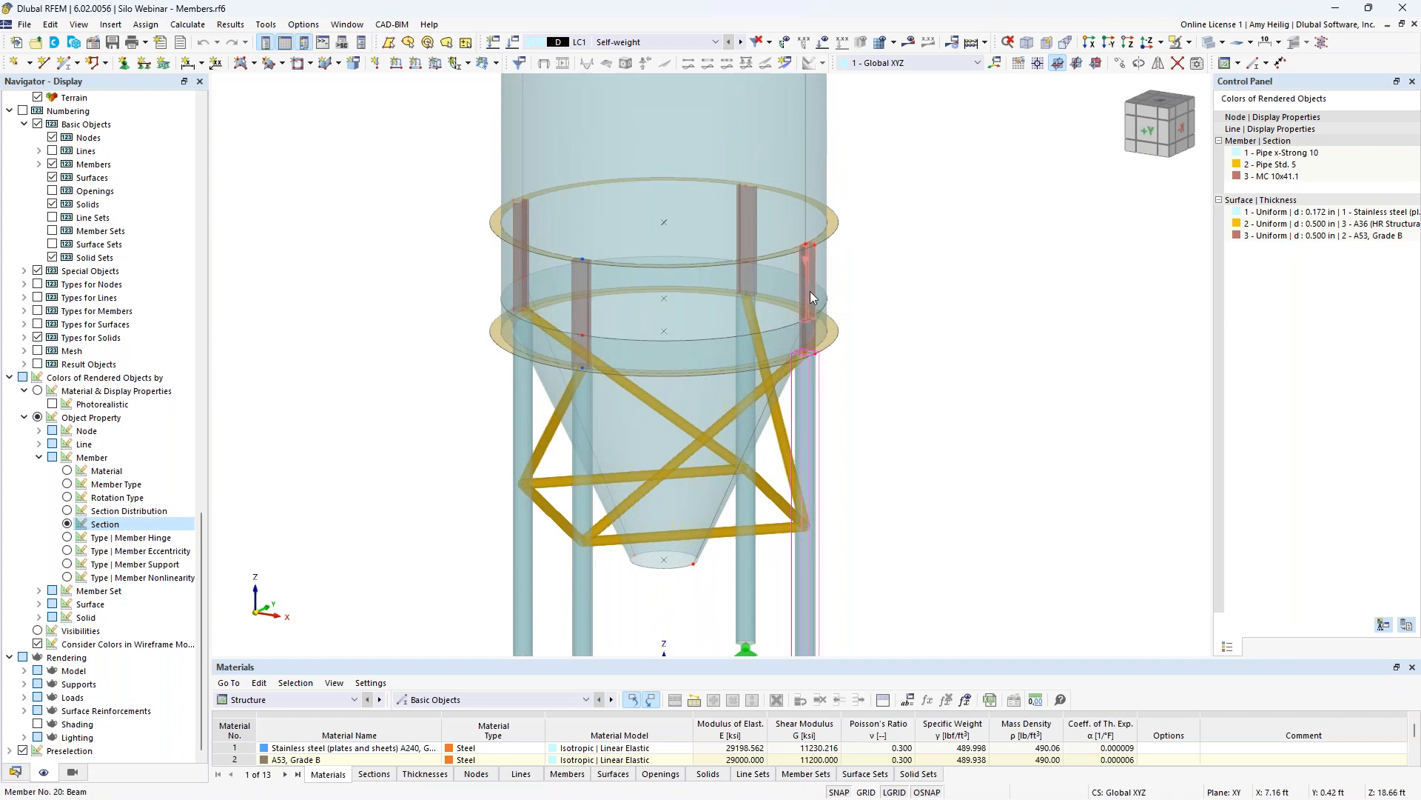
scroll(810, 291, "up", 2)
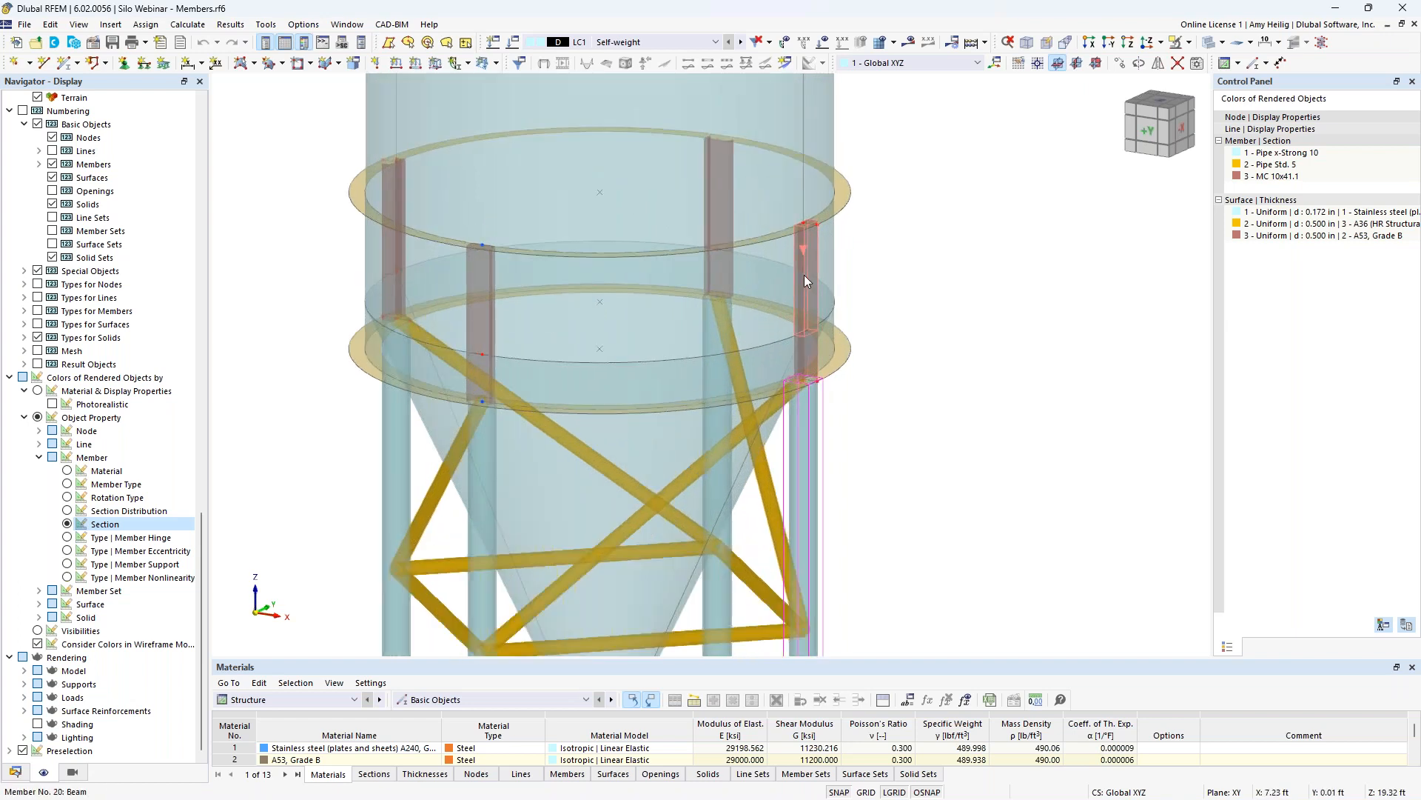
mouse_move(805, 275)
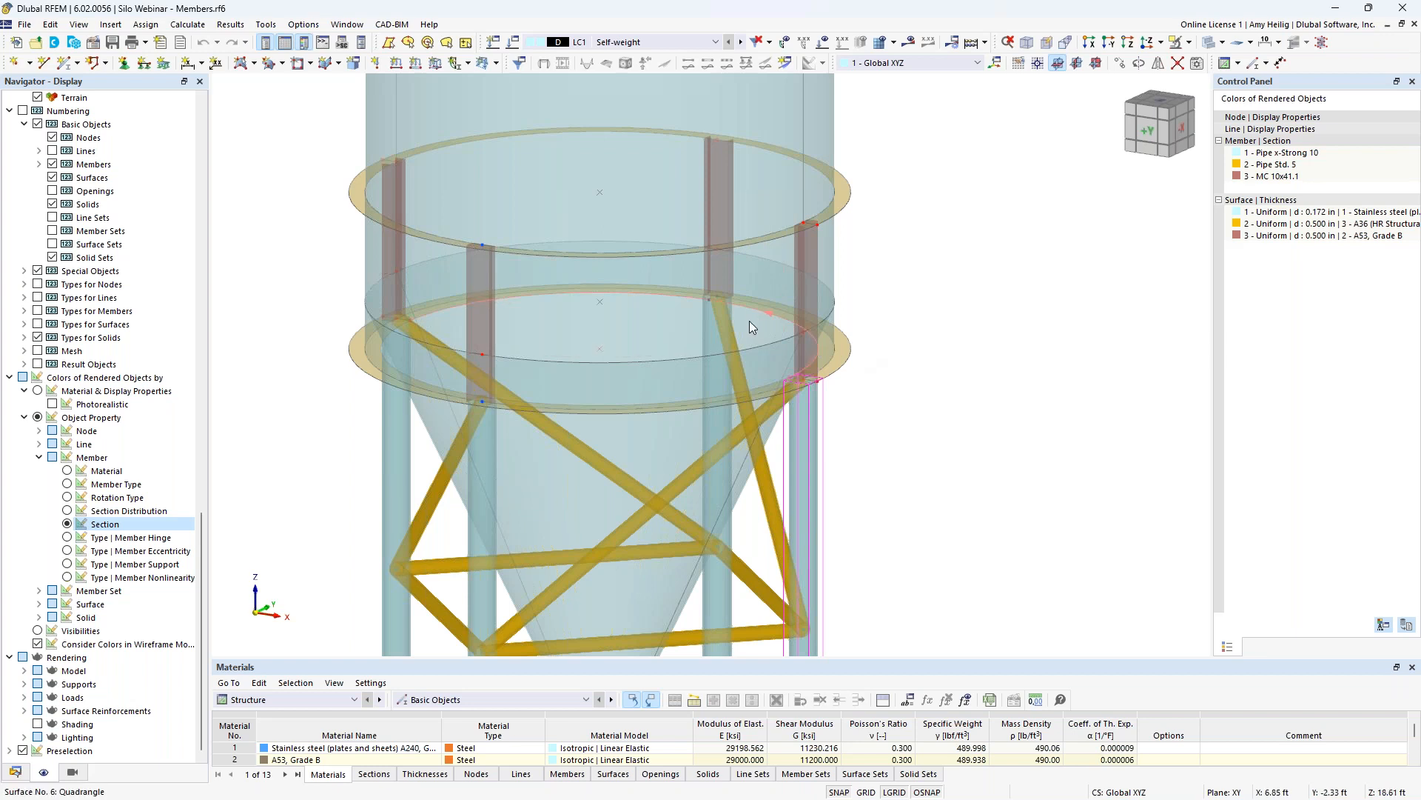
scroll(773, 381, "down", 4)
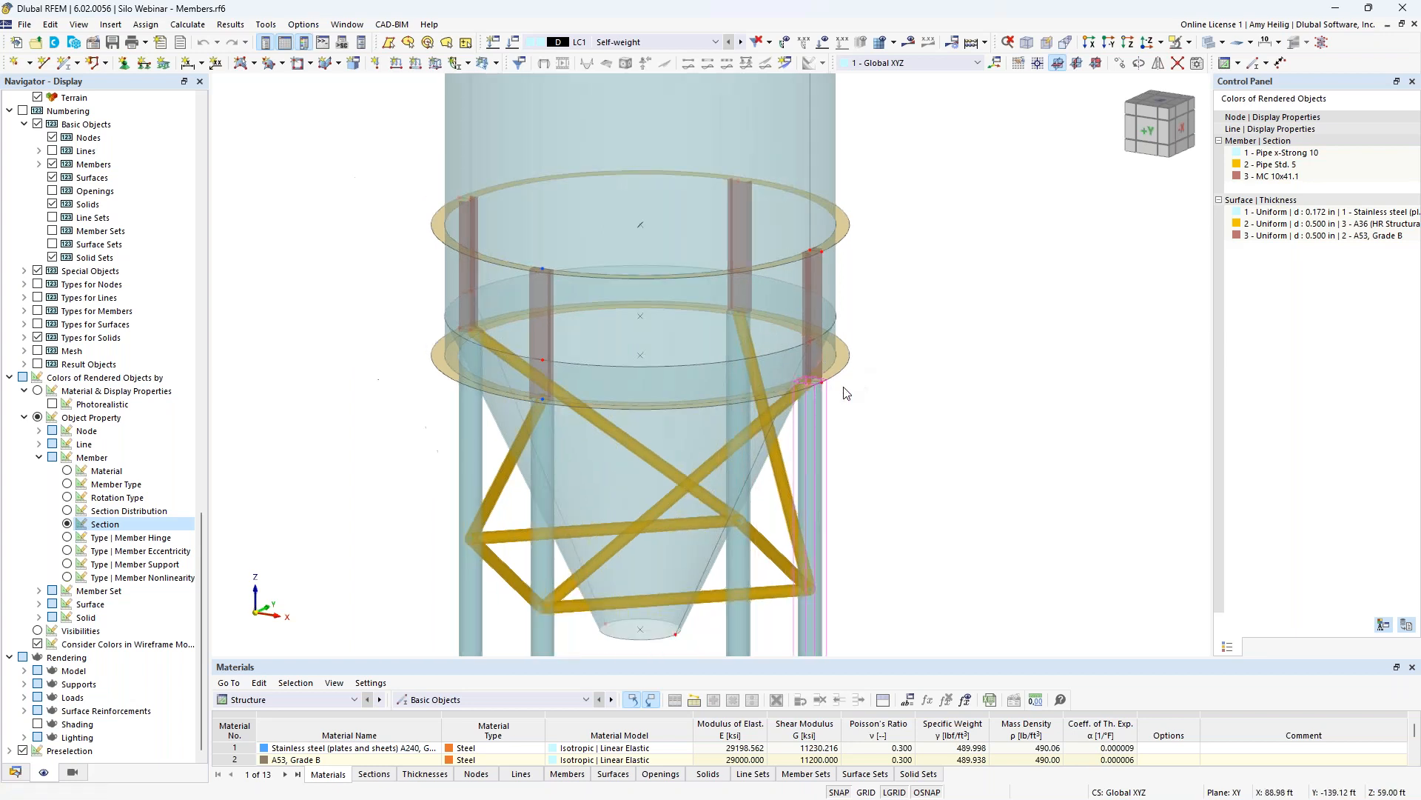
- Colour the members by member type and review the type options of the +X column, closing it without changes
middle_click_drag(881, 437, 908, 424)
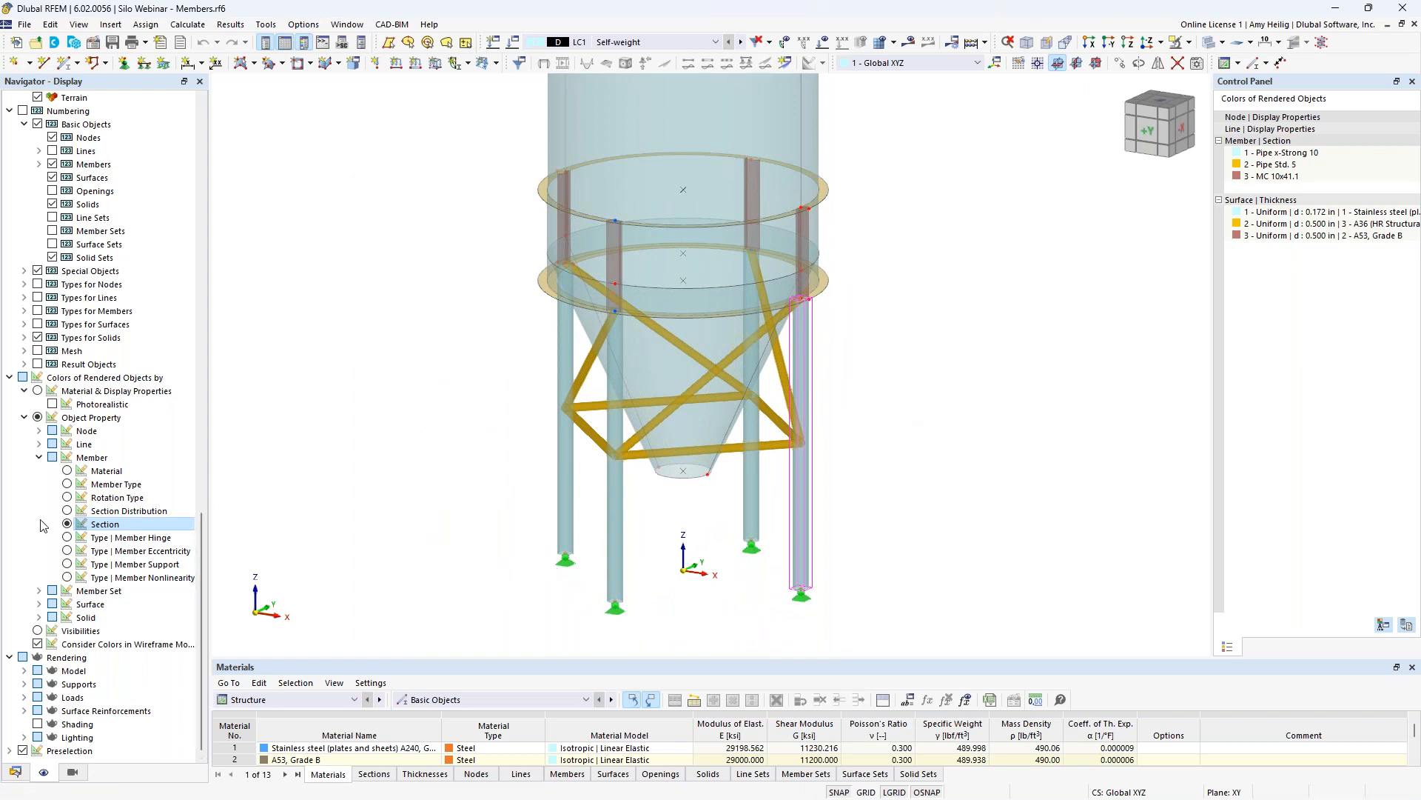
left_click(67, 485)
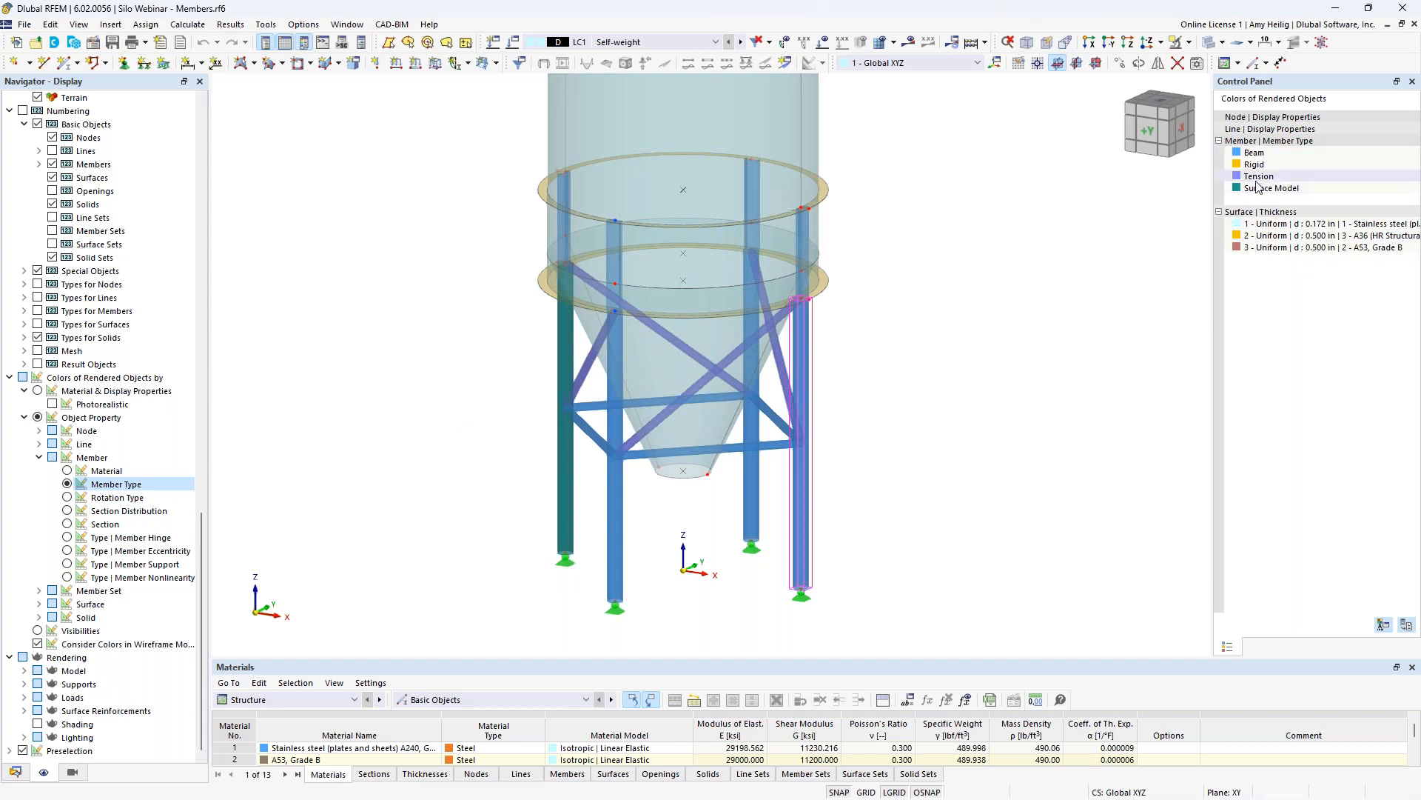
double_click(799, 516)
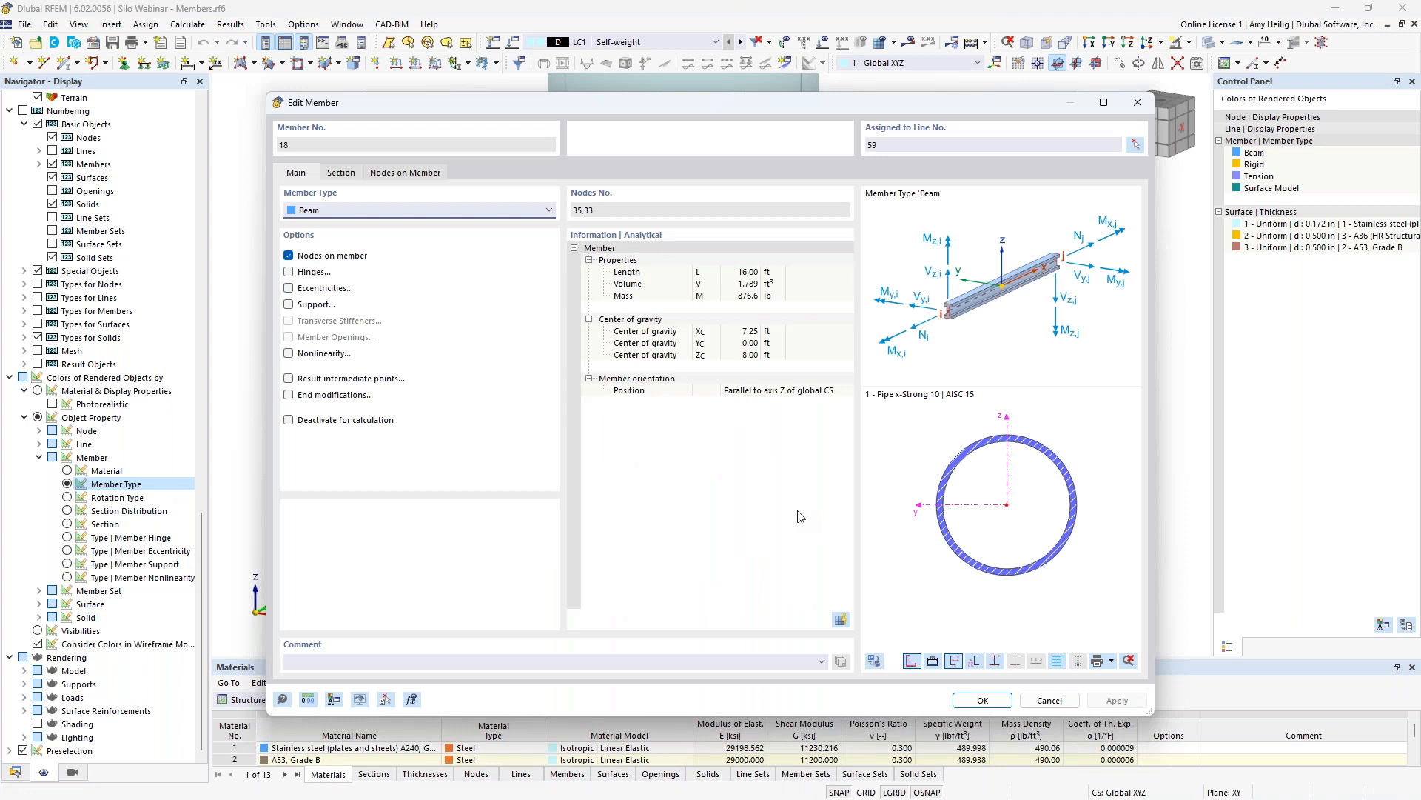
left_click(337, 213)
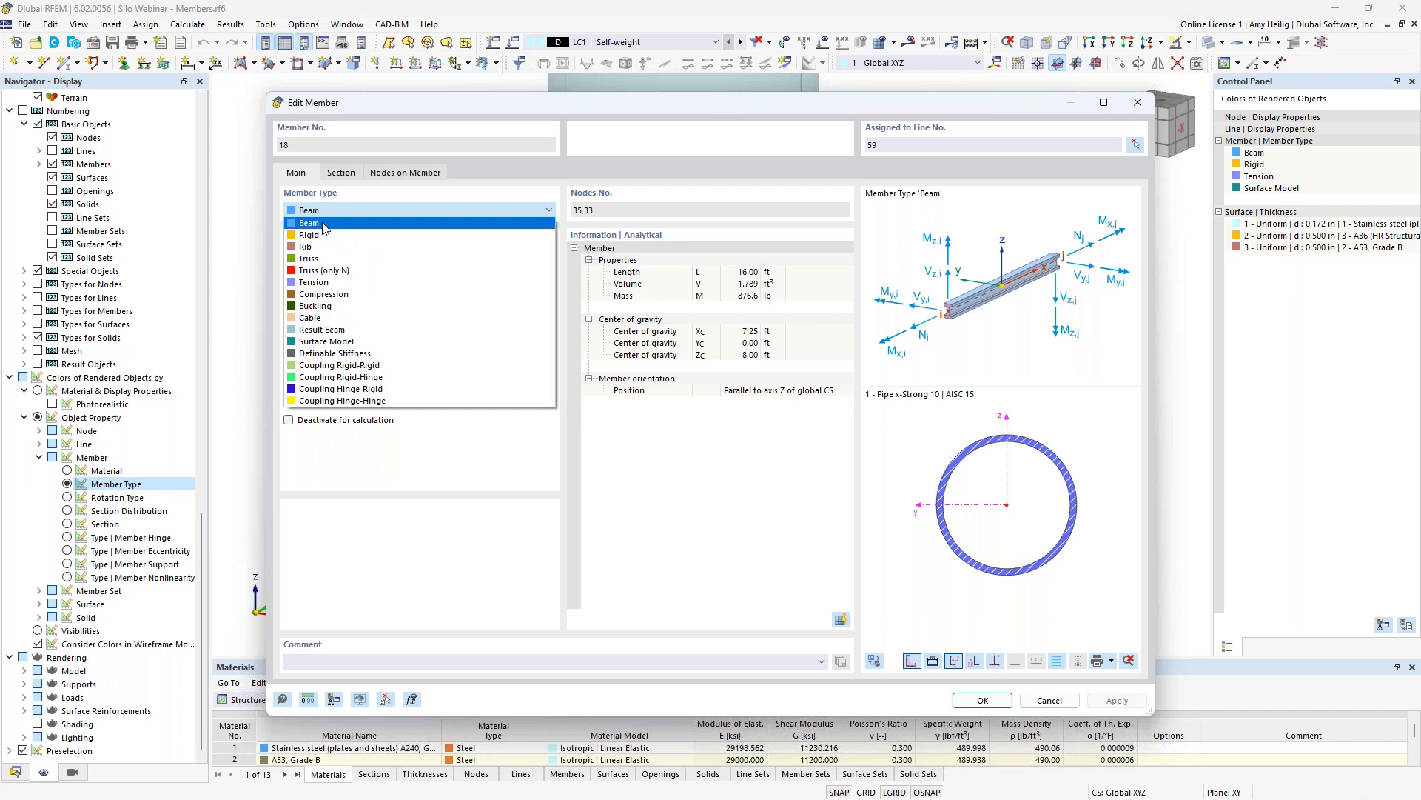
left_click(329, 226)
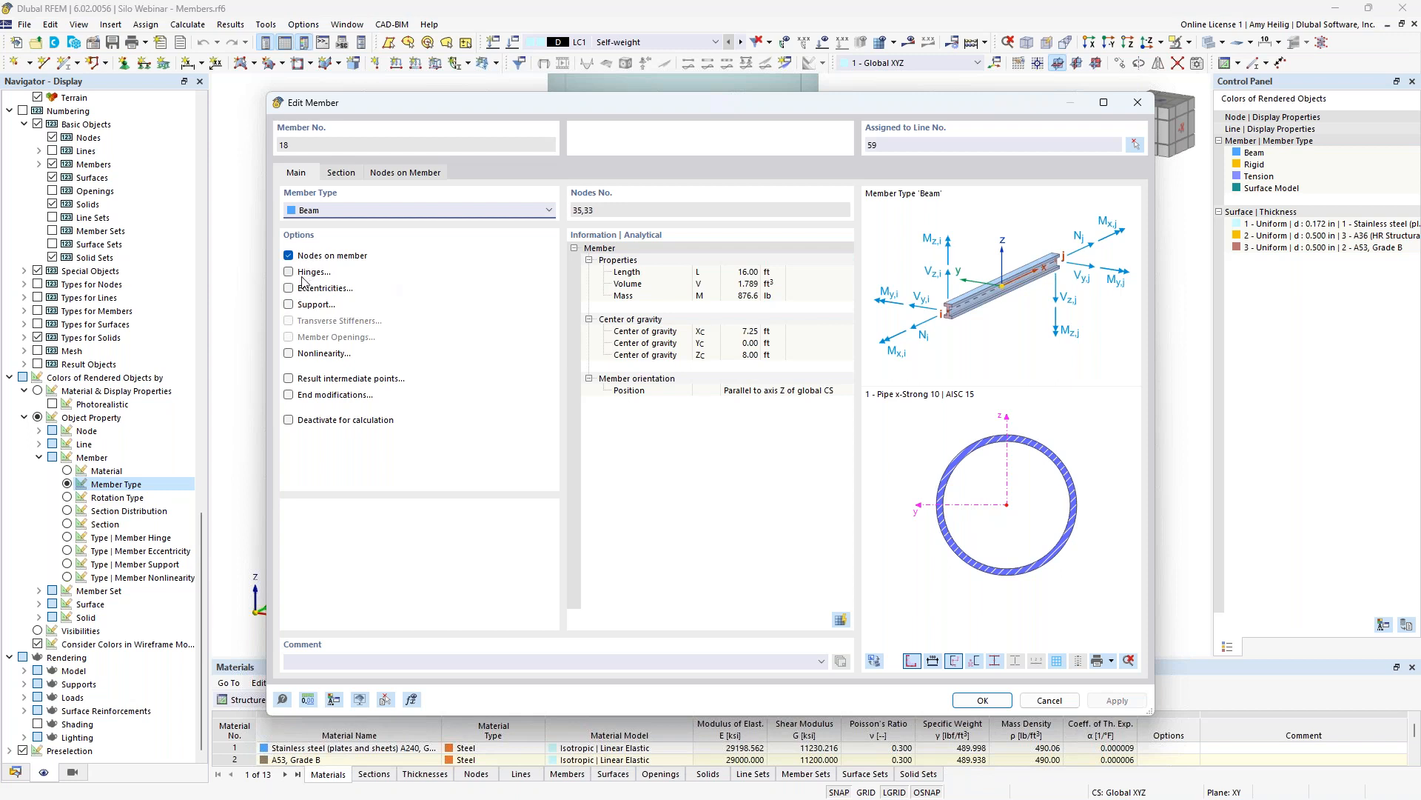
left_click(1047, 700)
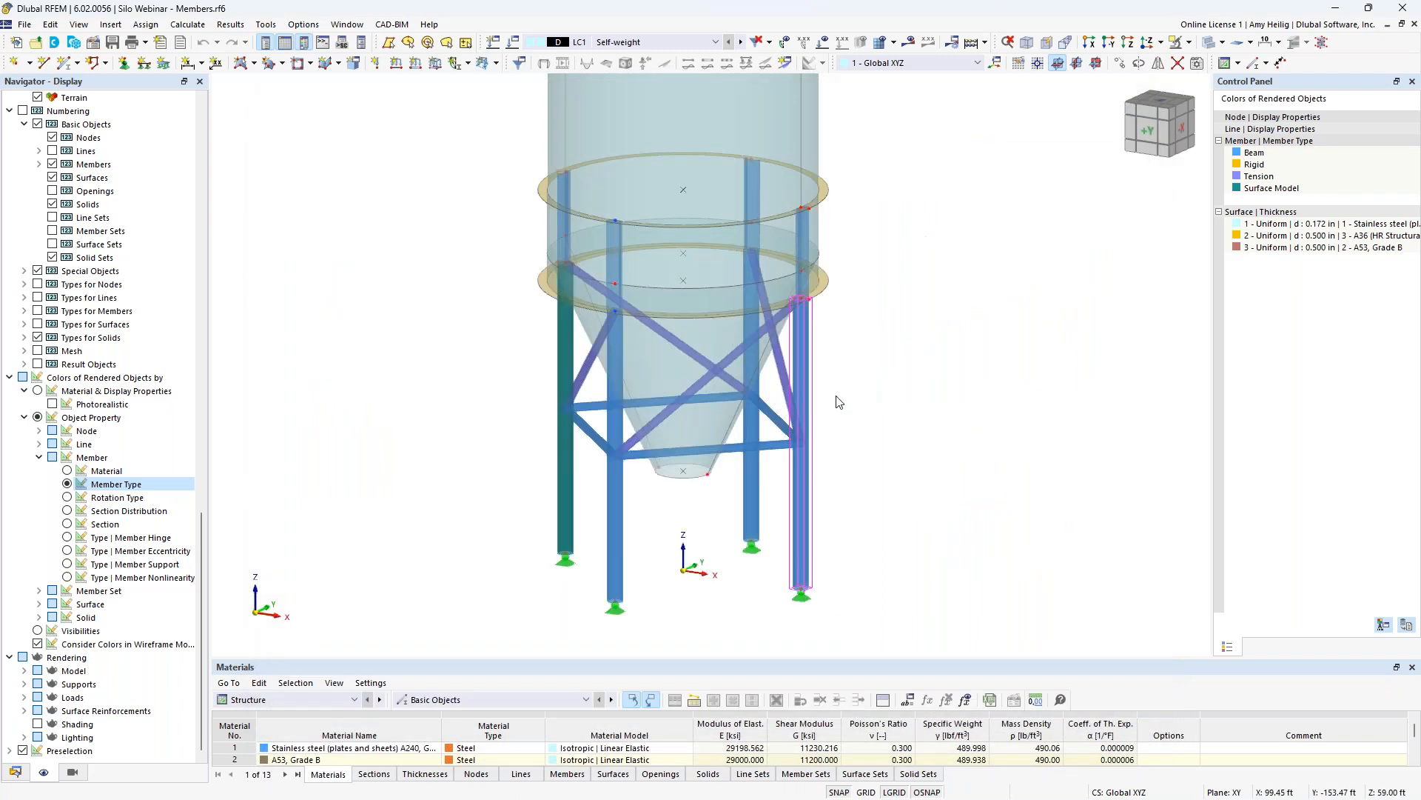
- Review the member type options of the front diagonal brace, keeping Tension, and close it without changes
scroll(733, 461, "up", 2)
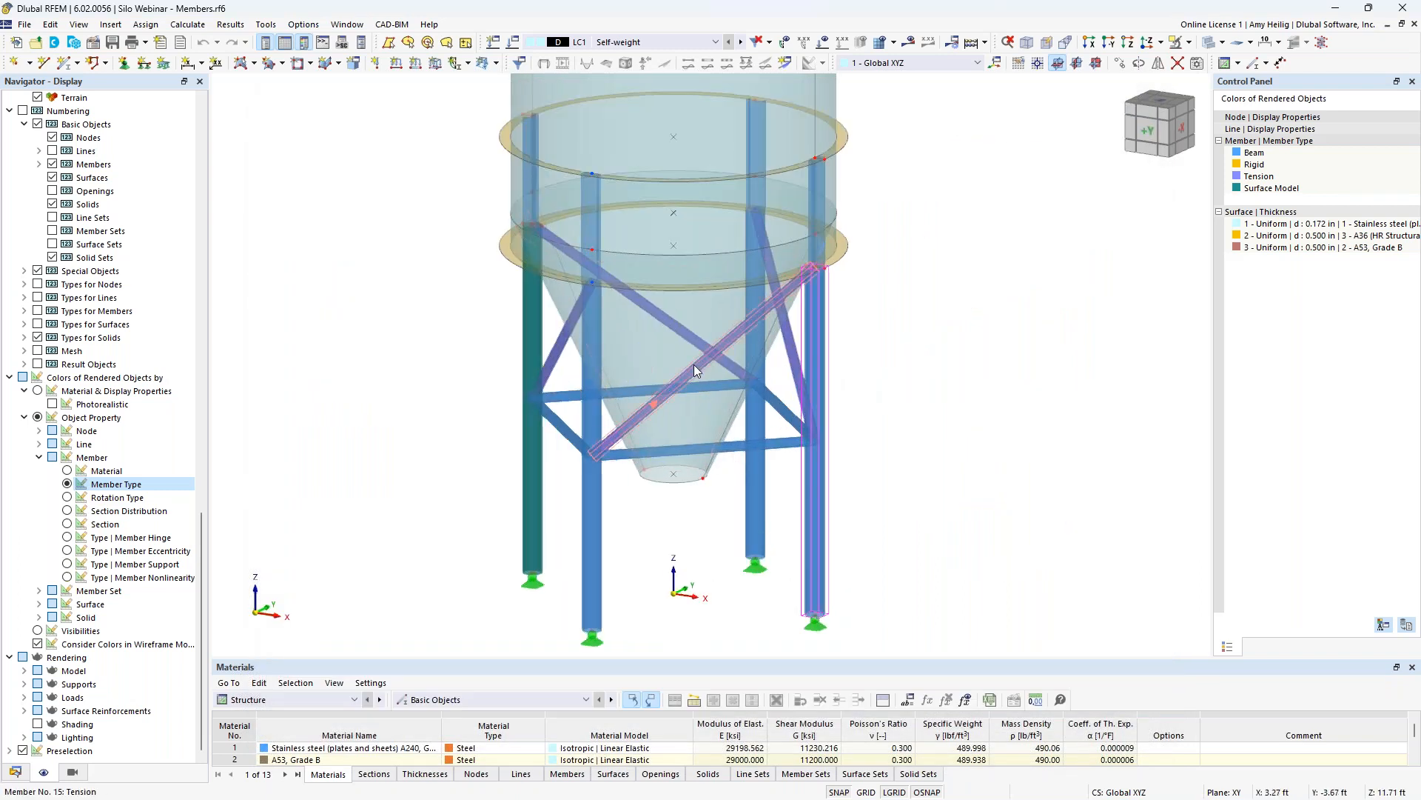
mouse_move(694, 364)
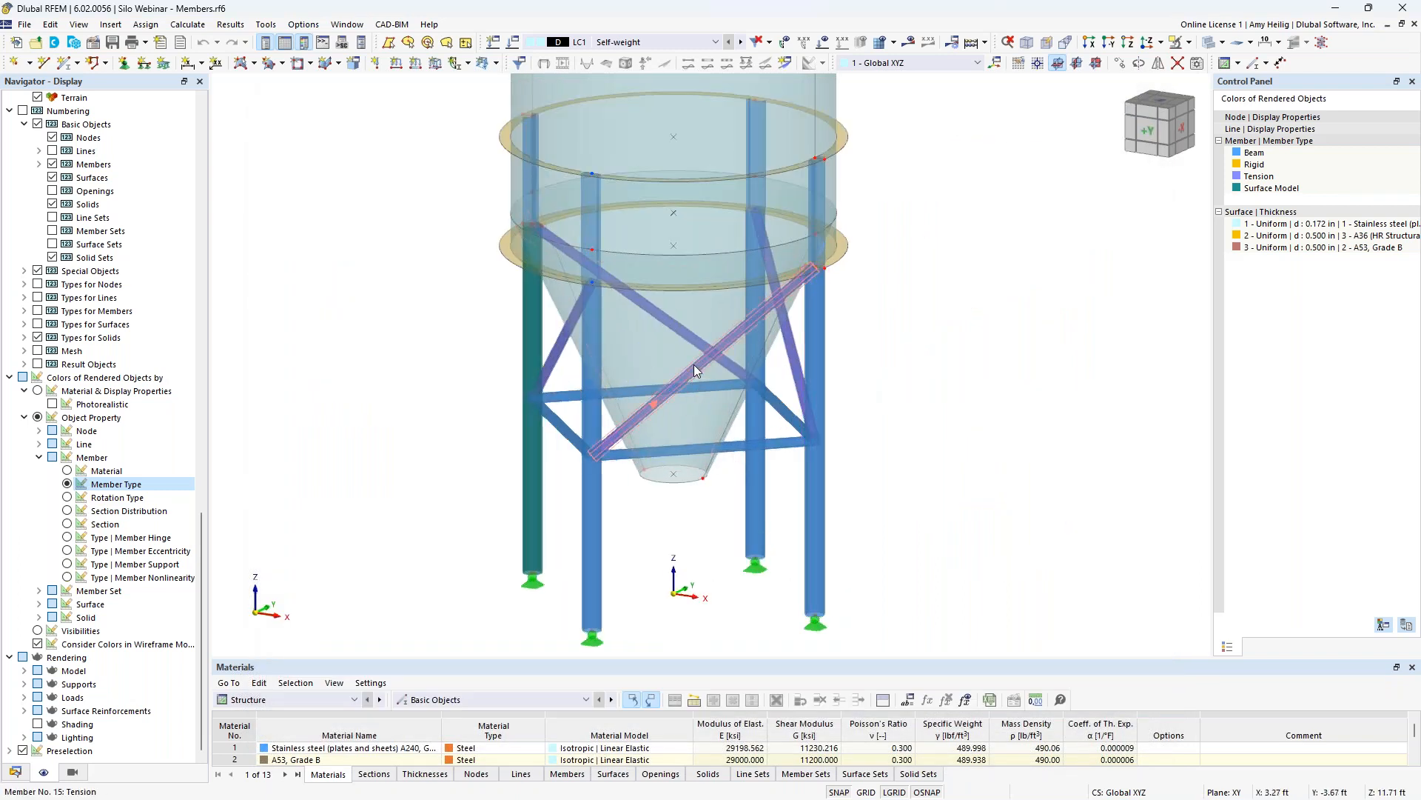
double_click(695, 364)
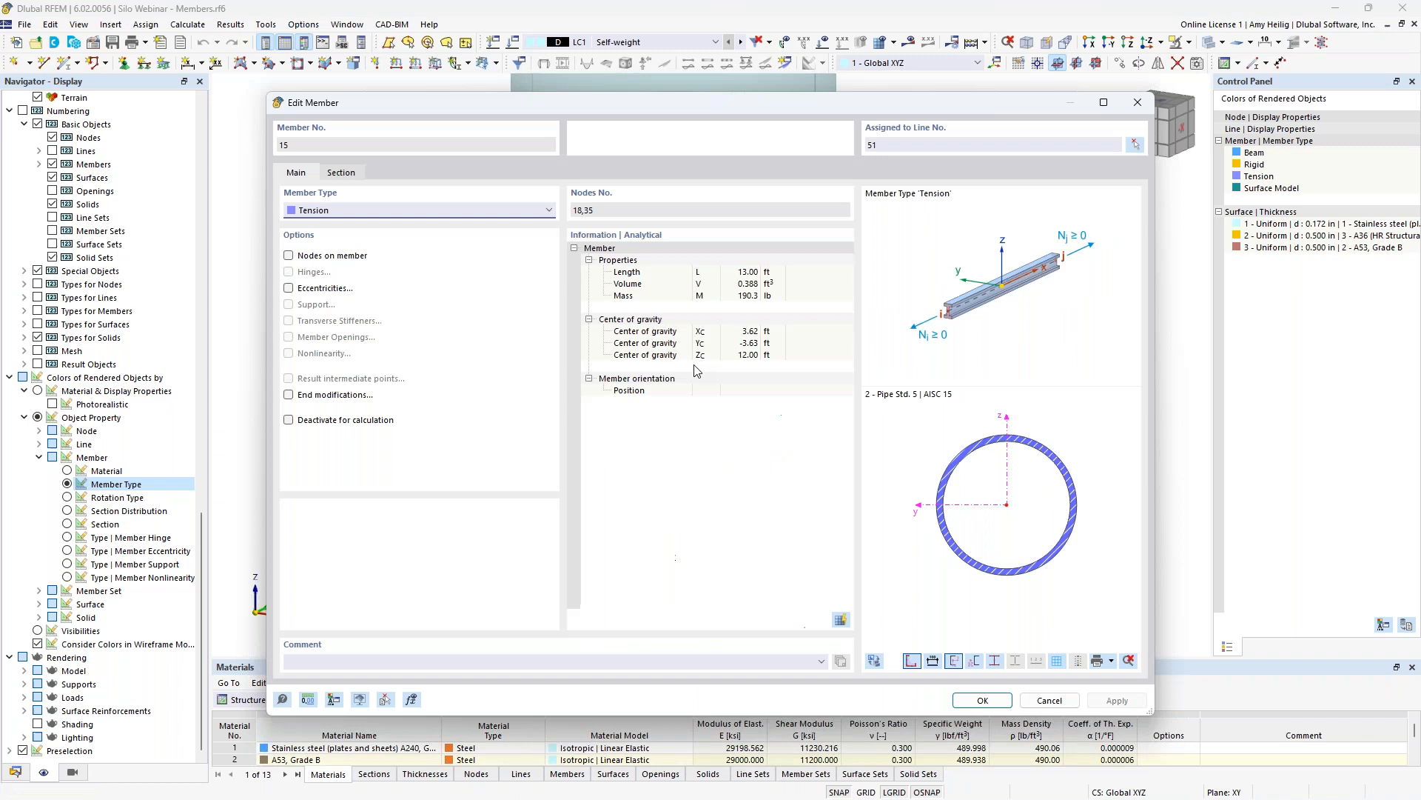
left_click(397, 214)
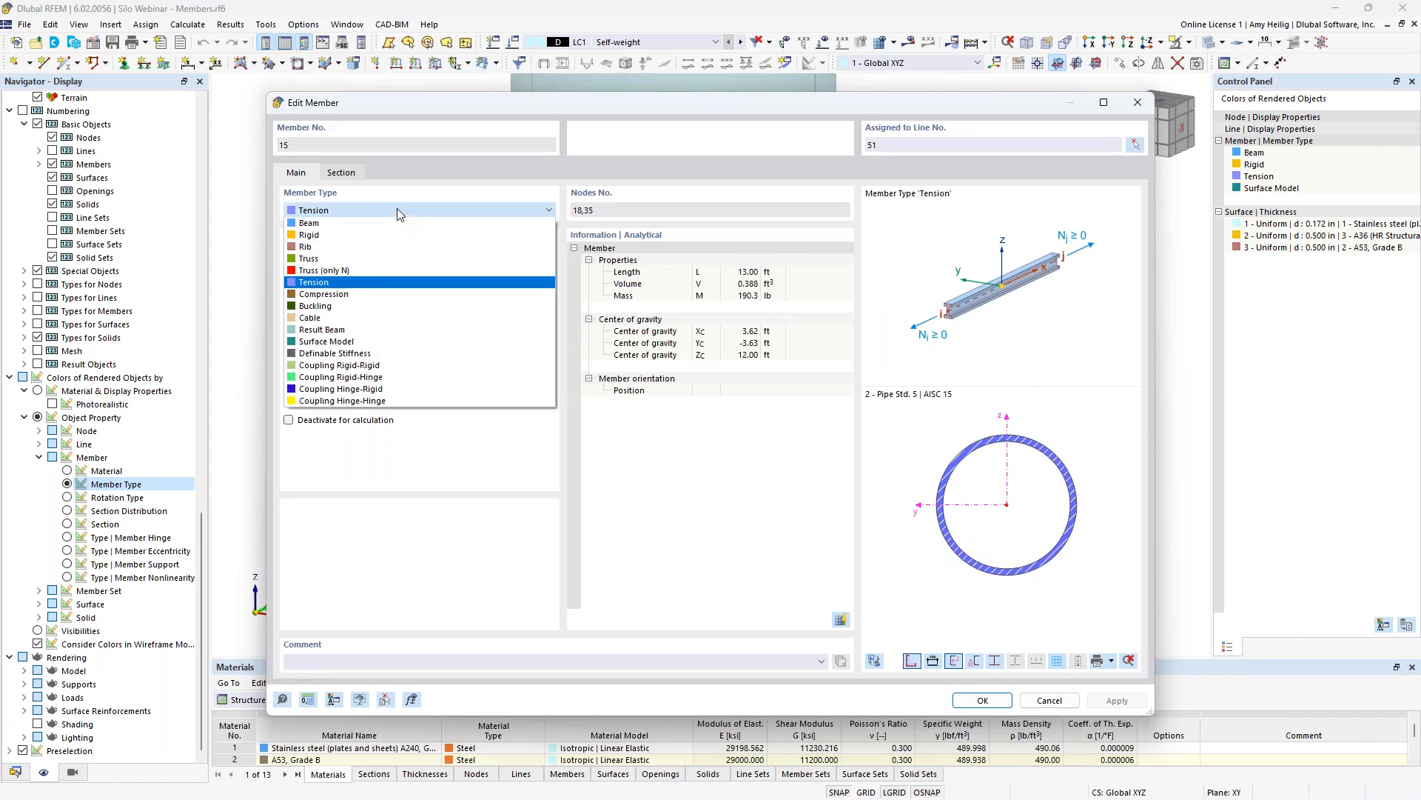
left_click(392, 286)
left_click(1048, 701)
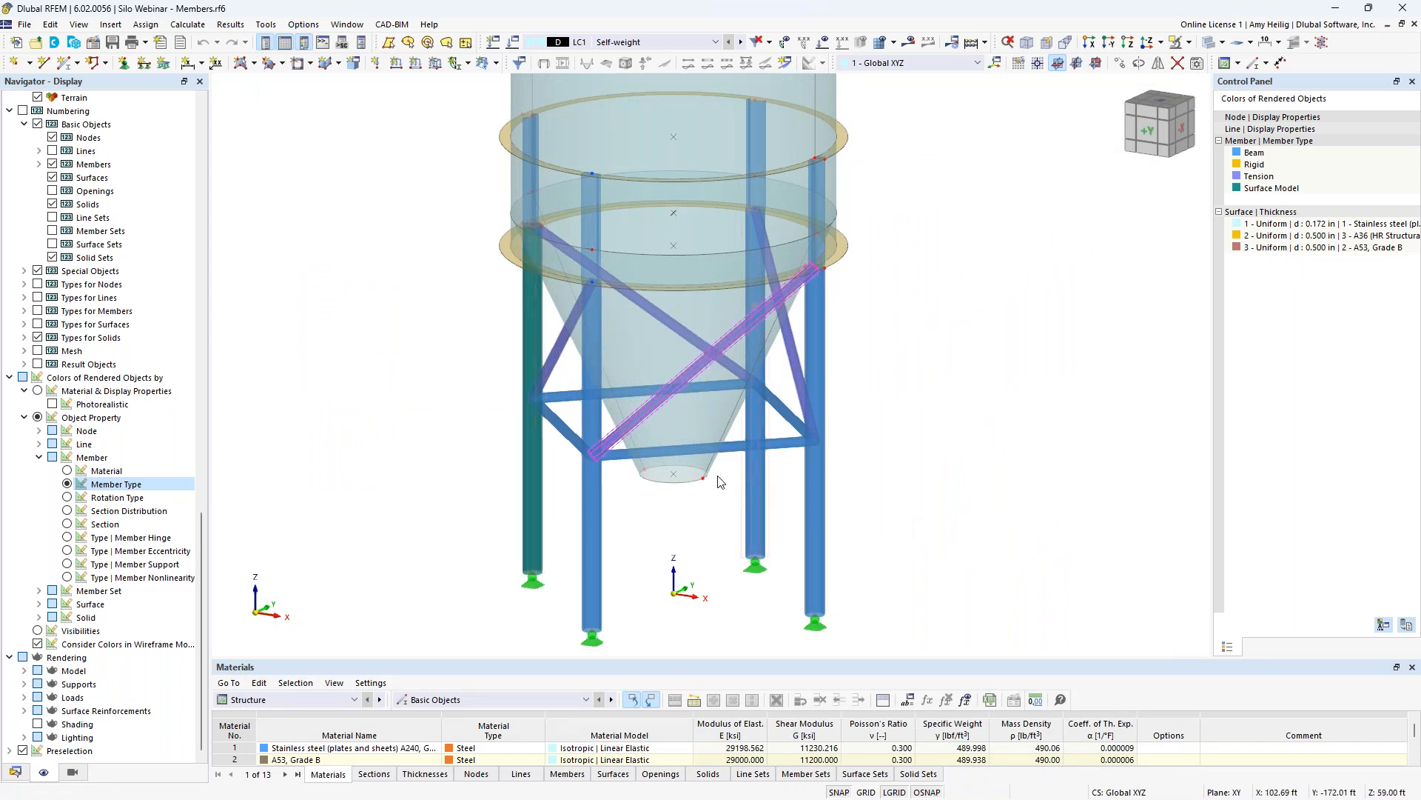
- Review the Surface Model member type and section settings of the column on the -X side, and close it without changes
double_click(533, 484)
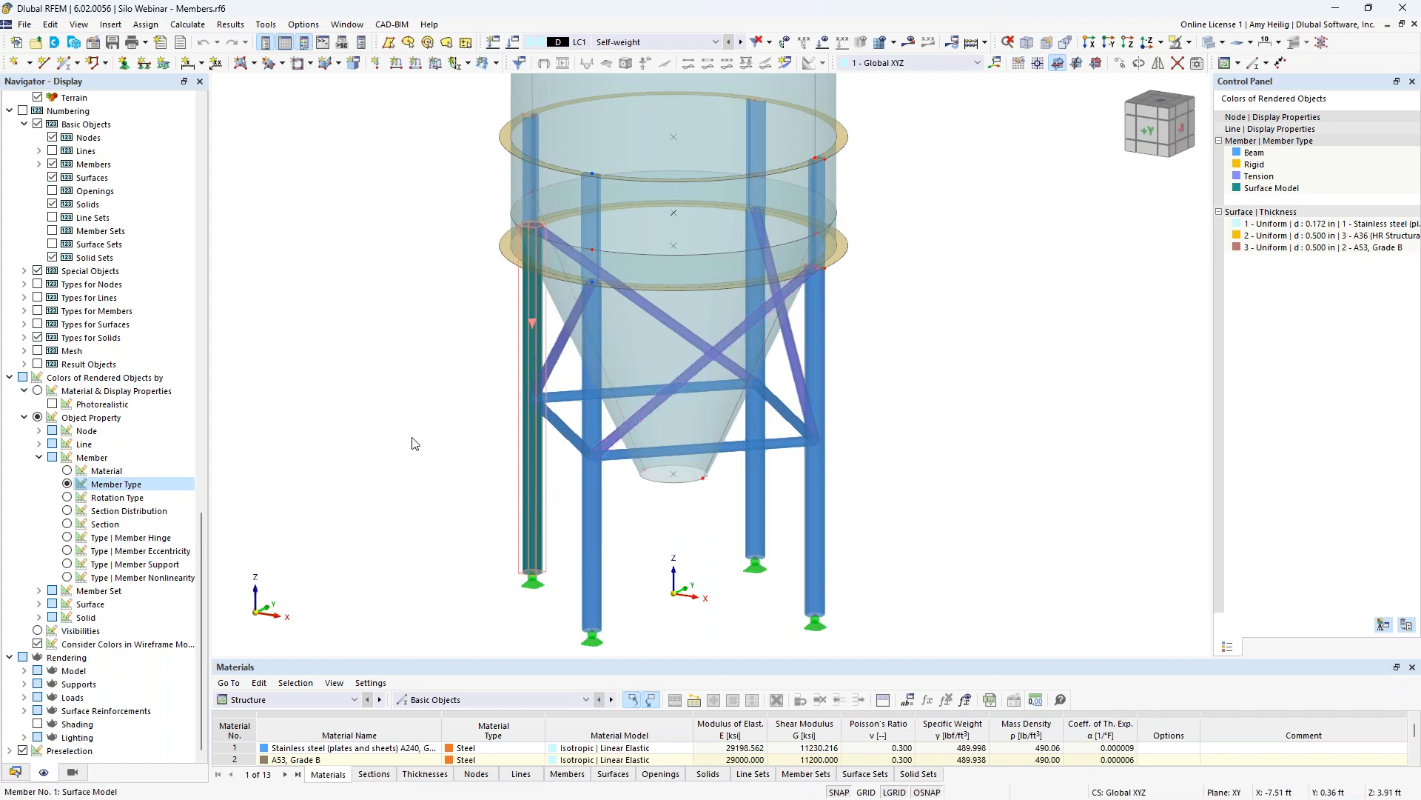
left_click(391, 212)
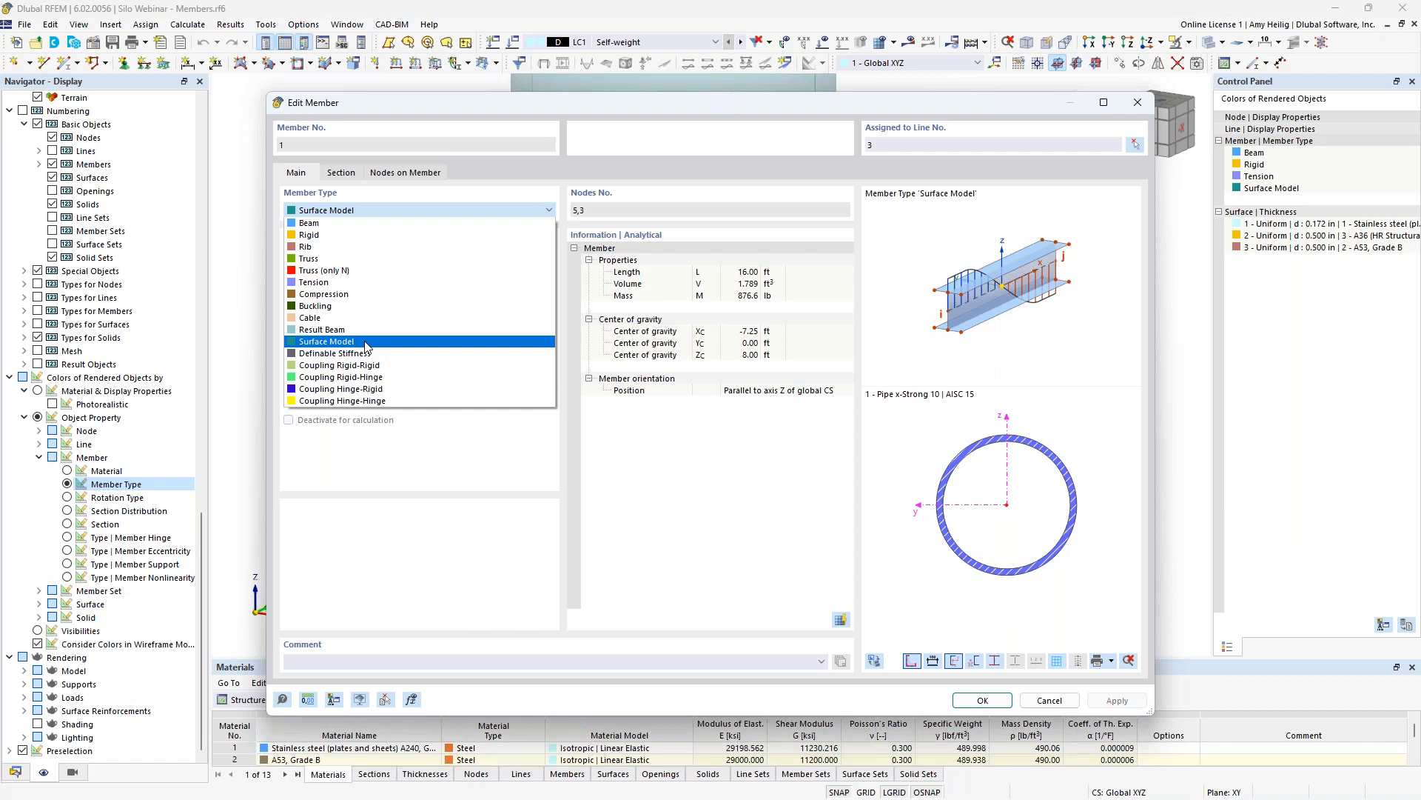
left_click(354, 210)
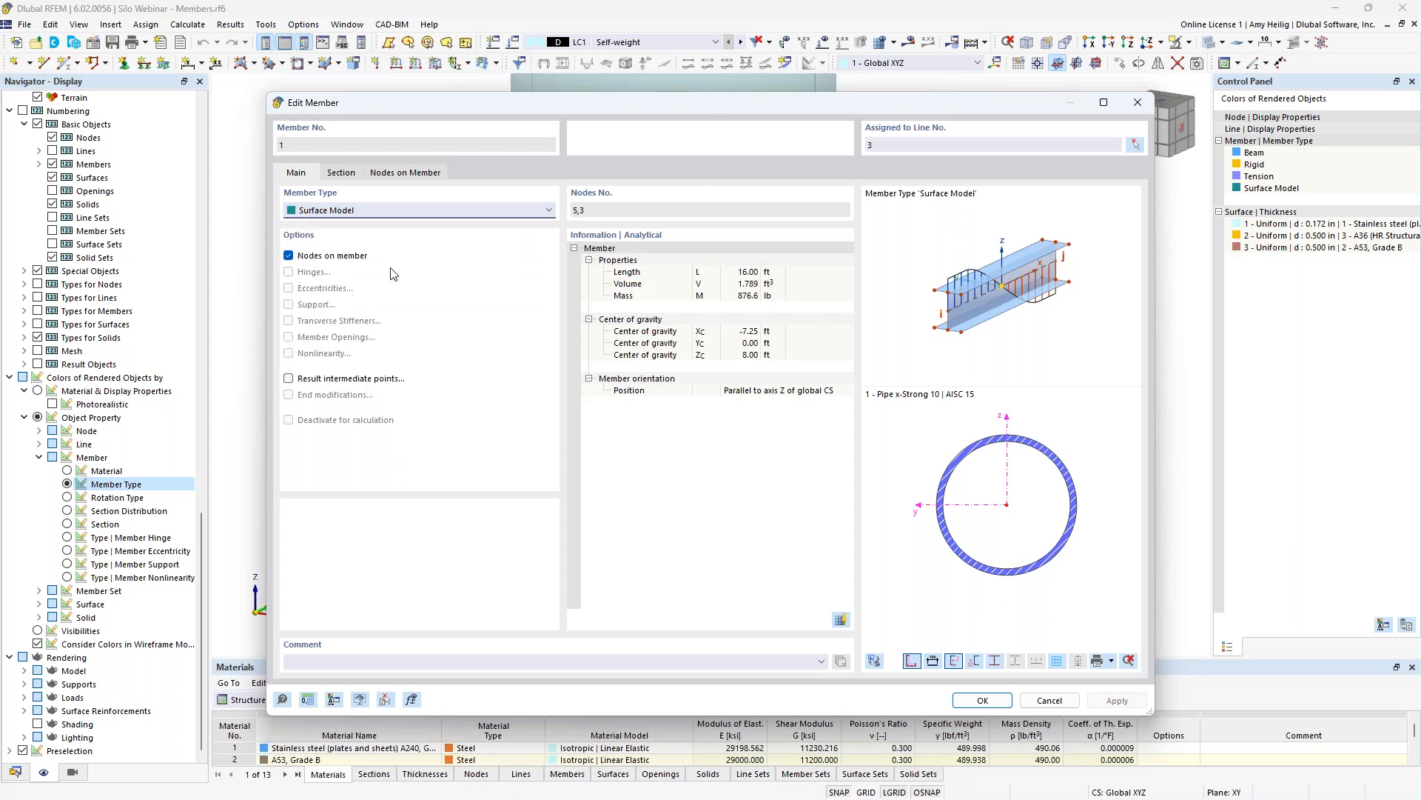
left_click(341, 172)
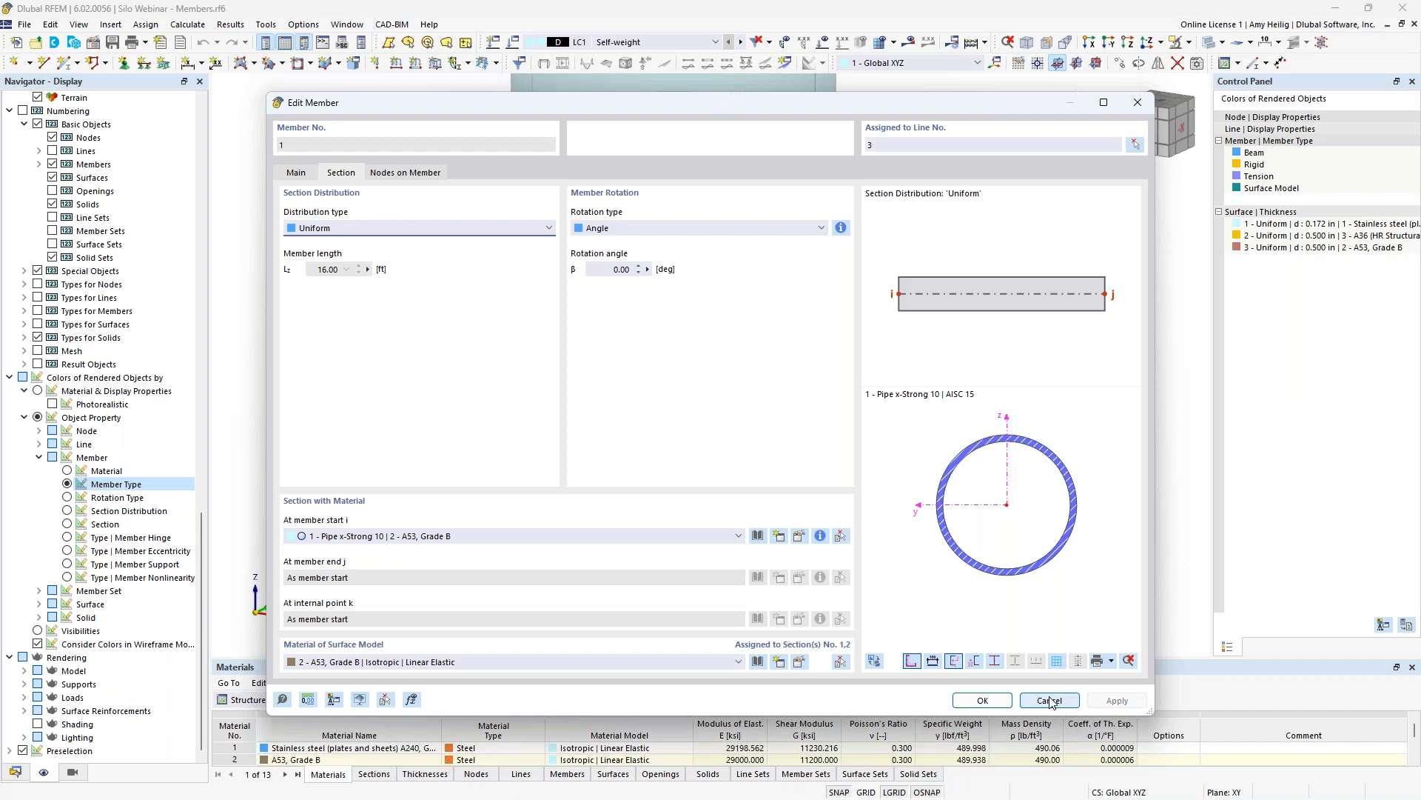
left_click(303, 172)
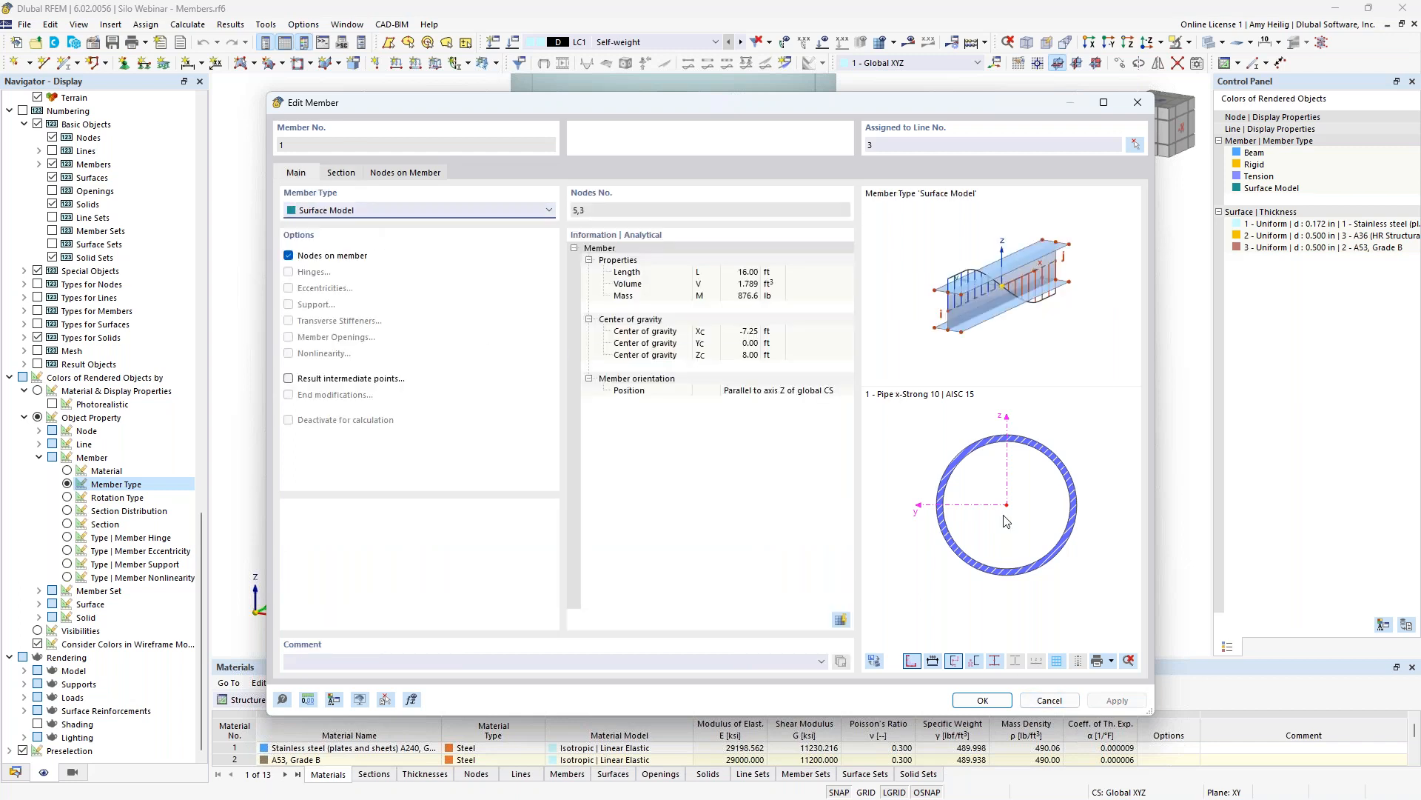
left_click(1050, 699)
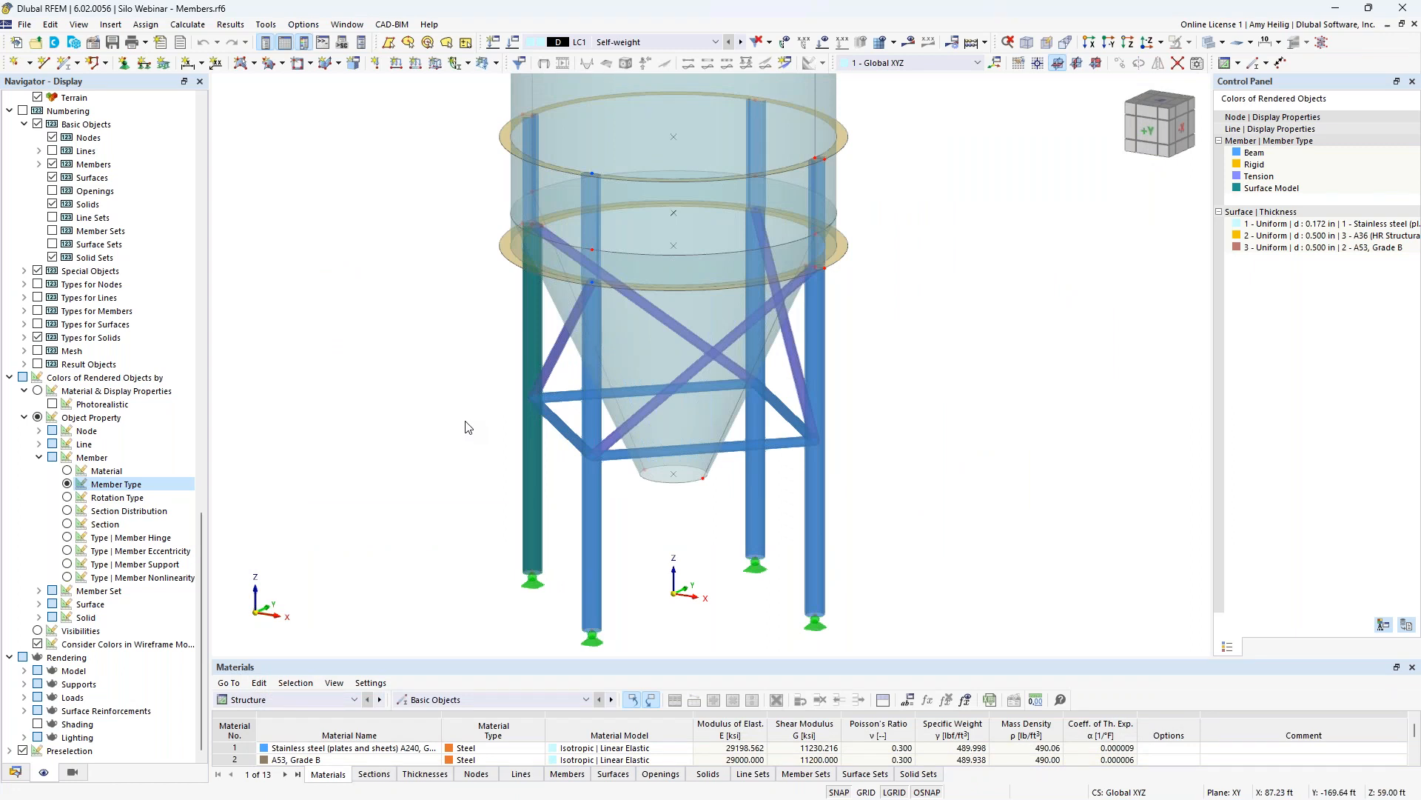
- Filter the model's visibility to the surfaces made of material 1 - Stainless steel
middle_click_drag(562, 574, 562, 487)
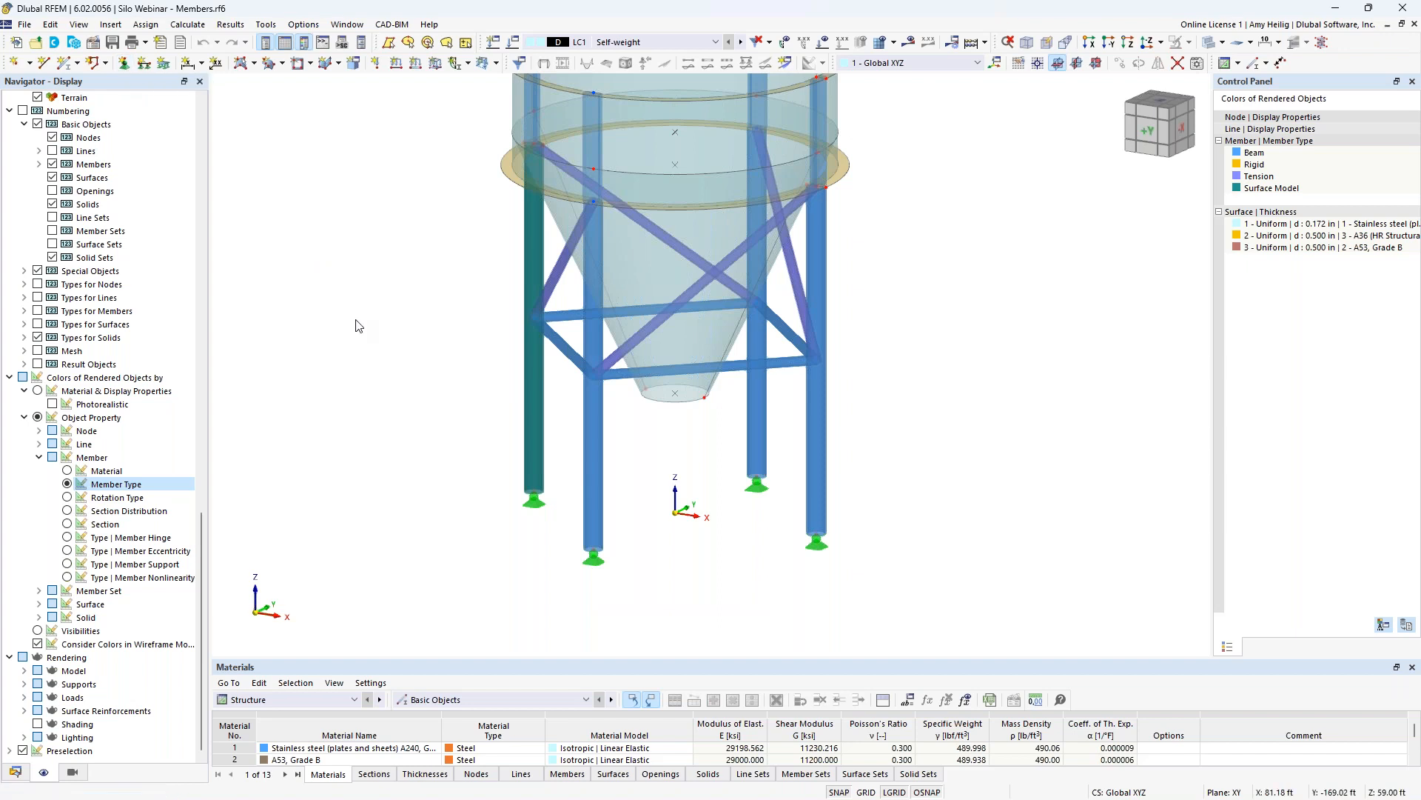
scroll(391, 390, "down", 2)
middle_click_drag(356, 352, 458, 449)
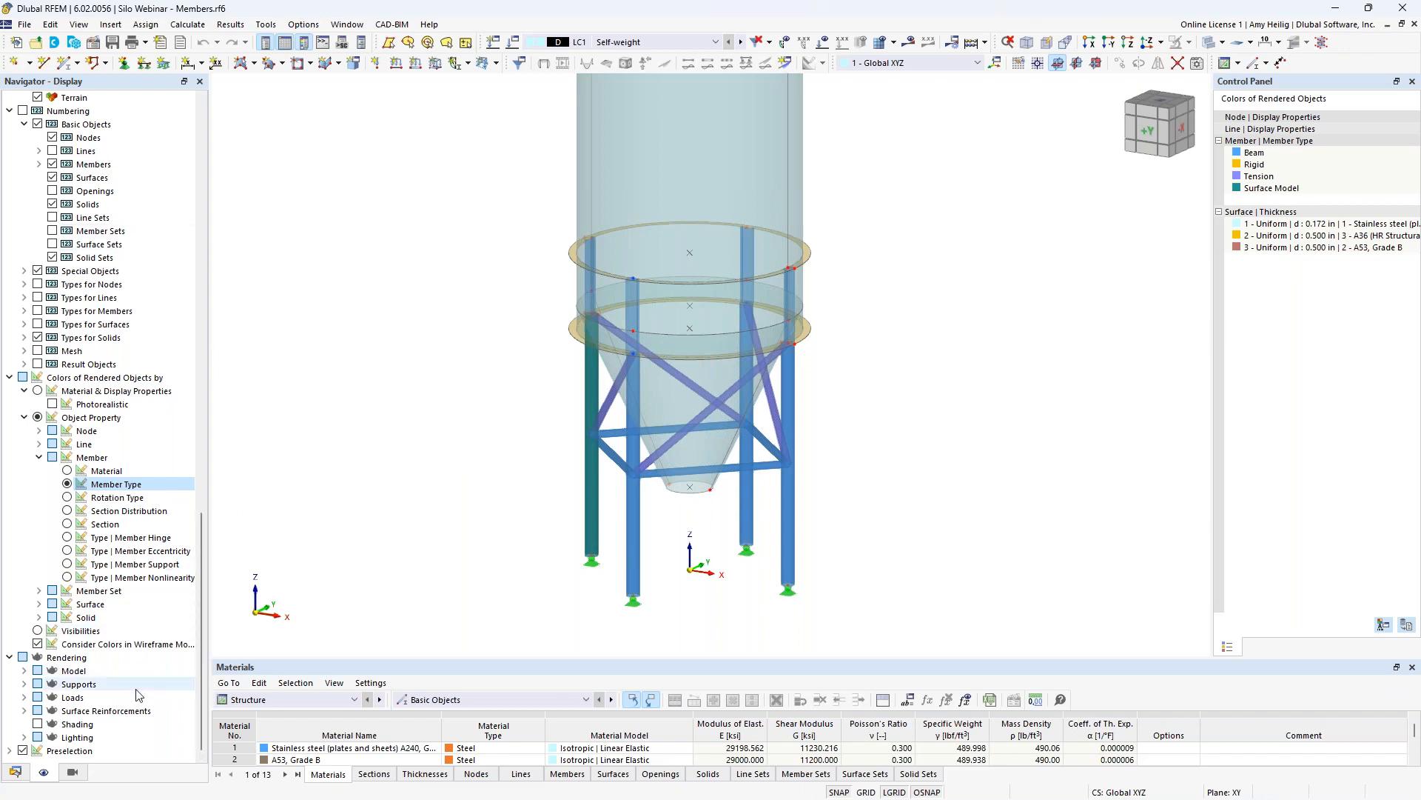
left_click(82, 772)
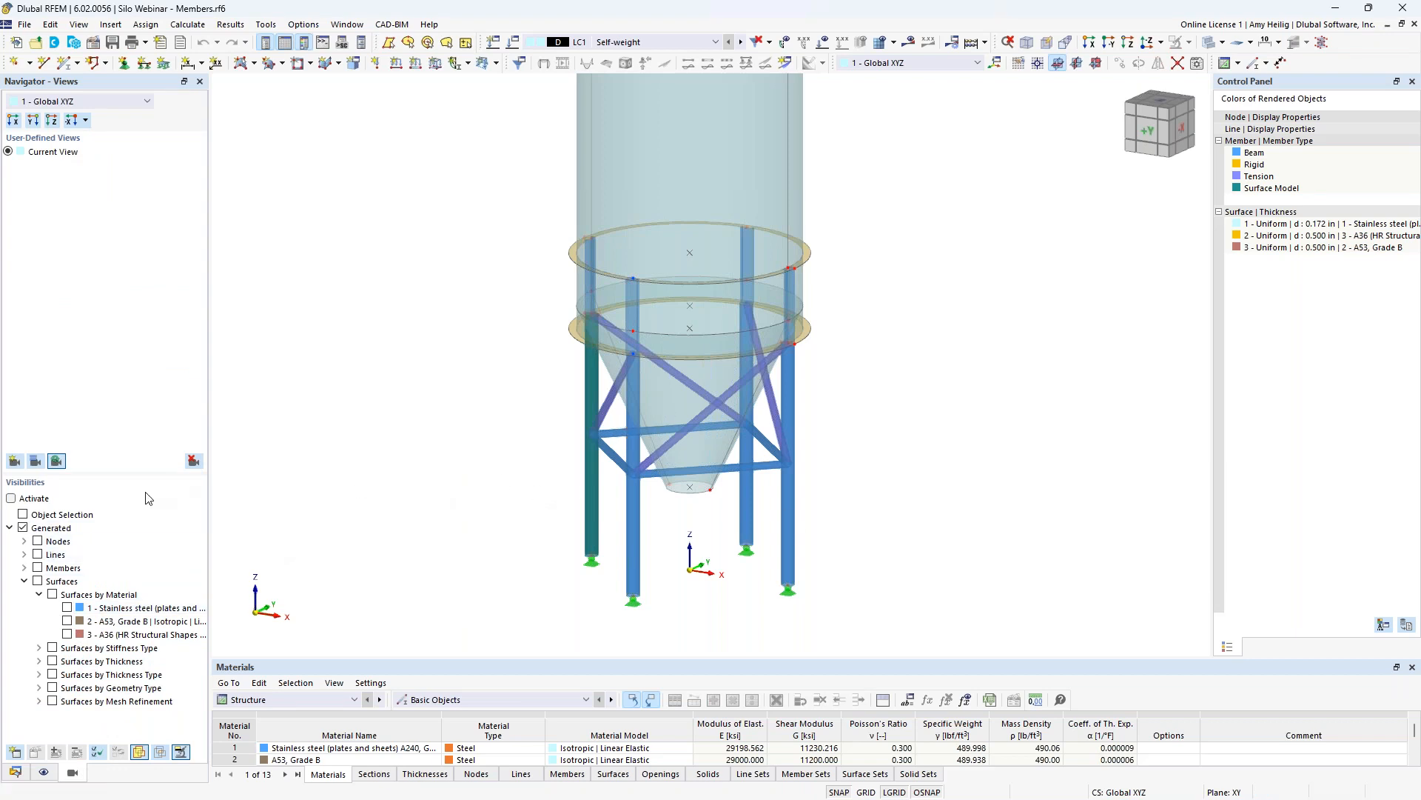
left_click(38, 581)
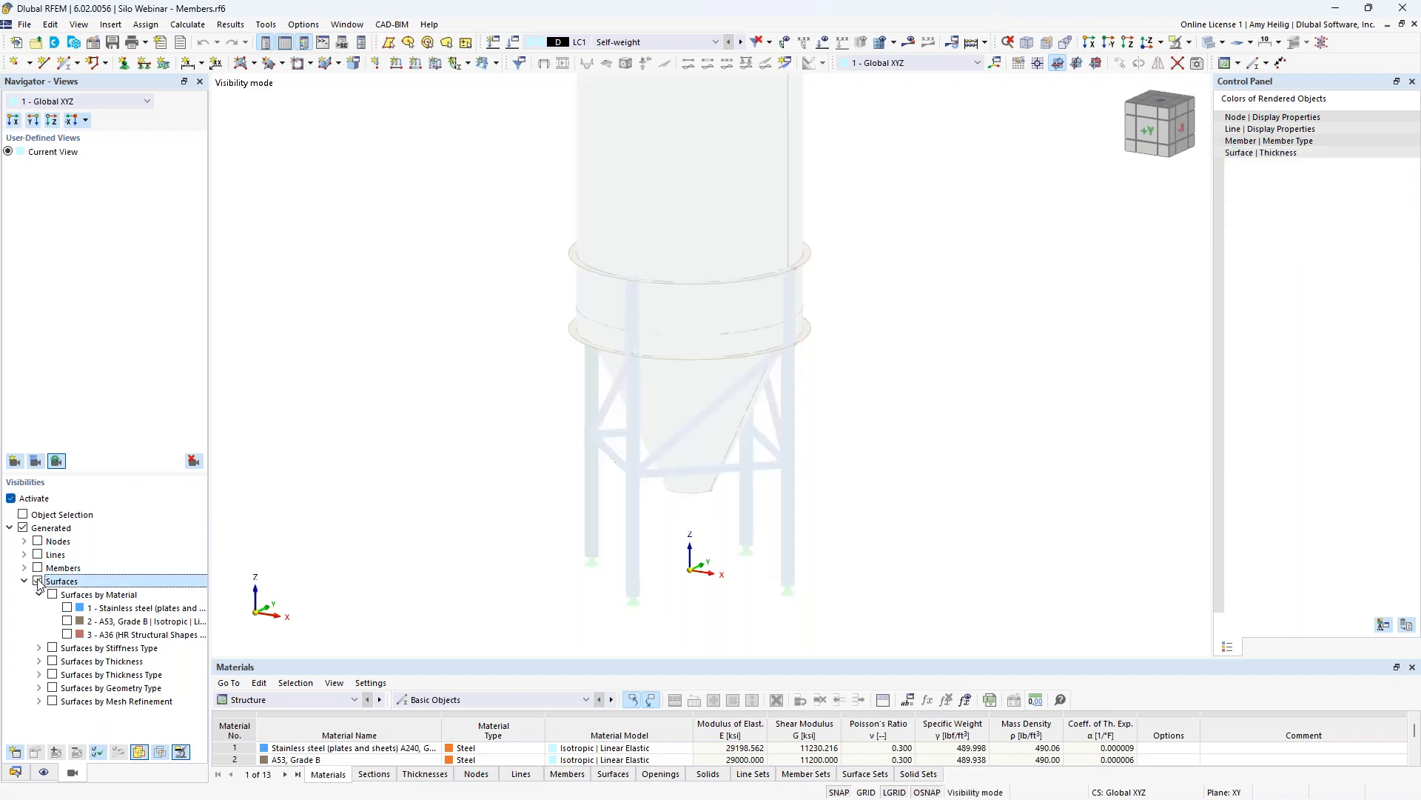
left_click(68, 608)
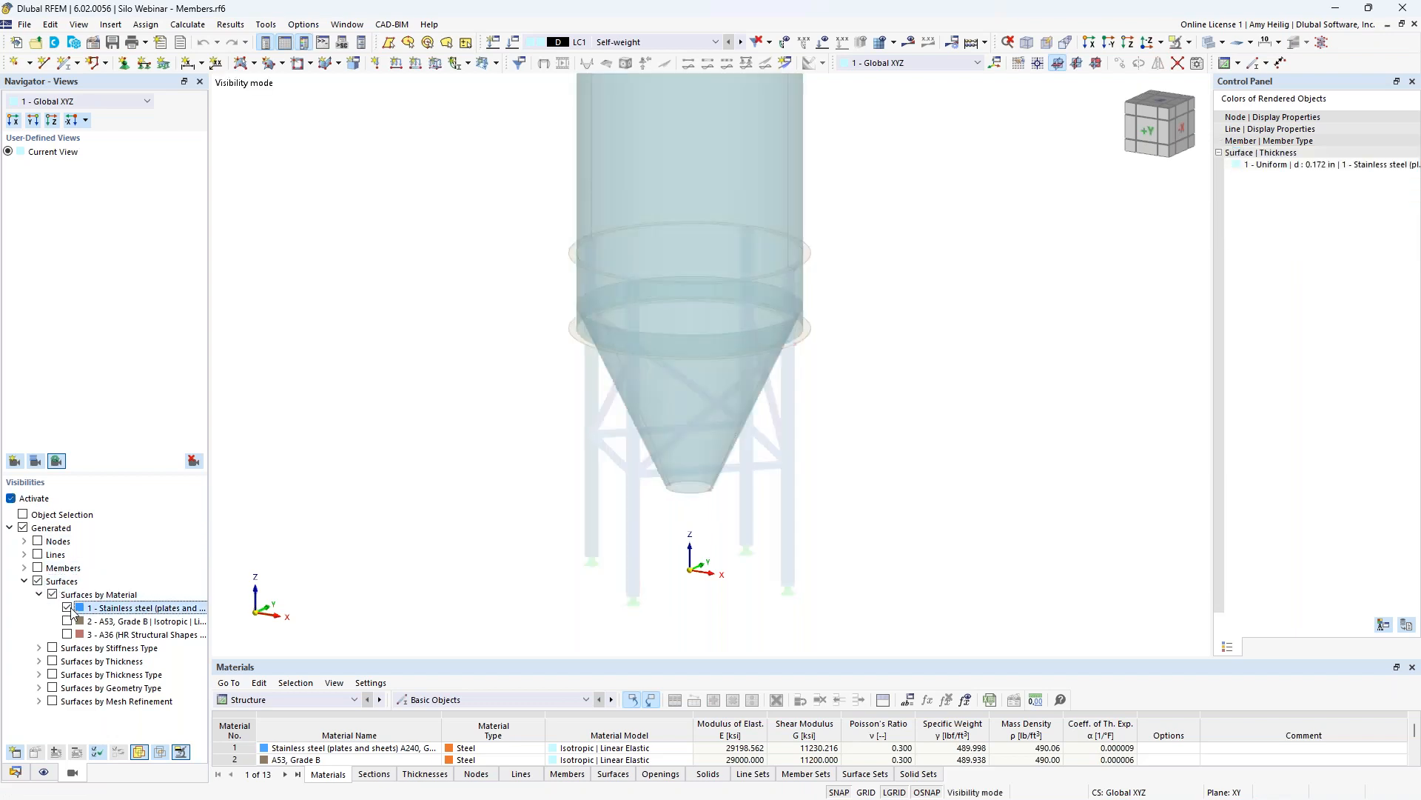
middle_click_drag(586, 392, 584, 414)
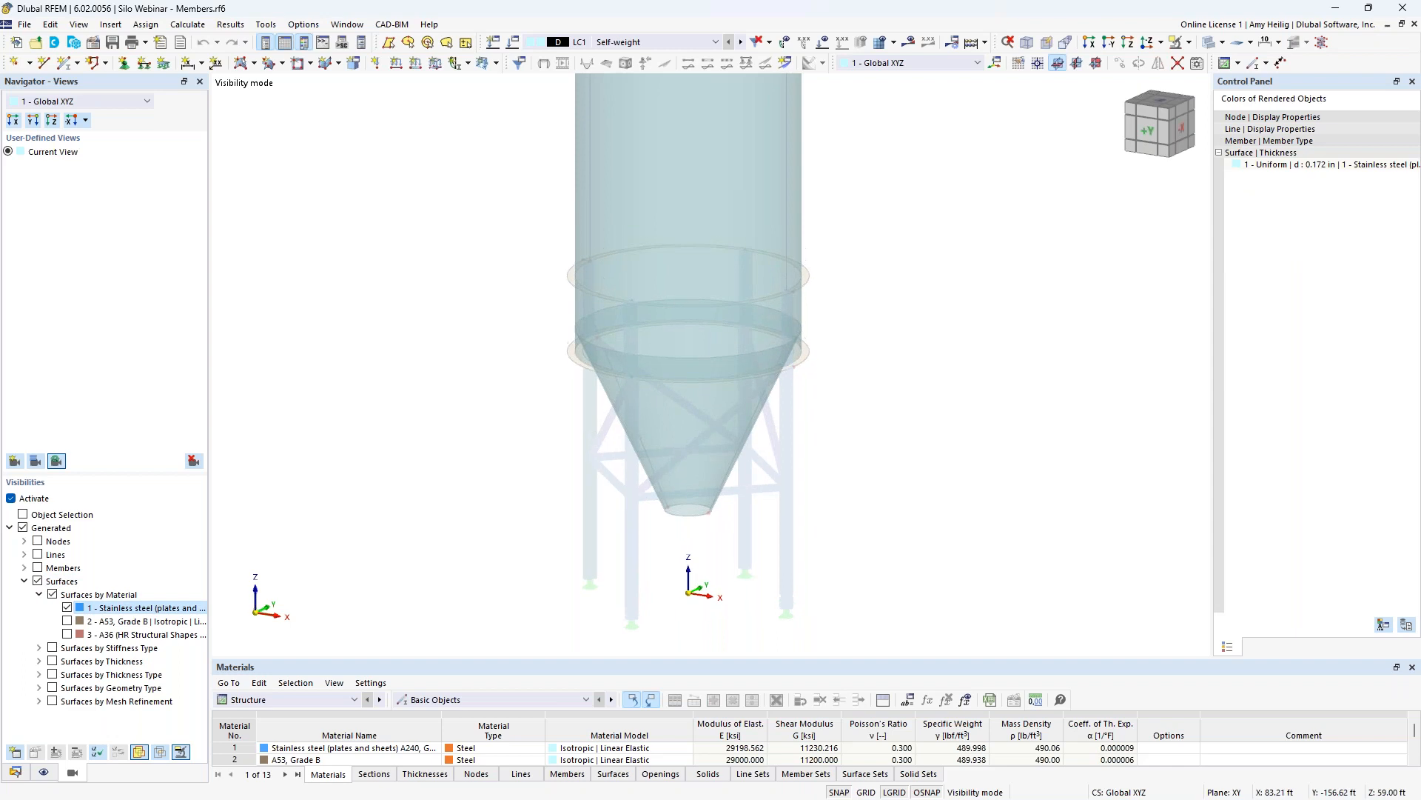
scroll(603, 397, "down", 5)
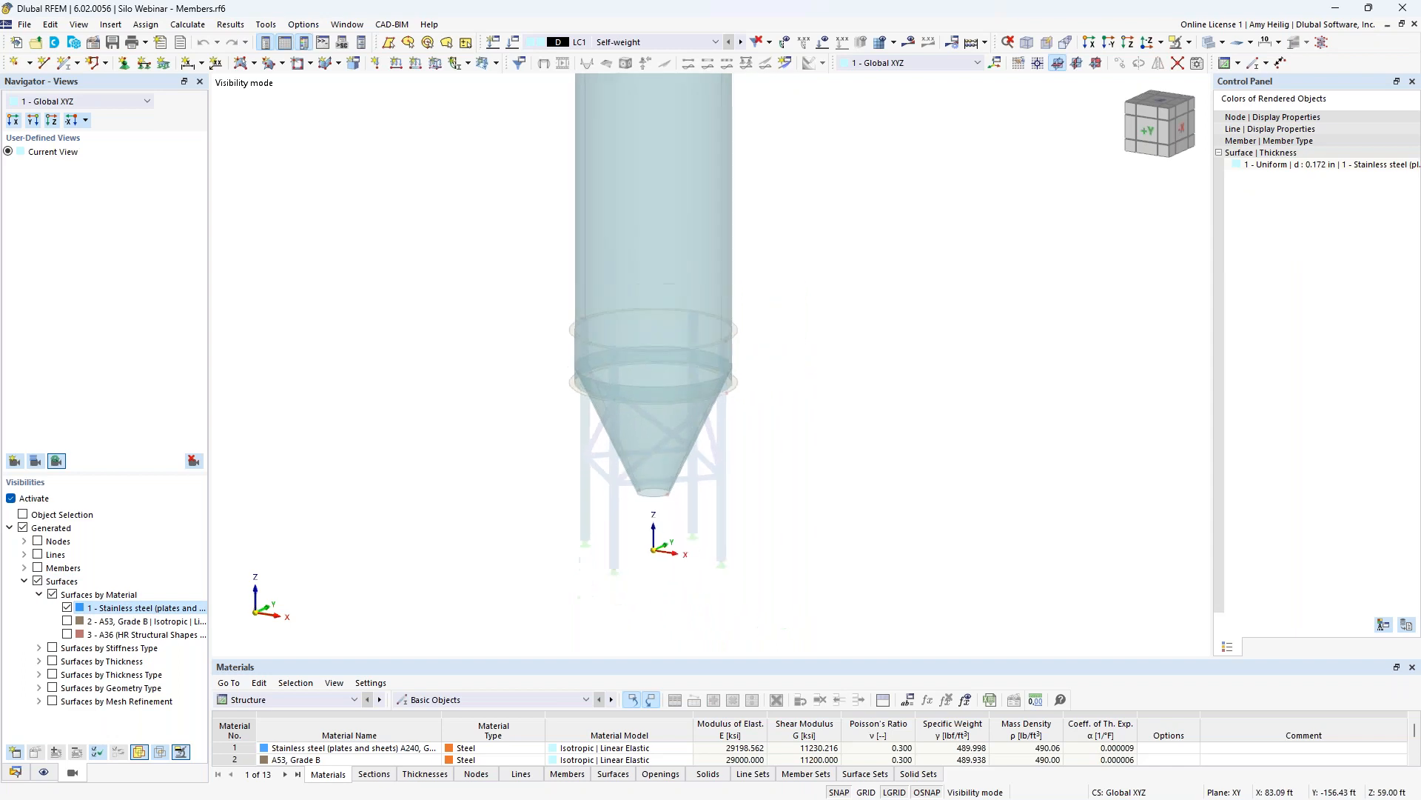
- Turn on the local axis systems of the surfaces and examine the axis directions around the hopper cone
right_click(650, 389)
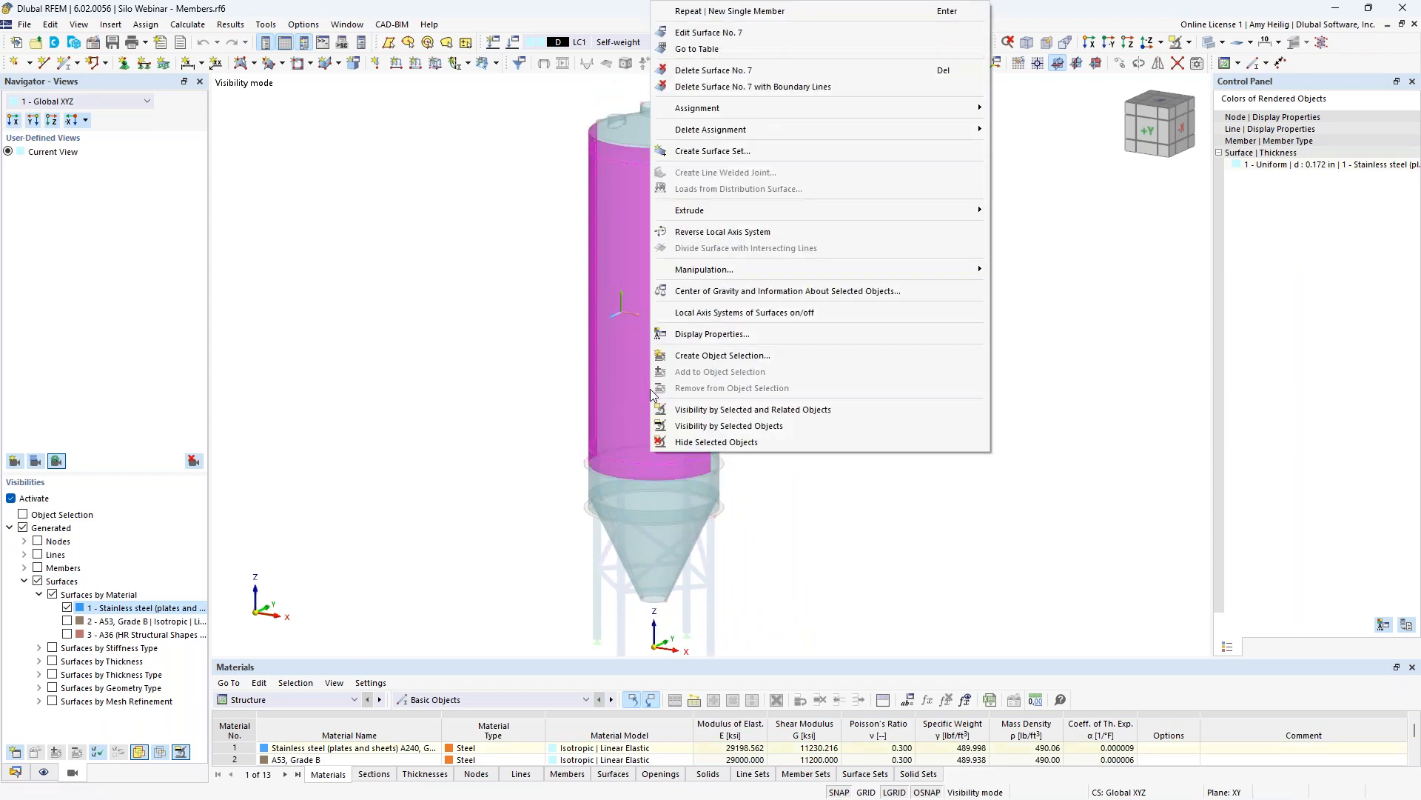
left_click(748, 312)
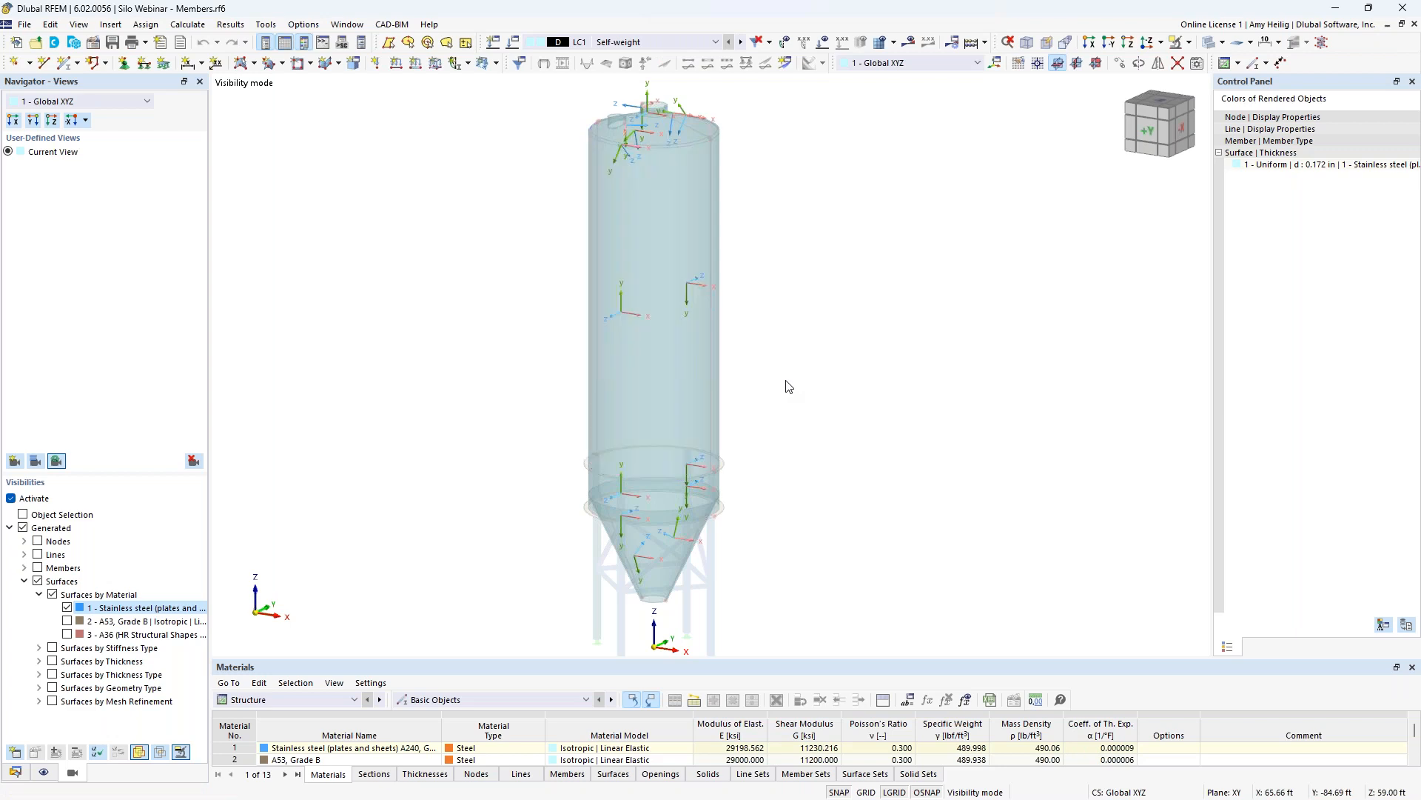
mouse_move(775, 390)
middle_mouse_down("ctrl")
mouse_move(819, 387)
mouse_move(754, 391)
middle_mouse_up("ctrl")
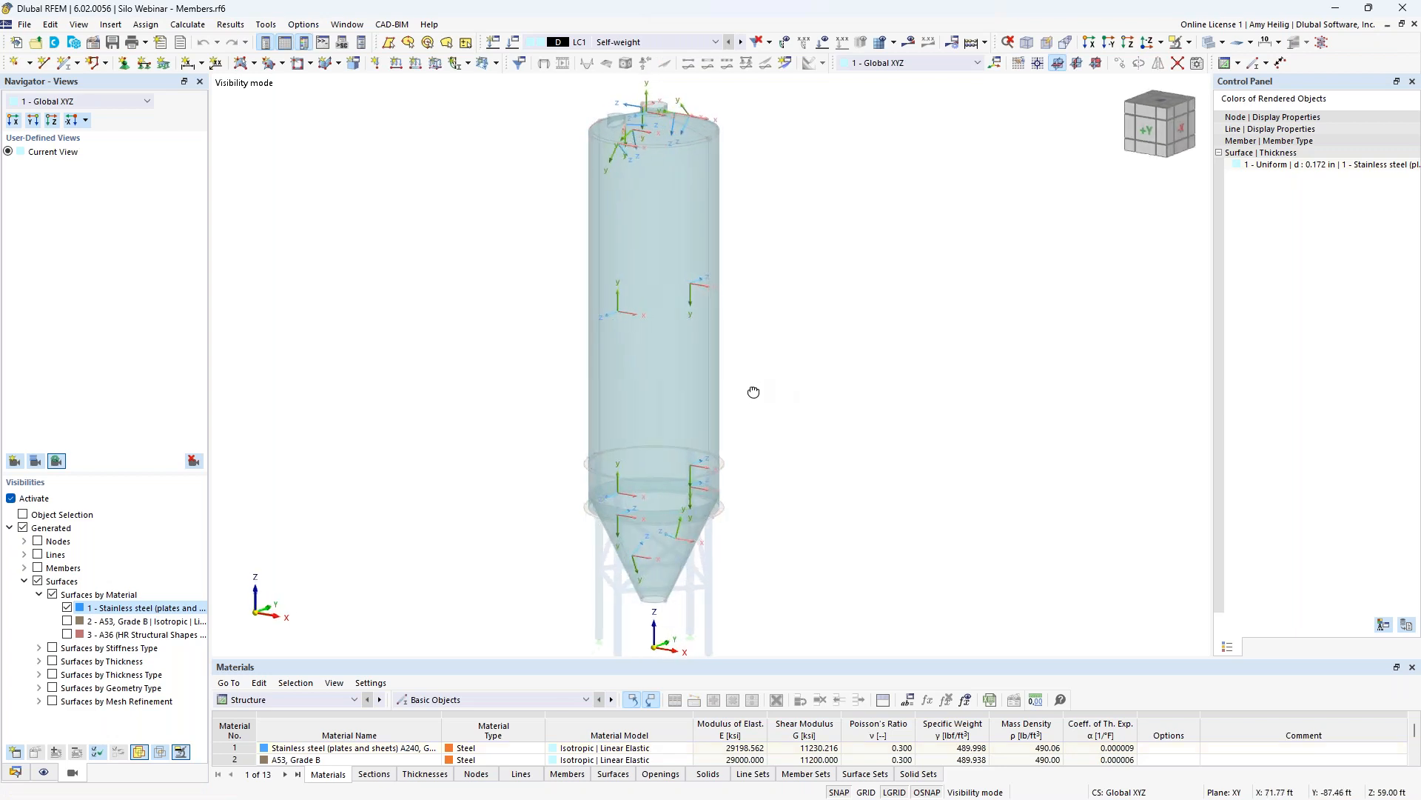
scroll(655, 553, "up", 5)
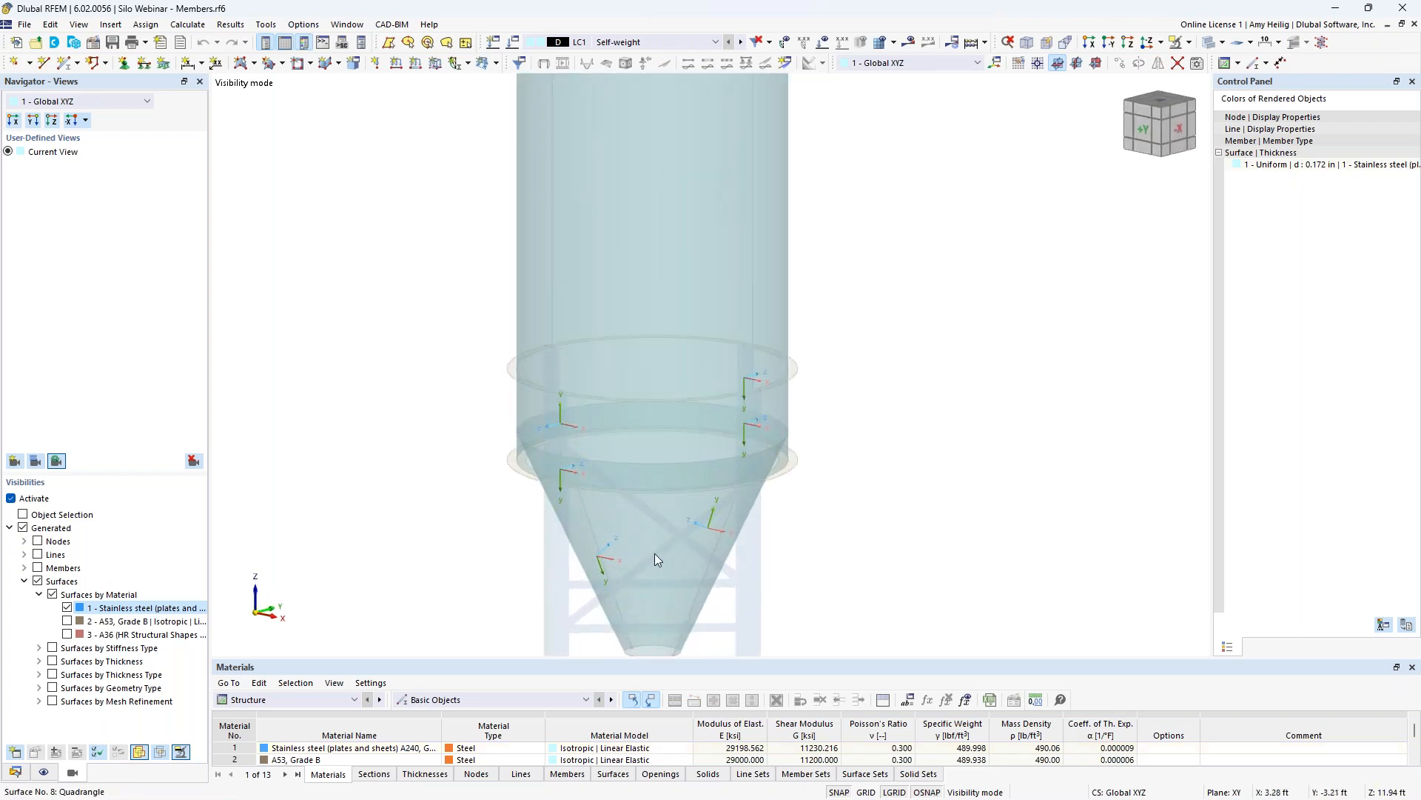
scroll(654, 553, "up", 1)
middle_click_drag(929, 555, 925, 510)
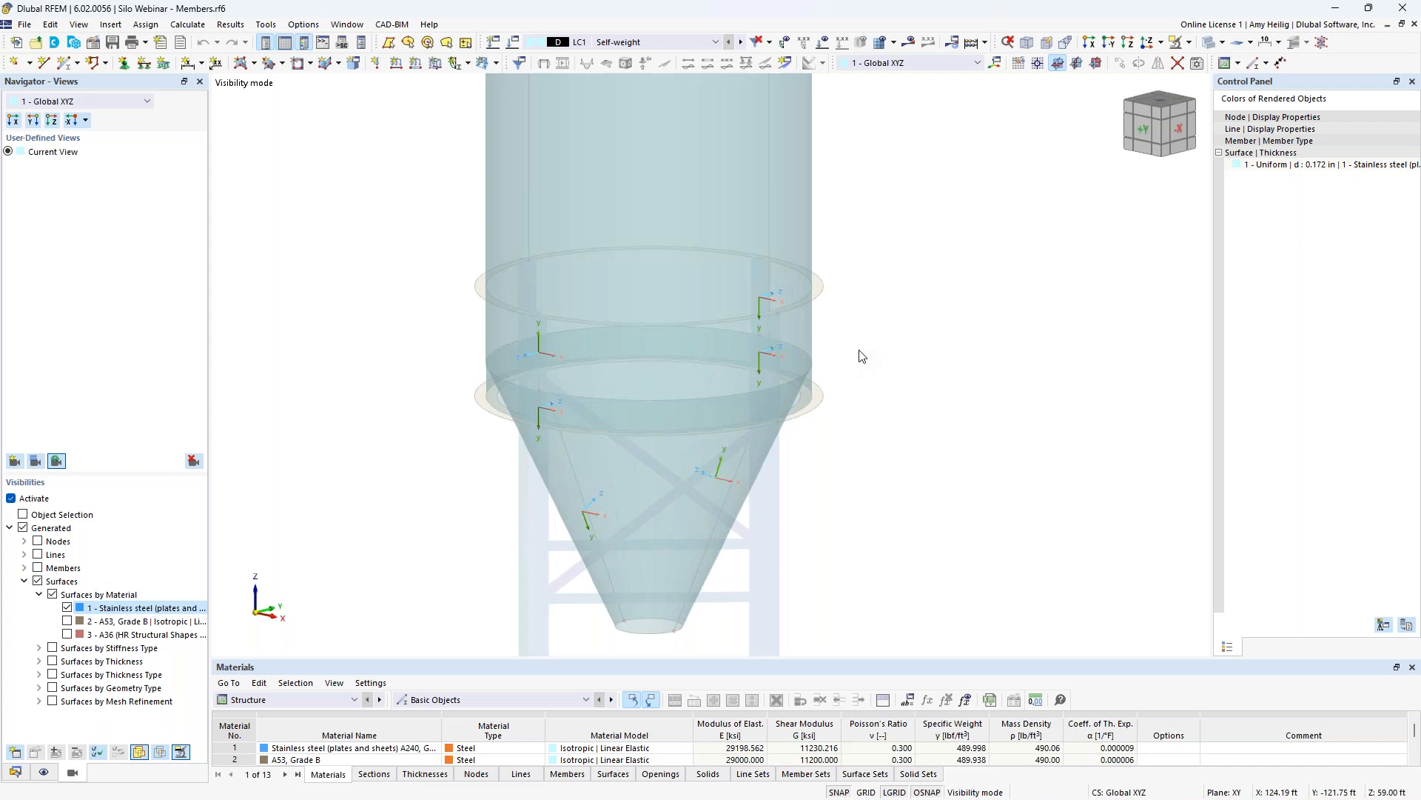
middle_click_drag(659, 416, 558, 419, "ctrl")
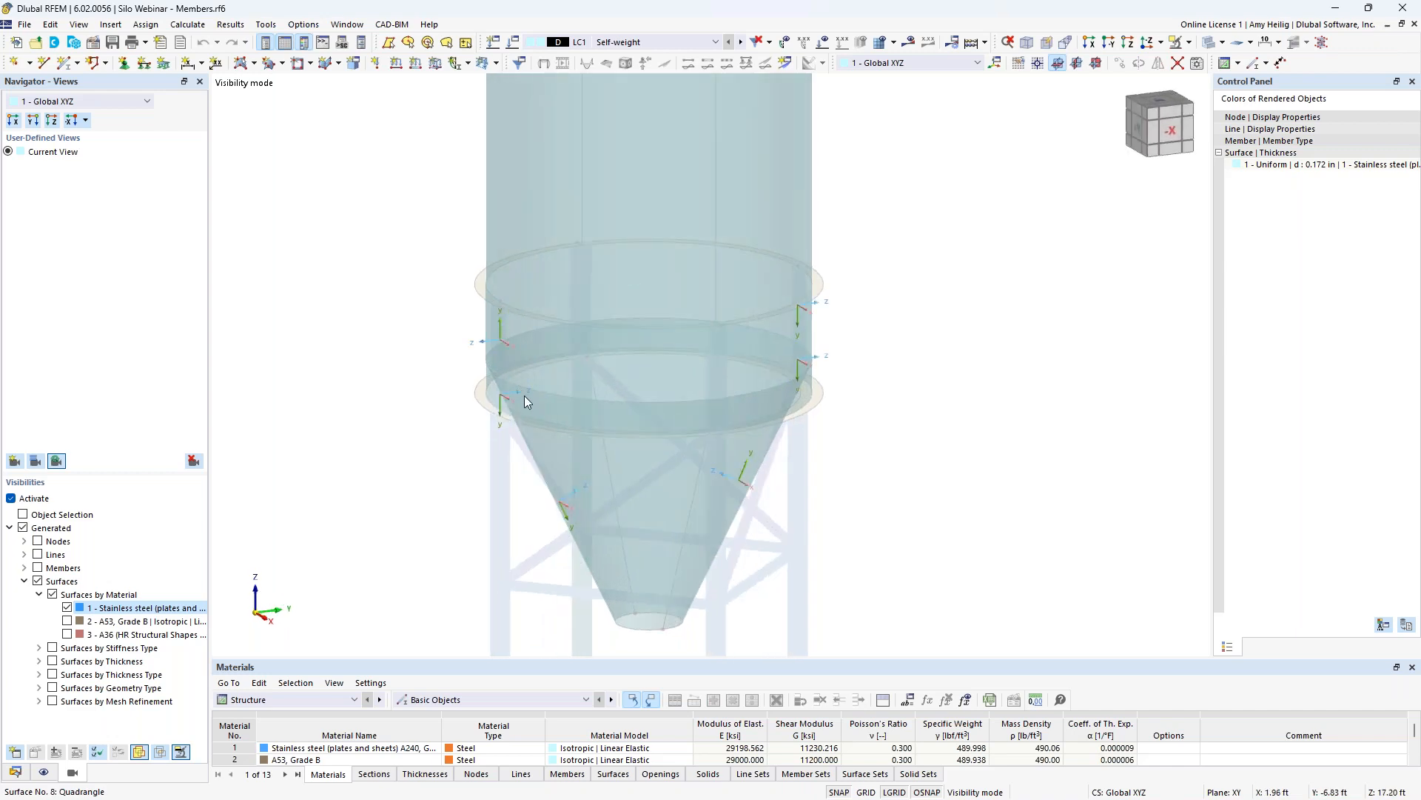
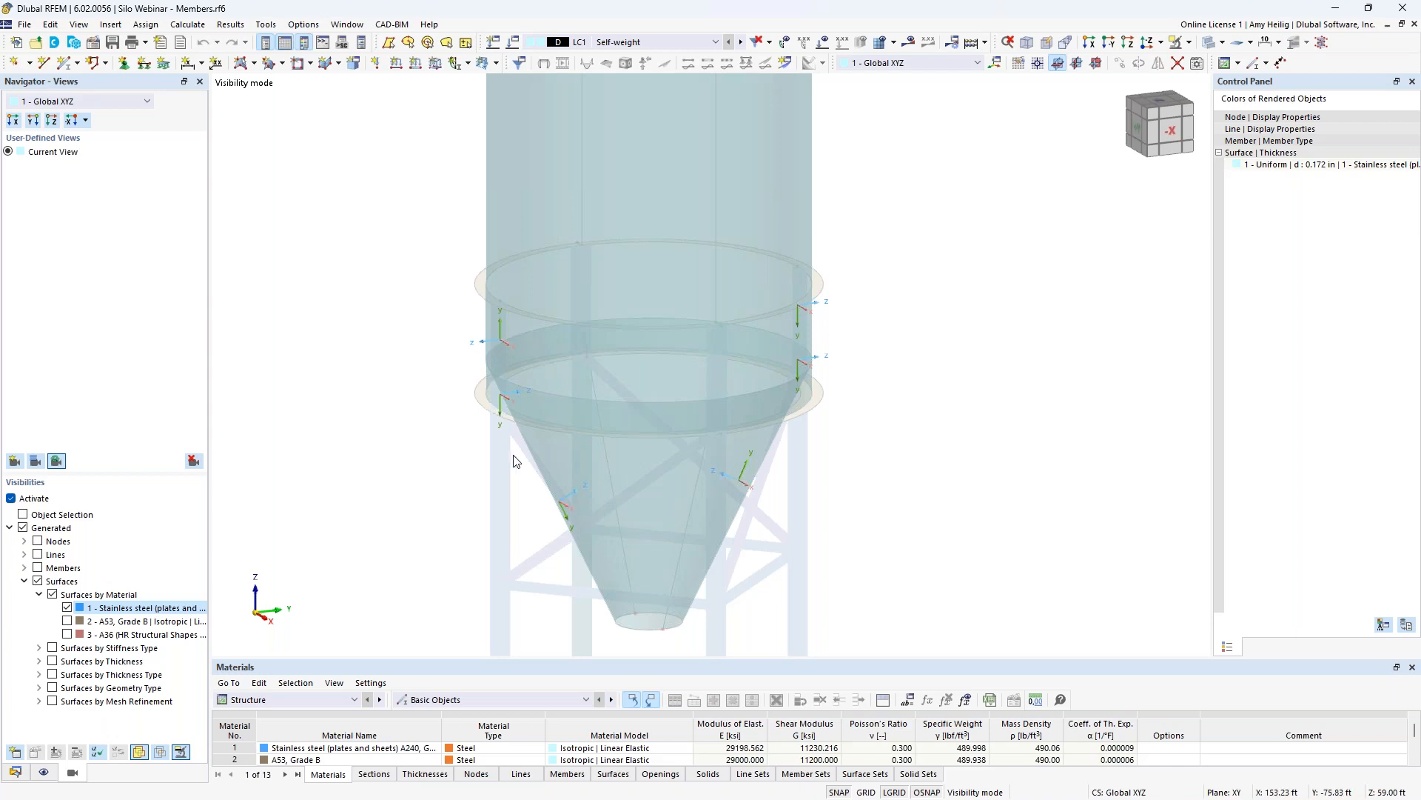
- Reverse the local axis systems of the hopper cone surfaces and the short ring surfaces around its upper edge
scroll(547, 477, "up", 2)
middle_click_drag(512, 466, 479, 384)
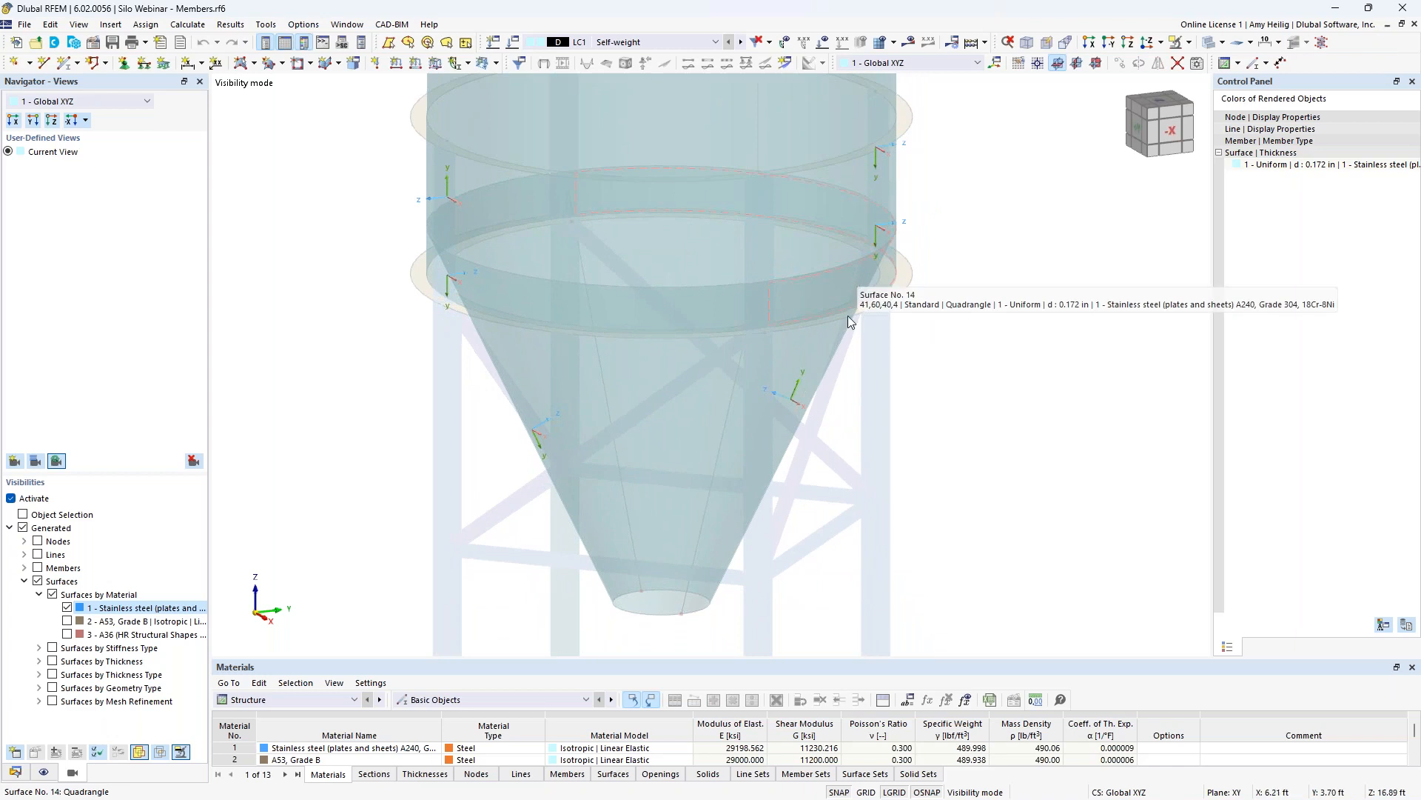
left_click_drag(832, 496, 469, 411)
middle_click_drag(481, 414, 441, 295, "ctrl")
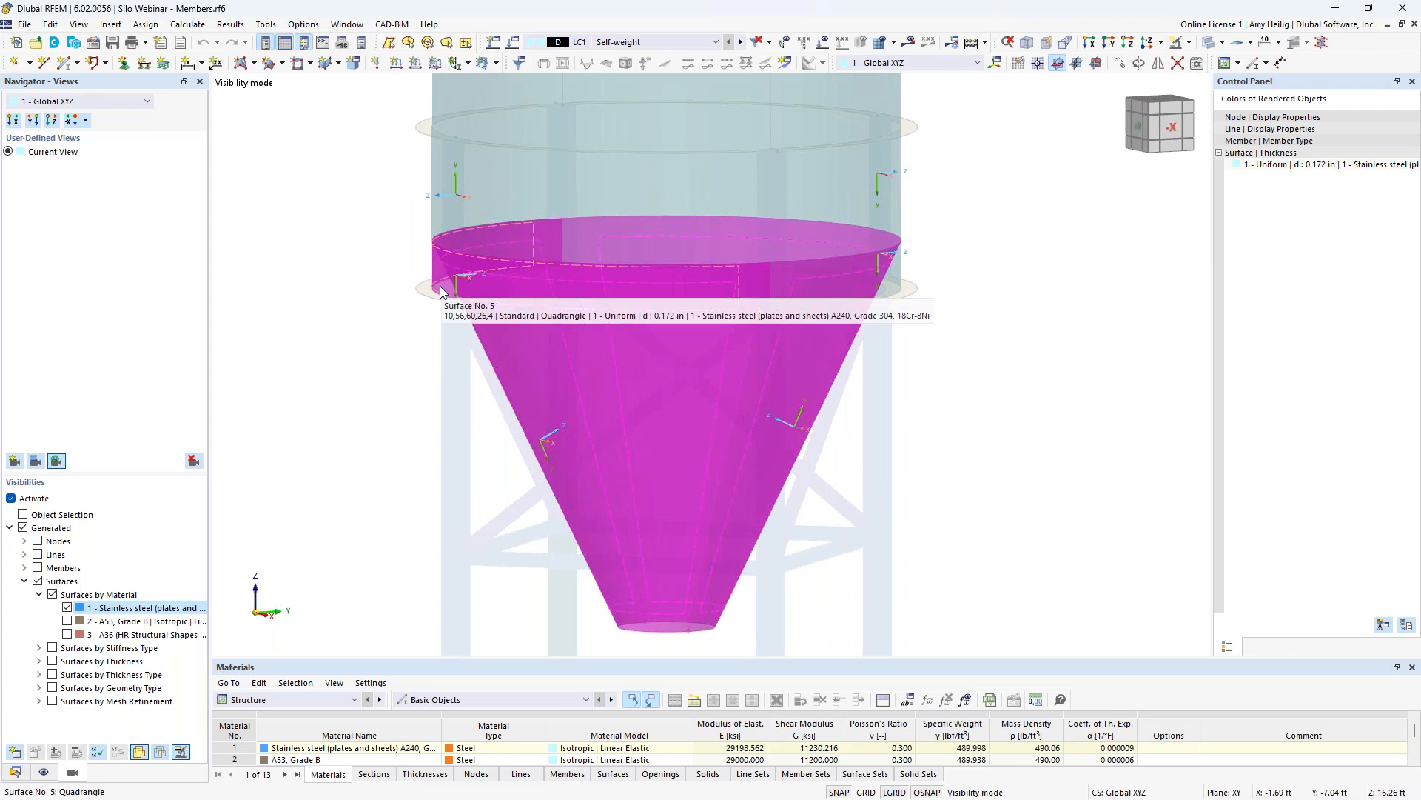
right_click(583, 408)
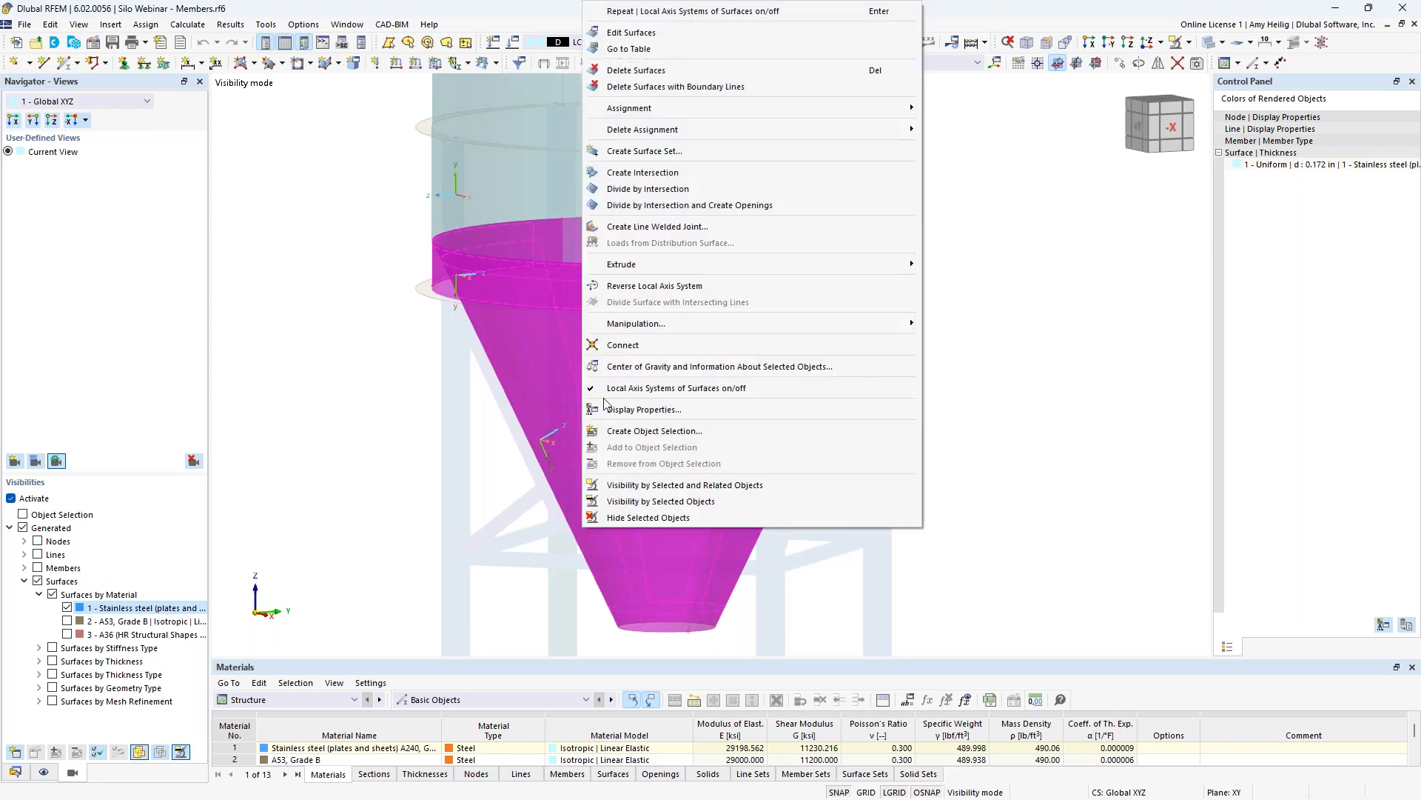
left_click(649, 288)
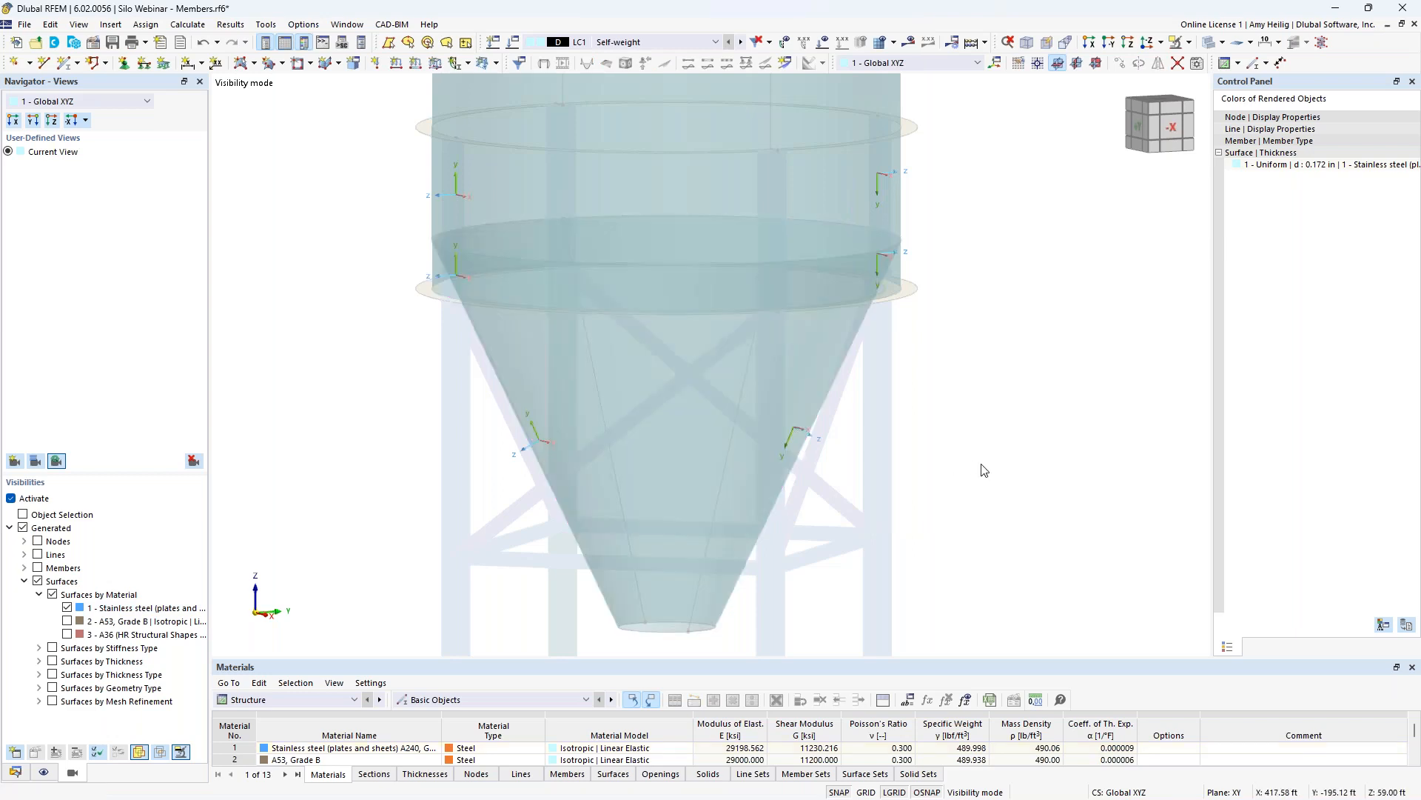
- Examine the local y- and z-axis directions on the hopper and on both halves of the cylinder wall
middle_click_drag(957, 488, 939, 505, "ctrl")
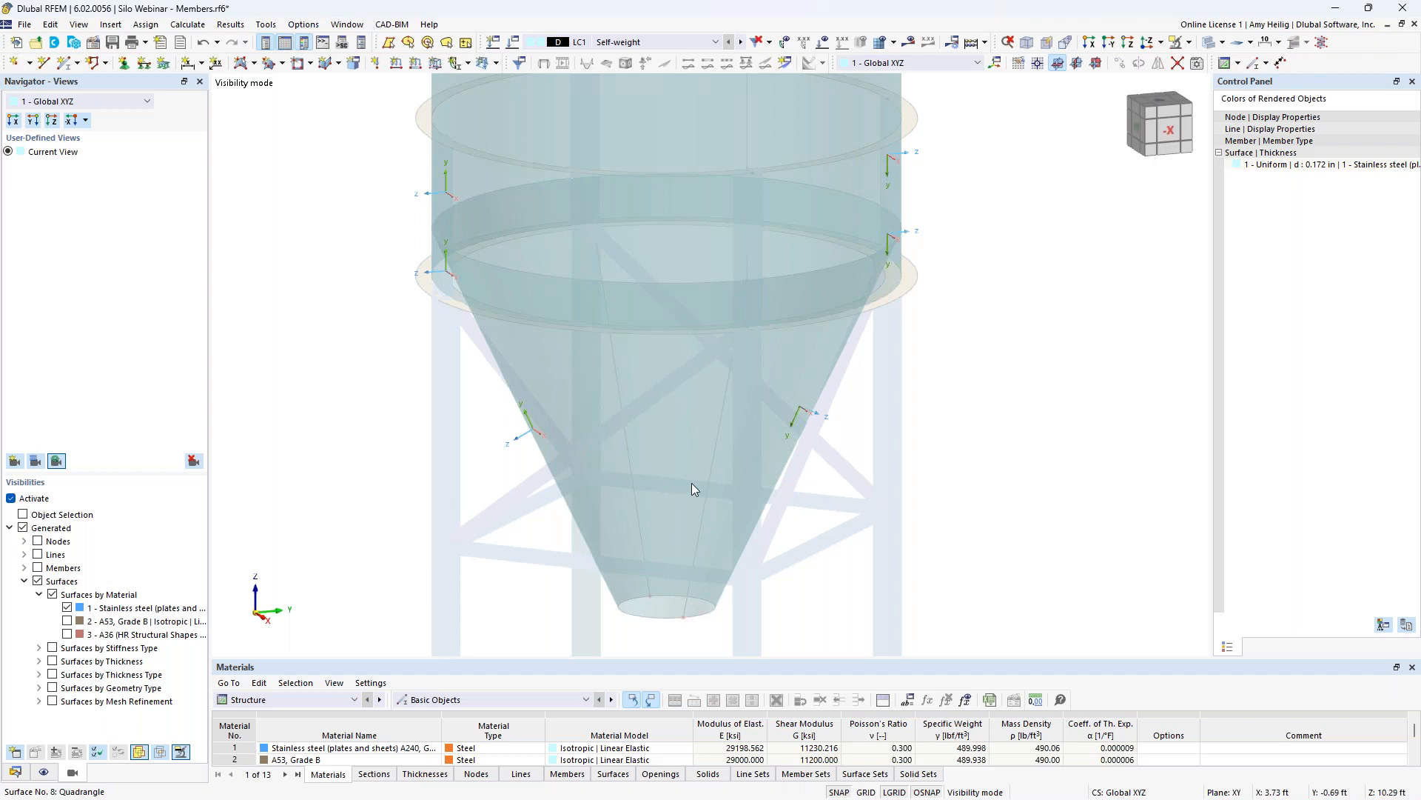
scroll(761, 468, "down", 4)
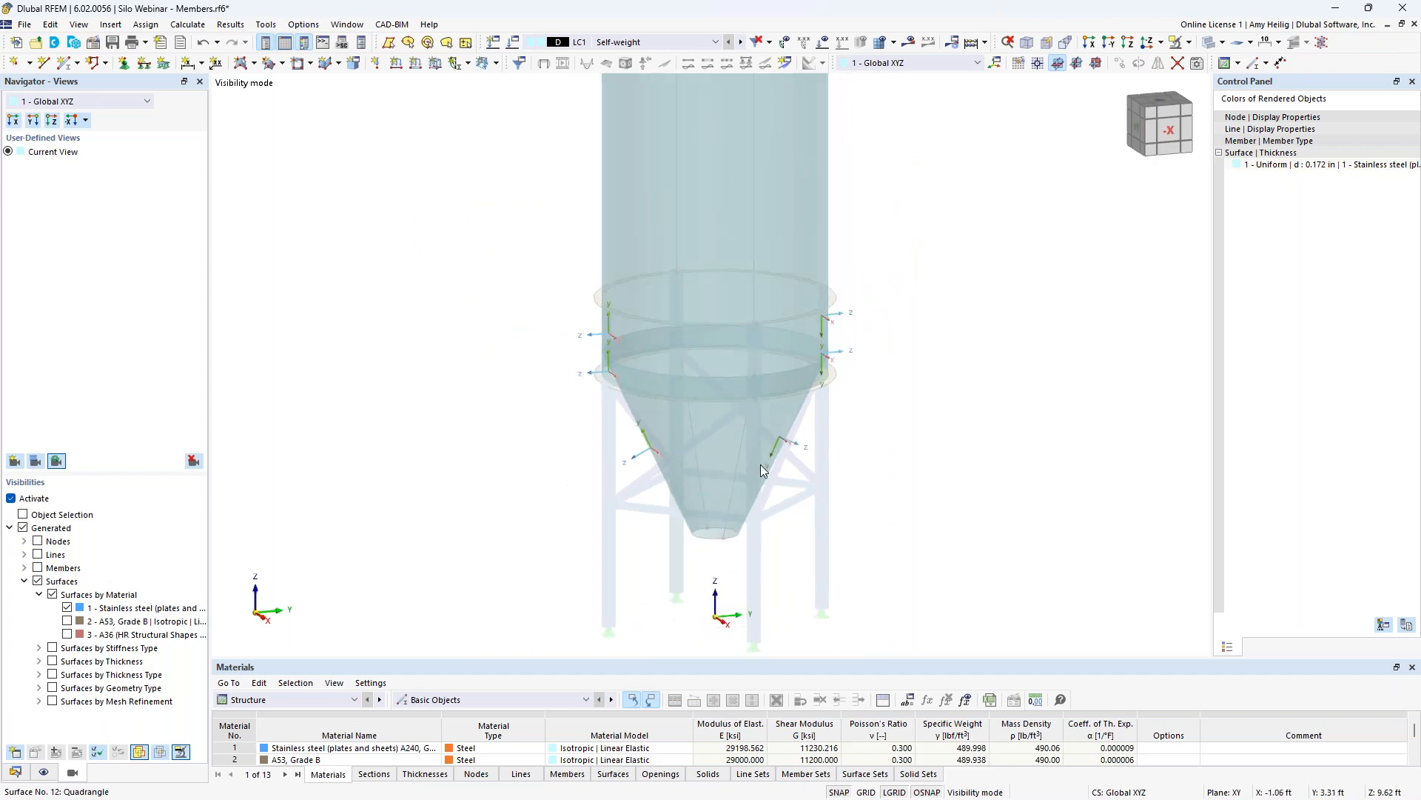
scroll(761, 464, "down", 2)
middle_click_drag(856, 373, 850, 496)
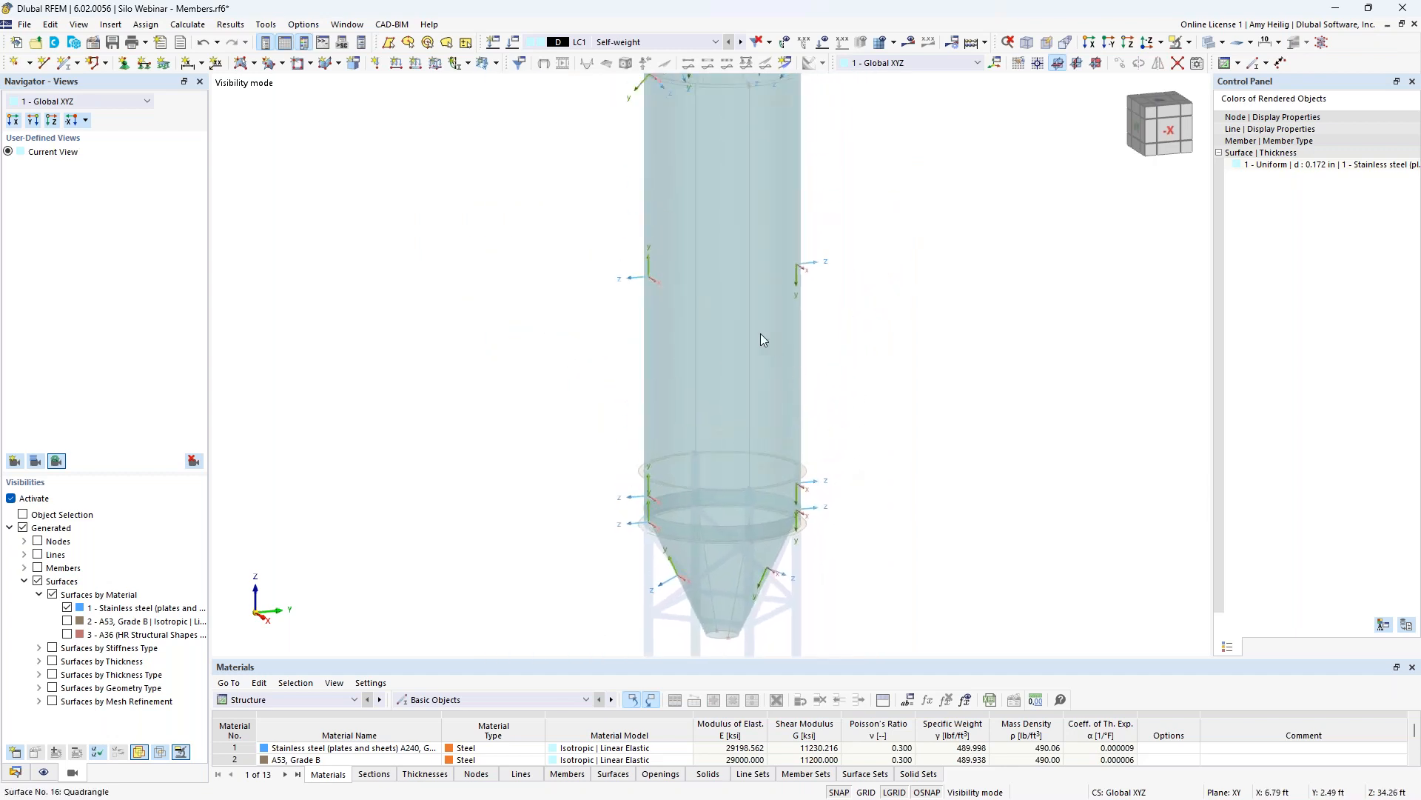
scroll(655, 268, "up", 2)
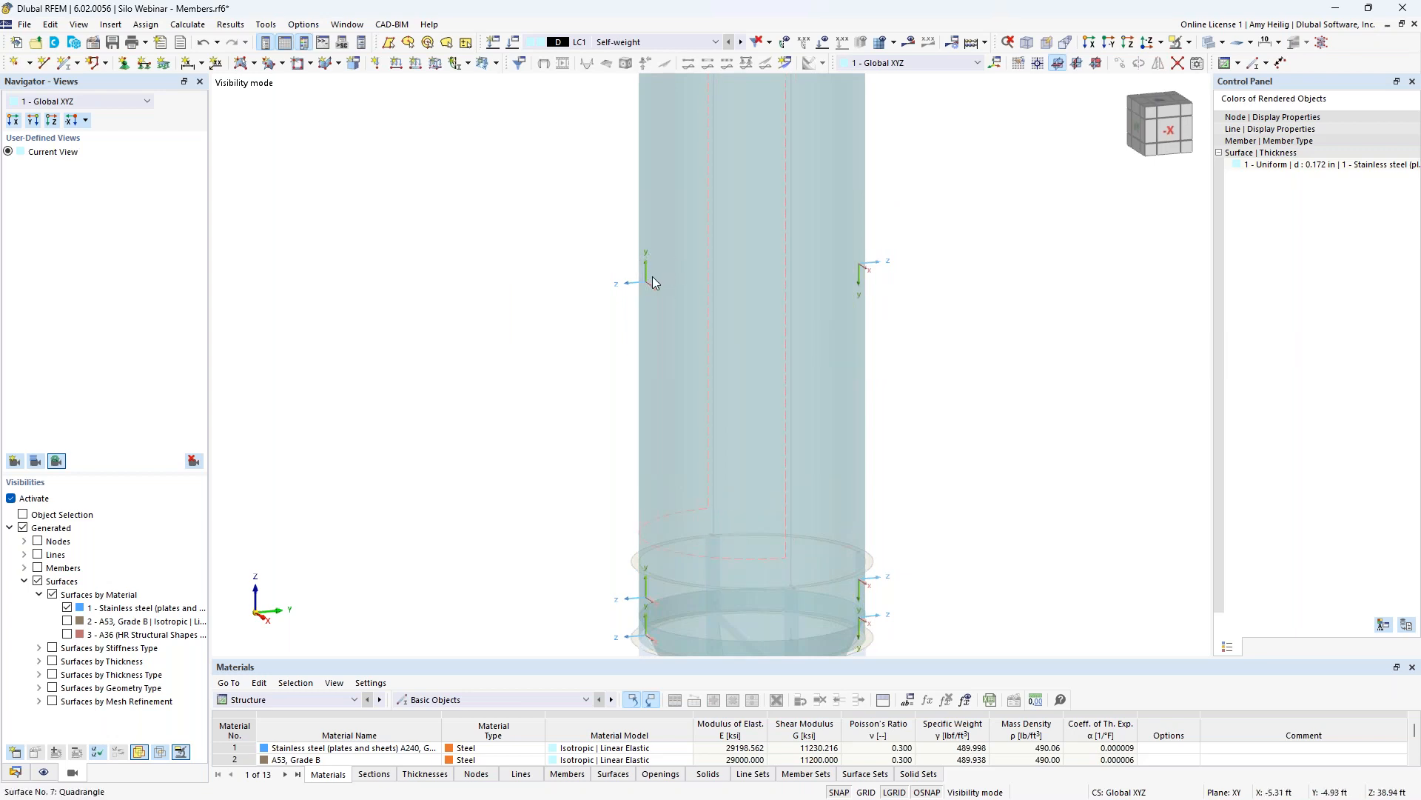
scroll(676, 260, "up", 2)
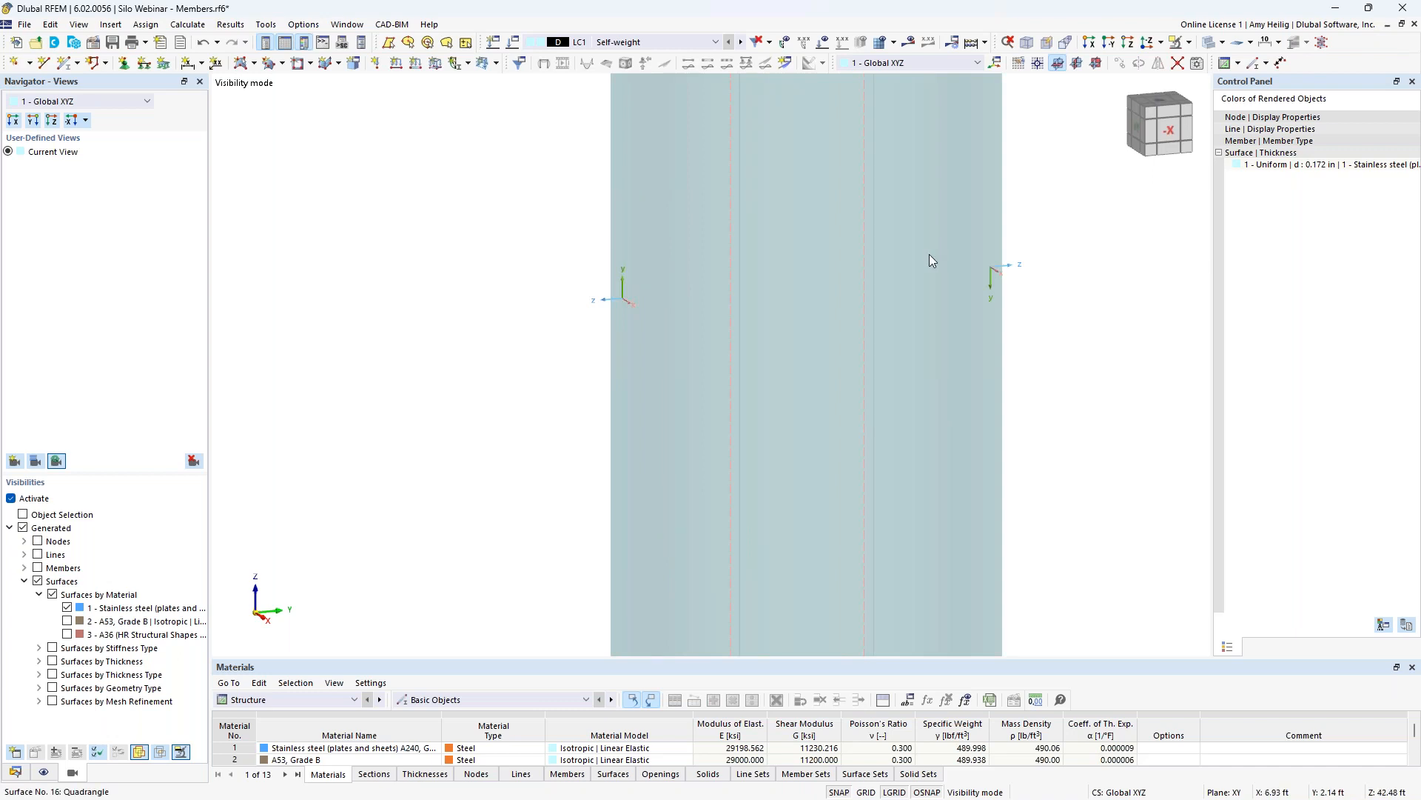
scroll(962, 311, "down", 3)
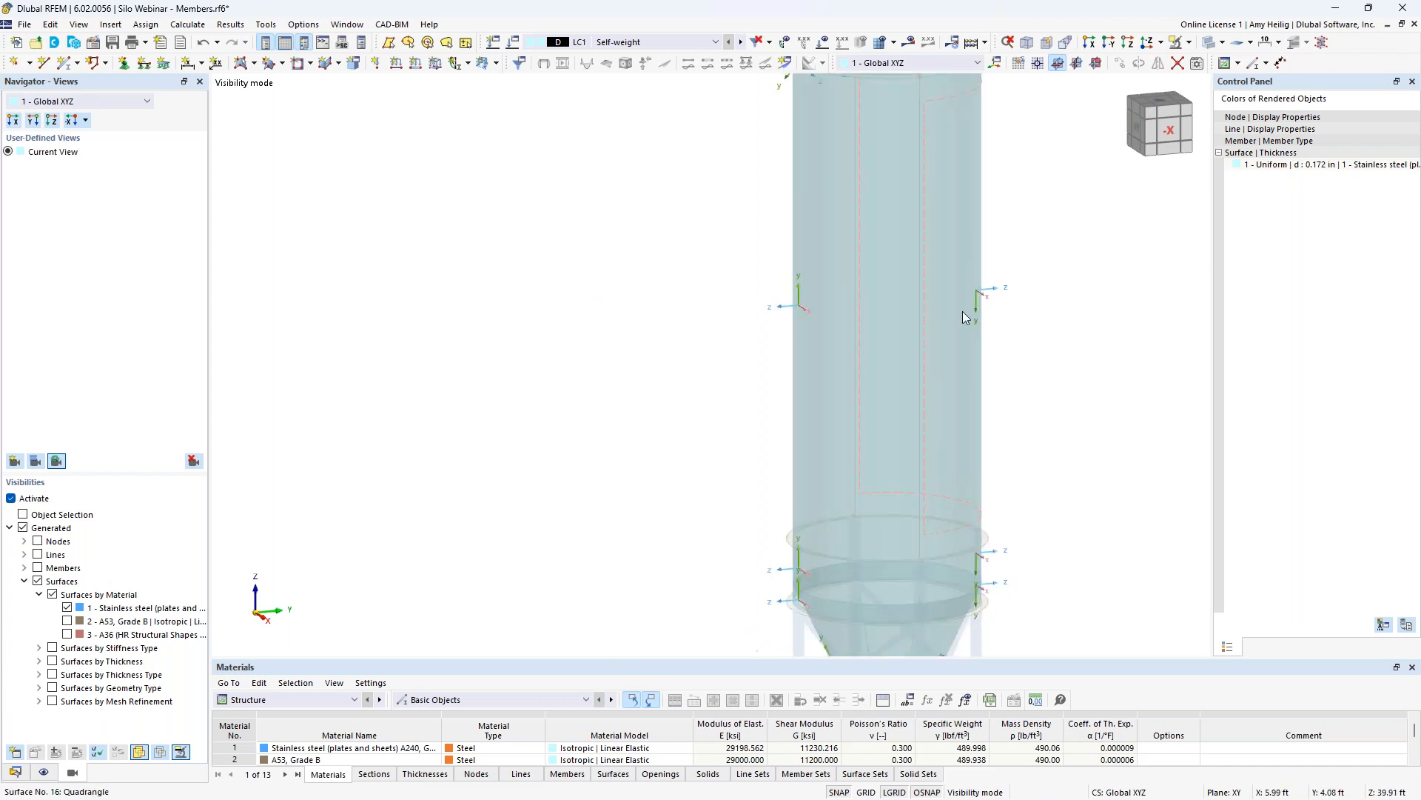
middle_click_drag(1039, 491, 915, 436)
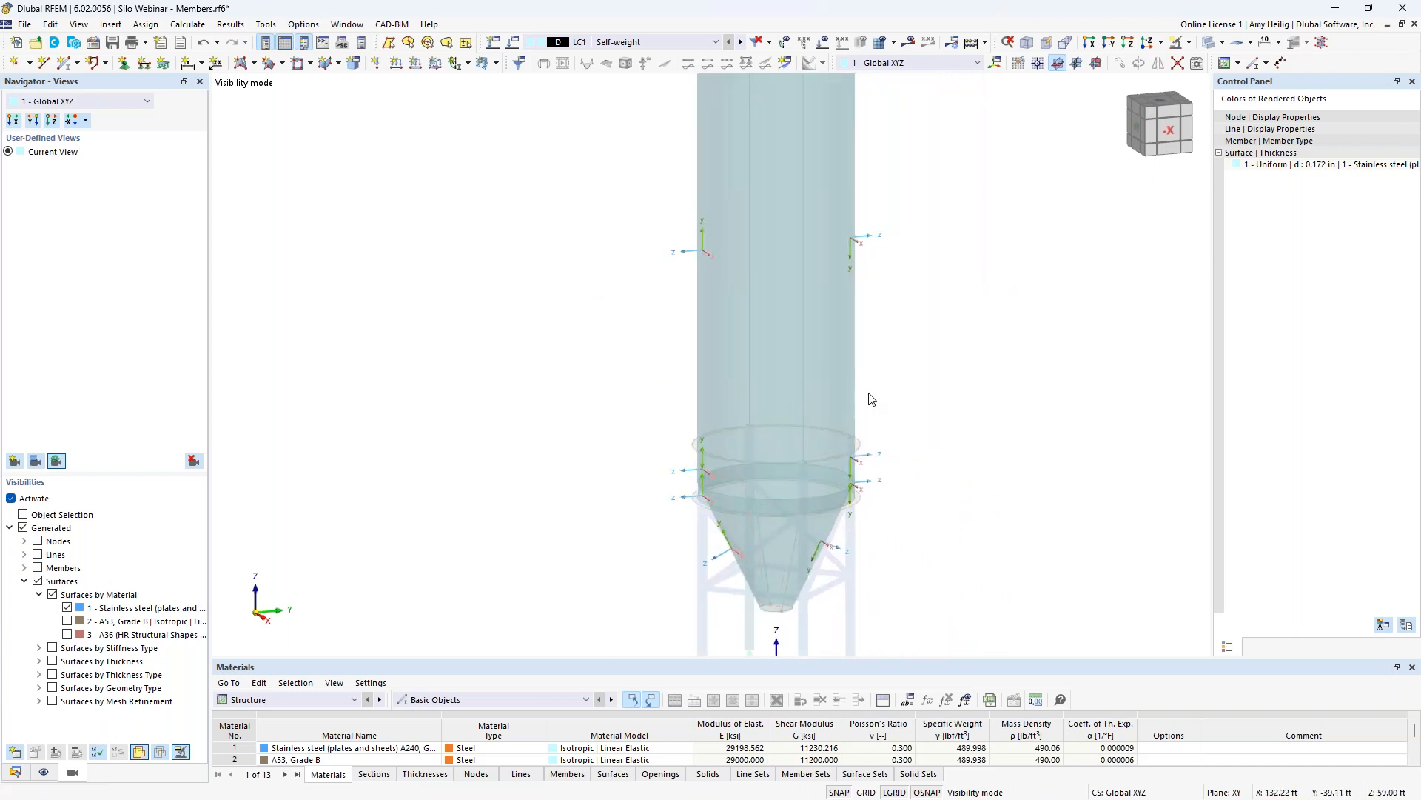
scroll(921, 589, "down", 1)
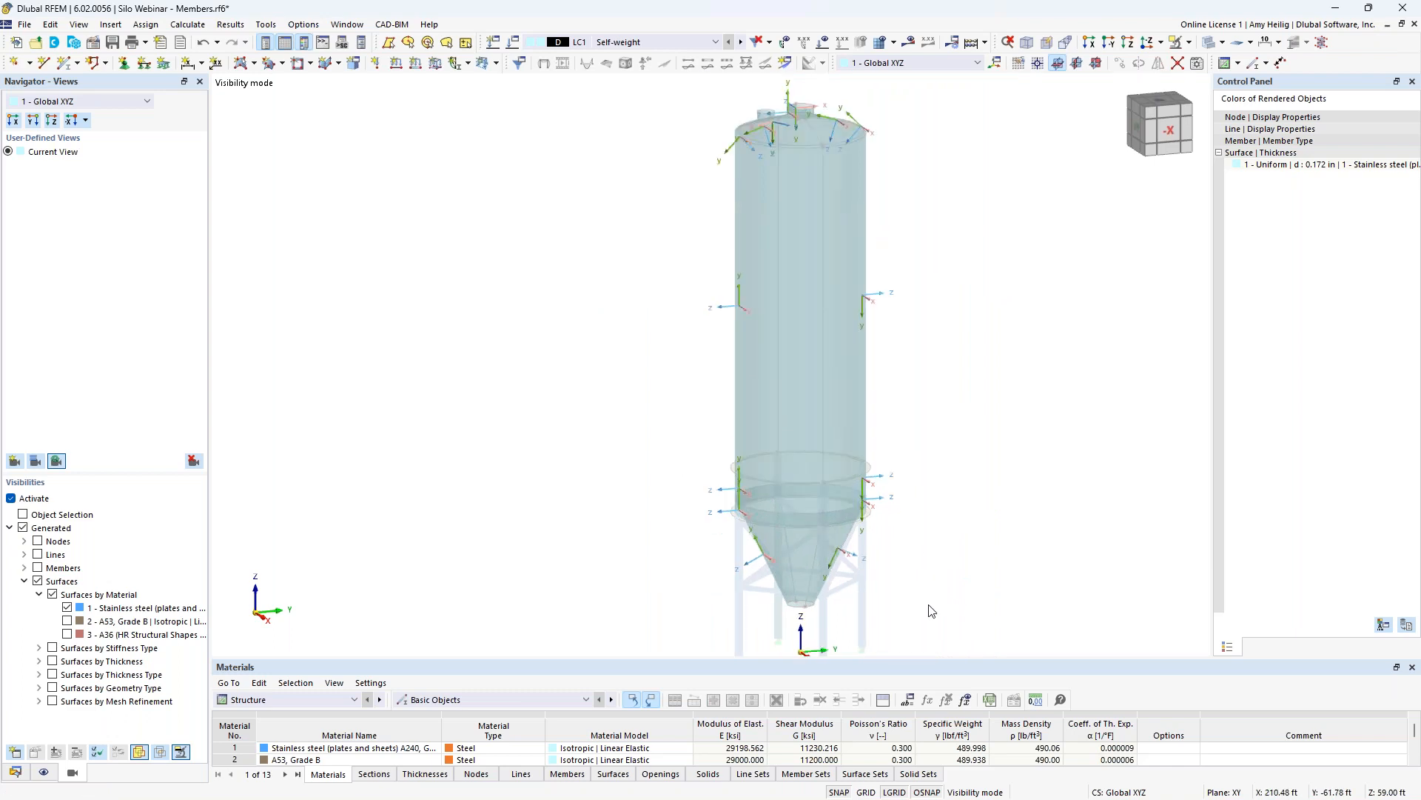
- Select the hopper and cylinder wall surfaces together with both cylindrical roof nozzles, leaving out the roof cone
left_click_drag(831, 570, 665, 243)
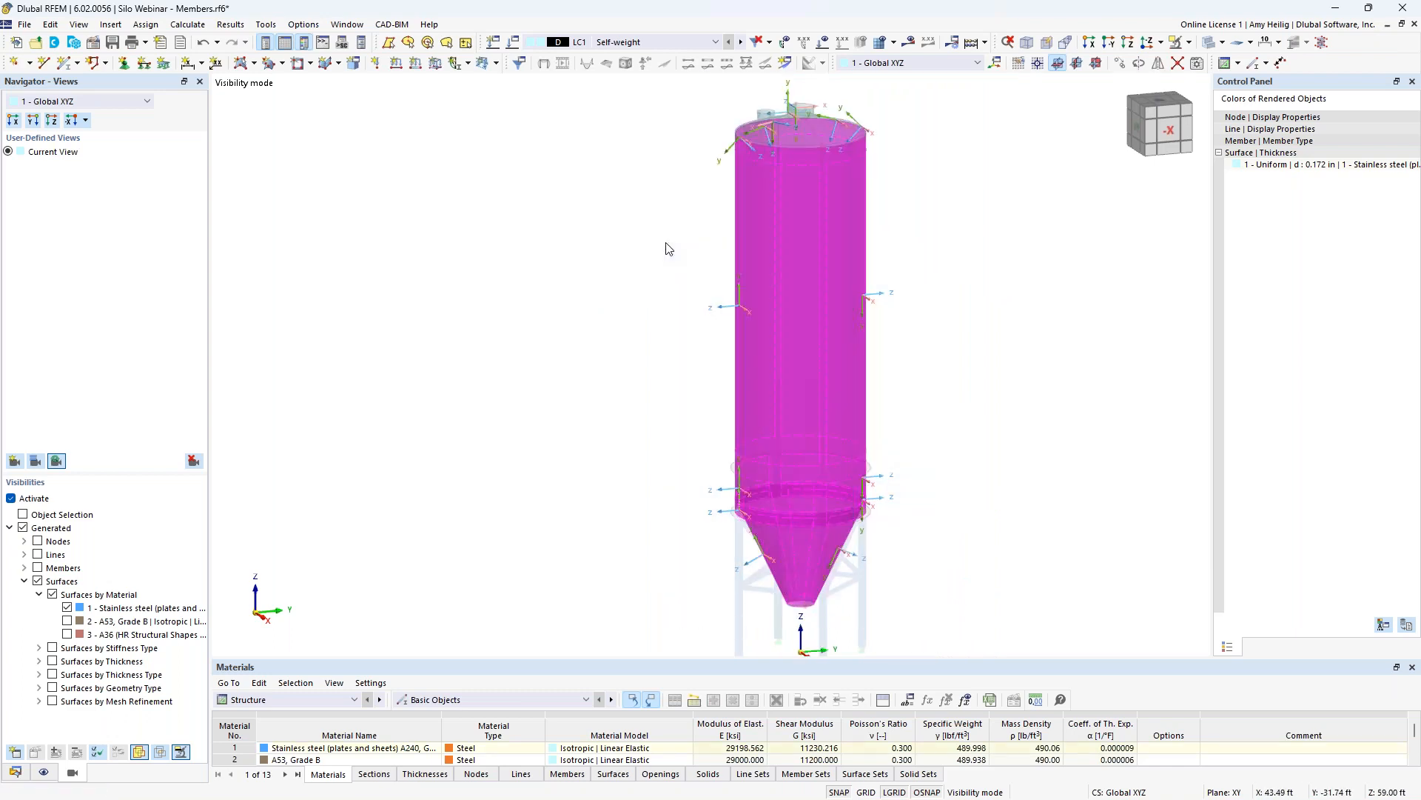
middle_click_drag(893, 226, 883, 370)
scroll(807, 246, "up", 5)
middle_click_drag(841, 244, 844, 225)
left_click_drag(850, 225, 640, 154, "ctrl")
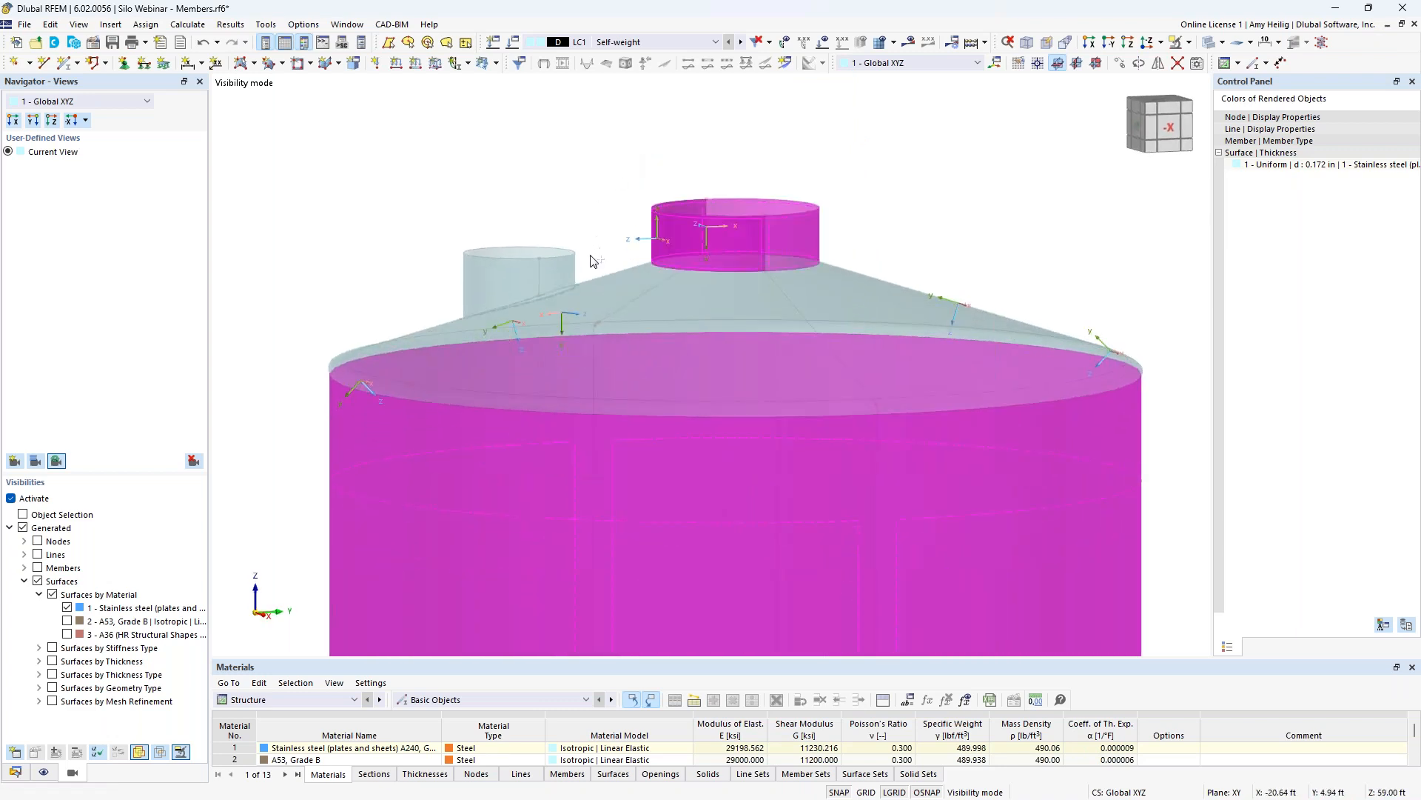
left_click_drag(581, 260, 438, 199, "ctrl")
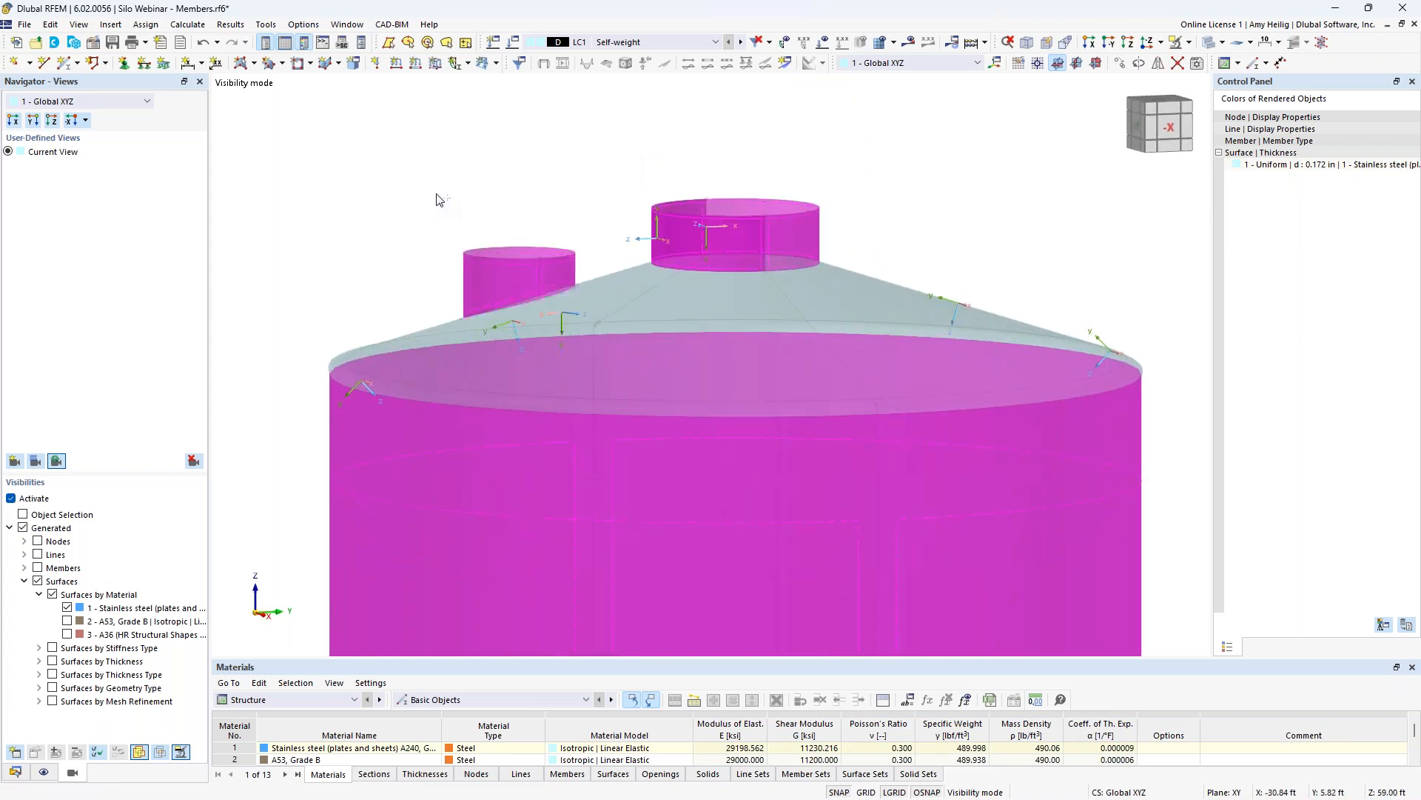
- Set the selected surfaces' input axes to Axis parallel to lines, with axis y parallel to line 49 on the central roof nozzle
double_click(770, 235)
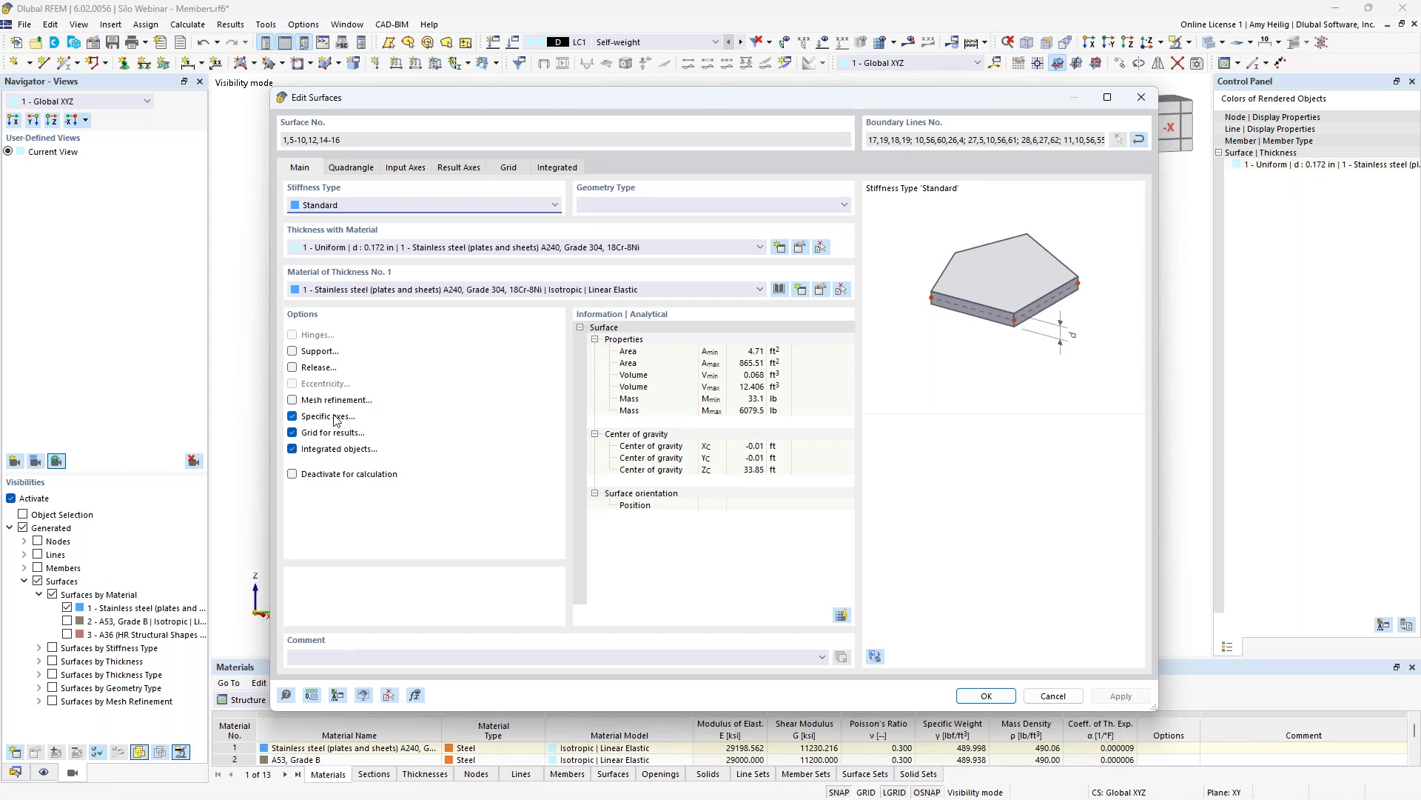
left_click(404, 168)
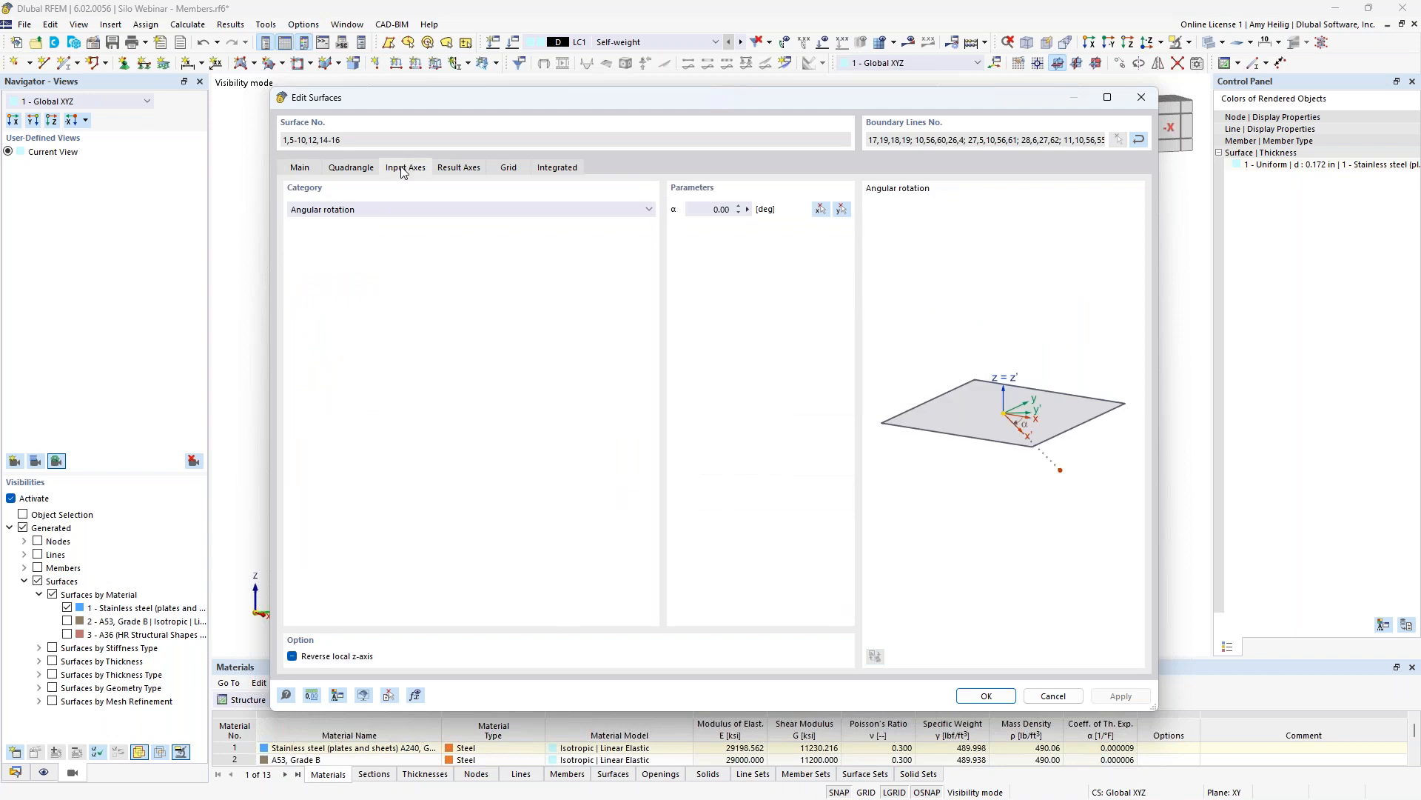
left_click(397, 210)
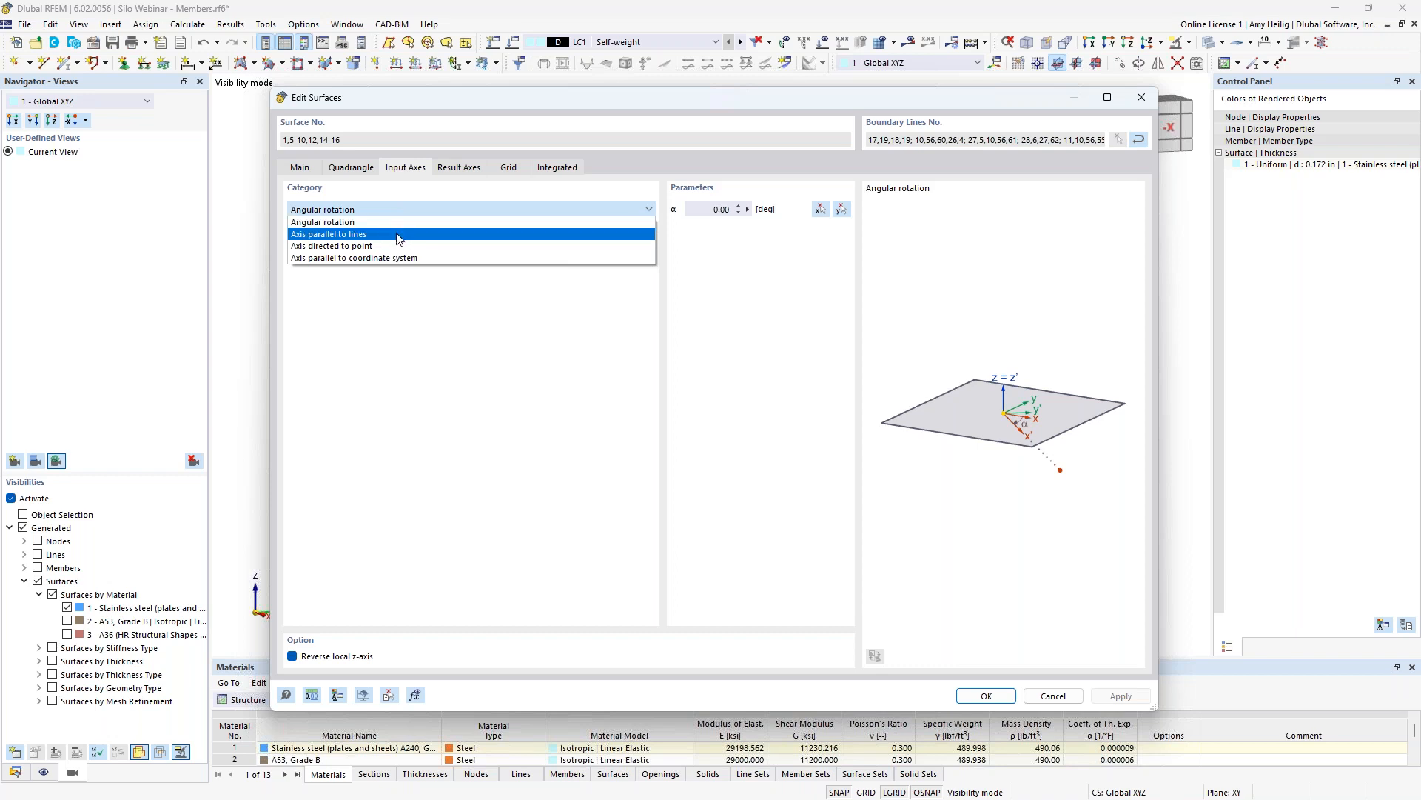
left_click(396, 235)
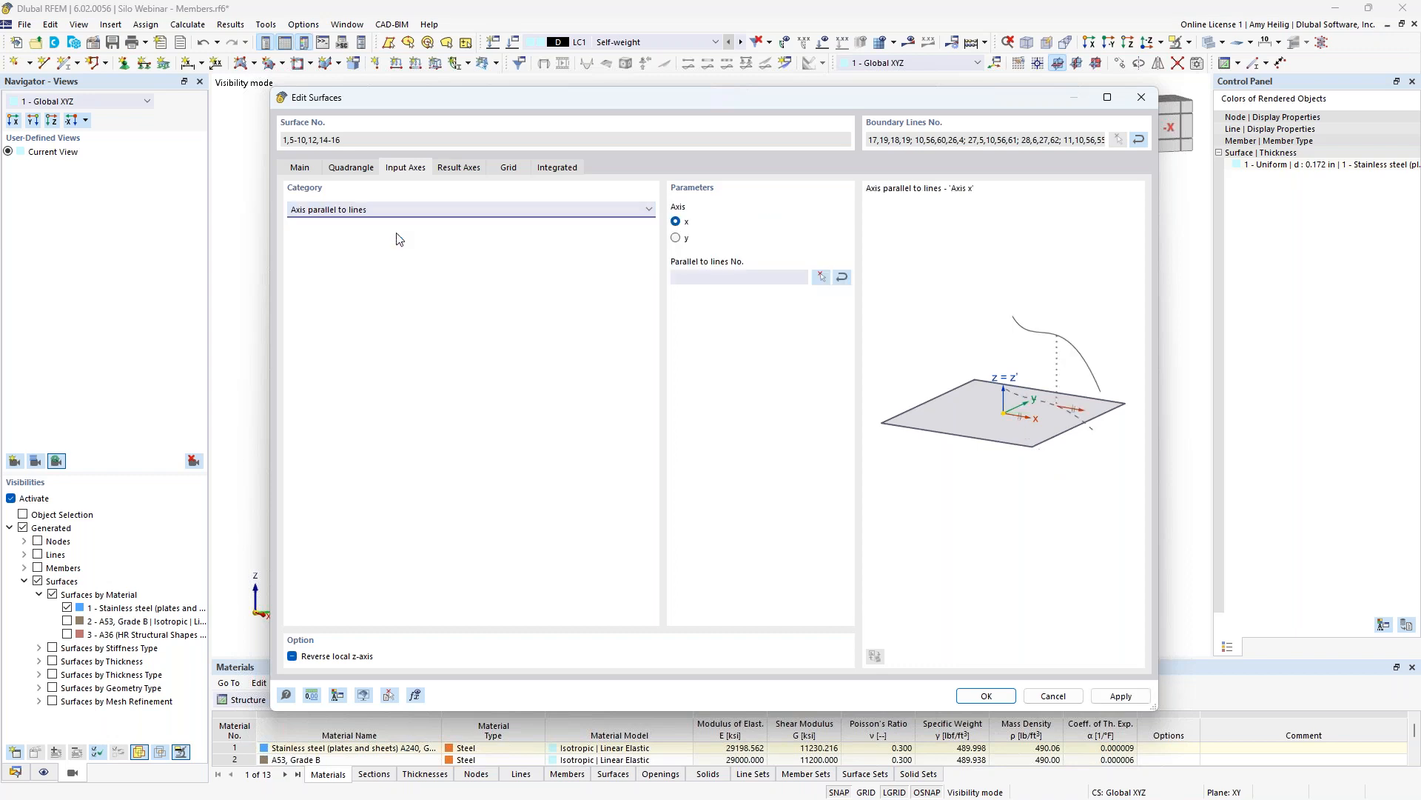
left_click(676, 239)
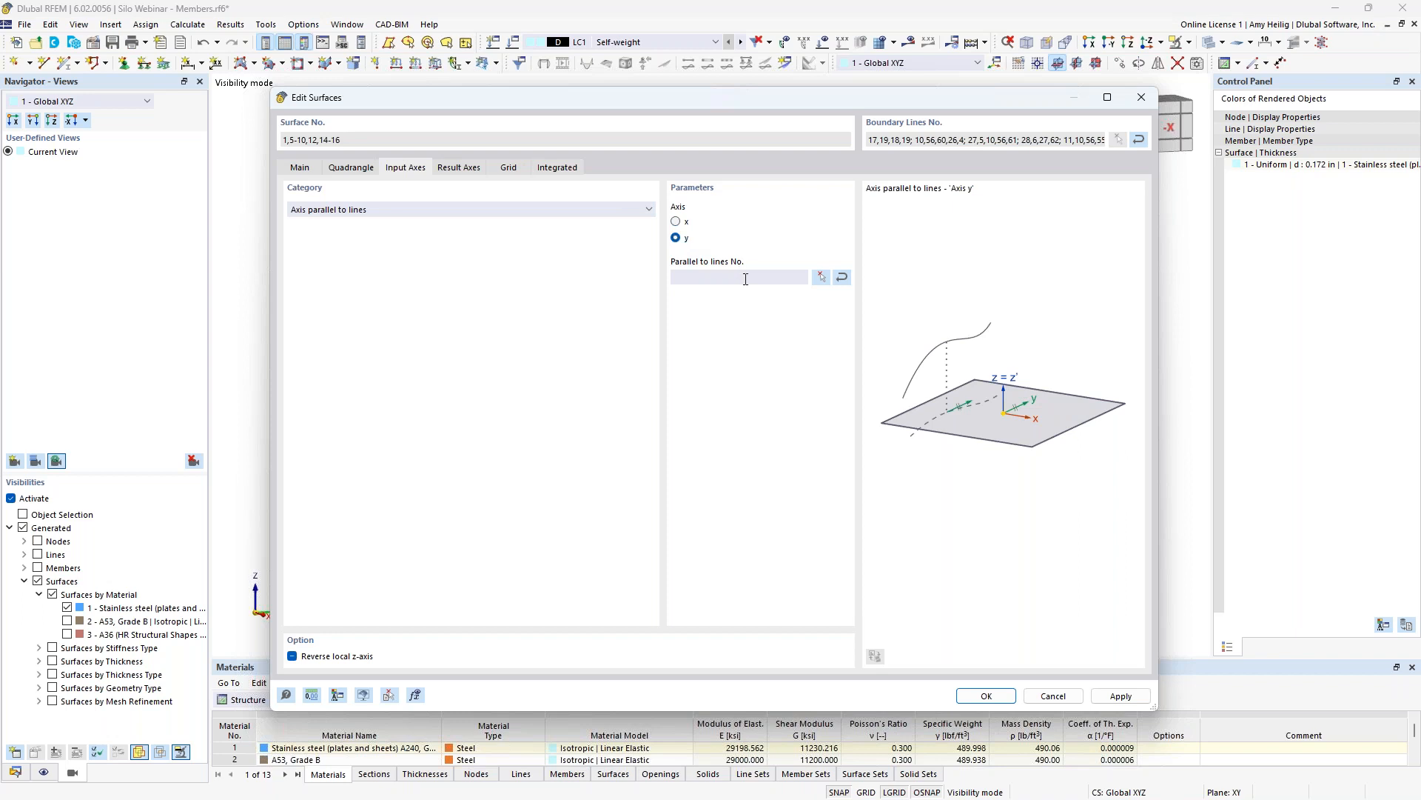
left_click(821, 276)
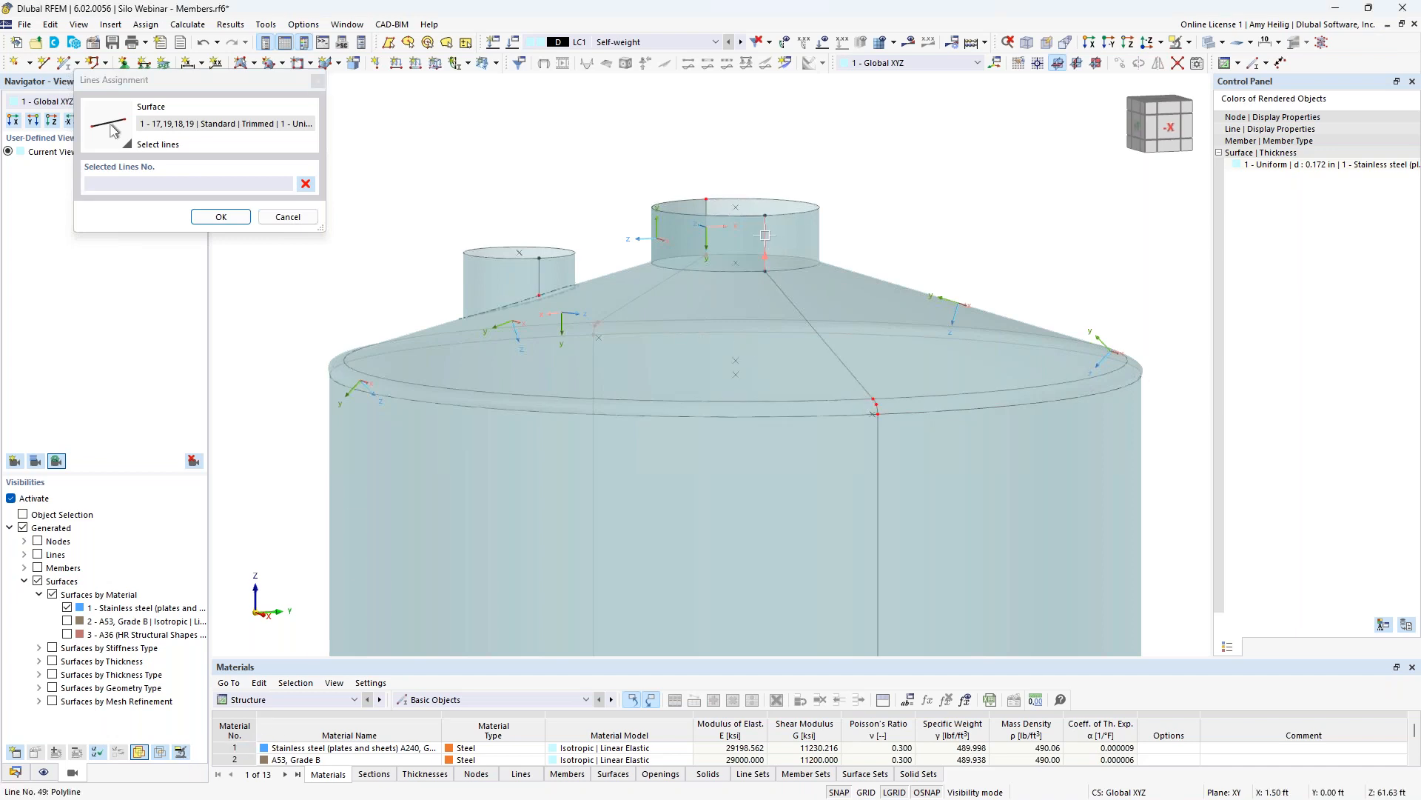
scroll(765, 236, "up", 3)
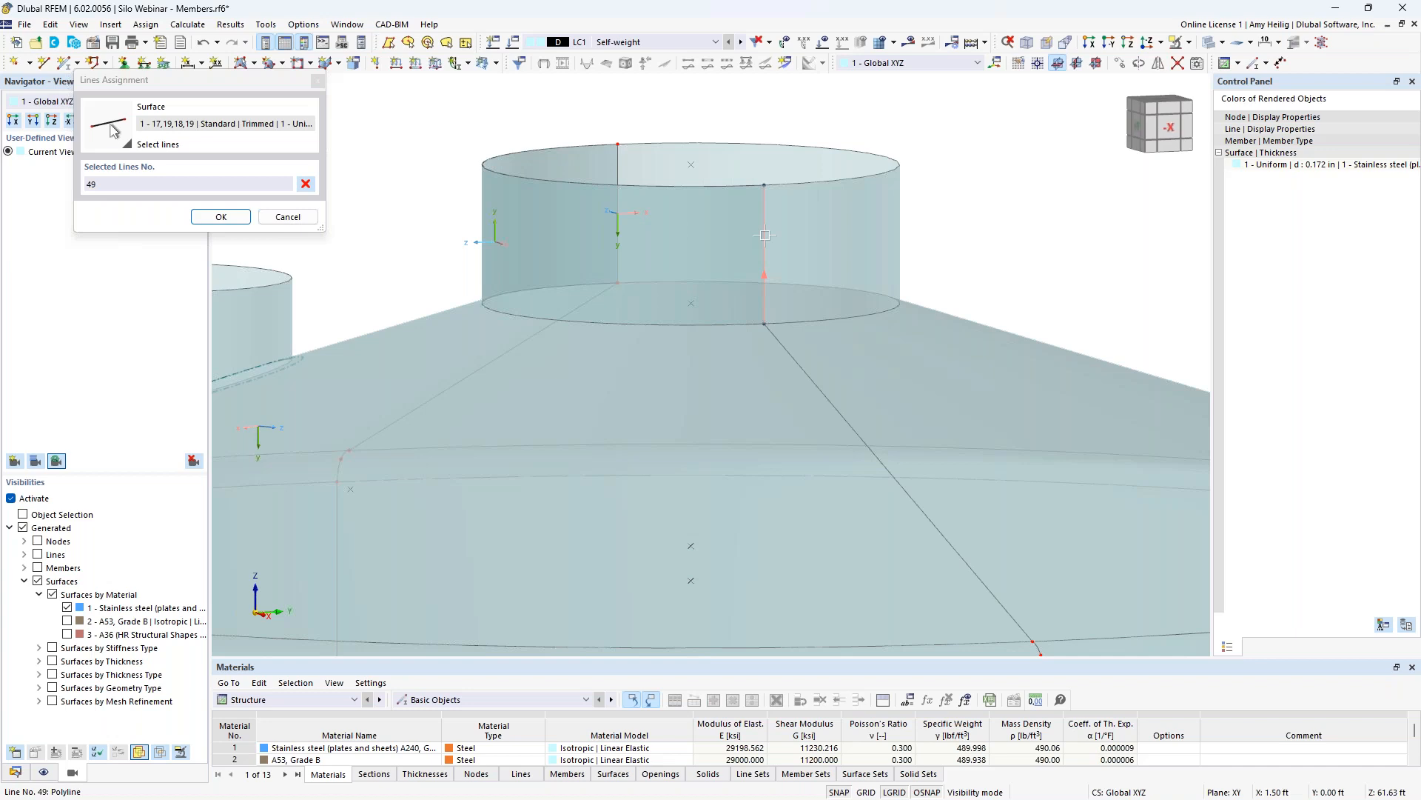
left_click(220, 216)
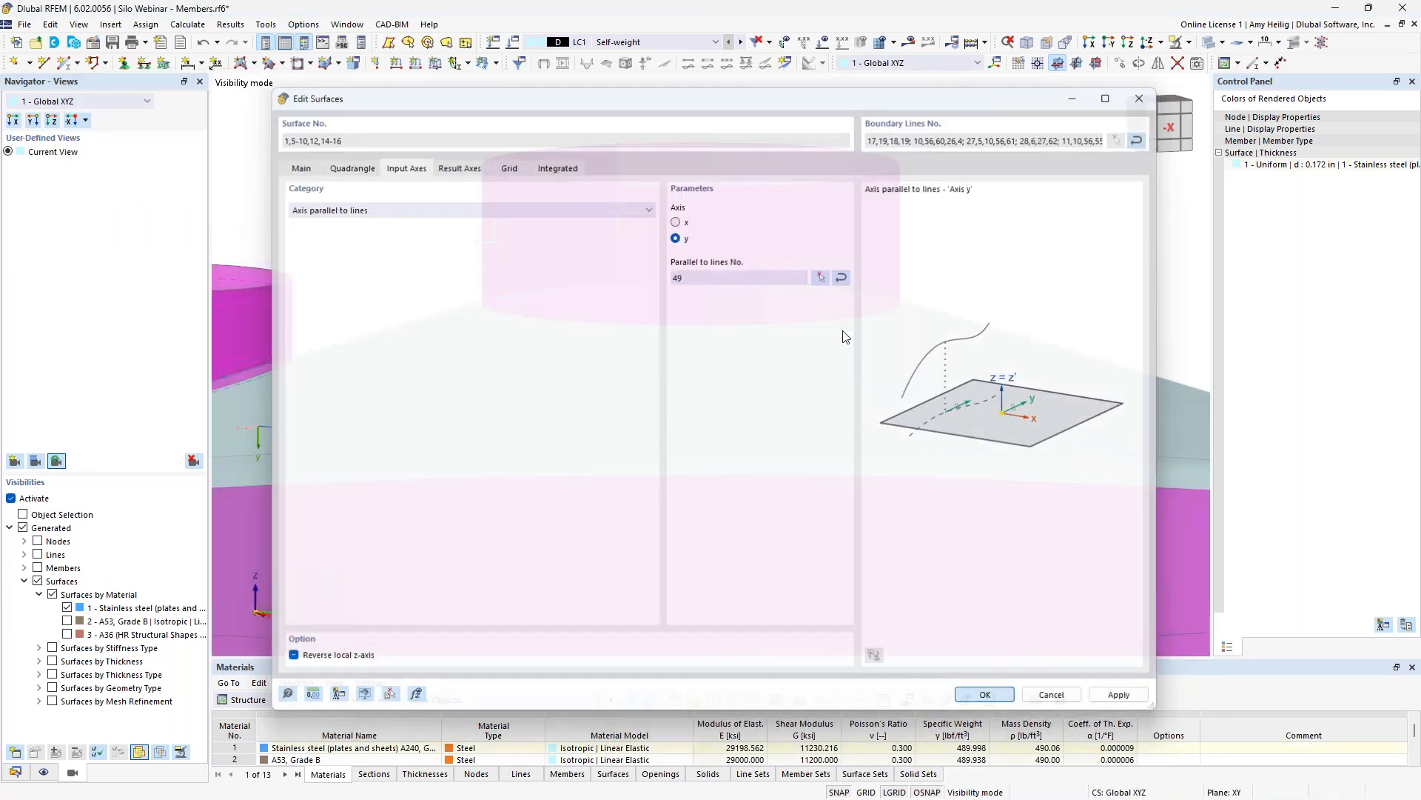
key("Return")
- Examine the local surface axes along the cylinder wall, the hopper and the roof
scroll(835, 315, "down", 5)
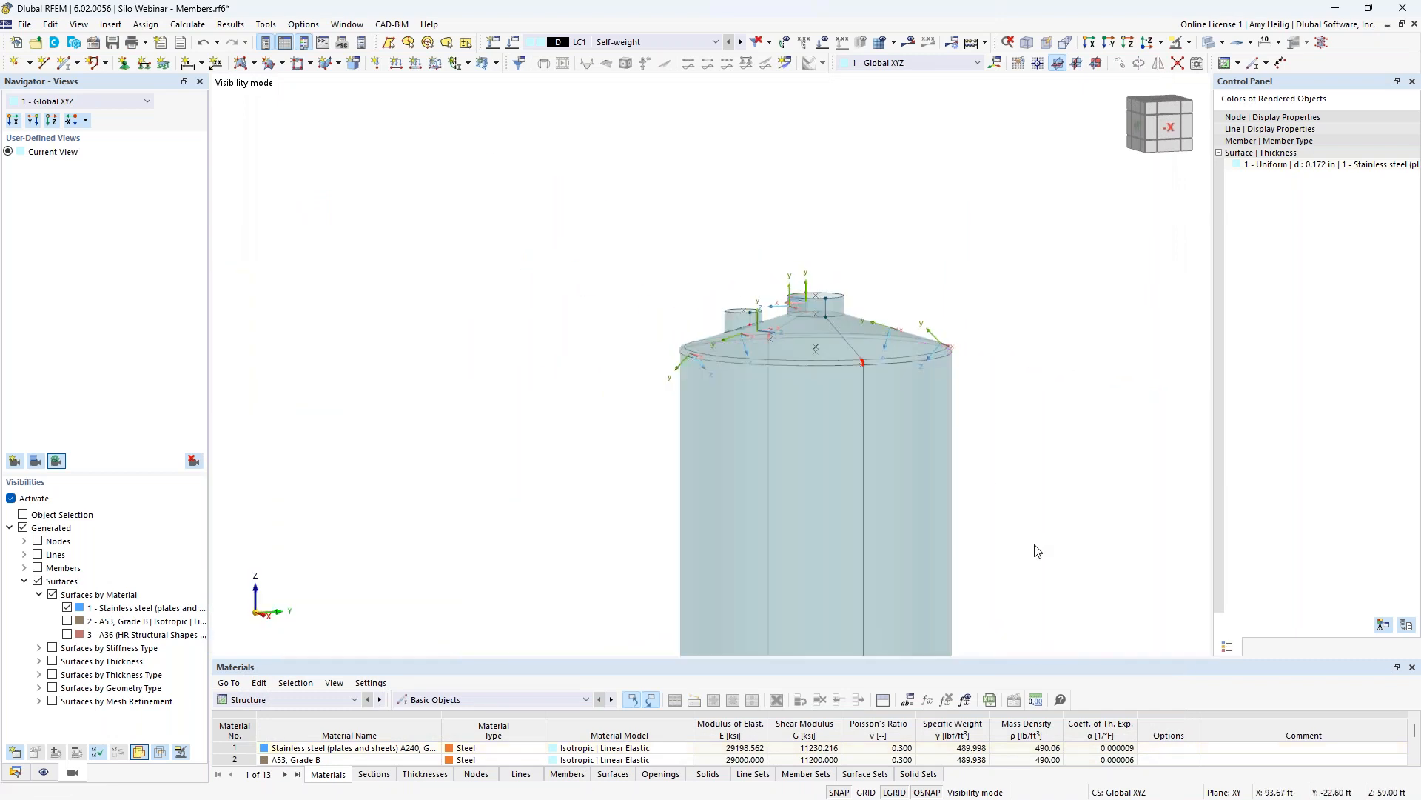
scroll(999, 410, "up", 6)
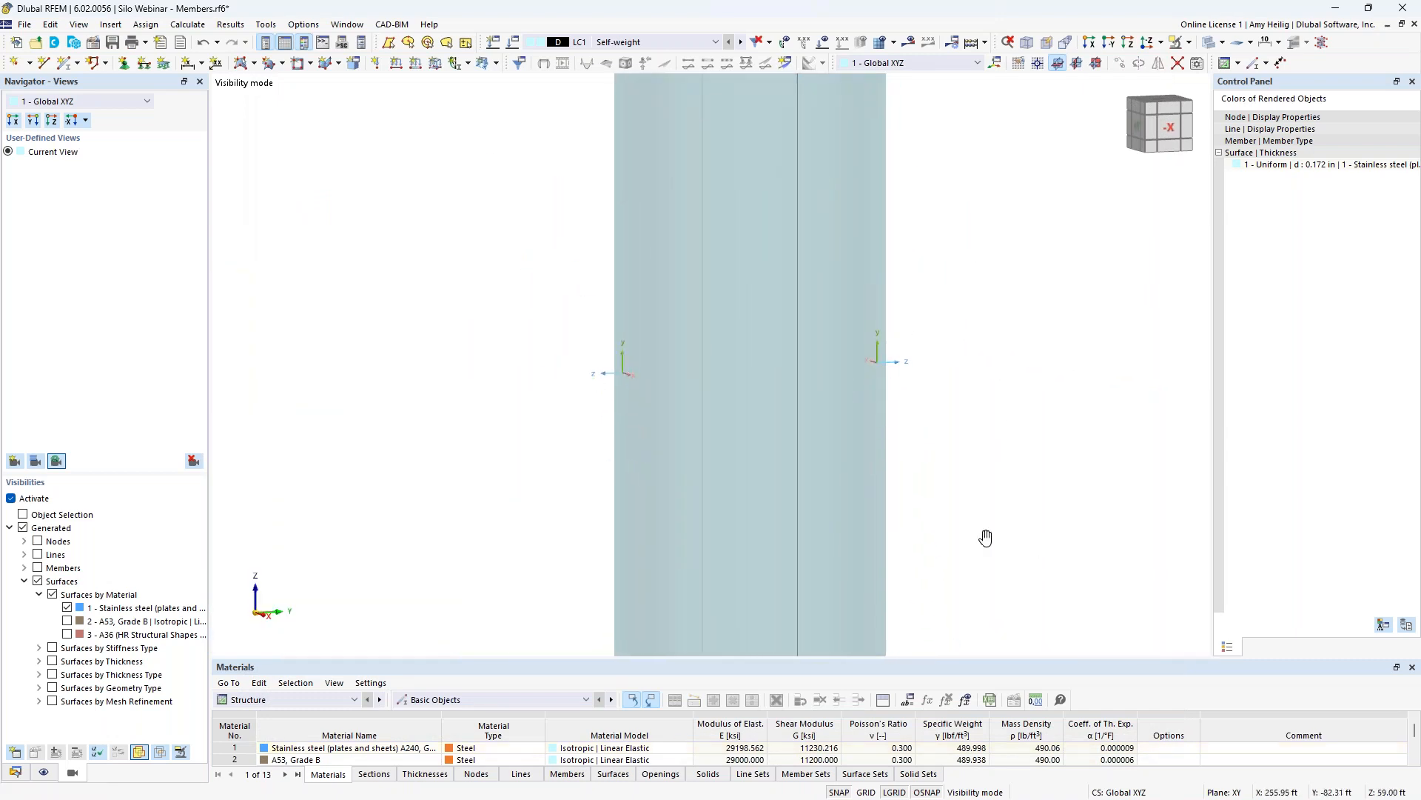
scroll(973, 400, "down", 5)
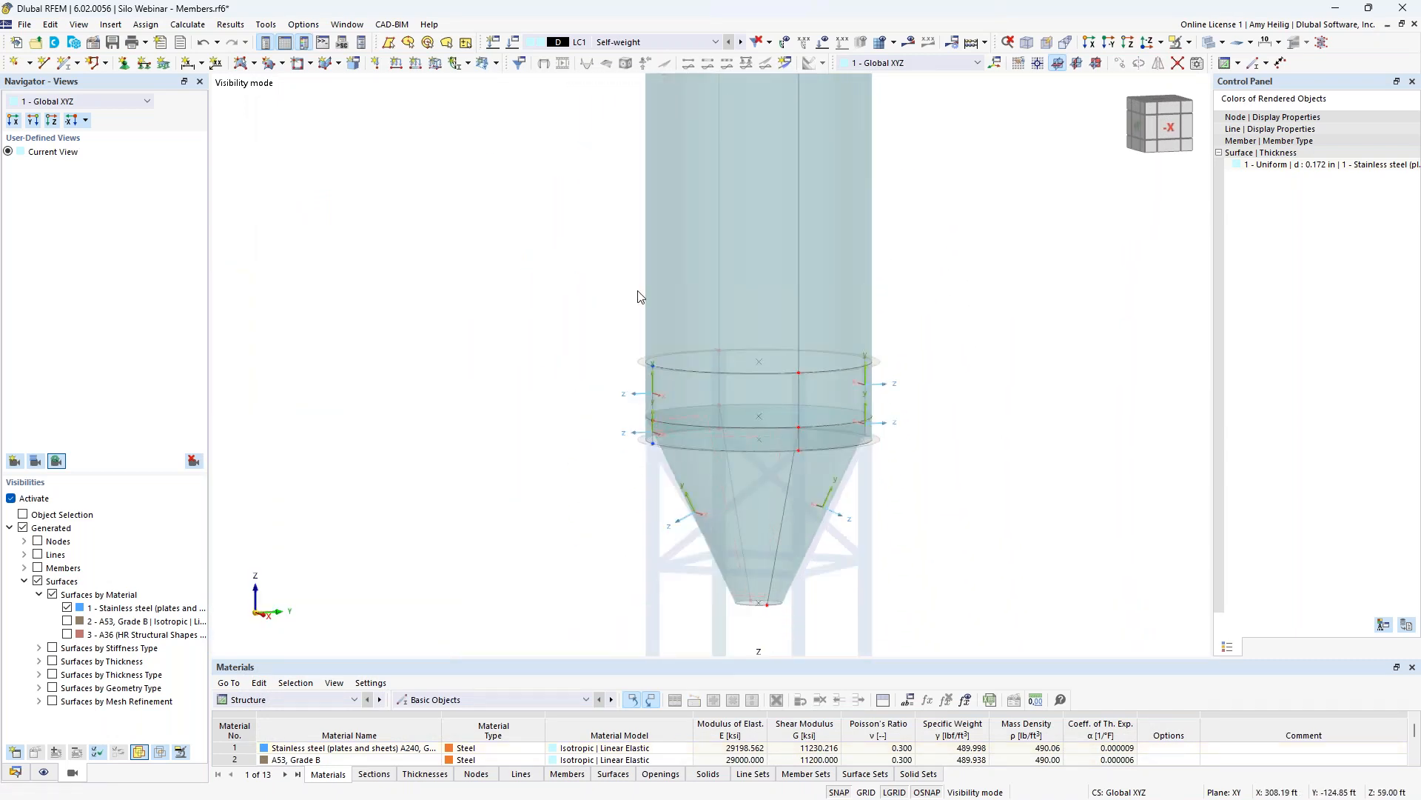
middle_click_drag(943, 269, 958, 504)
middle_click_drag(950, 222, 958, 445)
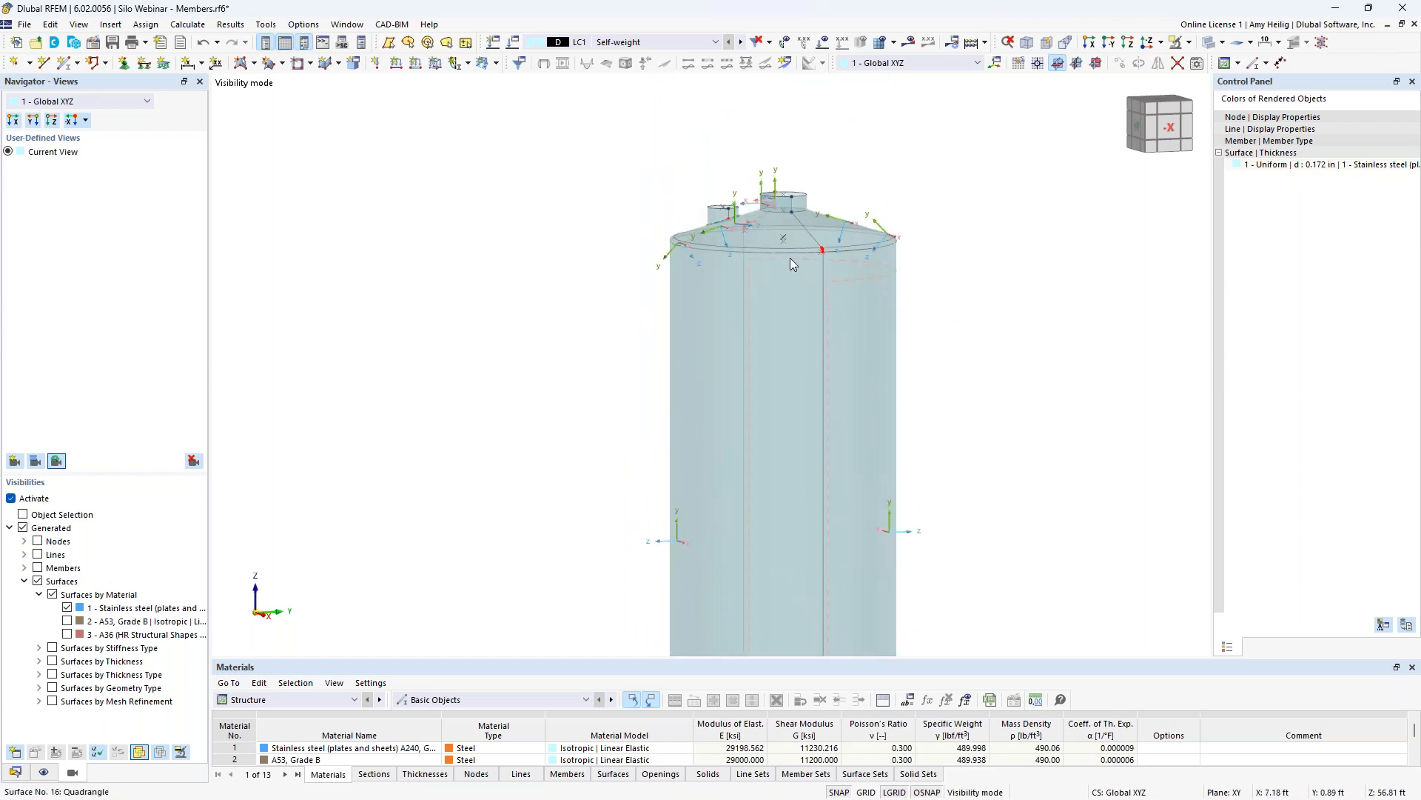
- Select the roof cone and its narrow edge ring surfaces and limit visibility to the selected and related objects
scroll(770, 211, "up", 4)
middle_click_drag(1123, 415, 1117, 393, "ctrl")
mouse_move(501, 259)
left_mouse_down()
mouse_move(666, 308)
mouse_move(998, 287)
mouse_move(1109, 297)
left_mouse_up()
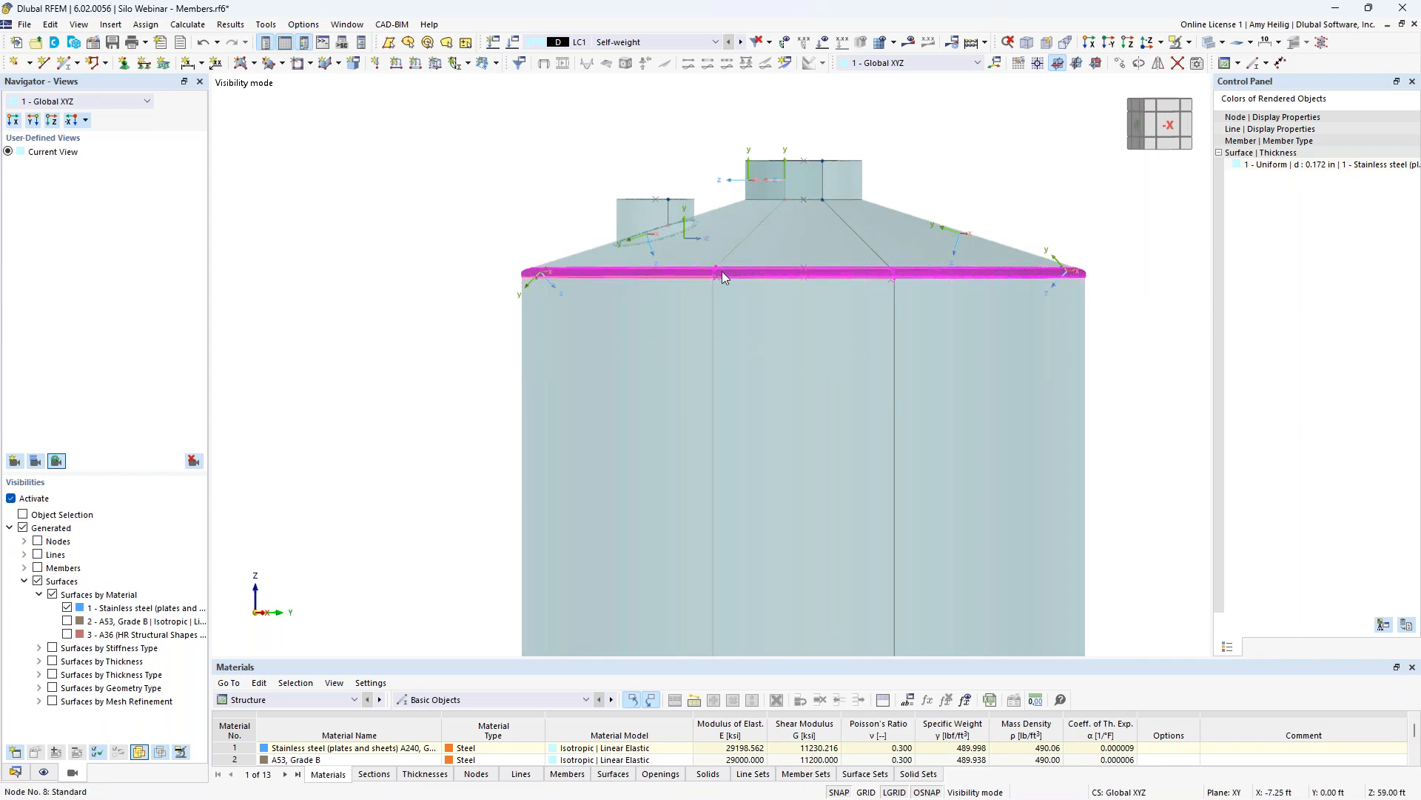
left_click(913, 242, "ctrl")
left_click(743, 220, "ctrl")
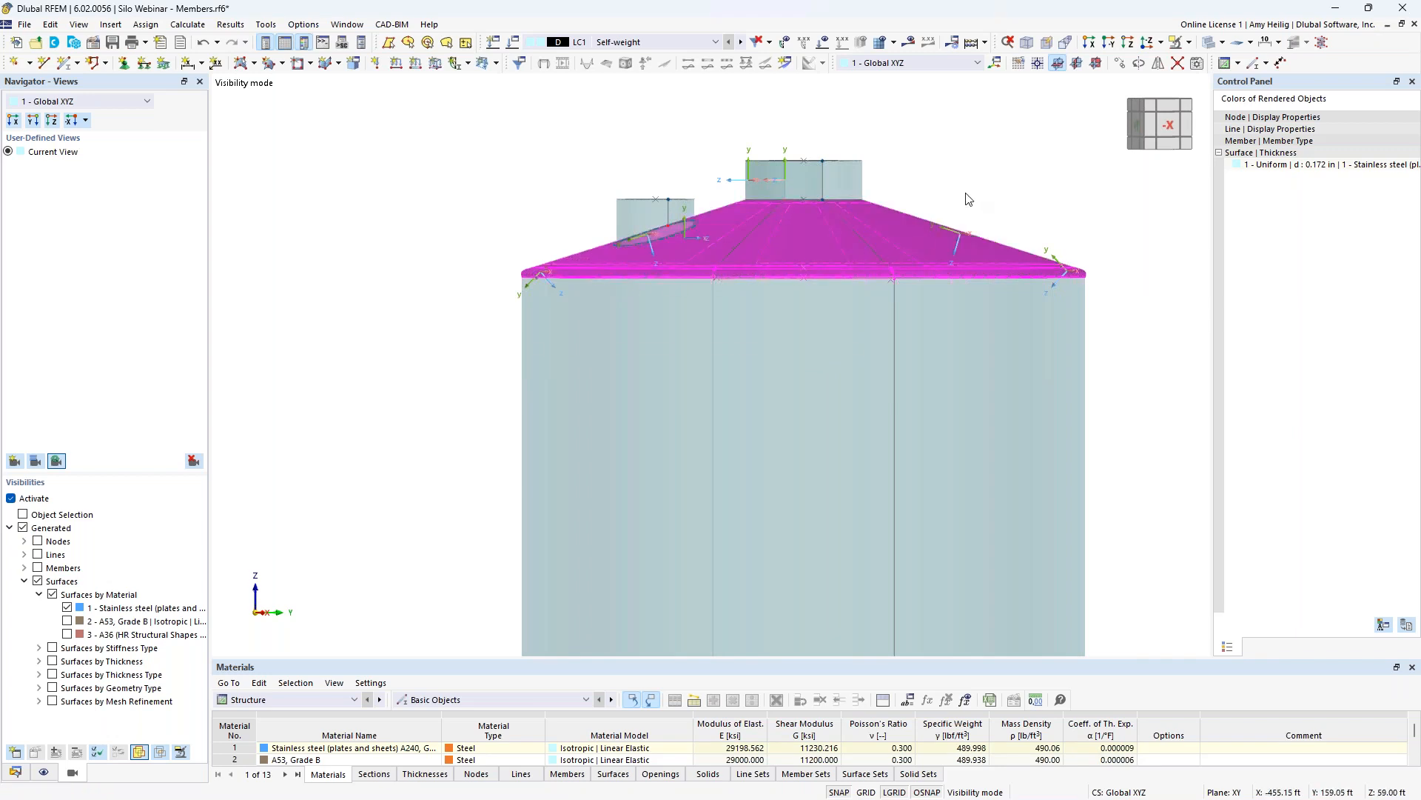
left_click(1189, 42)
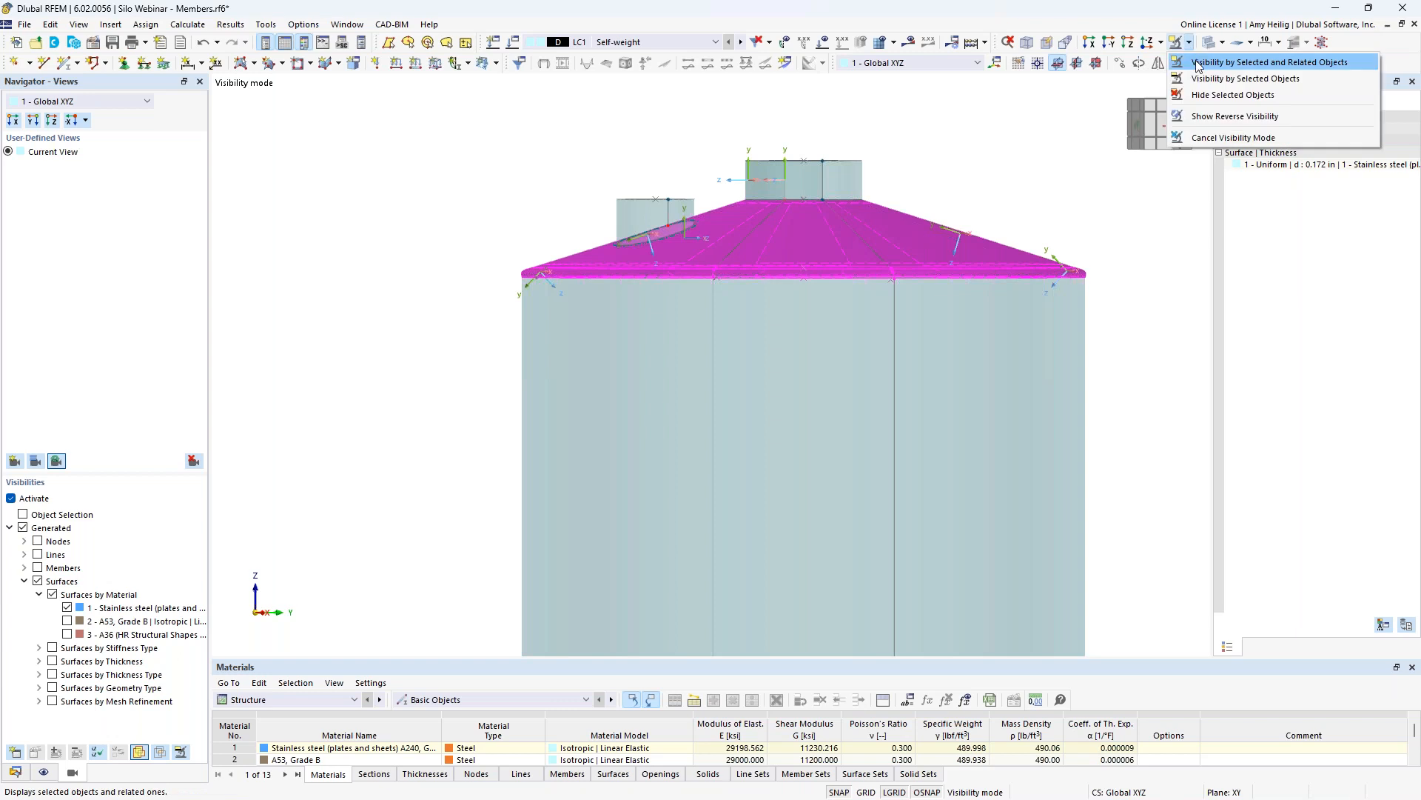
left_click(1199, 66)
left_click(943, 199)
- Reverse the local axis systems of the four roof cone and edge ring surfaces
middle_click_drag(962, 180, 933, 247, "ctrl")
middle_click_drag(865, 386, 797, 463)
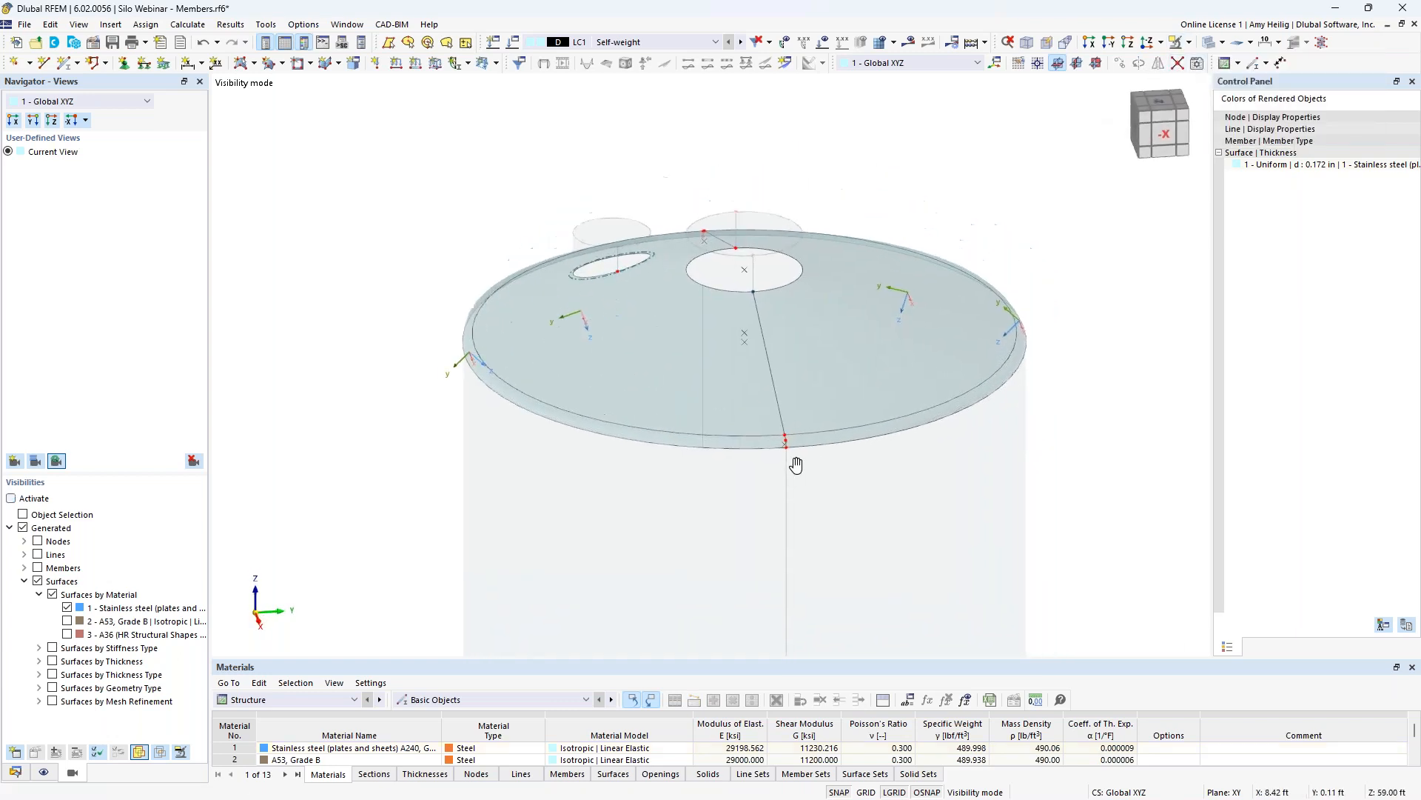
scroll(796, 465, "up", 1)
scroll(796, 464, "up", 1)
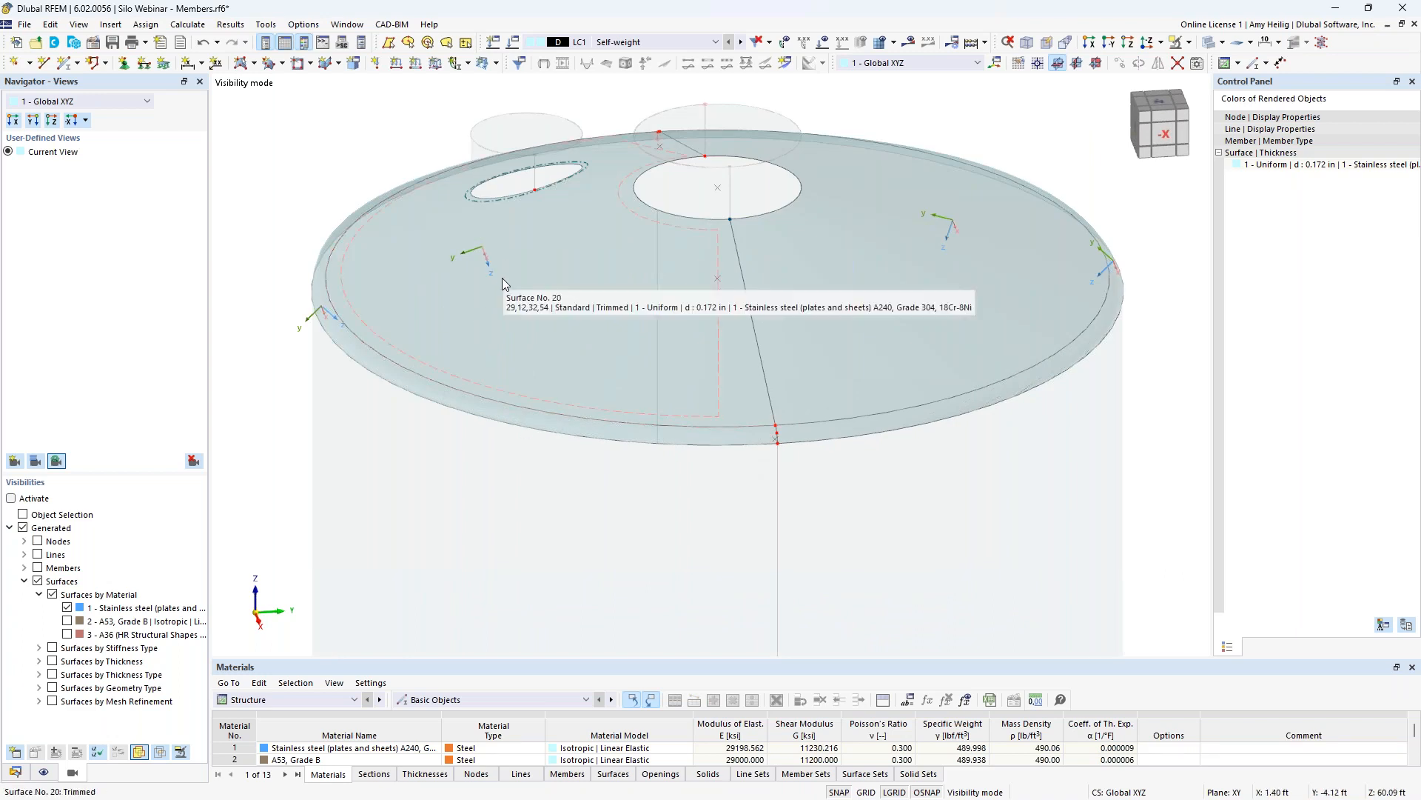
left_click_drag(1136, 485, 339, 224)
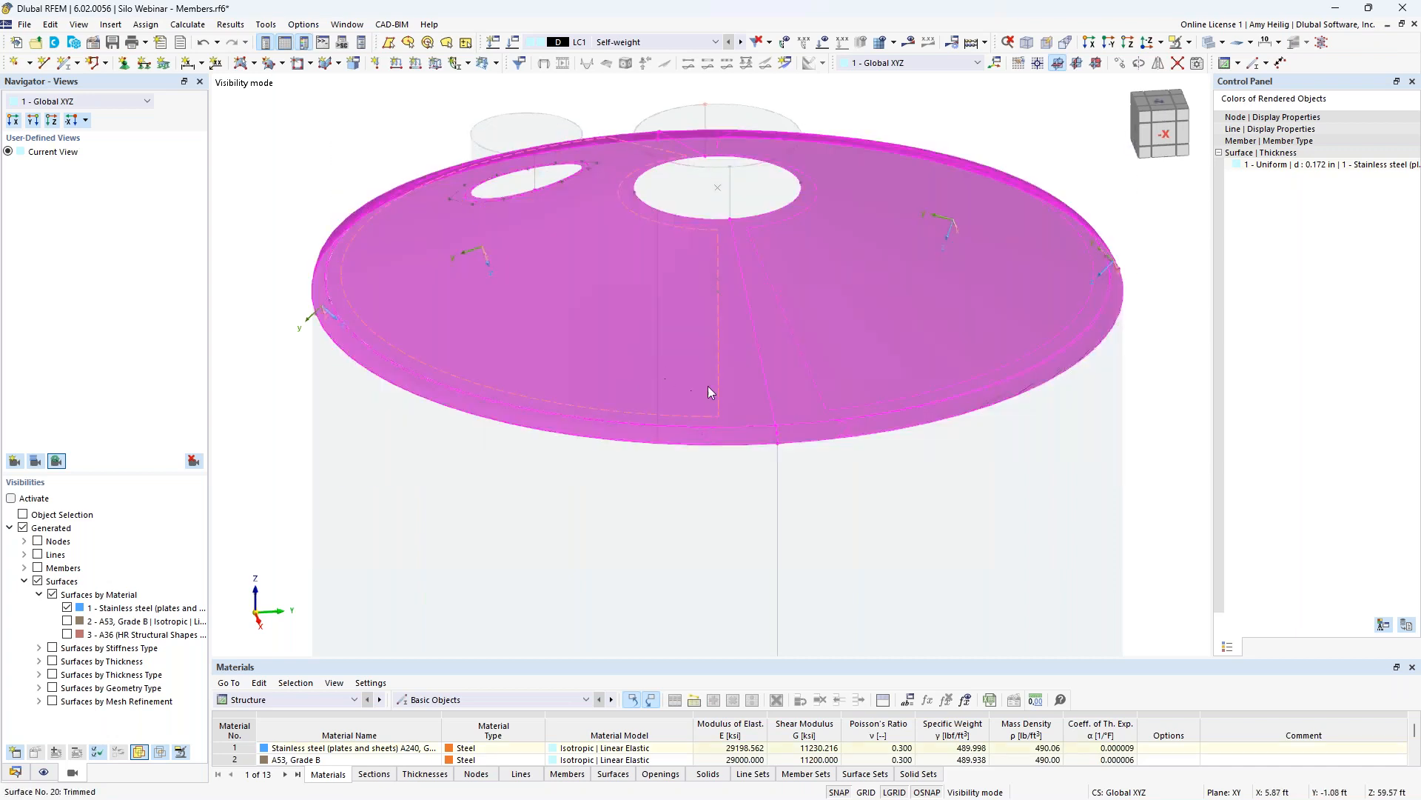
right_click(720, 385)
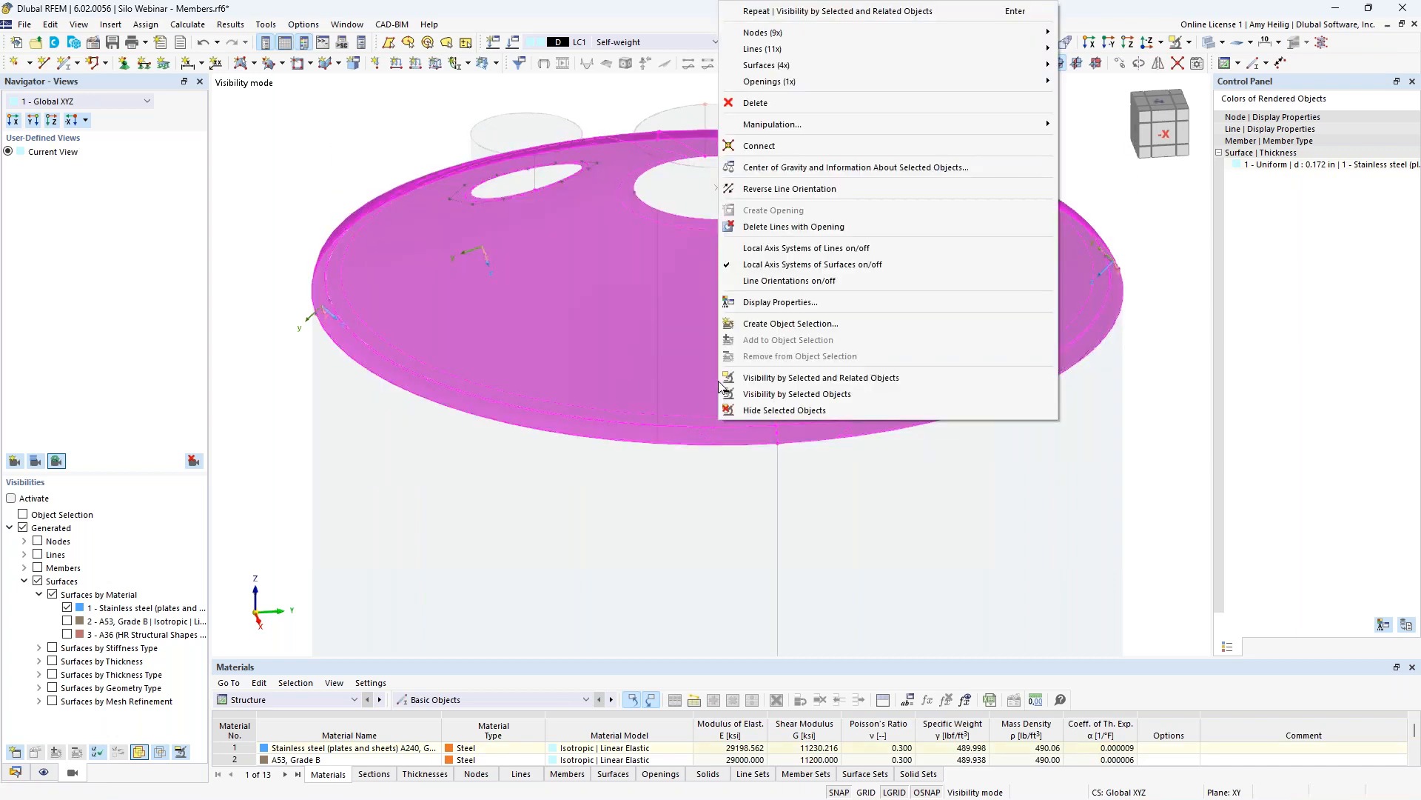
mouse_move(905, 78)
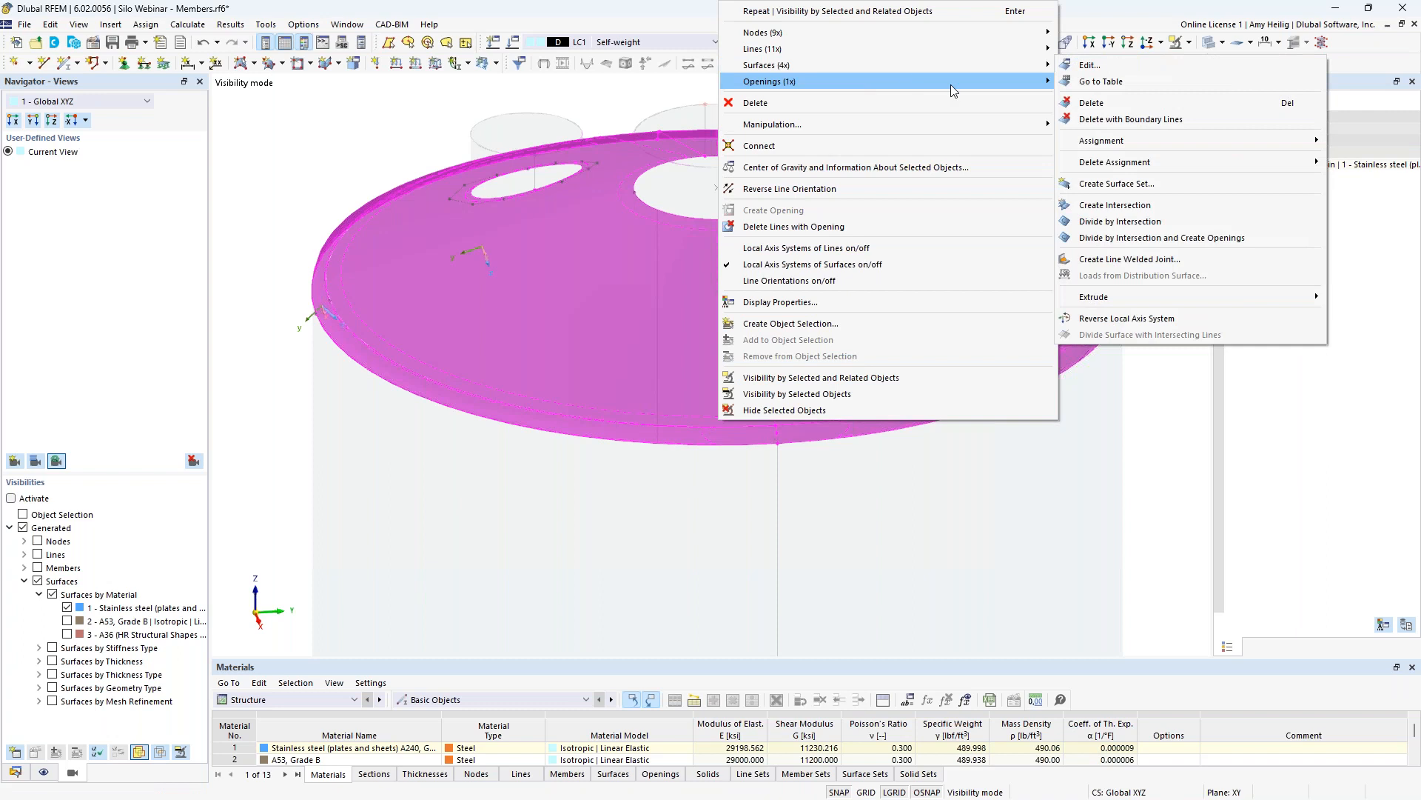
left_click(1116, 317)
left_click(1140, 440)
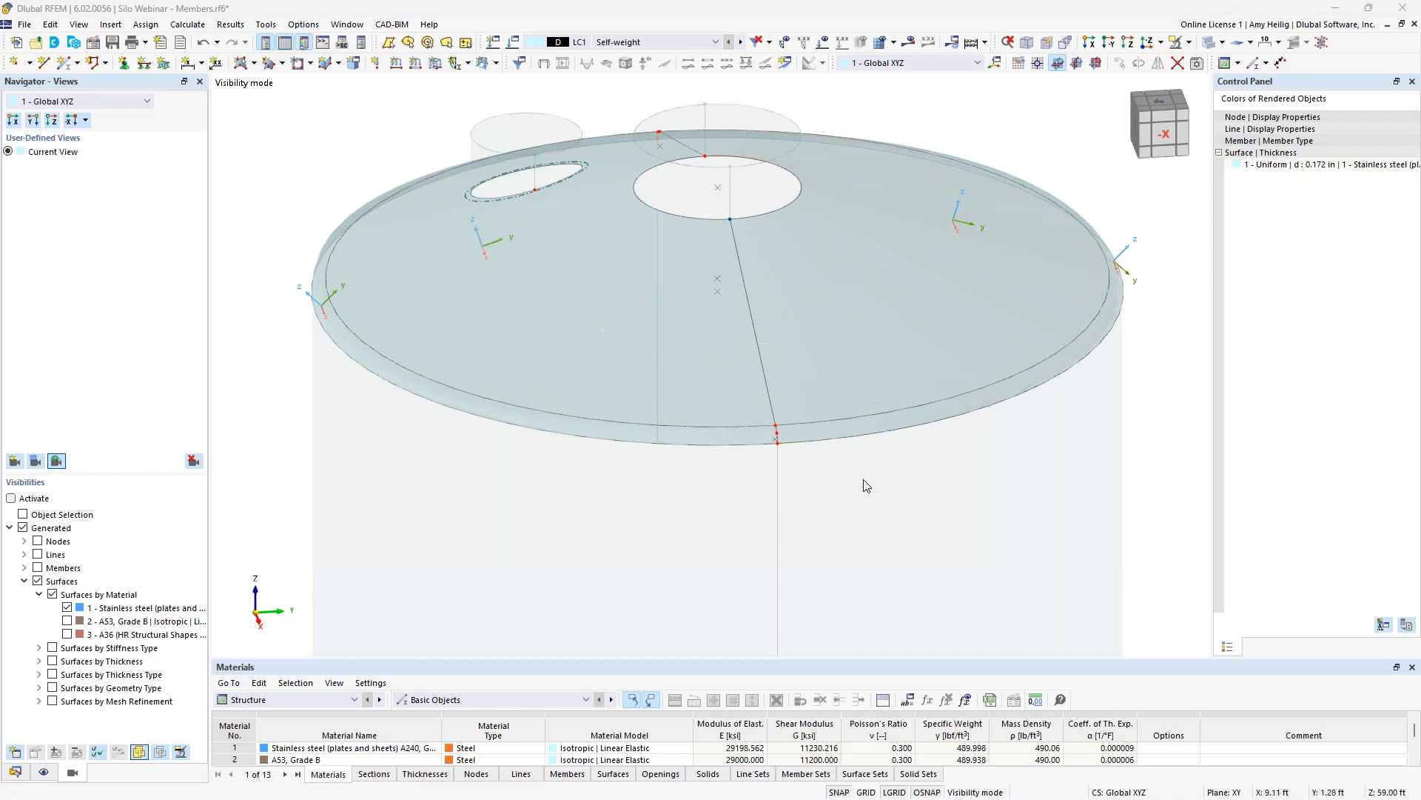
- Set the roof cone and edge ring surfaces' input axes to Axis directed to point, using axis y and a second point Z of 1 ft
left_click_drag(1113, 506, 312, 141)
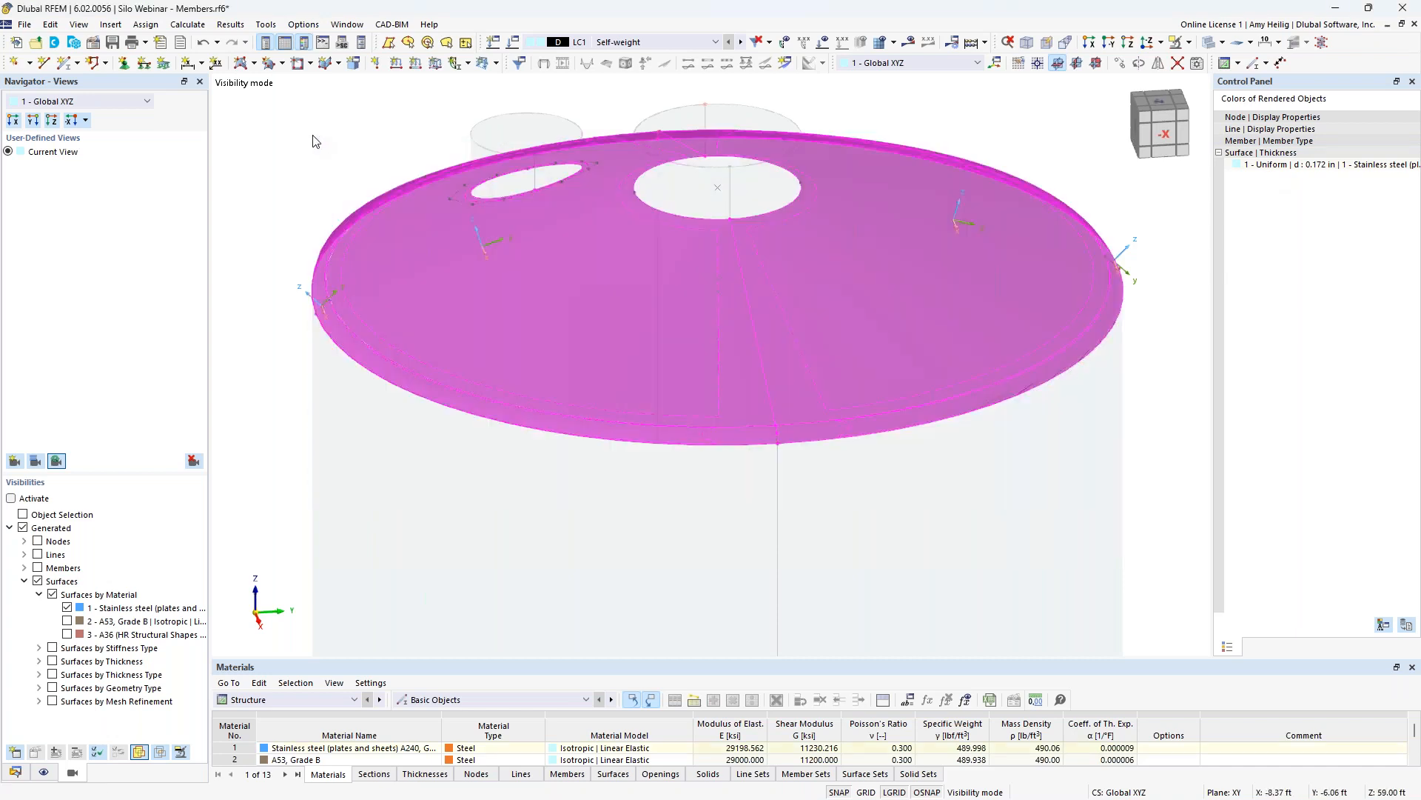
double_click(720, 399)
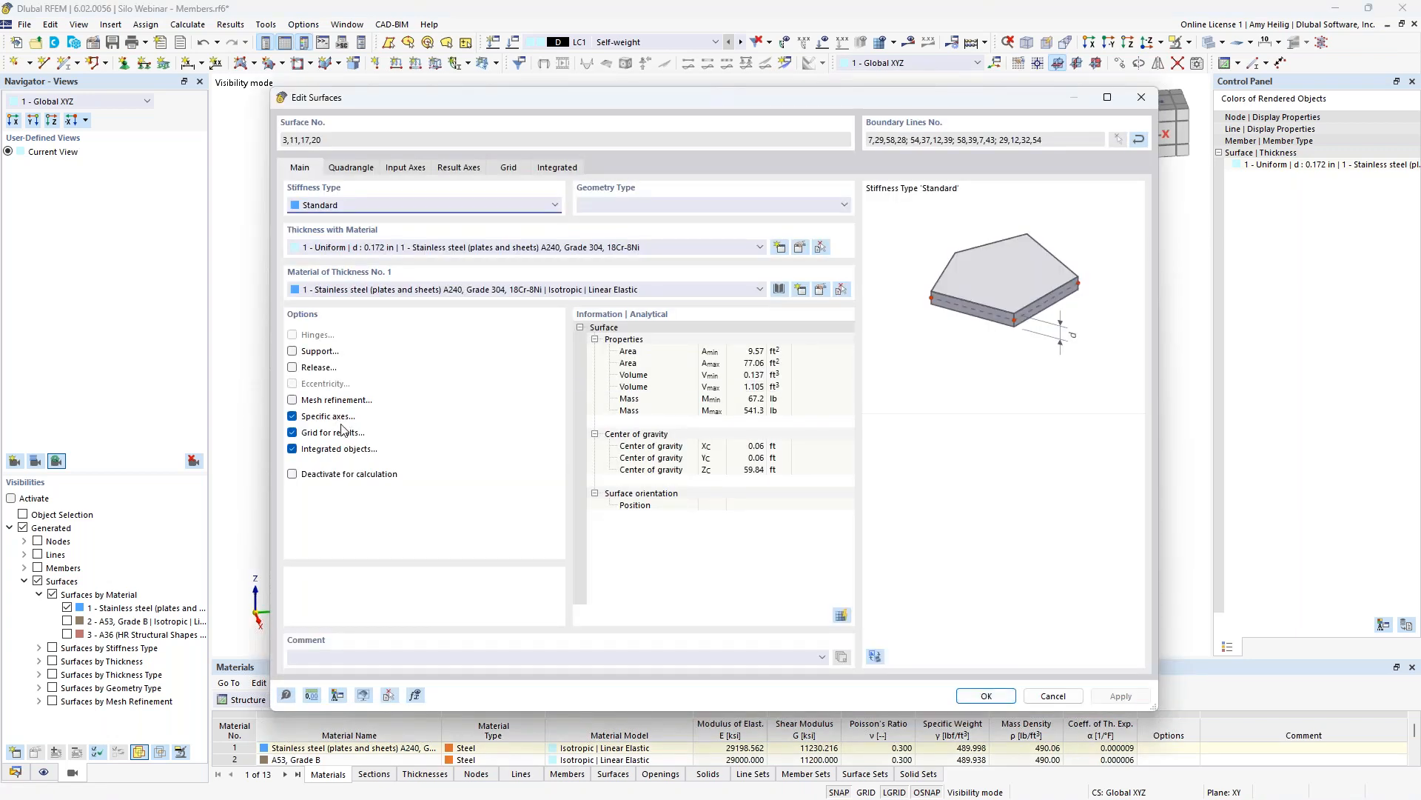
left_click(414, 169)
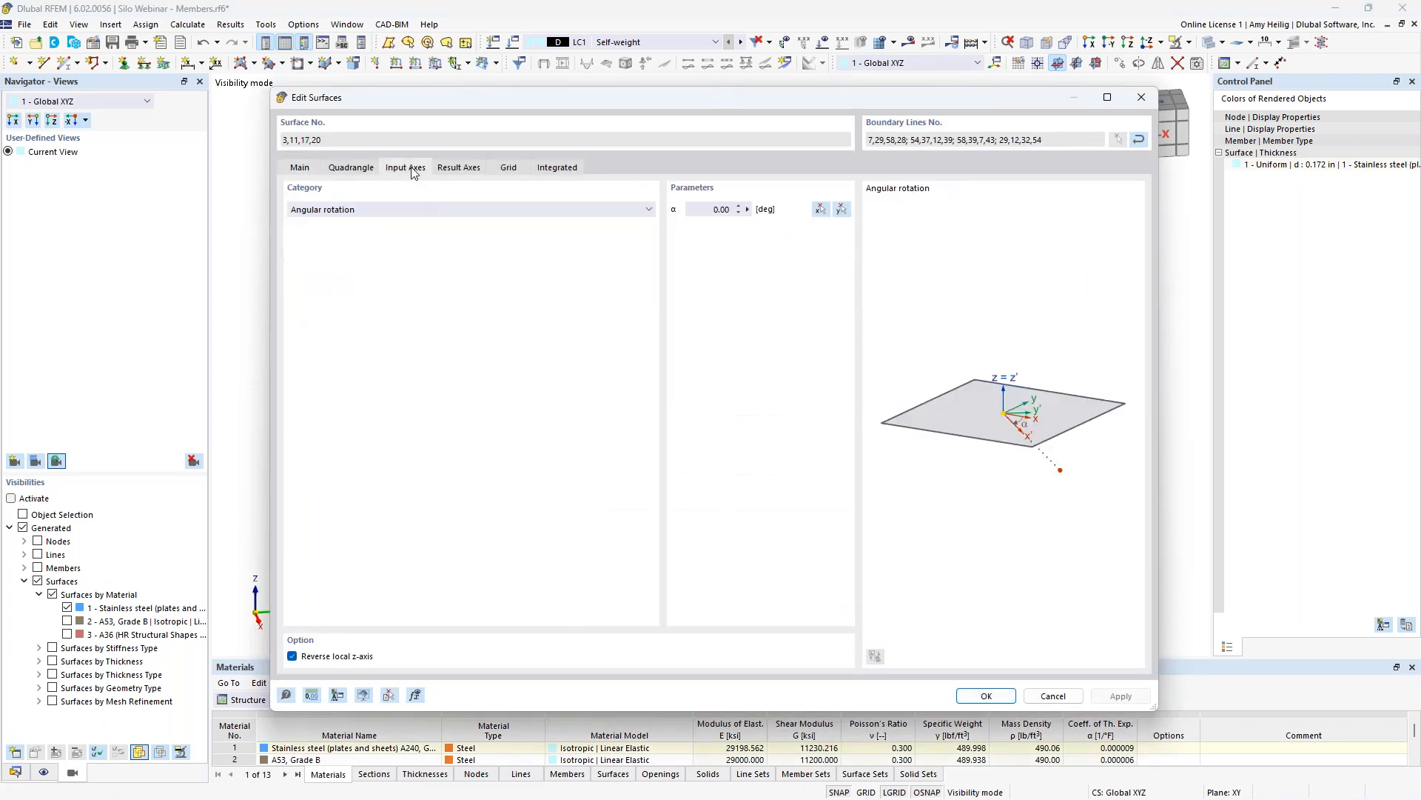
left_click(410, 209)
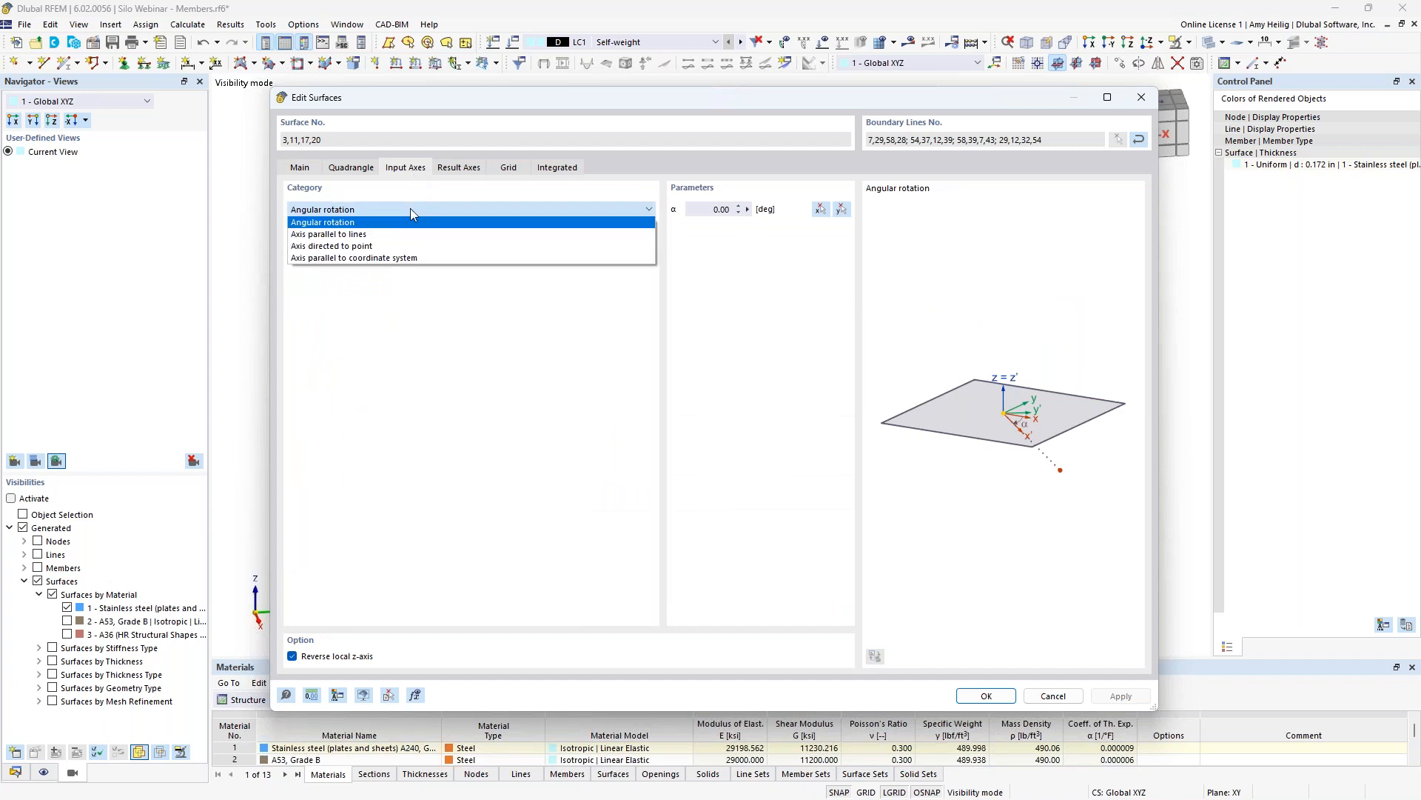
left_click(399, 247)
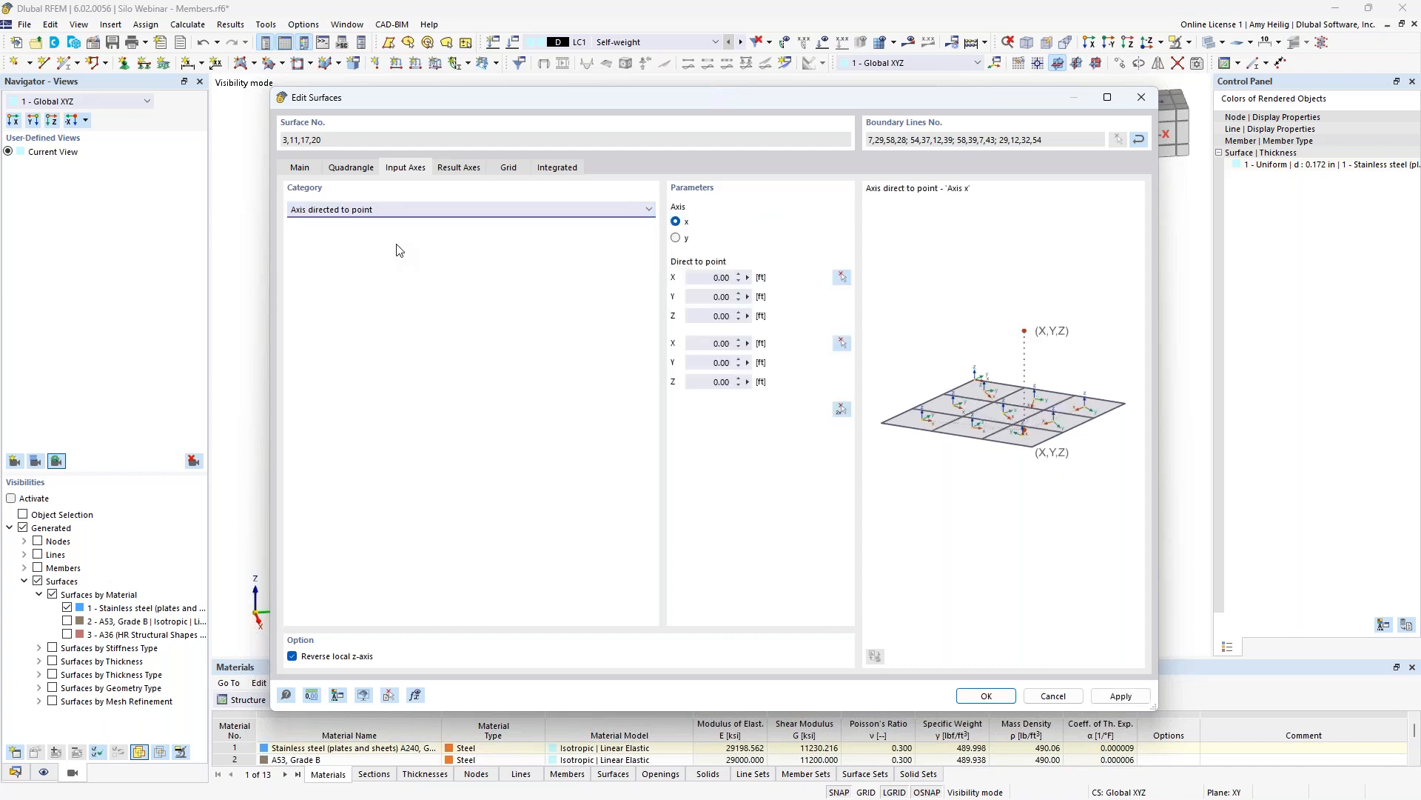
left_click(677, 242)
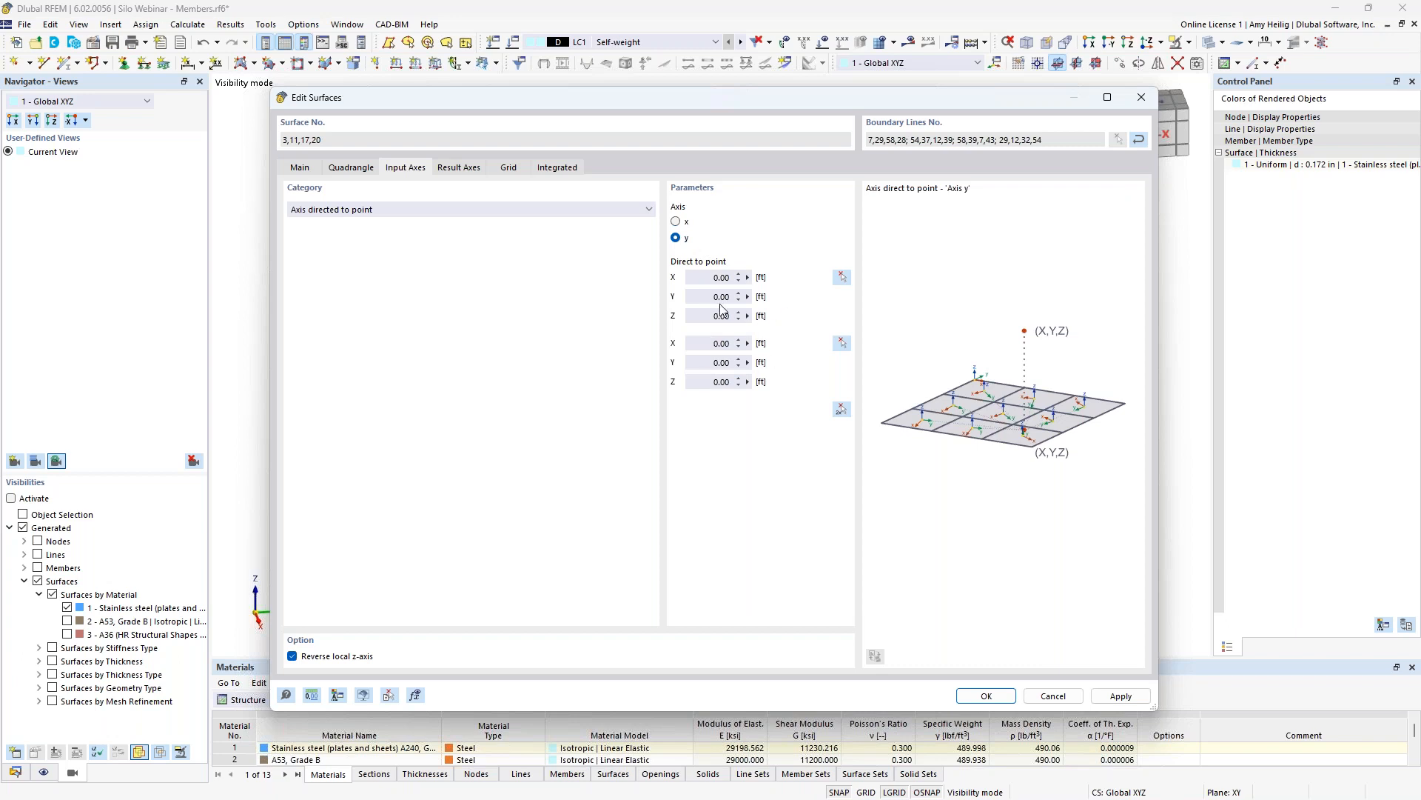
left_click(707, 383)
type("1")
left_click(724, 363)
left_click(986, 698)
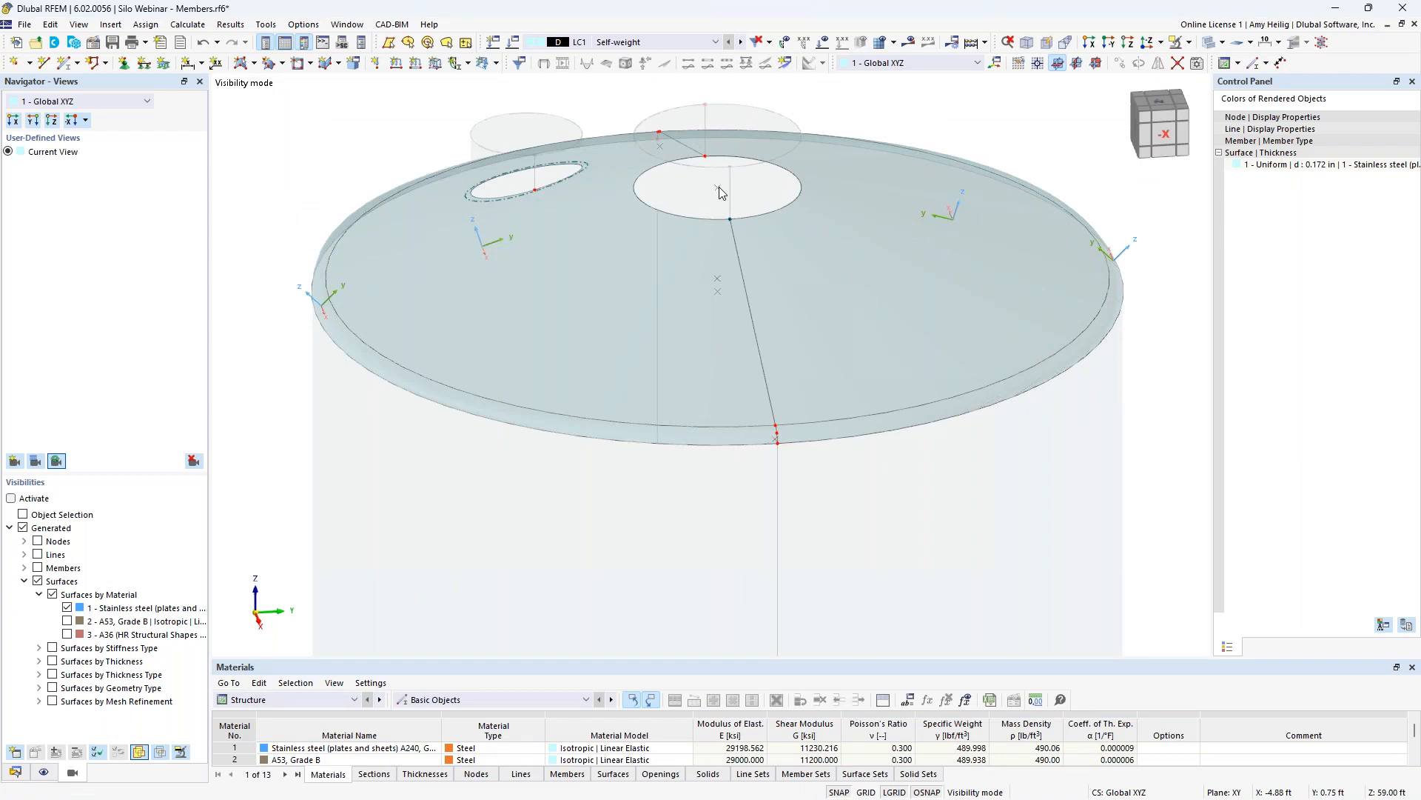
- Turn off the surfaces' local axis display and cancel the visibility mode to show the complete silo
right_click(958, 269)
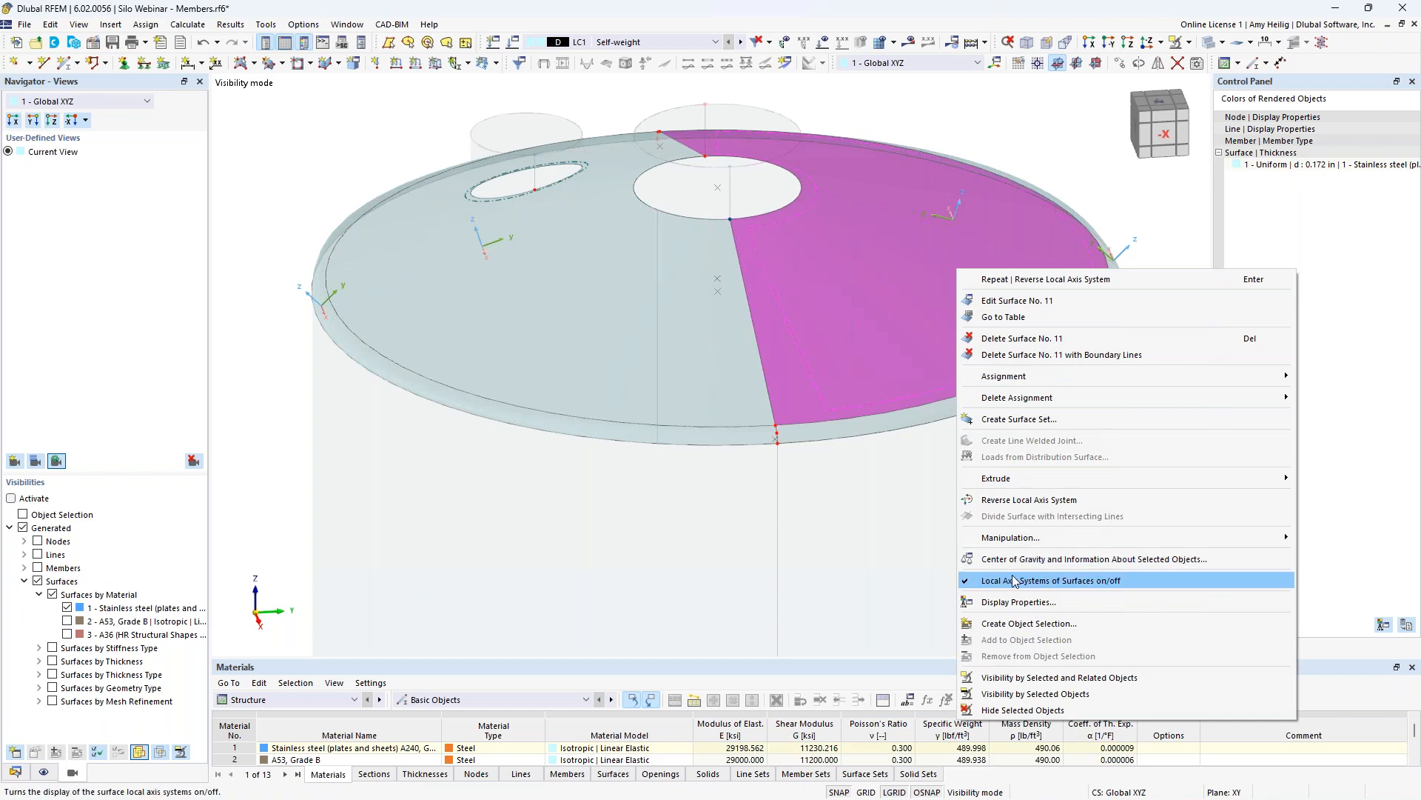
left_click(1037, 580)
left_click(1188, 42)
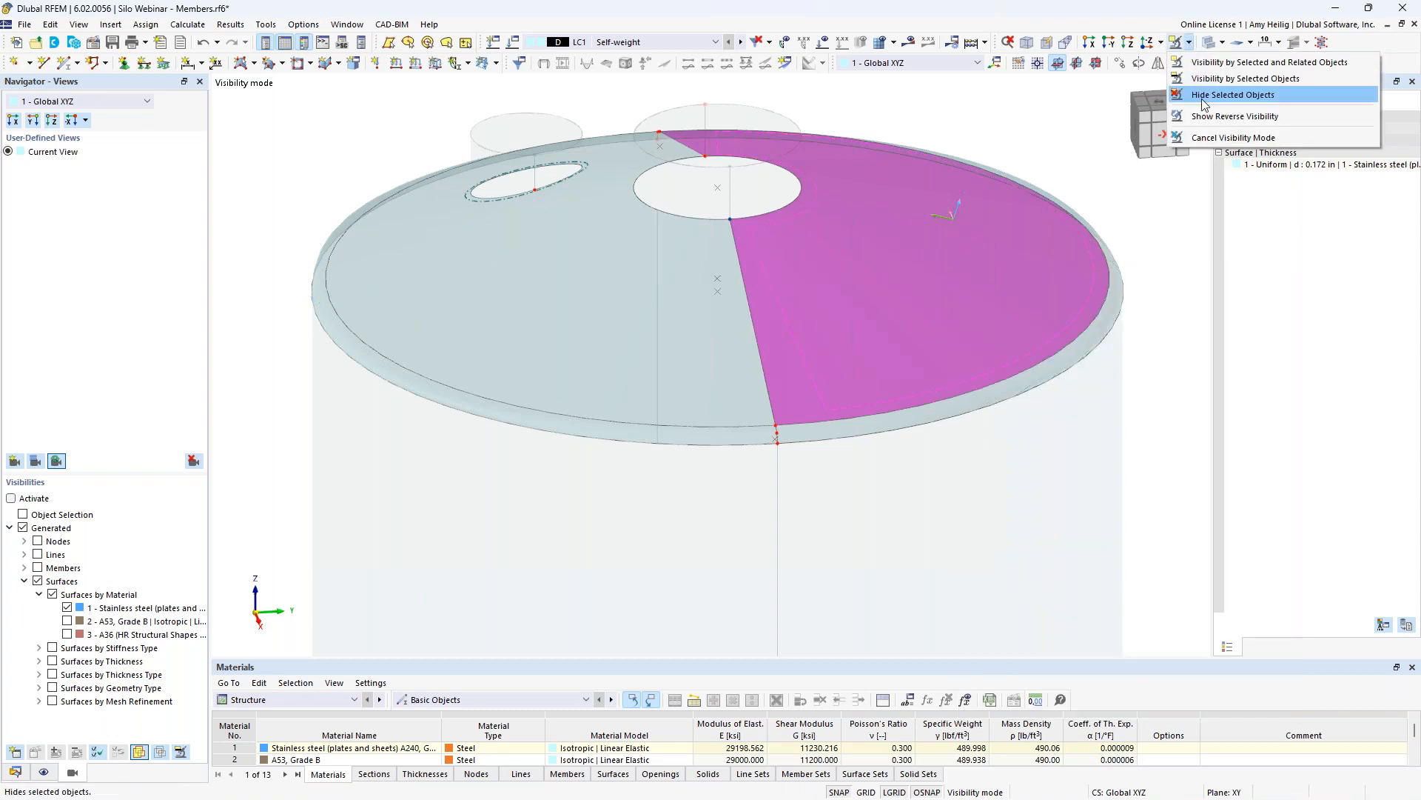
left_click(1232, 137)
scroll(1140, 340, "down", 3)
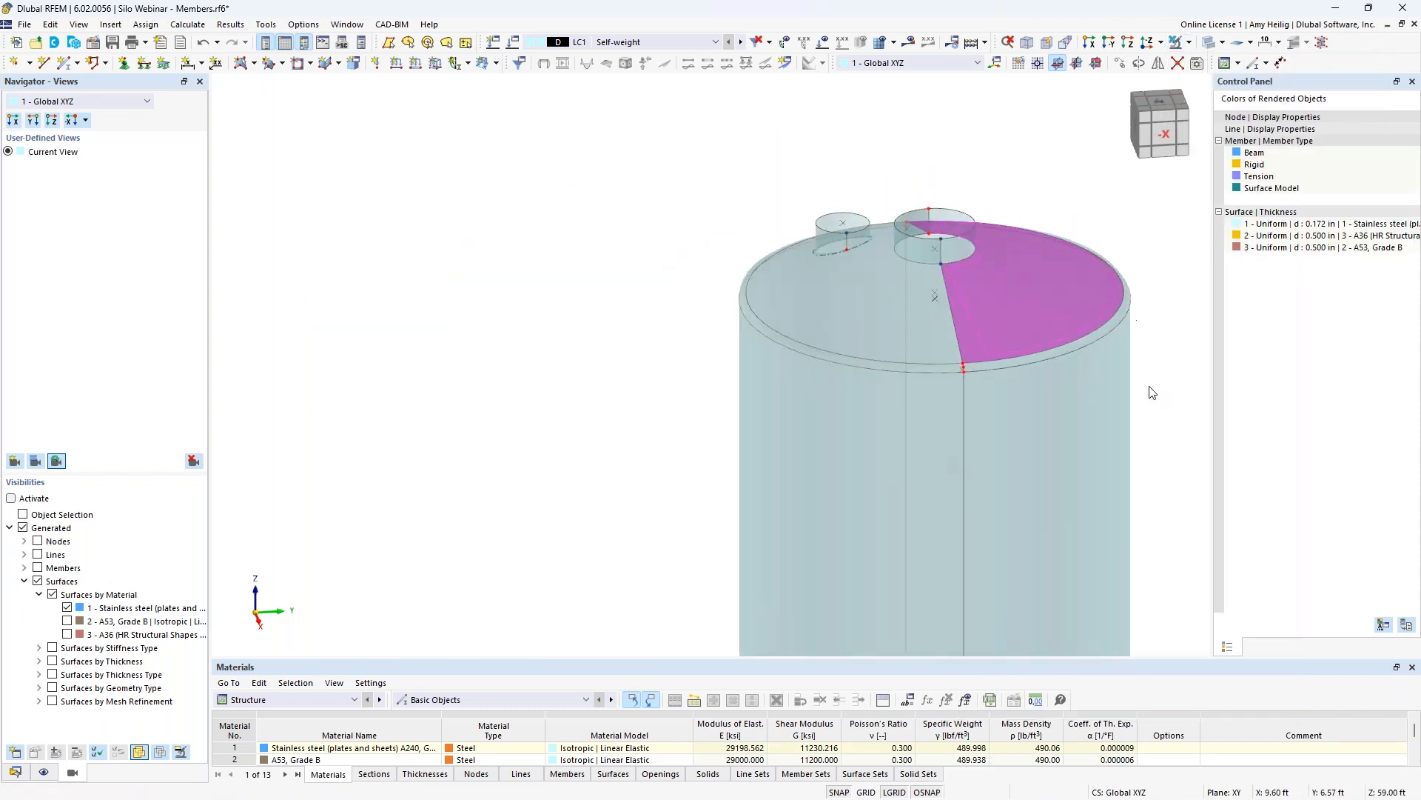
scroll(1156, 419, "down", 2)
middle_click_drag(1105, 431, 880, 287)
scroll(883, 298, "down", 3)
scroll(896, 332, "down", 3)
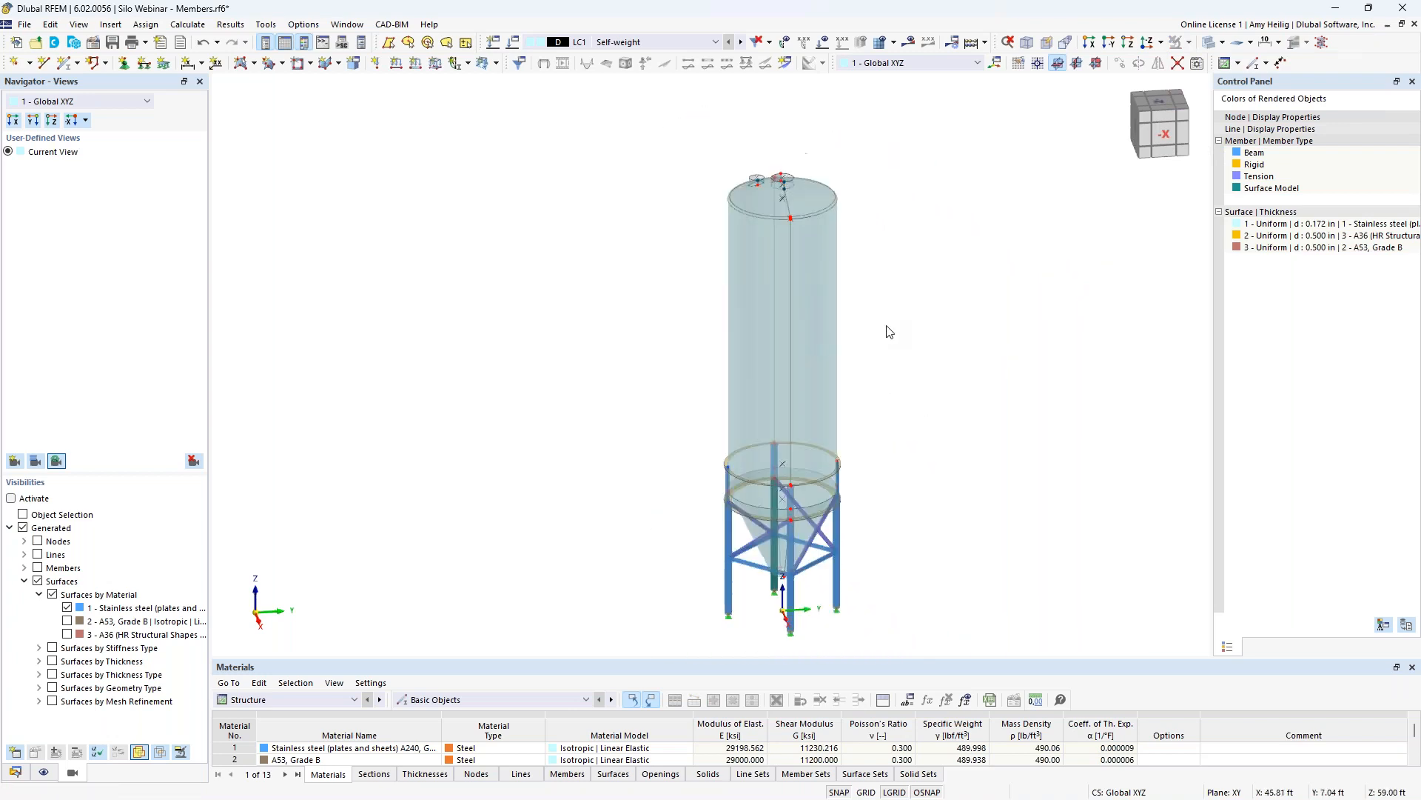
middle_click_drag(888, 330, 955, 356)
- Apply the mesh settings with a 1.00 ft target length of finite elements to the model
left_click(187, 25)
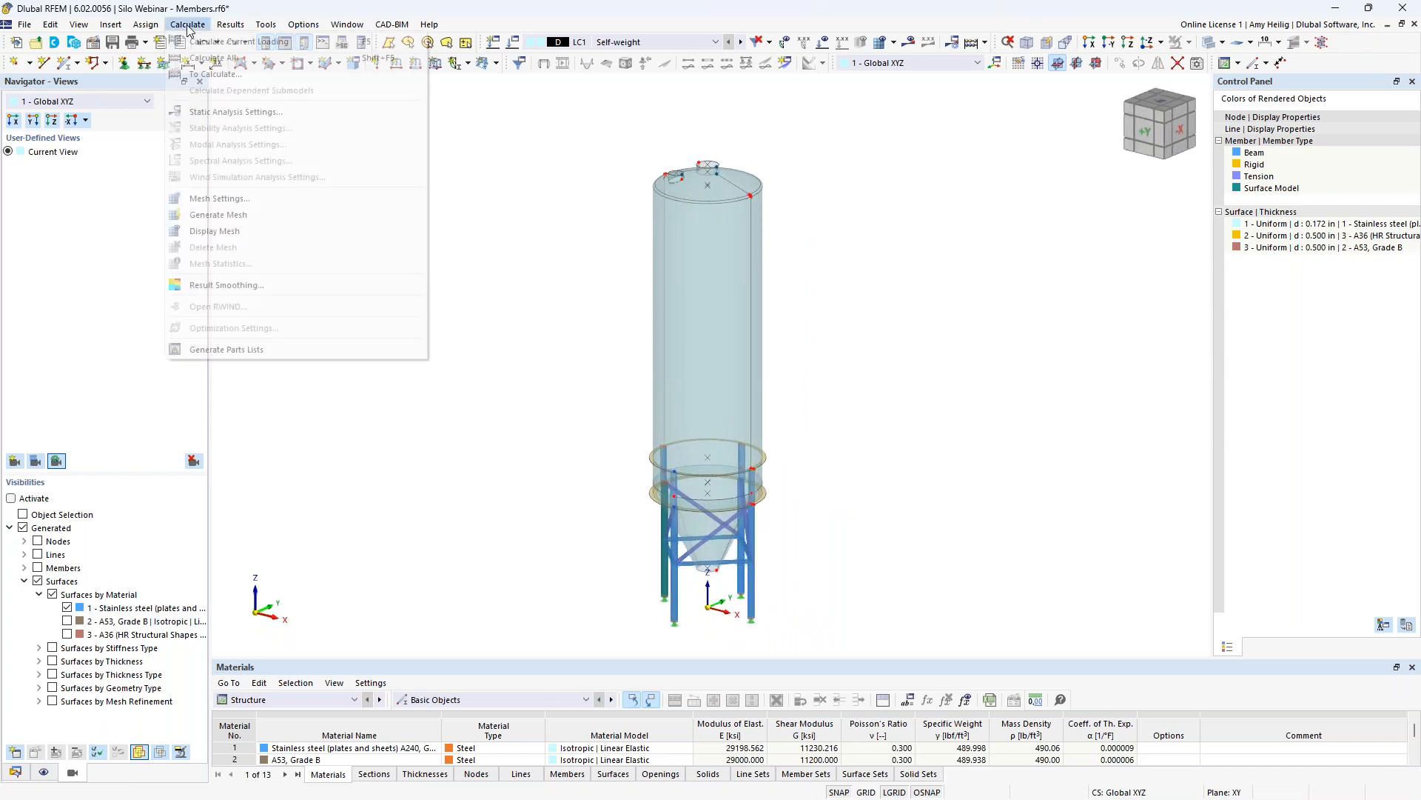
left_click(232, 198)
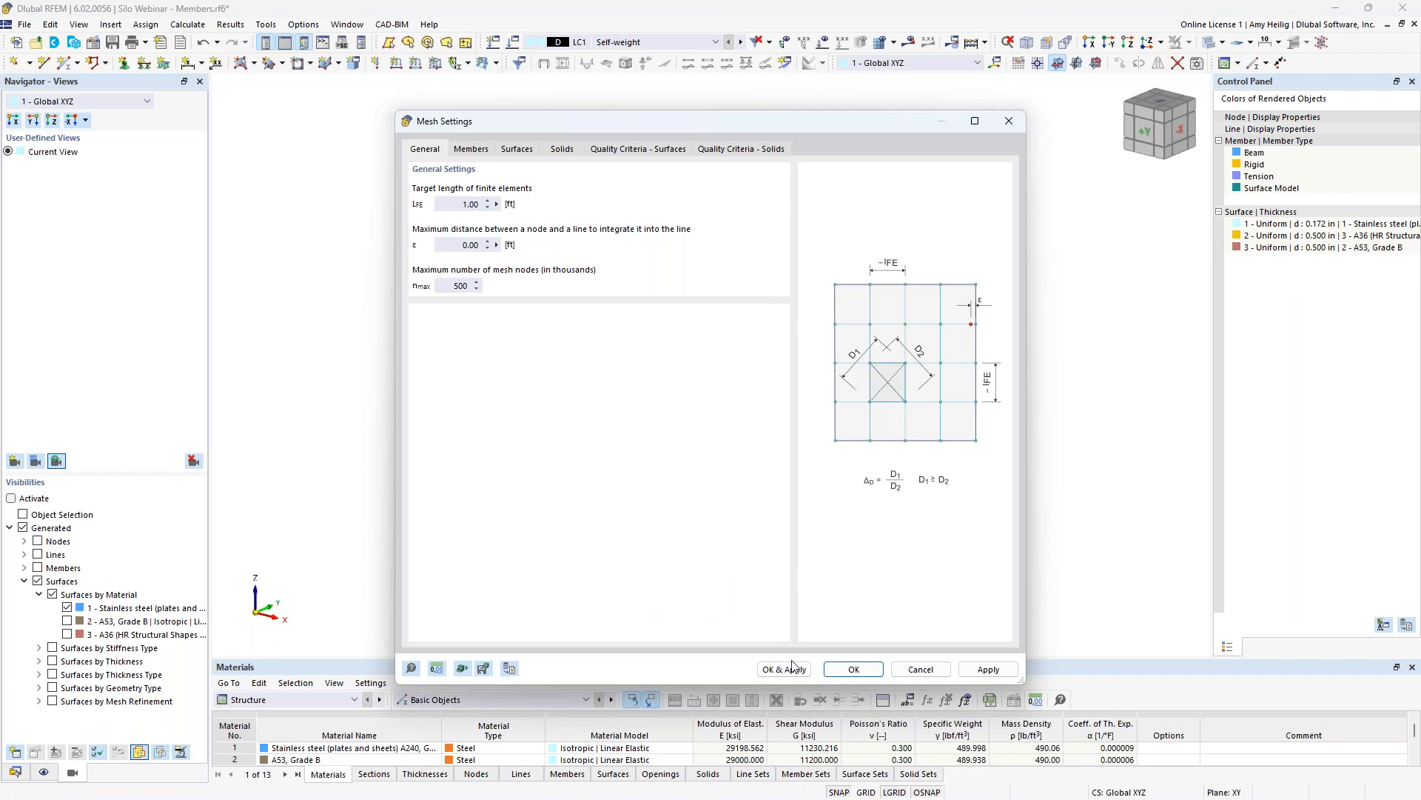
left_click(784, 669)
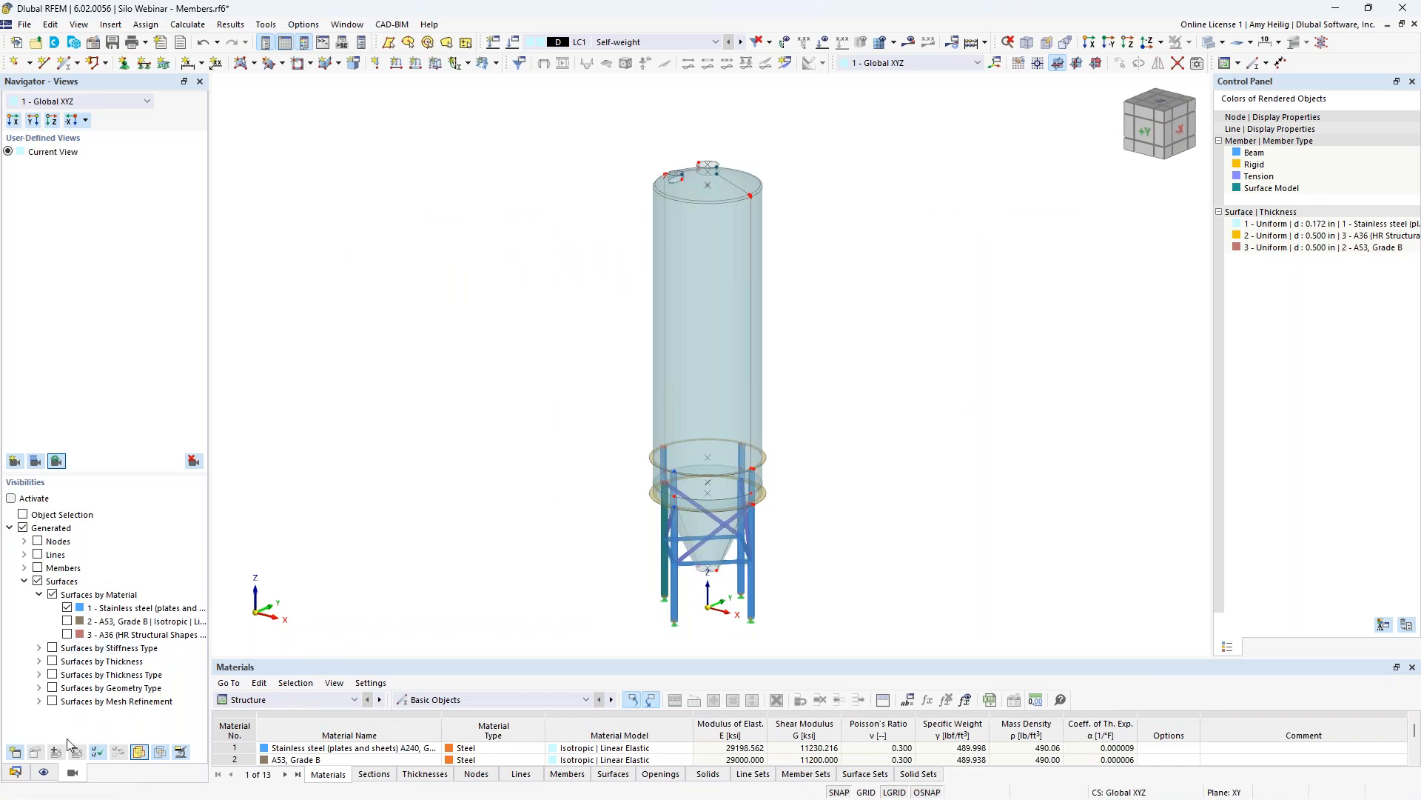
- Turn on the finite element mesh display and show the model as a wireframe
left_click(44, 772)
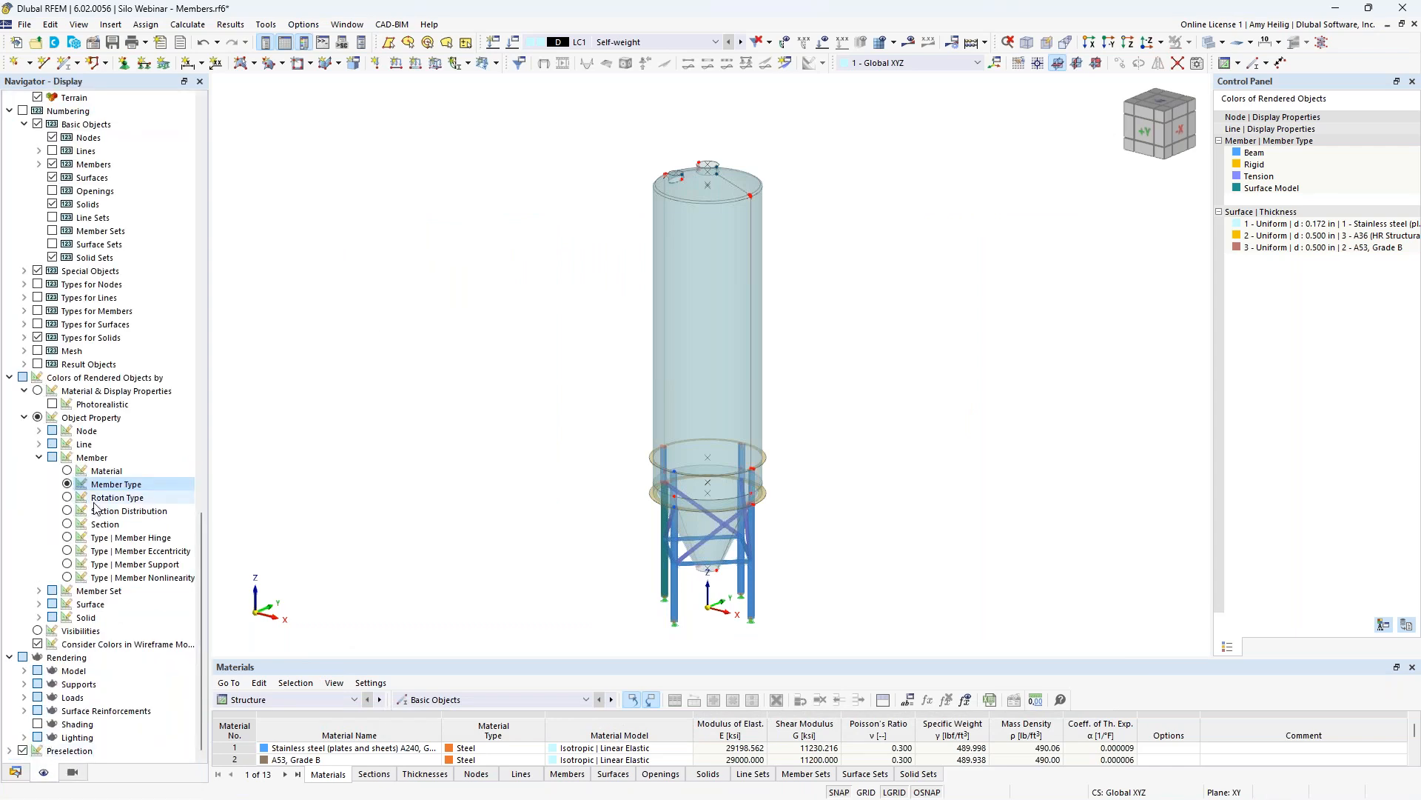
scroll(88, 454, "up", 14)
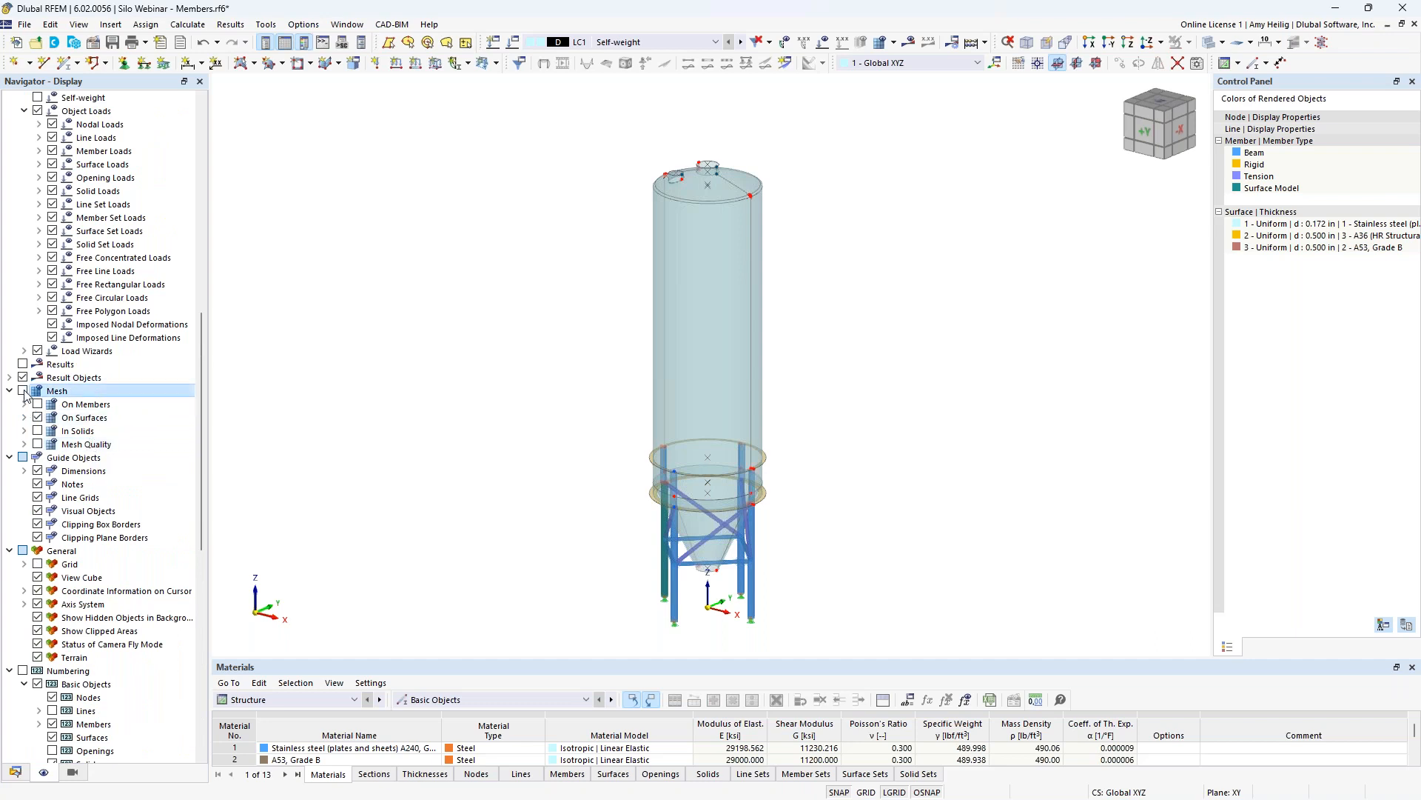
left_click(23, 390)
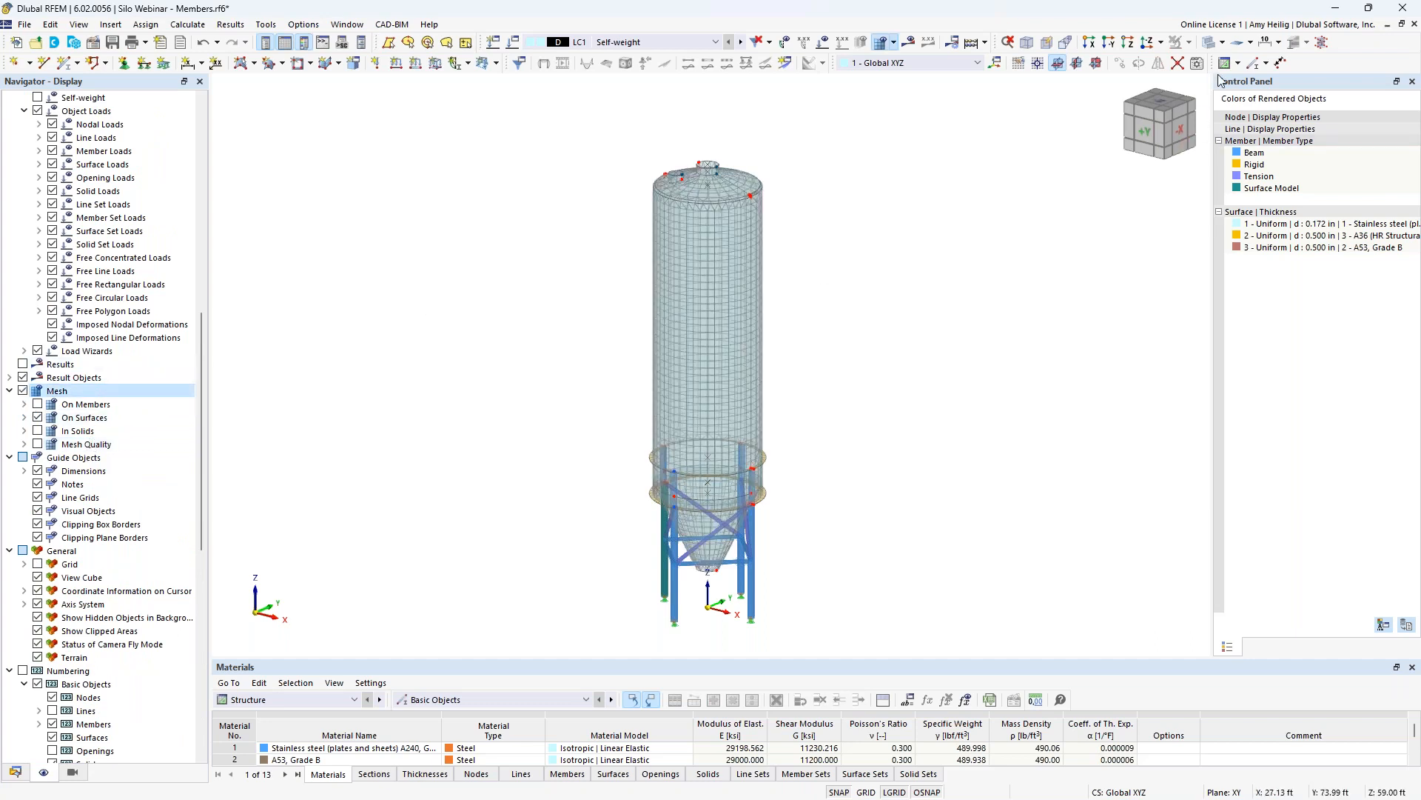
left_click(1203, 48)
- Examine the mesh on the roof and nozzles, down the cylinder wall and around the hopper
scroll(722, 244, "up", 5)
scroll(721, 209, "up", 2)
scroll(719, 203, "up", 1)
middle_click_drag(721, 226, 732, 345)
scroll(727, 240, "down", 1)
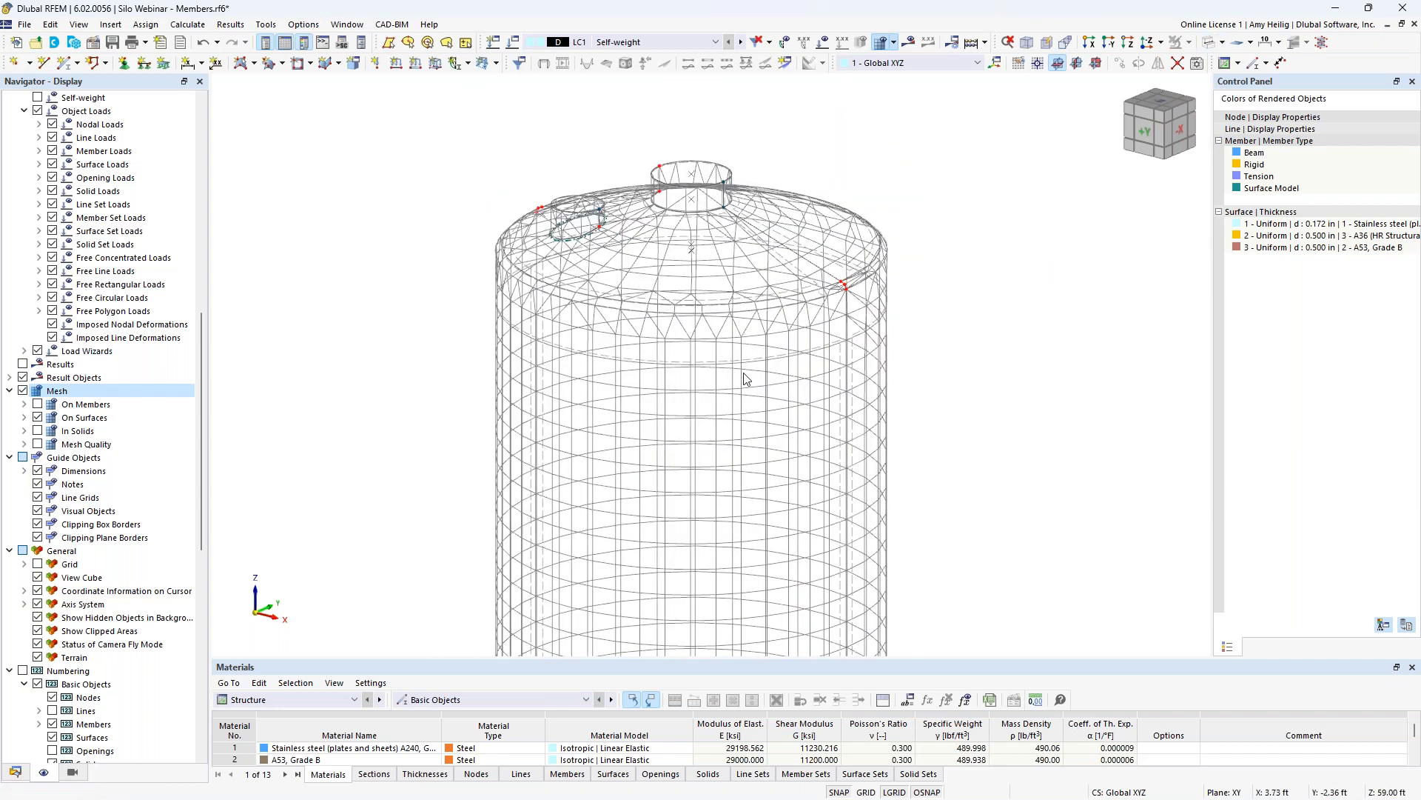
scroll(761, 539, "down", 3)
middle_click_drag(764, 533, 746, 155)
middle_click_drag(763, 471, 757, 299)
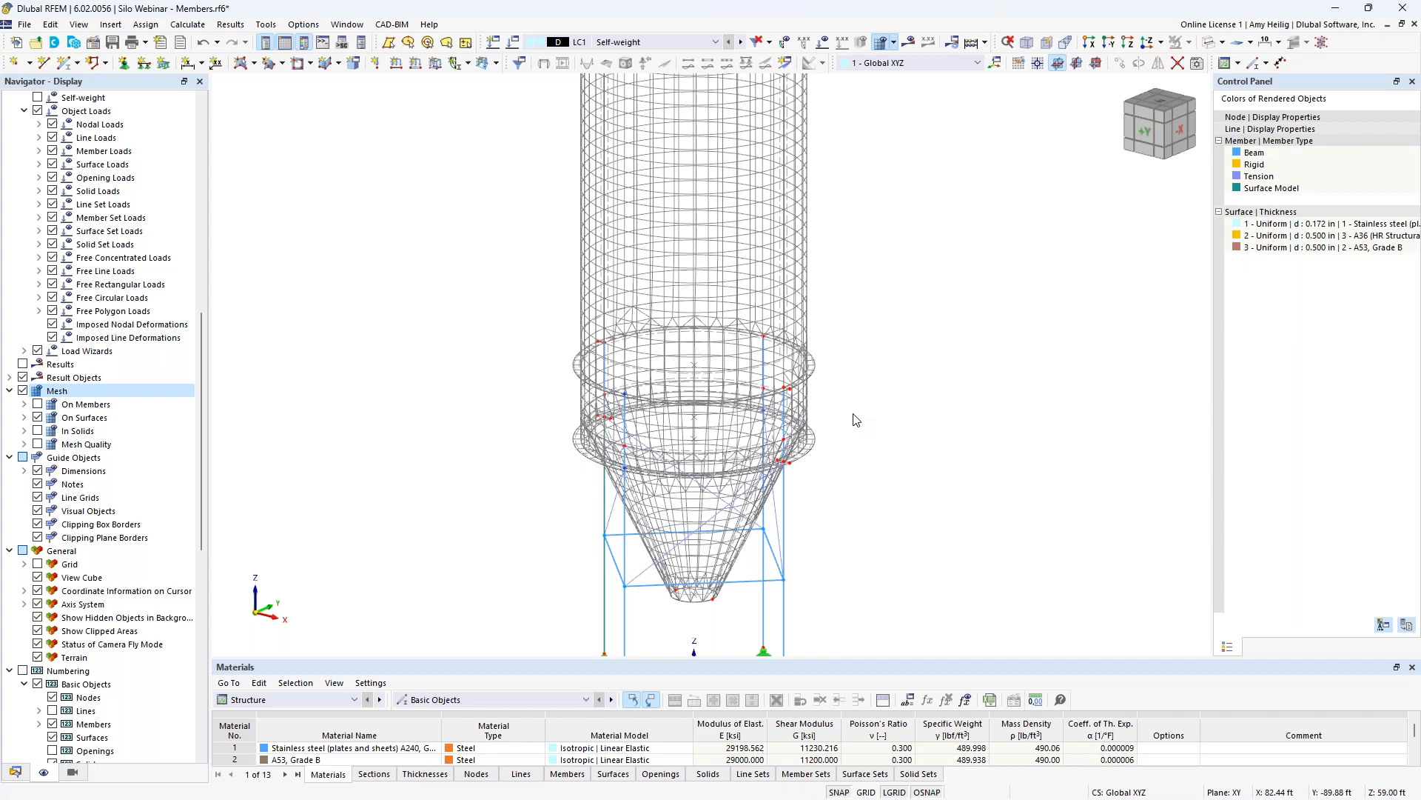
middle_click_drag(859, 275, 881, 534)
middle_click_drag(866, 300, 876, 536)
scroll(715, 252, "up", 5)
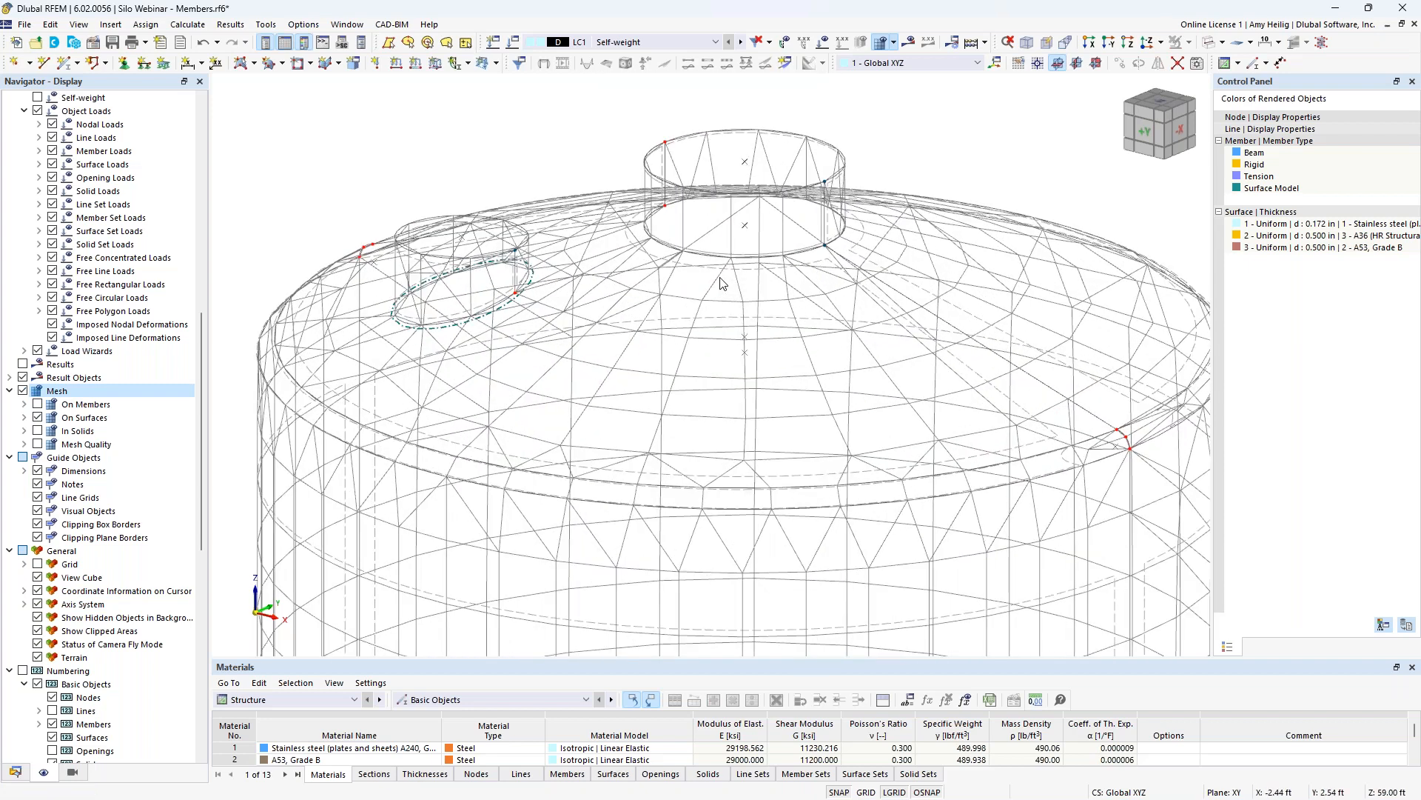
middle_click_drag(724, 192, 718, 388, "ctrl")
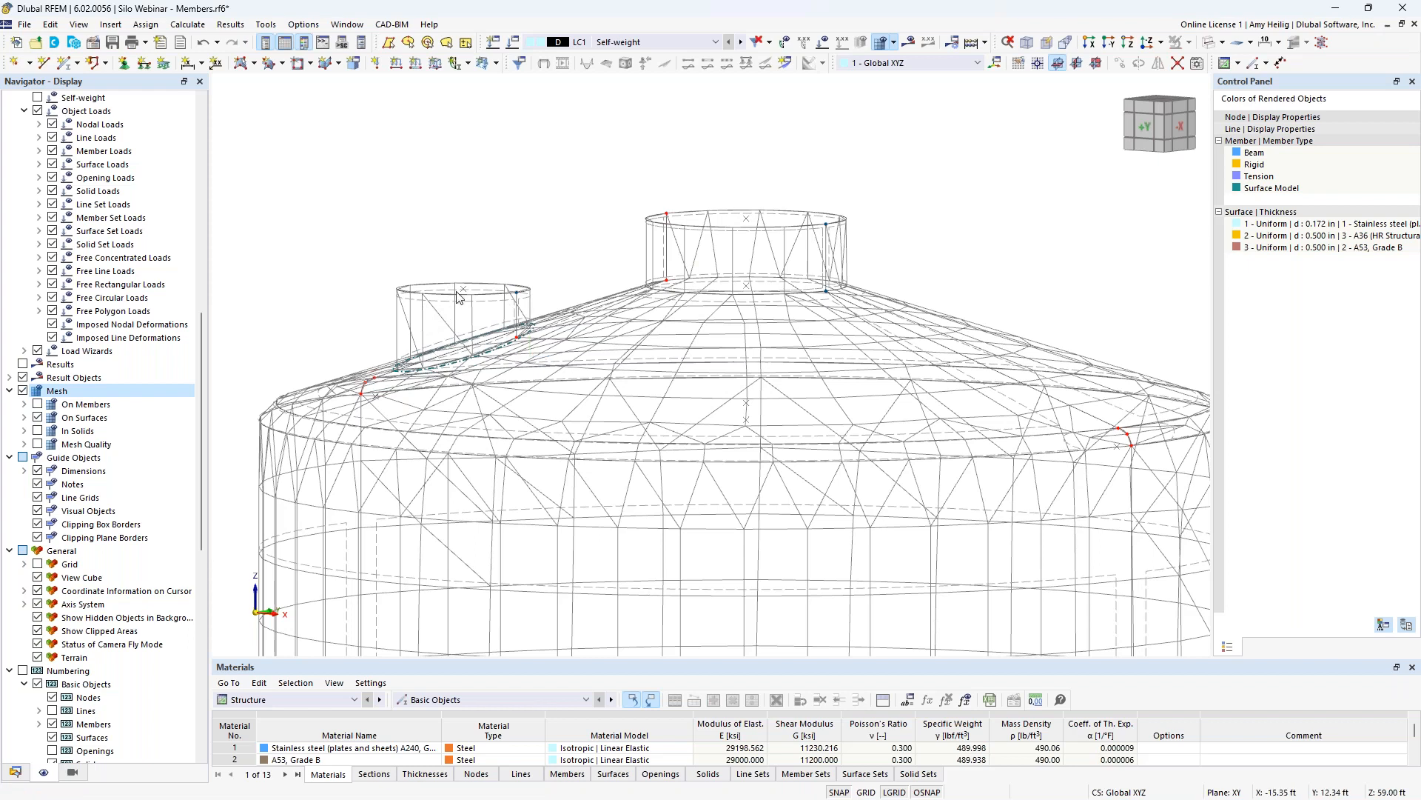
- Set the target length of finite elements to 0.5 ft and regenerate the mesh to view it on the whole silo
left_click(187, 24)
left_click(226, 198)
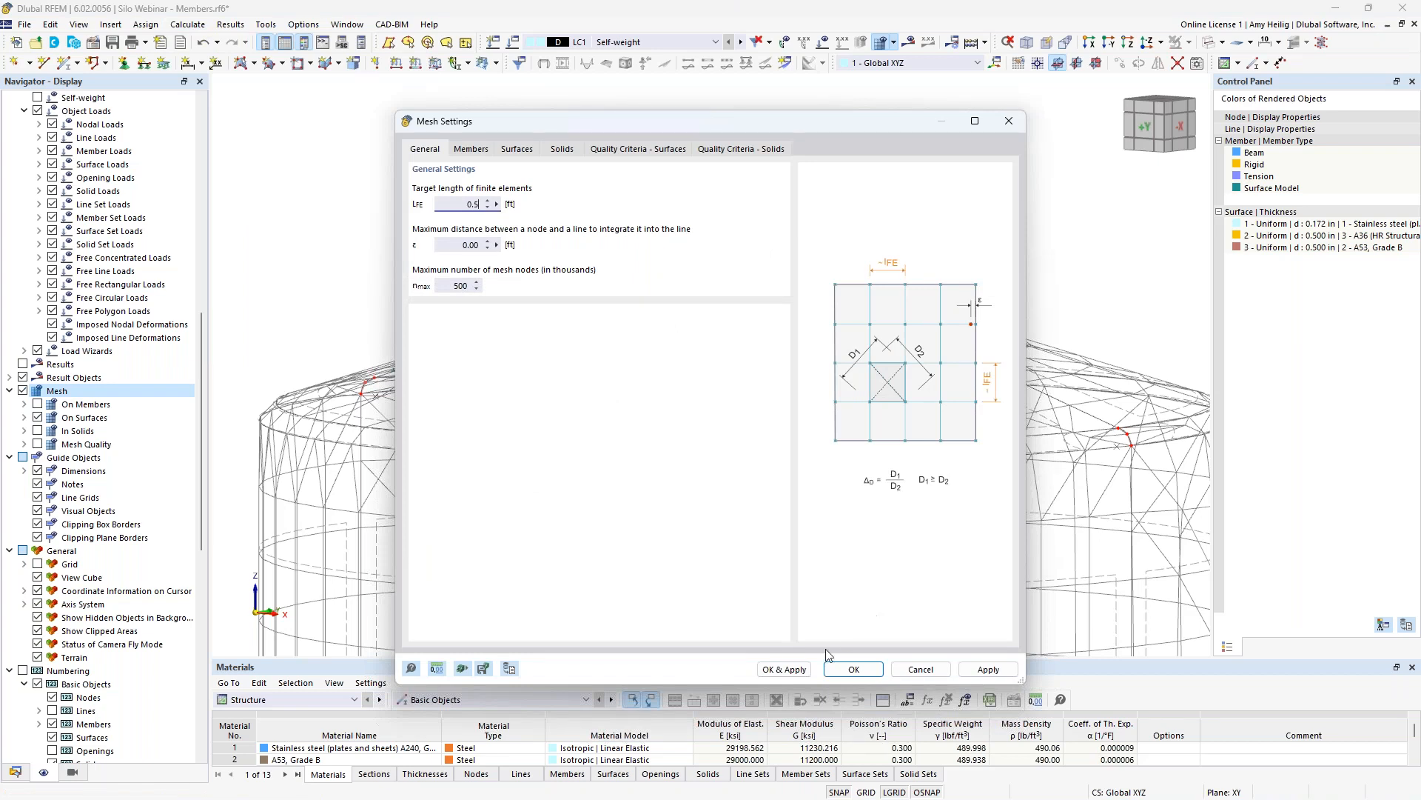
left_click(785, 670)
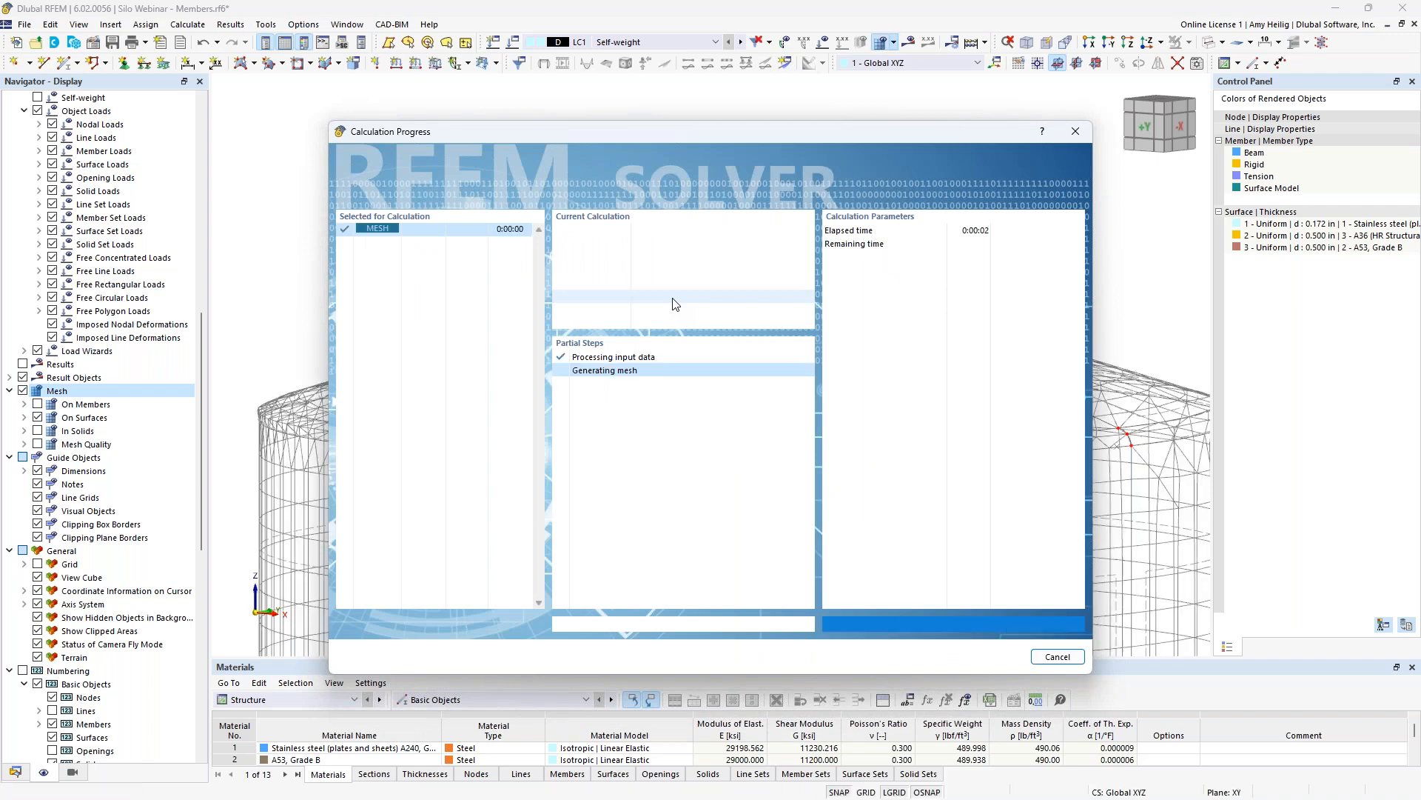
scroll(688, 295, "down", 2)
scroll(688, 290, "down", 8)
middle_click_drag(681, 435, 667, 315)
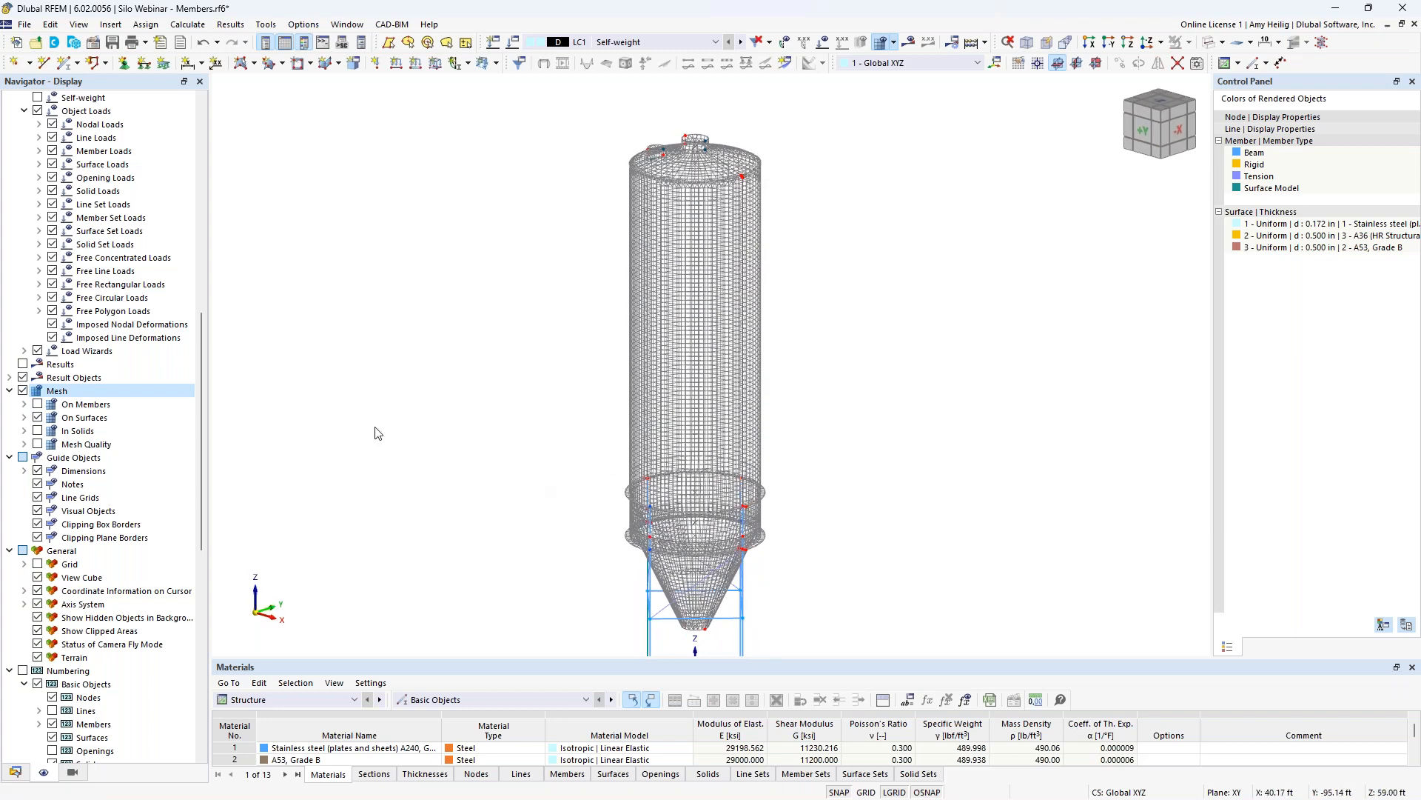
- Set the global target length of finite elements to 1.0 ft and regenerate the mesh
left_click(187, 24)
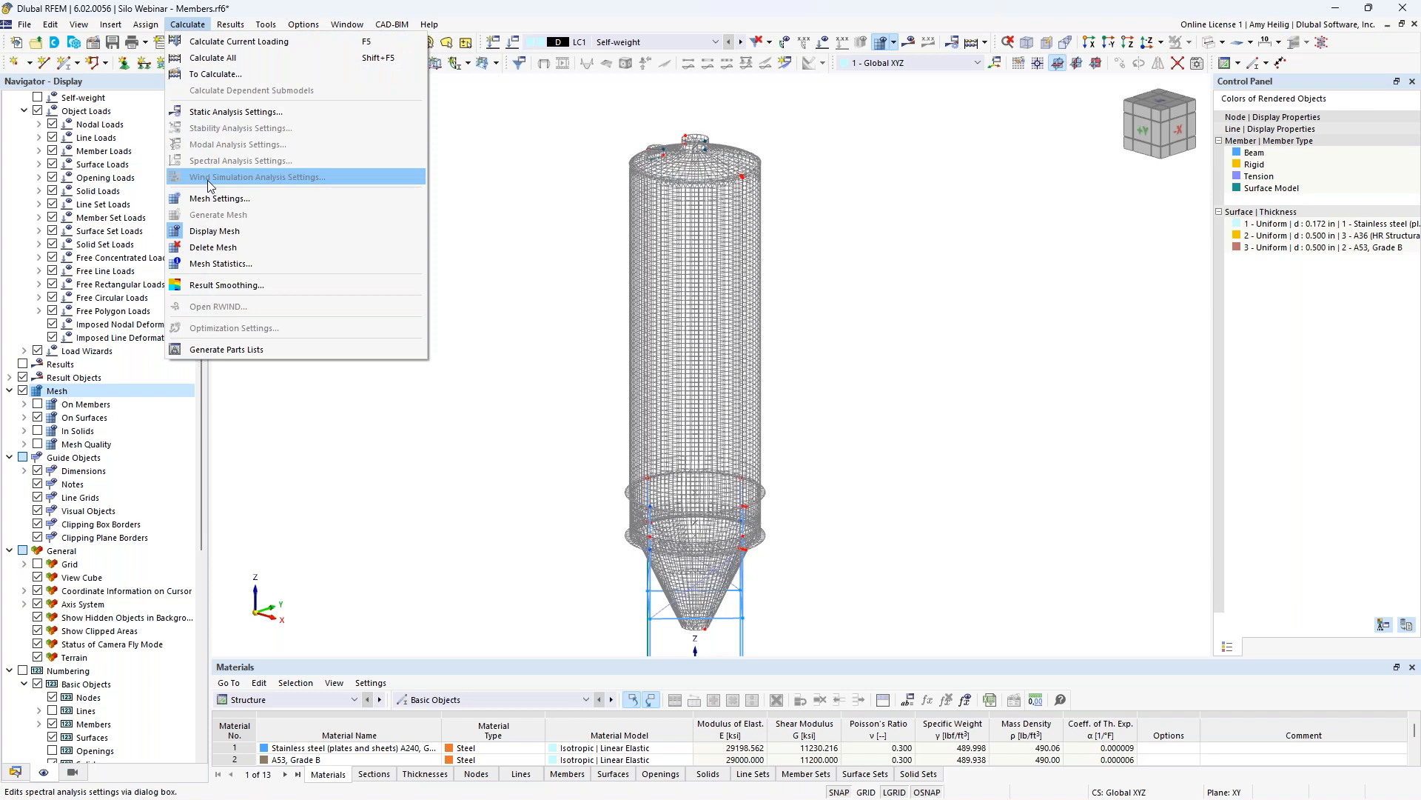
left_click(220, 199)
left_click(448, 205)
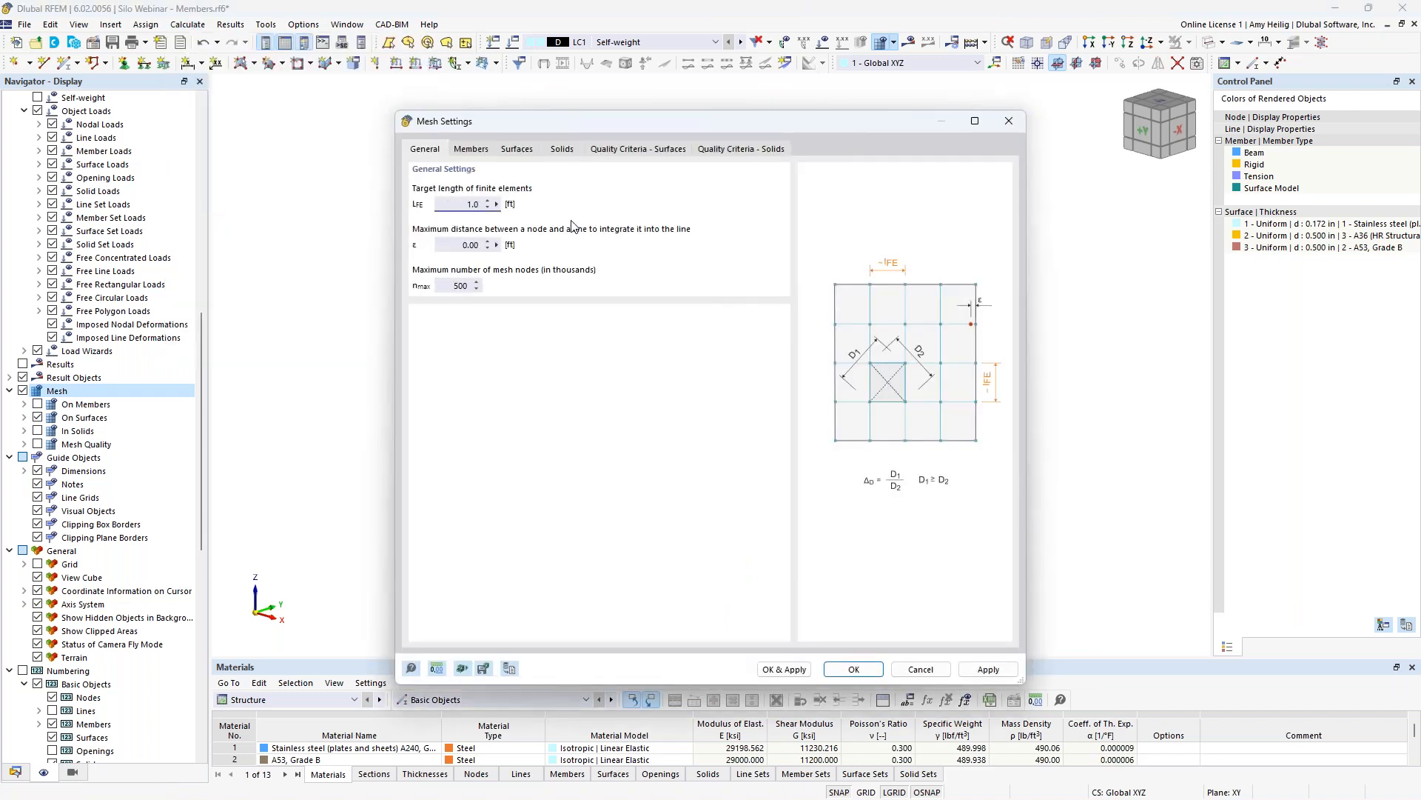
left_click(784, 669)
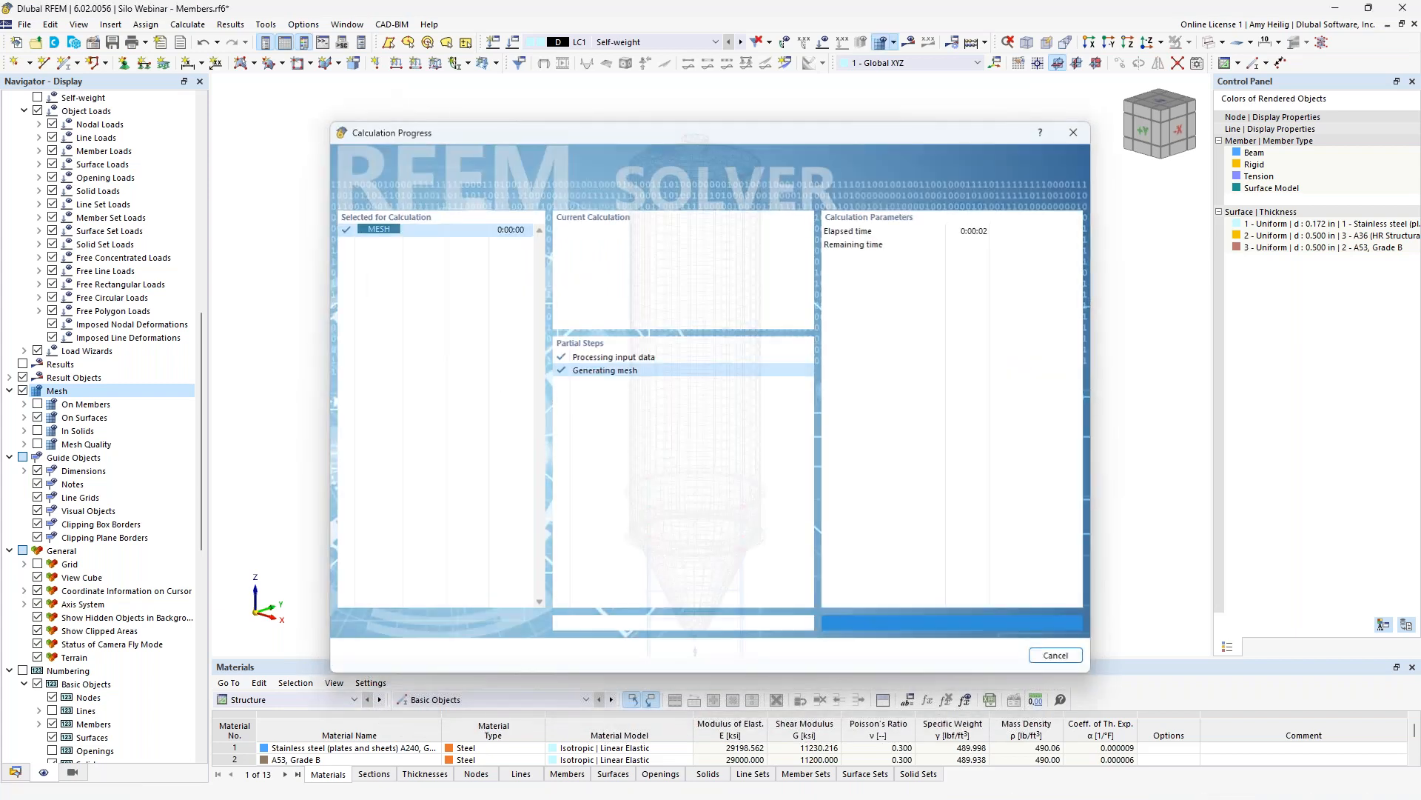
- Turn on the surface model display for members and examine the mesh on the silo leg modeled with surfaces
middle_click_drag(540, 505, 506, 407)
middle_click_drag(505, 407, 557, 437, "ctrl")
scroll(615, 540, "up", 4)
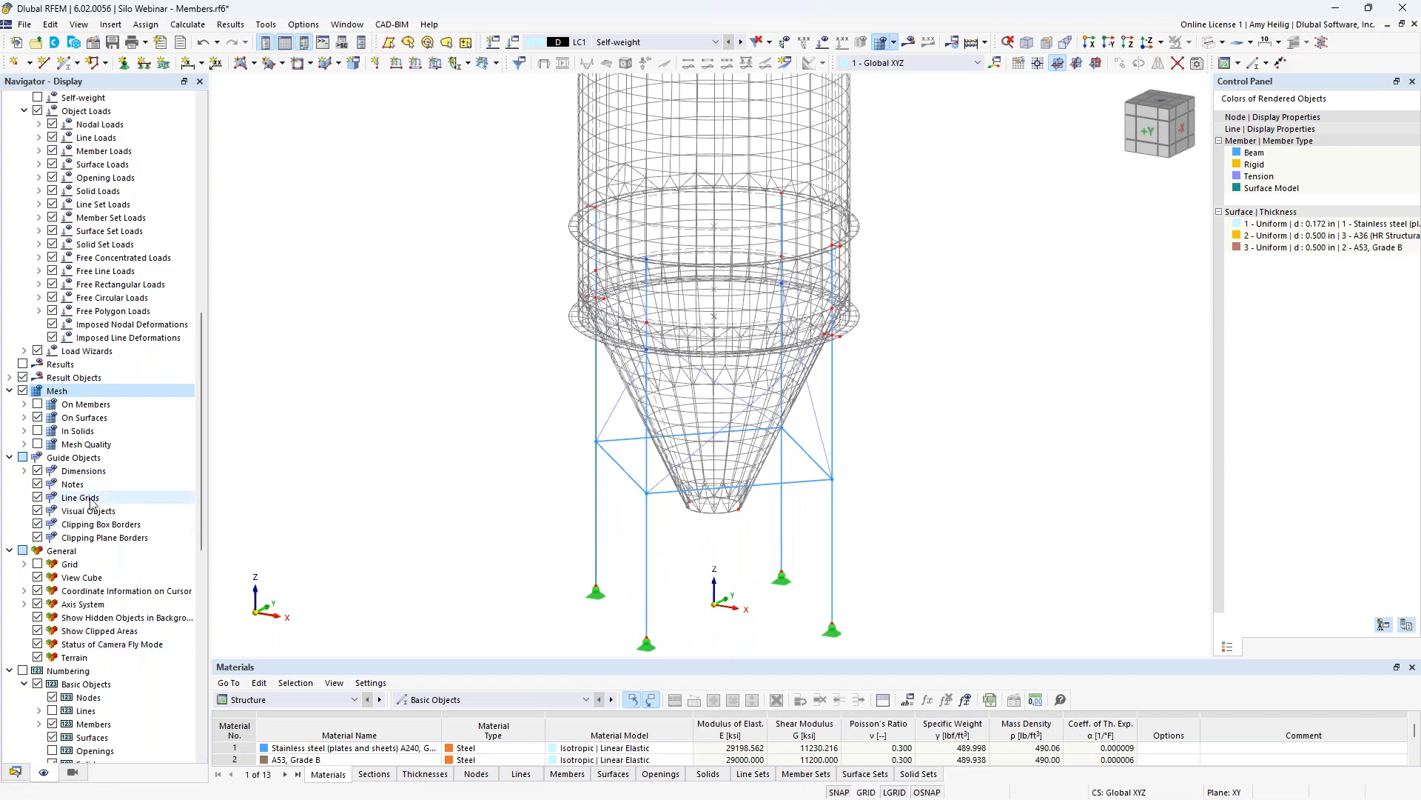
scroll(90, 501, "up", 15)
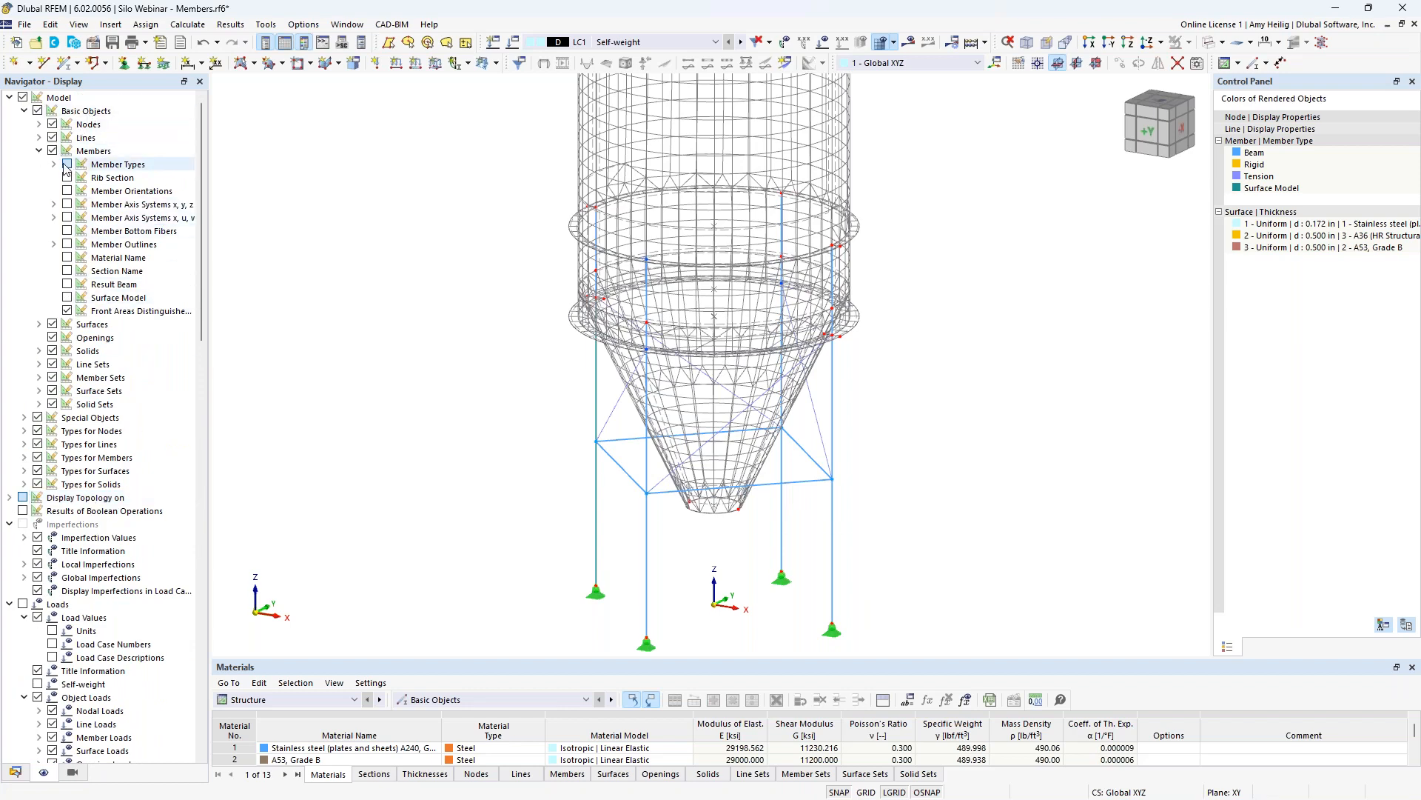
left_click(67, 297)
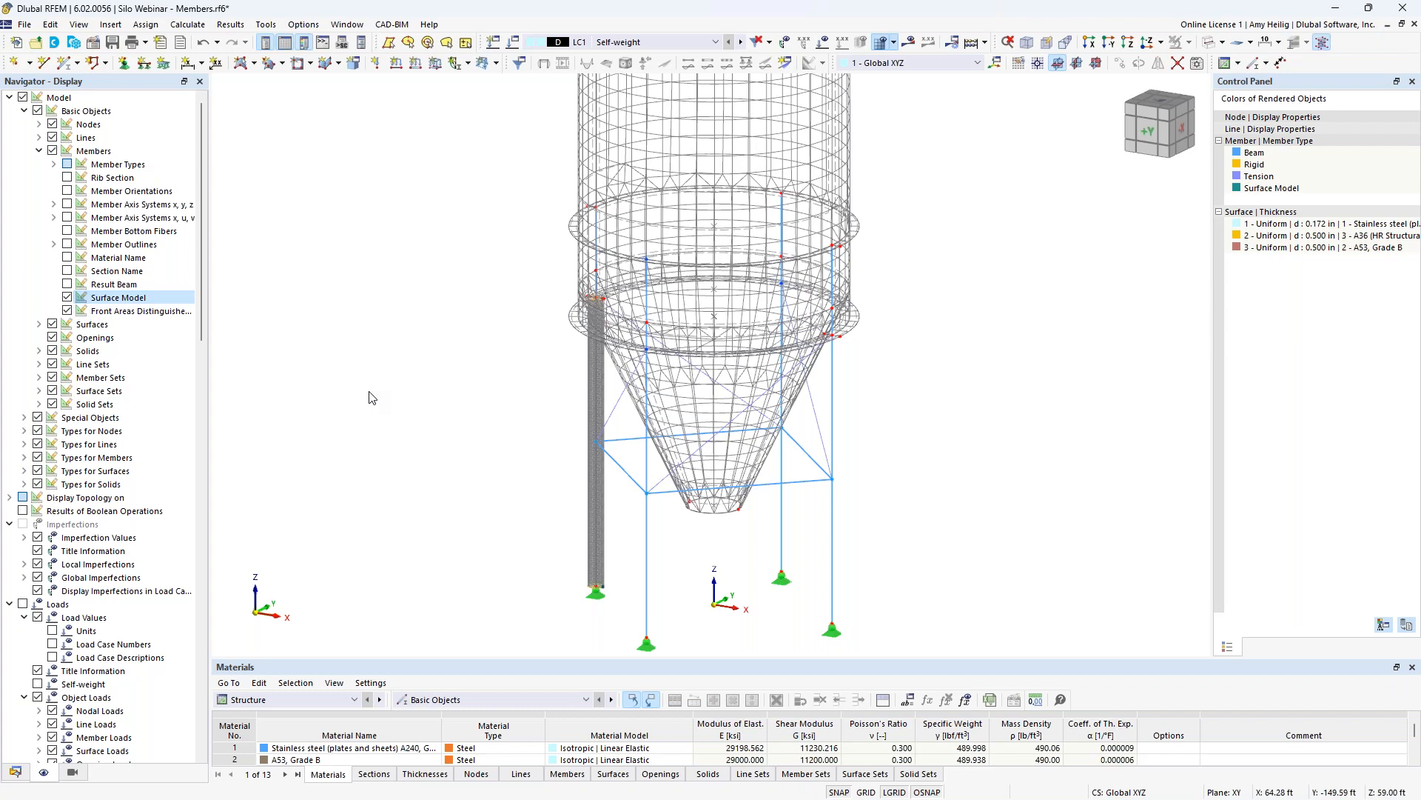
scroll(577, 395, "up", 3)
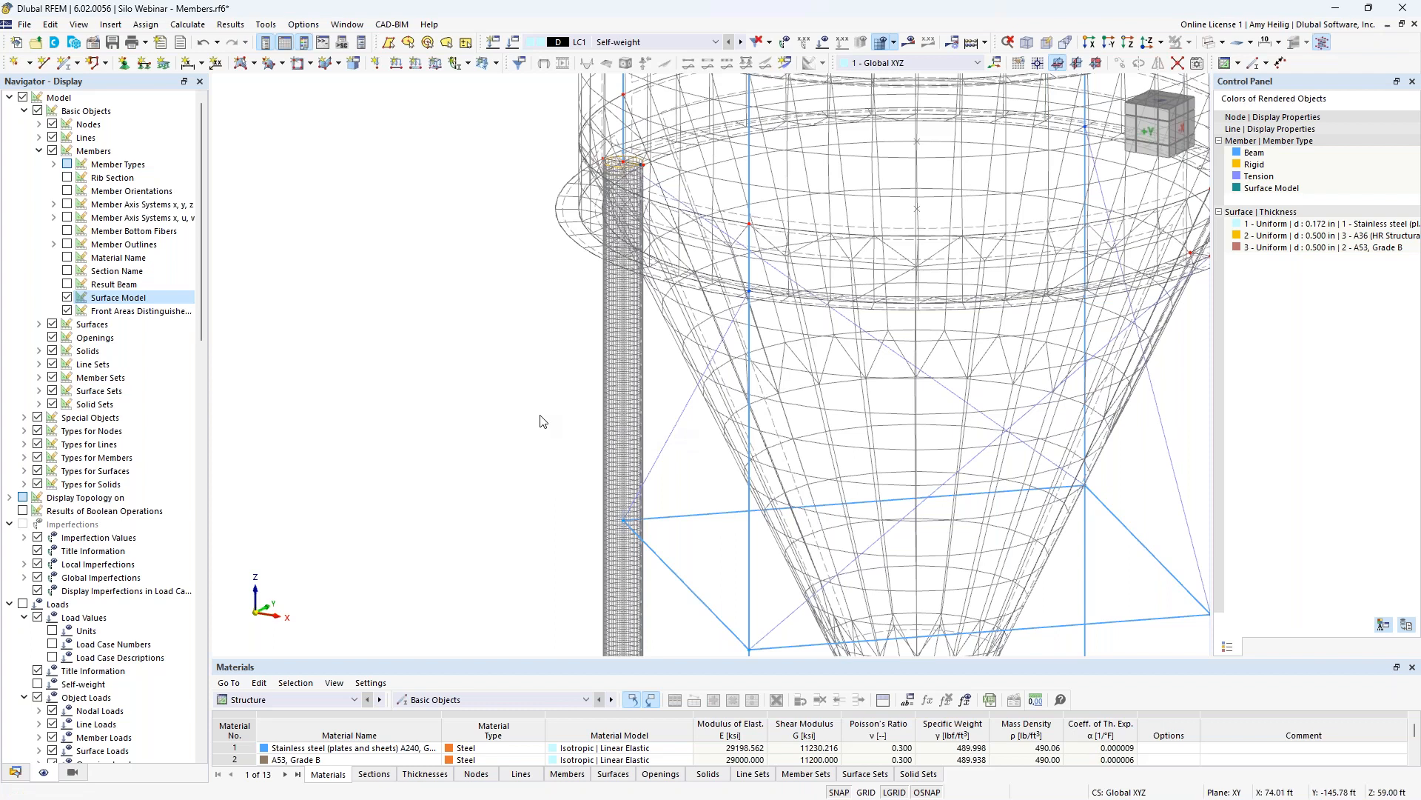
middle_click_drag(655, 395, 629, 530)
middle_click_drag(648, 471, 552, 341)
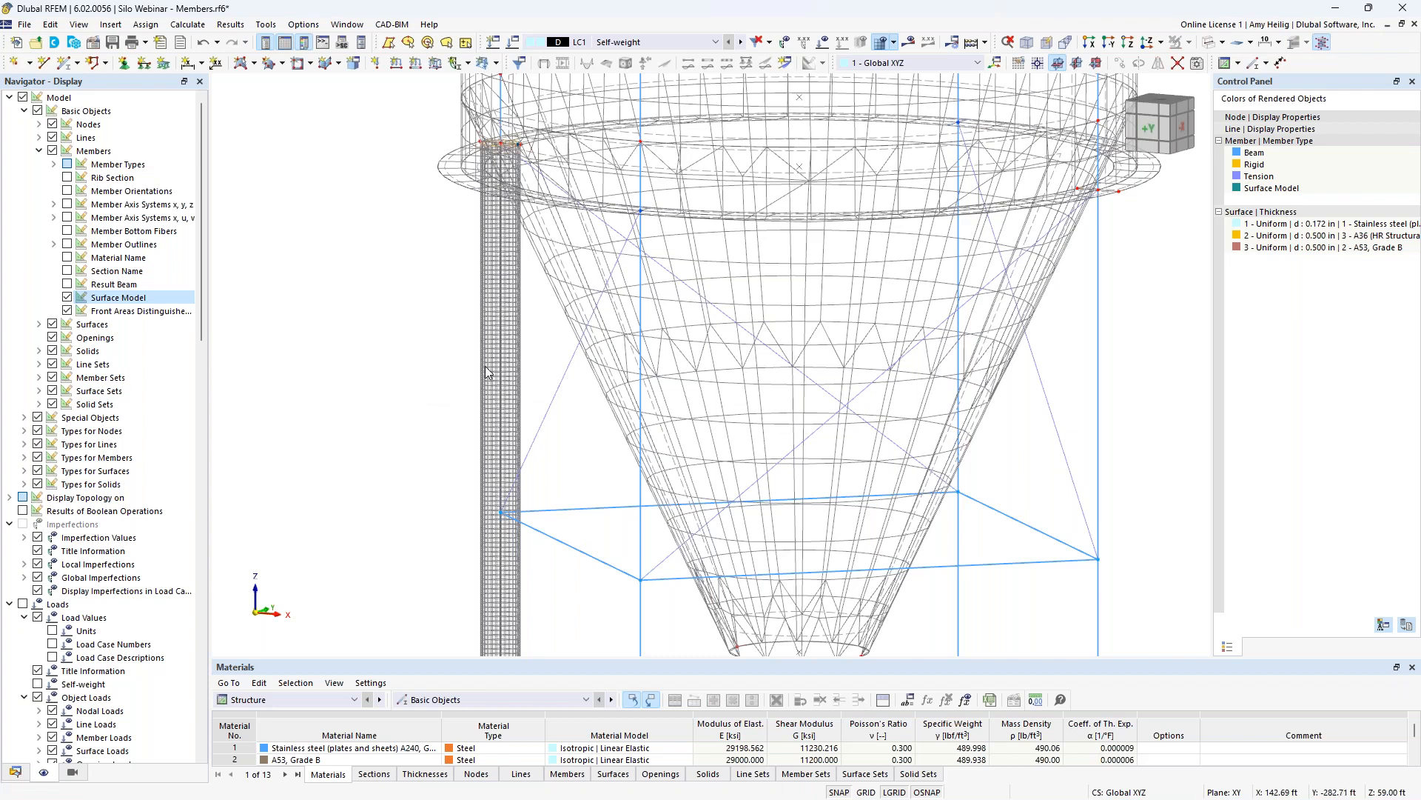
- Inspect the mesh refinement assigned to the leg's pipe surface and its target FE length, leaving the settings as they are
scroll(486, 372, "up", 3)
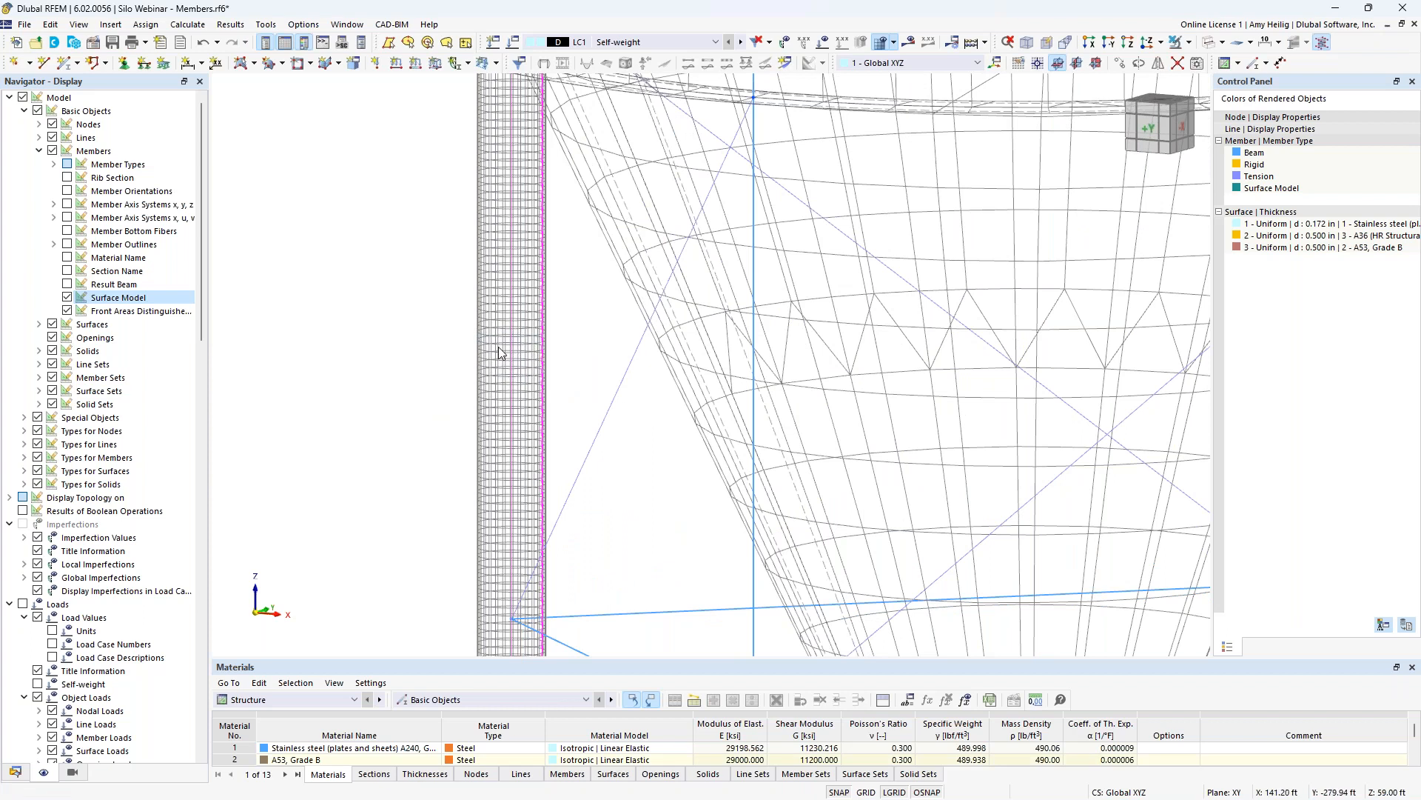
scroll(542, 353, "up", 2)
right_click(542, 354)
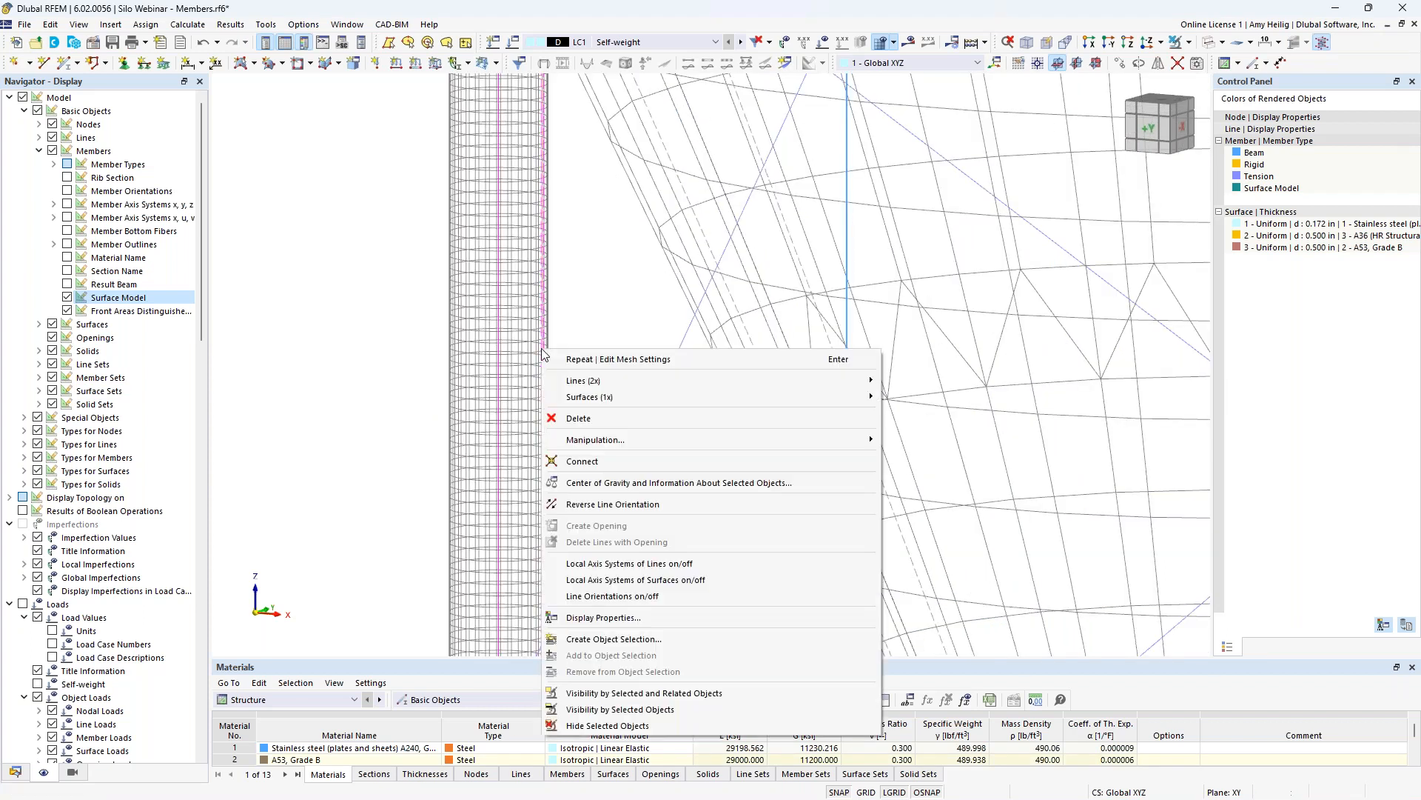
mouse_move(629, 398)
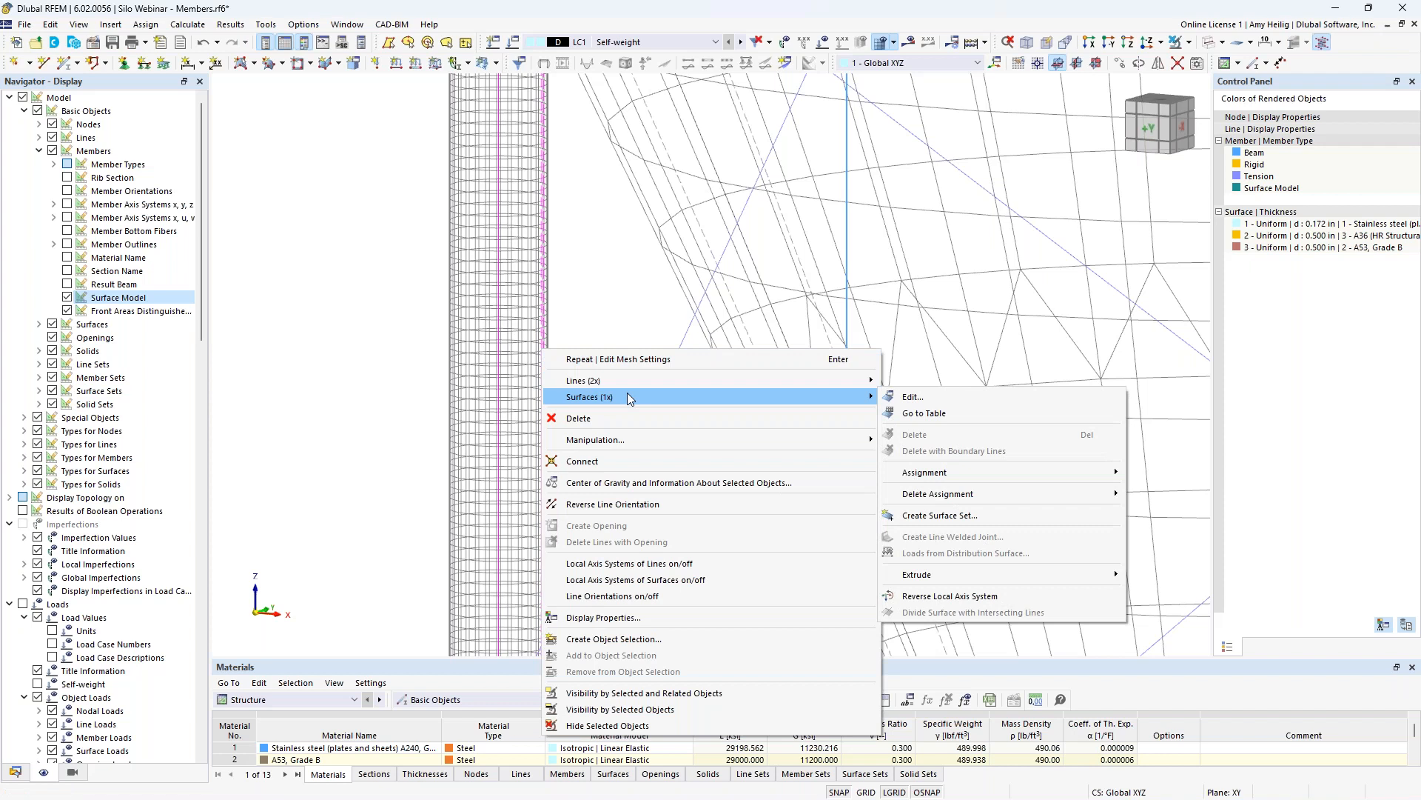
left_click(907, 397)
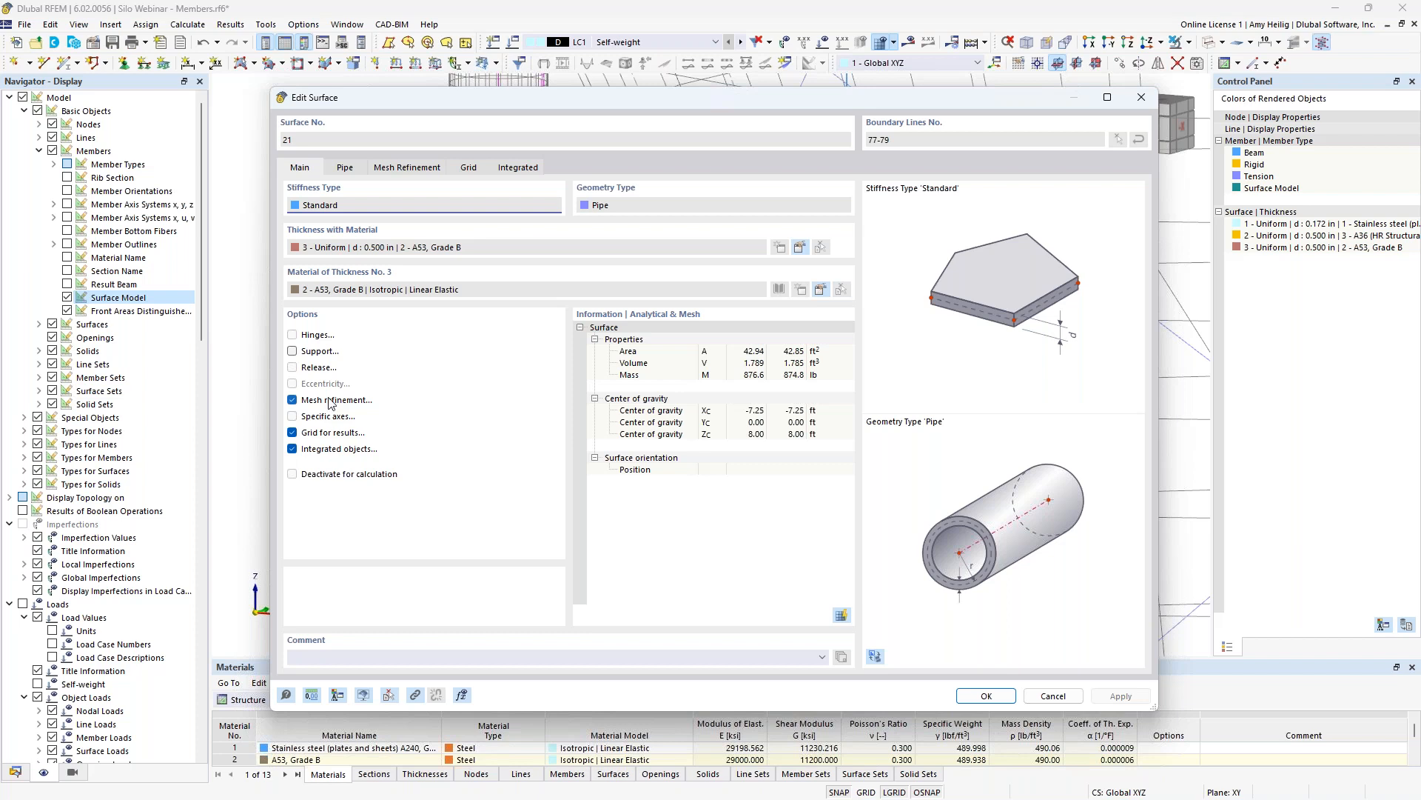
left_click(421, 169)
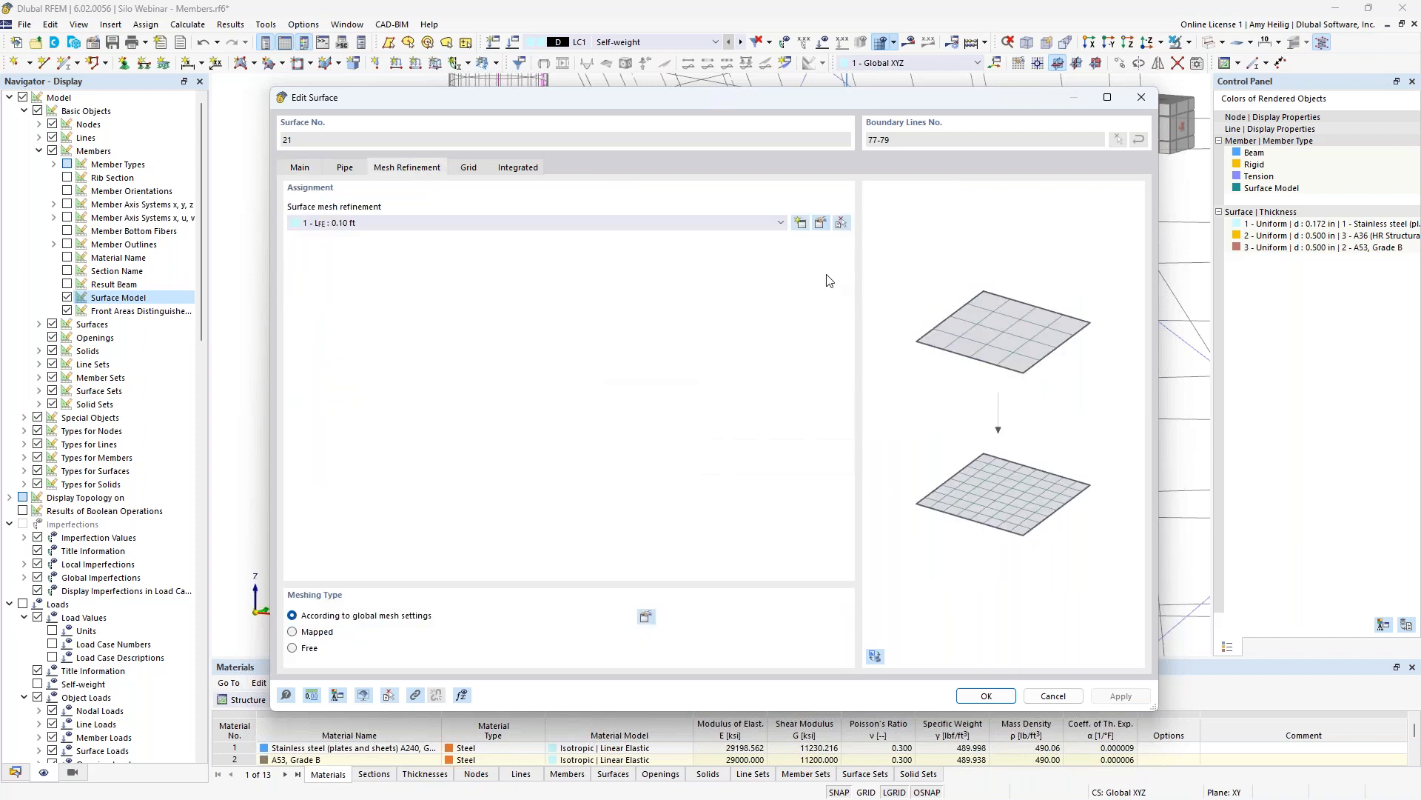
left_click(820, 222)
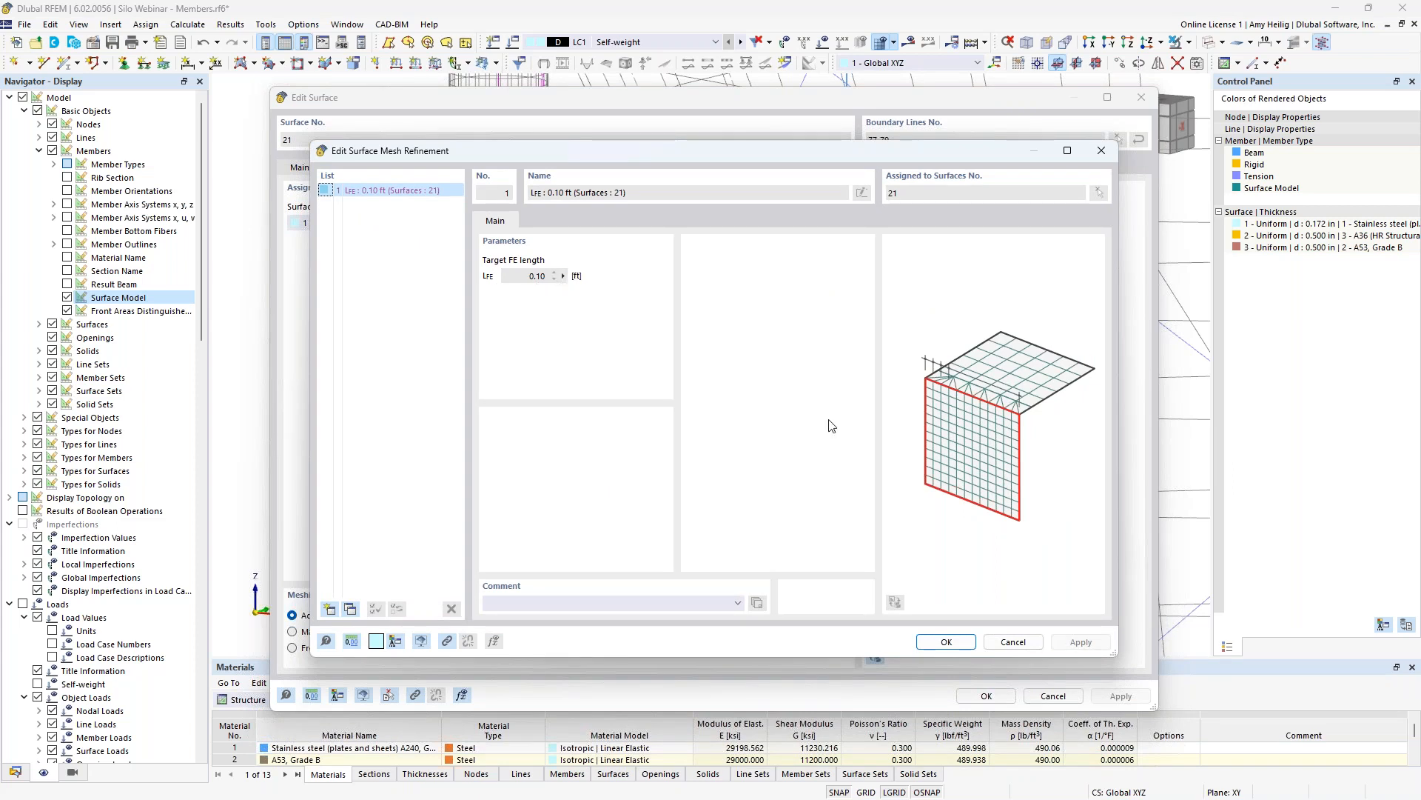
left_click(1009, 641)
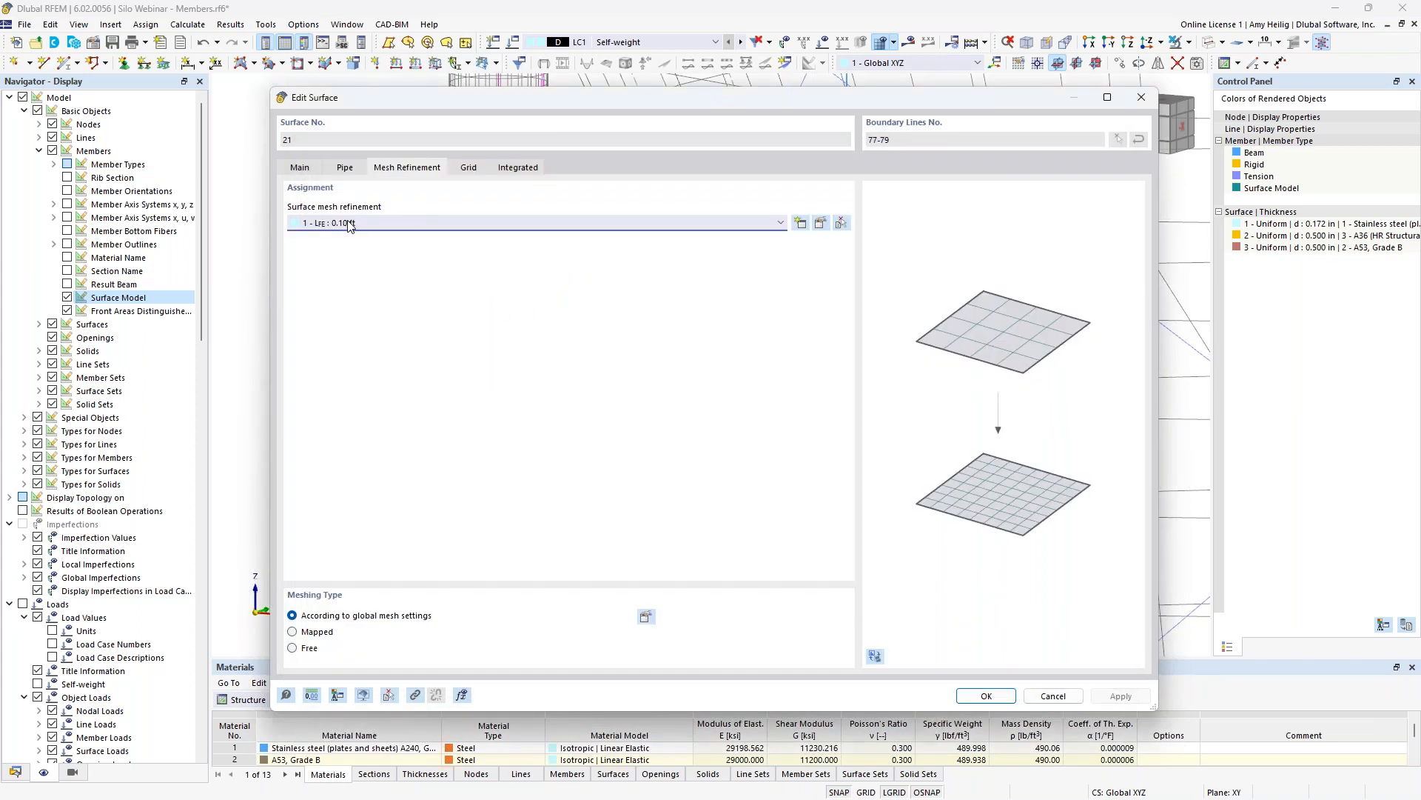
left_click(1053, 696)
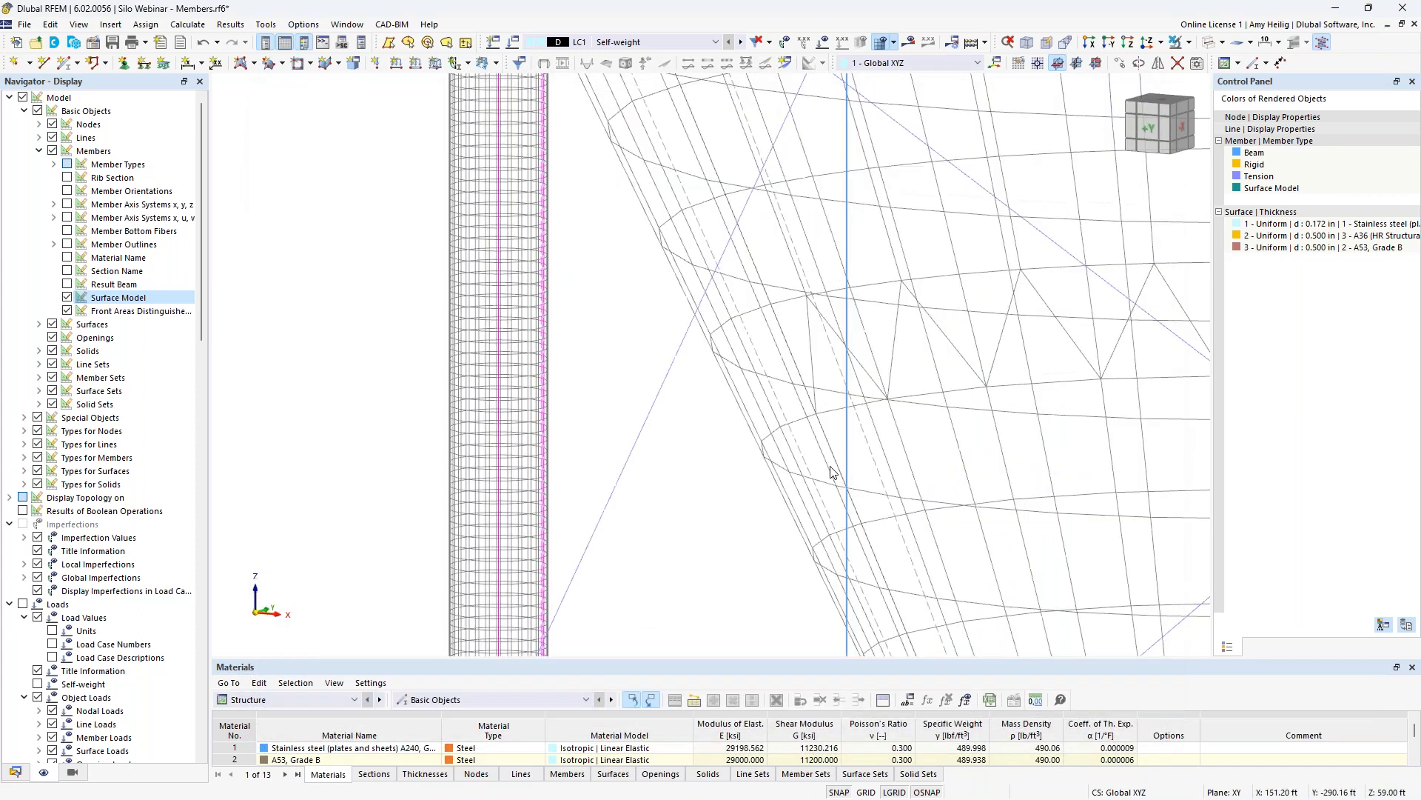
- Turn off the members' surface model display and the finite element mesh display
scroll(805, 359, "down", 2)
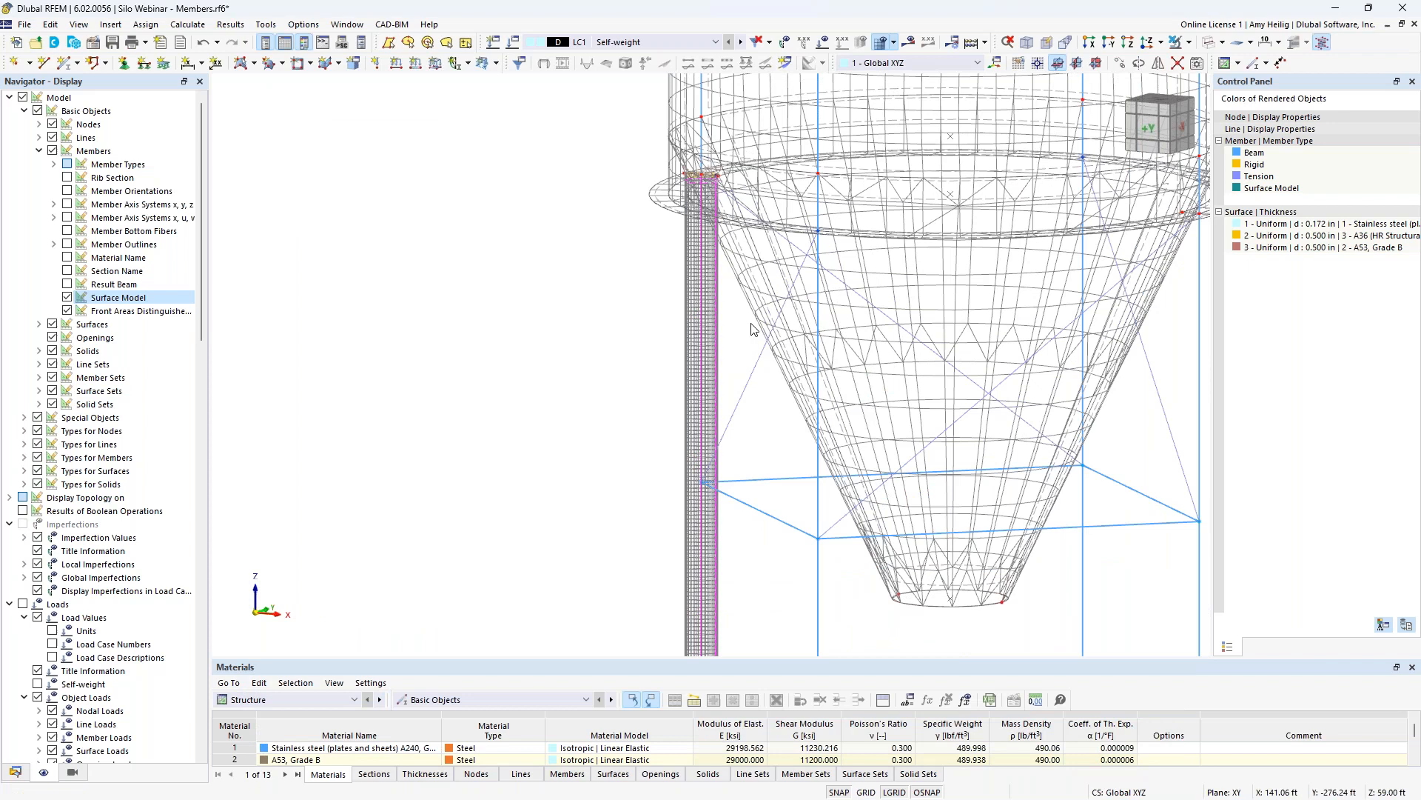
scroll(751, 329, "down", 2)
middle_click_drag(837, 355, 687, 318)
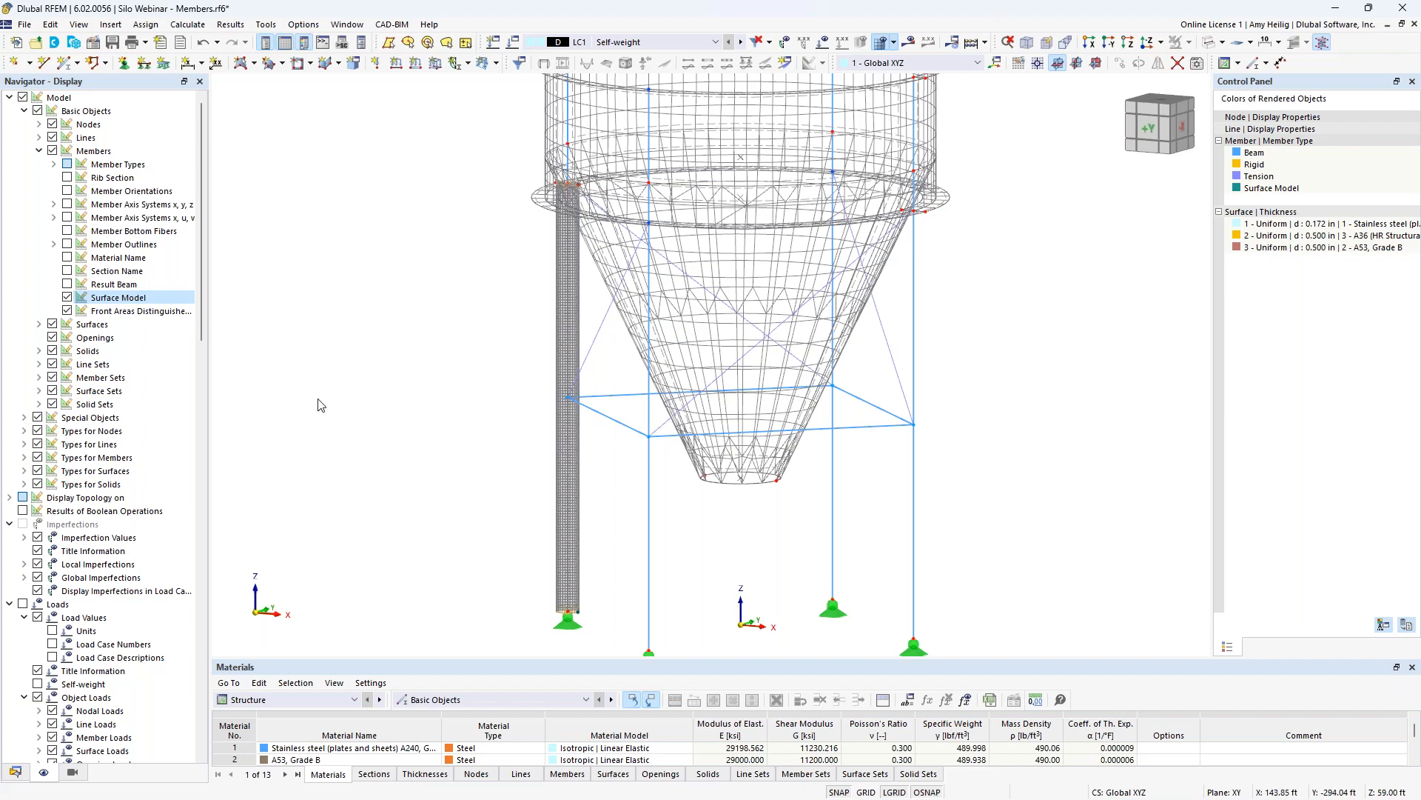
left_click(68, 298)
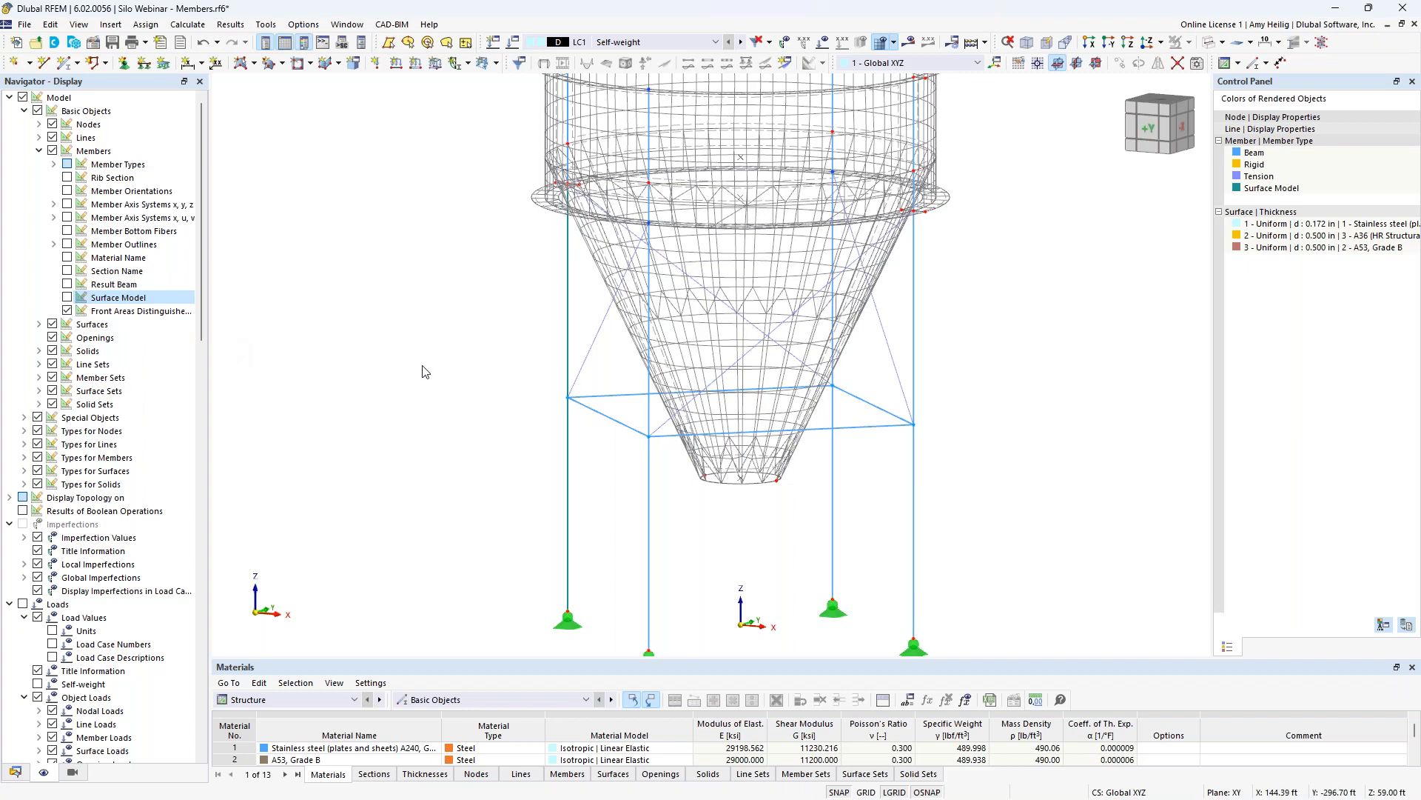
scroll(108, 554, "down", 9)
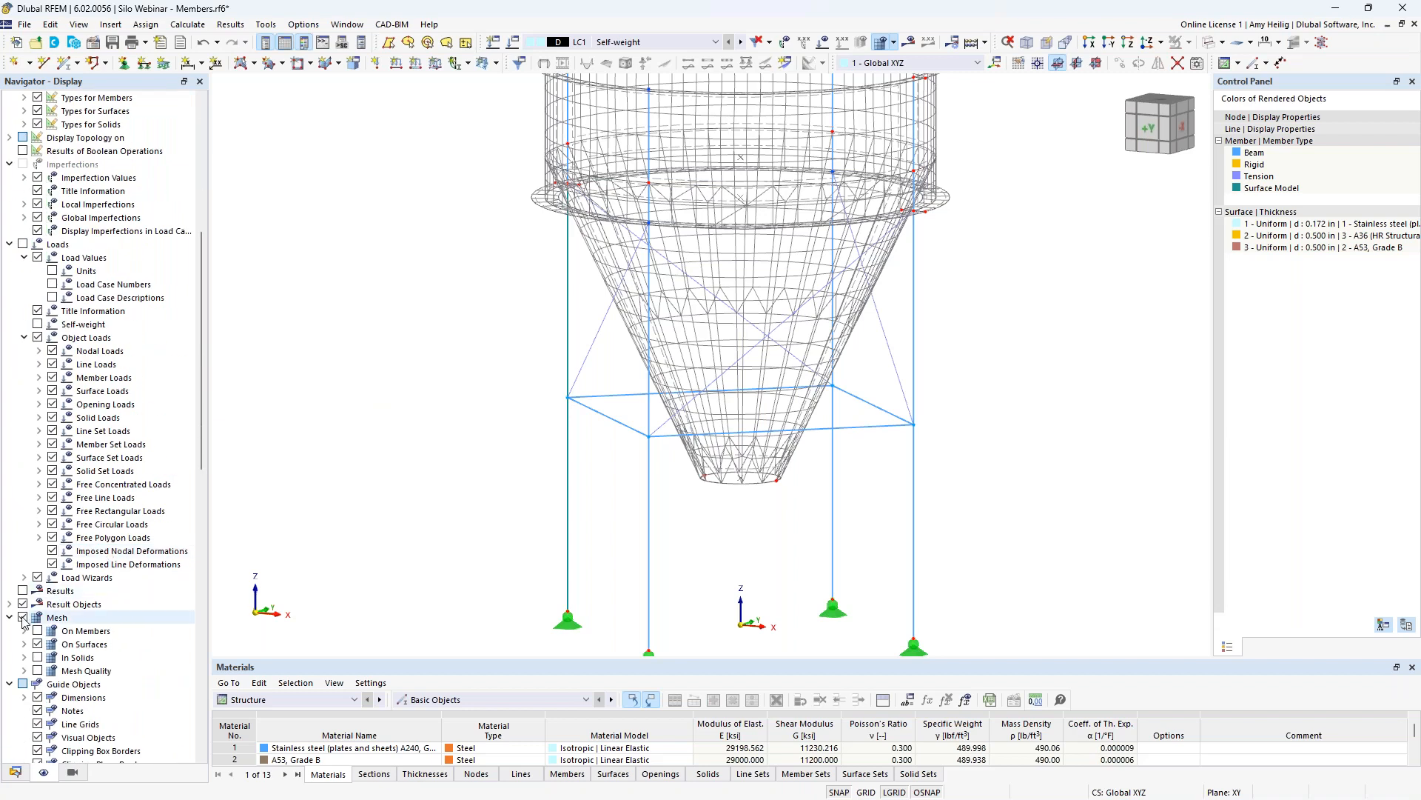
left_click(23, 619)
scroll(513, 351, "down", 3)
middle_click_drag(499, 317, 534, 454)
scroll(533, 454, "down", 1)
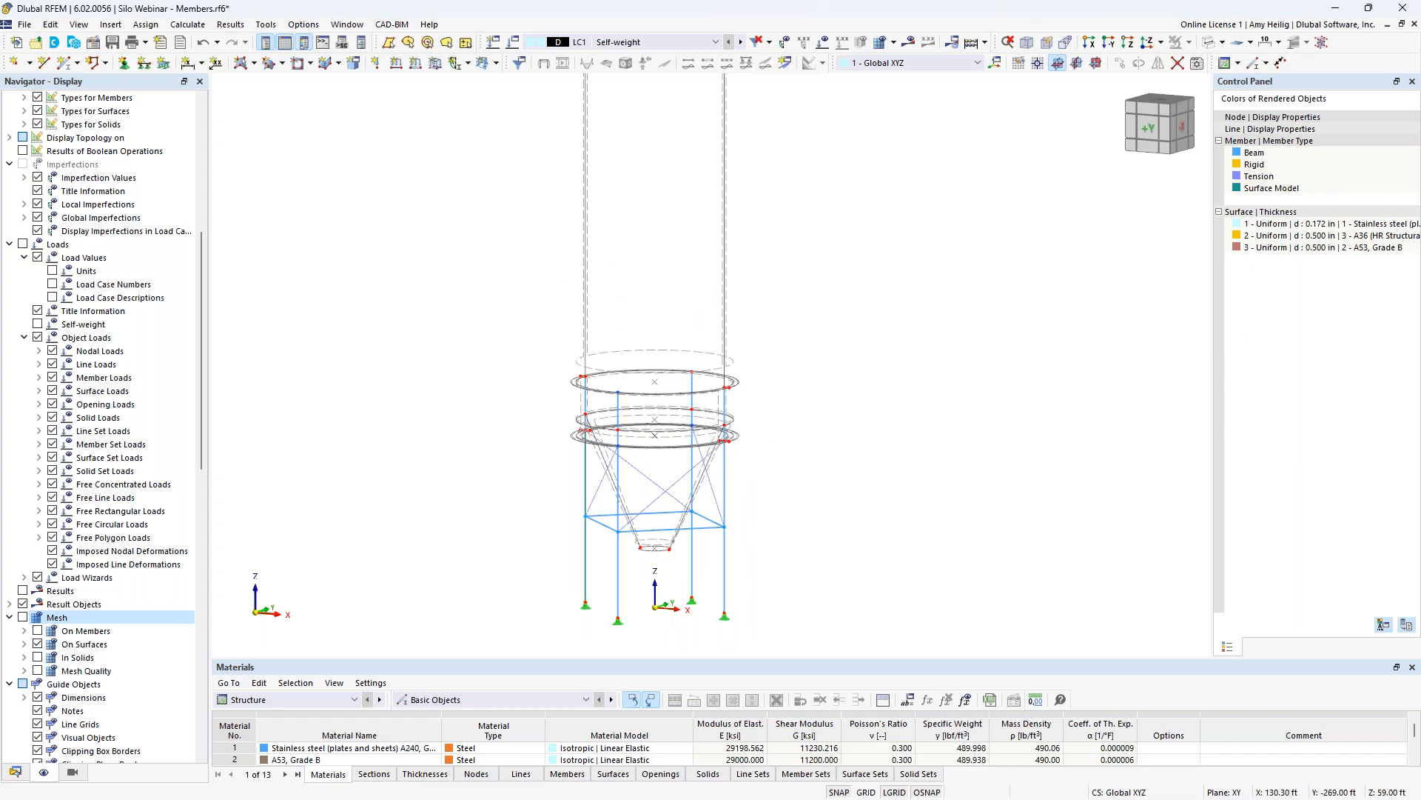
scroll(533, 454, "down", 2)
middle_click_drag(506, 417, 577, 464)
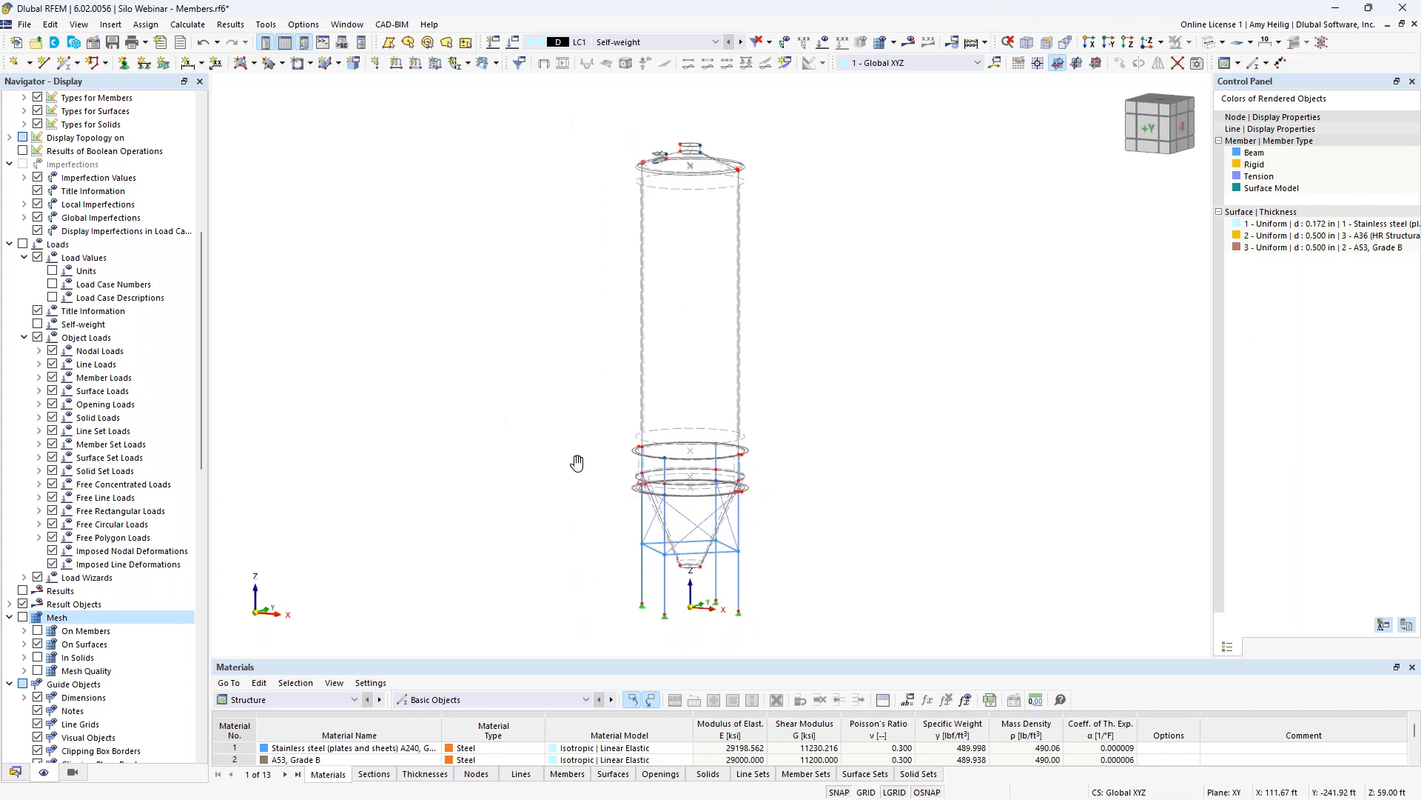
- Open the load cases and combinations settings and review the standard group, its available standards and the edition used for combinations
left_click(515, 46)
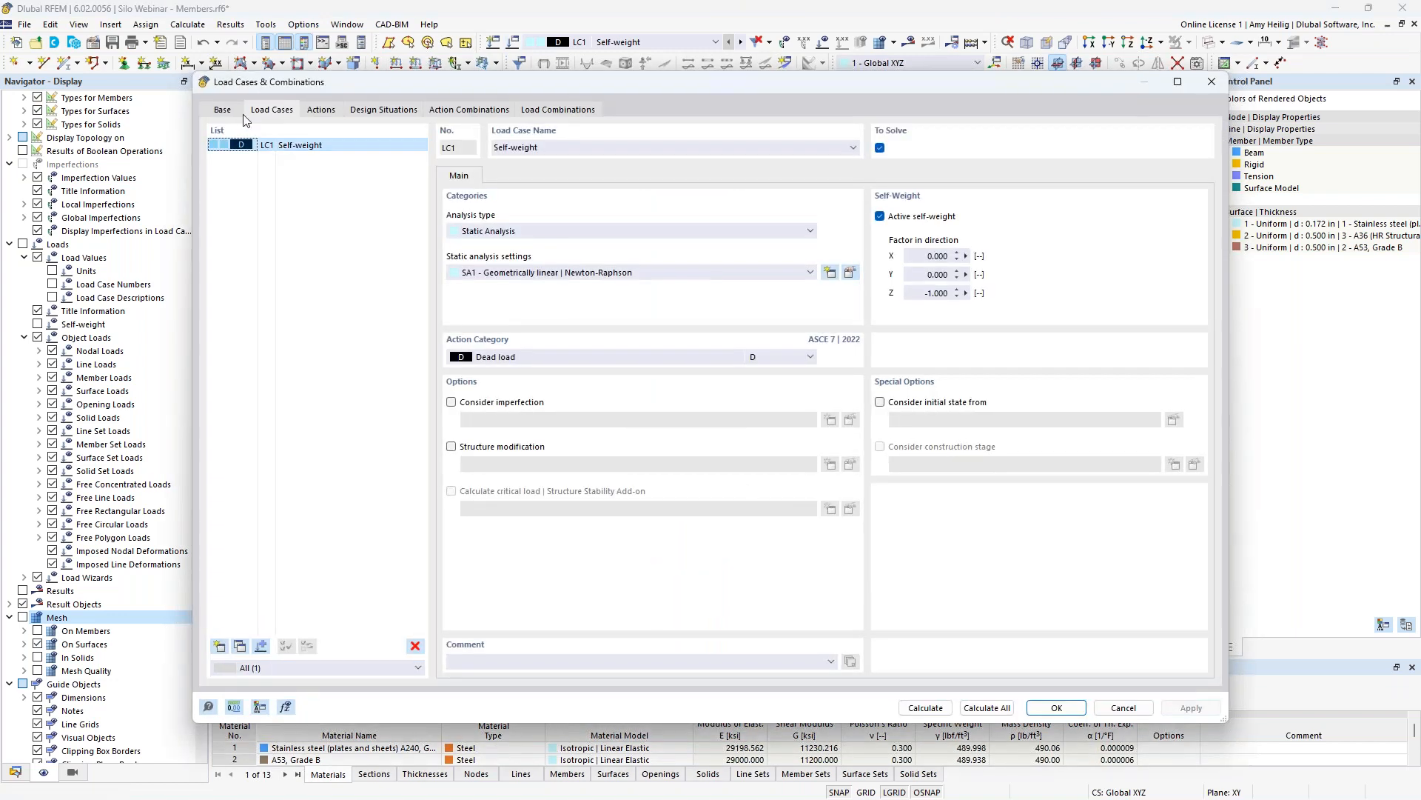
left_click(223, 111)
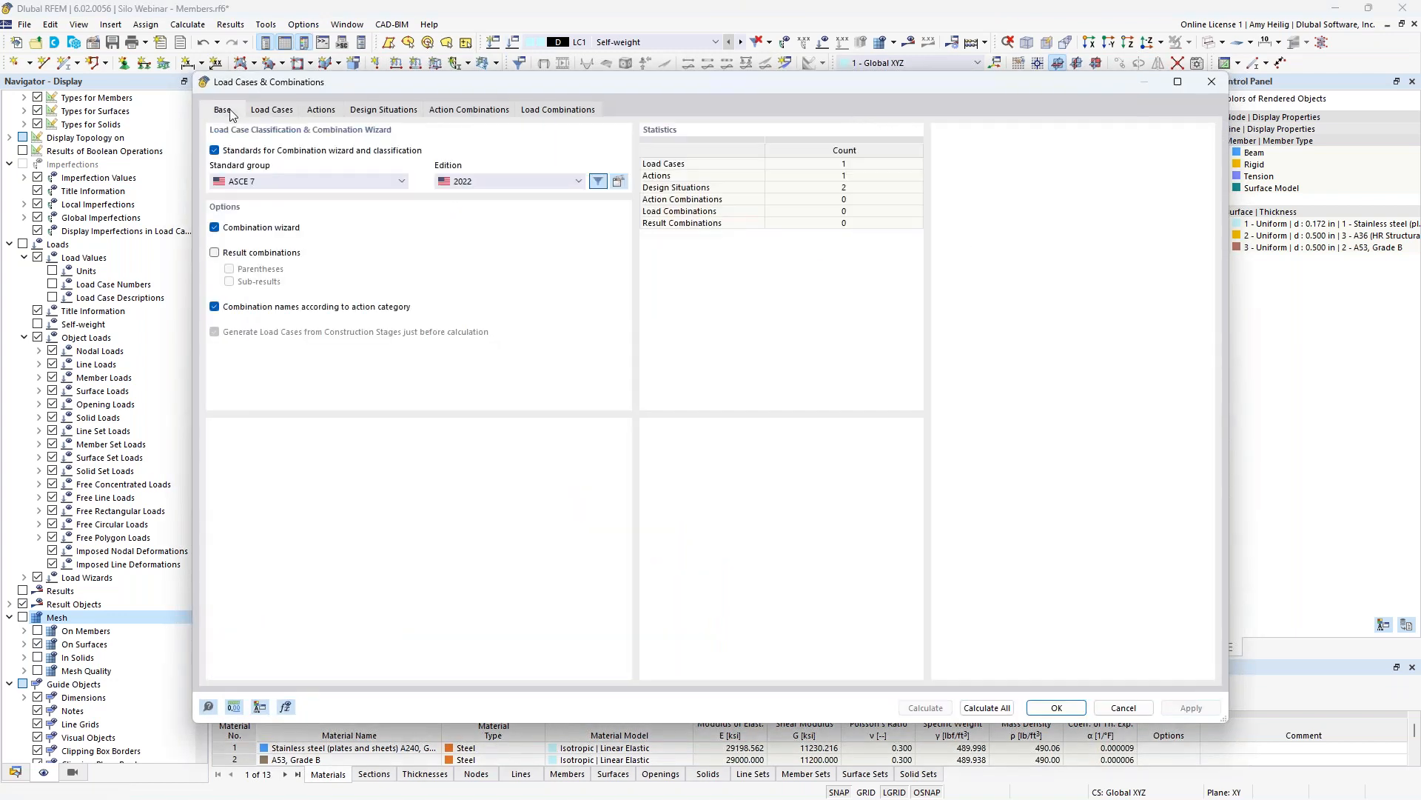
left_click(272, 186)
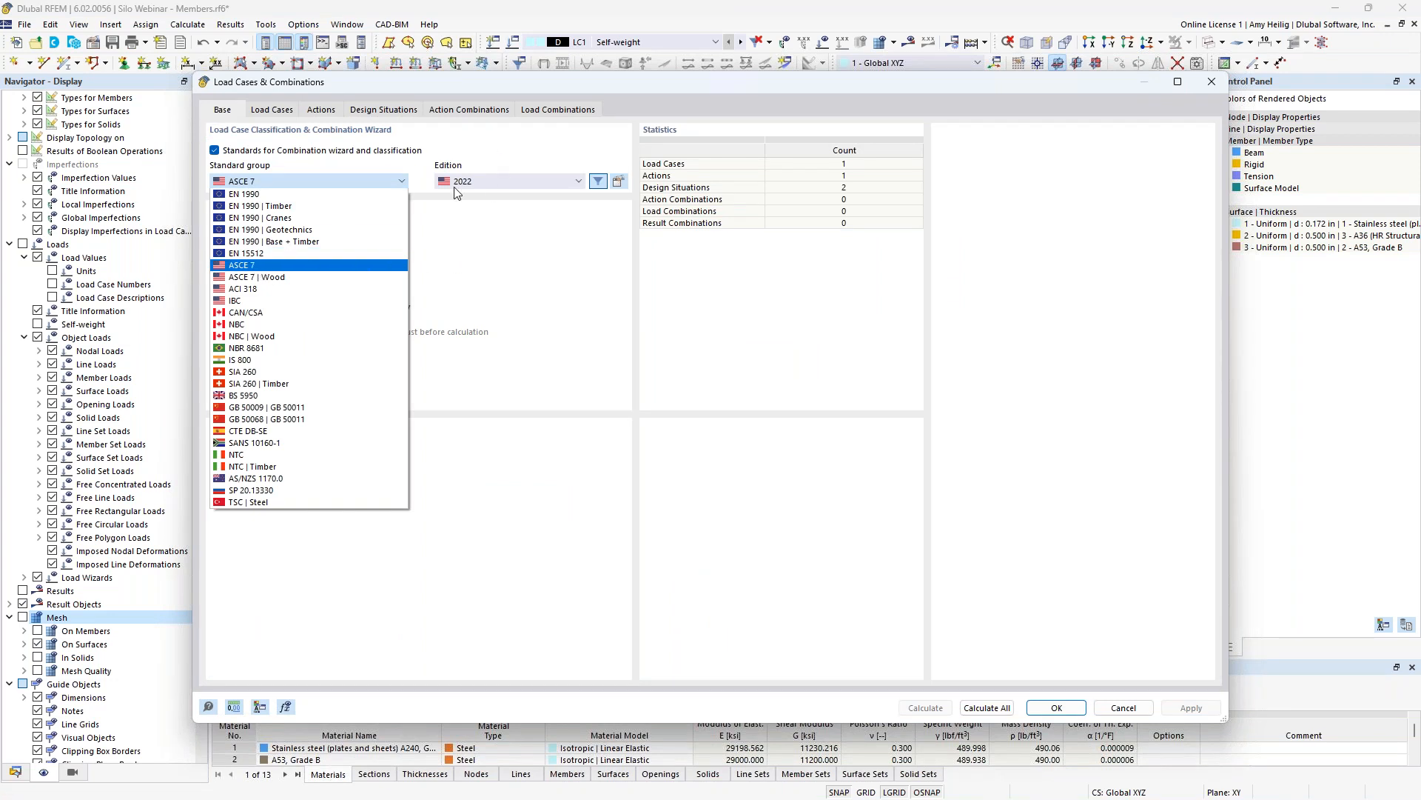
left_click(471, 236)
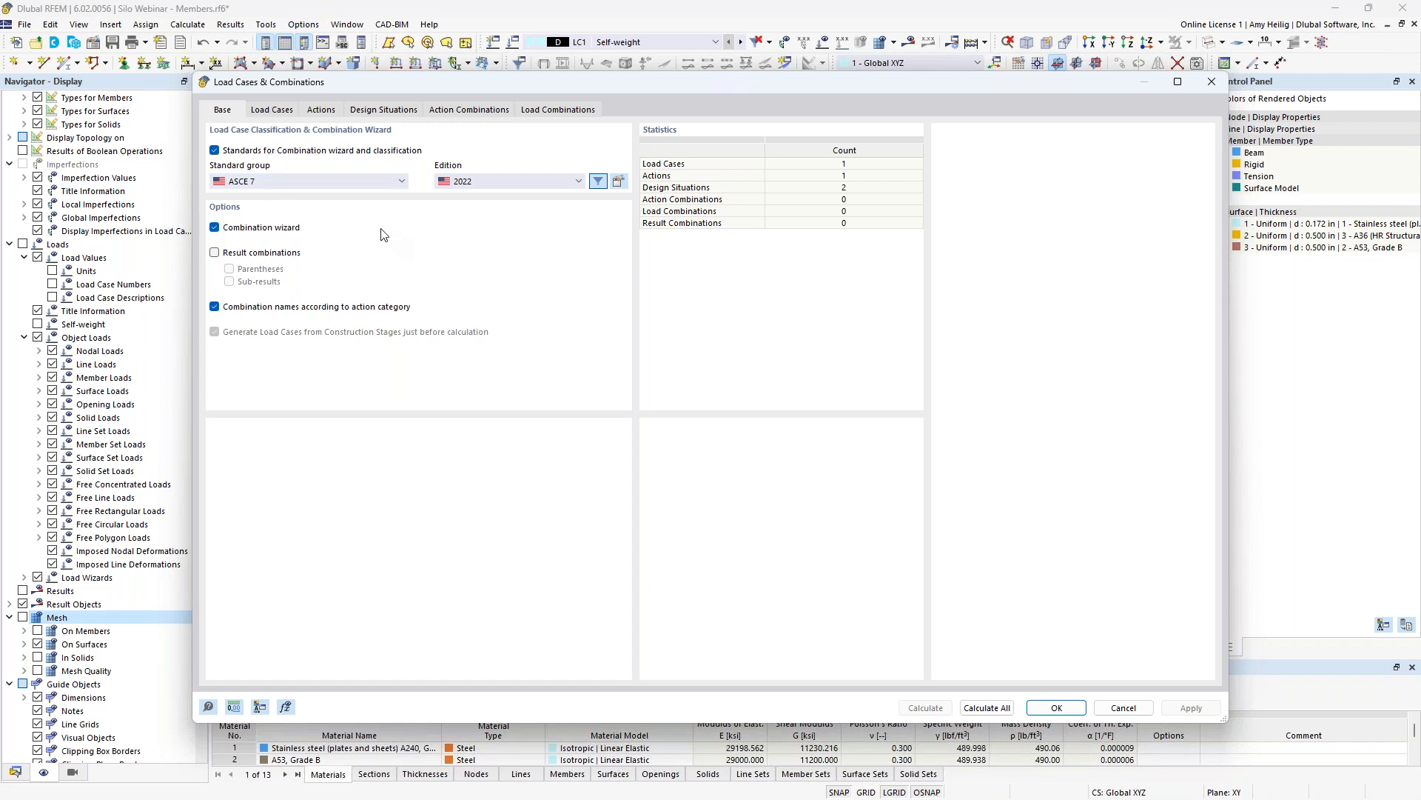
- Rename load case LC1 to "Dead" and keep its action category as Dead load
left_click(286, 113)
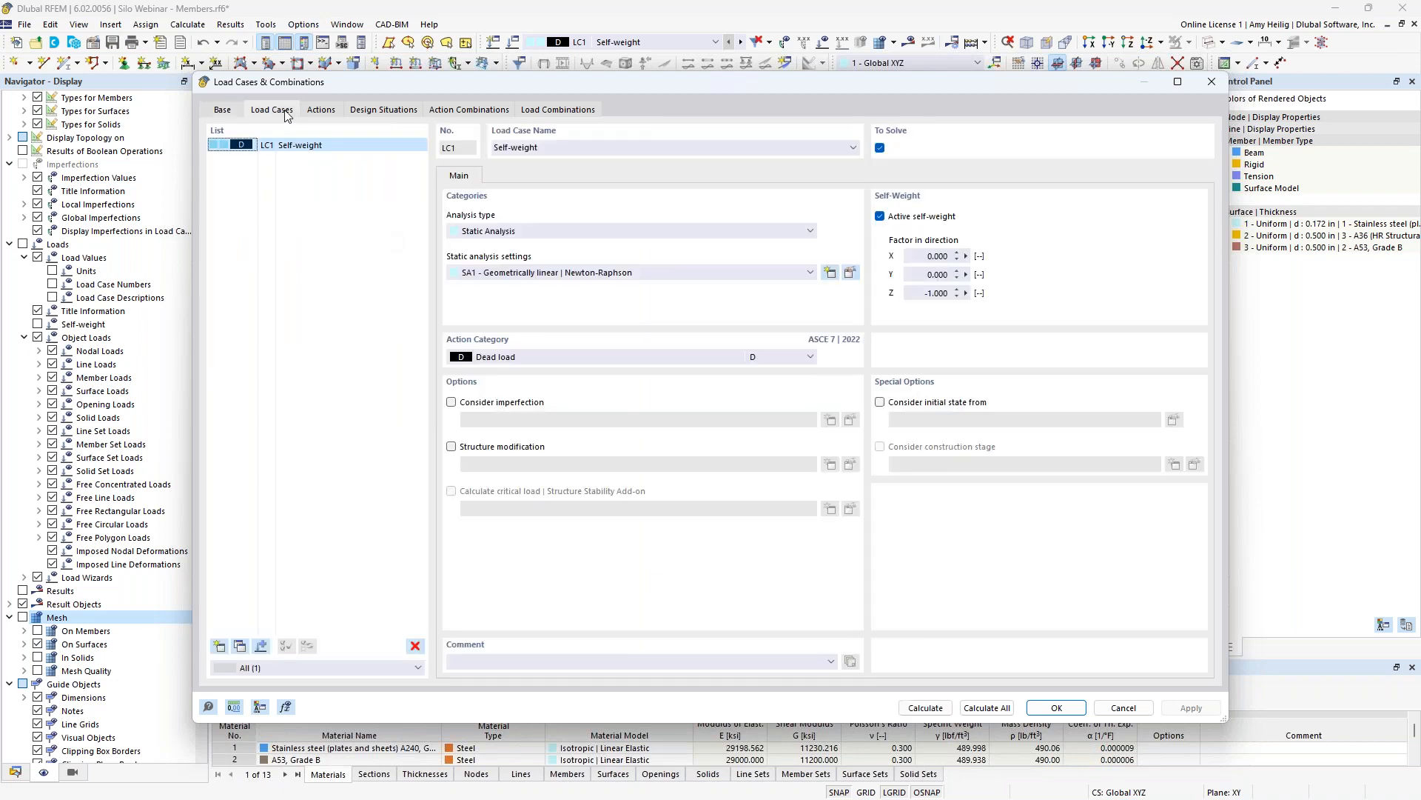
key("Tab")
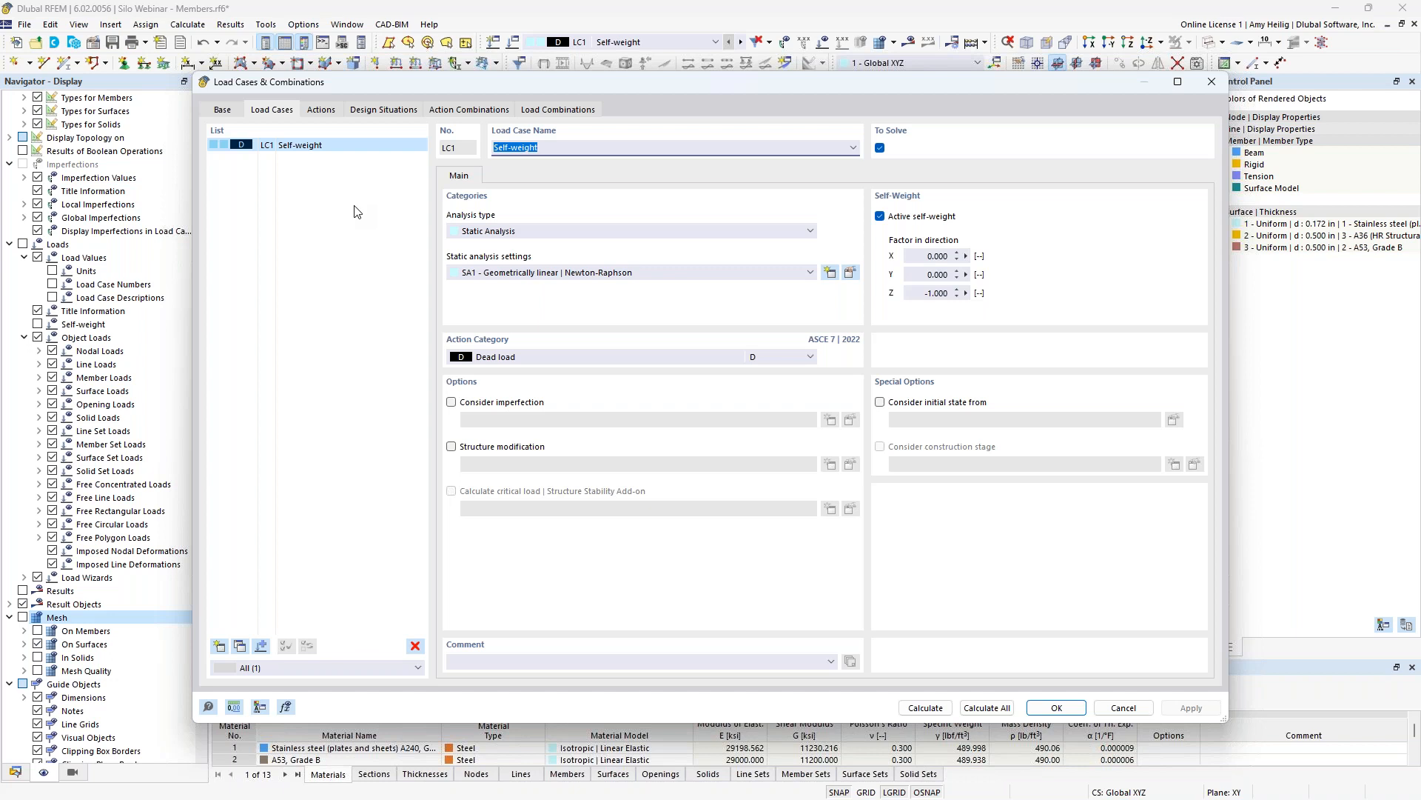
type("Dead")
left_click(532, 356)
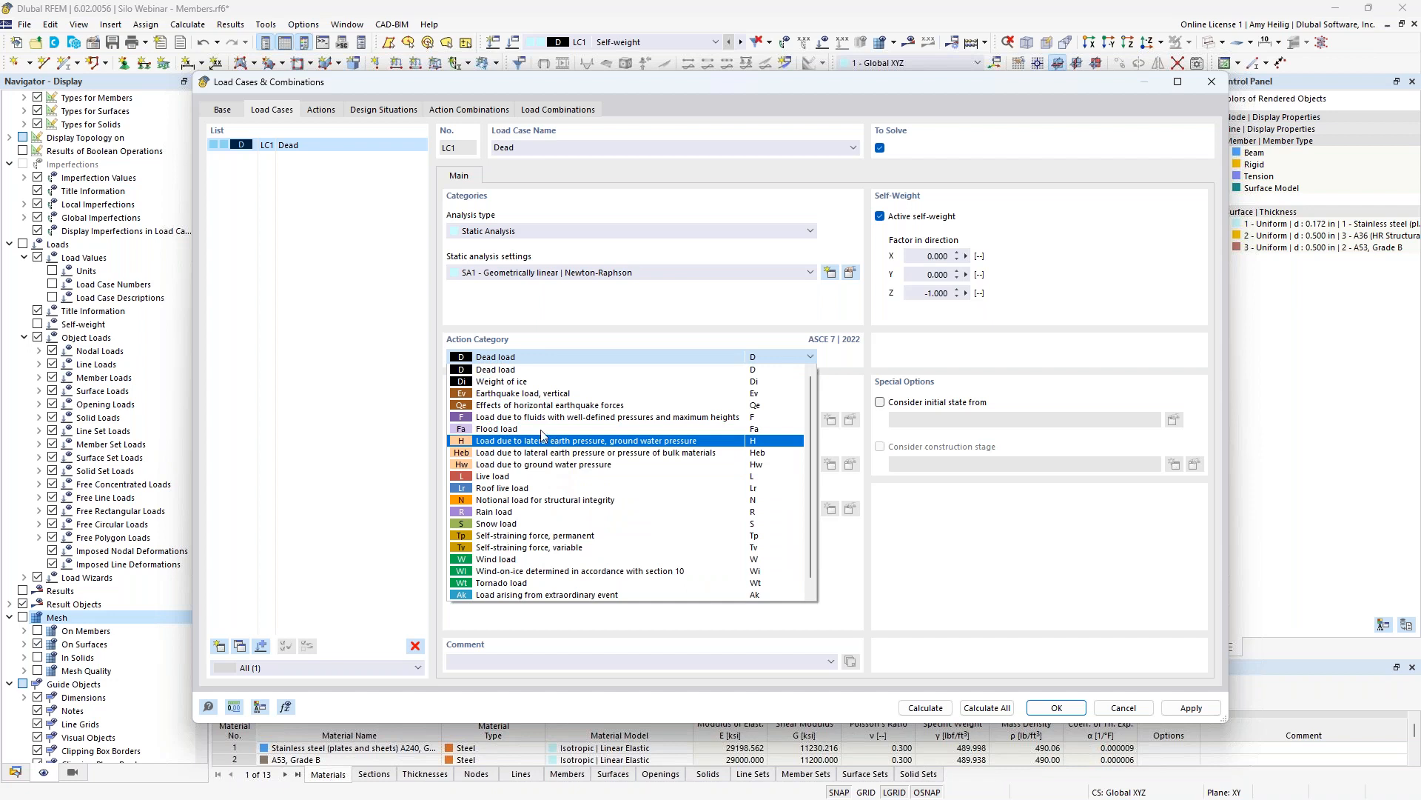
left_click(496, 317)
left_click_drag(617, 82, 653, 424)
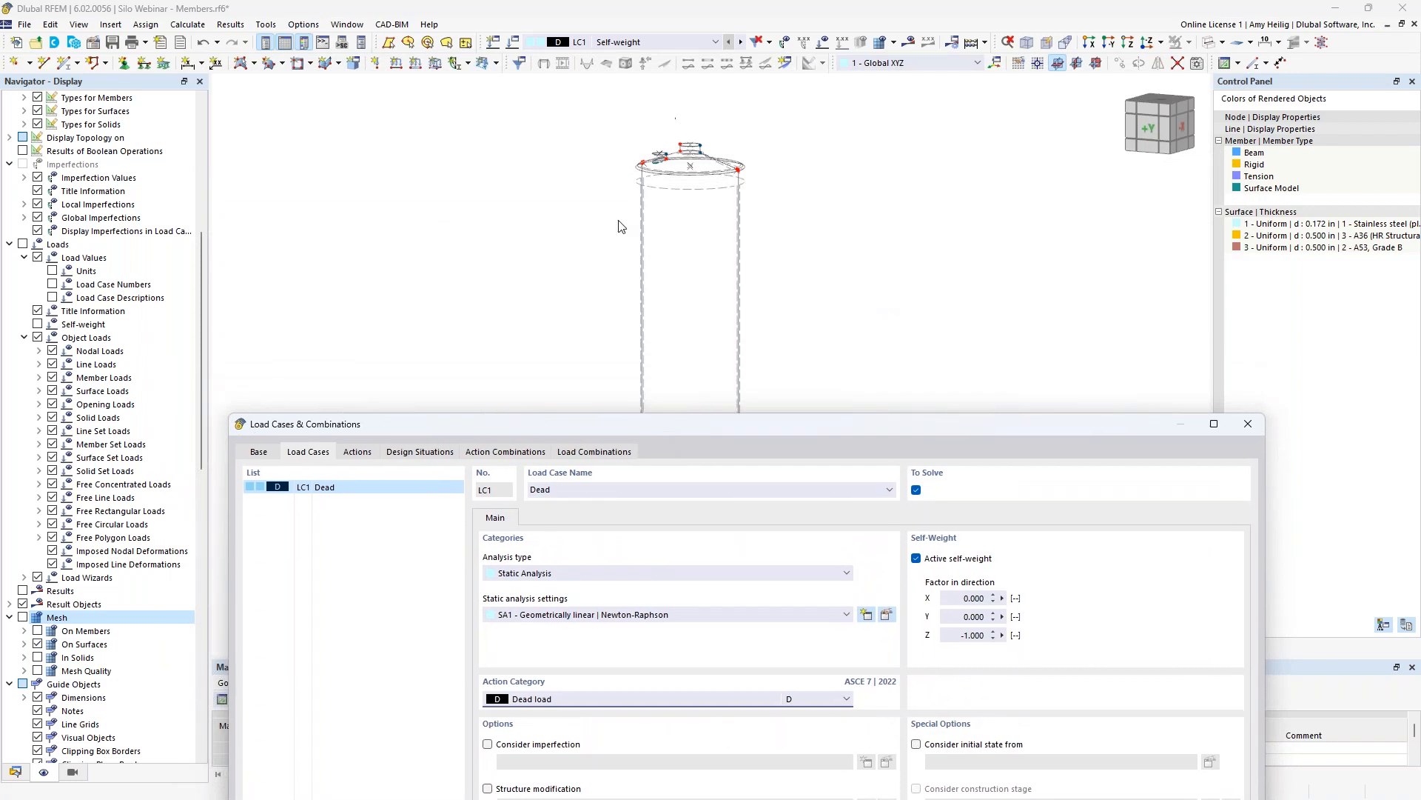
left_click_drag(730, 425, 728, 87)
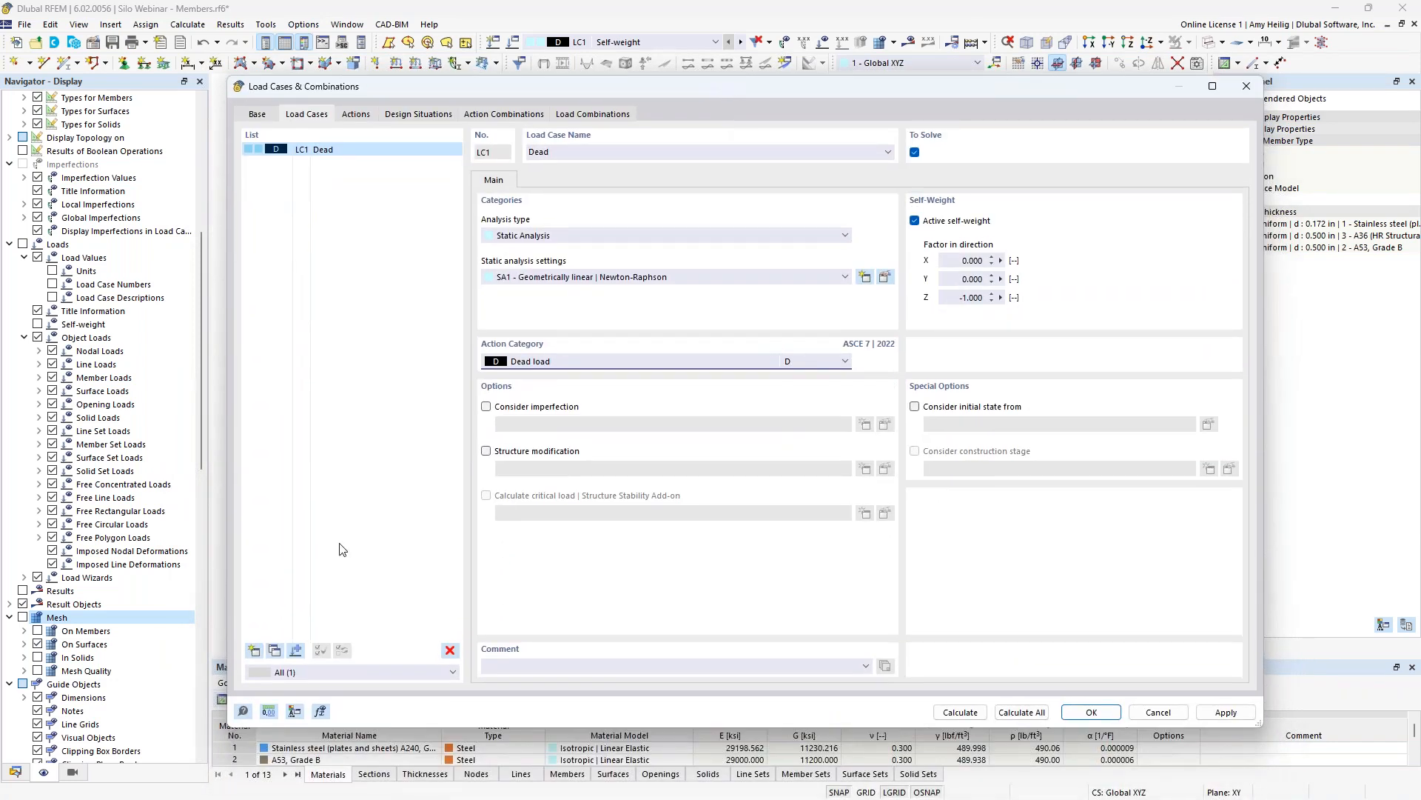
- Add a second load case named "Pressure - Horizontal" with the Live load action category and accept the load case settings
left_click(254, 650)
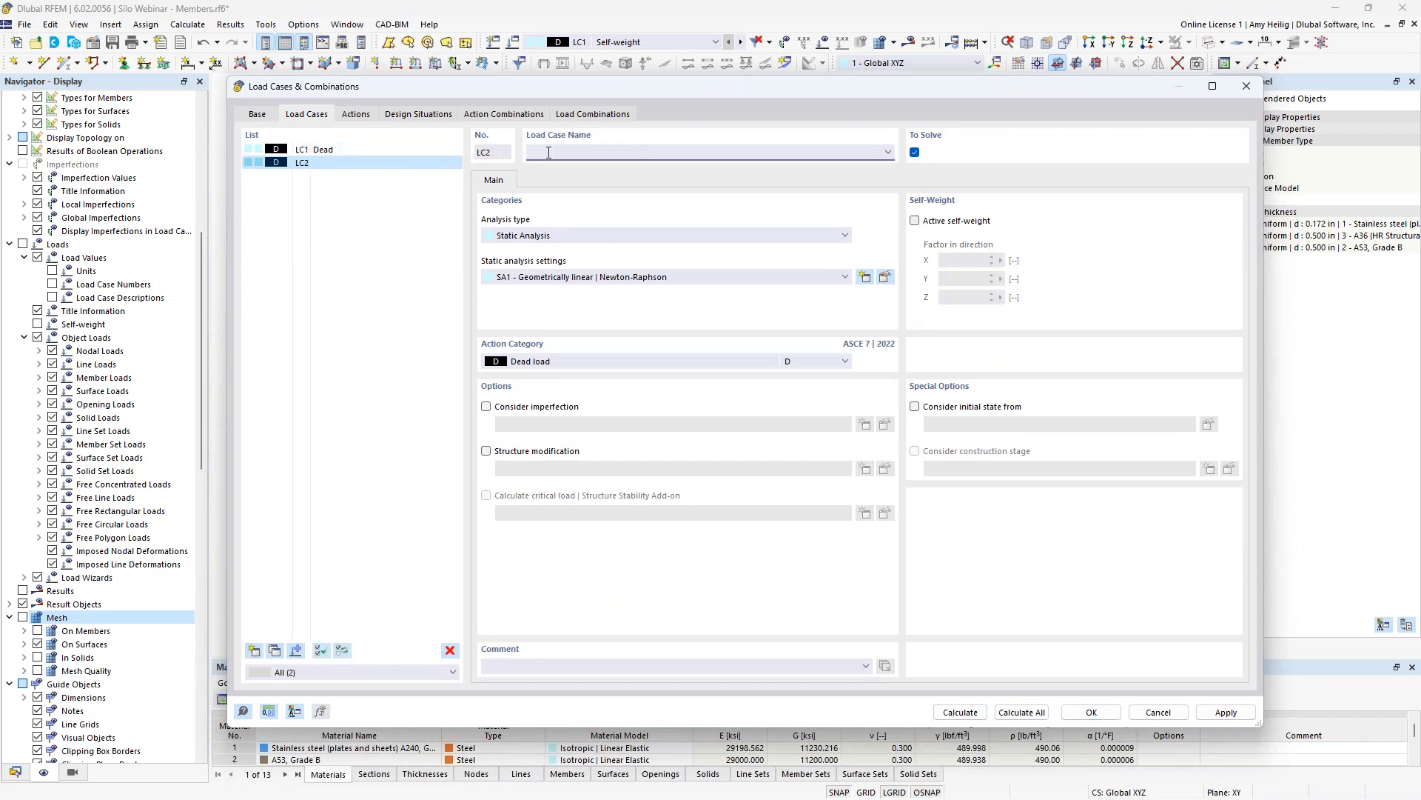
type("Pressure - Horizontal")
left_click(533, 362)
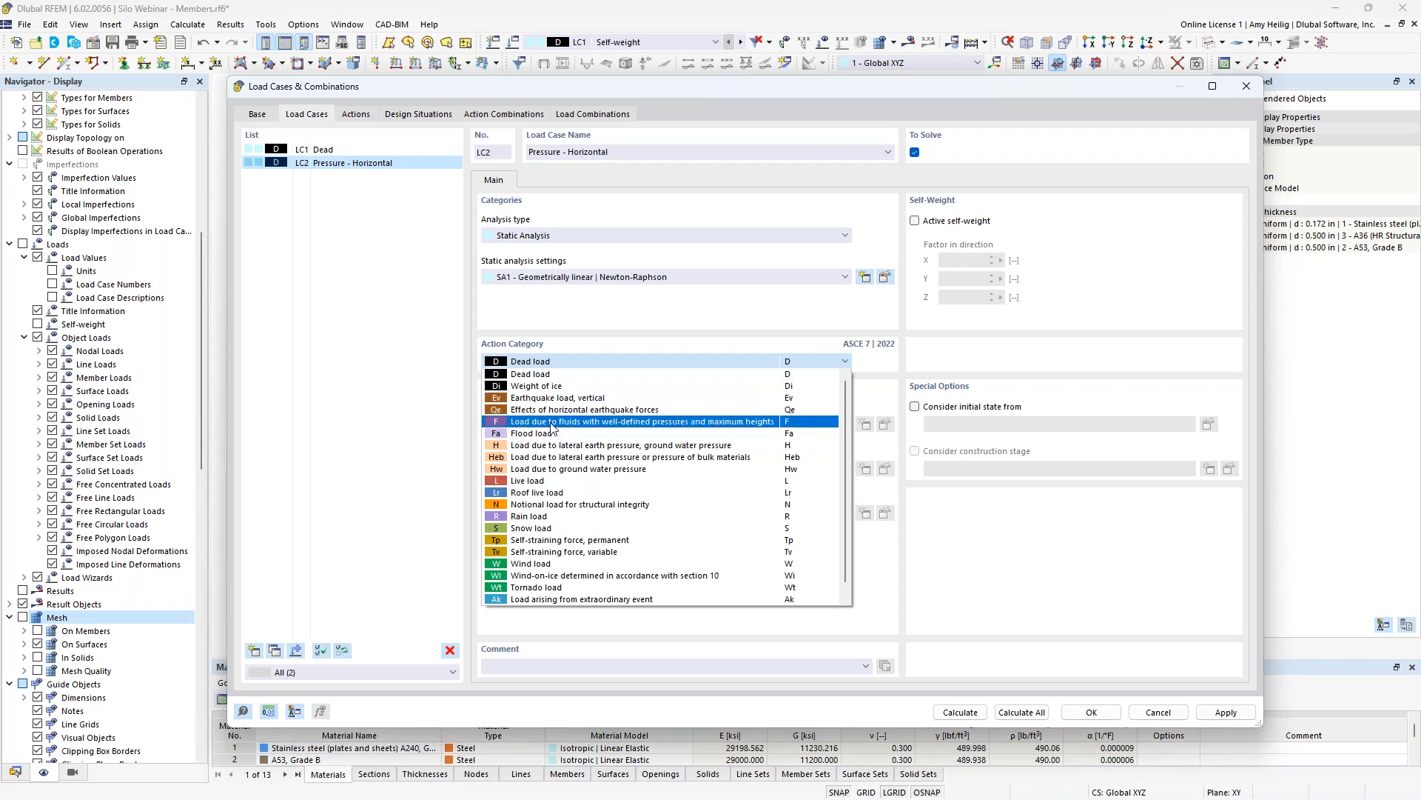
left_click(538, 483)
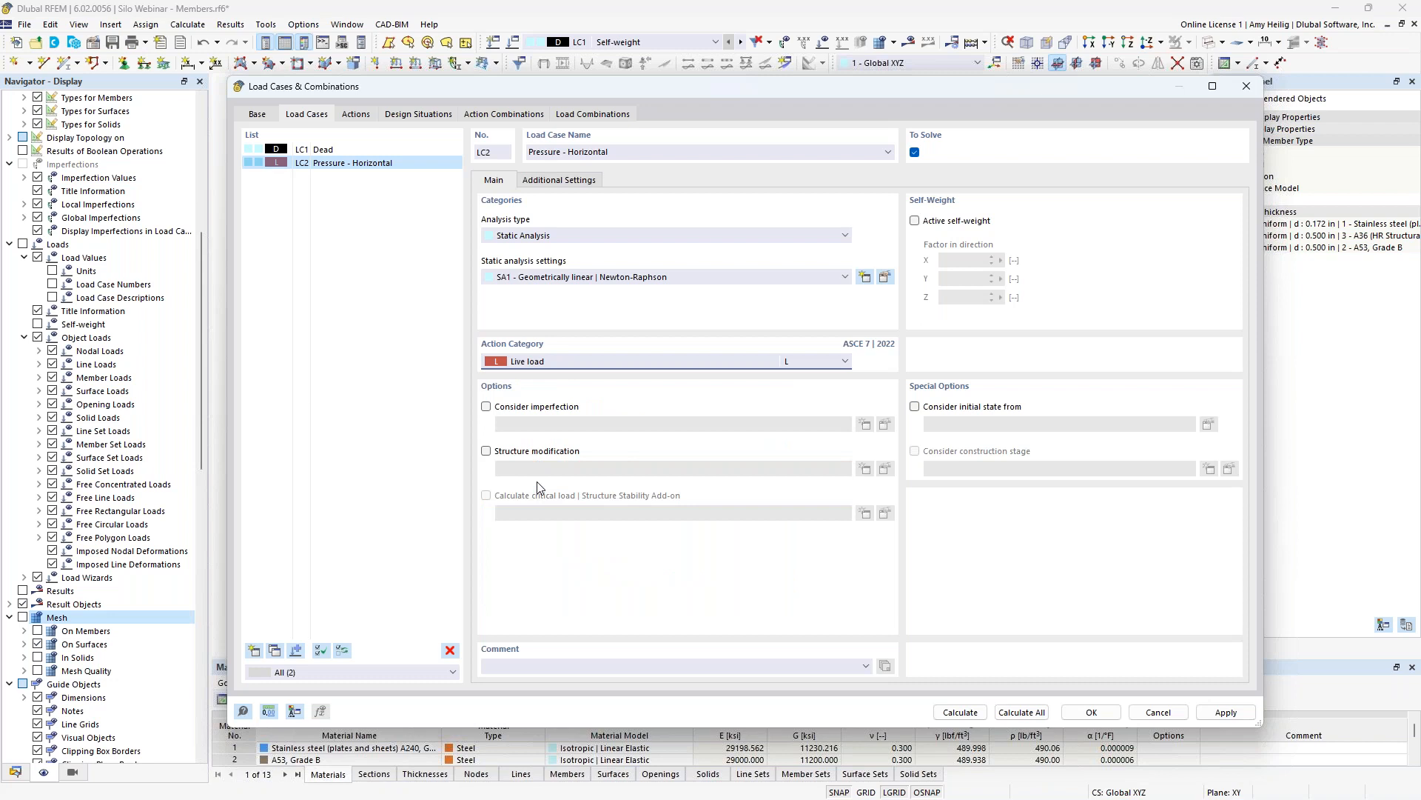
left_click(1091, 712)
middle_click_drag(765, 475, 749, 444)
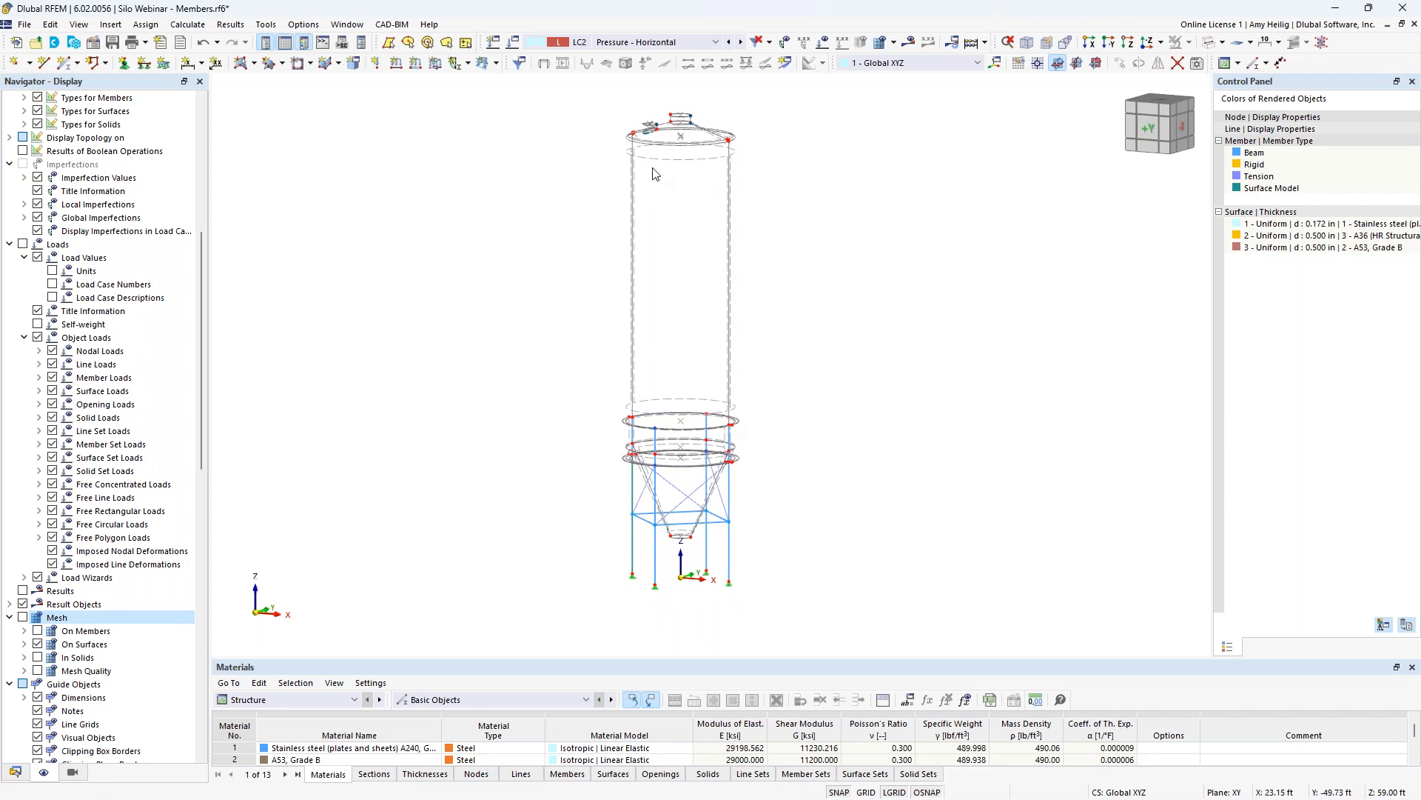
left_click(604, 43)
left_click(601, 46)
scroll(709, 457, "up", 2)
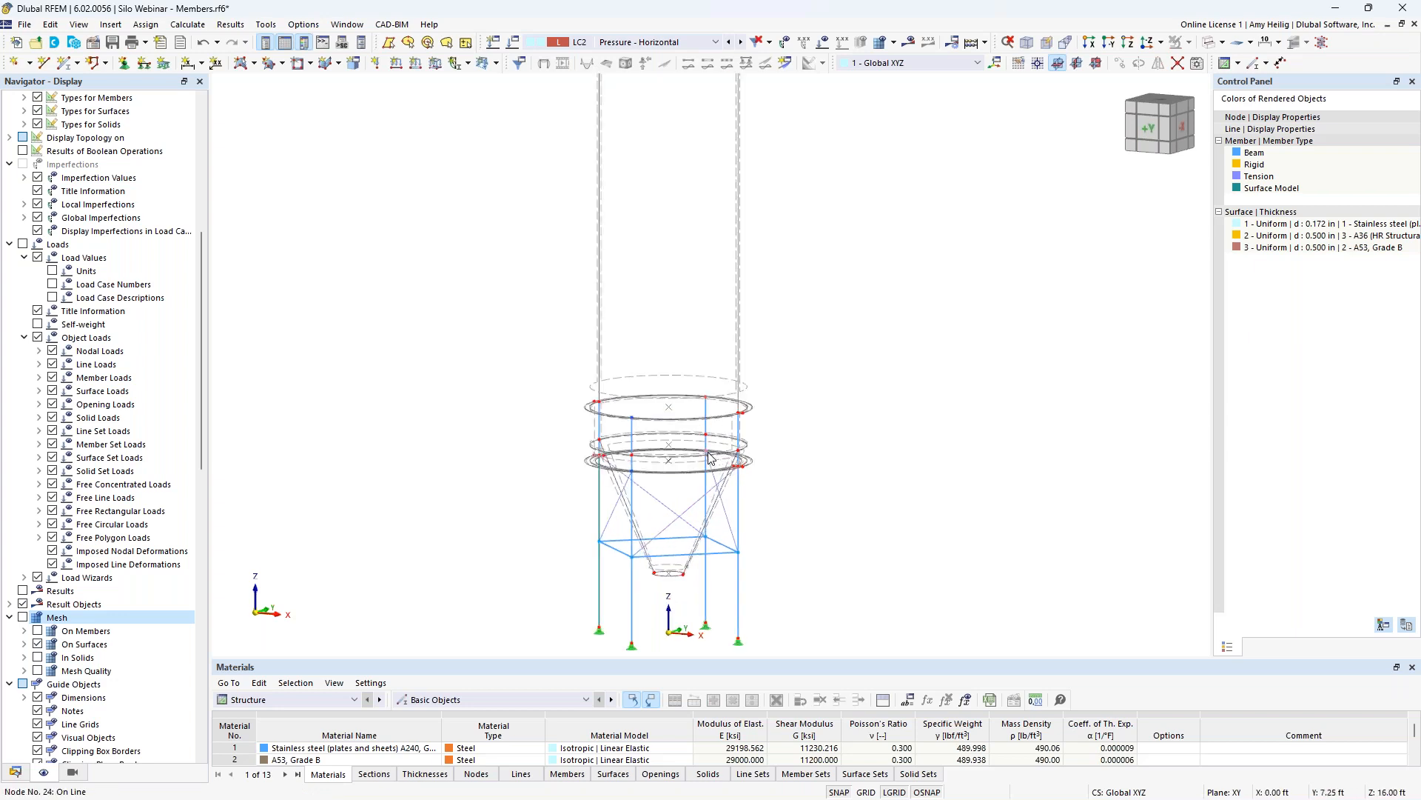
middle_click_drag(791, 373, 803, 501)
scroll(803, 501, "up", 1)
scroll(804, 501, "down", 1)
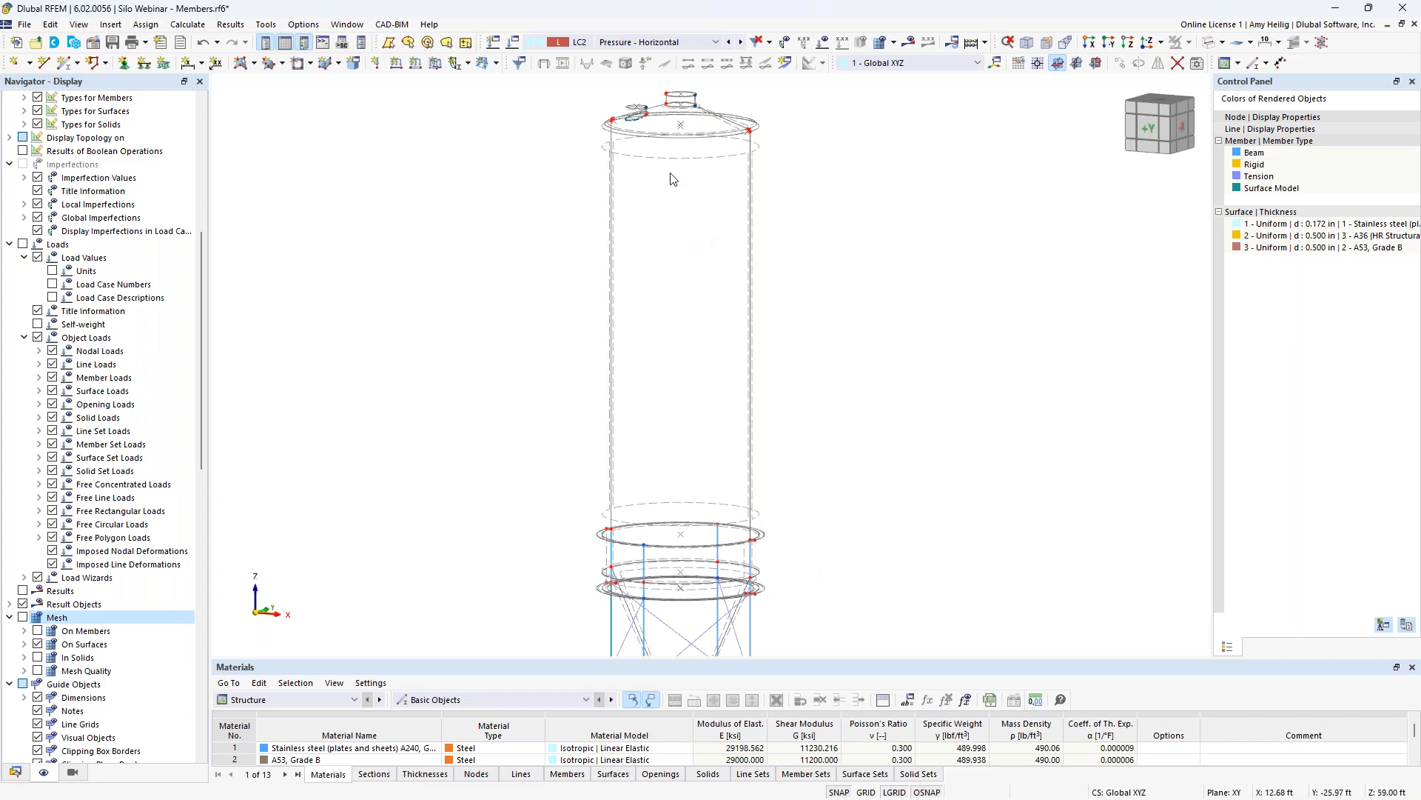
- Start a new free rectangular load in LC2 with XZ Plane projection and the local z load direction
left_click(496, 65)
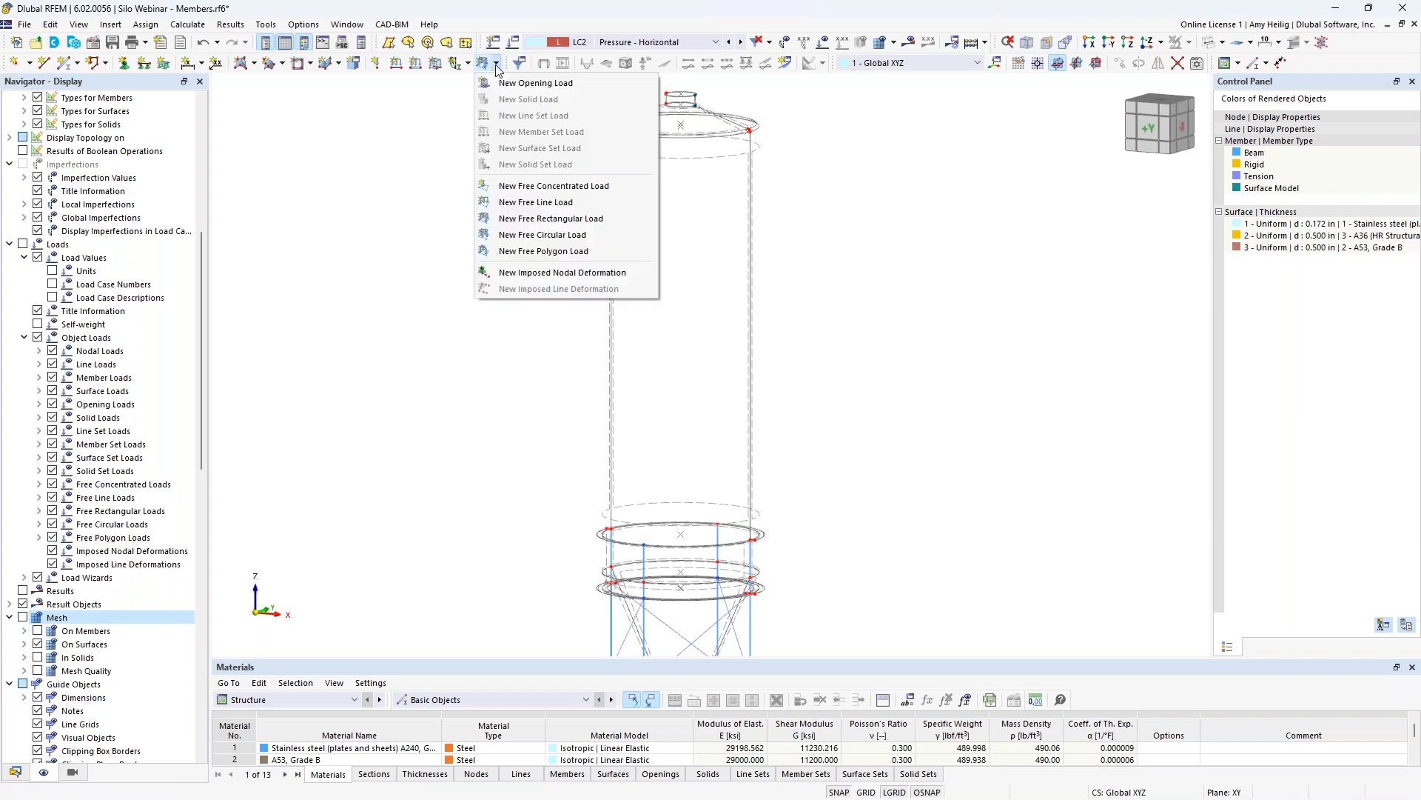
left_click(528, 221)
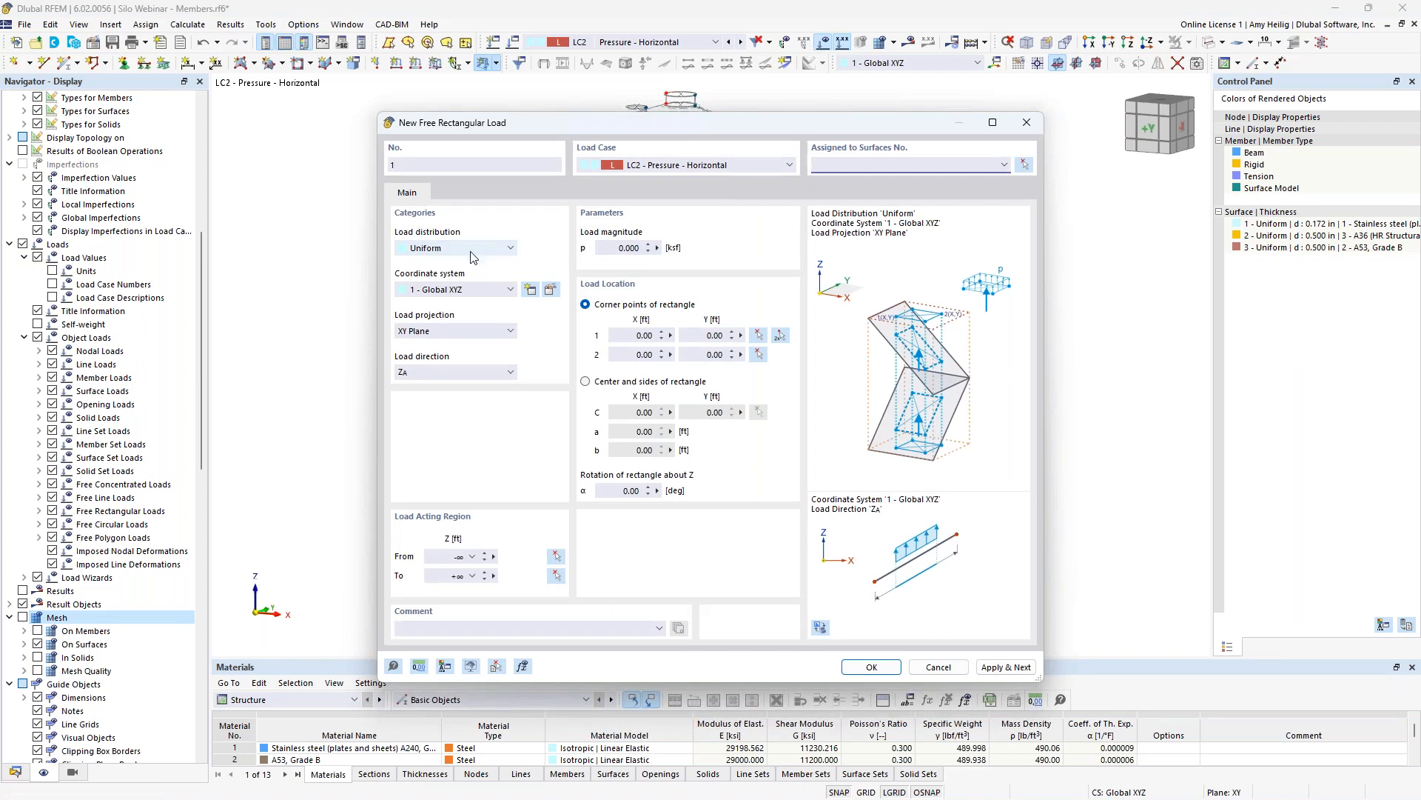
left_click(457, 333)
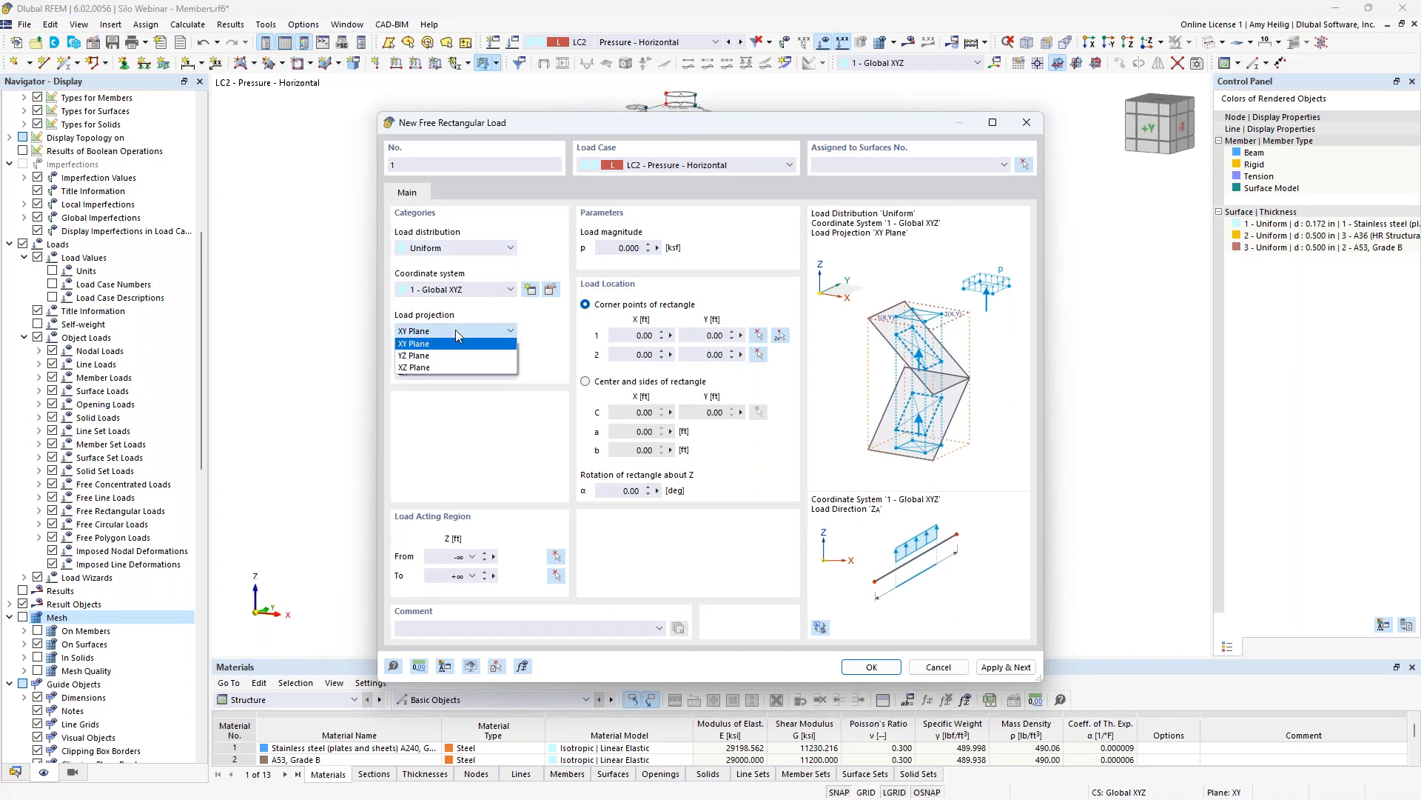
left_click(448, 368)
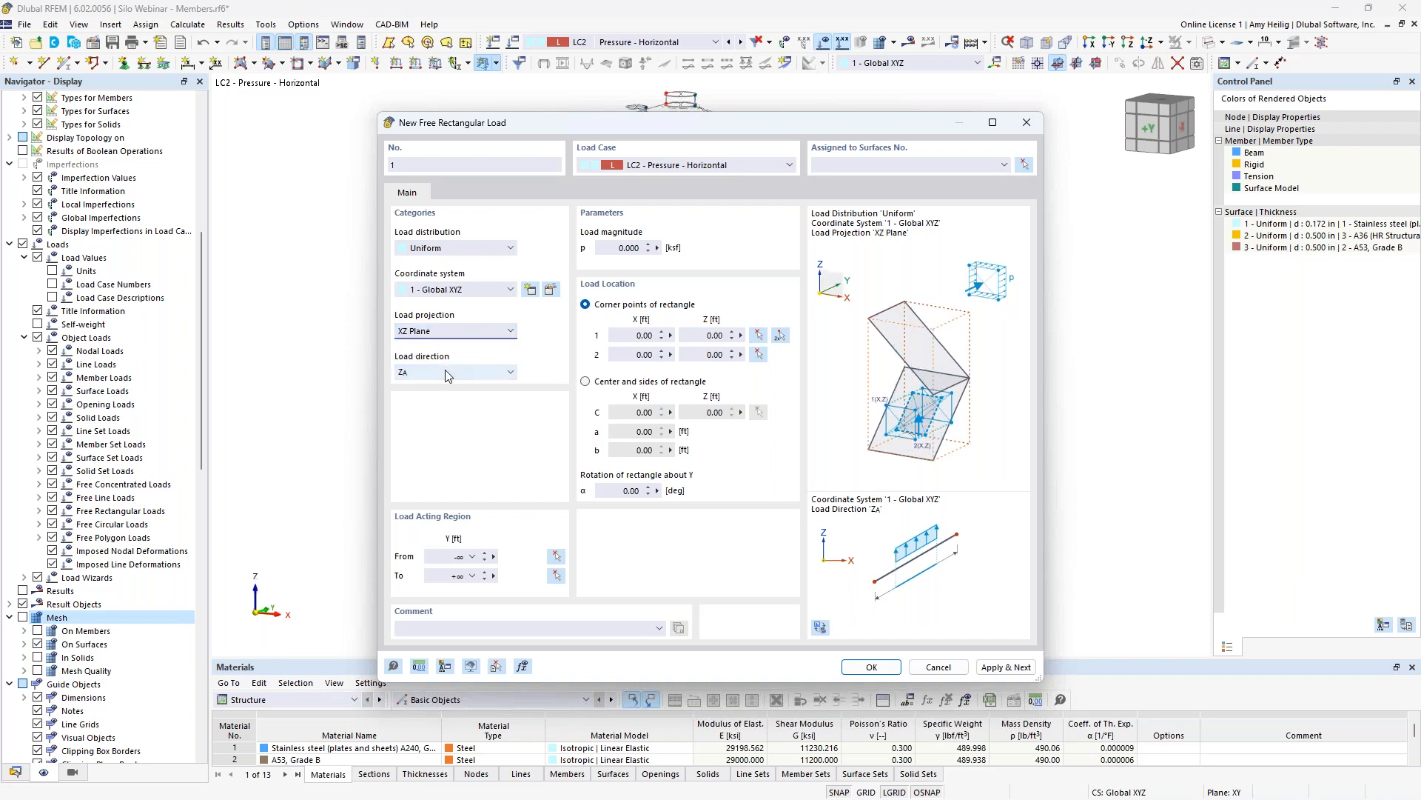
left_click(448, 374)
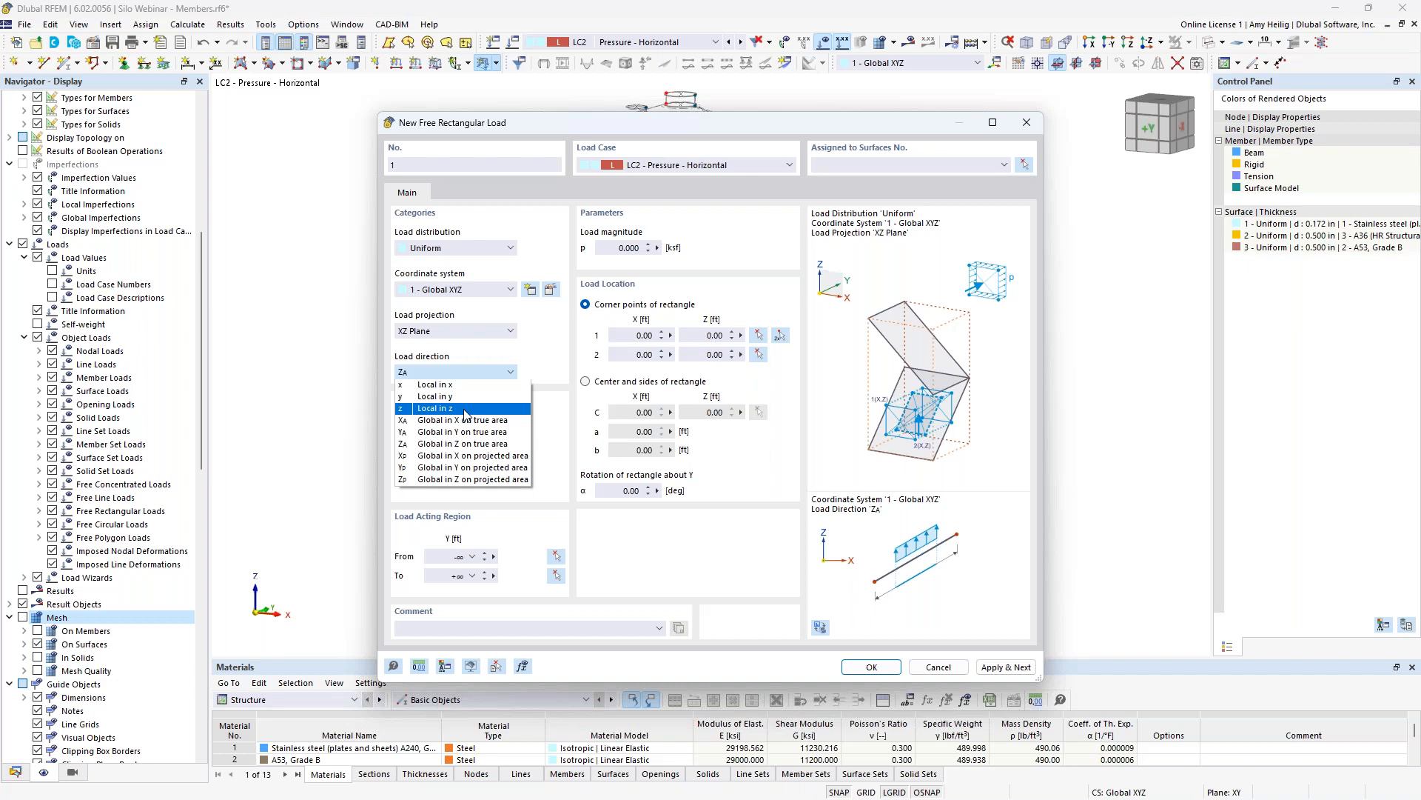
left_click(464, 413)
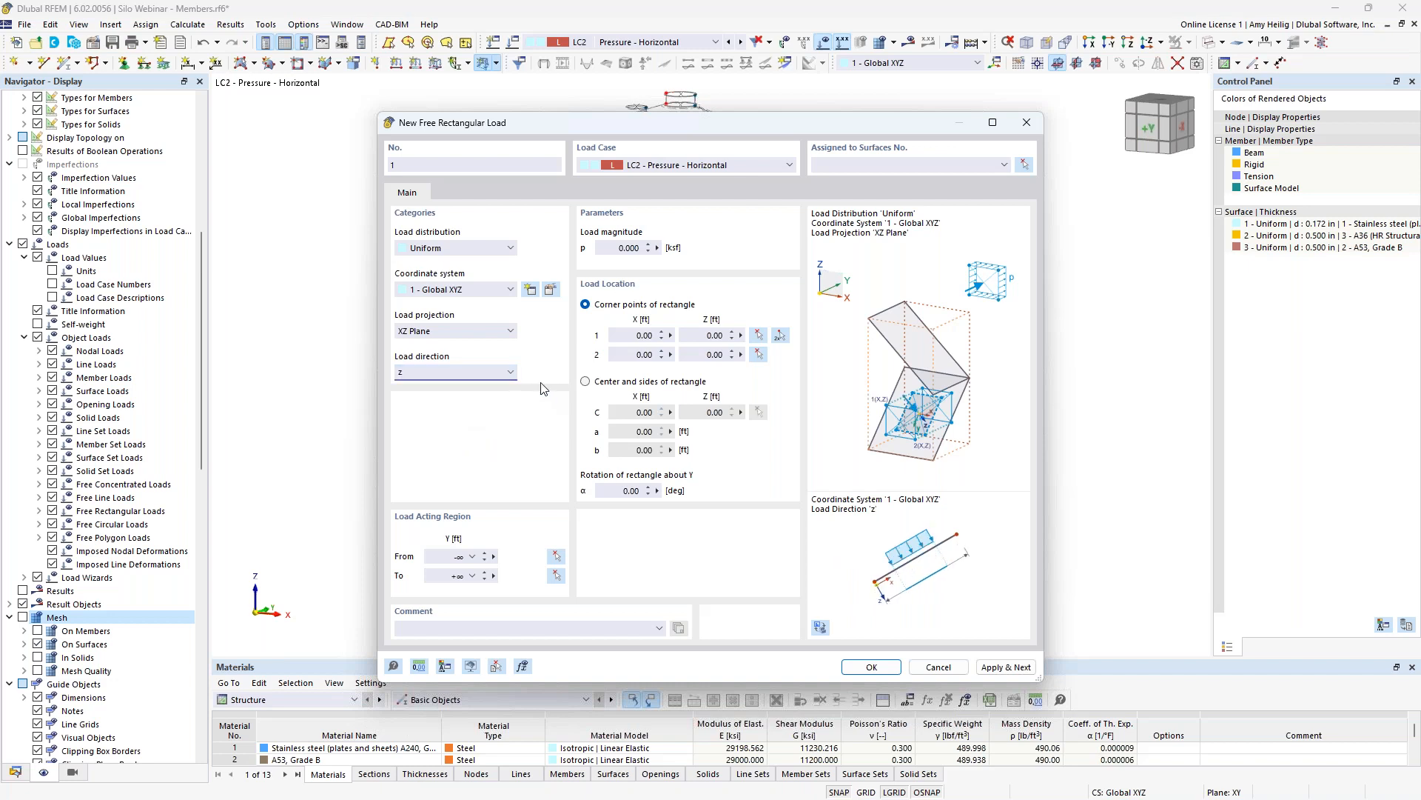
- Set the rectangular load's distribution to Linear in Z with a magnitude p1 of 2.5 ksf
left_click(460, 249)
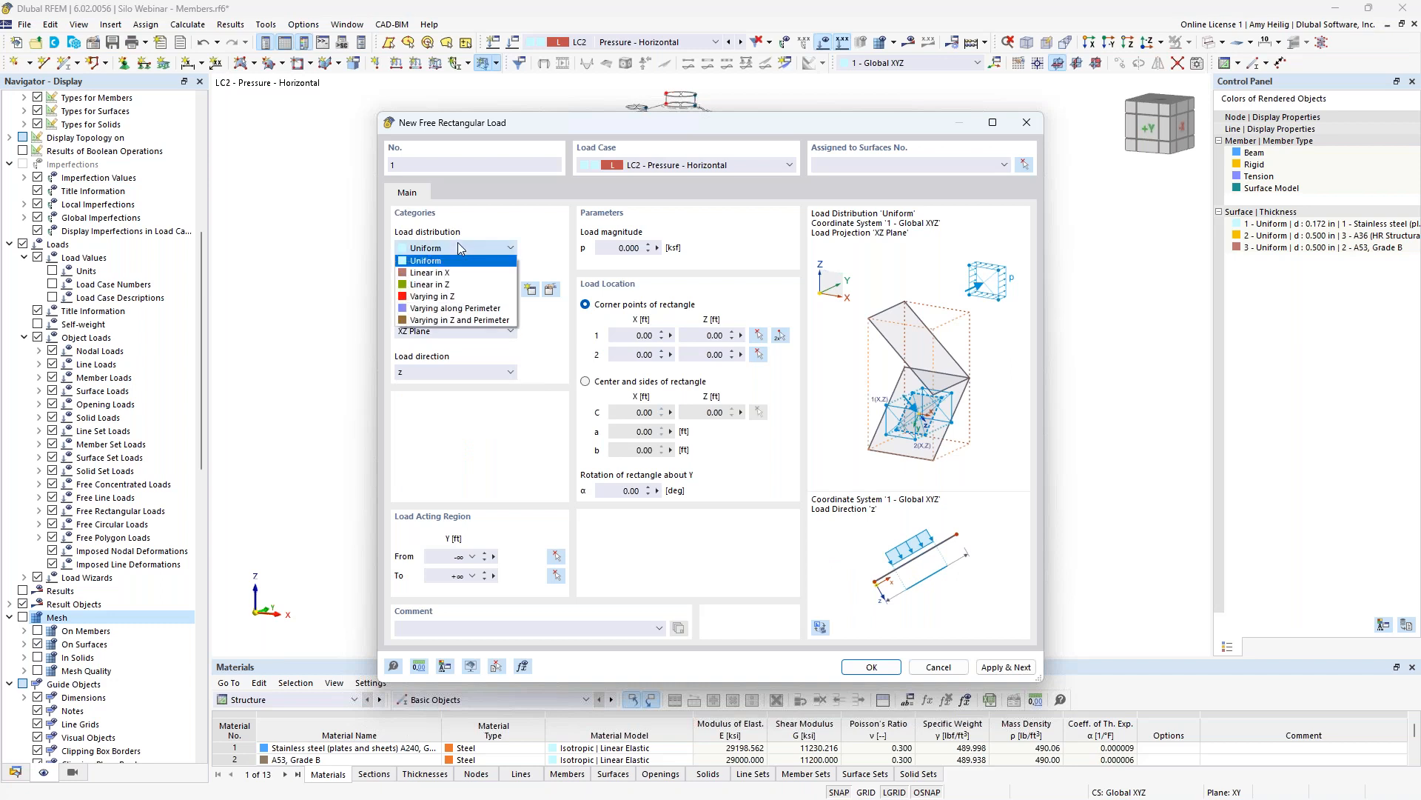
left_click(461, 285)
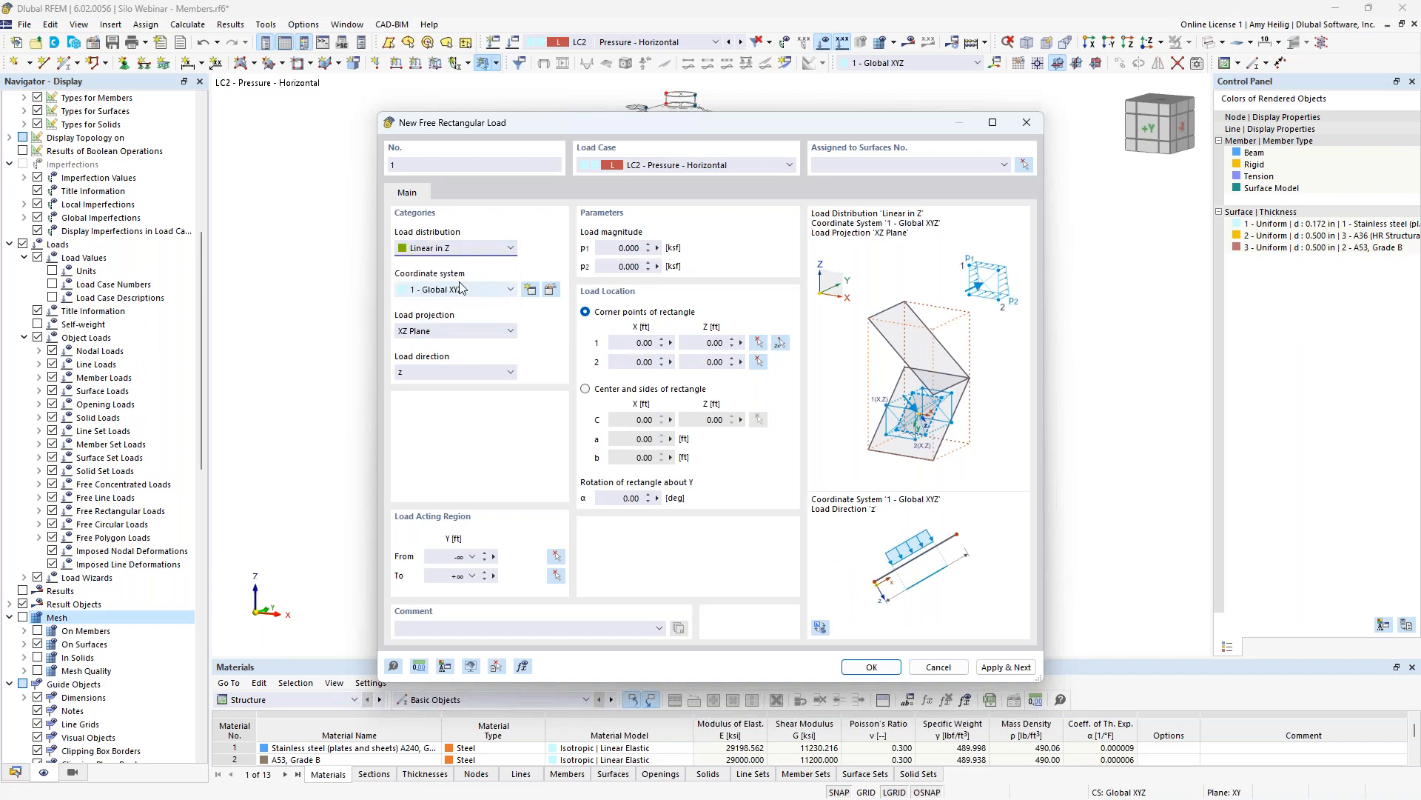
left_click(615, 248)
type("2.5")
left_click(611, 265)
- Begin picking the load's corner points graphically and set the work plane origin at node 20 on the lower ring
left_click(779, 346)
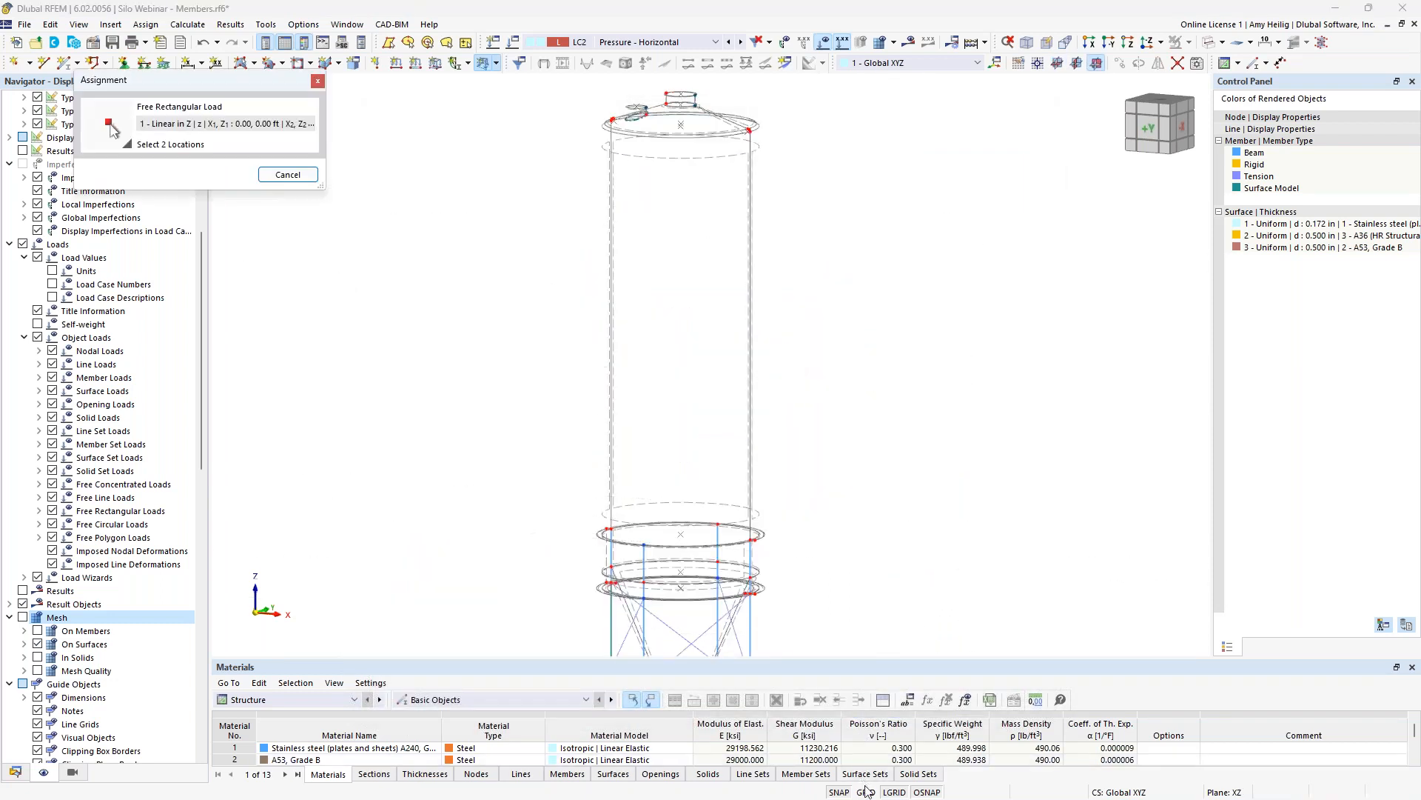
scroll(843, 418, "down", 2)
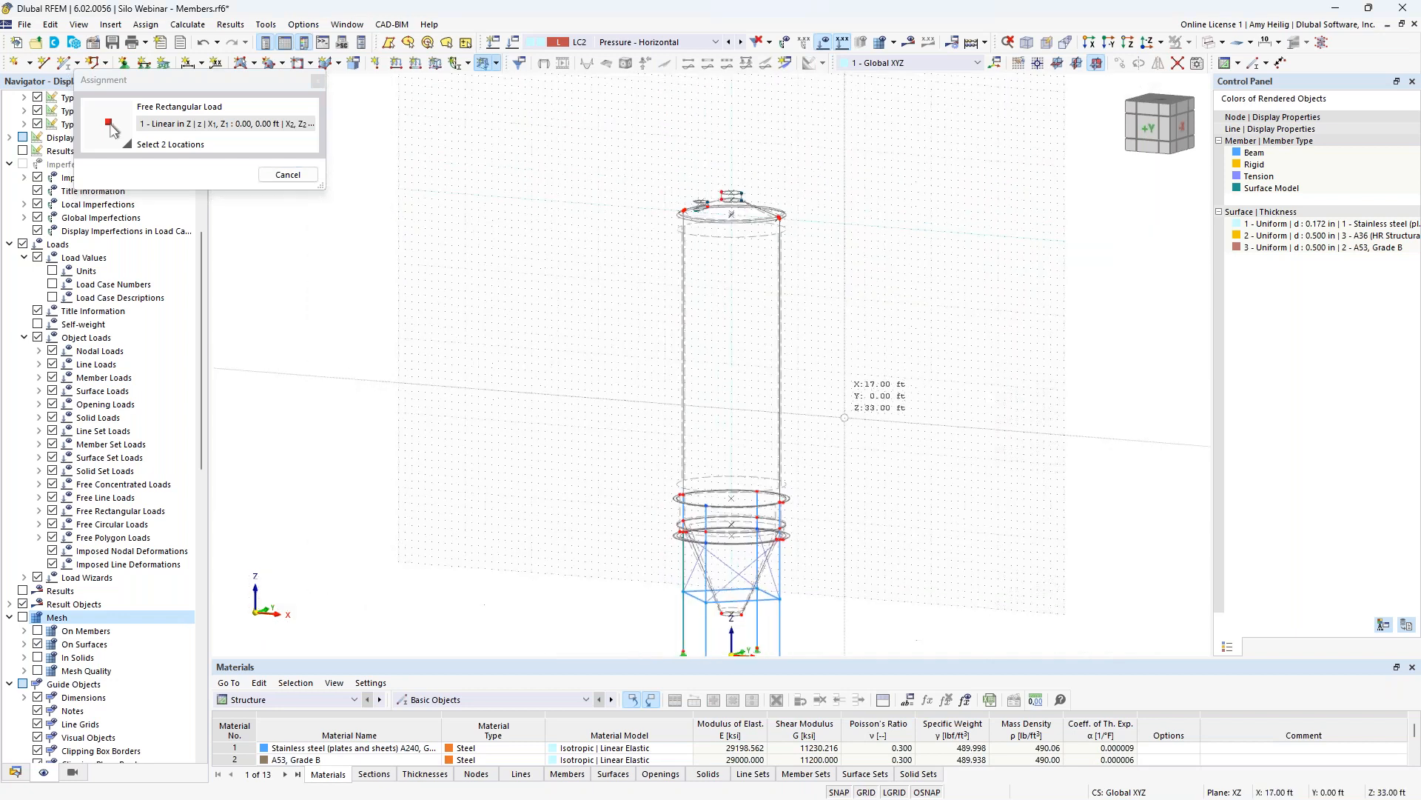
middle_click_drag(806, 428, 962, 426, "ctrl")
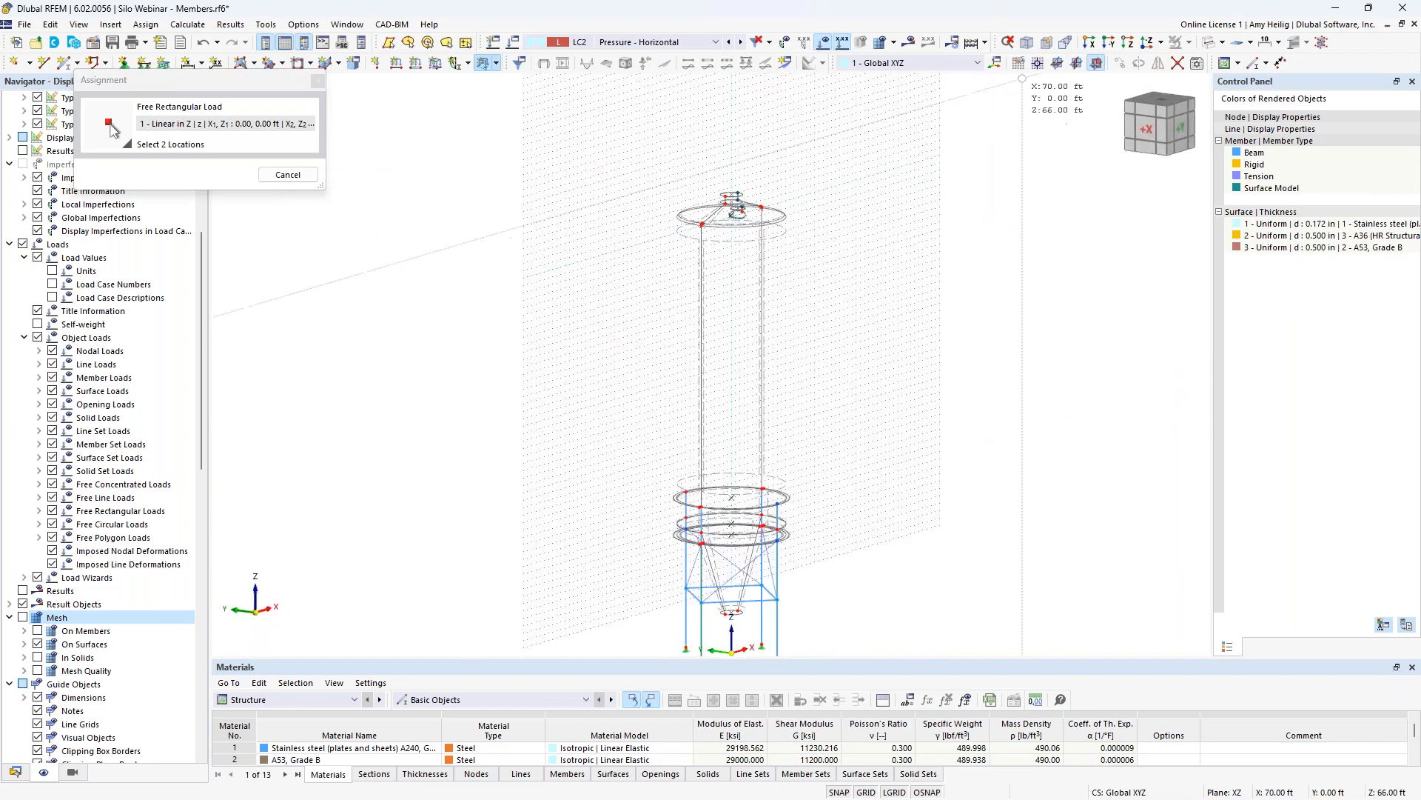
left_click(1038, 62)
scroll(776, 538, "up", 6)
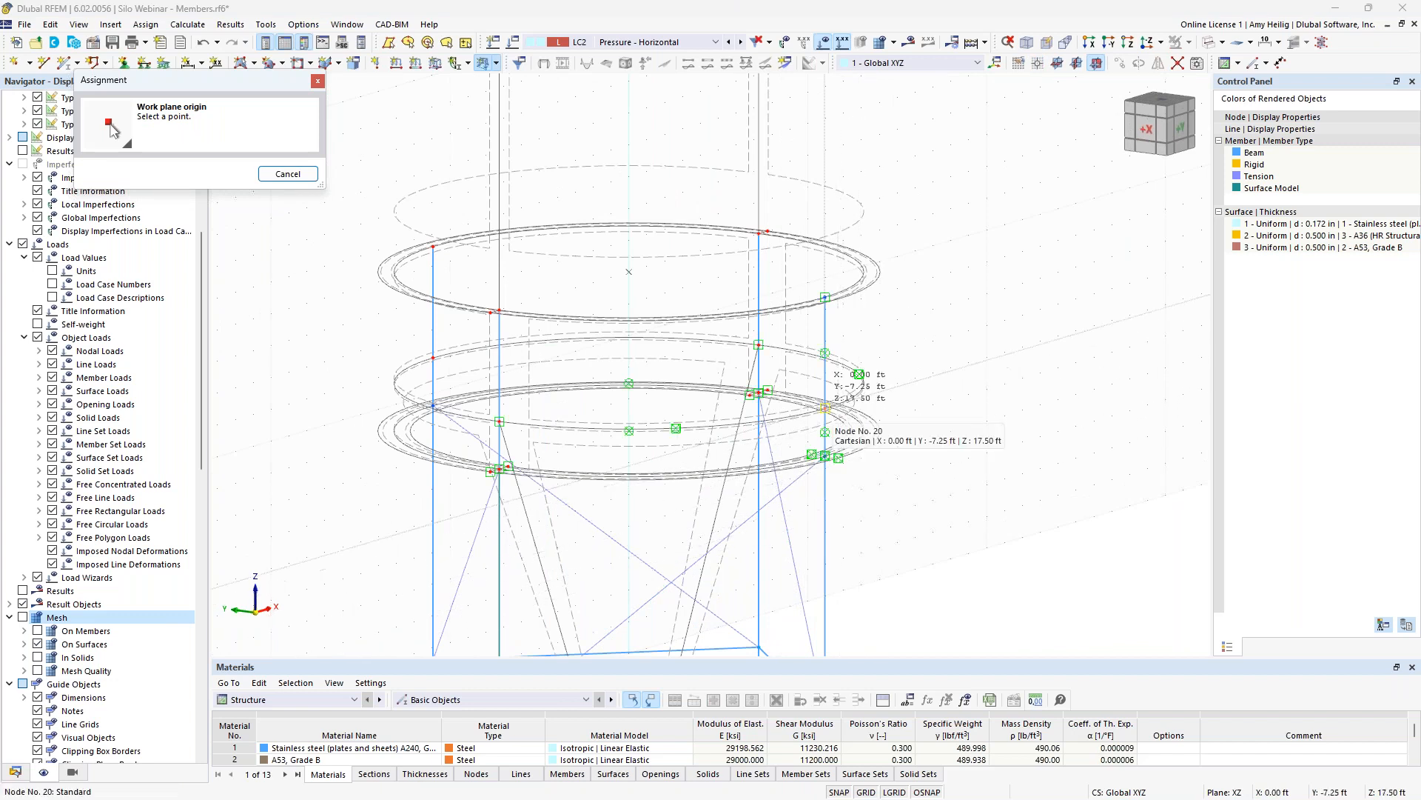
left_click(825, 408)
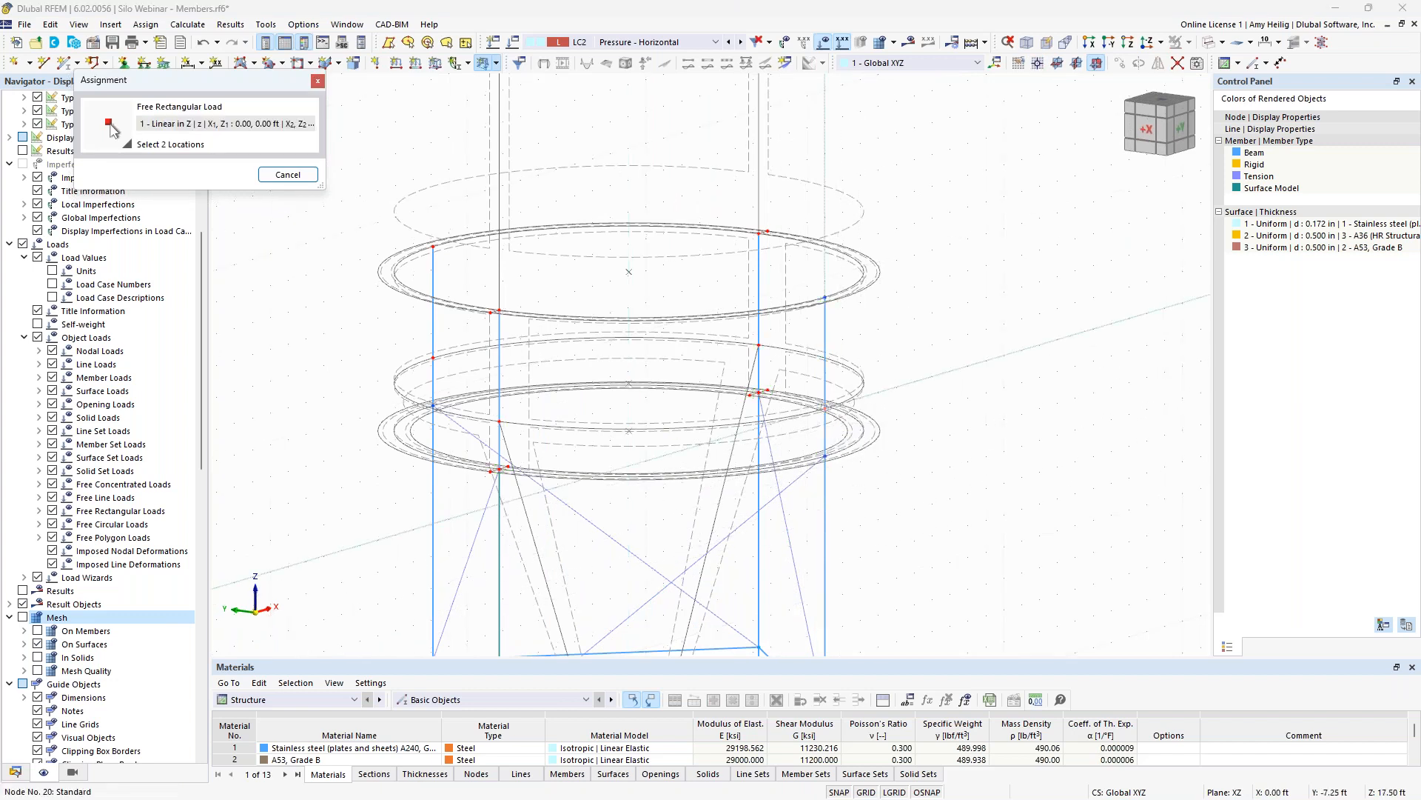
- Place the load rectangle around the silo cylinder, with corners at X -8, Z 17.5 ft and X 8, Z 56.5 ft
scroll(889, 427, "down", 5)
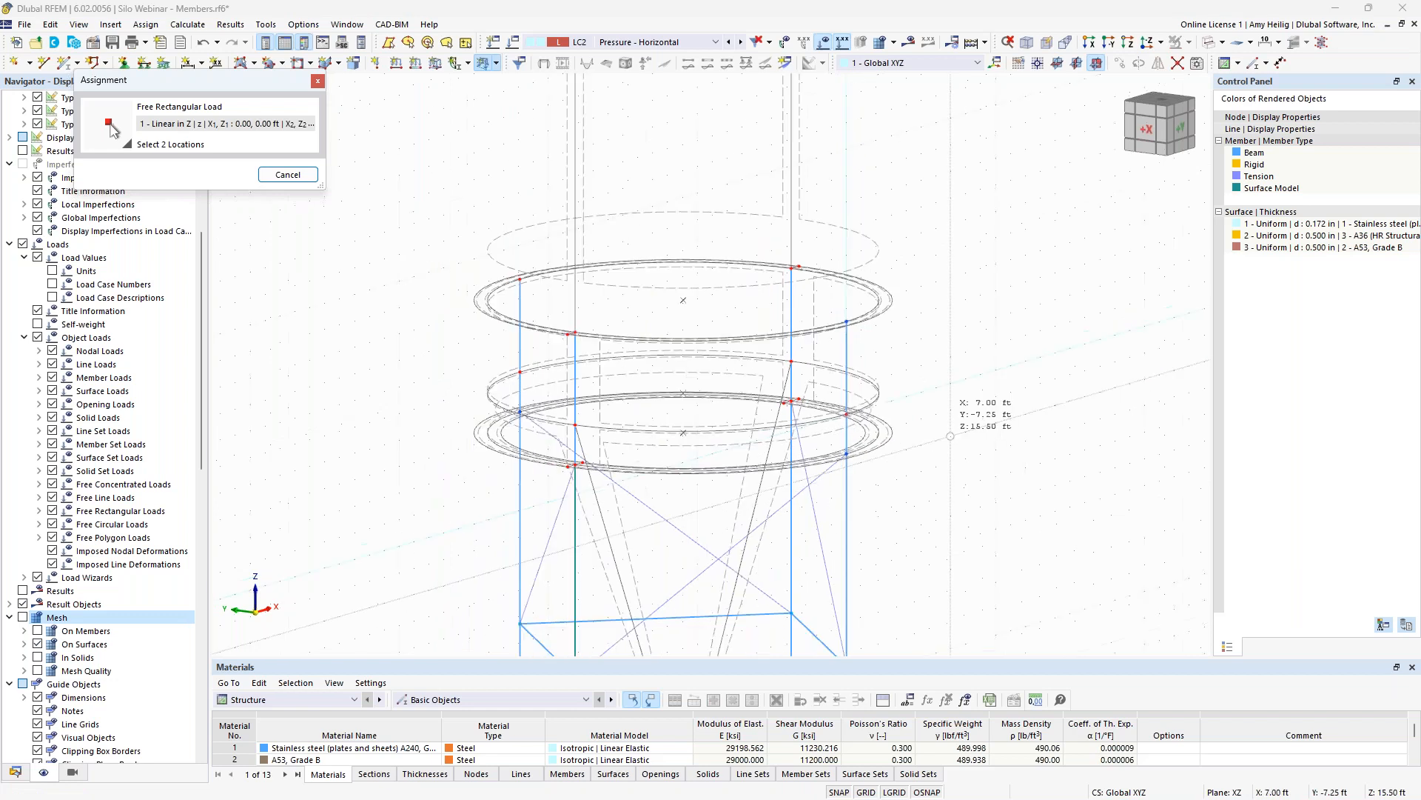
middle_click_drag(888, 460, 769, 445, "ctrl")
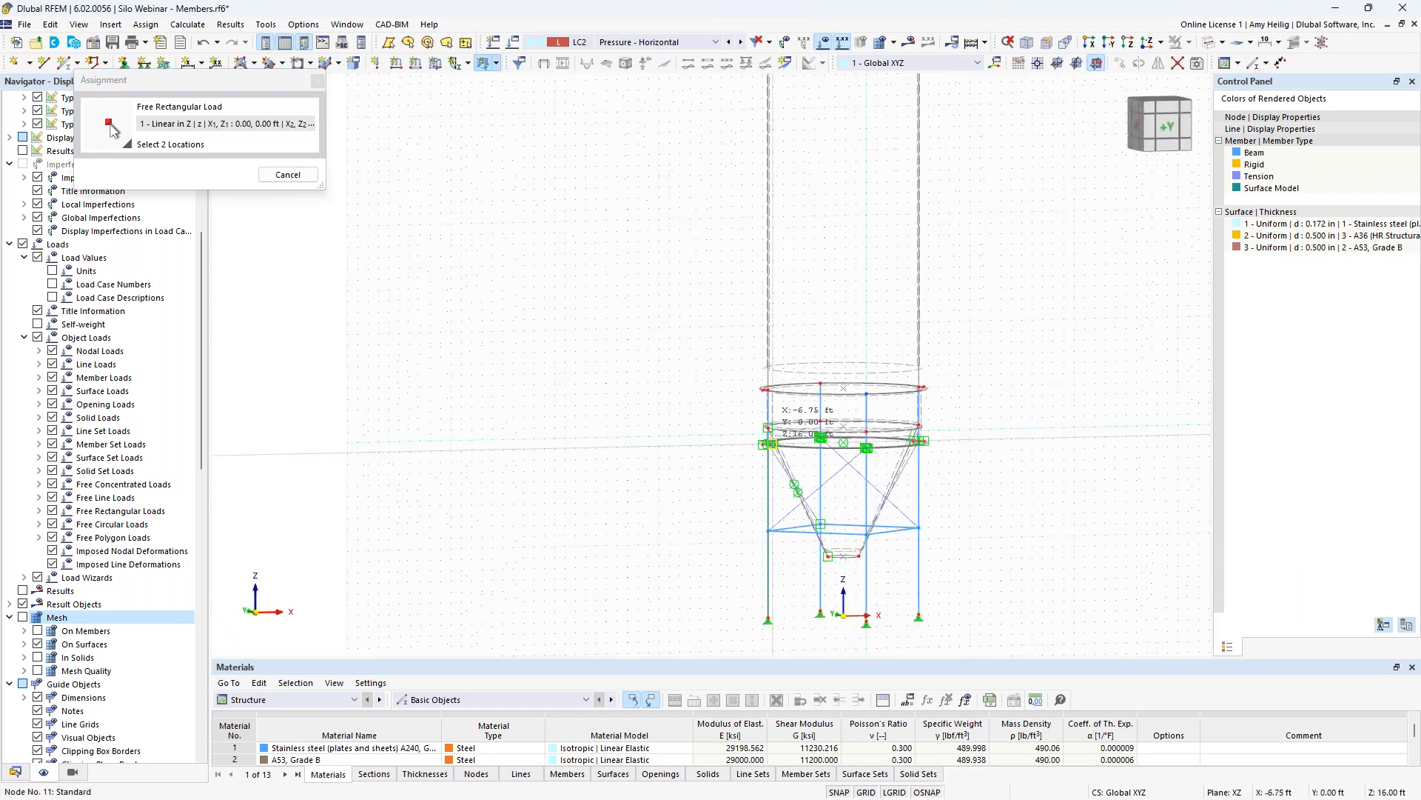
left_click(1160, 42)
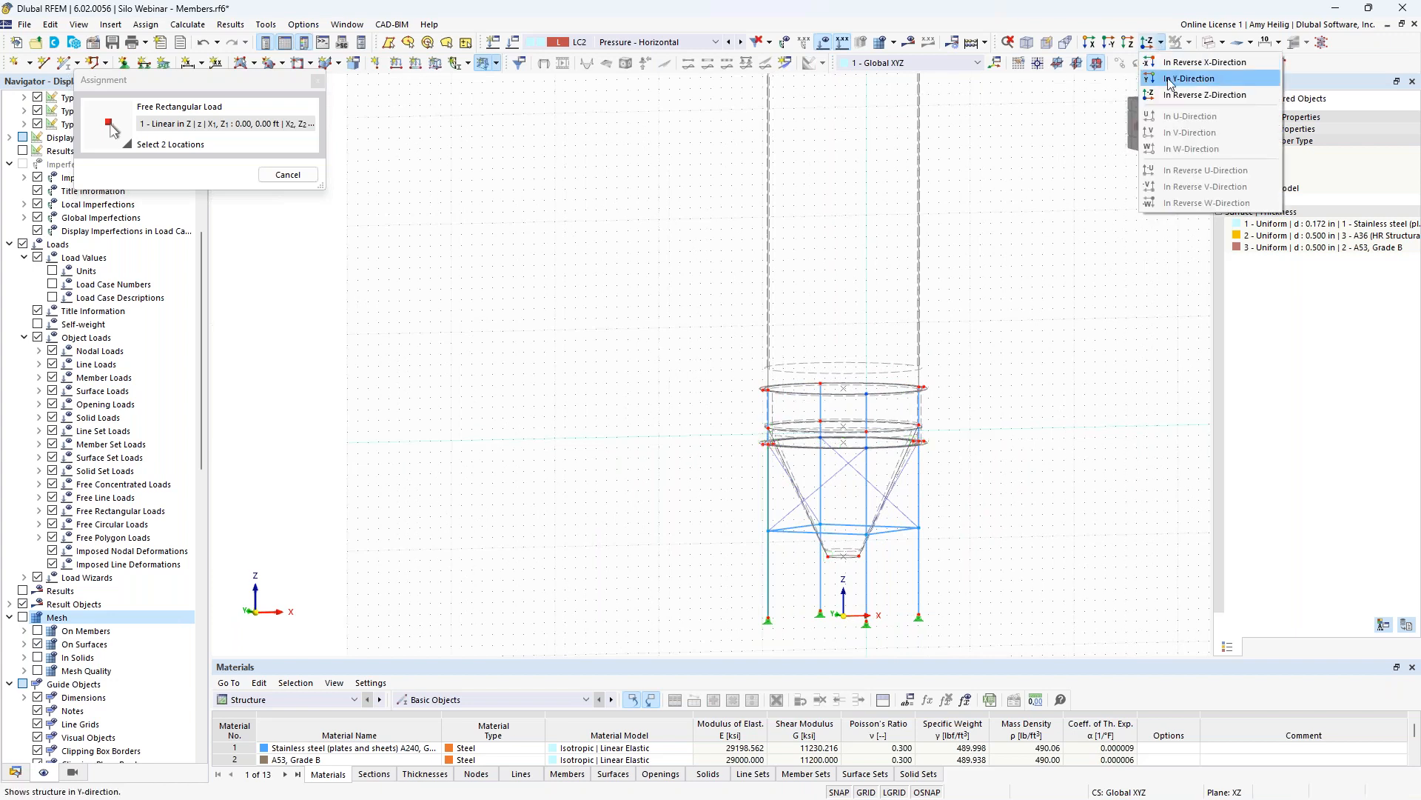
left_click(1170, 79)
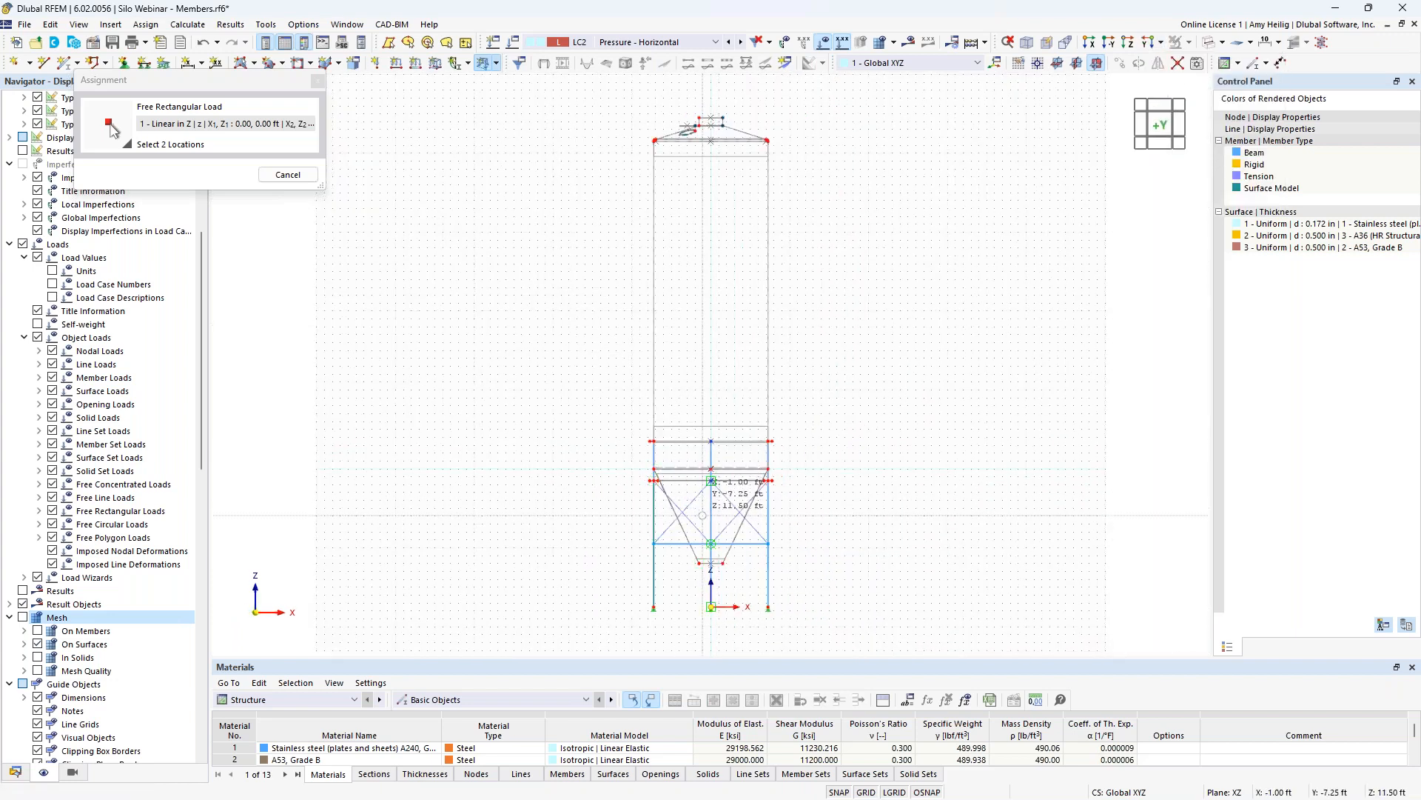
scroll(689, 480, "up", 5)
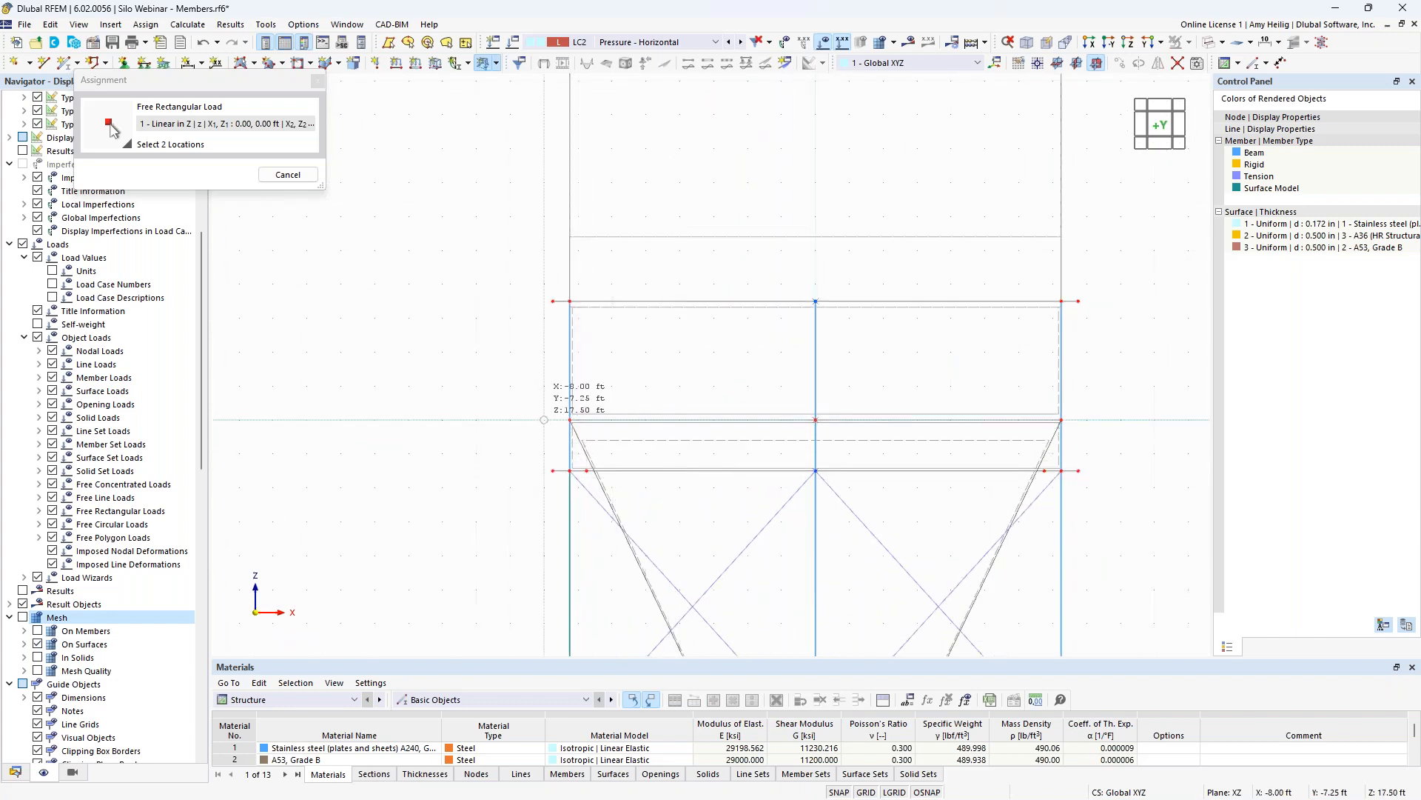
scroll(544, 419, "down", 4)
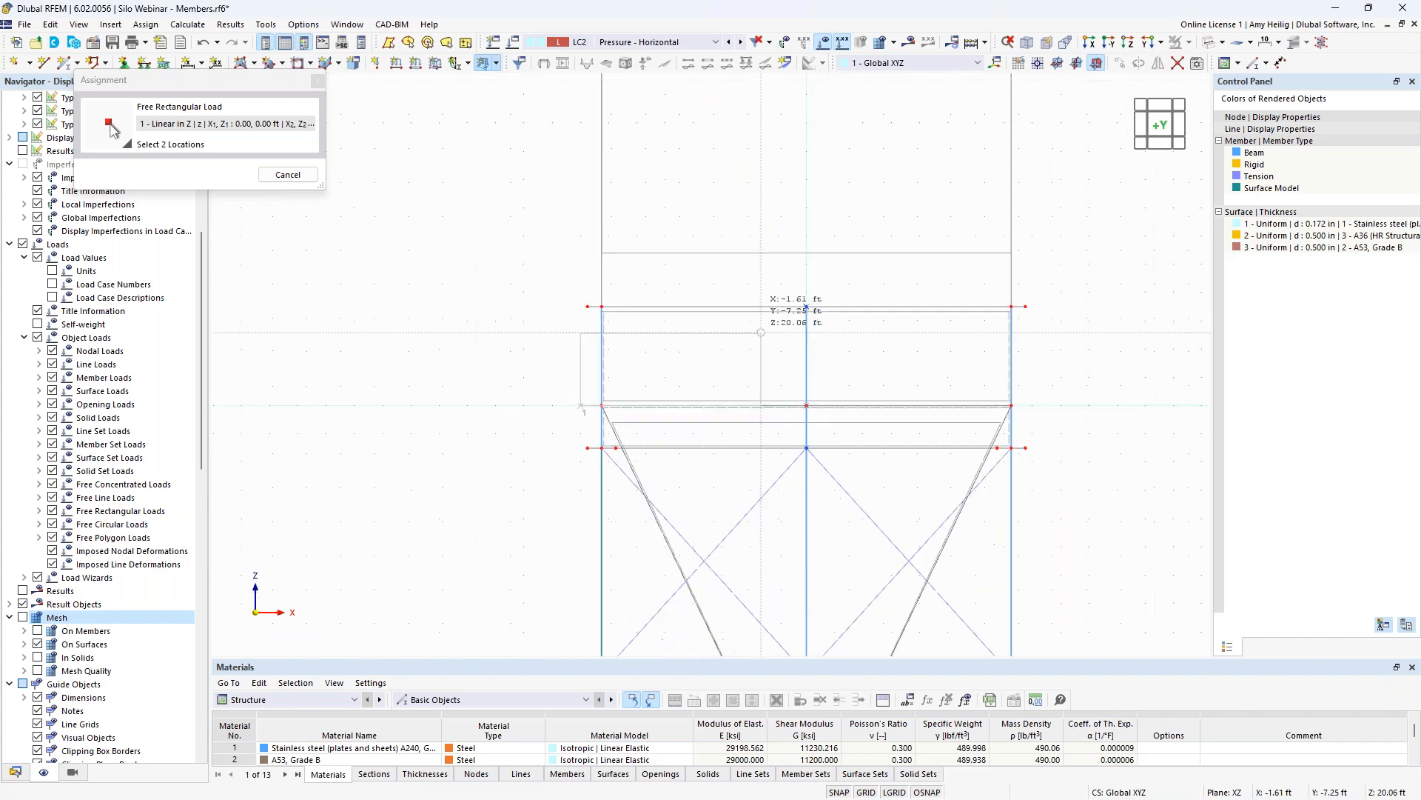
scroll(915, 440, "up", 5)
scroll(930, 272, "down", 3)
scroll(935, 185, "up", 5)
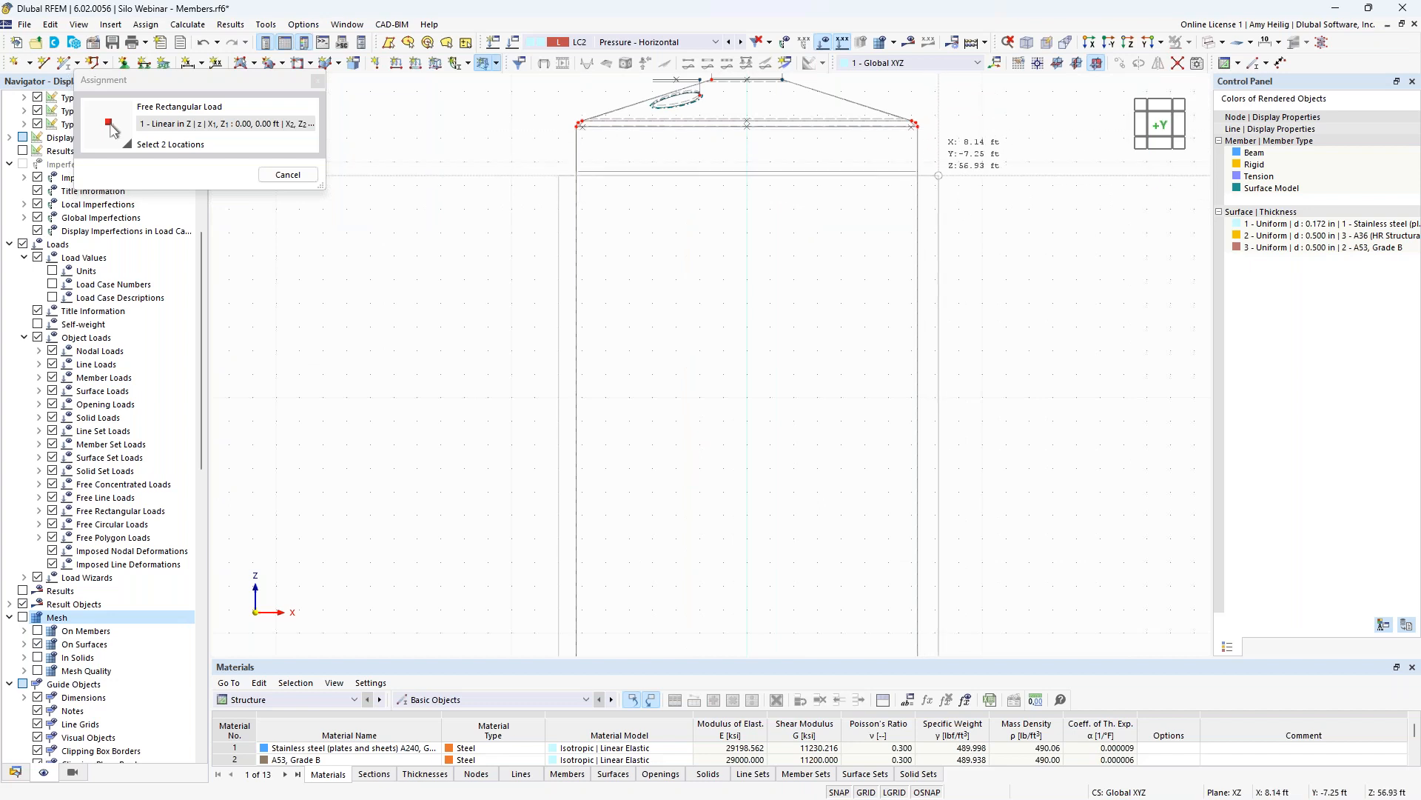
left_click(935, 185)
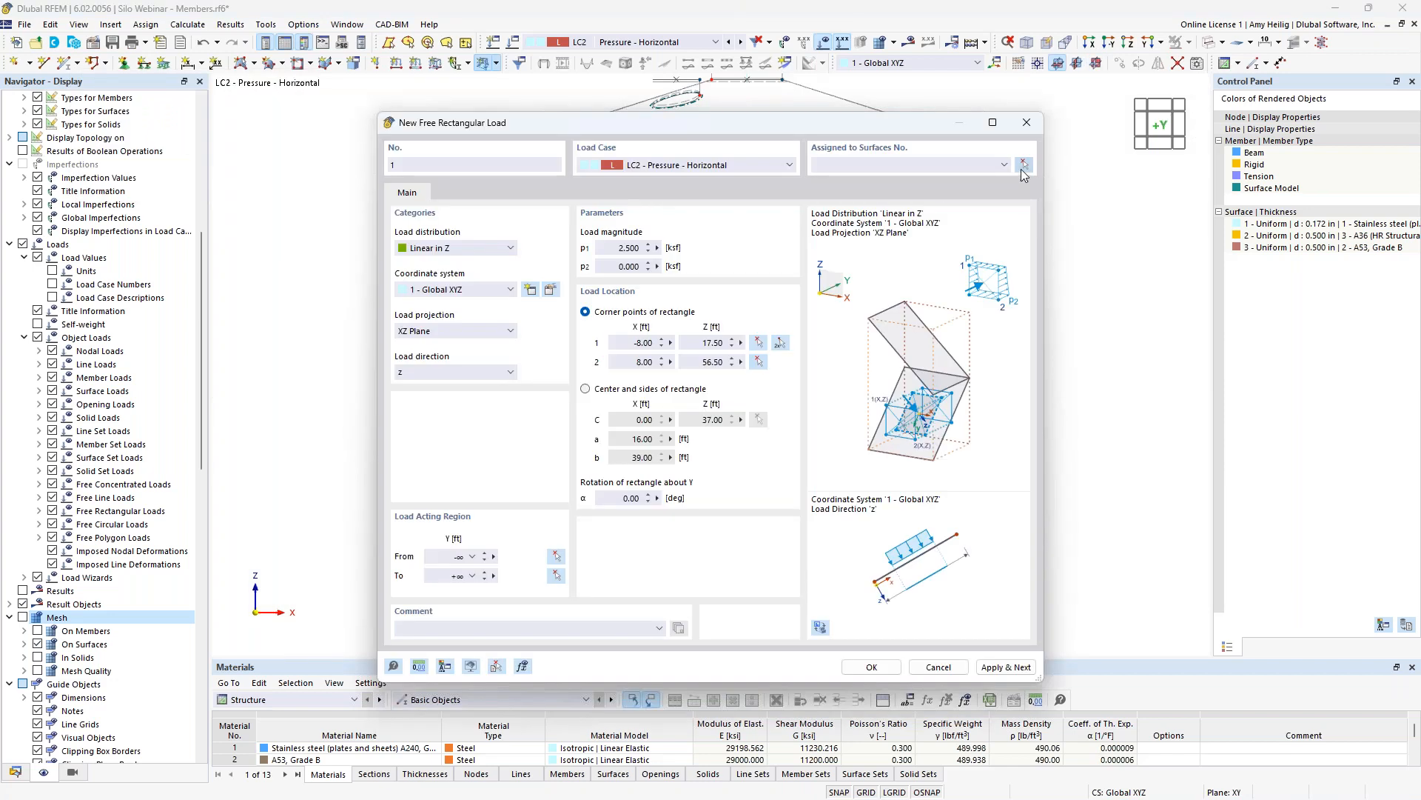
- Assign the free rectangular load to the silo wall surfaces 6, 7, 15 and 16
left_click(1024, 166)
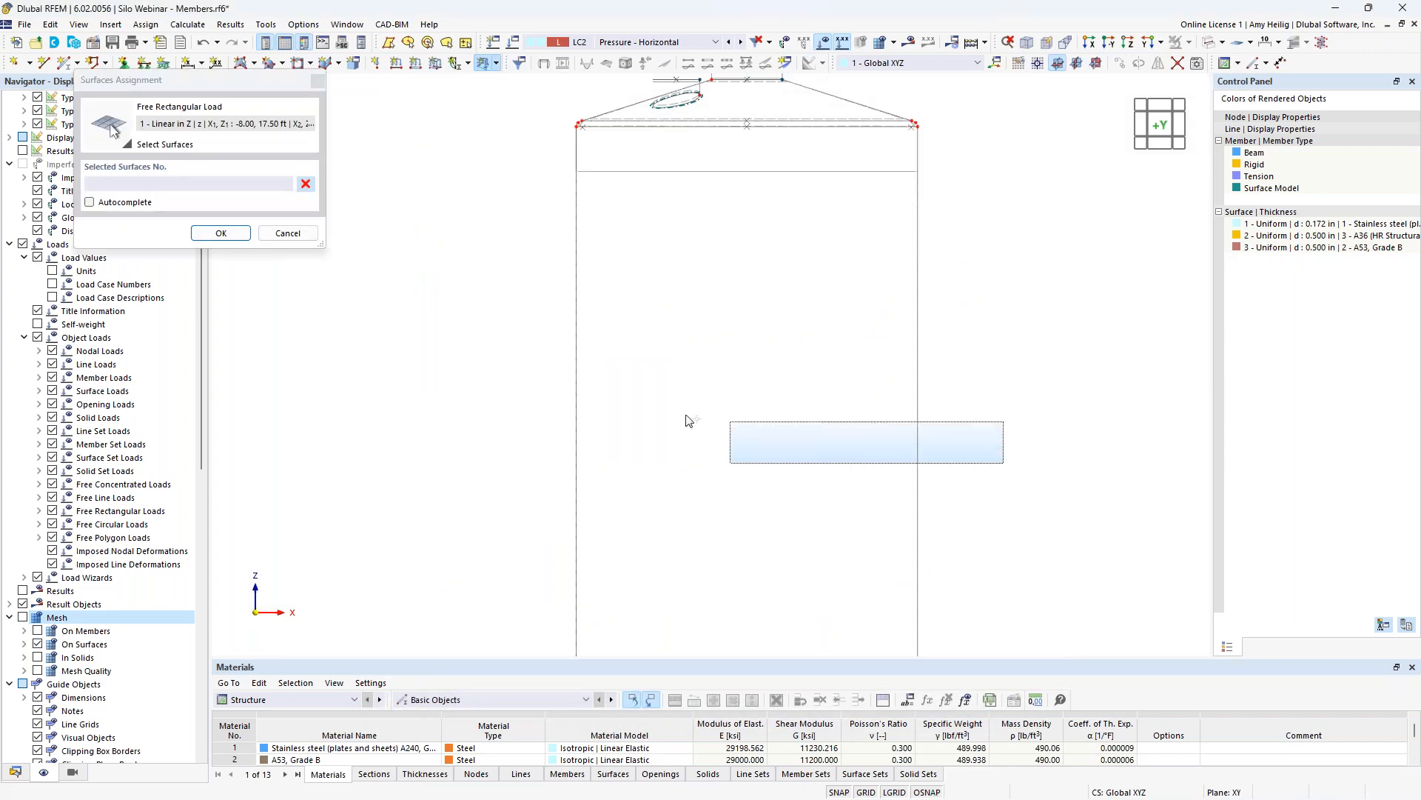
scroll(475, 378, "down", 3)
middle_click_drag(544, 511, 634, 223)
scroll(752, 375, "up", 4)
left_click(433, 344)
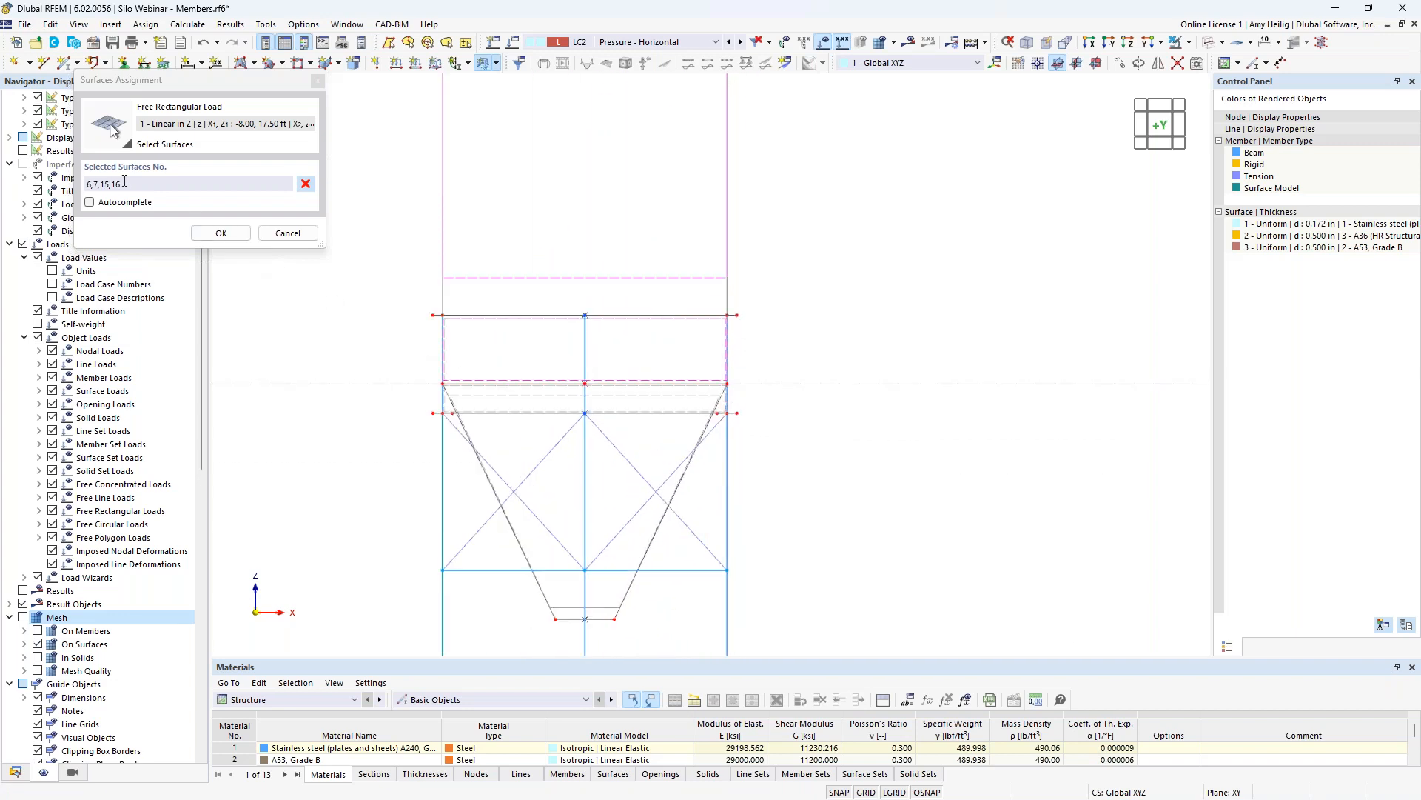
left_click(220, 233)
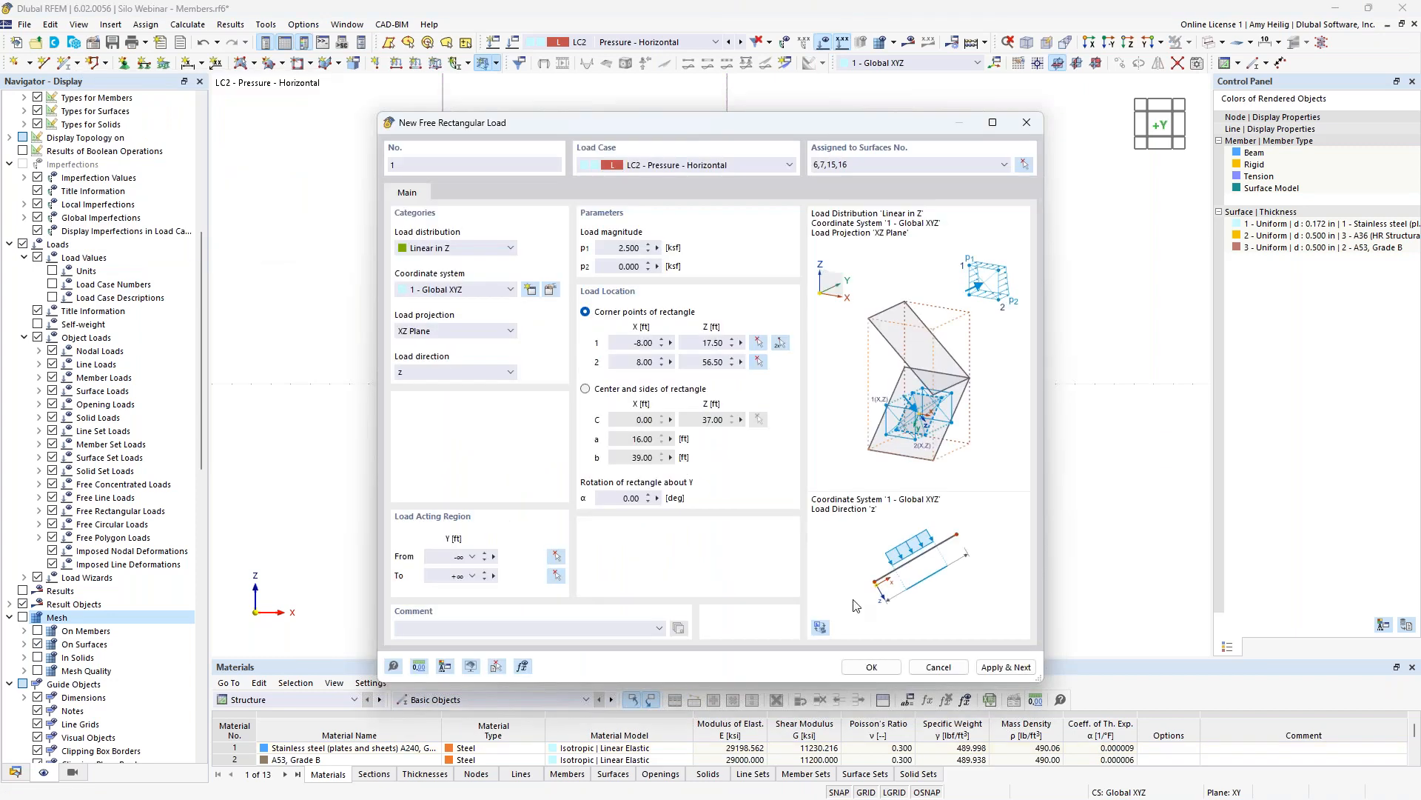
- Create the free rectangular load and inspect its pressure distribution around the silo cylinder
left_click(873, 670)
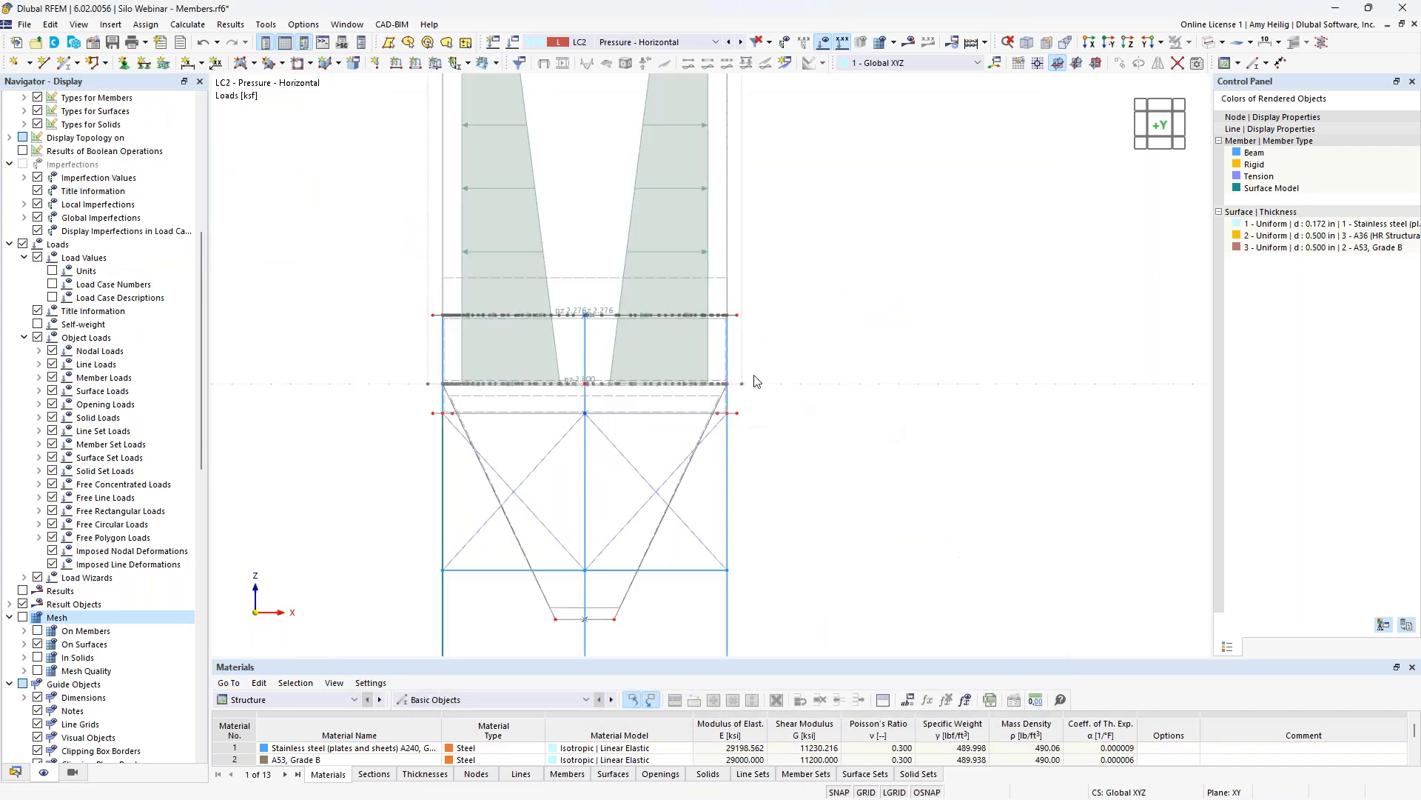
middle_click_drag(774, 341, 763, 533, "ctrl")
scroll(763, 533, "up", 4)
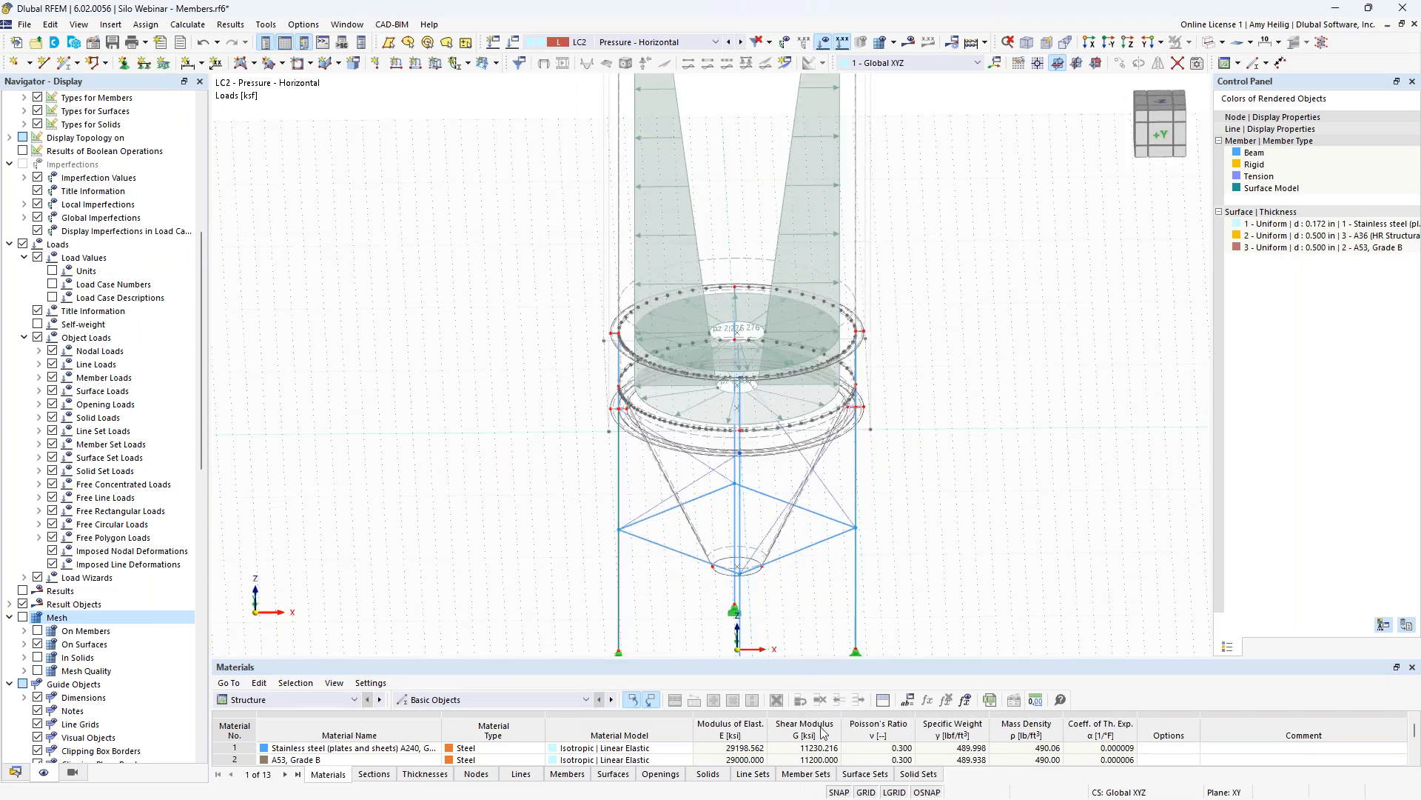
left_click(866, 792)
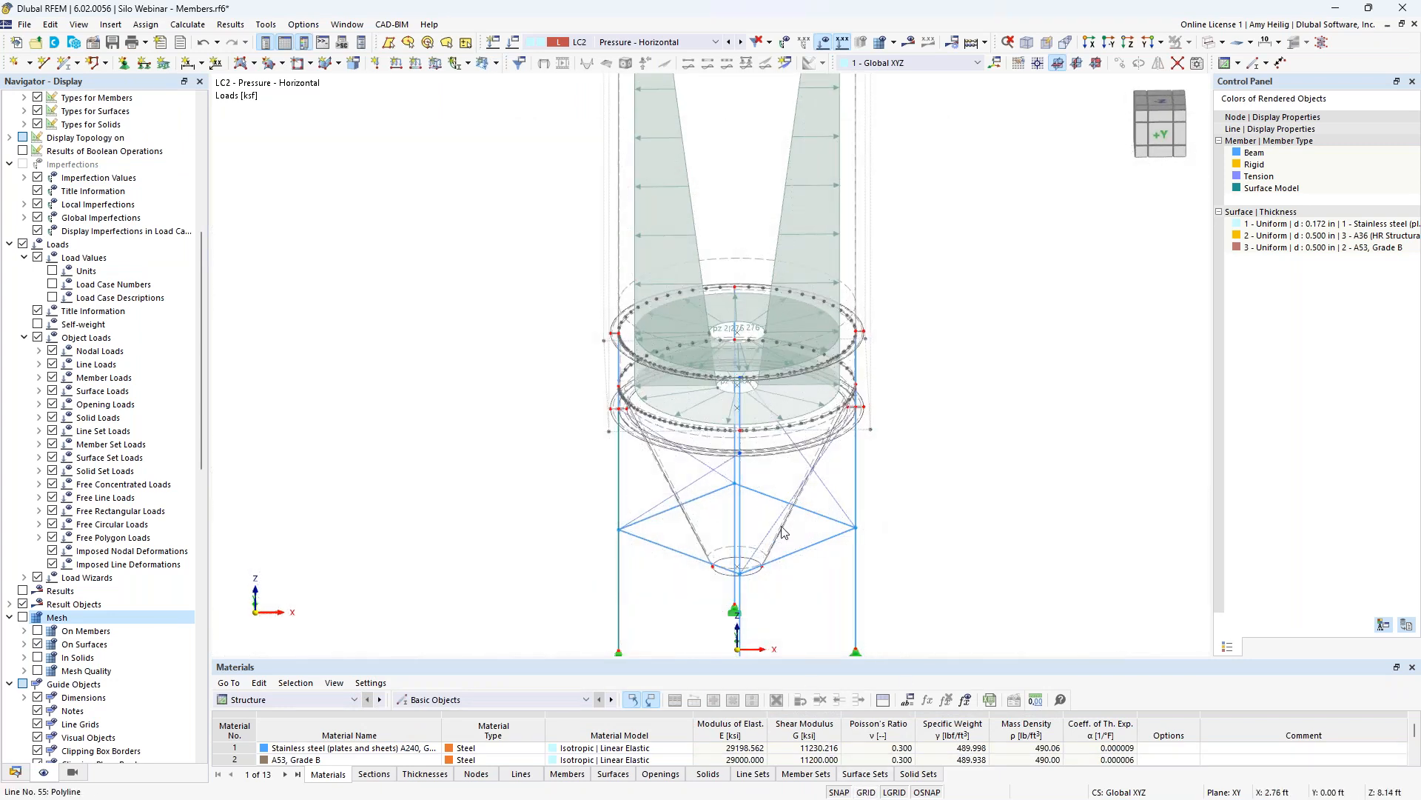
middle_click_drag(920, 546, 894, 434, "ctrl")
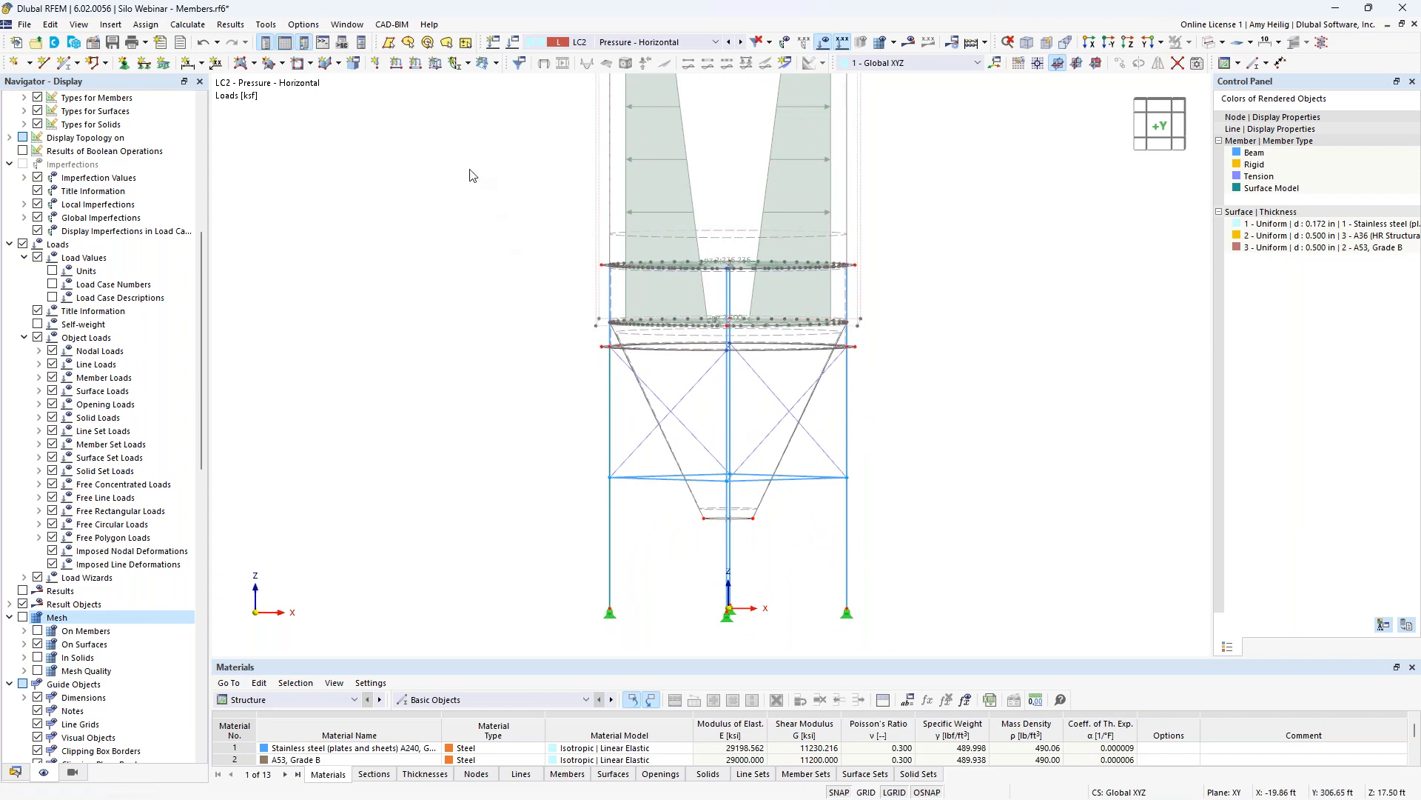
- Start a new surface load with Linear in Z distribution, Local xyz coordinate system and a magnitude p2 of 2.5 ksf
left_click(435, 64)
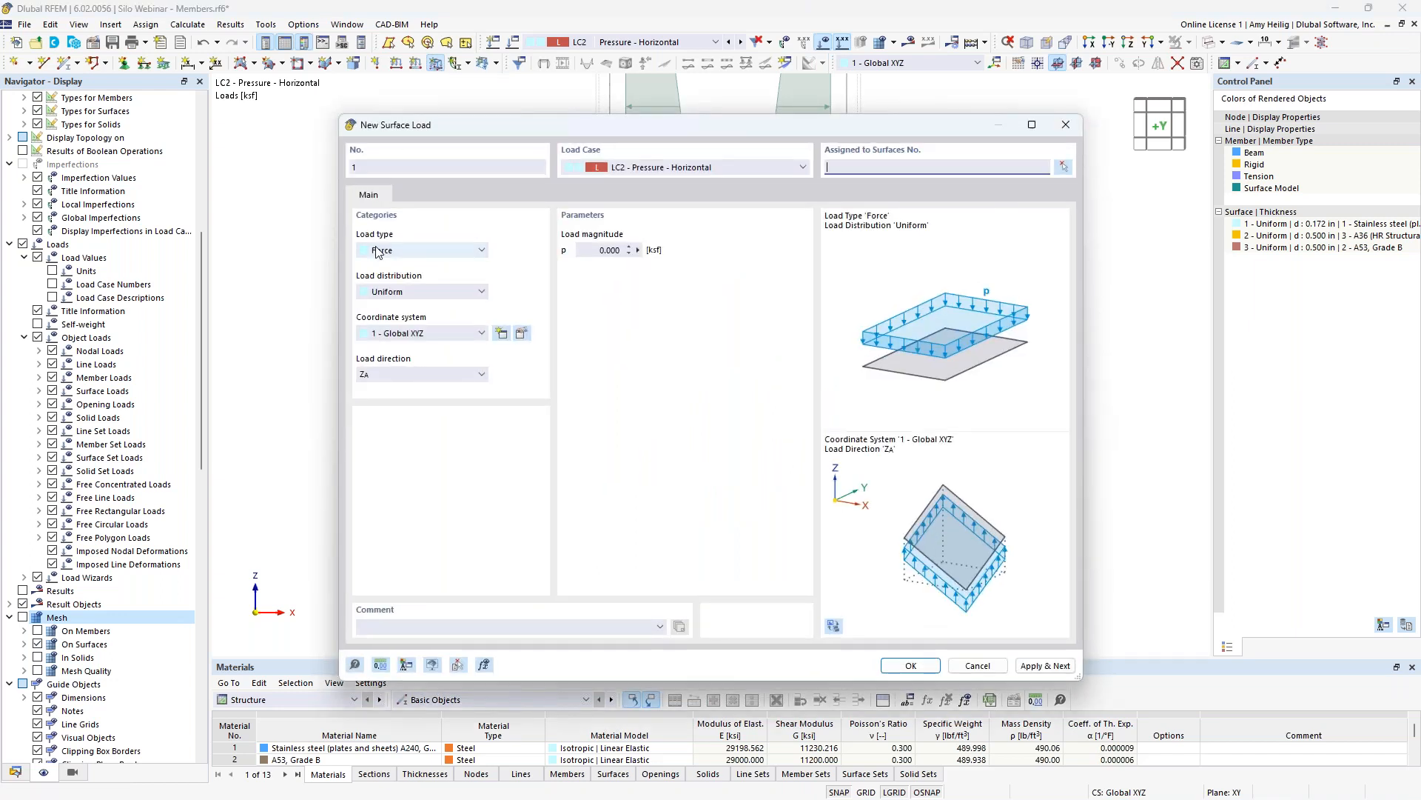
left_click(396, 293)
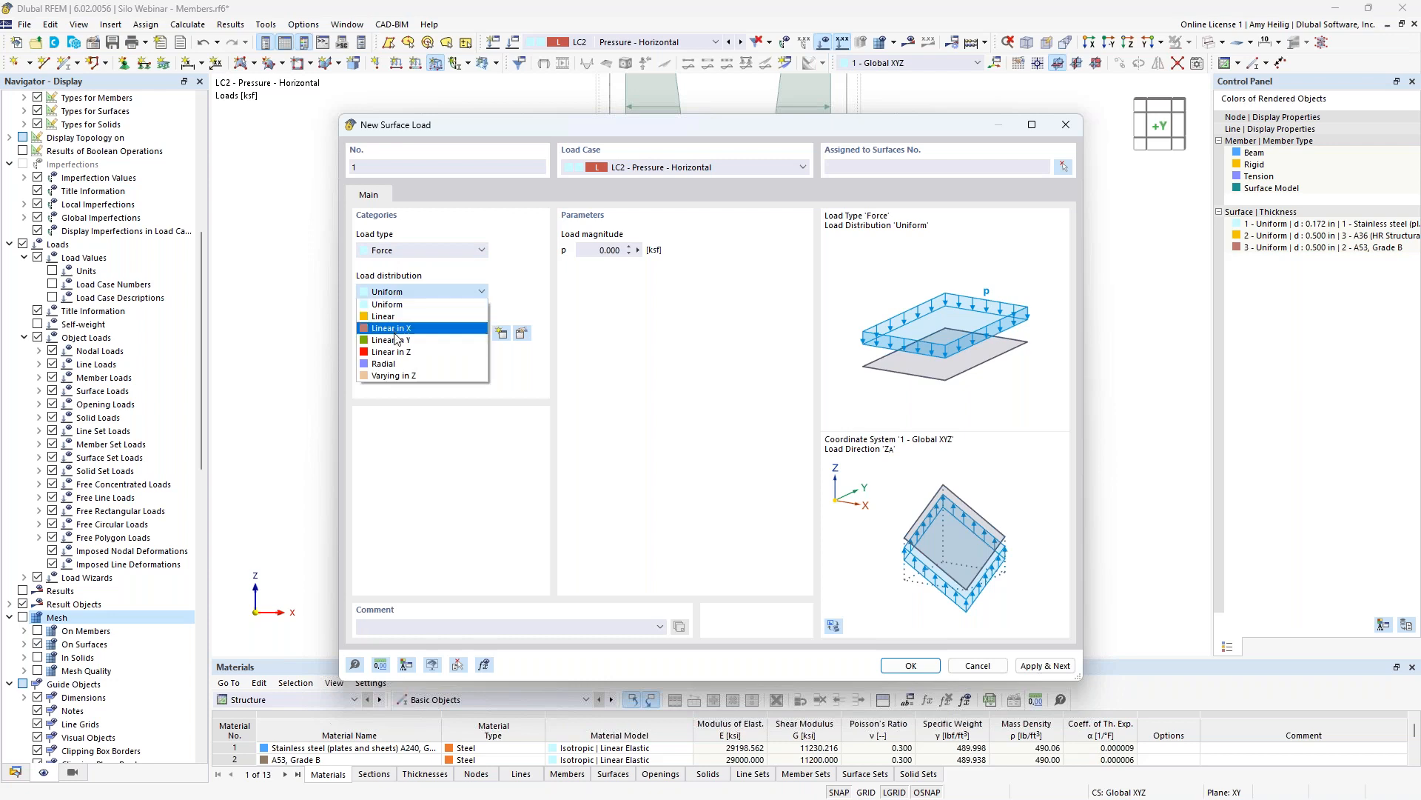
left_click(397, 353)
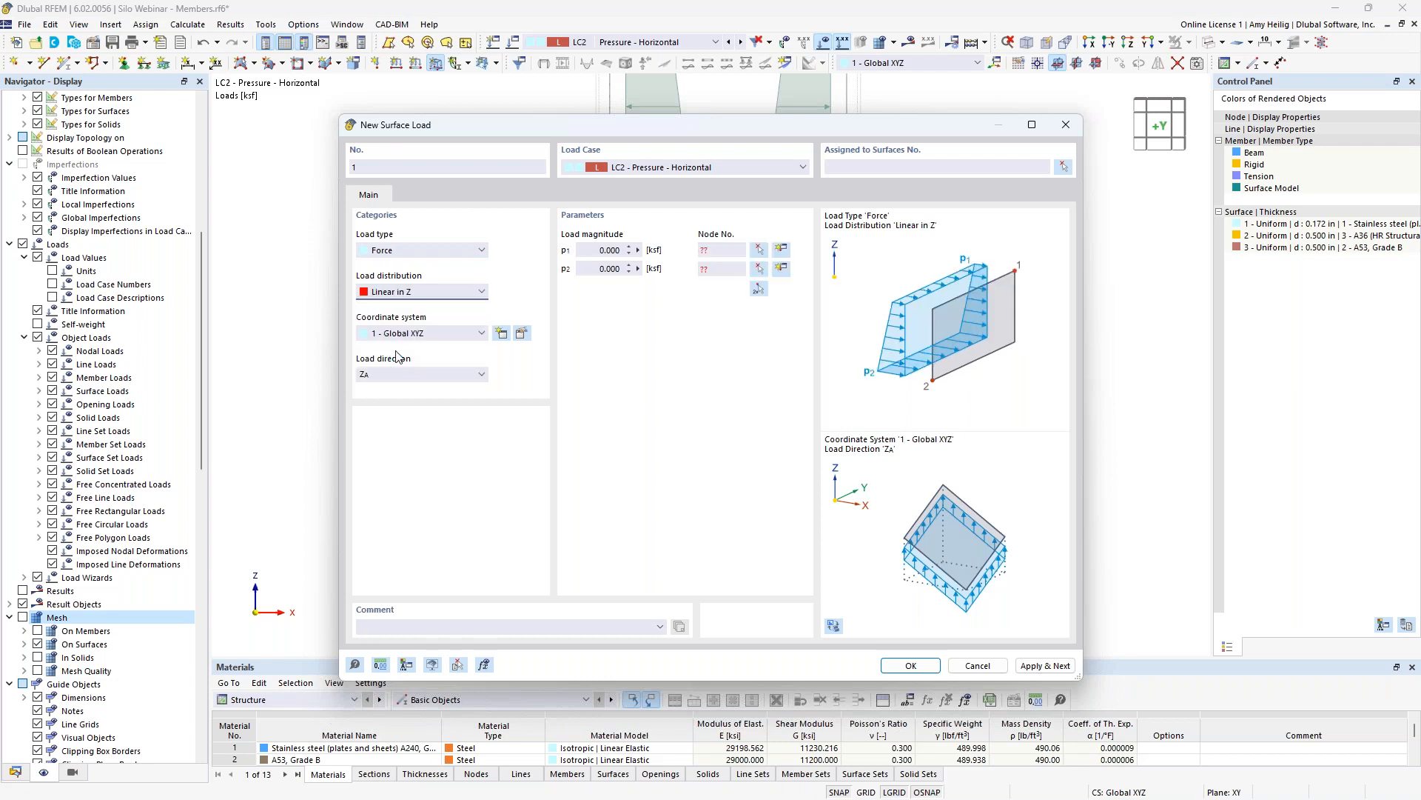
left_click(403, 333)
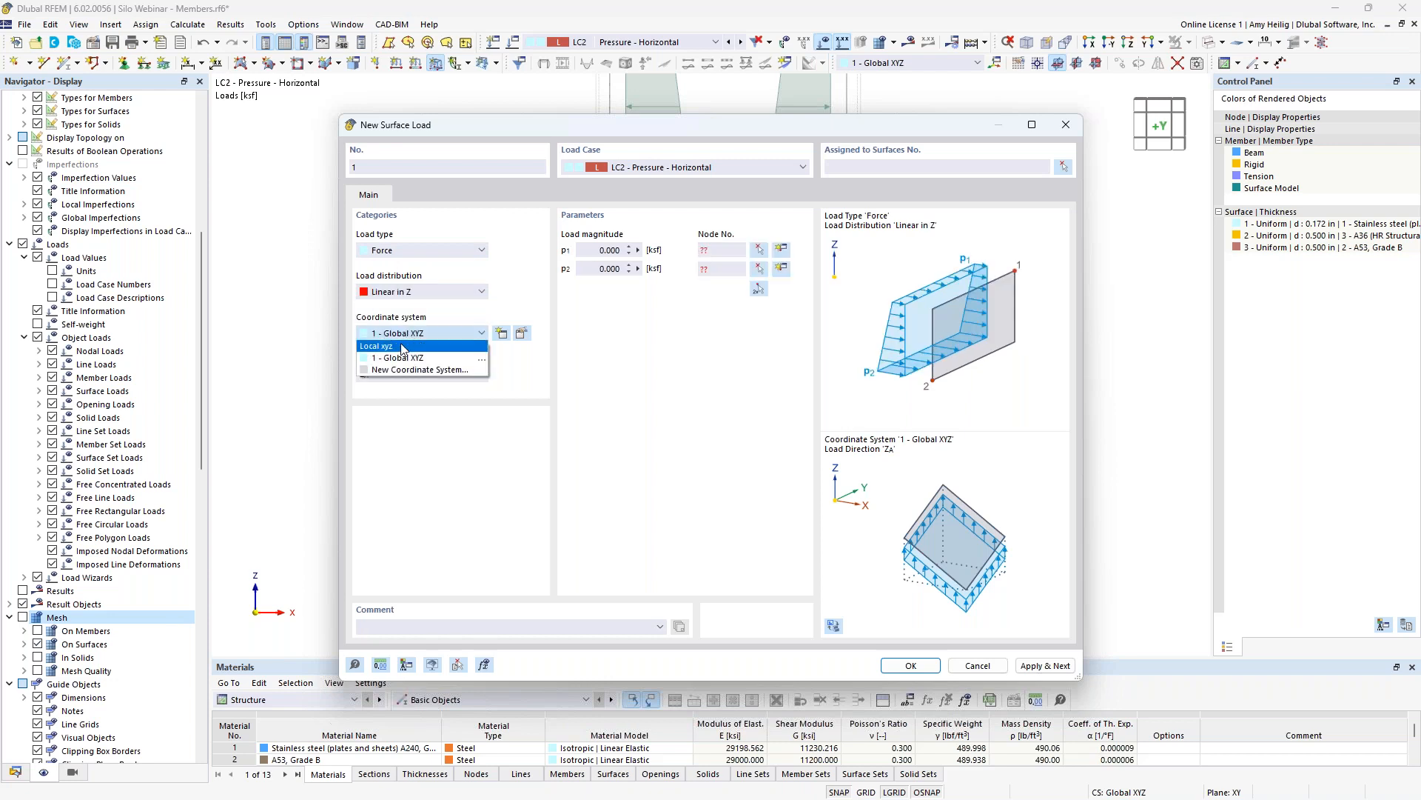
left_click(403, 346)
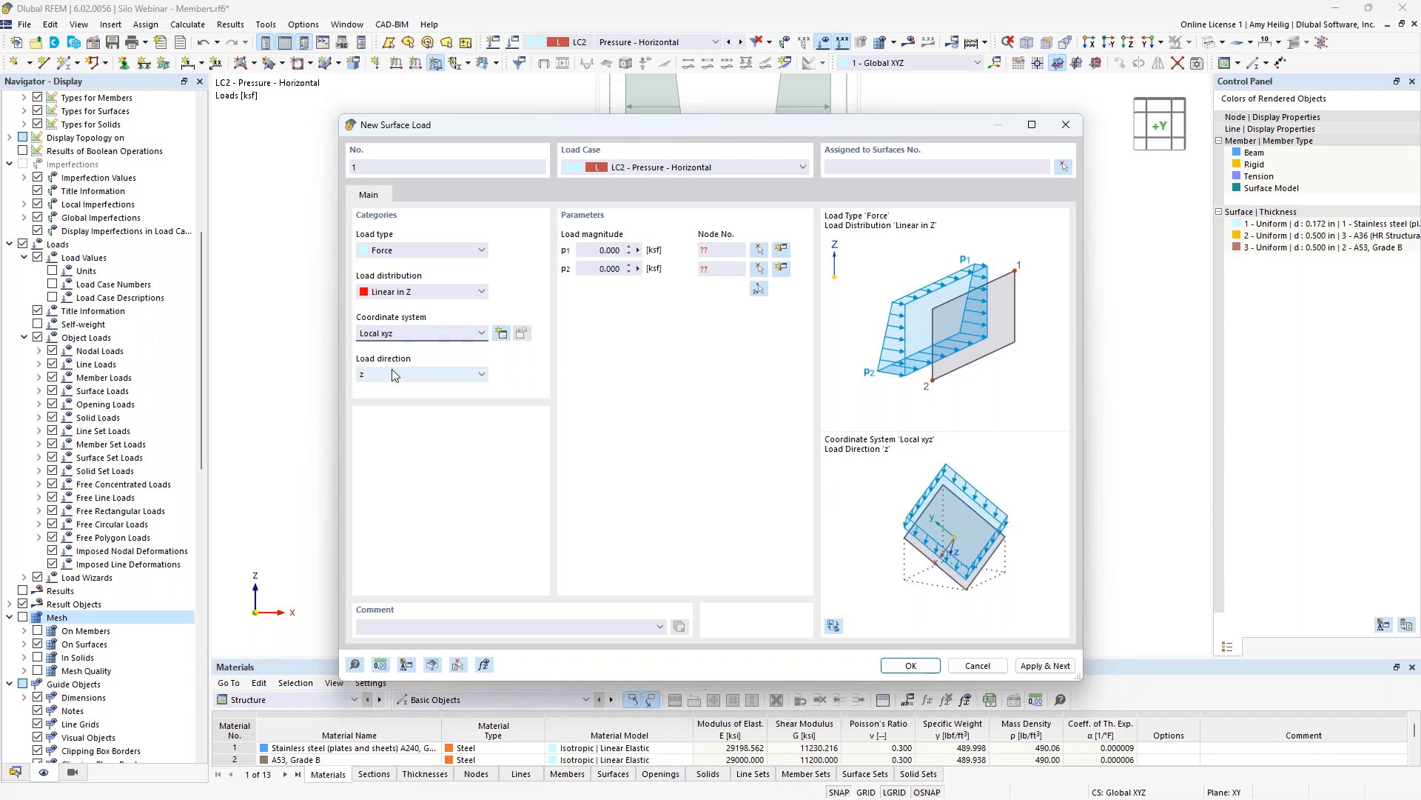
left_click(595, 252)
left_click(590, 268)
type("2.5")
- Pick node 14 at the hopper outlet and node 6 at the hopper's upper rim as the load's reference nodes
left_click(758, 291)
scroll(710, 530, "up", 5)
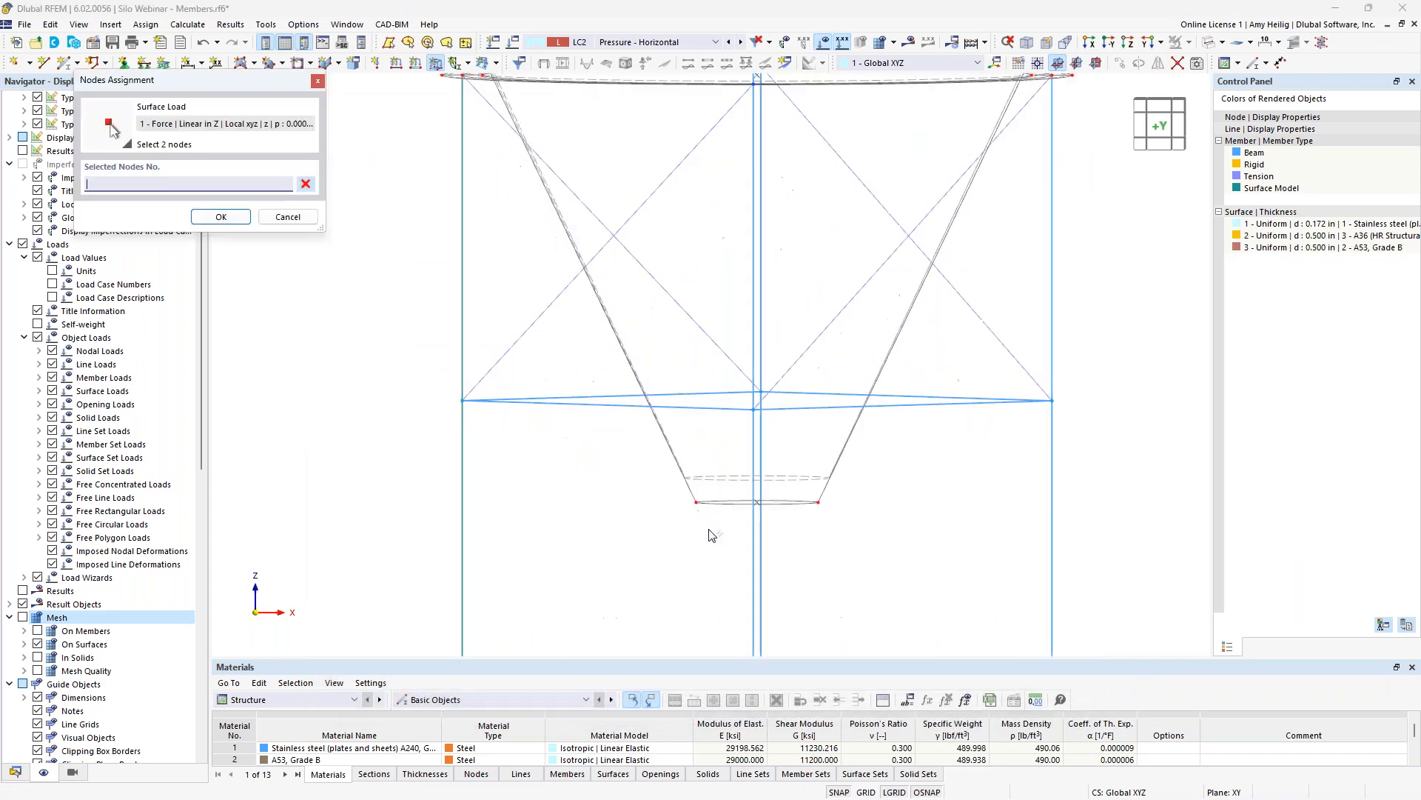
left_click(697, 503)
scroll(697, 503, "down", 5)
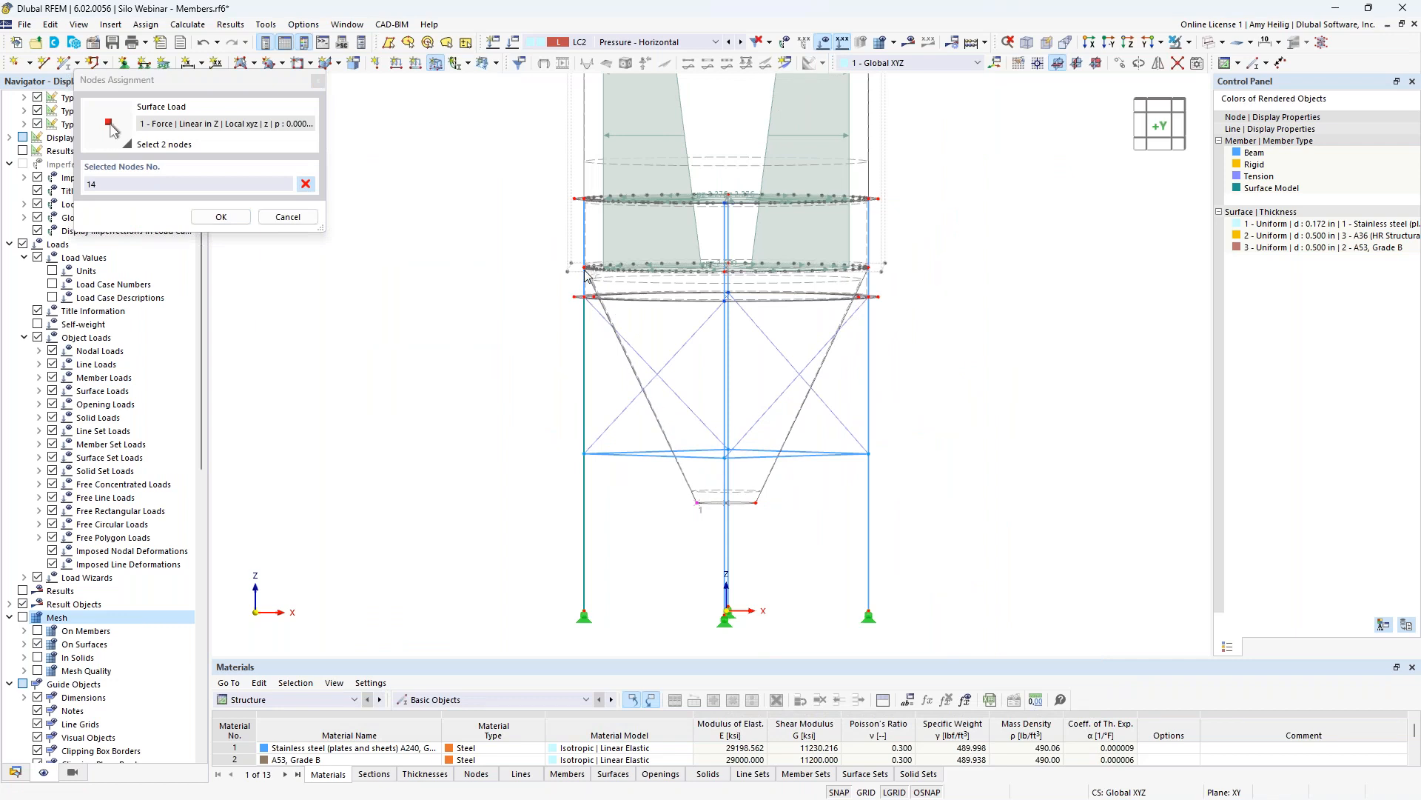
scroll(586, 273, "up", 2)
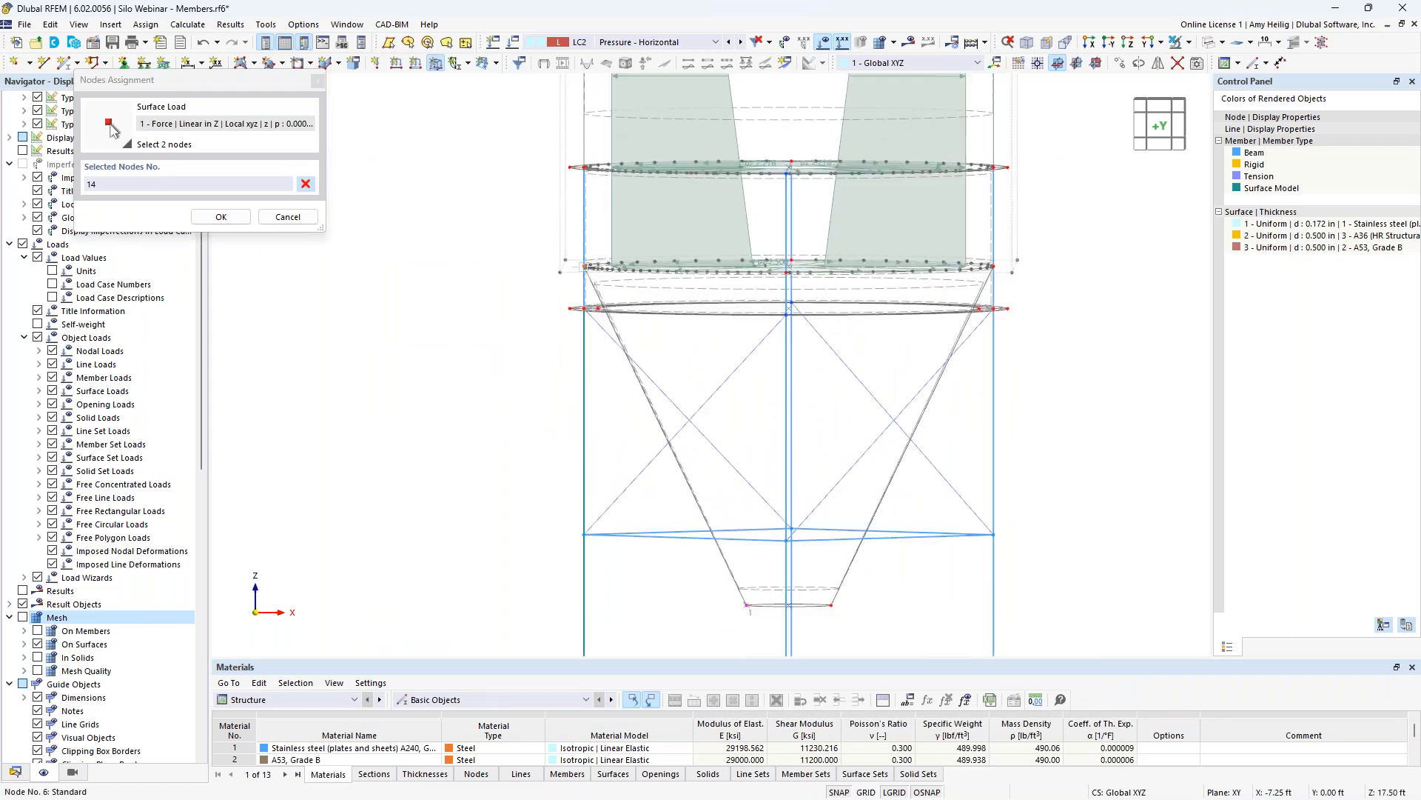
left_click(584, 267)
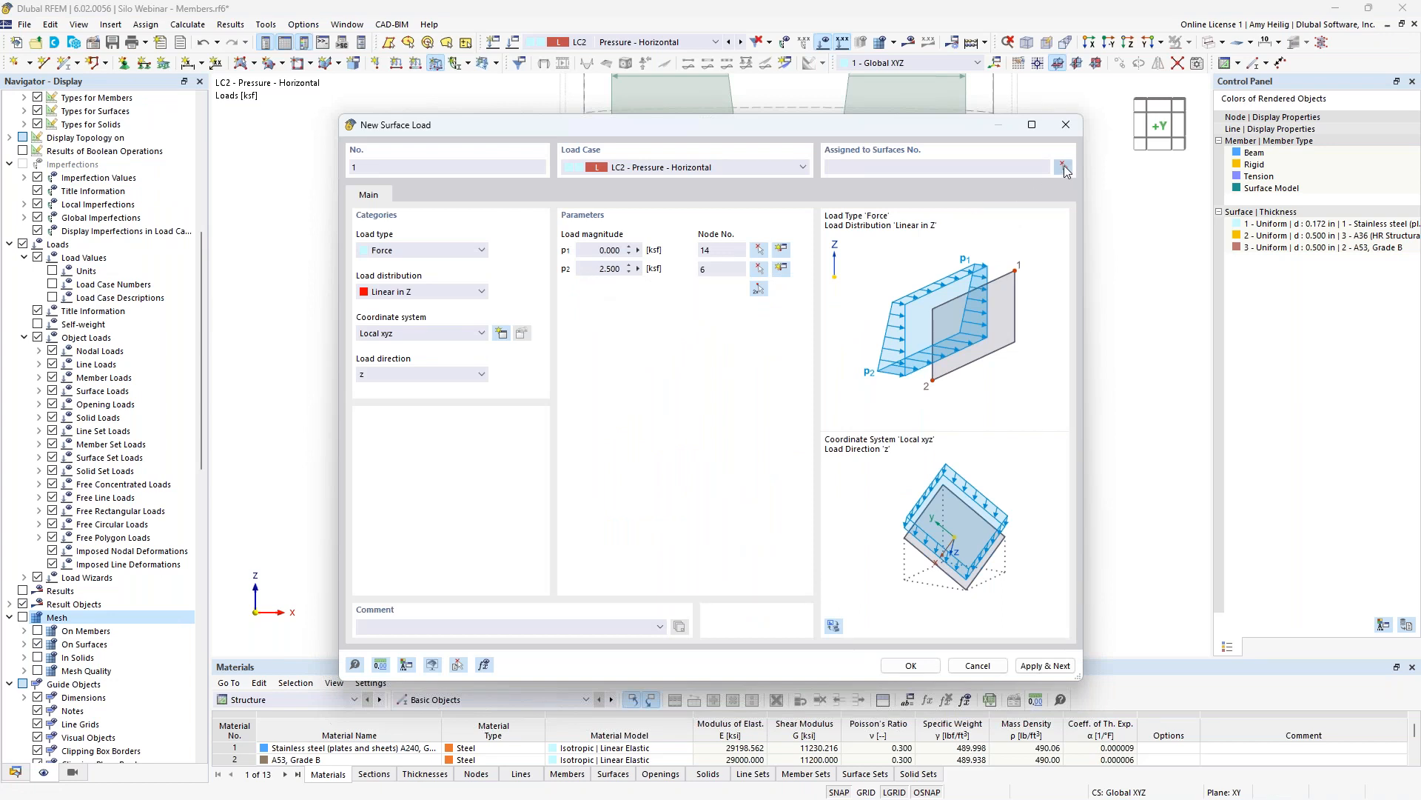
- Assign the linear surface load to the conical hopper surfaces and create it
left_click(1064, 166)
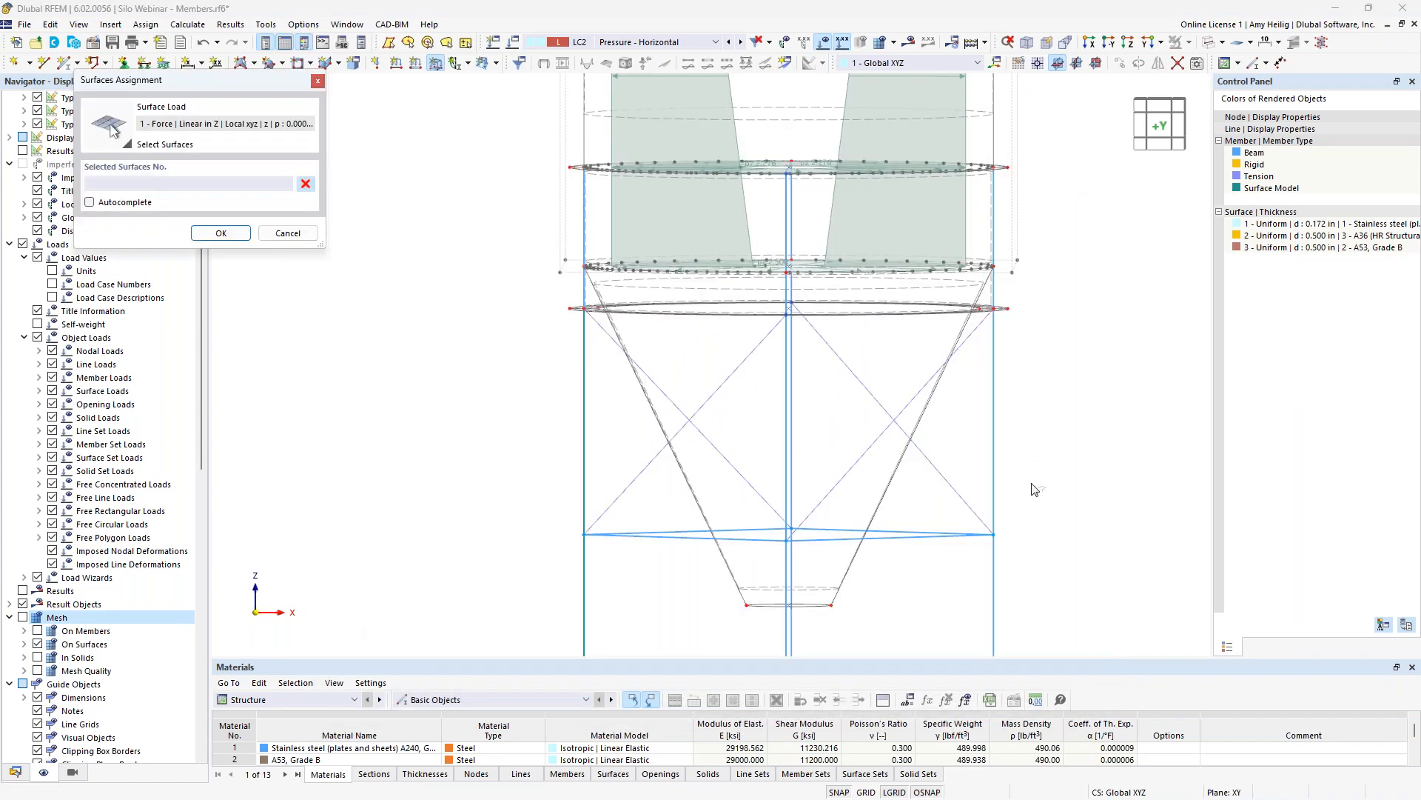
left_click_drag(820, 448, 814, 444)
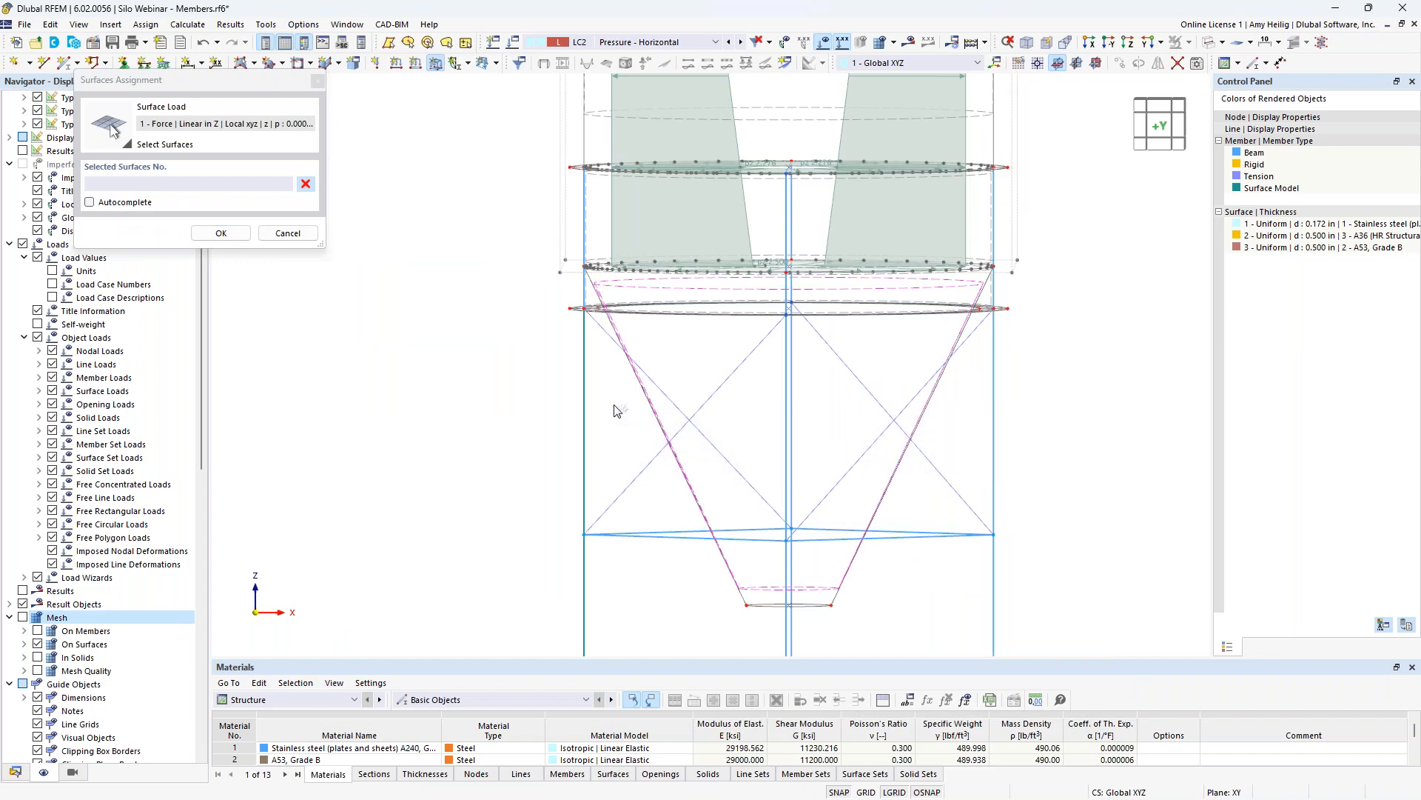
left_click(219, 234)
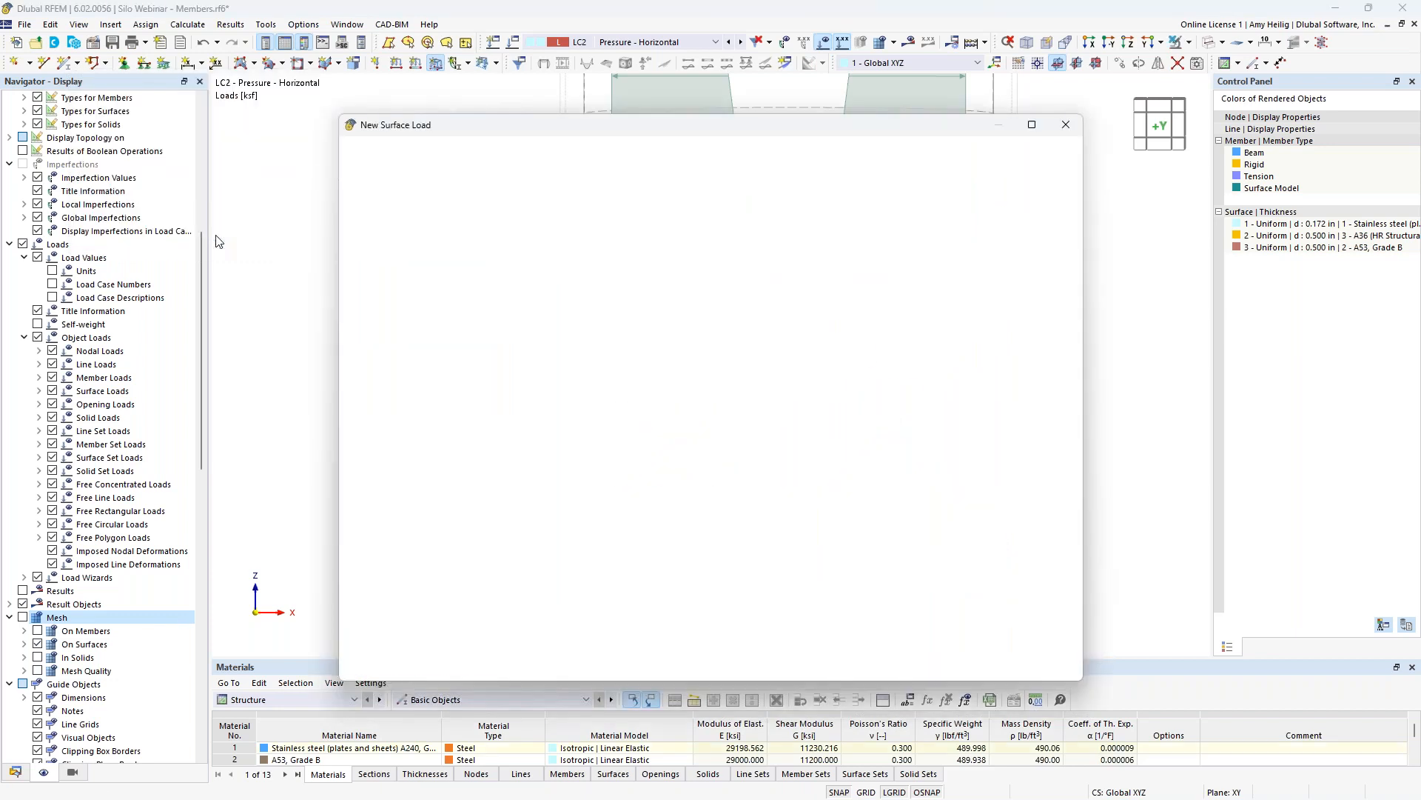
left_click(911, 666)
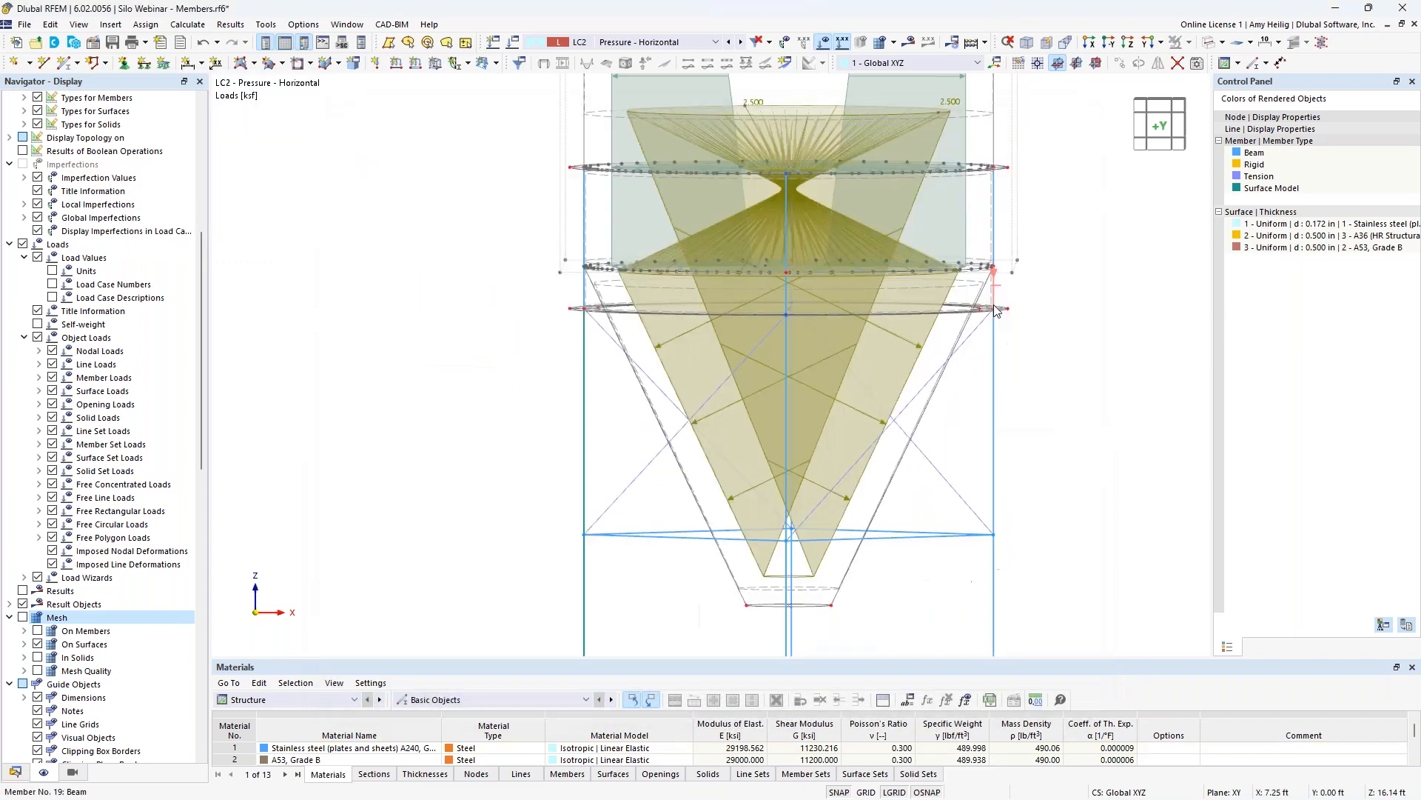
- Set the display size of 1 ksf for surface force loads to 2.0 ft in the display properties
right_click(762, 134)
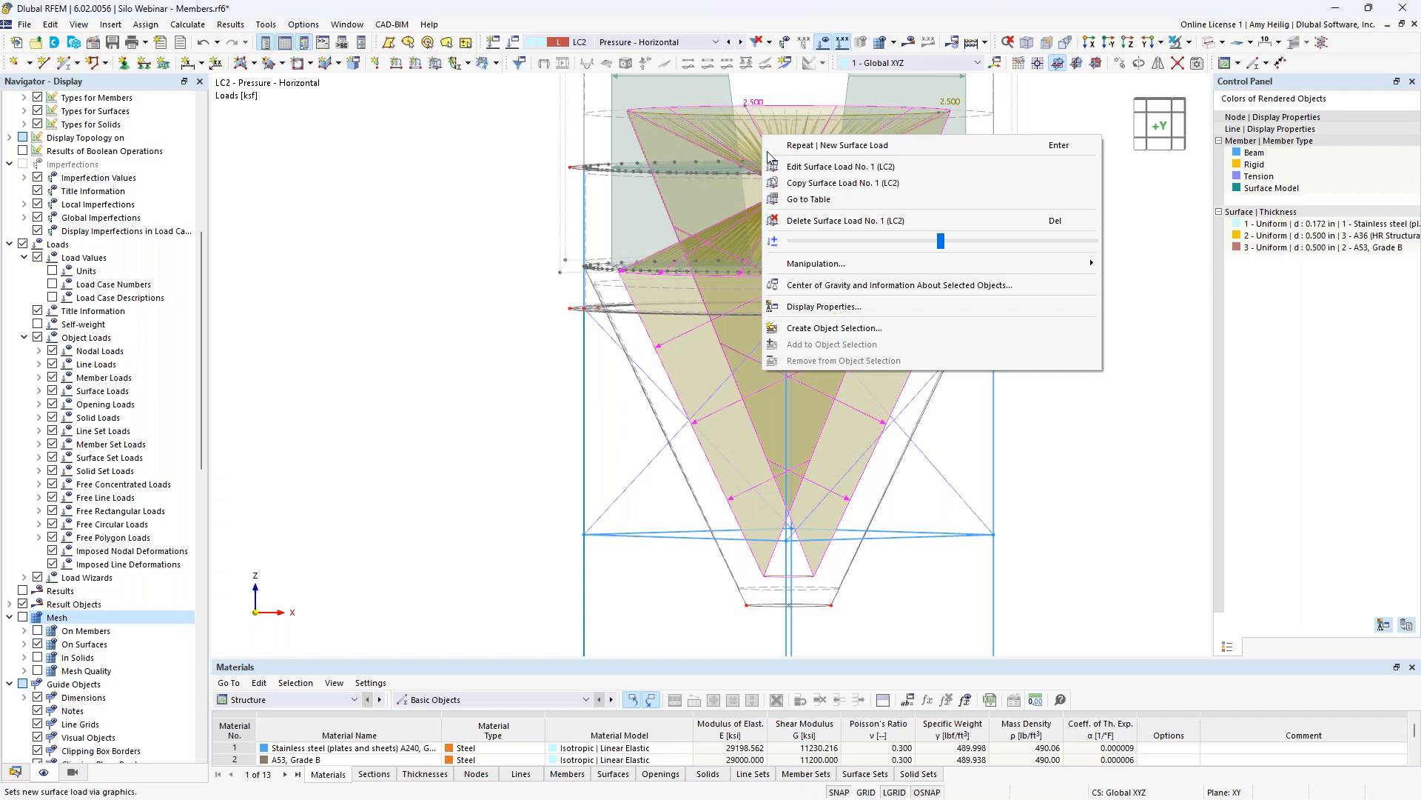
left_click(813, 307)
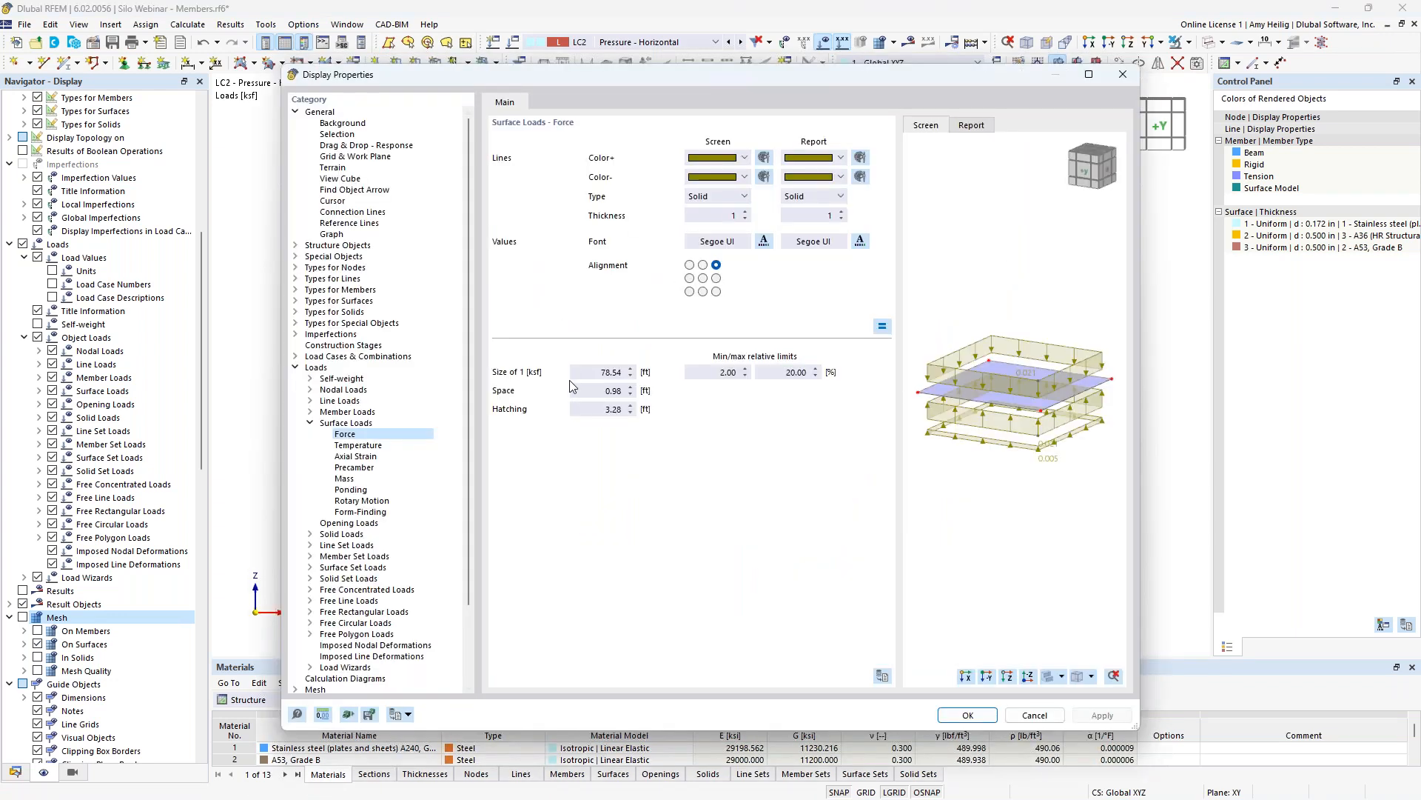
left_click_drag(574, 372, 645, 378)
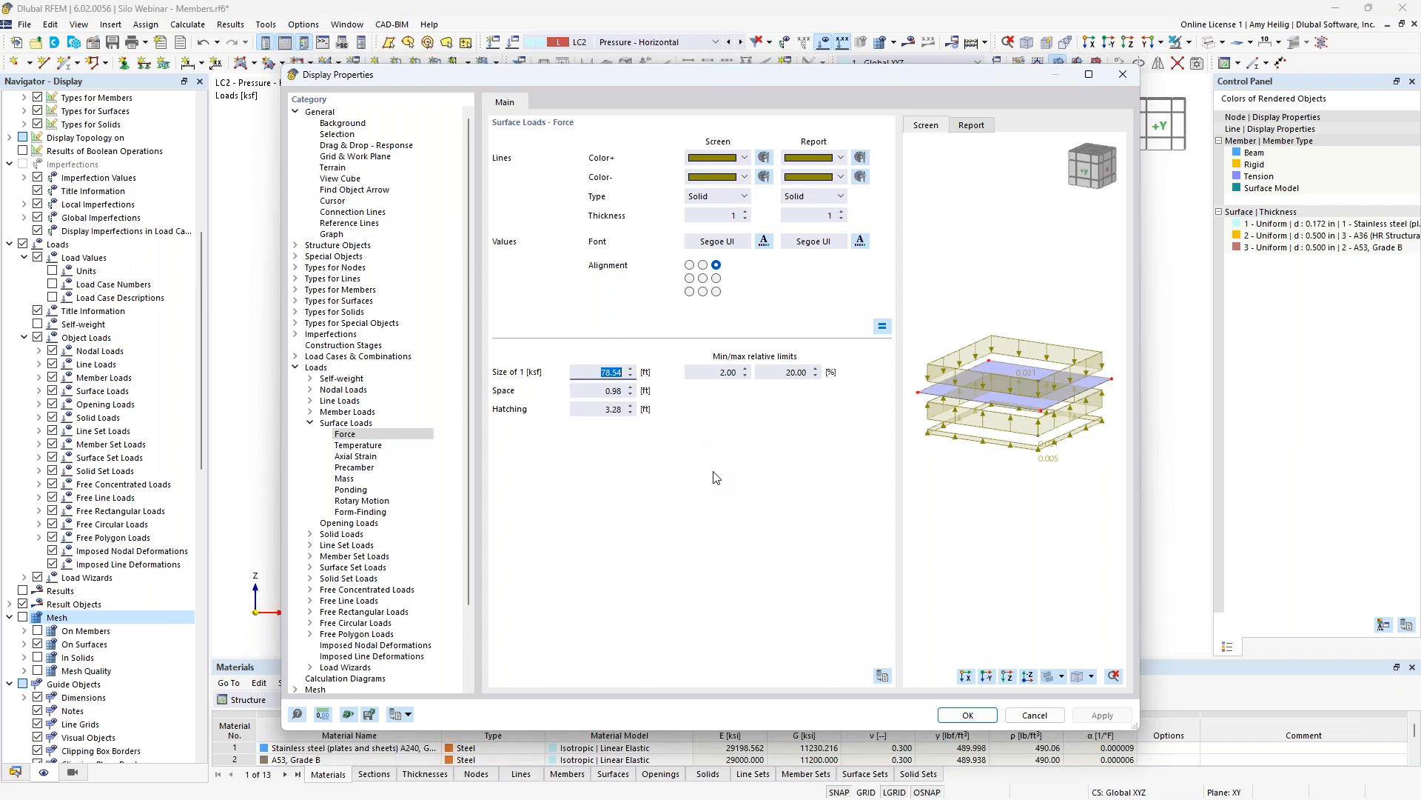
type("2.0")
left_click(961, 720)
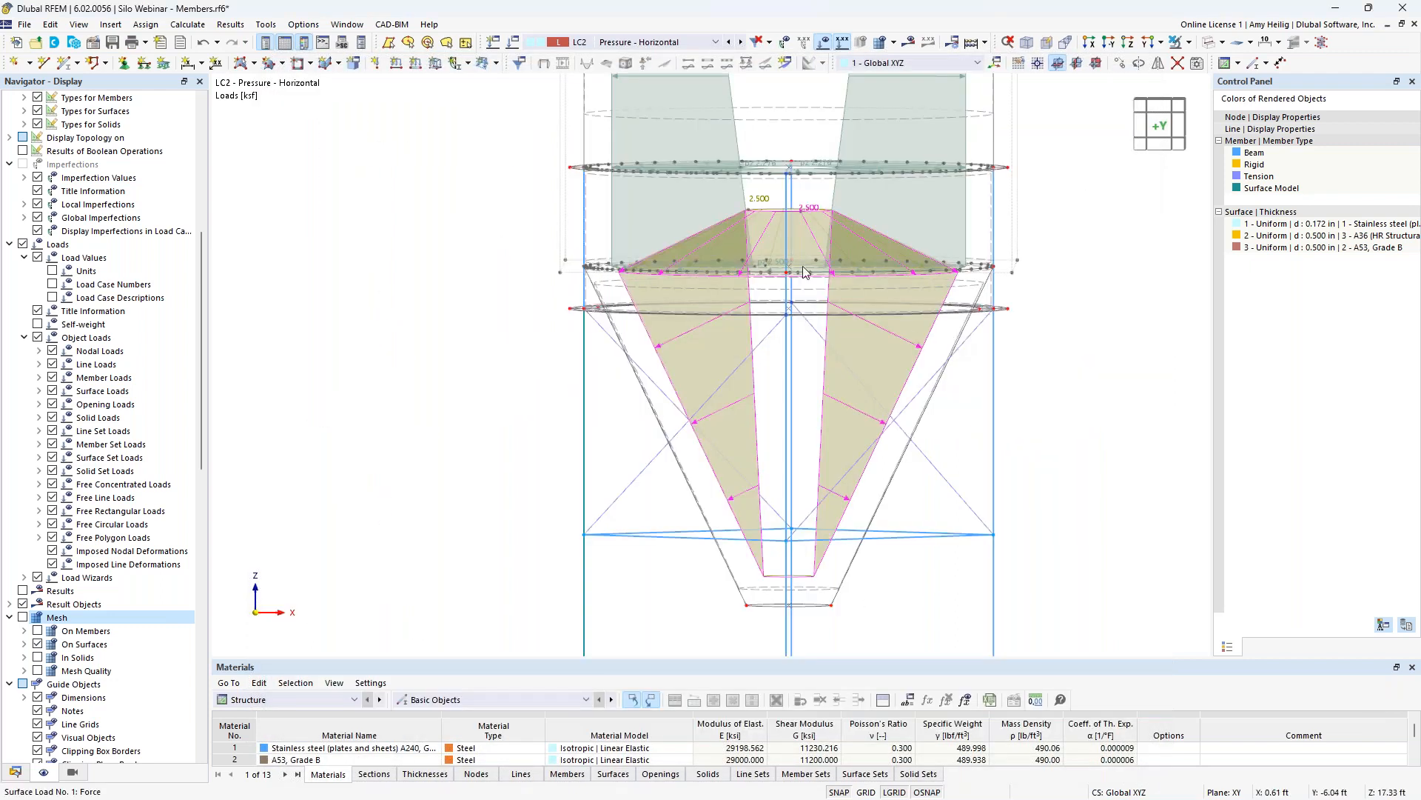
- Scale down the hopper surface load's graphic further and check the loads on the whole silo
right_click(802, 212)
left_click_drag(985, 323, 928, 322)
left_click(1127, 491)
middle_click_drag(1067, 340, 1031, 362, "ctrl")
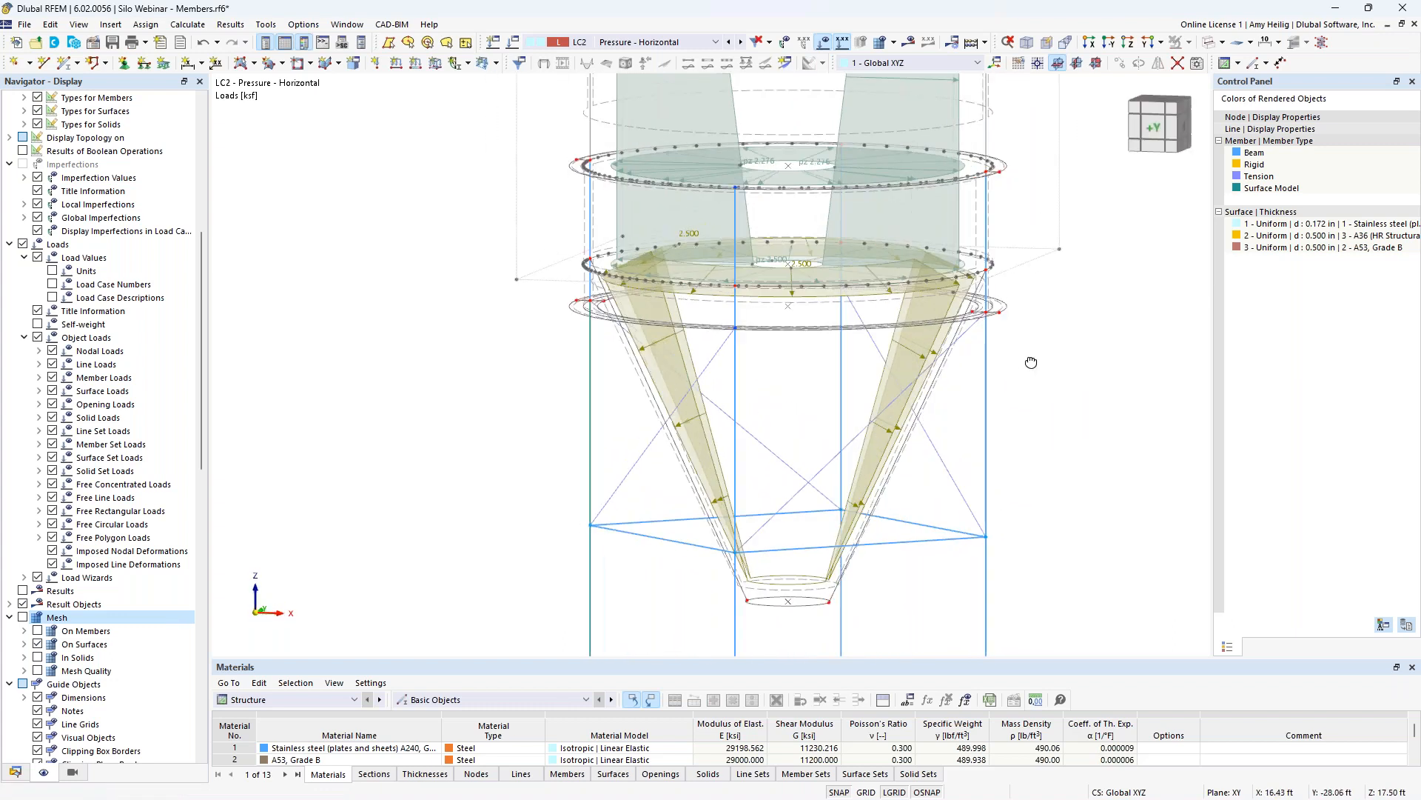
scroll(677, 318, "down", 5)
middle_click_drag(669, 300, 654, 477)
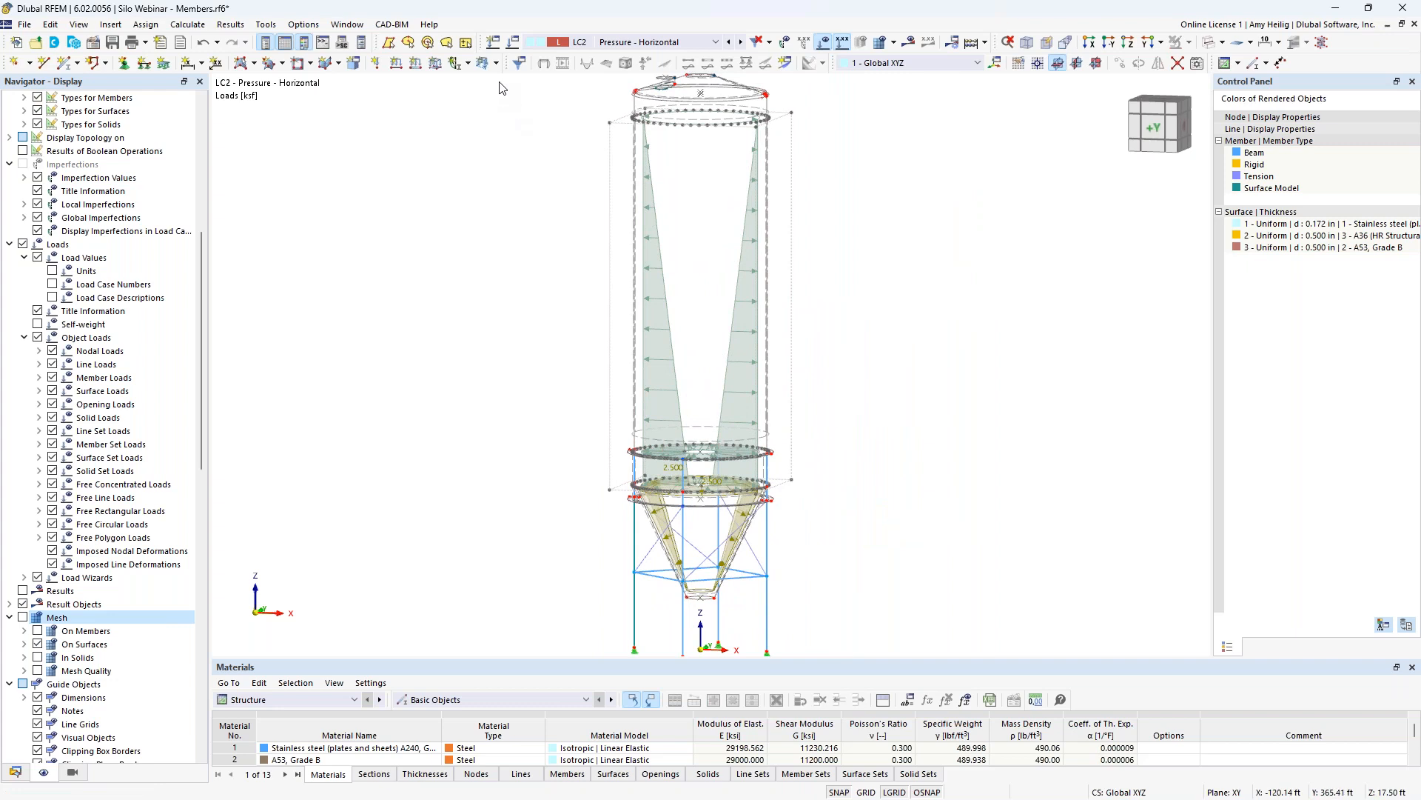
- Copy load case LC2 and rename the copy LC3 as Pressure - Vertical
left_click(514, 43)
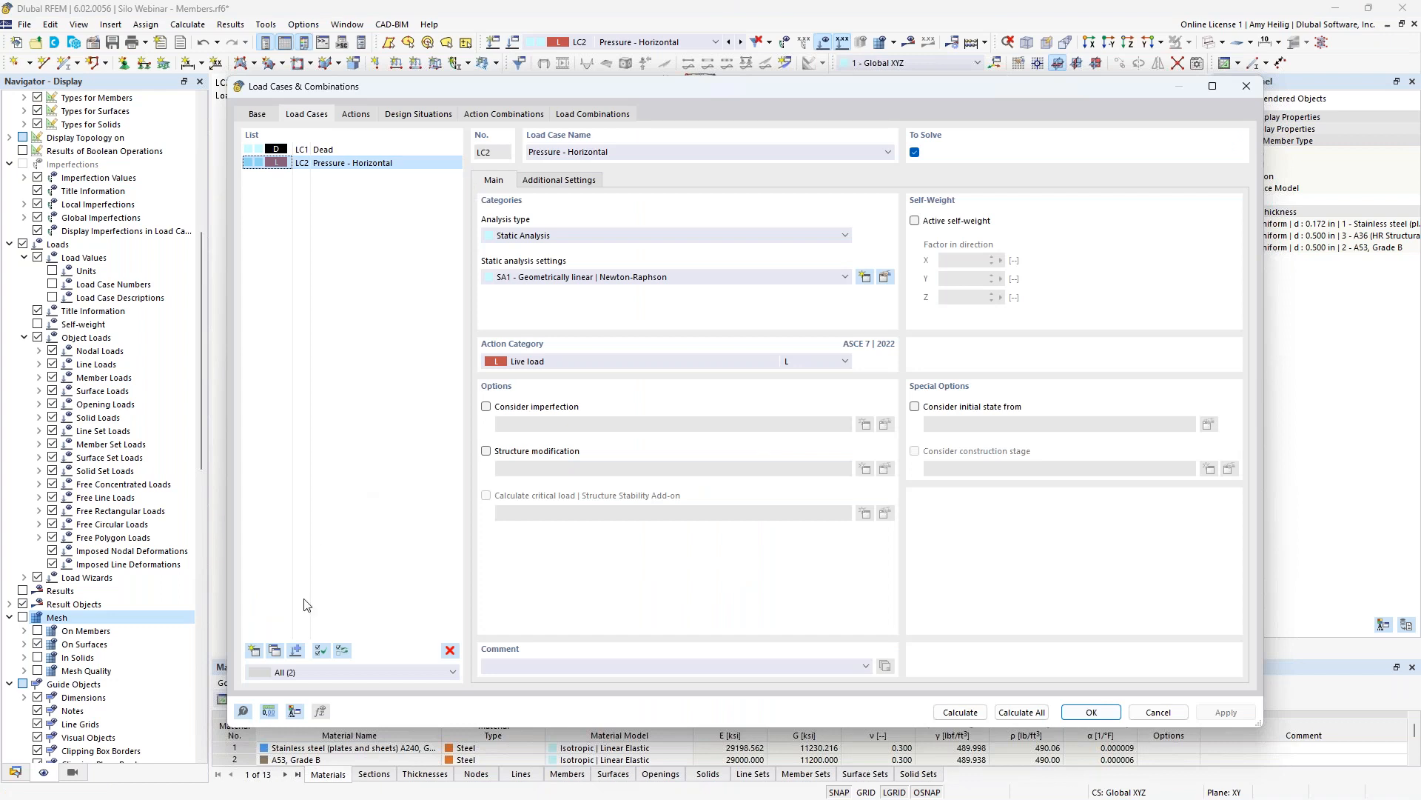
left_click(274, 651)
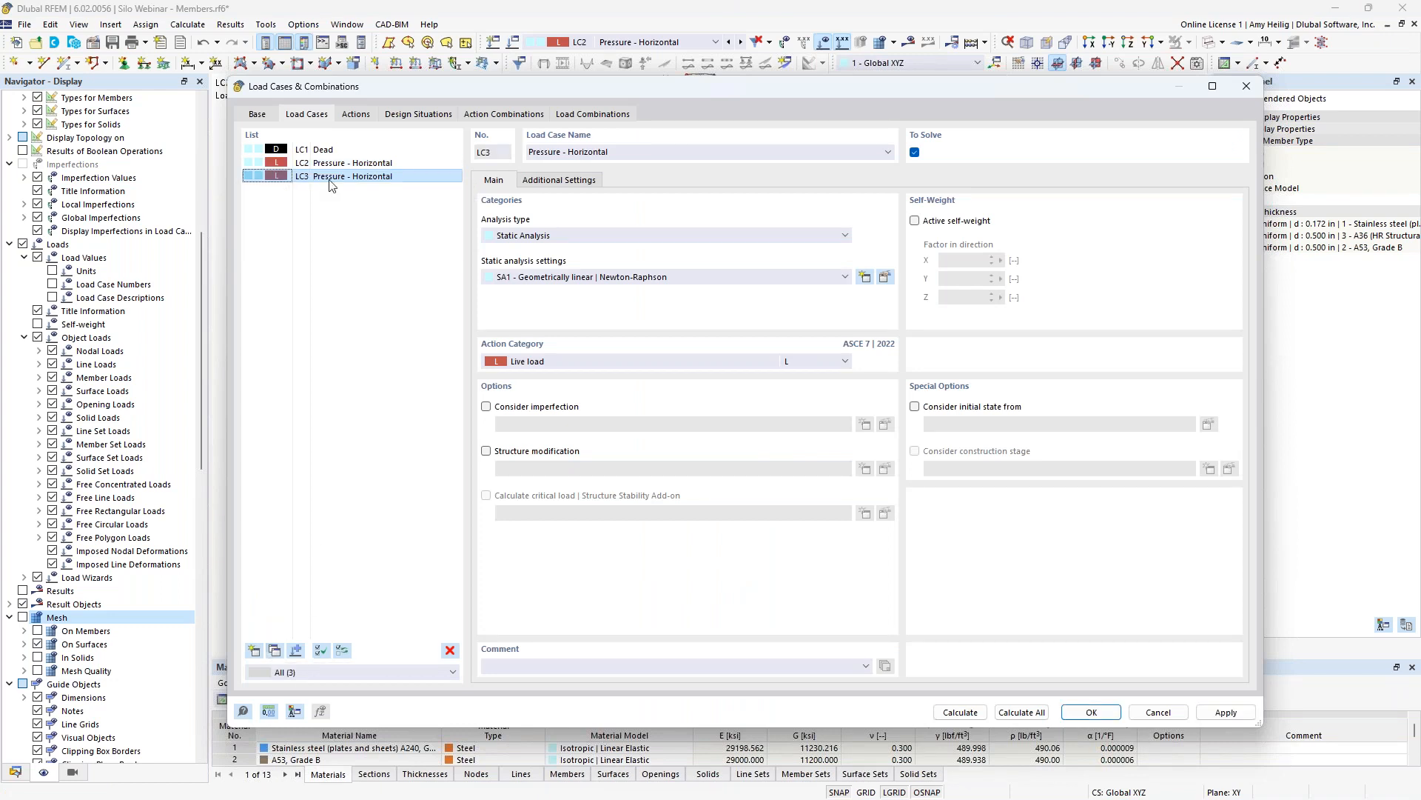
left_click(584, 152)
double_click(585, 153)
type("Vertical")
left_click(415, 166)
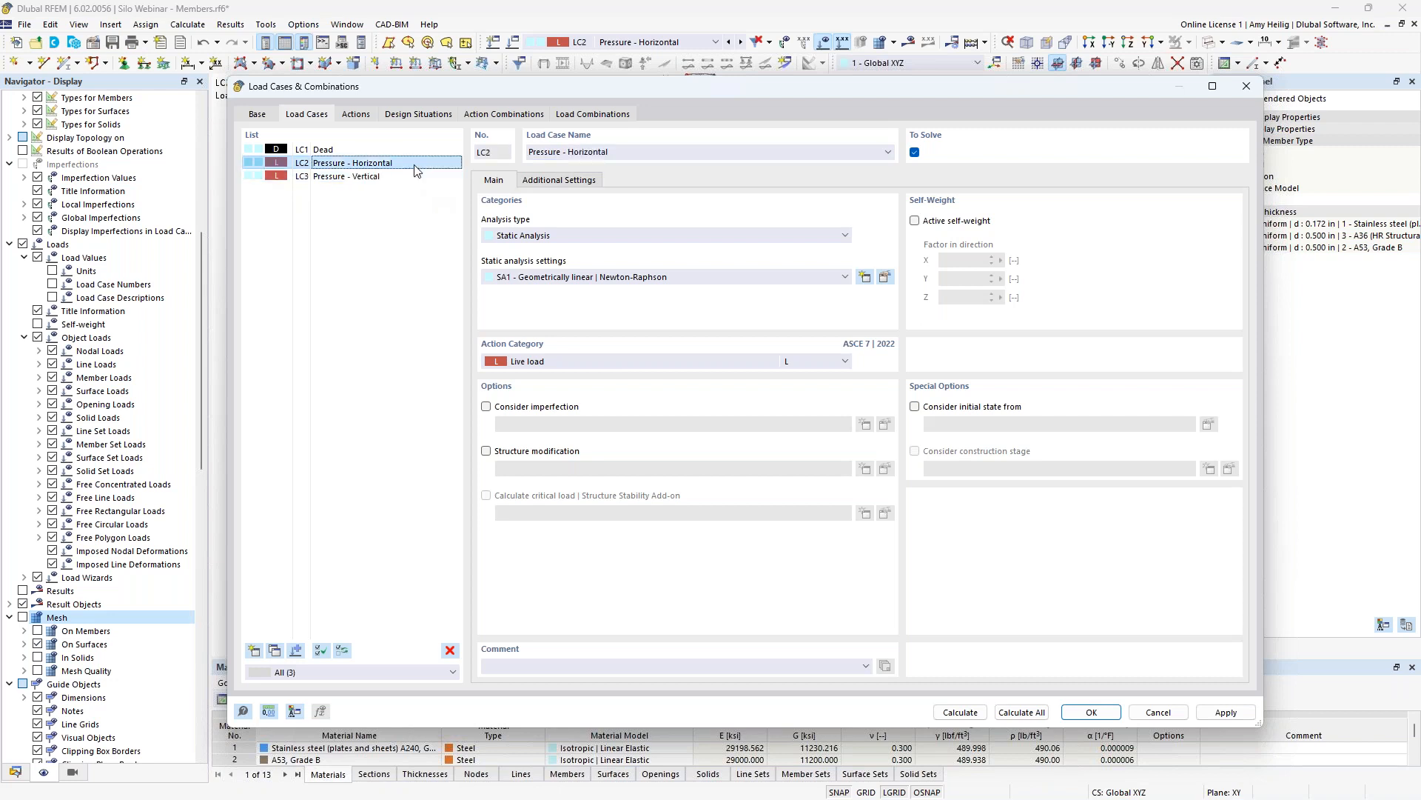
left_click(1088, 711)
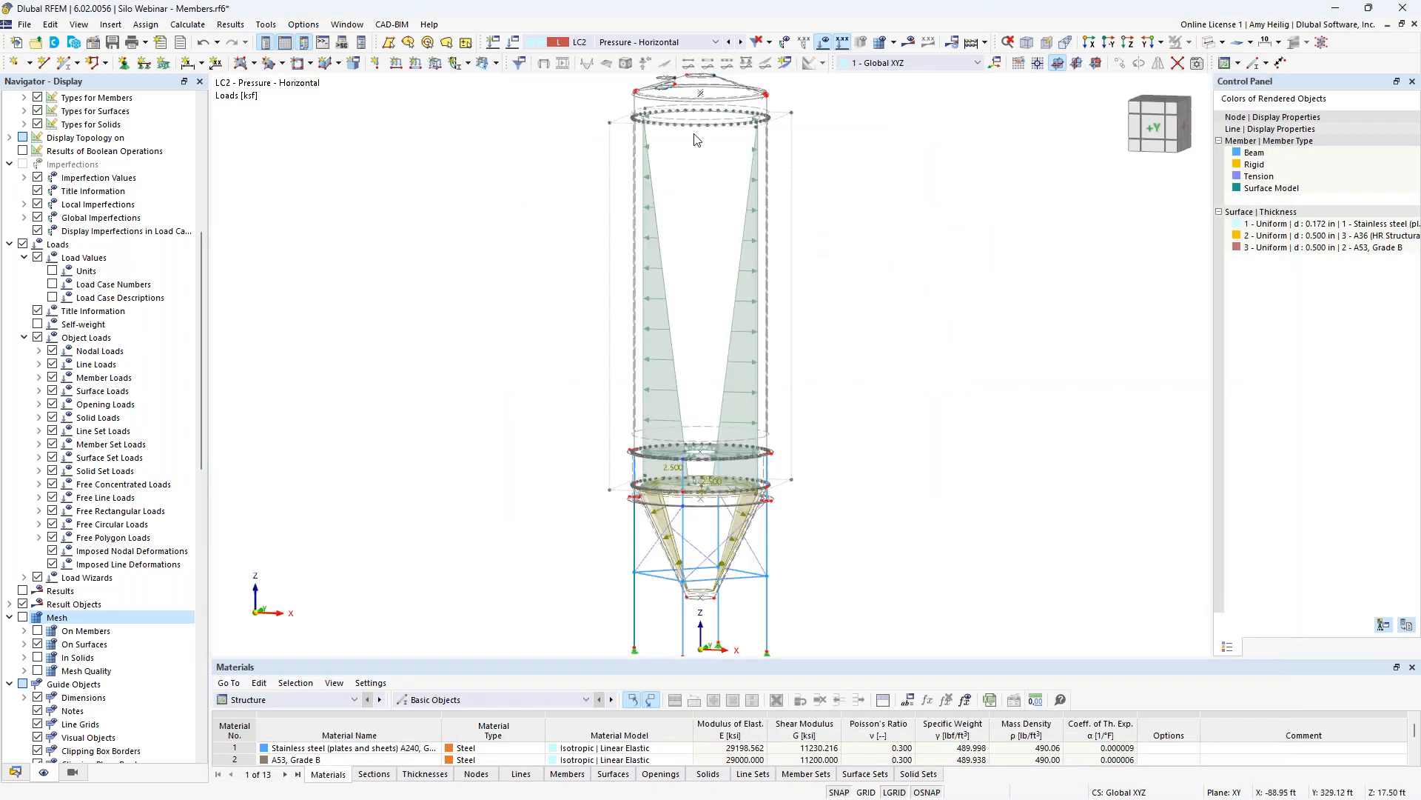
- In load case LC3, set the cylinder's rectangular load to direction local y with a p1 magnitude of 0.1 ksf acting downward along the wall
left_click(678, 45)
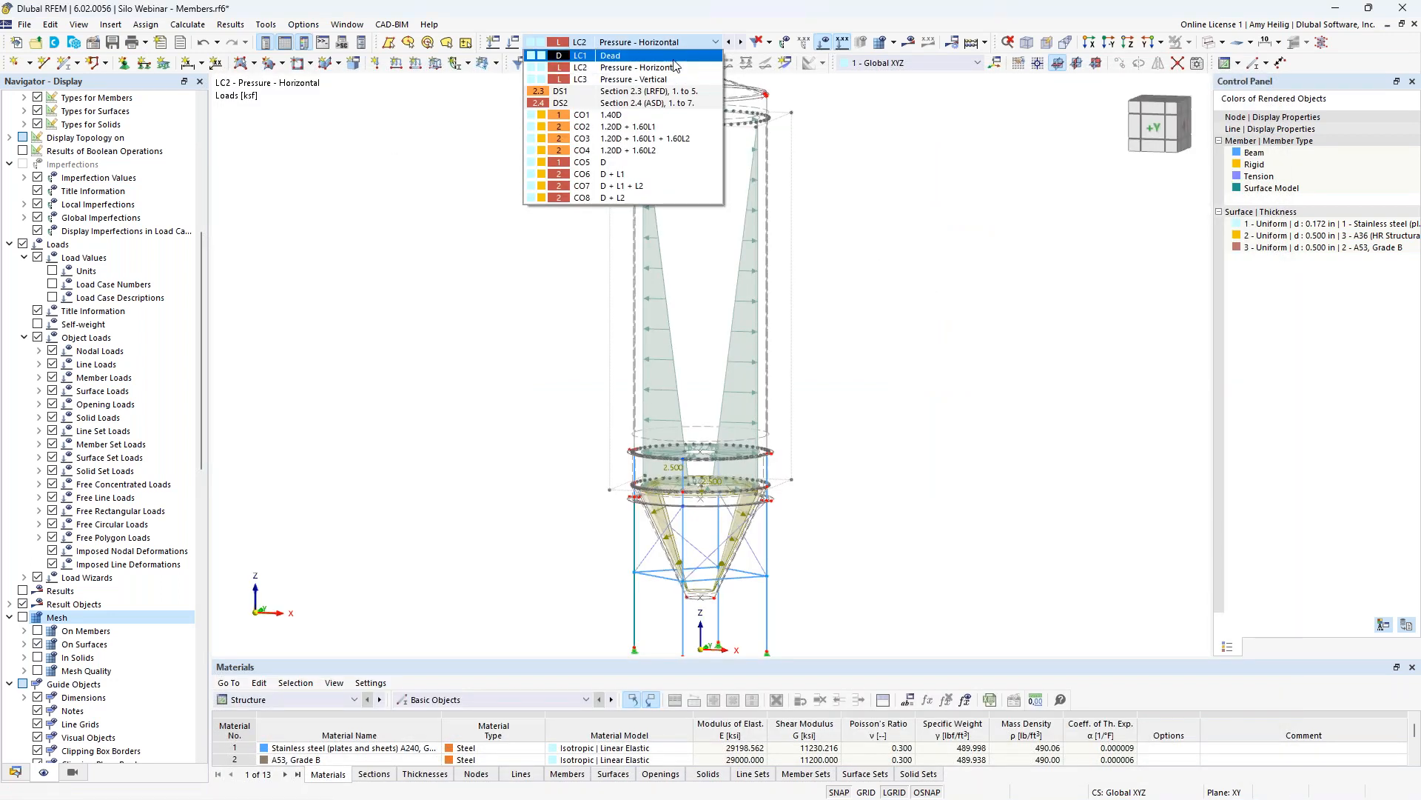
left_click(673, 80)
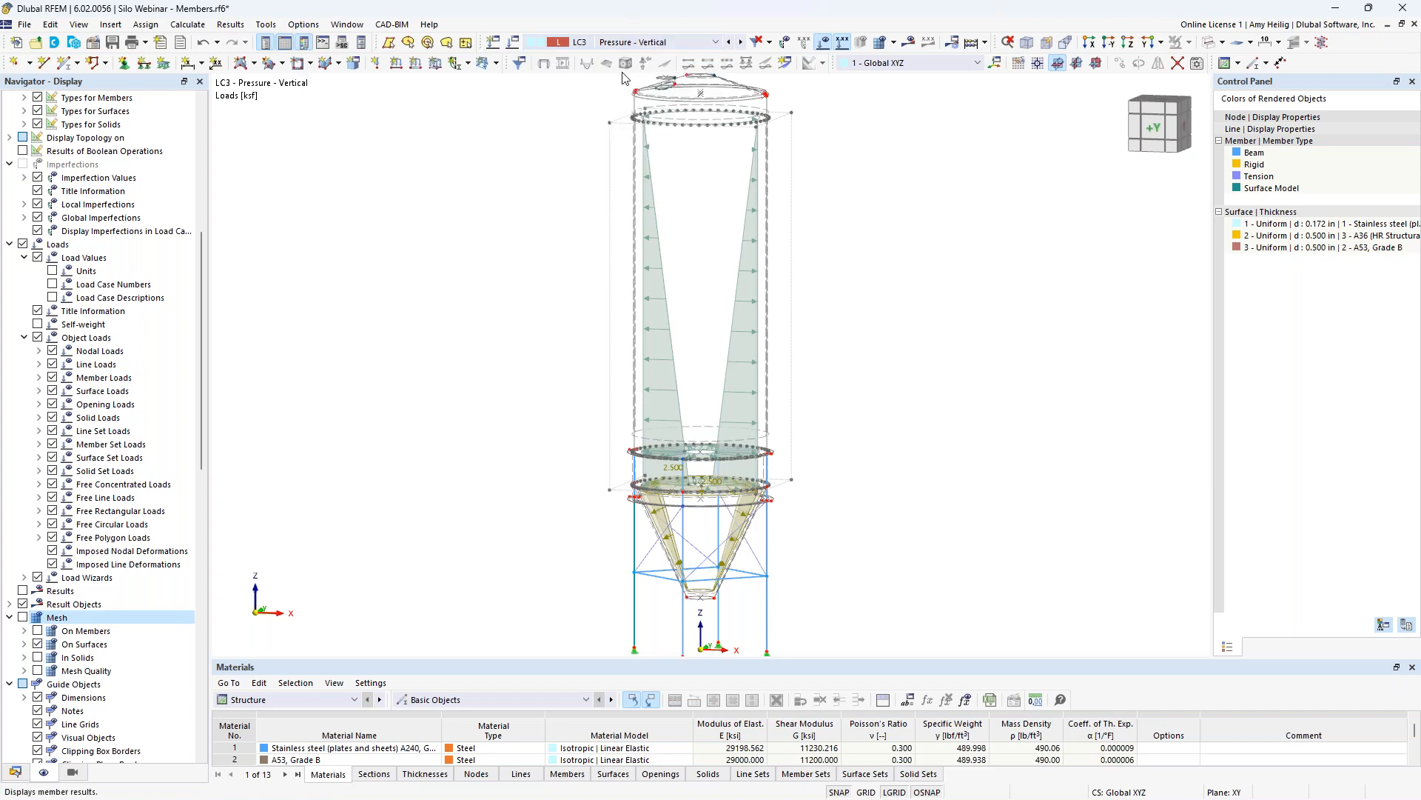
double_click(662, 334)
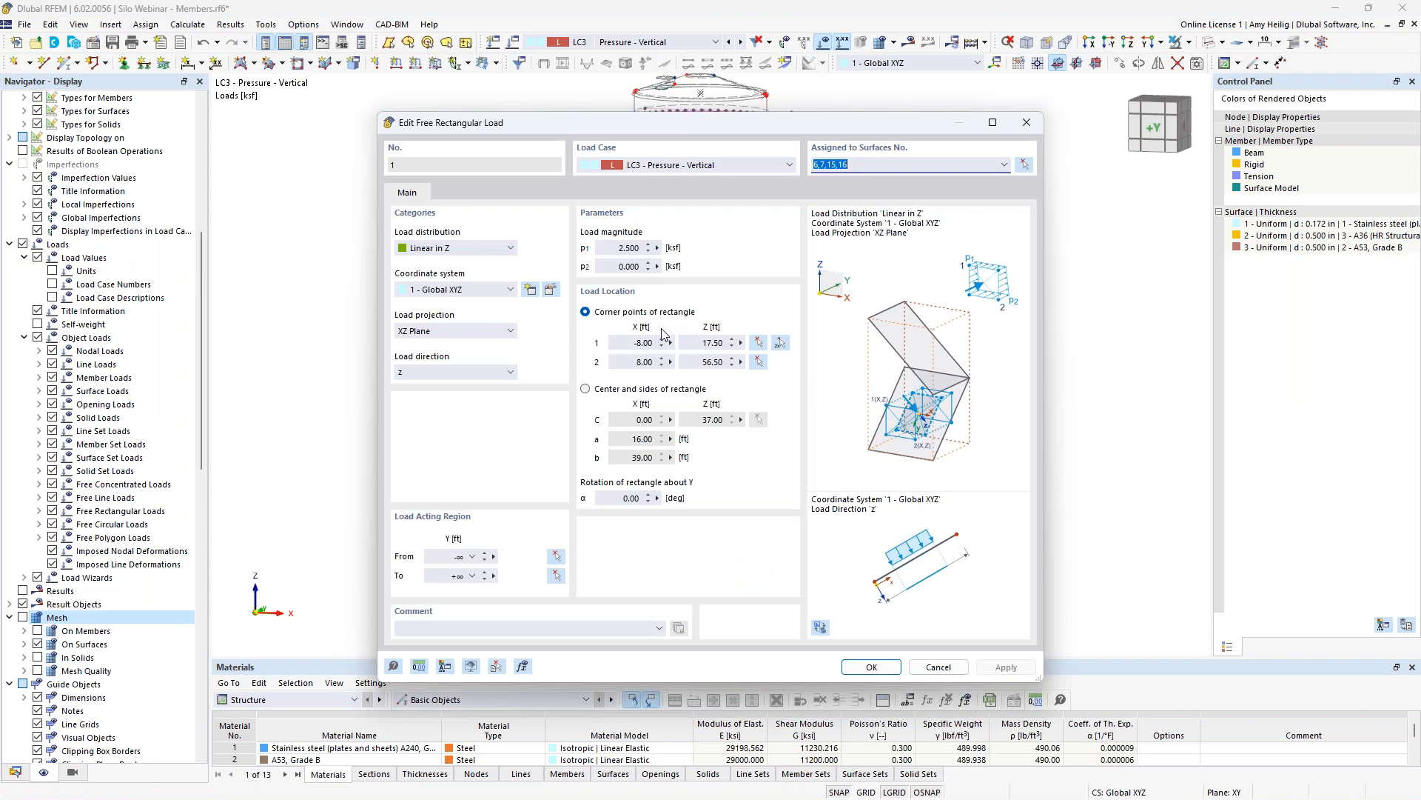
left_click(487, 374)
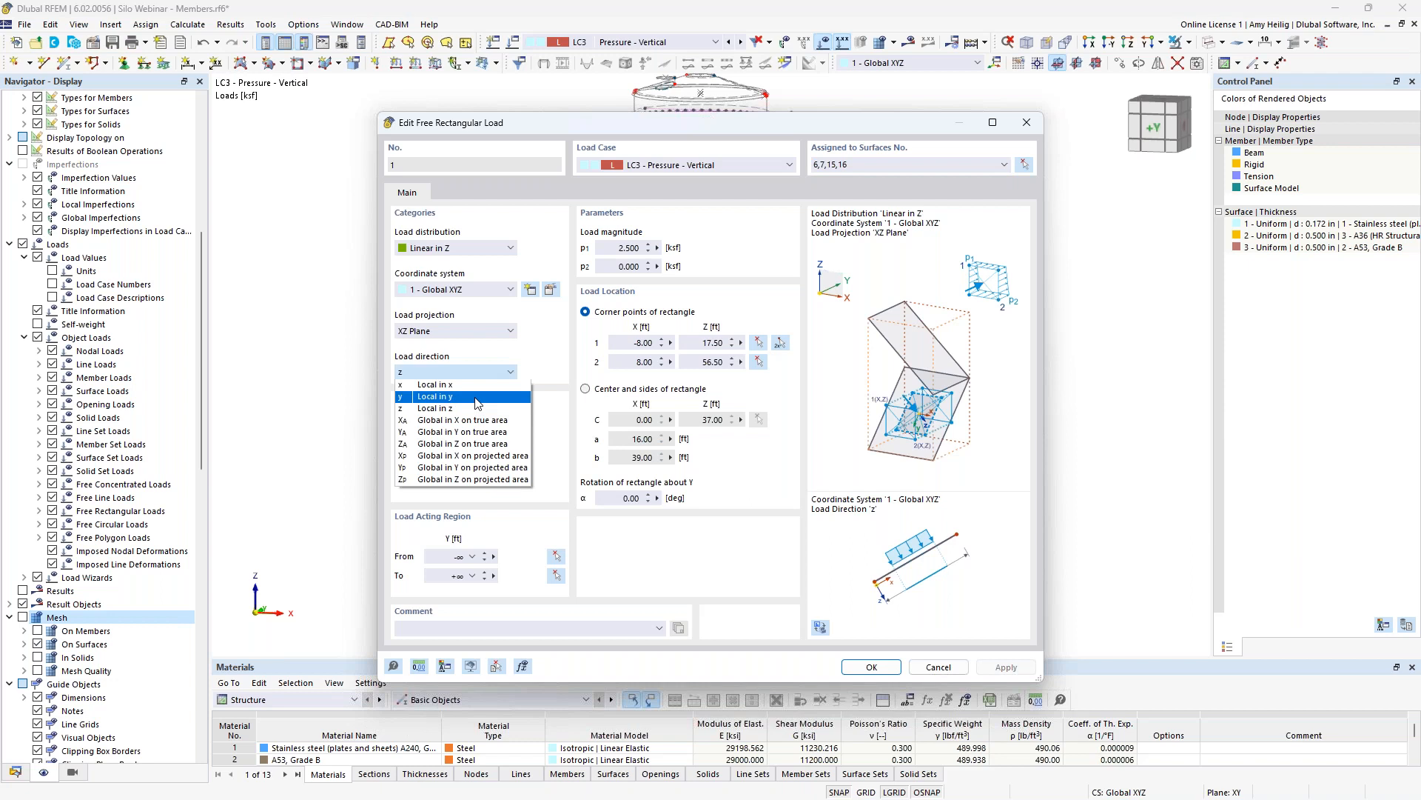
left_click(478, 403)
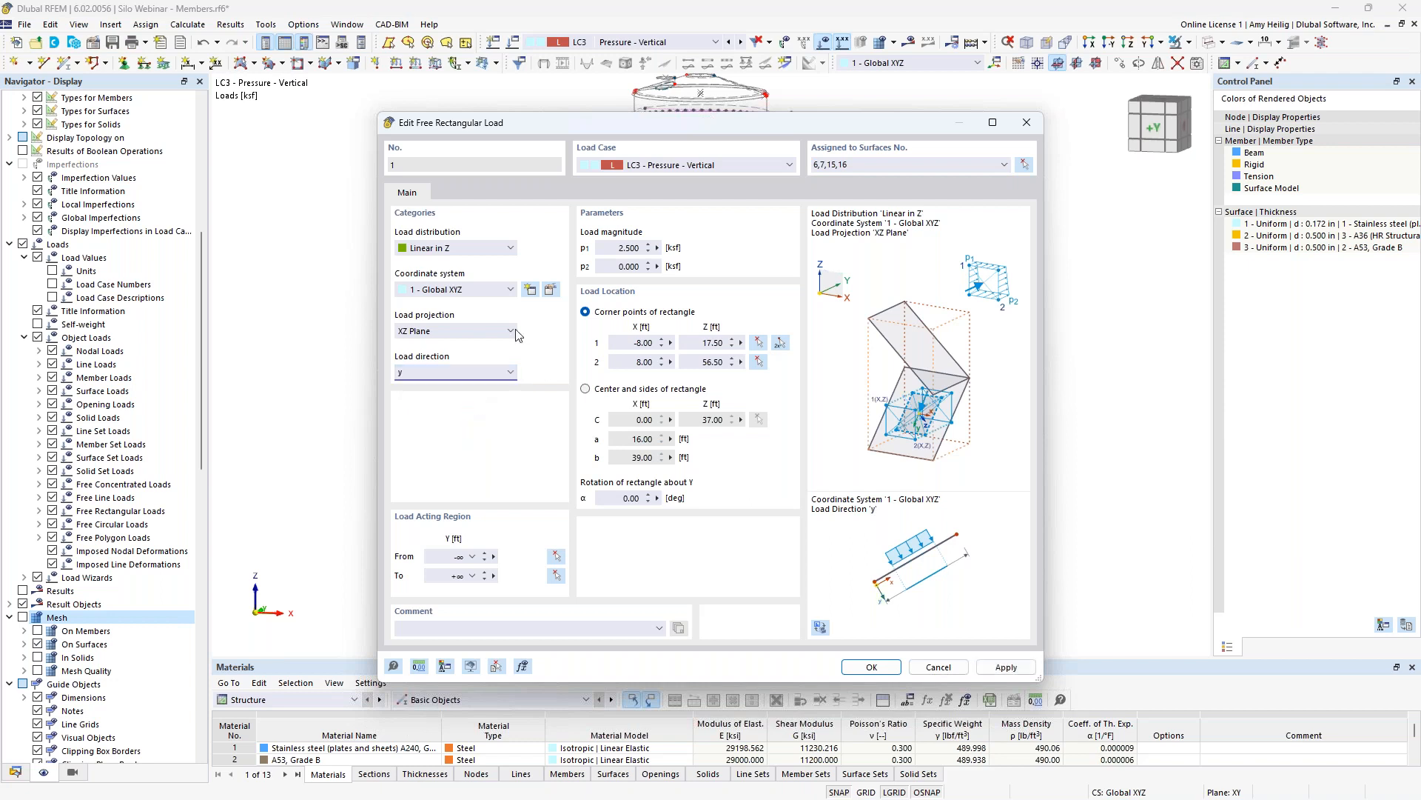
key("Tab")
type("-0")
left_click(866, 663)
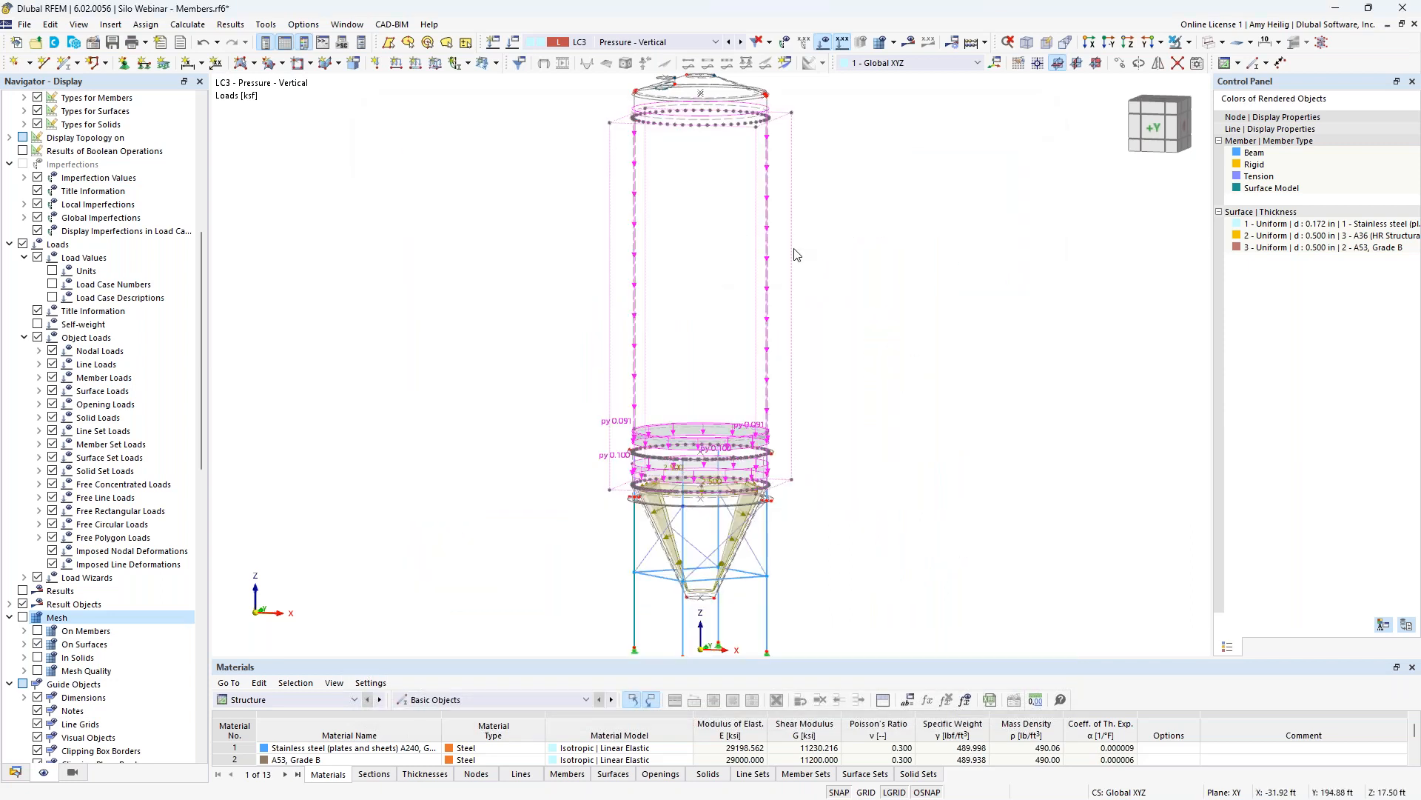
left_click(840, 406)
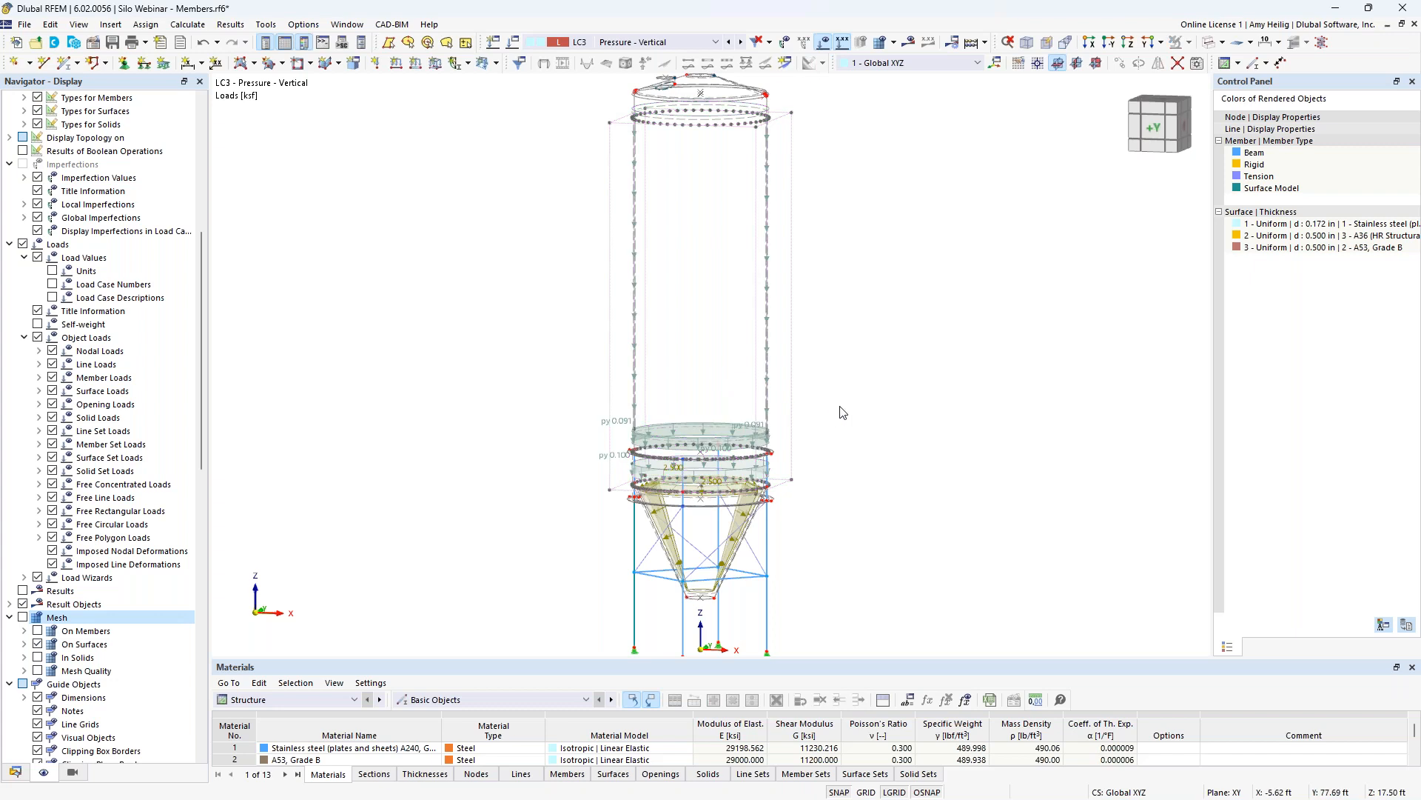
scroll(807, 592, "up", 3)
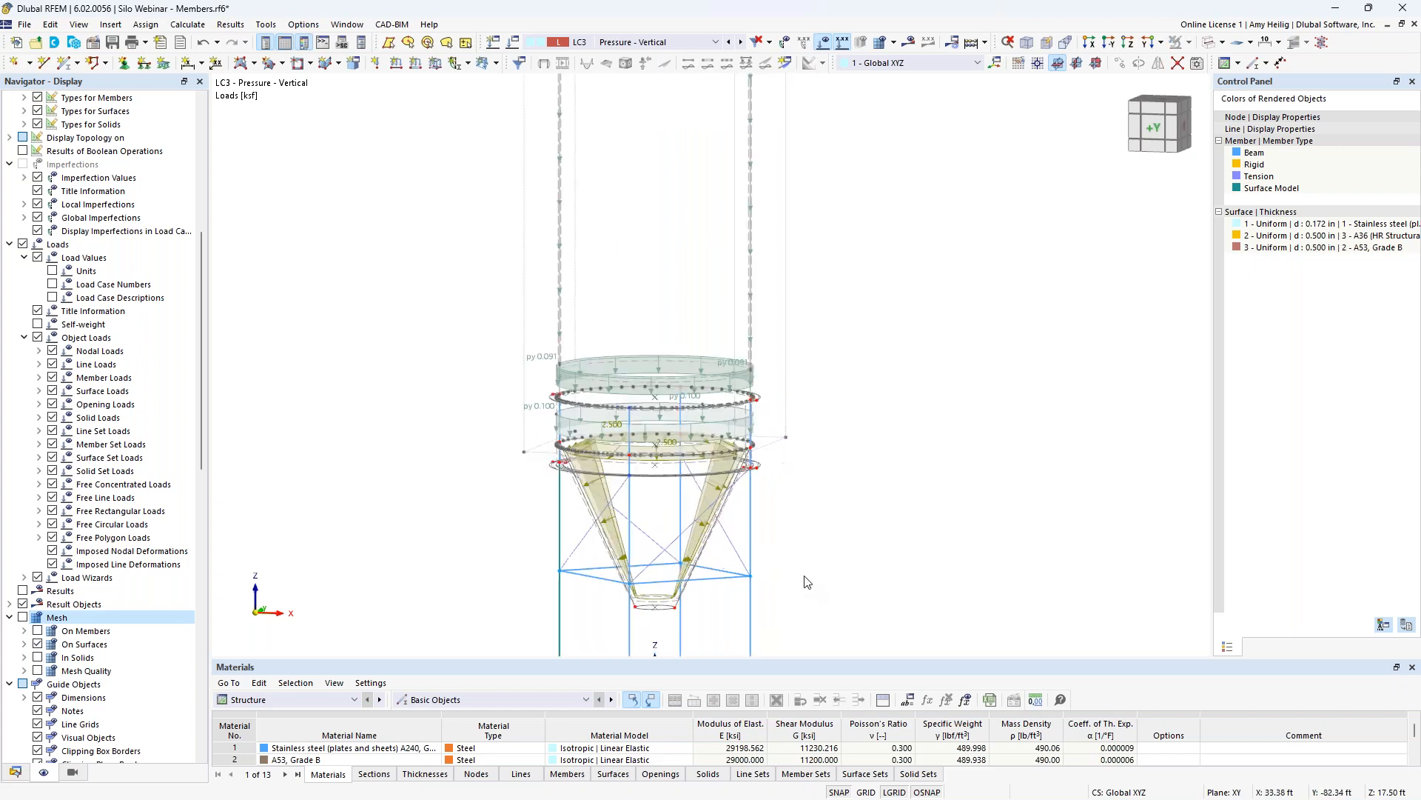
- In load case LC3, set the hopper surface load's direction to local y and its p2 magnitude to -0.1 ksf
middle_click_drag(816, 561, 825, 464)
scroll(824, 465, "up", 1)
left_click_drag(852, 450, 492, 421)
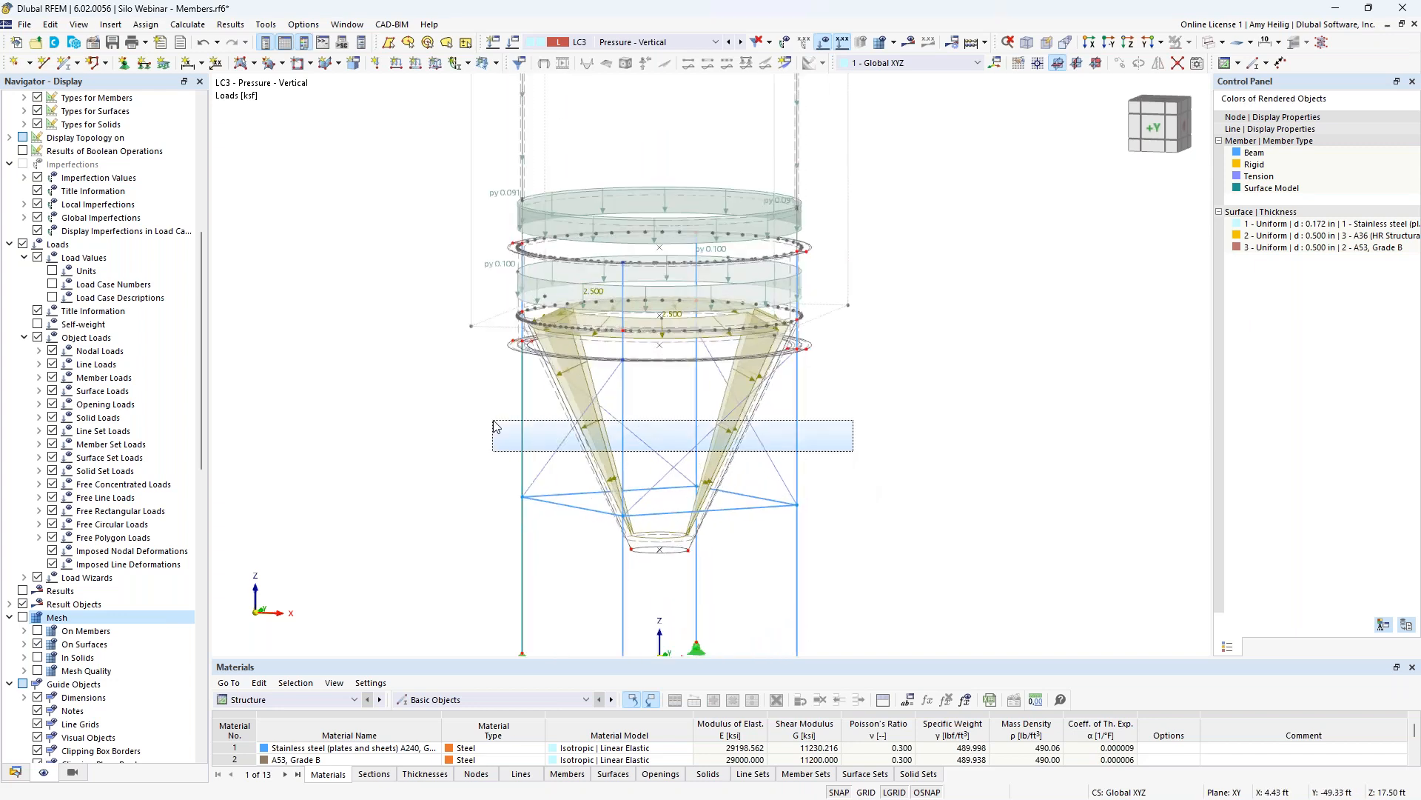
double_click(598, 428)
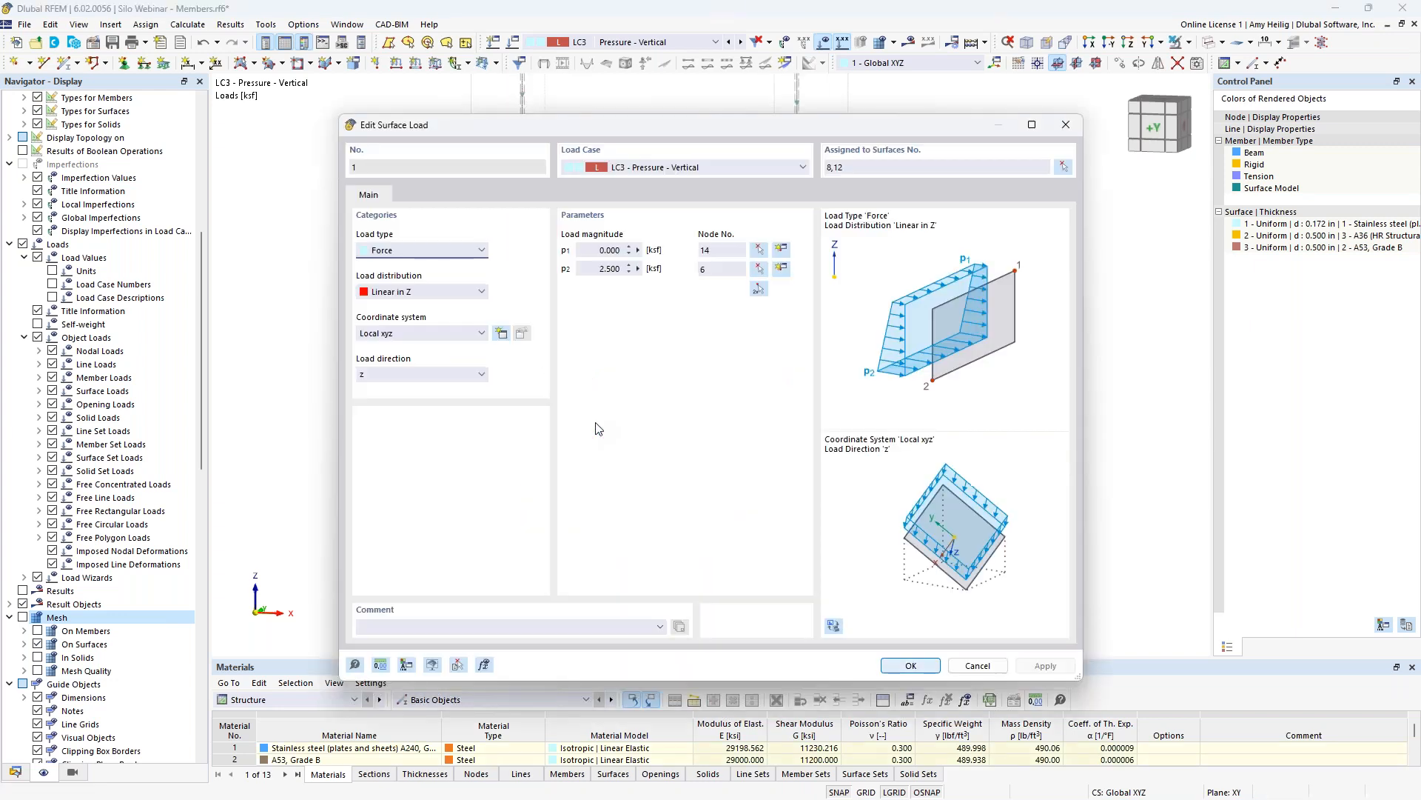
left_click(433, 376)
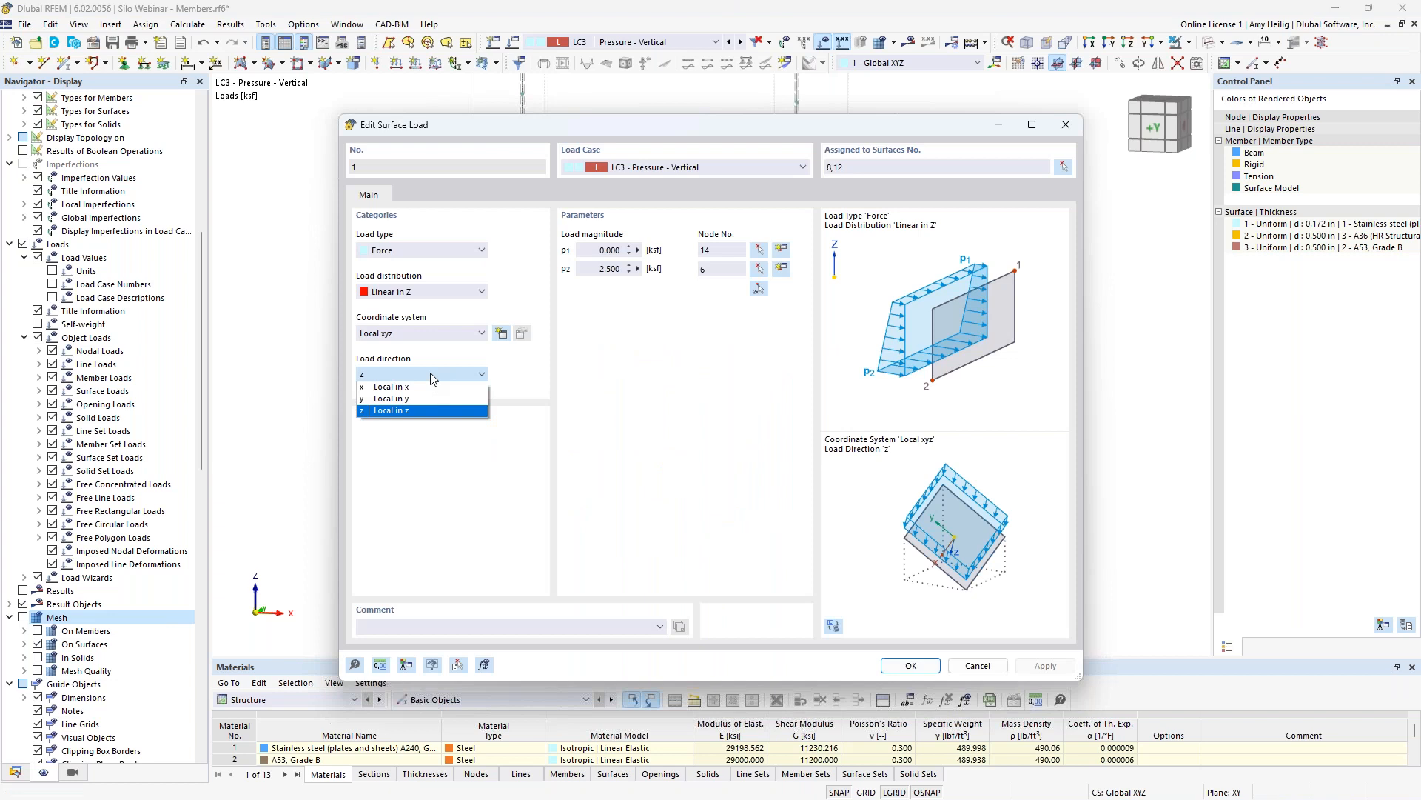
left_click(433, 400)
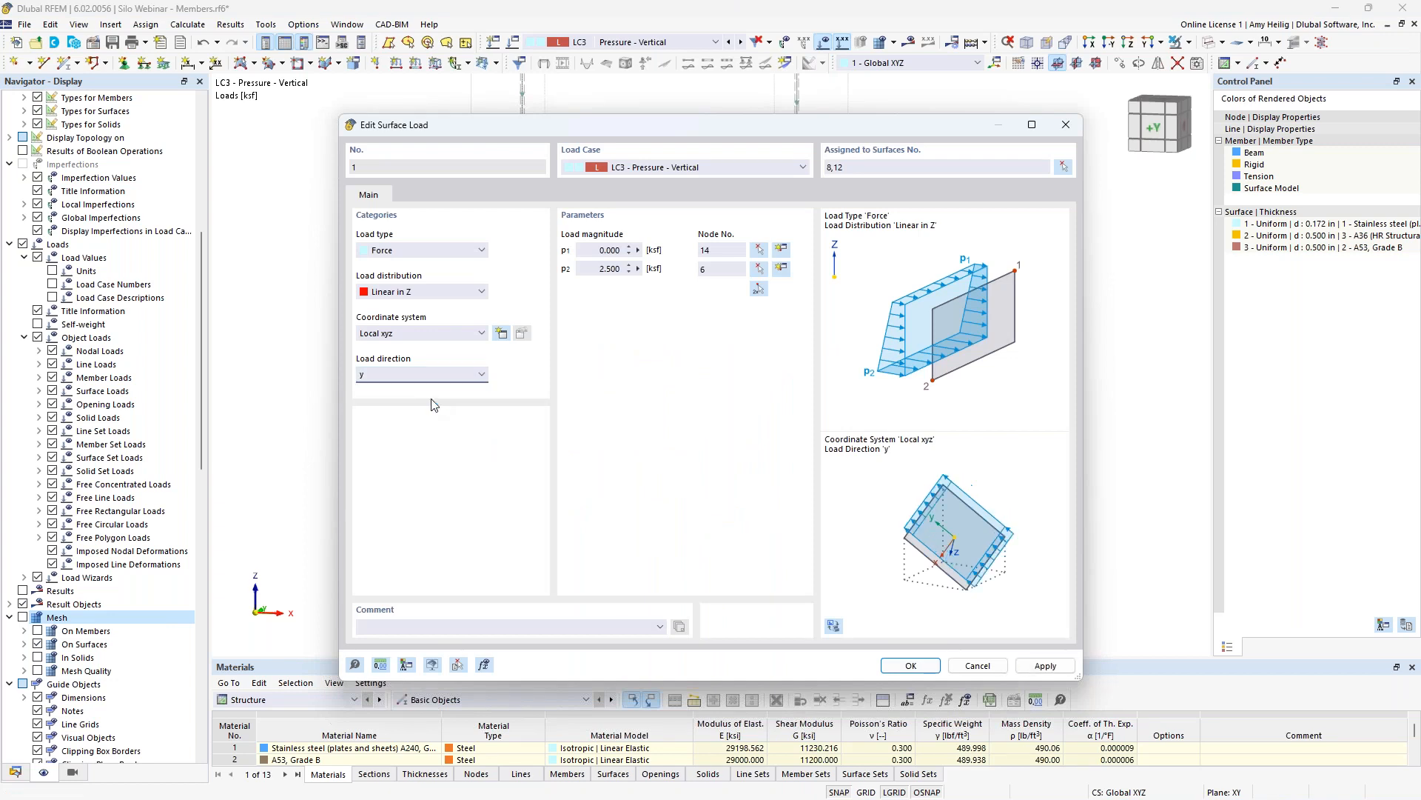
double_click(598, 266)
key("BackSpace")
type("-0.1")
left_click(911, 665)
left_click(916, 455)
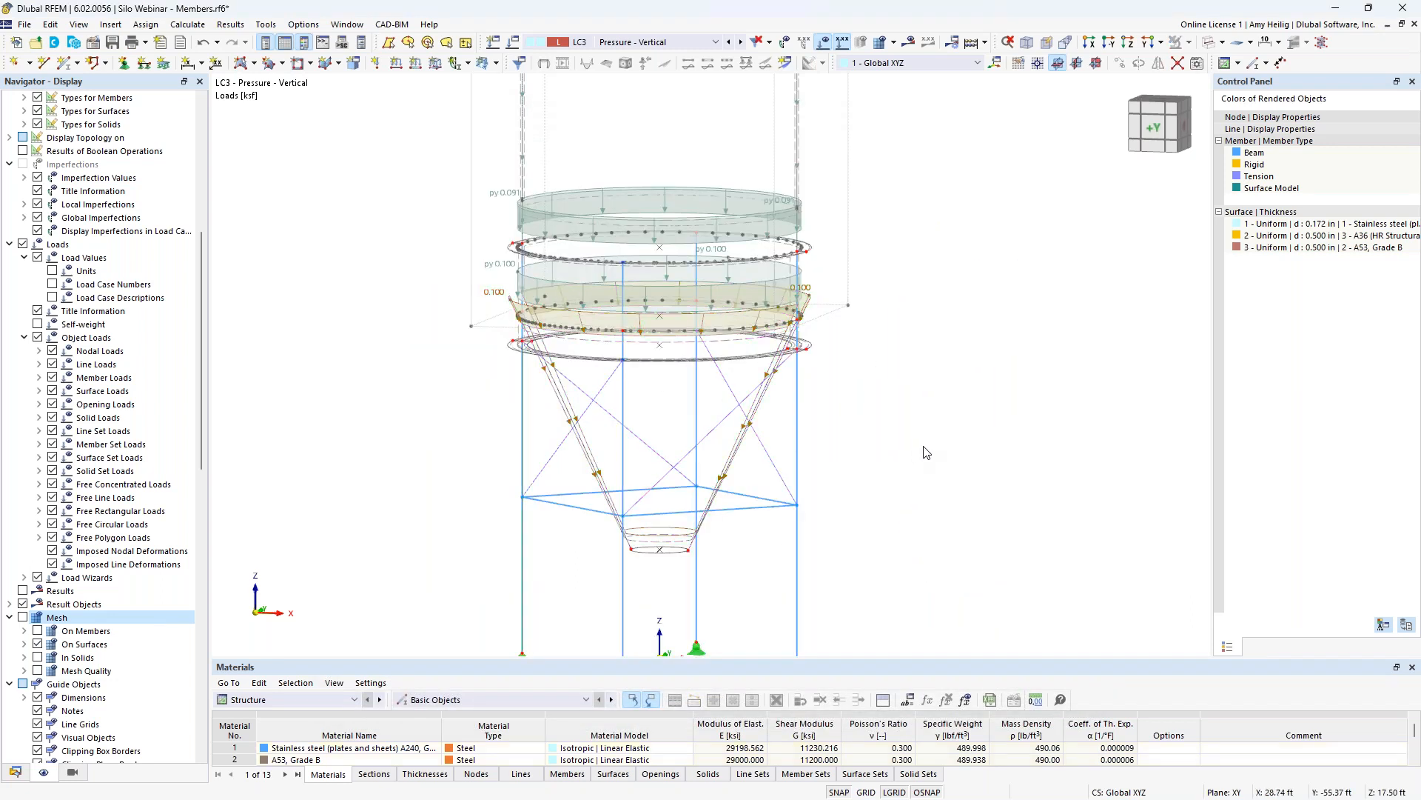
scroll(910, 429, "down", 2)
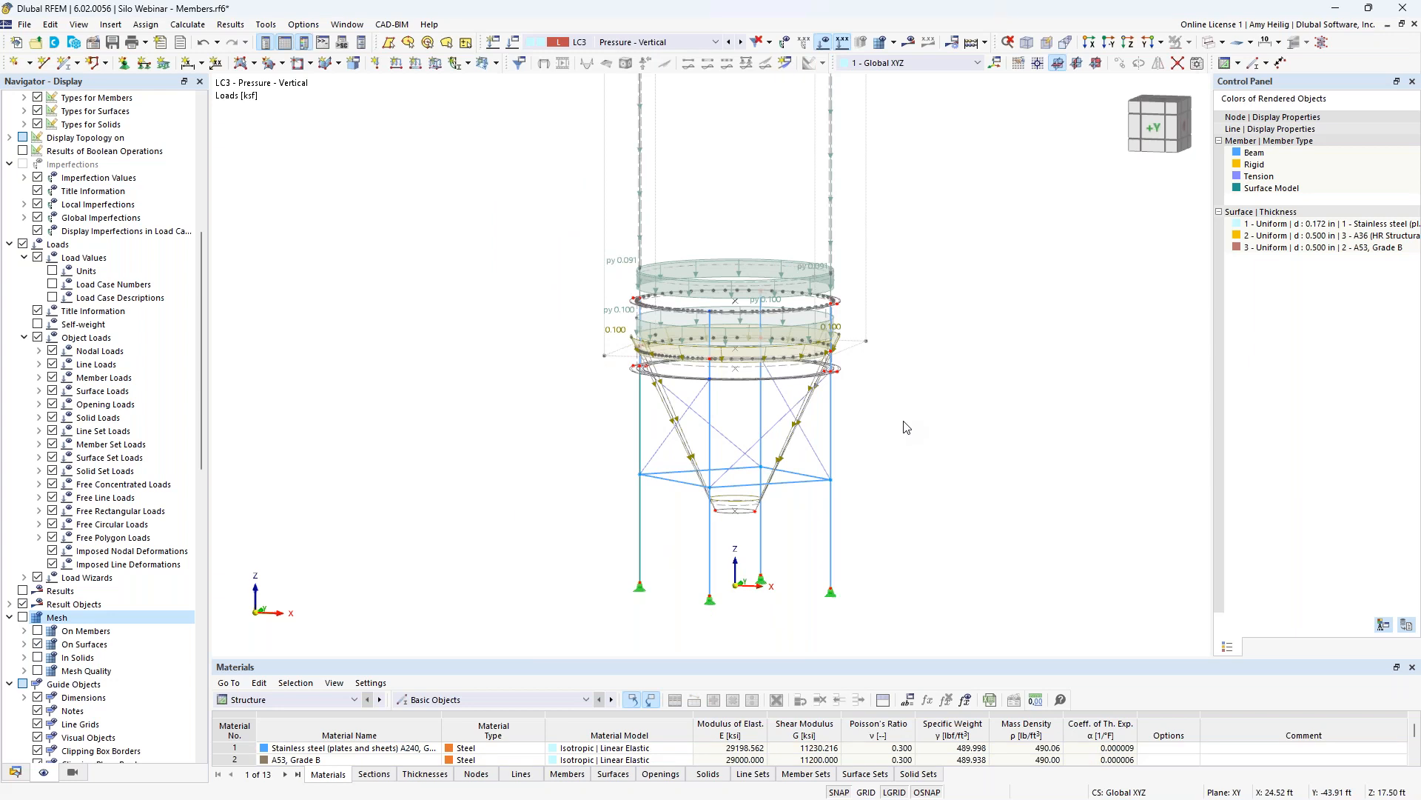
scroll(905, 427, "down", 3)
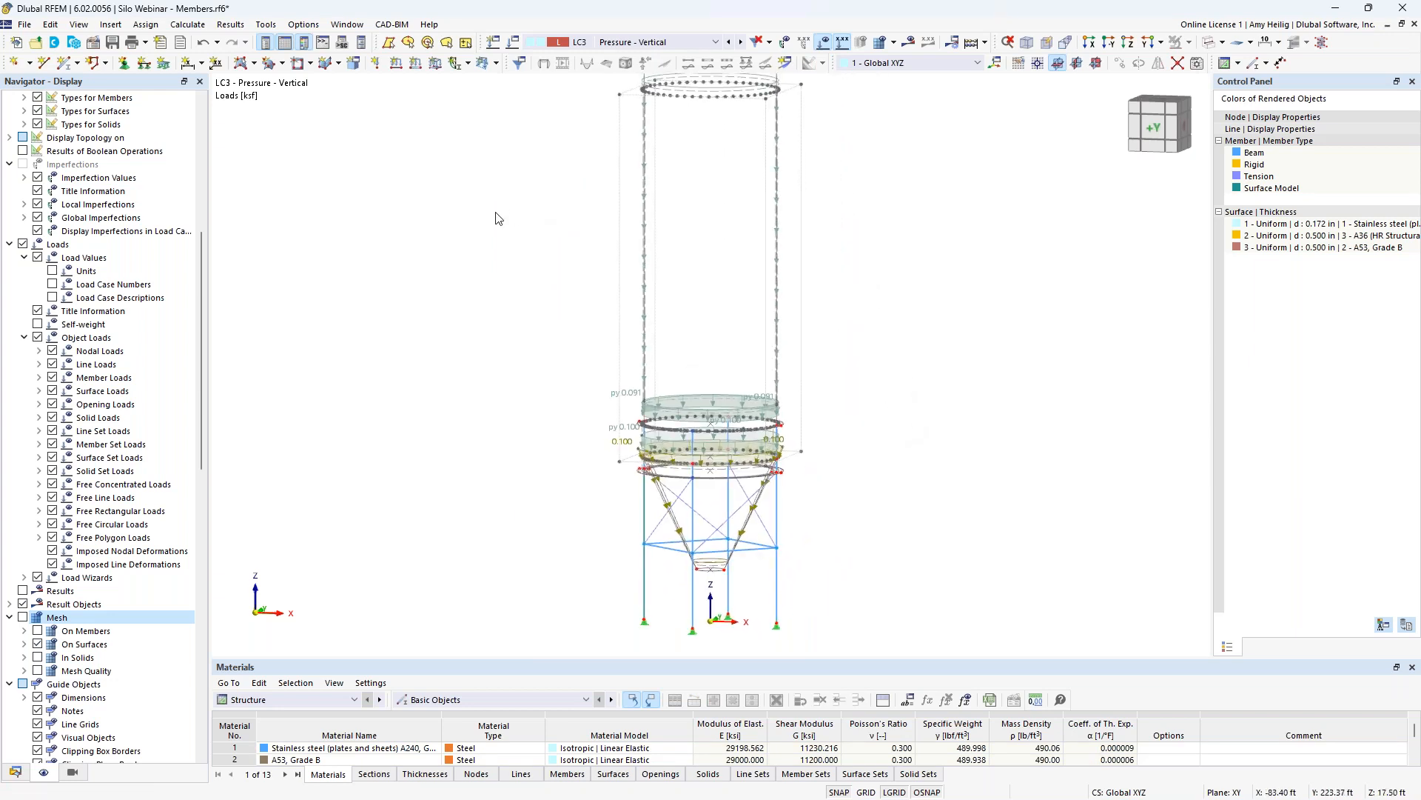
- Create load case LC4 named Wind with the action category Wind load
left_click(513, 42)
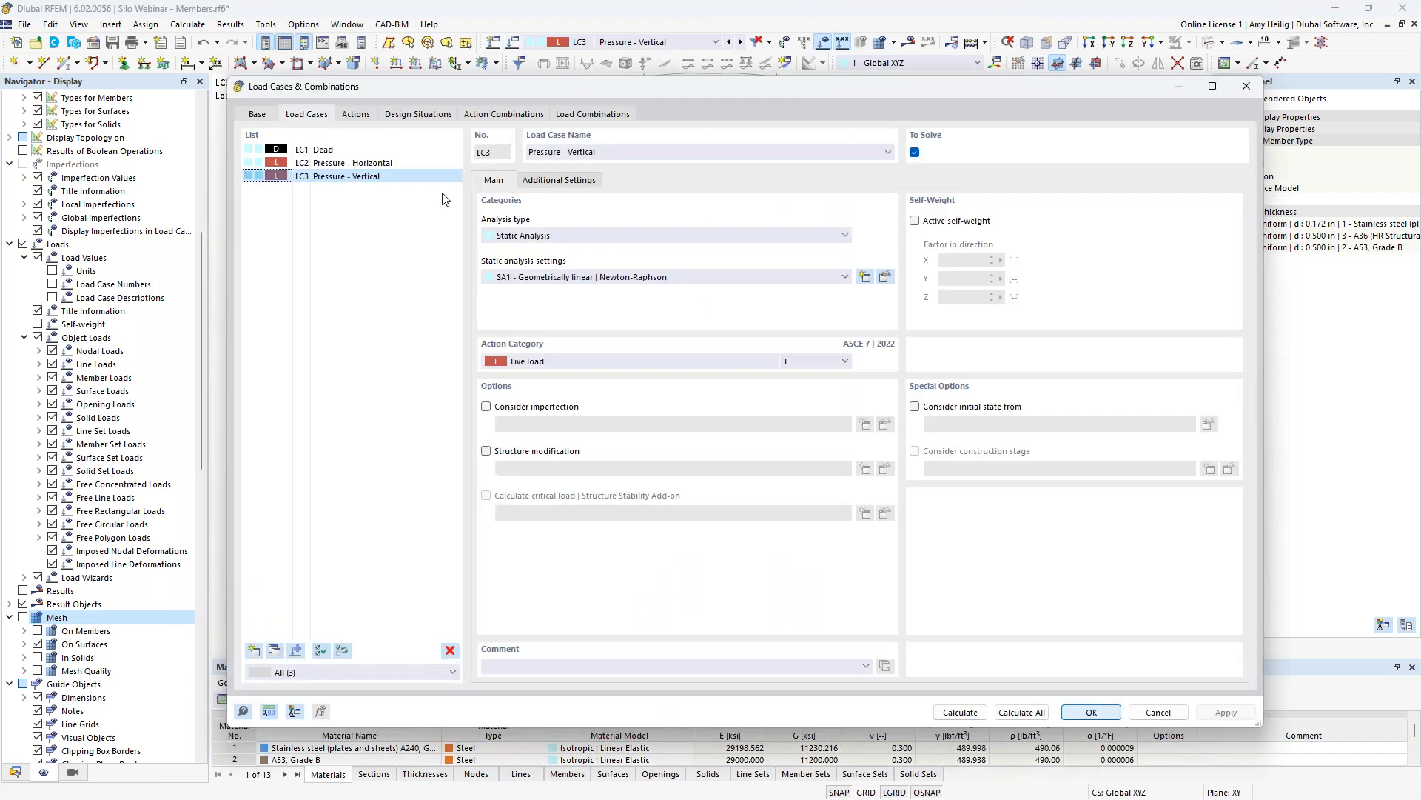
left_click(254, 651)
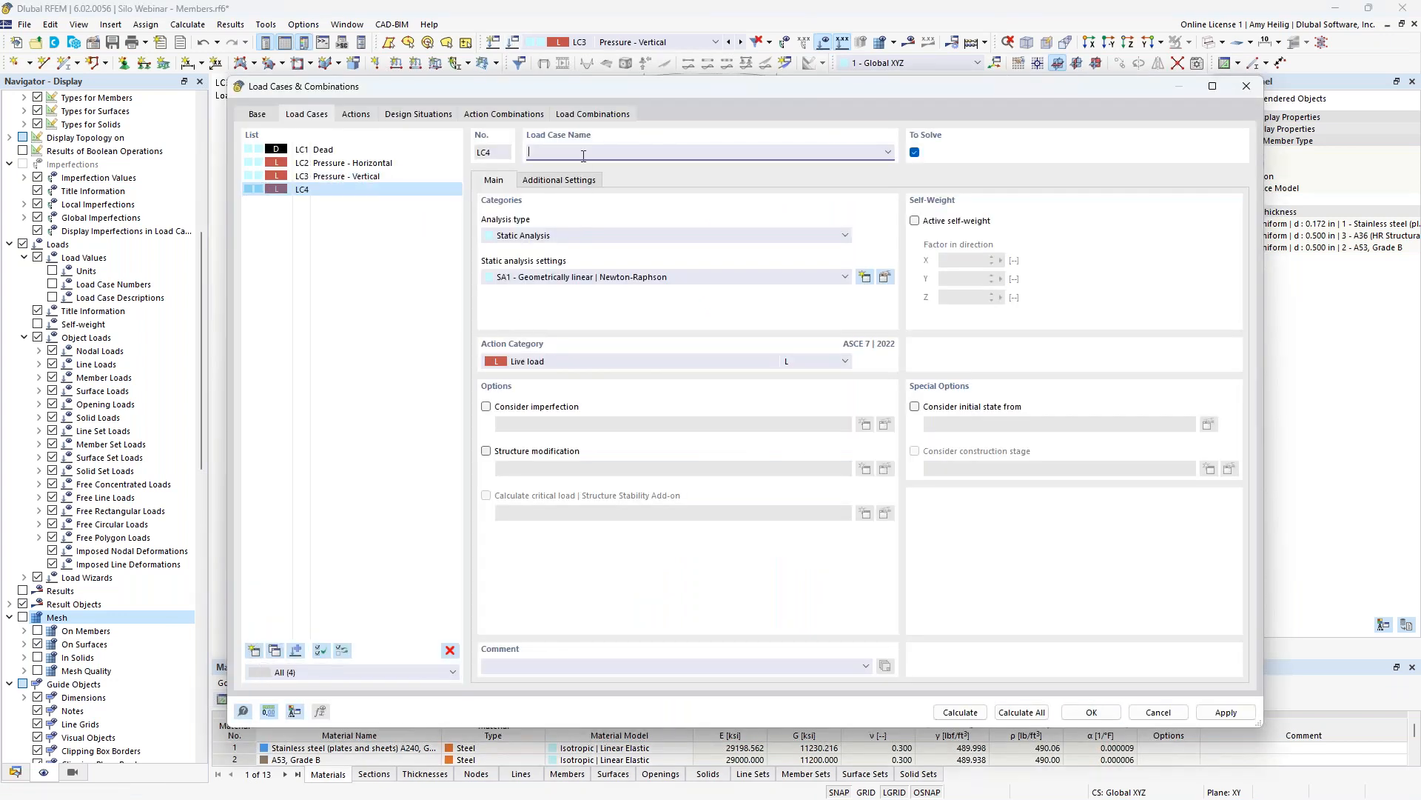
type("Wind")
left_click(548, 362)
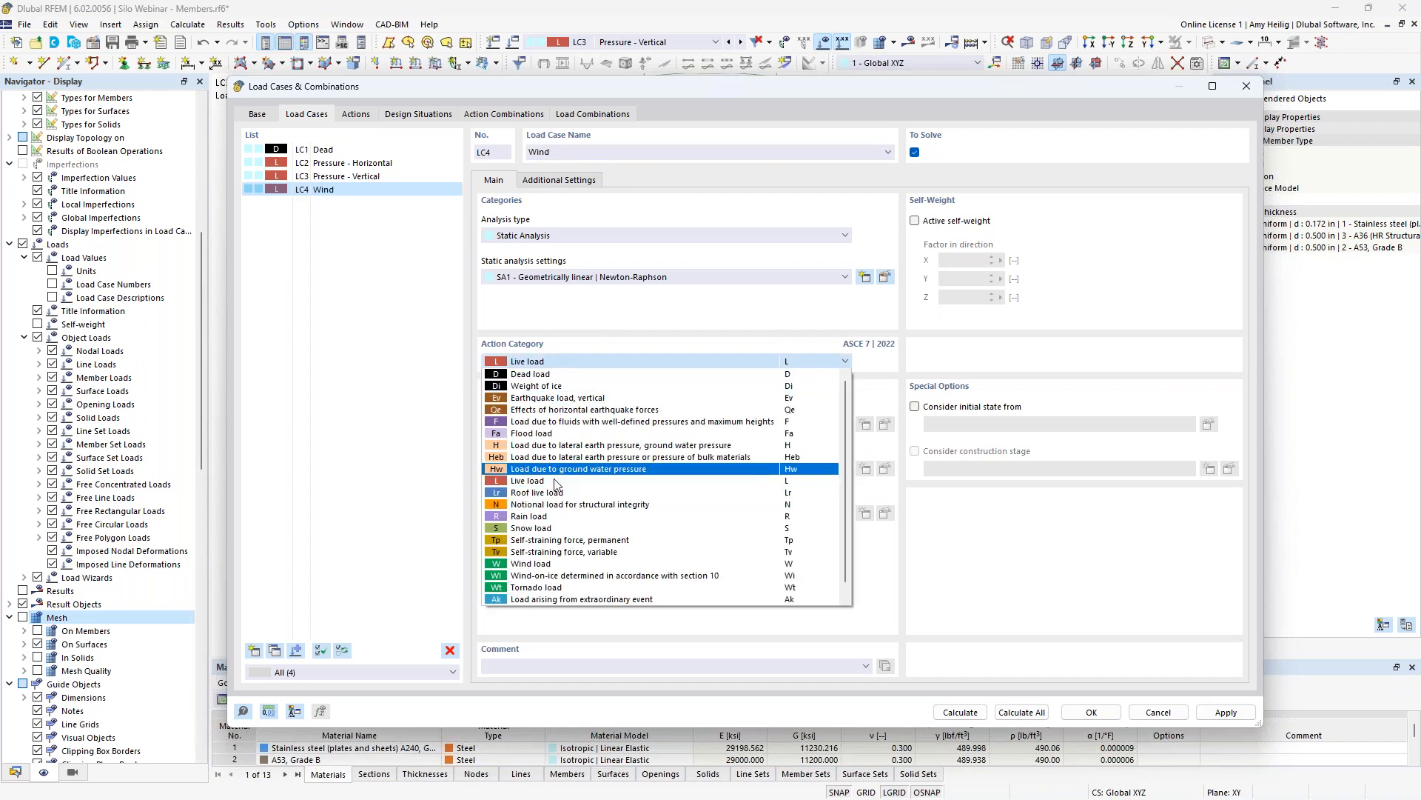
left_click(539, 565)
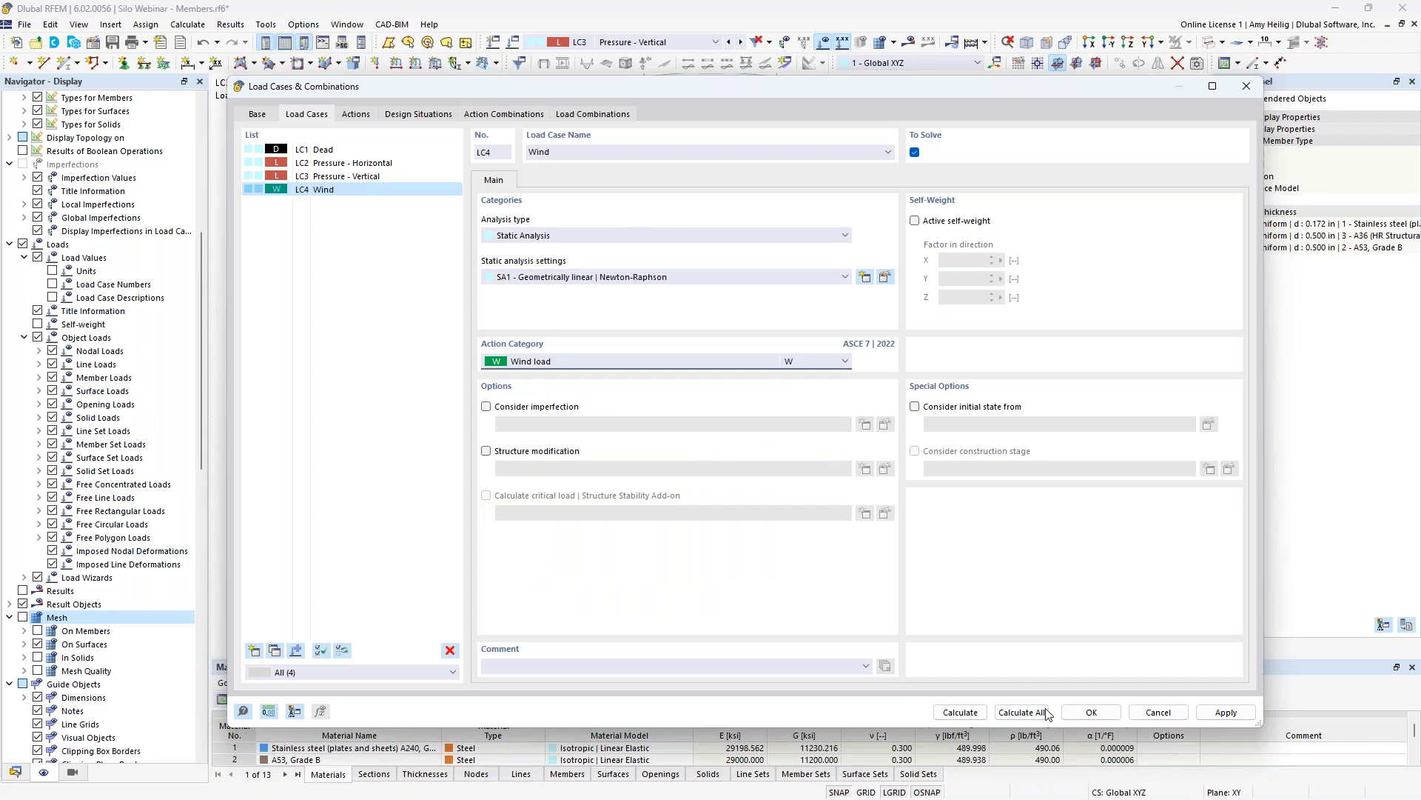
left_click(1091, 711)
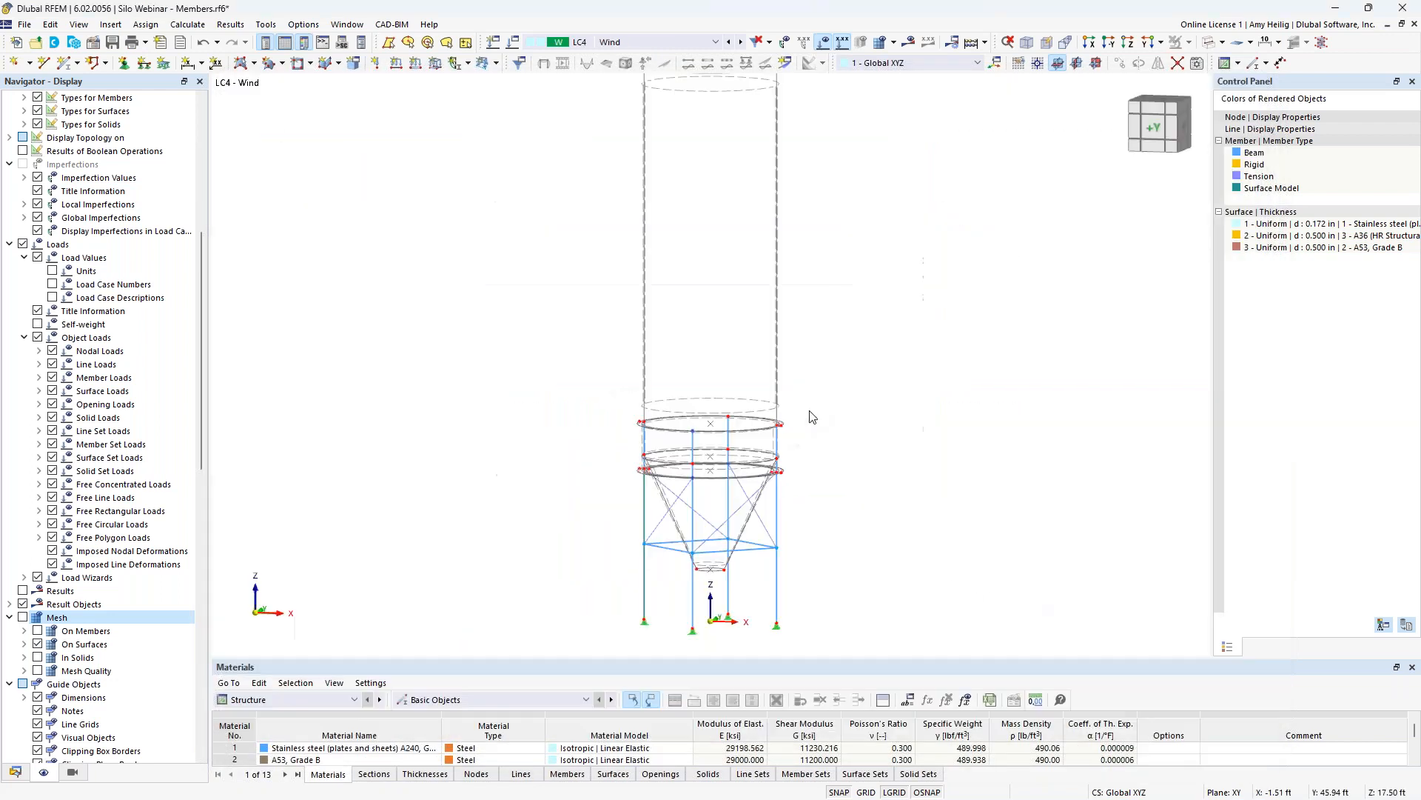
- Switch to the ASCE 7-22 PDF in Acrobat Reader and examine the external pressure coefficients for circular silo walls
key("super+Tab")
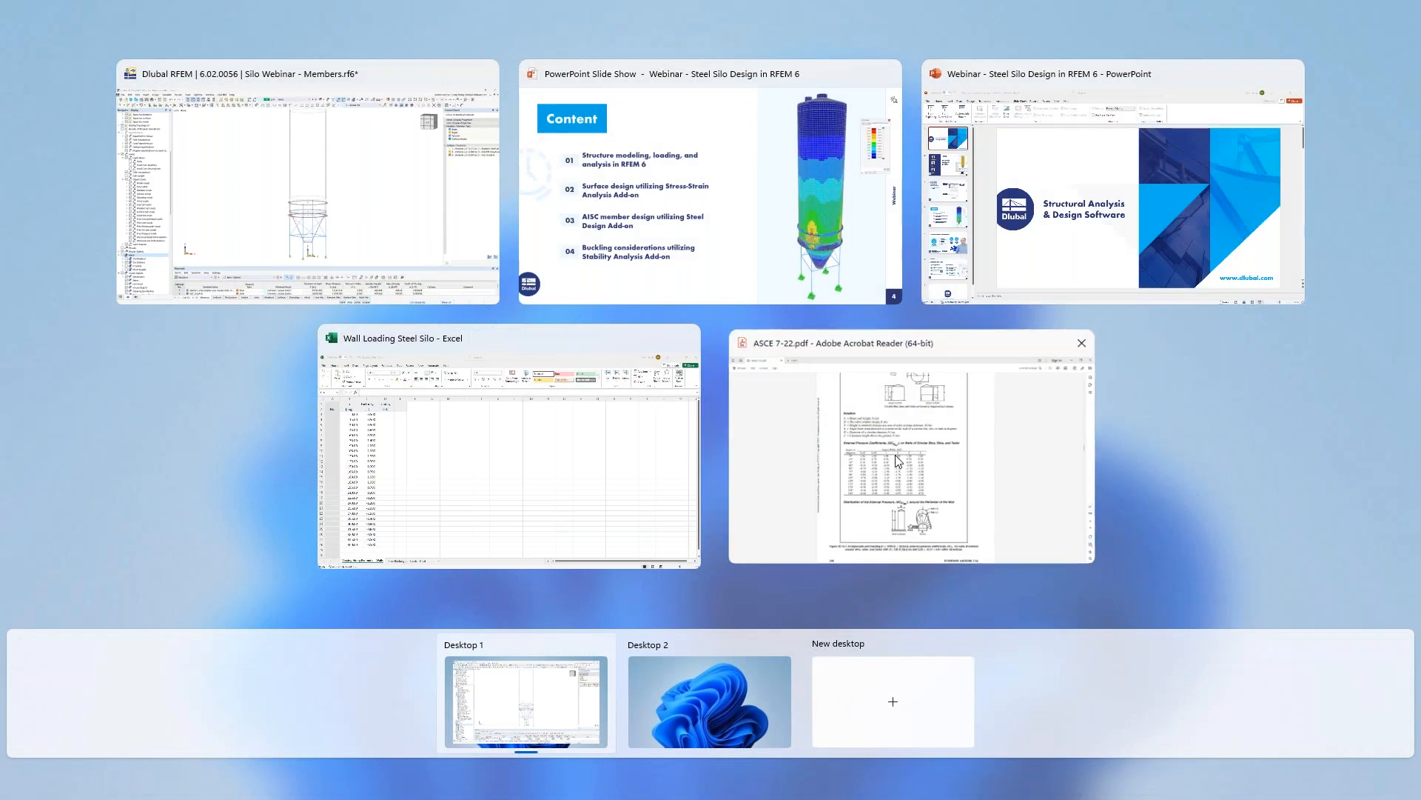
left_click(895, 455)
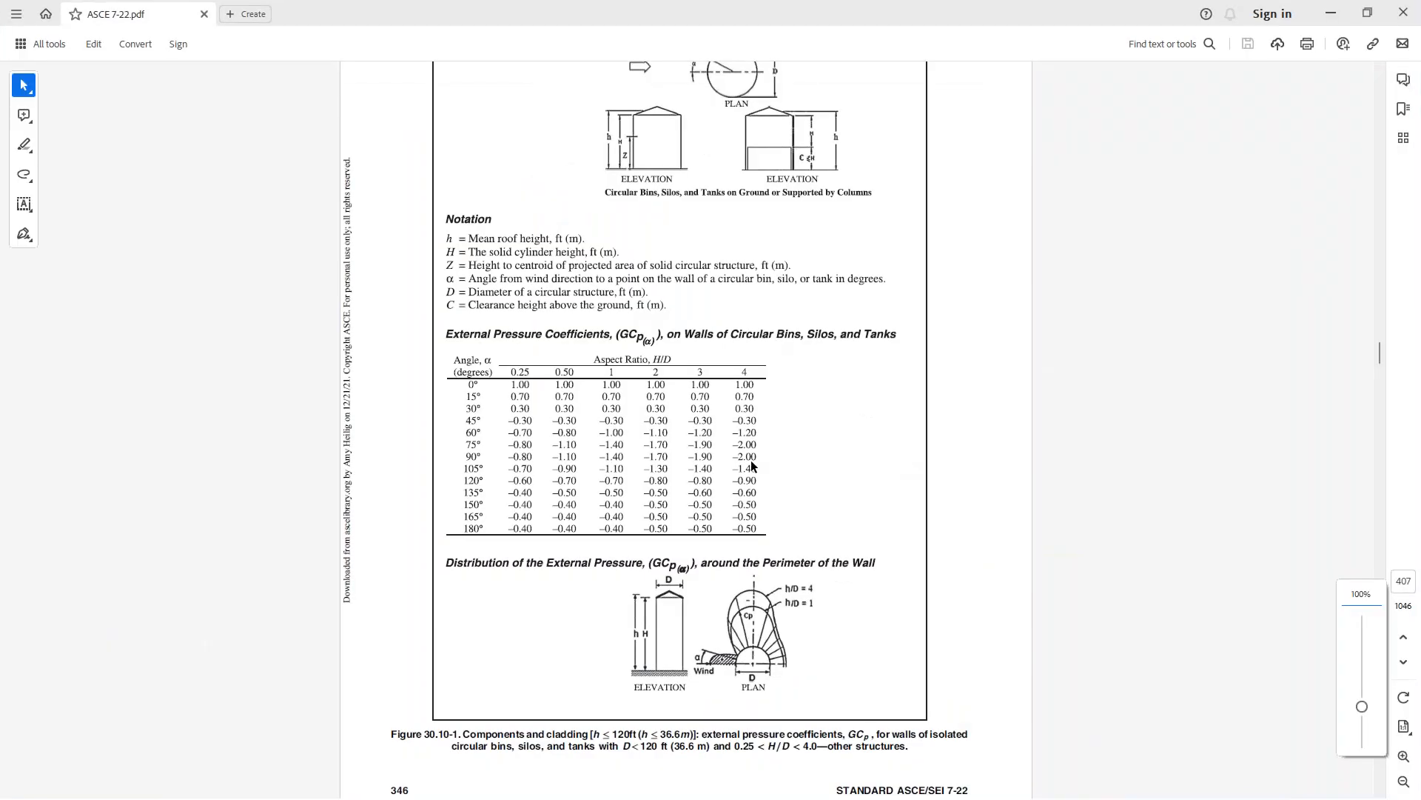
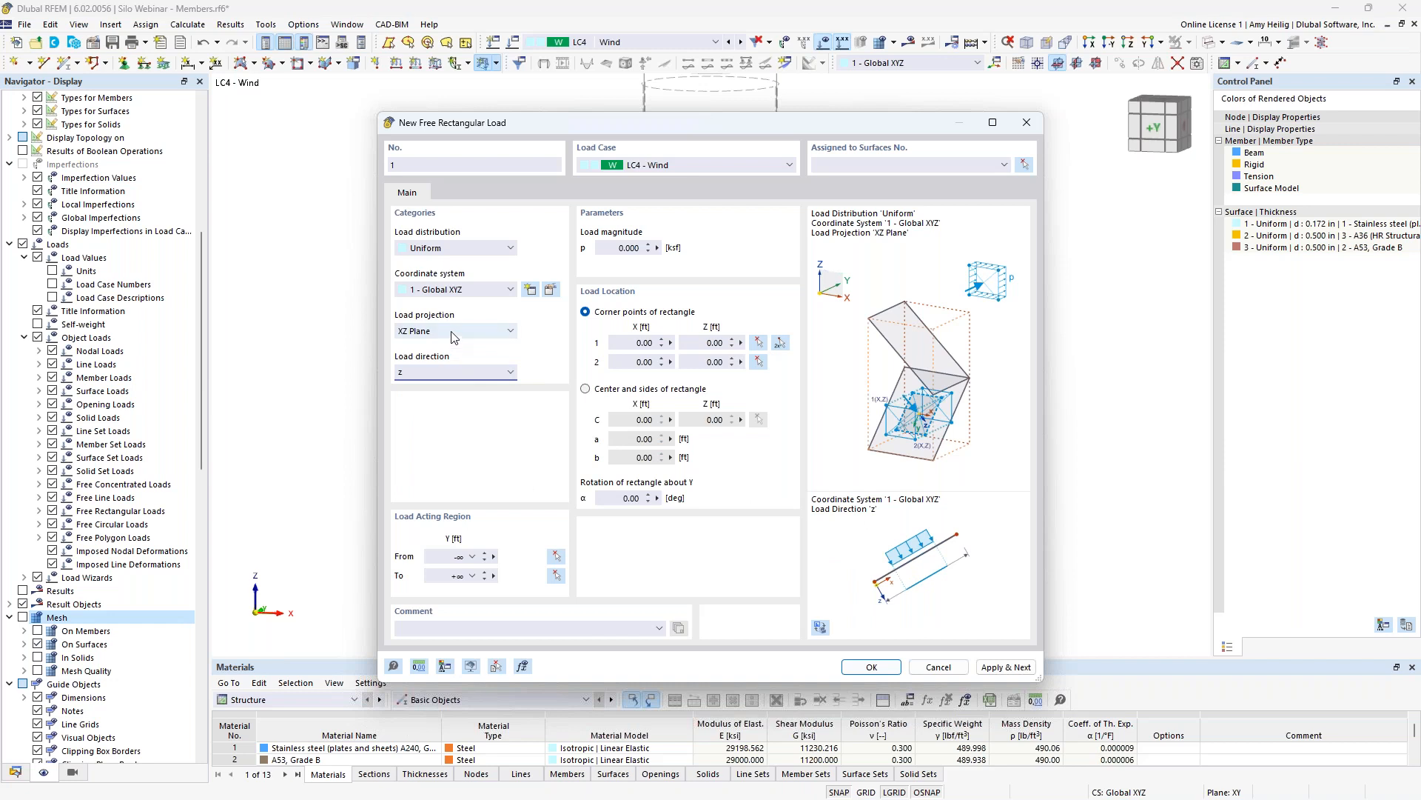
- Set the new free rectangular load in LC4 to Varying along Perimeter with a magnitude of -0.020 ksf
left_click(443, 250)
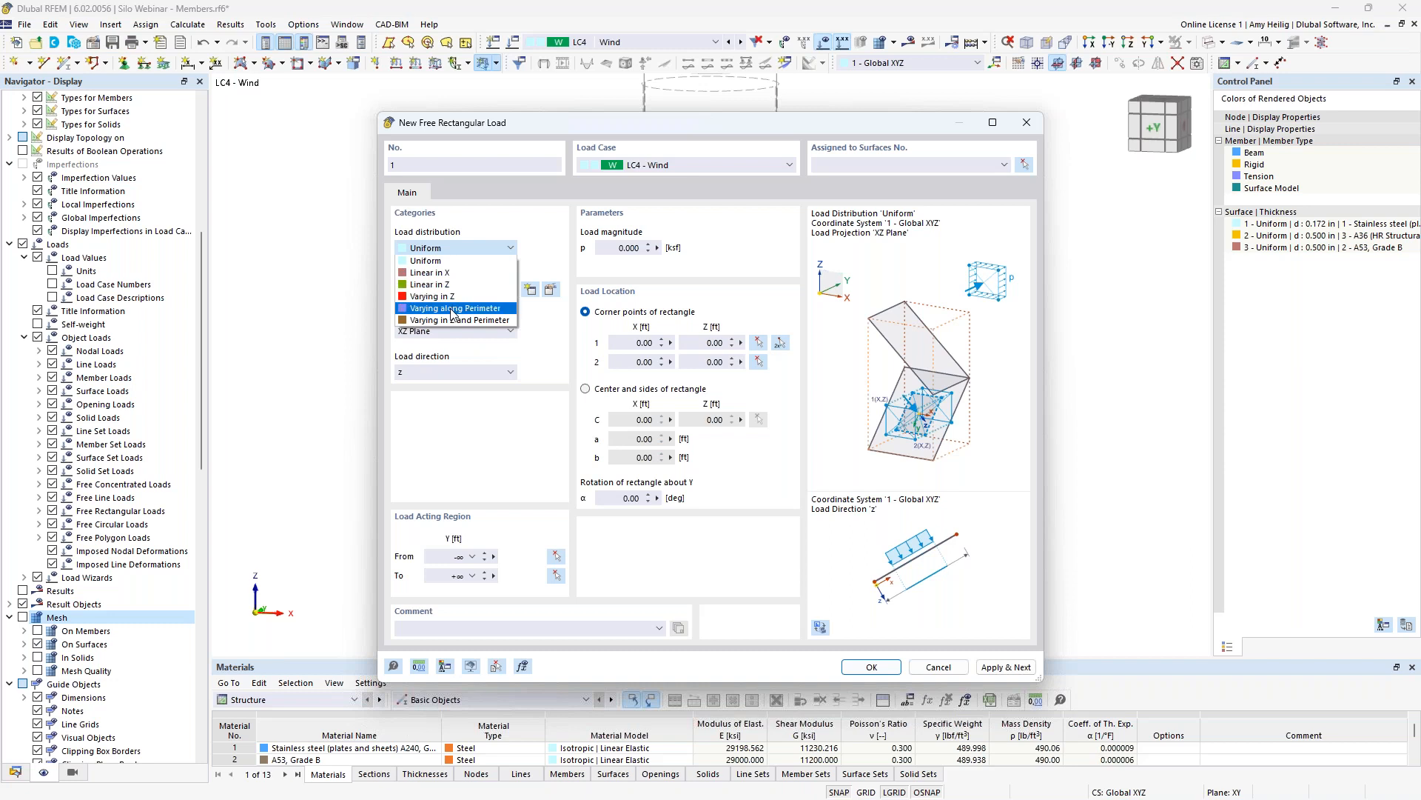
left_click(454, 308)
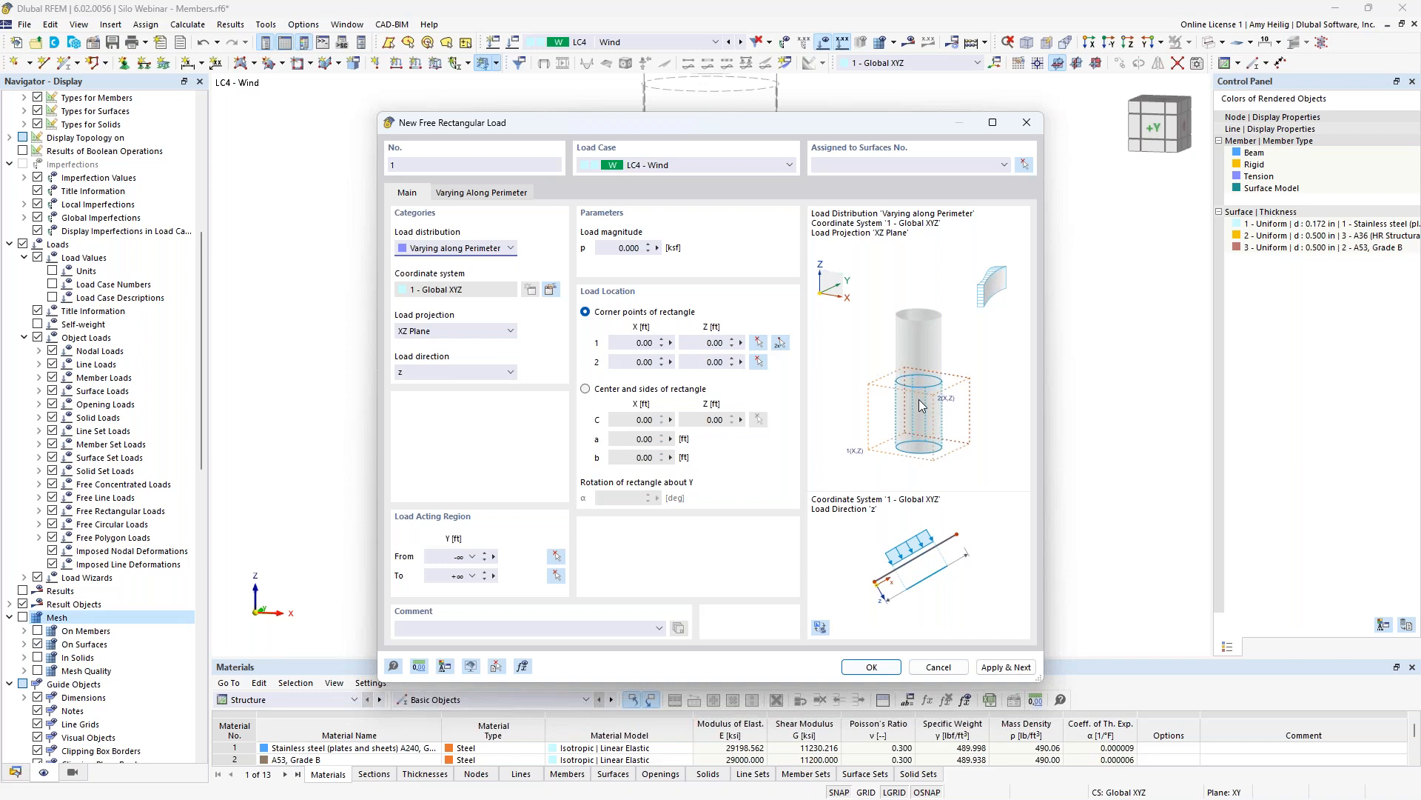
left_click(629, 248)
key("BackSpace")
- Define the perimeter load's vertical axis by setting the Z coordinate of its second point B to 1.00 ft
left_click(500, 197)
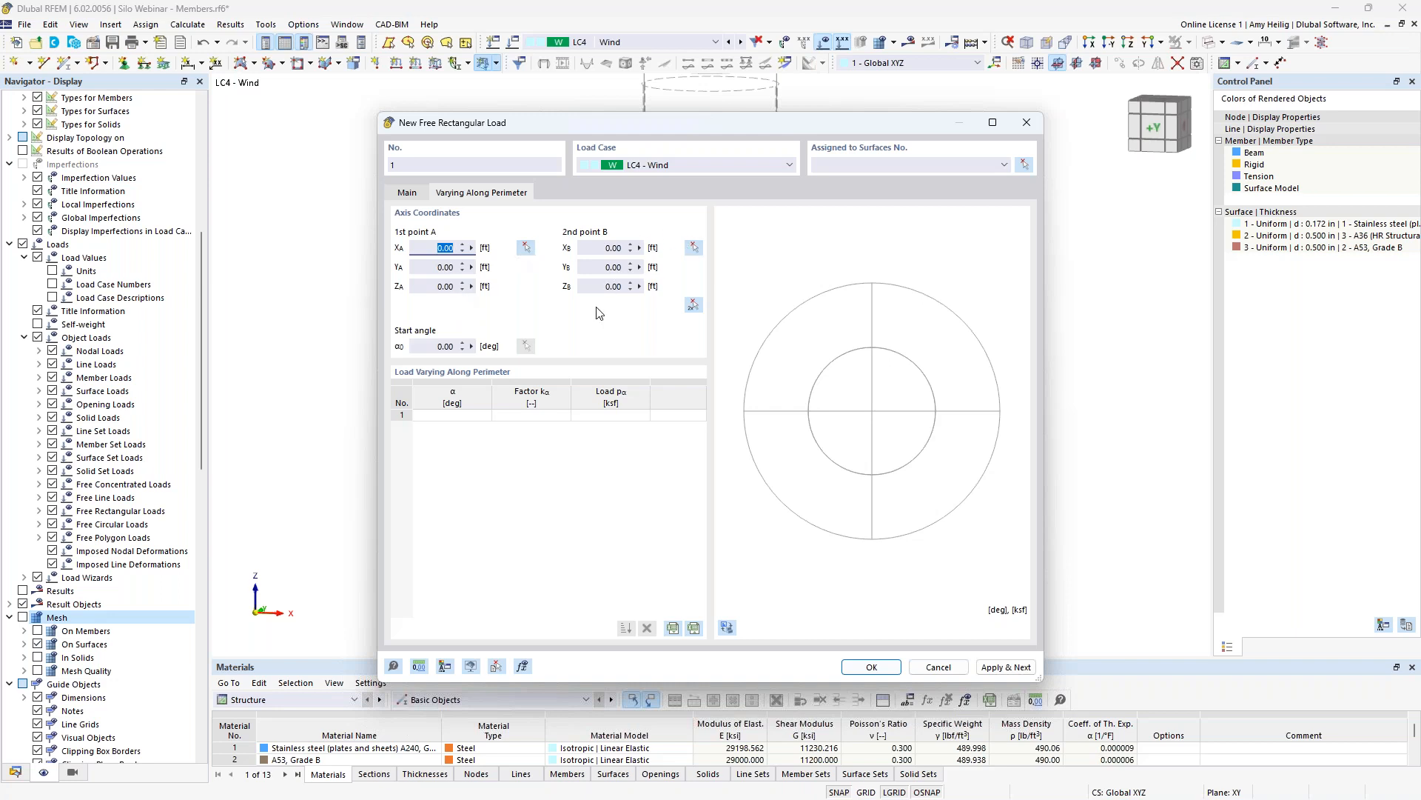
left_click(611, 287)
type("1")
left_click(617, 266)
- Switch to the Wall Loading Steel Silo workbook in Excel and examine the angles and factors on the Varying Along Perimeter - Walls sheet
key("super+Tab")
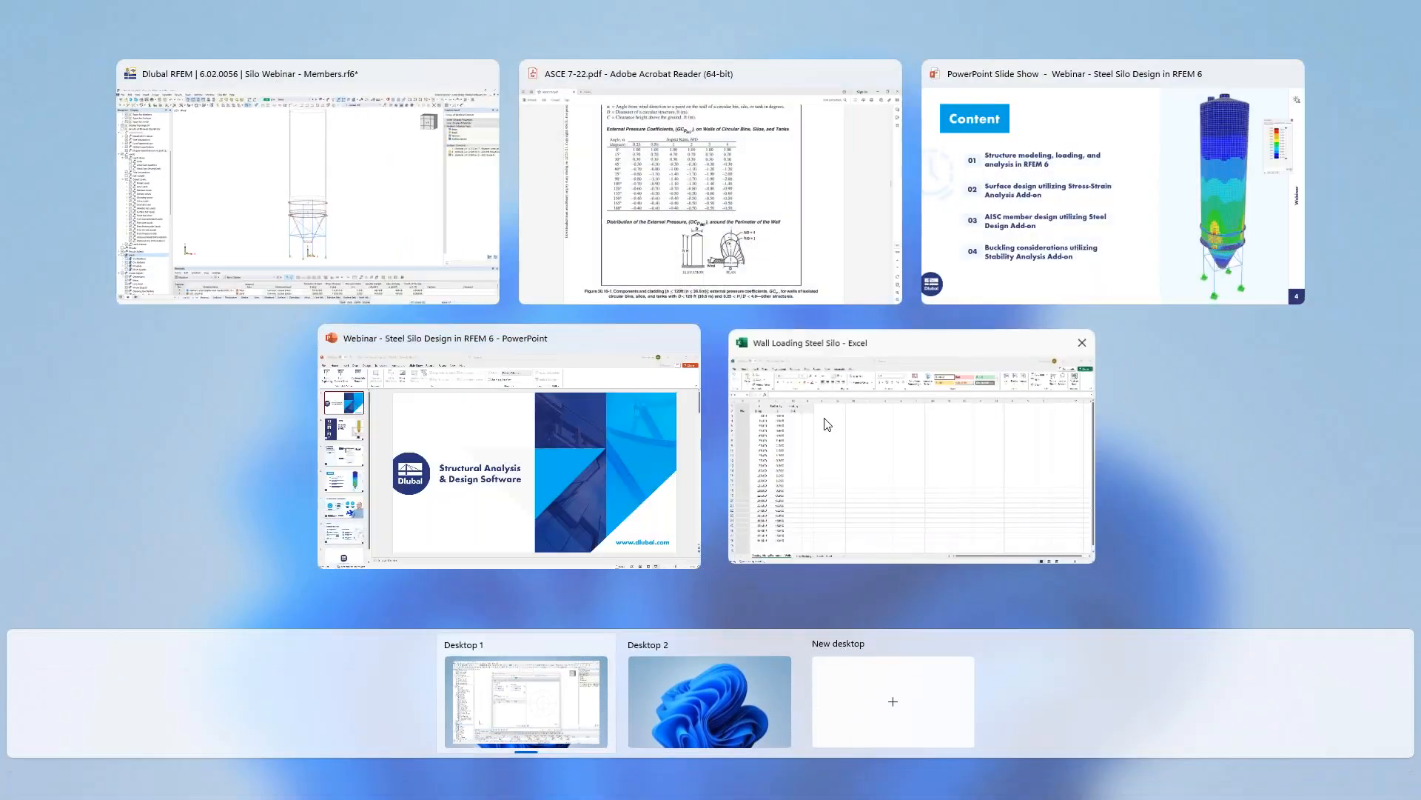
left_click(827, 424)
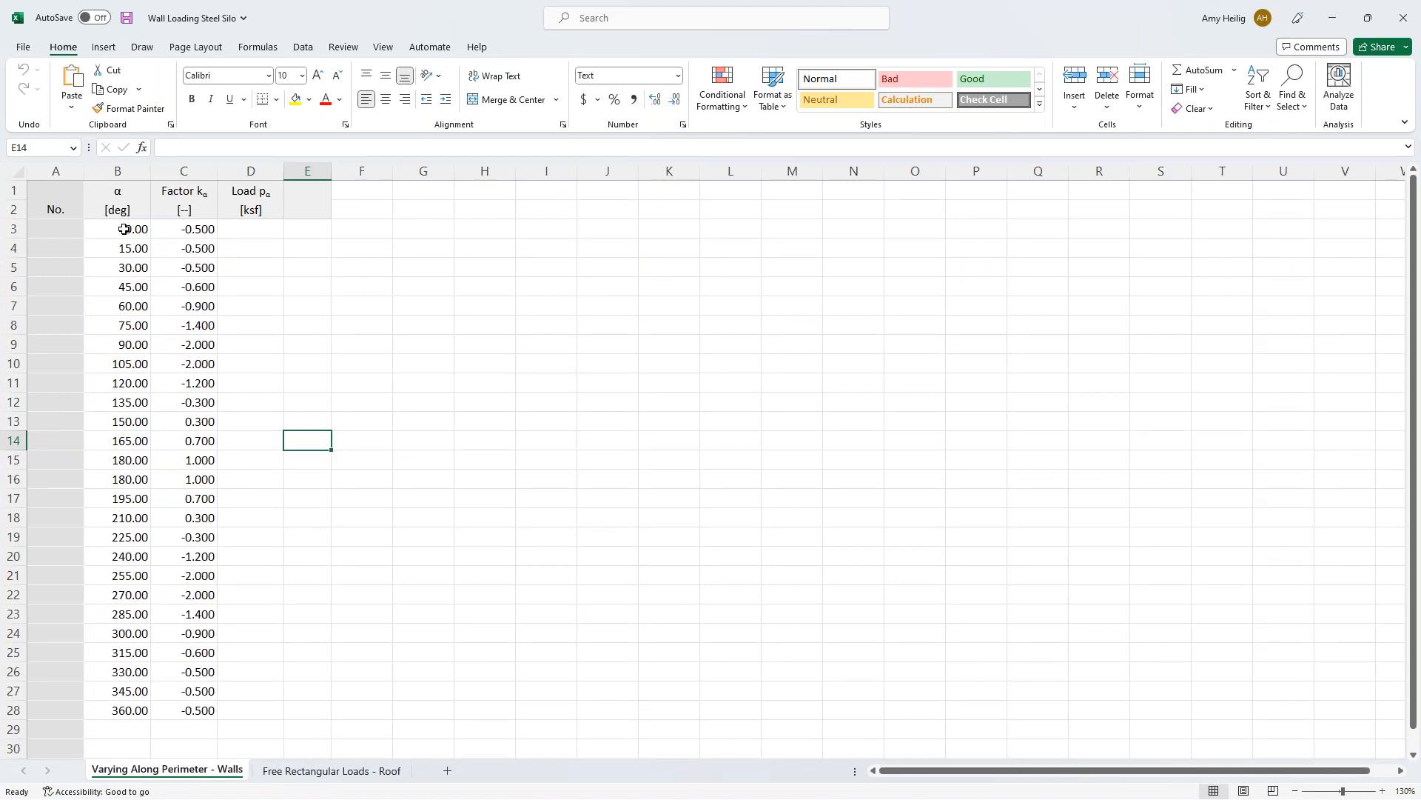
left_click(118, 227)
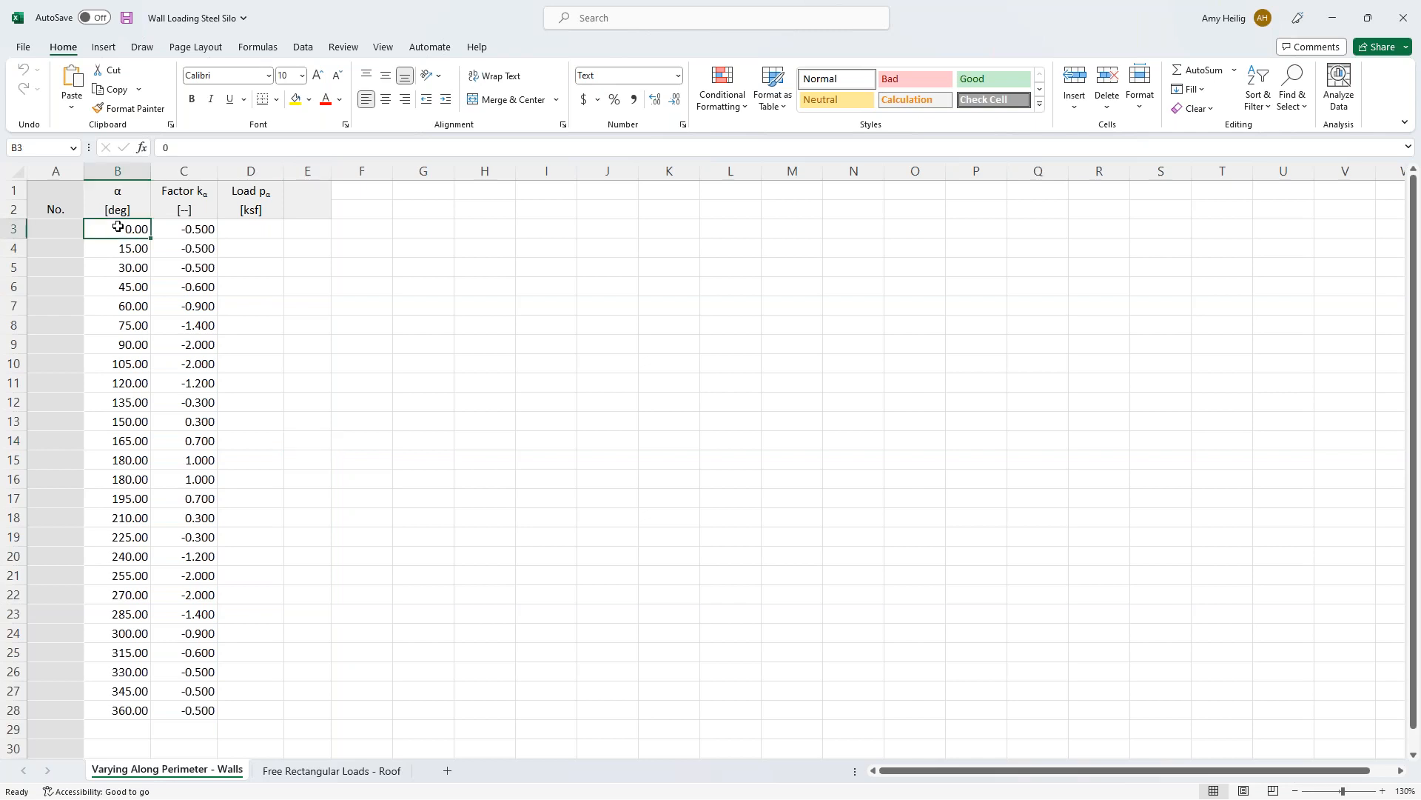
left_click(120, 250)
left_click(117, 267)
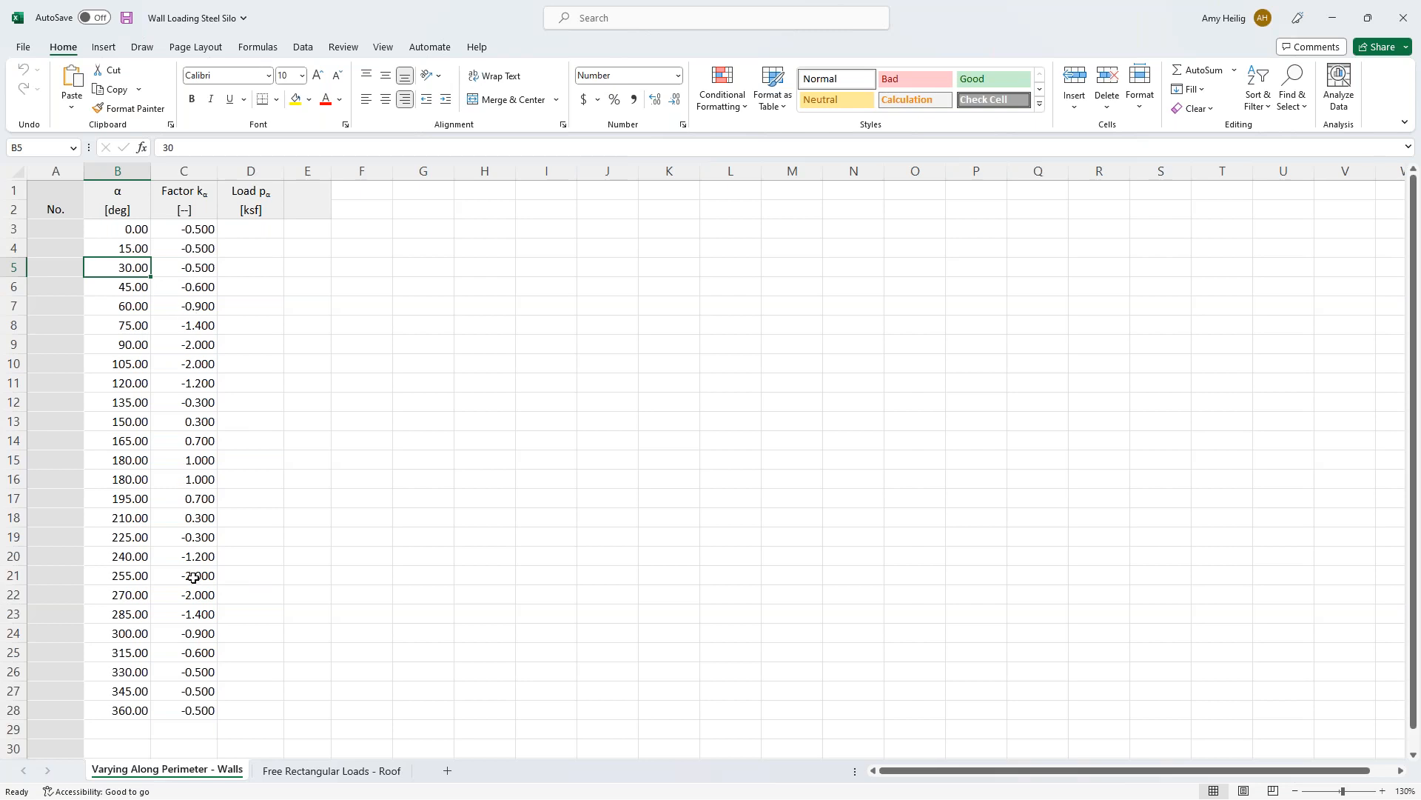
- Return to RFEM and import the Excel sheet's angles and factors into the wind load's Varying Along Perimeter table
key("super+Tab")
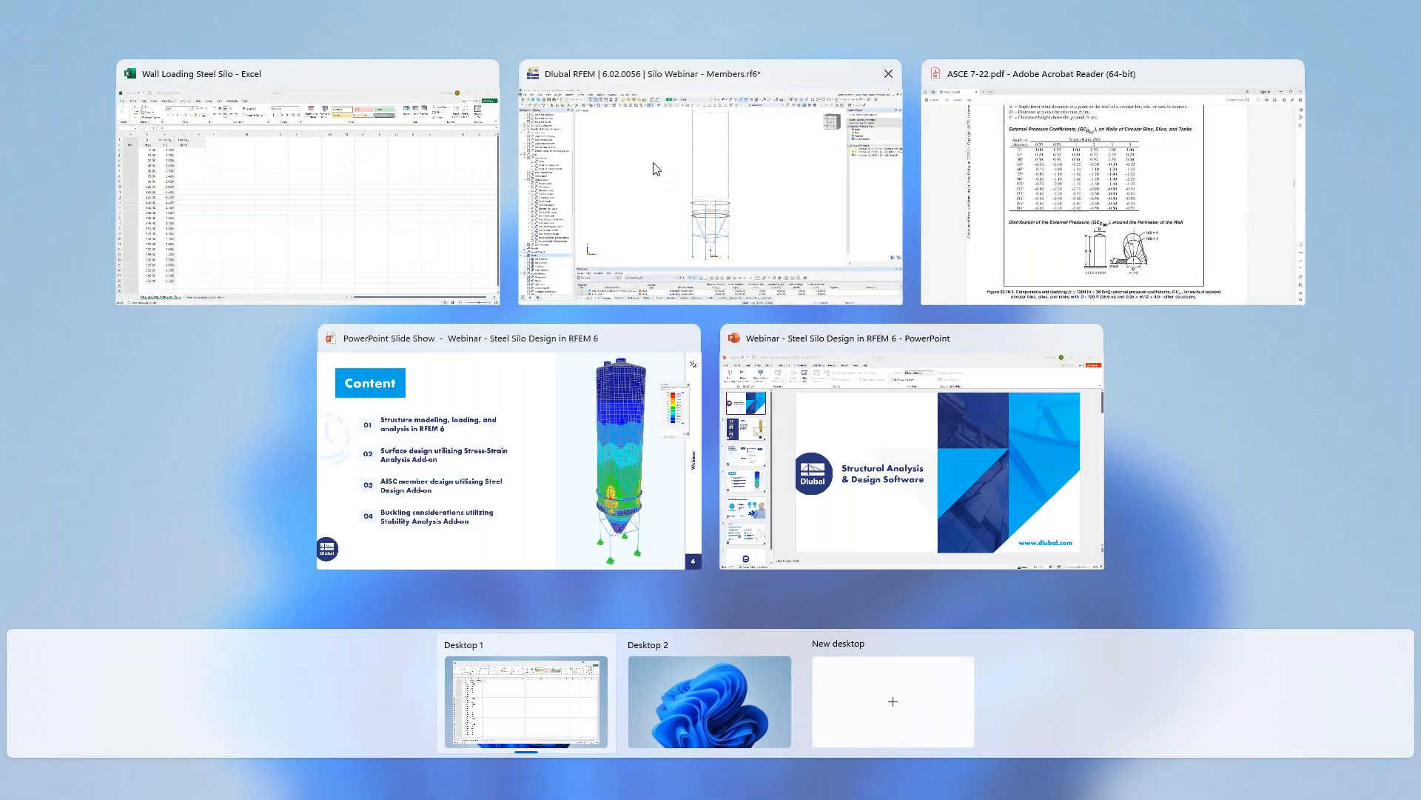
left_click(656, 168)
left_click(696, 631)
left_click(696, 630)
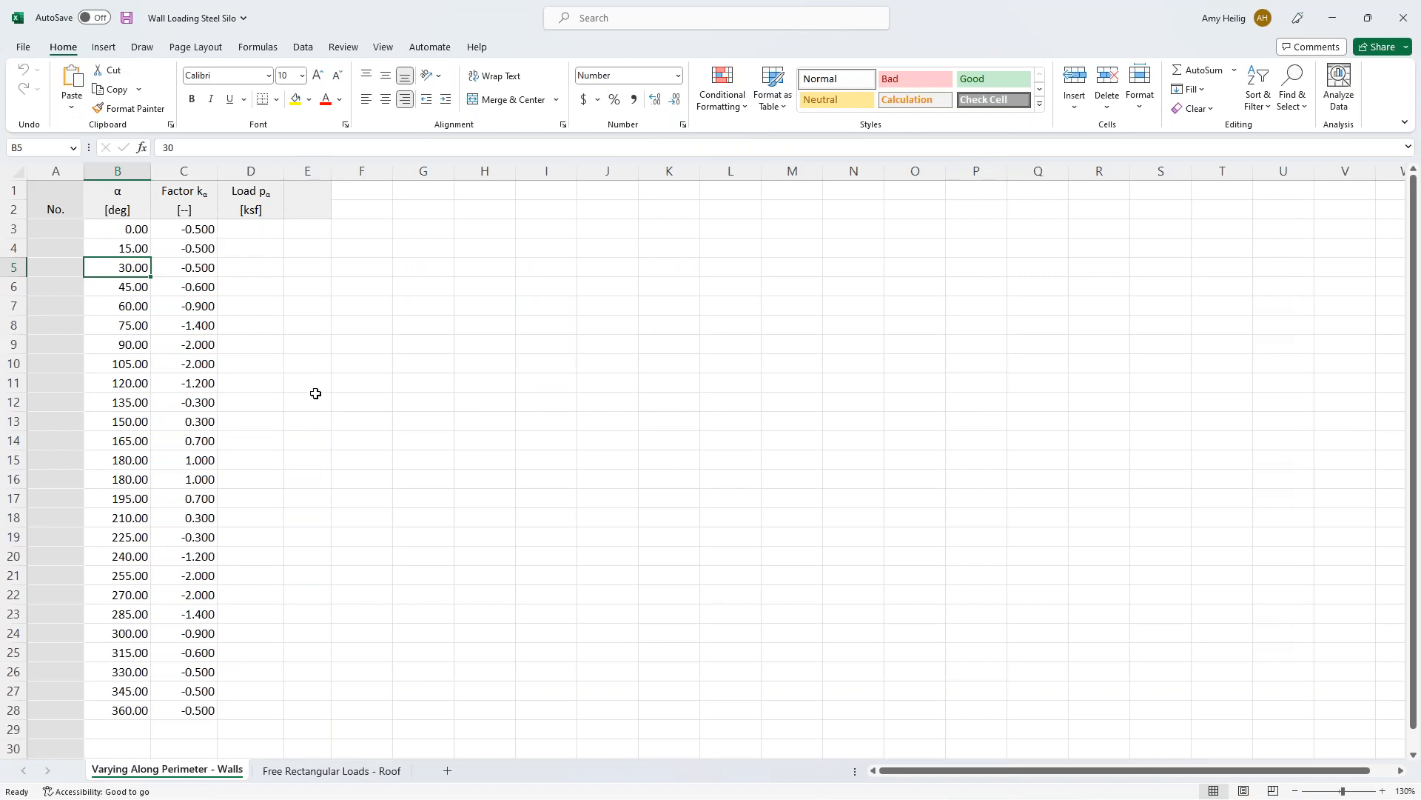
key("super+Tab")
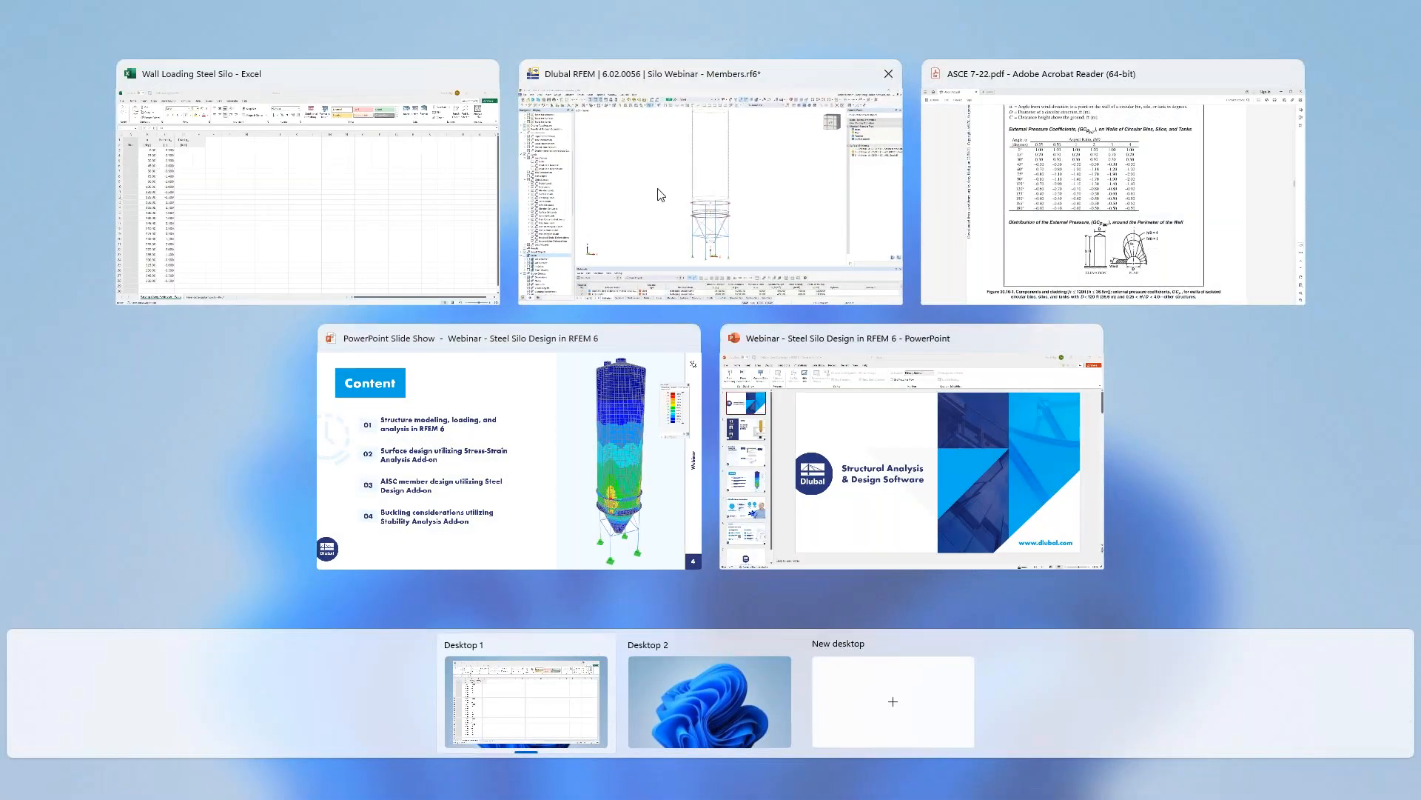
left_click(661, 194)
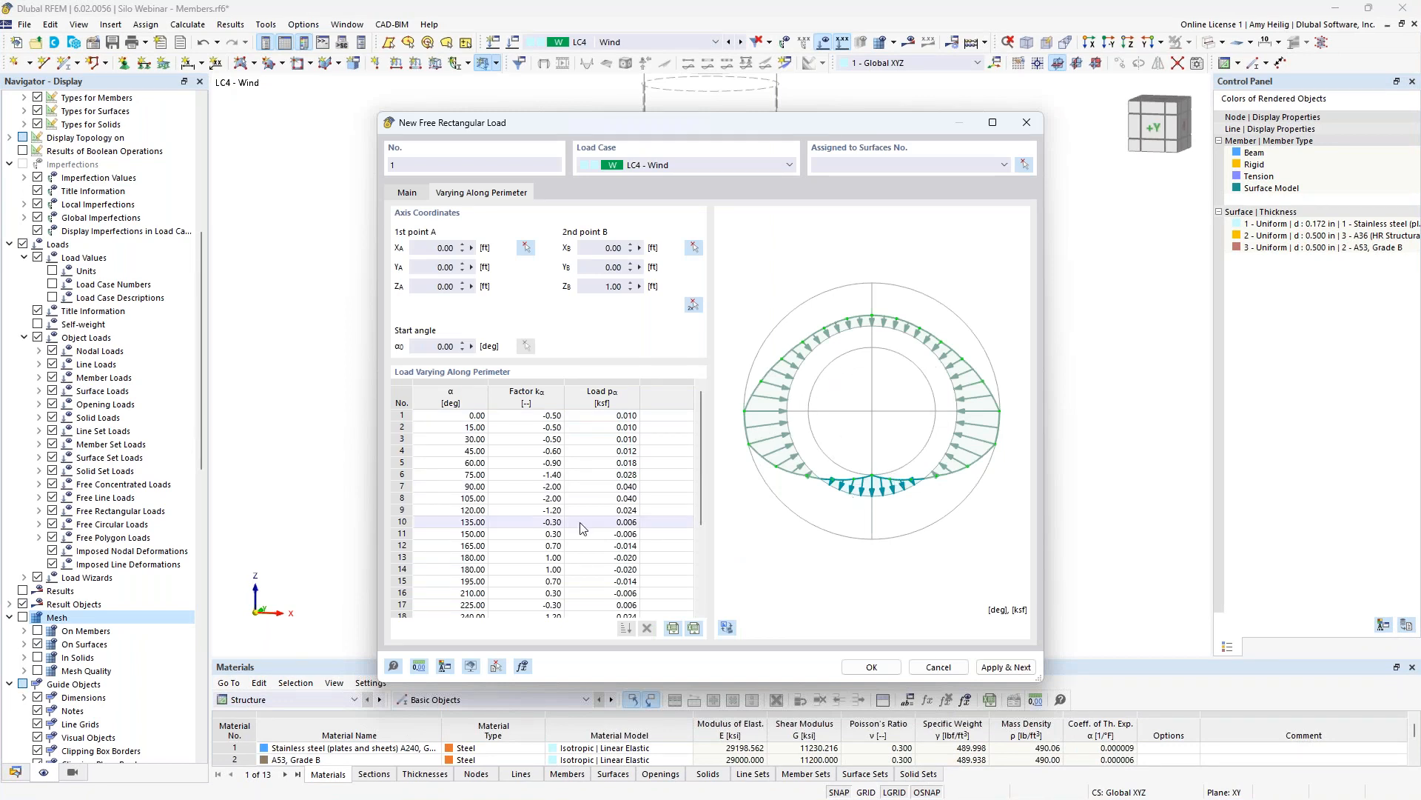
scroll(559, 516, "down", 2)
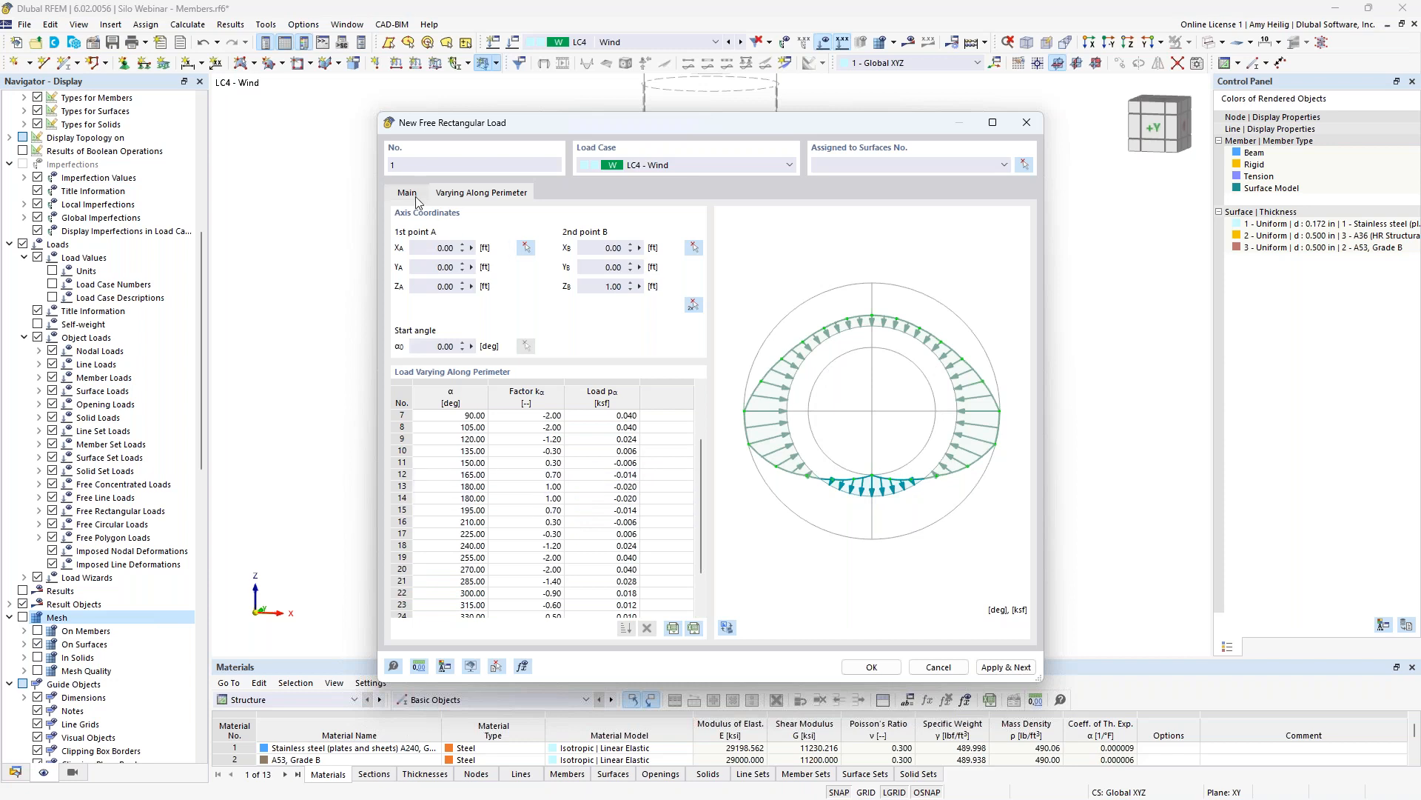
- Pick the load rectangle's corners around the silo in the XZ plane at X -8.00, Z 5.50 ft and X 7.25, Z 59.00 ft
left_click(407, 193)
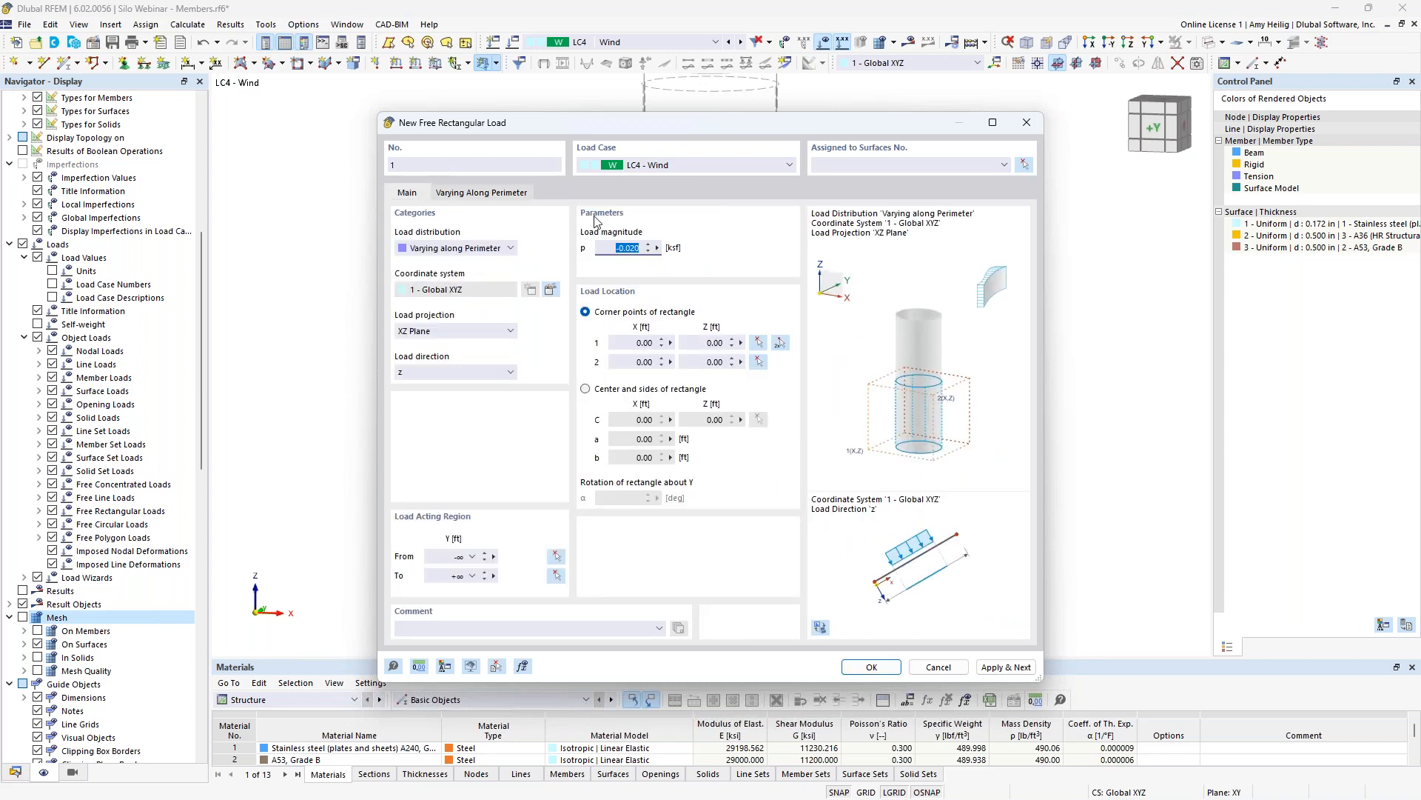
left_click(780, 345)
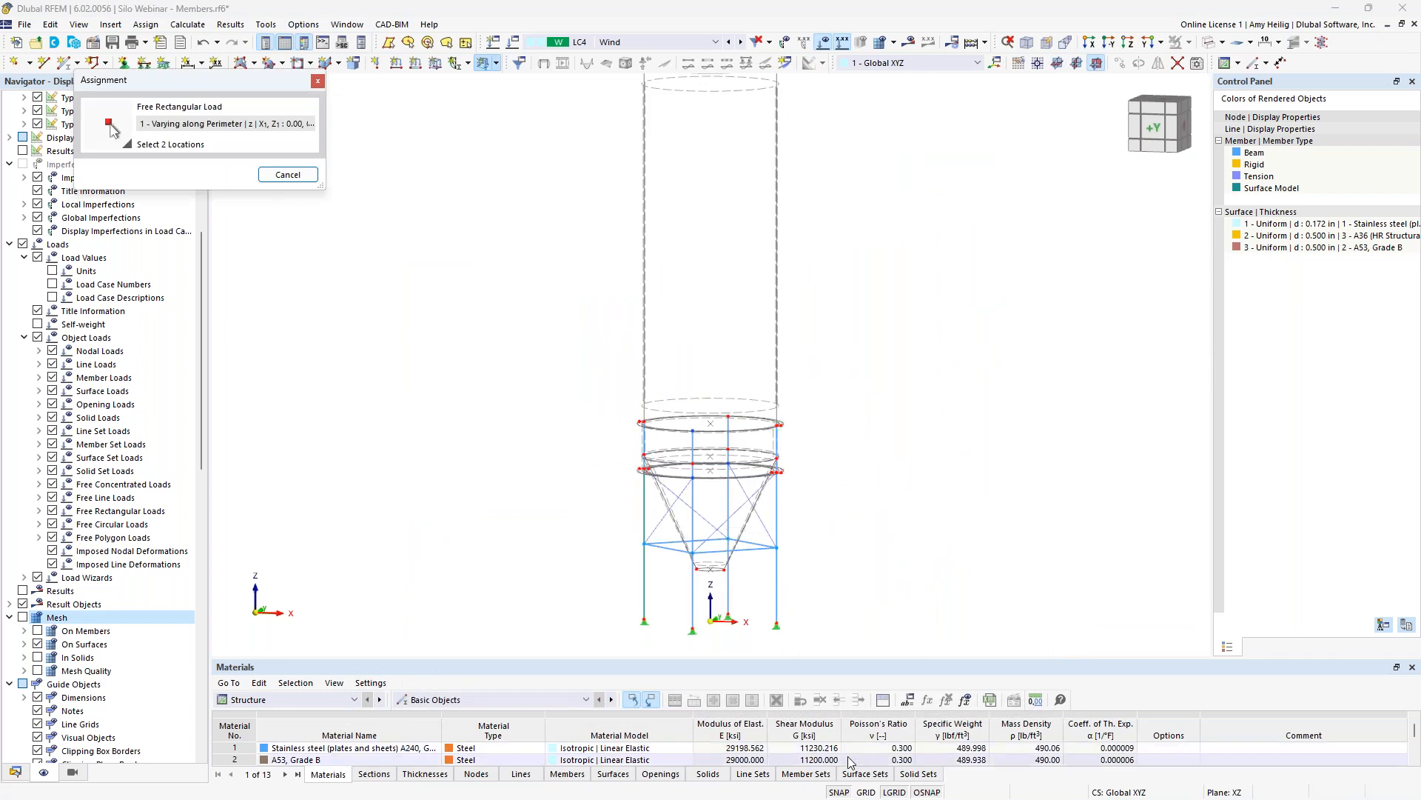
left_click(865, 792)
middle_click_drag(643, 521, 865, 507, "ctrl")
left_click(1147, 42)
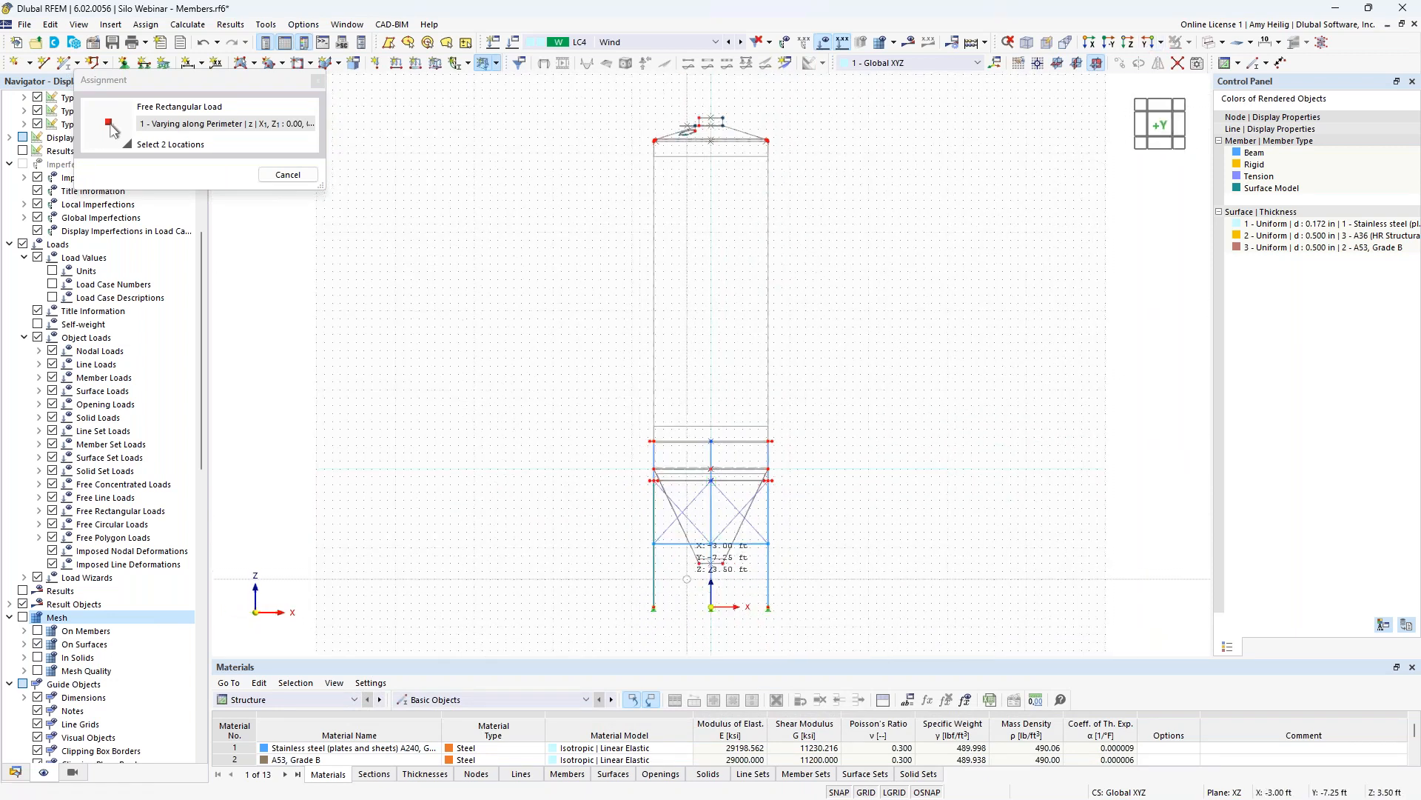
scroll(682, 579, "up", 5)
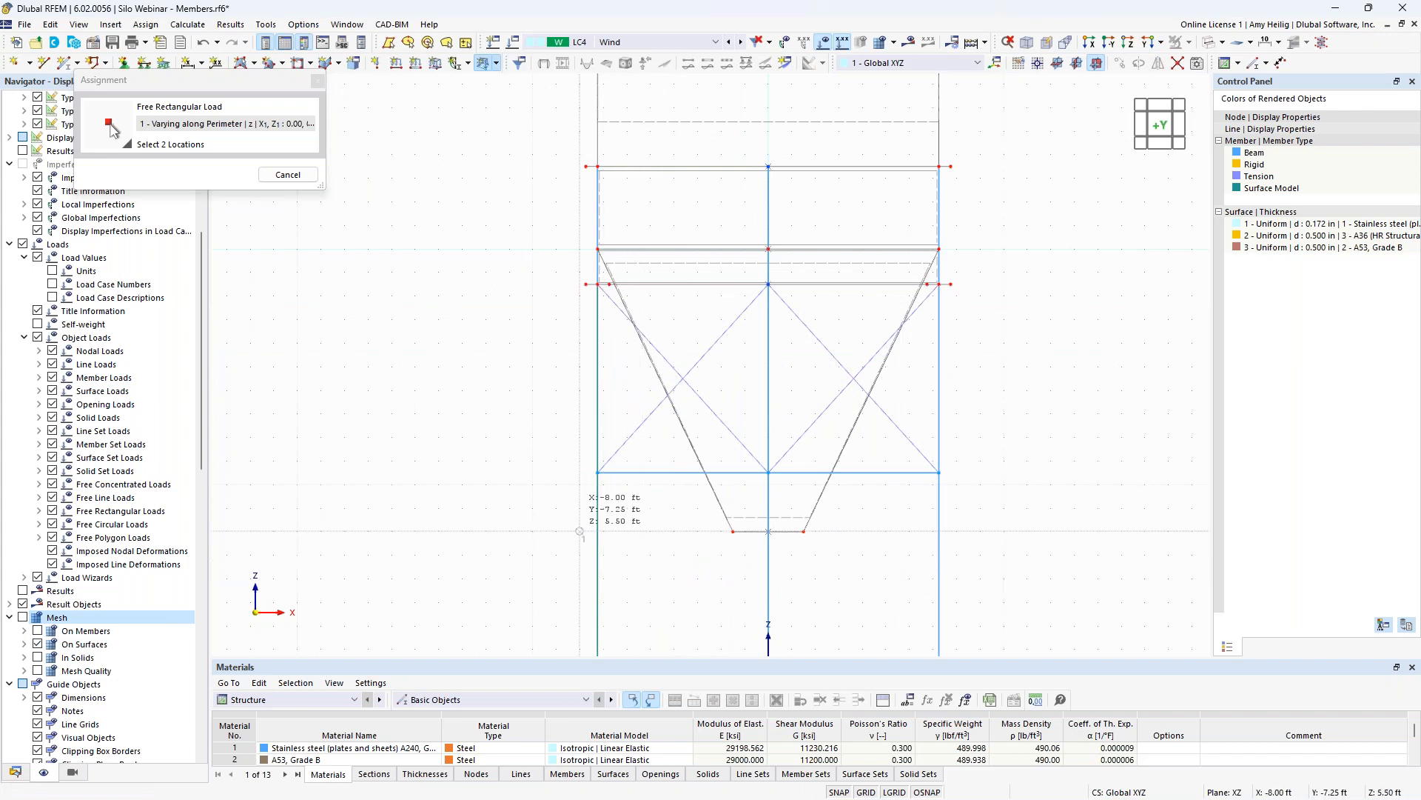
scroll(746, 434, "down", 4)
middle_click_drag(813, 259, 822, 465)
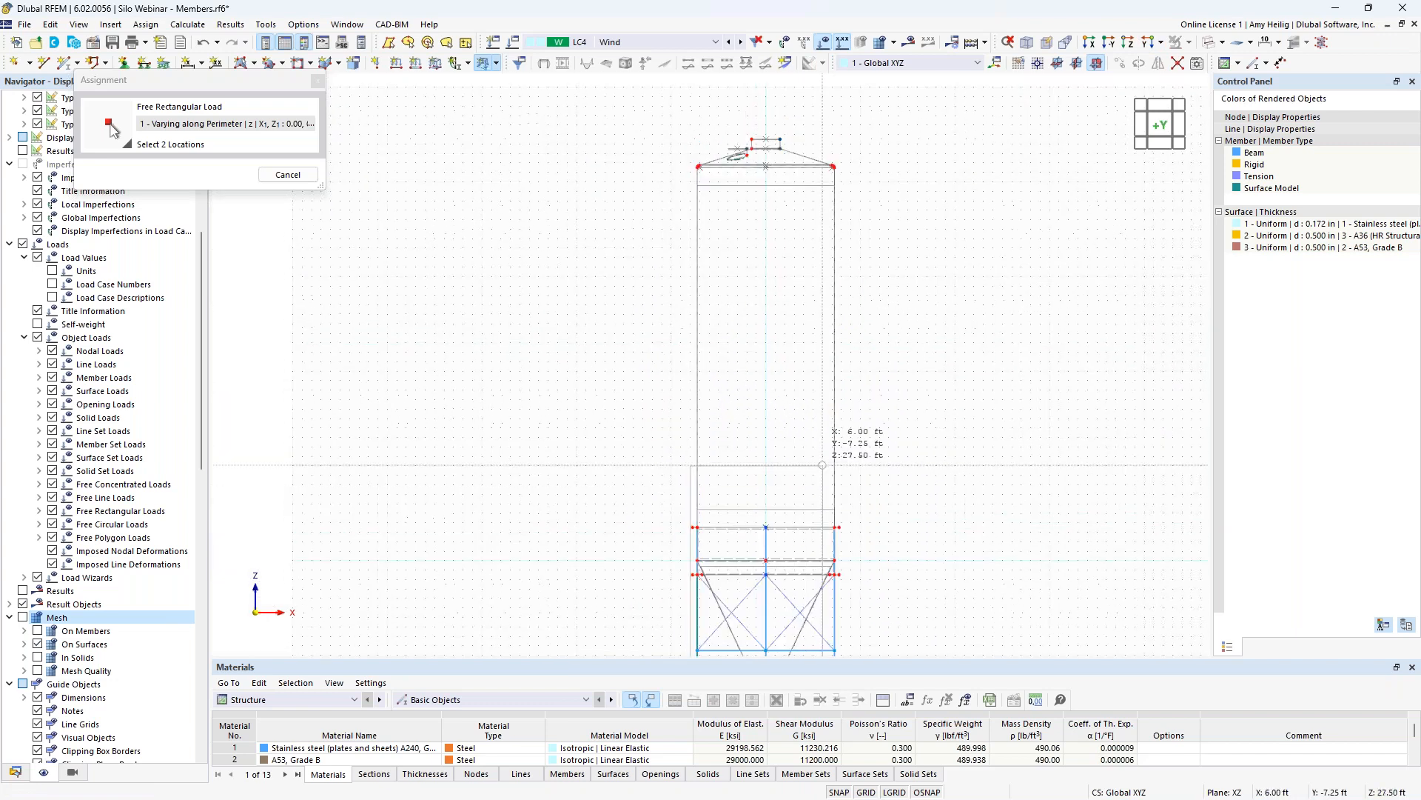
scroll(837, 170, "up", 7)
left_click(883, 188)
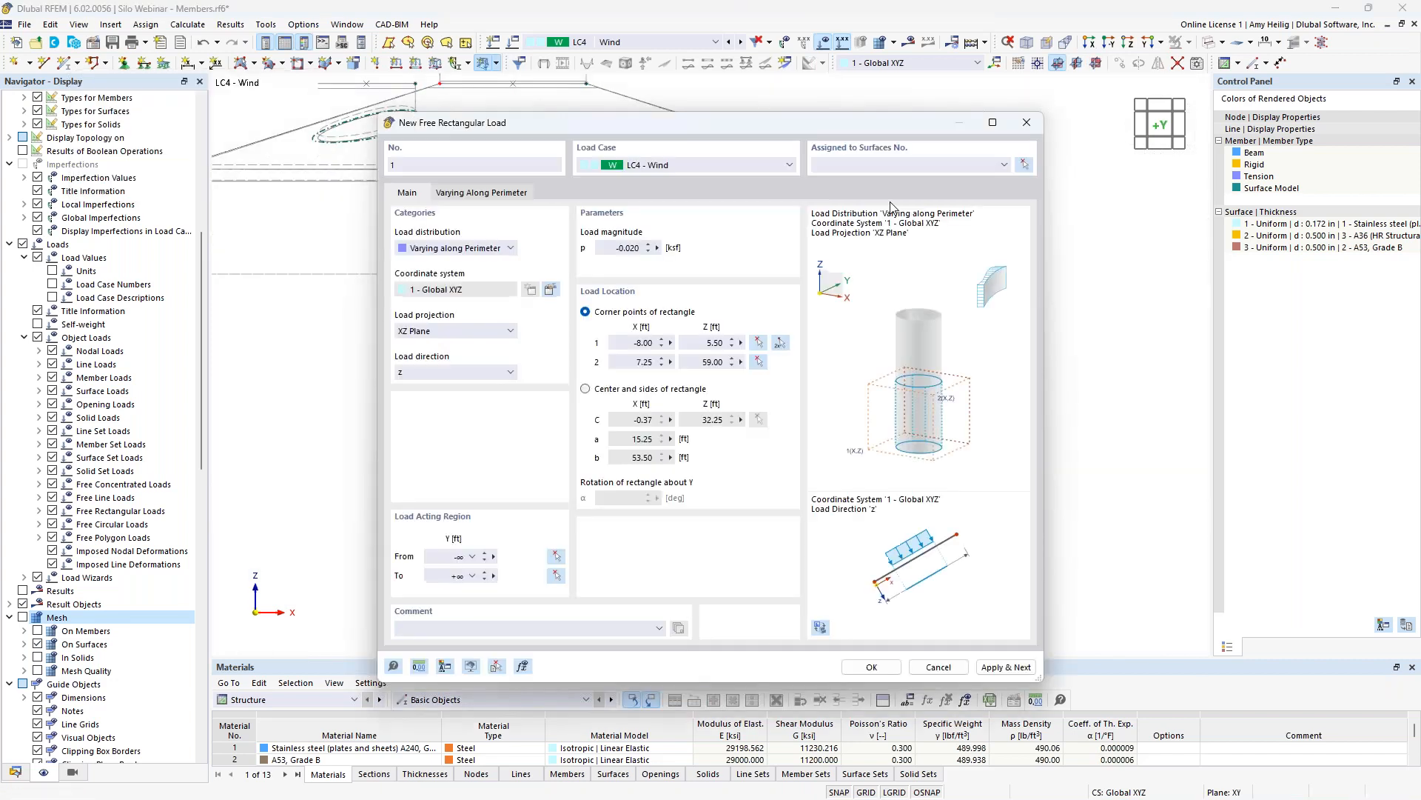
- Assign the free rectangular wind load to cylinder and hopper surfaces 5-8, 12 and 14-16 and create the load
left_click(1026, 169)
scroll(834, 415, "down", 3)
left_click_drag(960, 403, 562, 337)
scroll(704, 451, "up", 5)
left_click_drag(884, 319, 500, 278)
left_click_drag(881, 362, 481, 355)
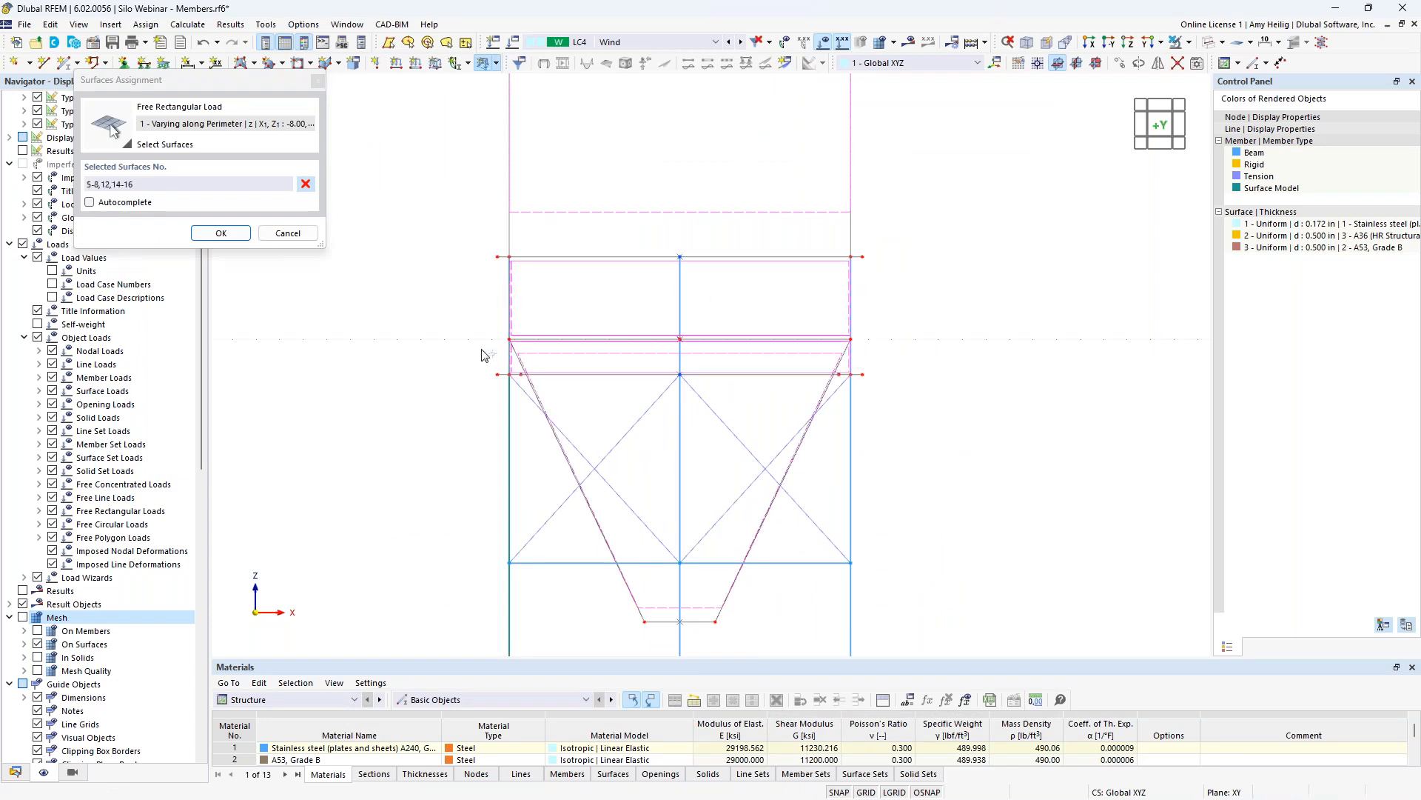
left_click_drag(219, 79, 305, 121)
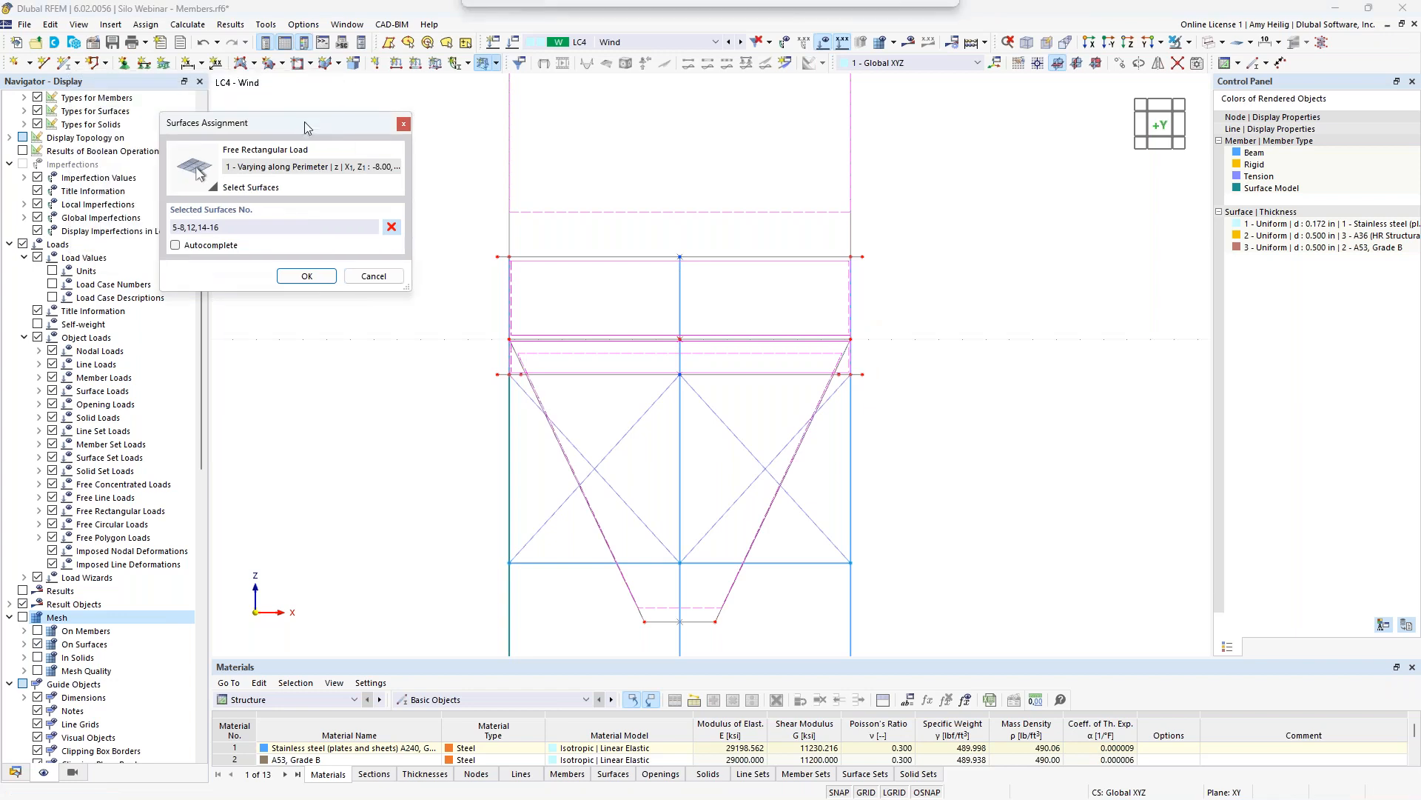
left_click(298, 278)
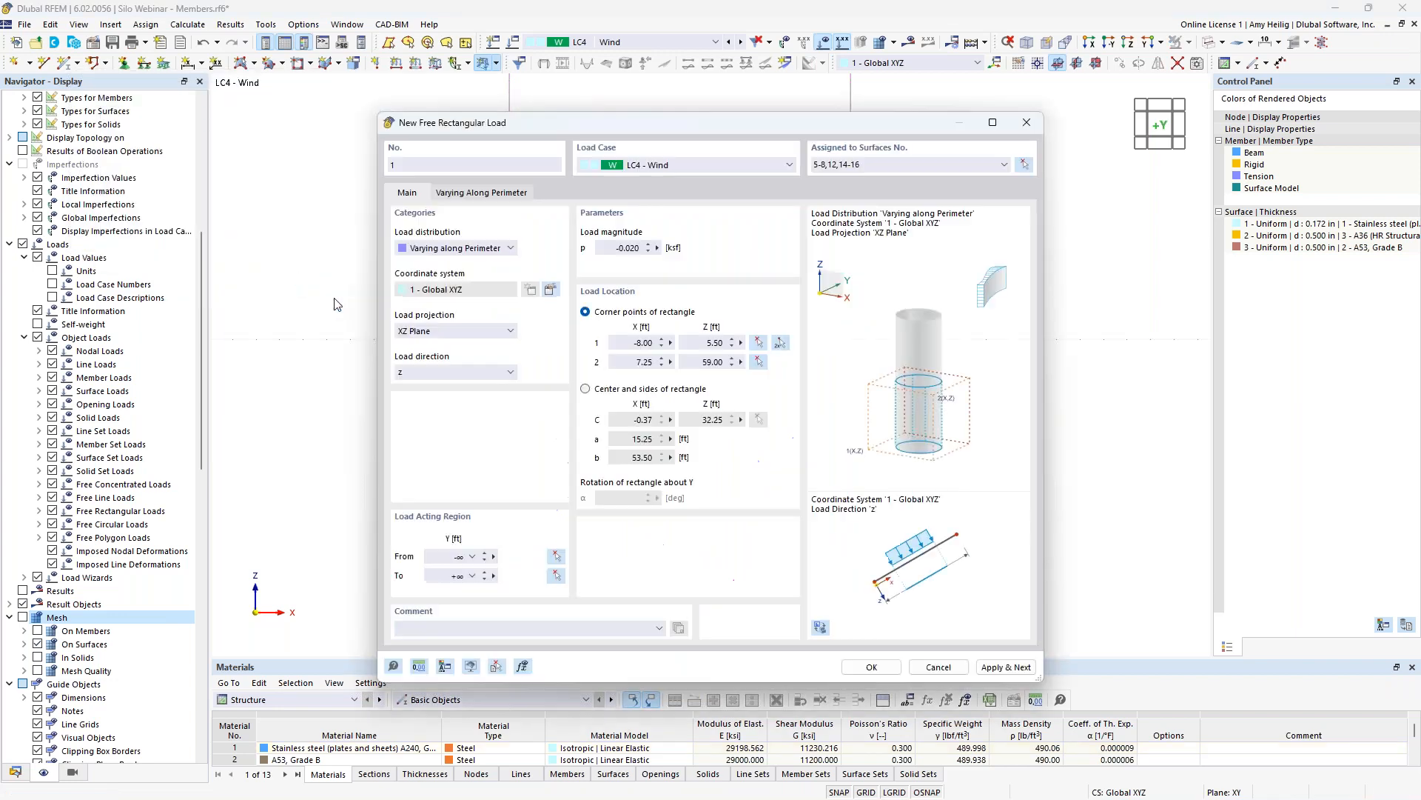
left_click(864, 670)
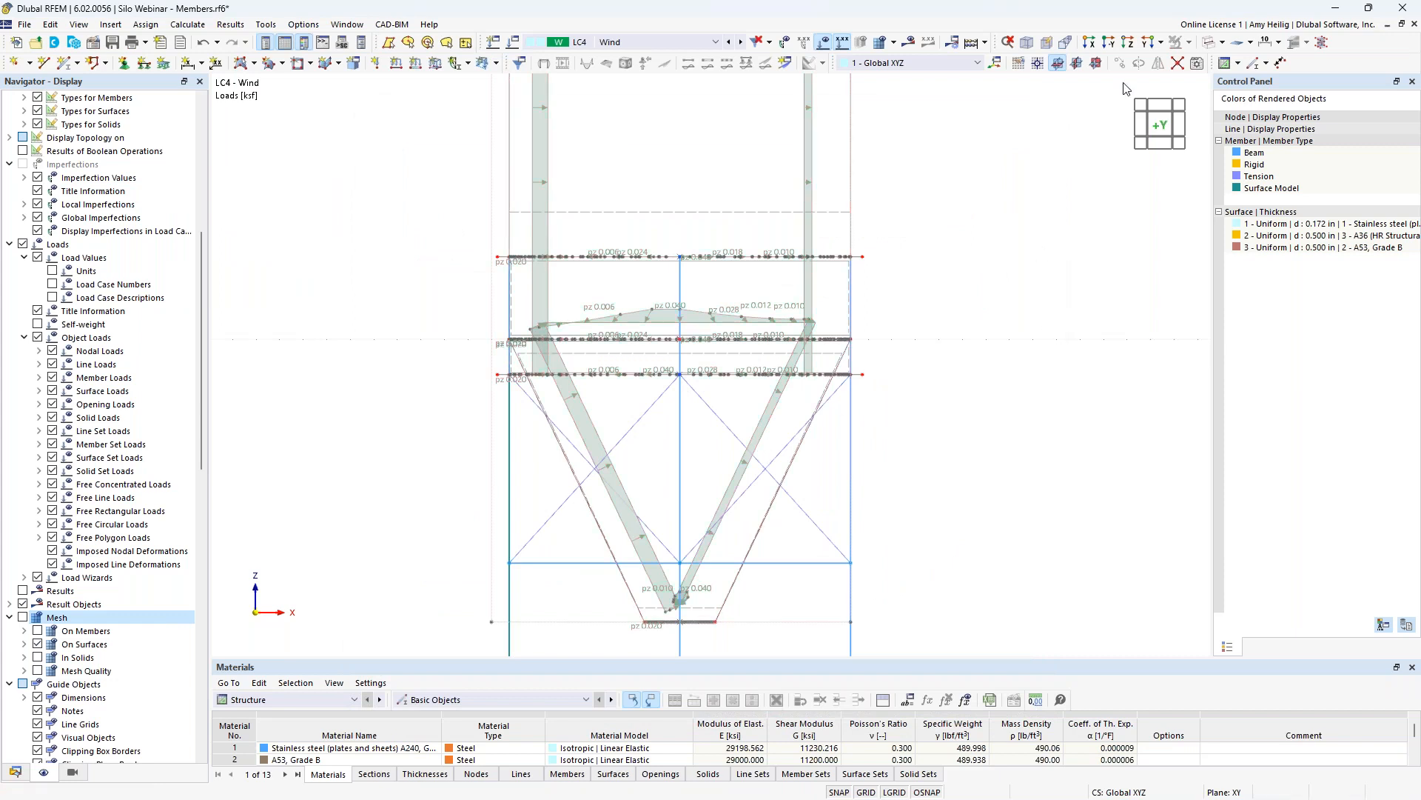
- Inspect the perimeter-varying wind load in the reverse Z-direction plan view and in the isometric view
left_click(1161, 42)
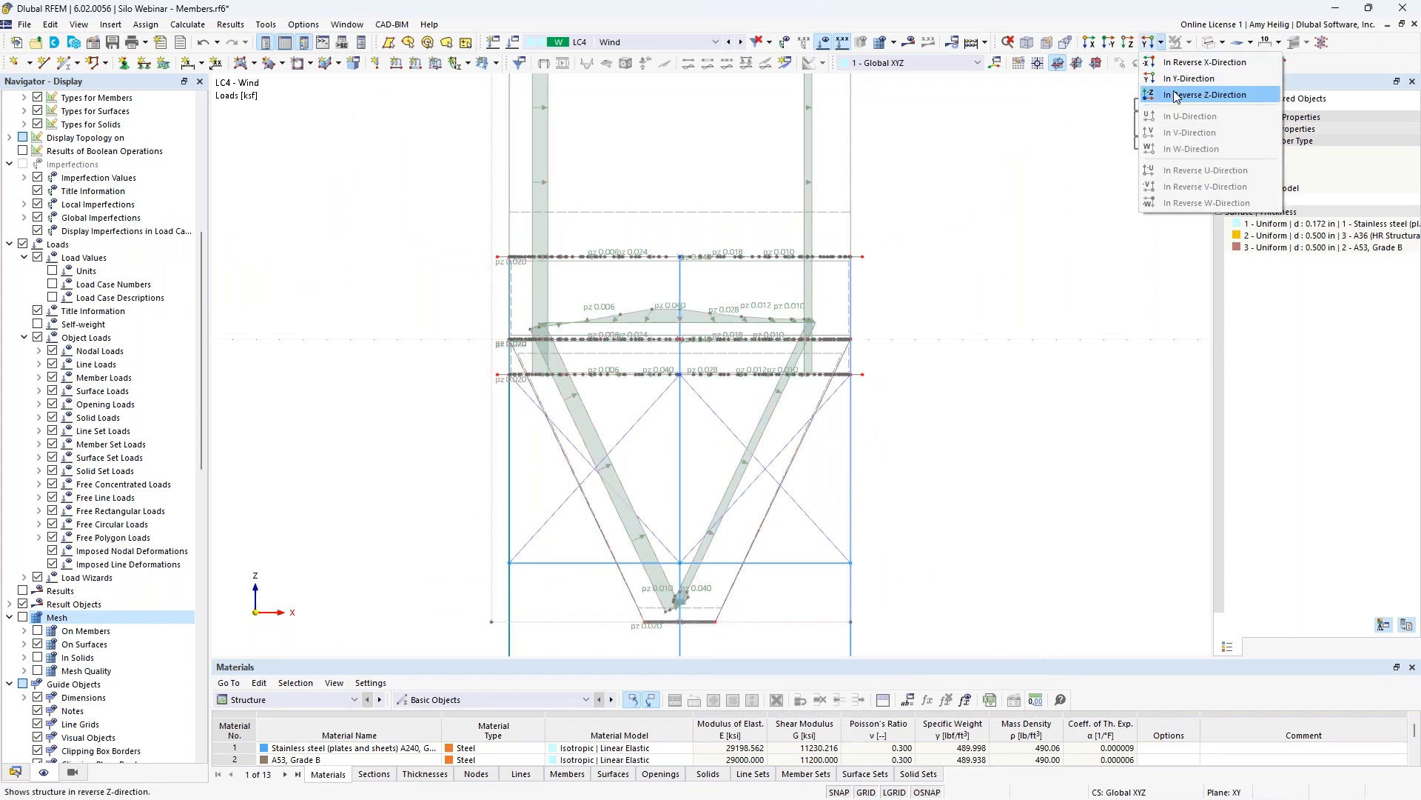
left_click(1176, 96)
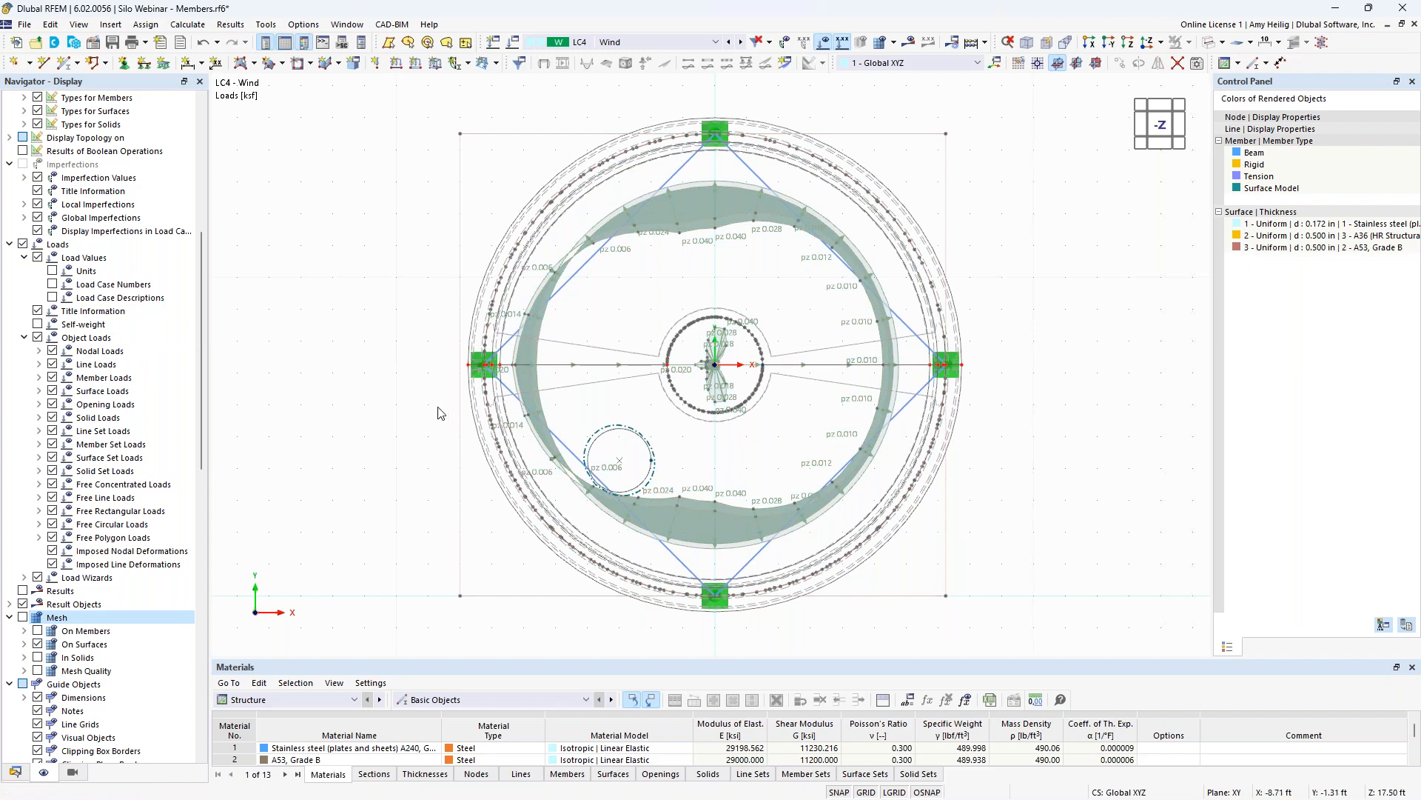
left_click(1026, 46)
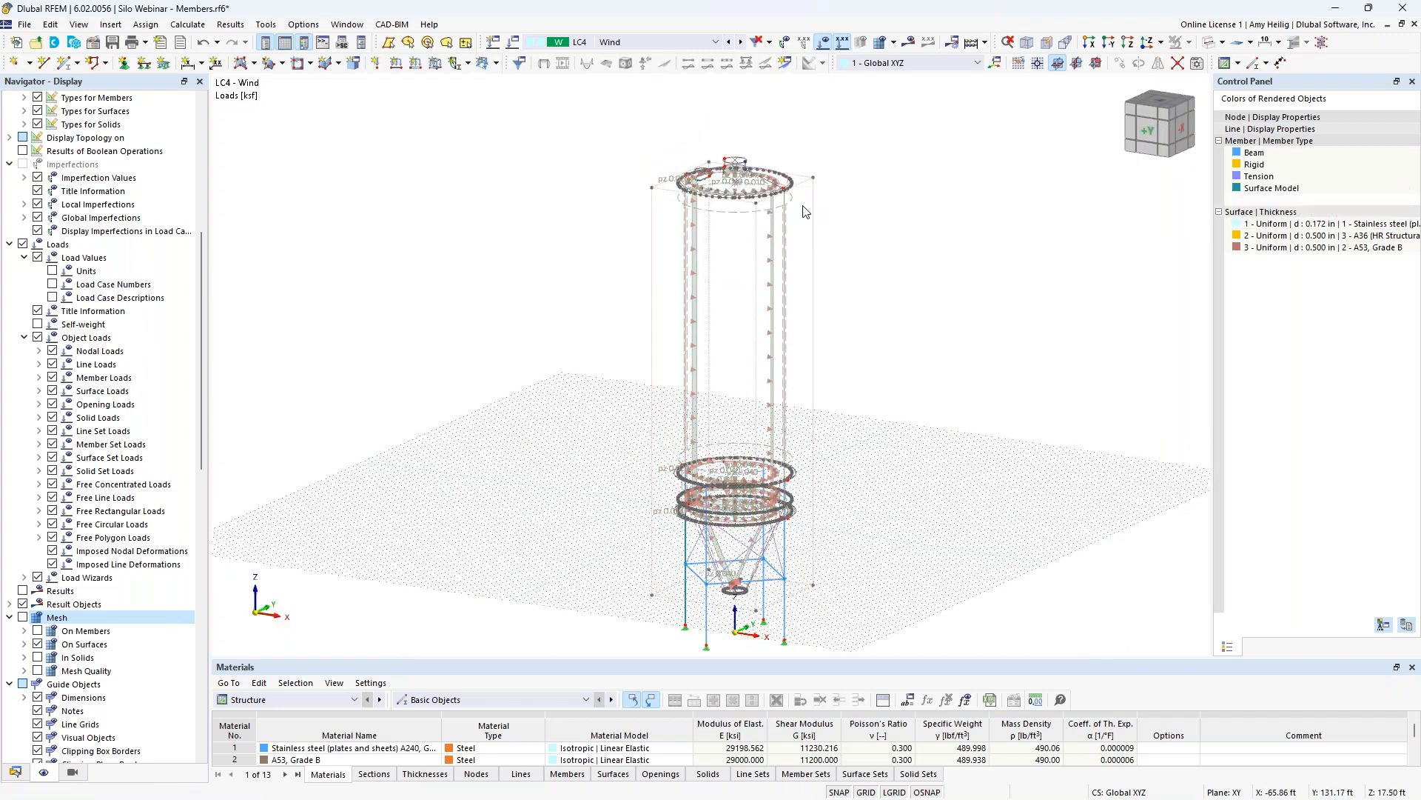
middle_click_drag(857, 562, 861, 470)
left_click(866, 792)
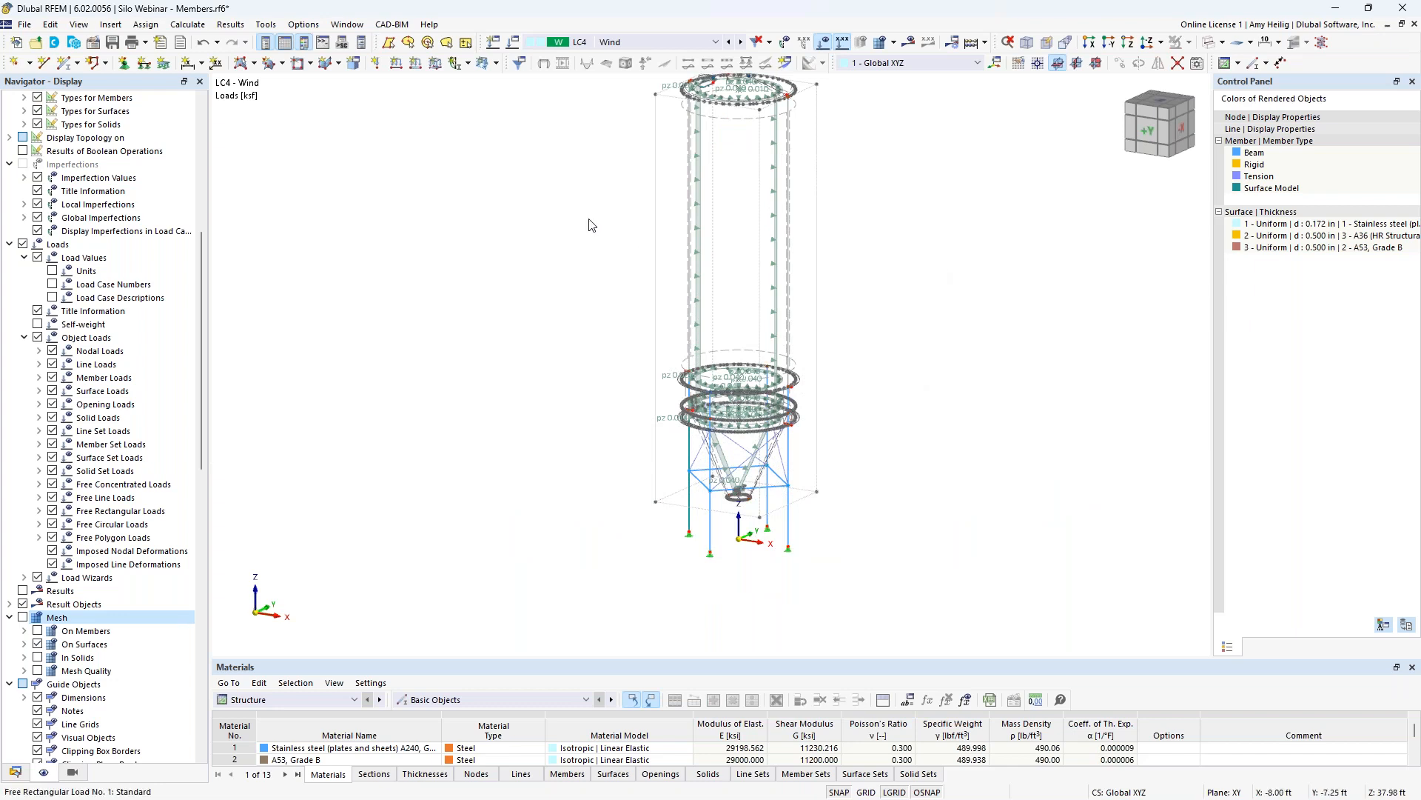
- Deactivate the Section 2.4 (ASD) design situation DS2 and generate the load combinations for the Section 2.3 (LRFD) design situation
left_click(515, 43)
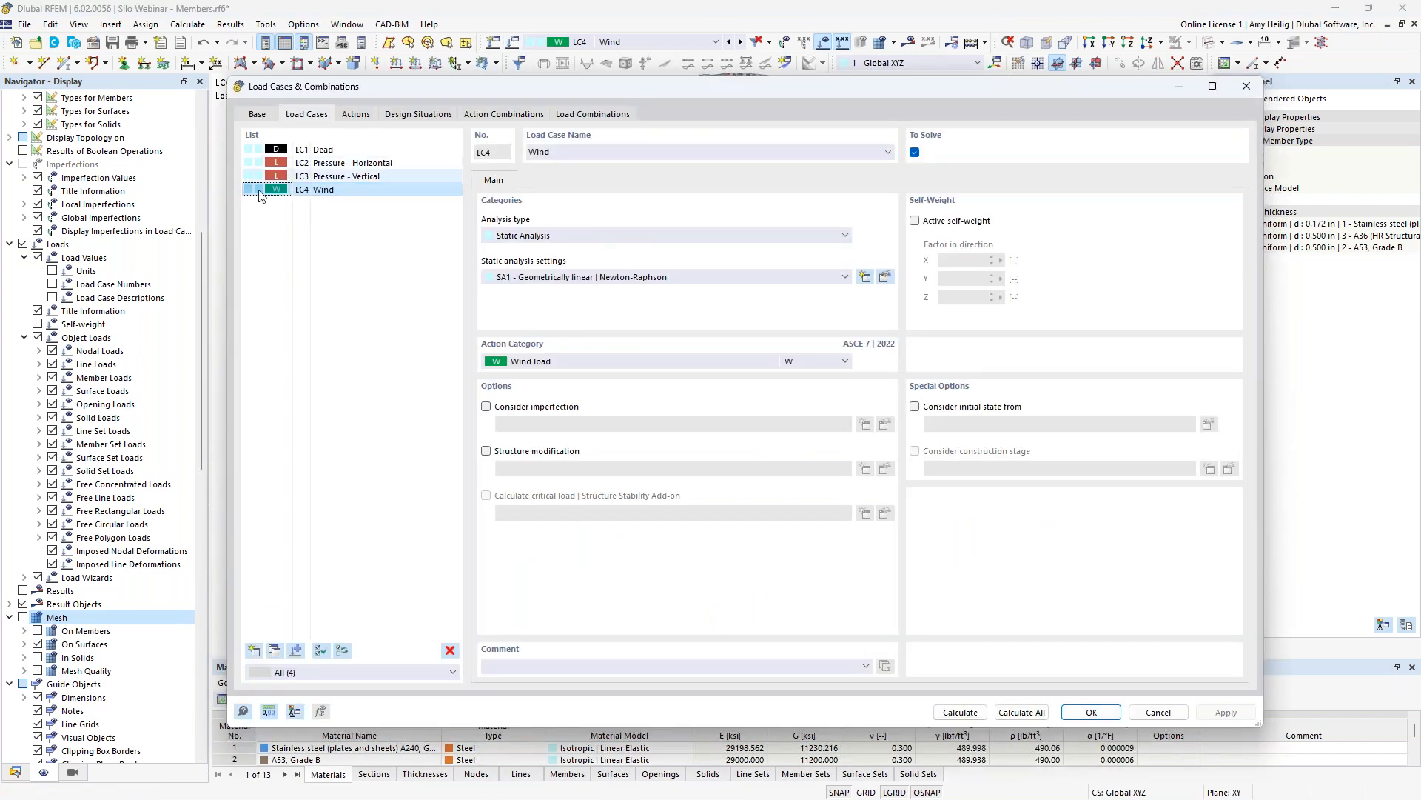
left_click(413, 118)
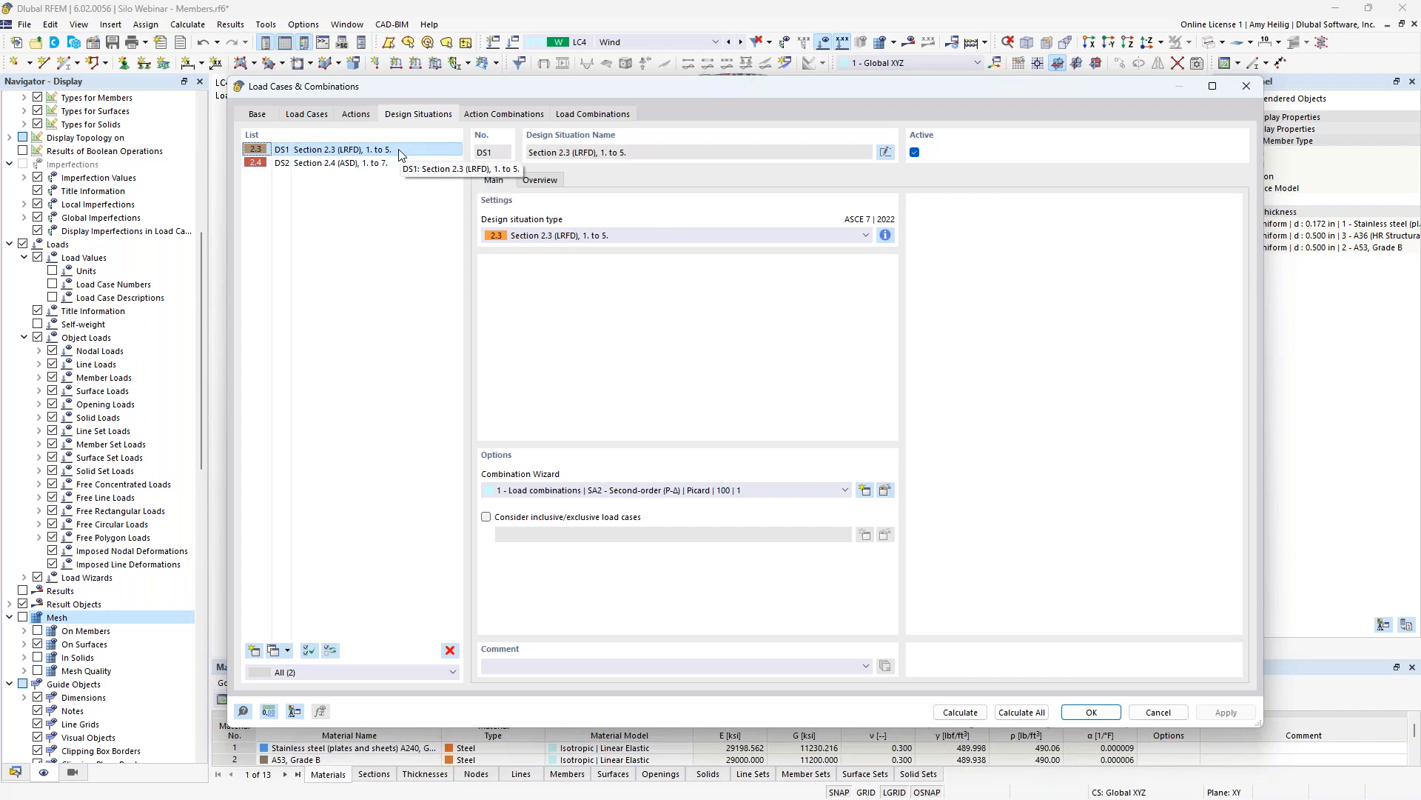
left_click(386, 169)
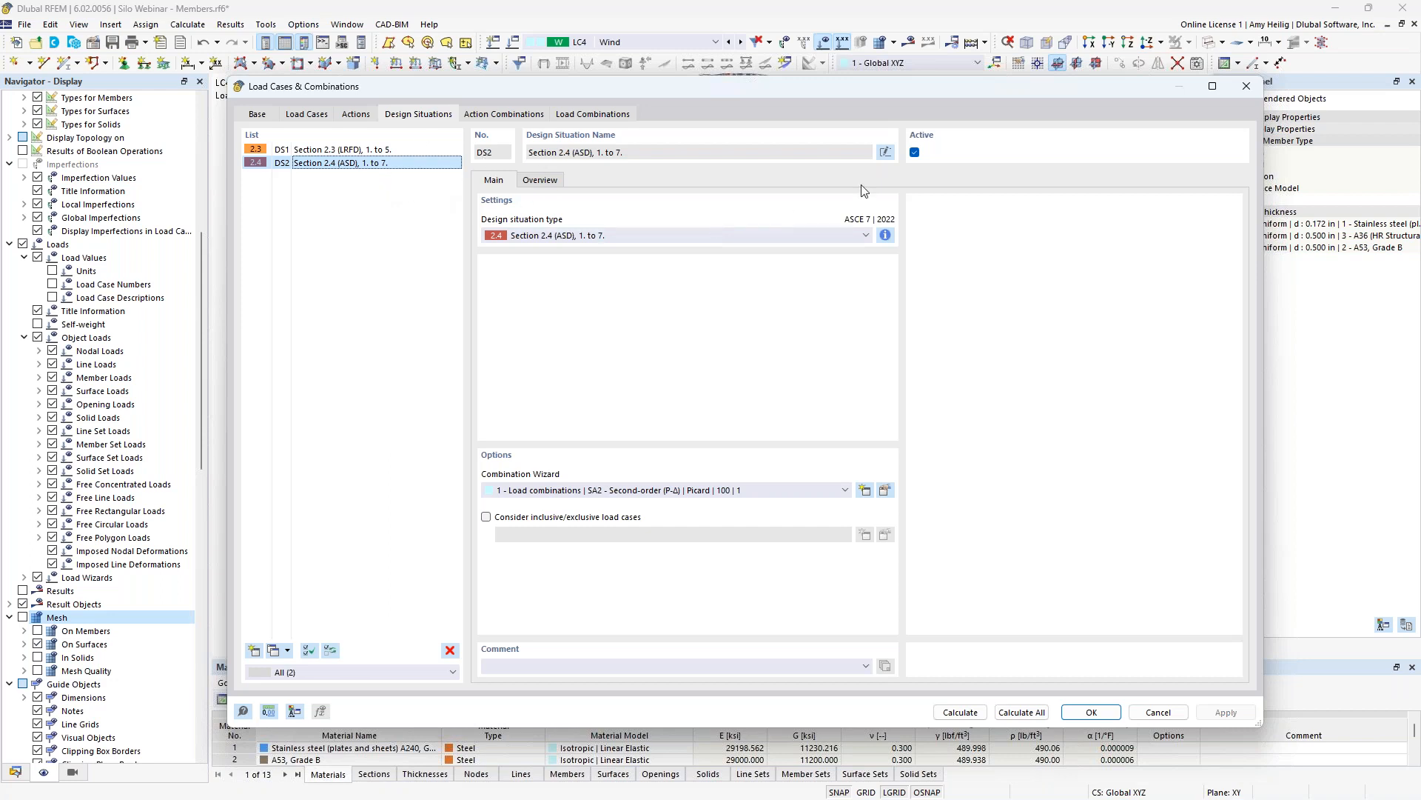
left_click(915, 152)
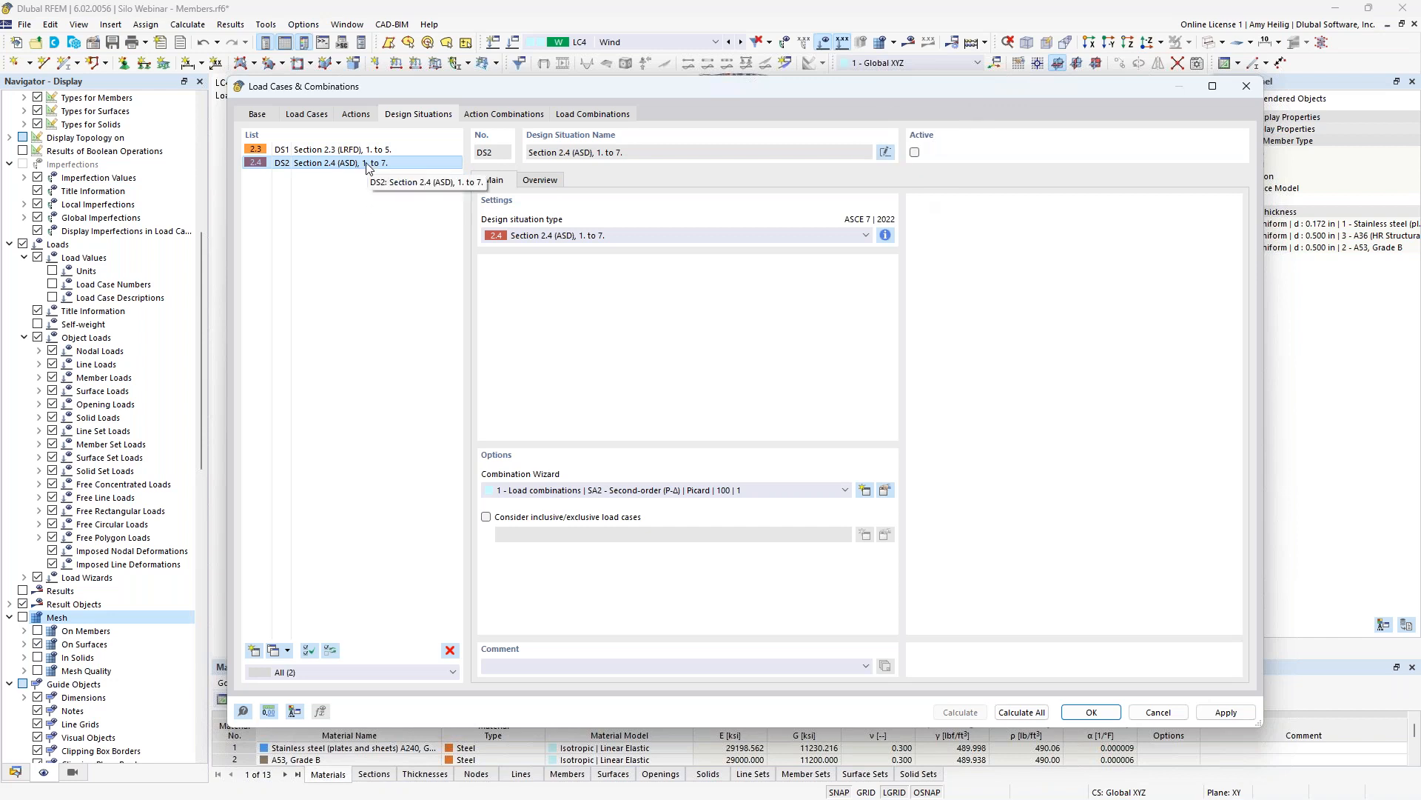
left_click(618, 115)
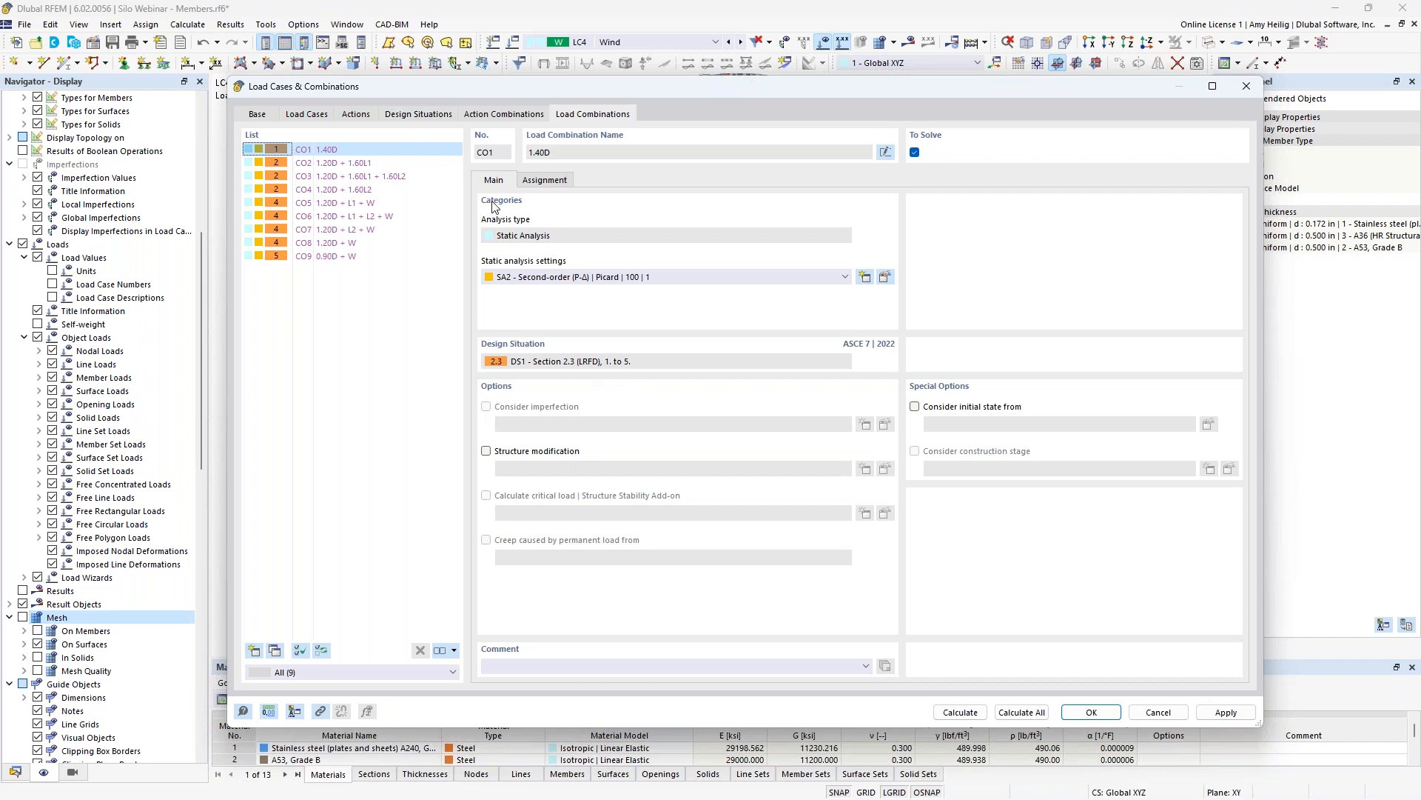
left_click(1091, 711)
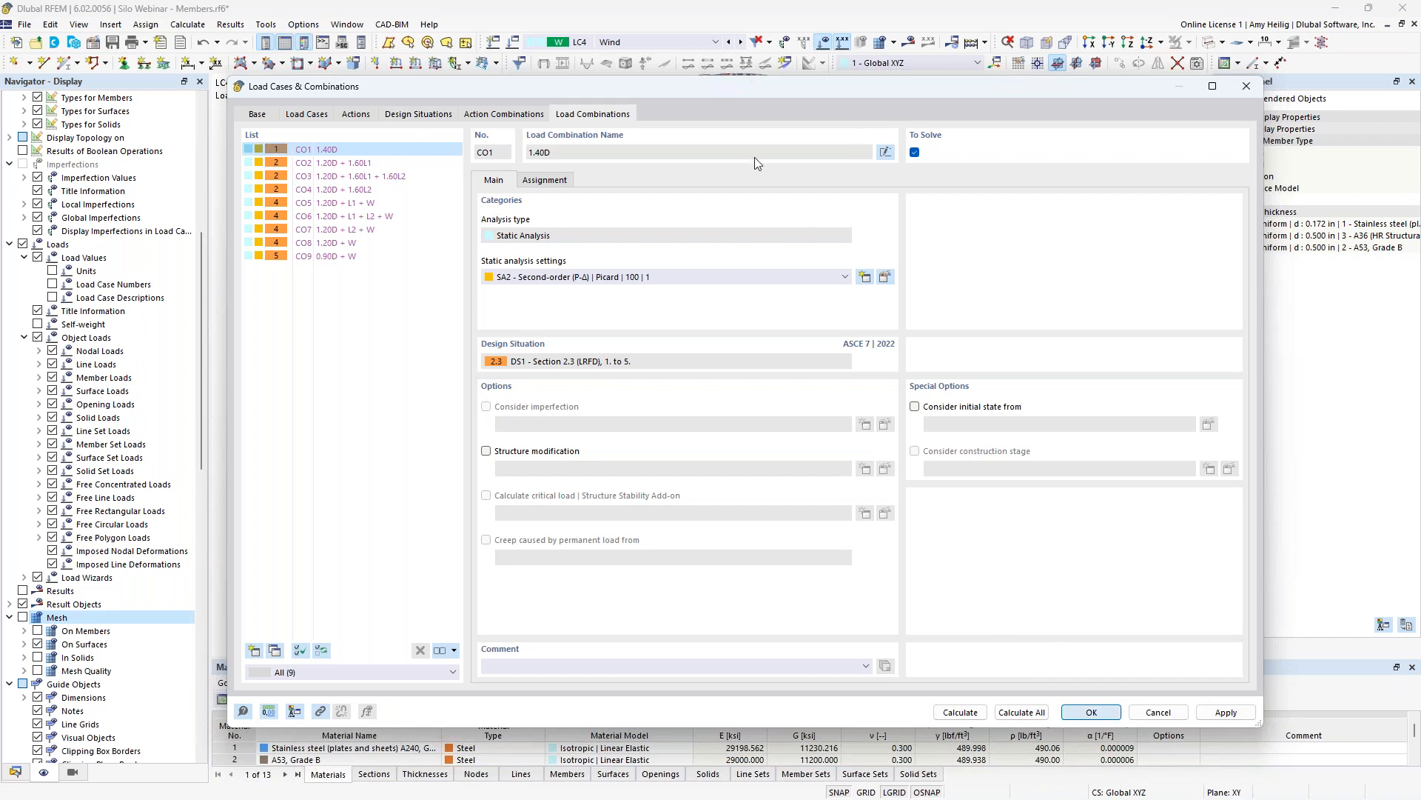
- Examine the combined loads on the silo for CO3 (1.20D + 1.60L1 + 1.60L2) and CO5 (1.20D + L1 + W)
left_click(697, 43)
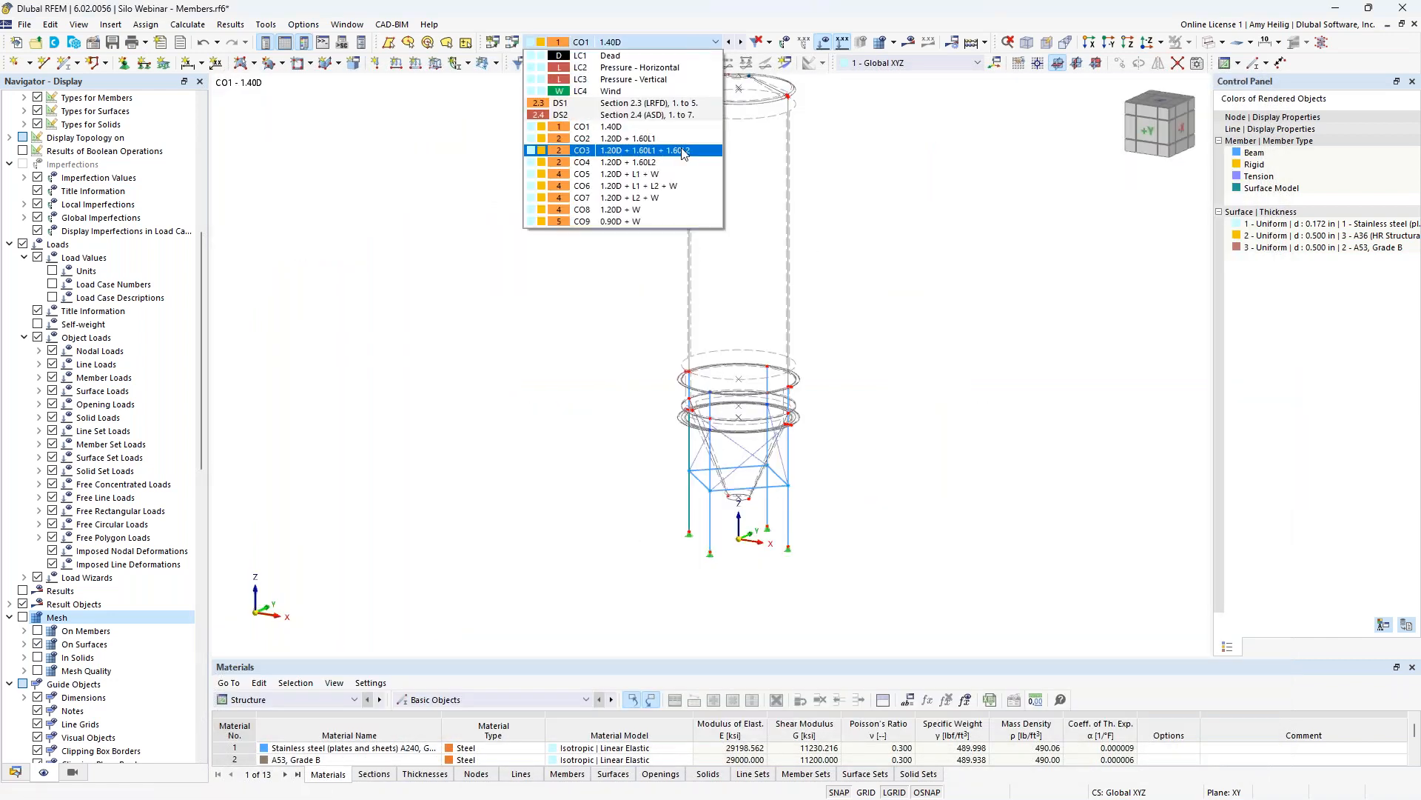
left_click(626, 150)
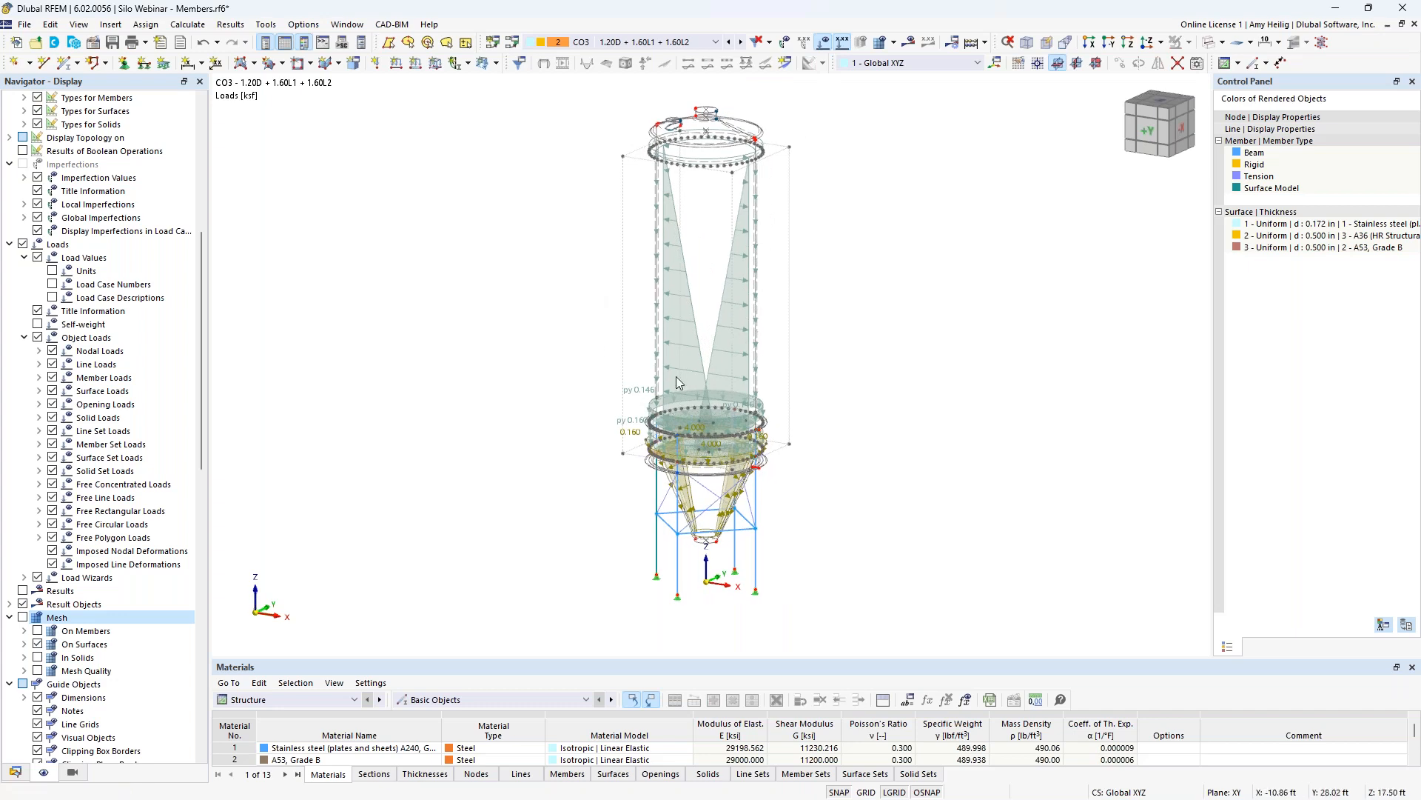
scroll(755, 487, "up", 2)
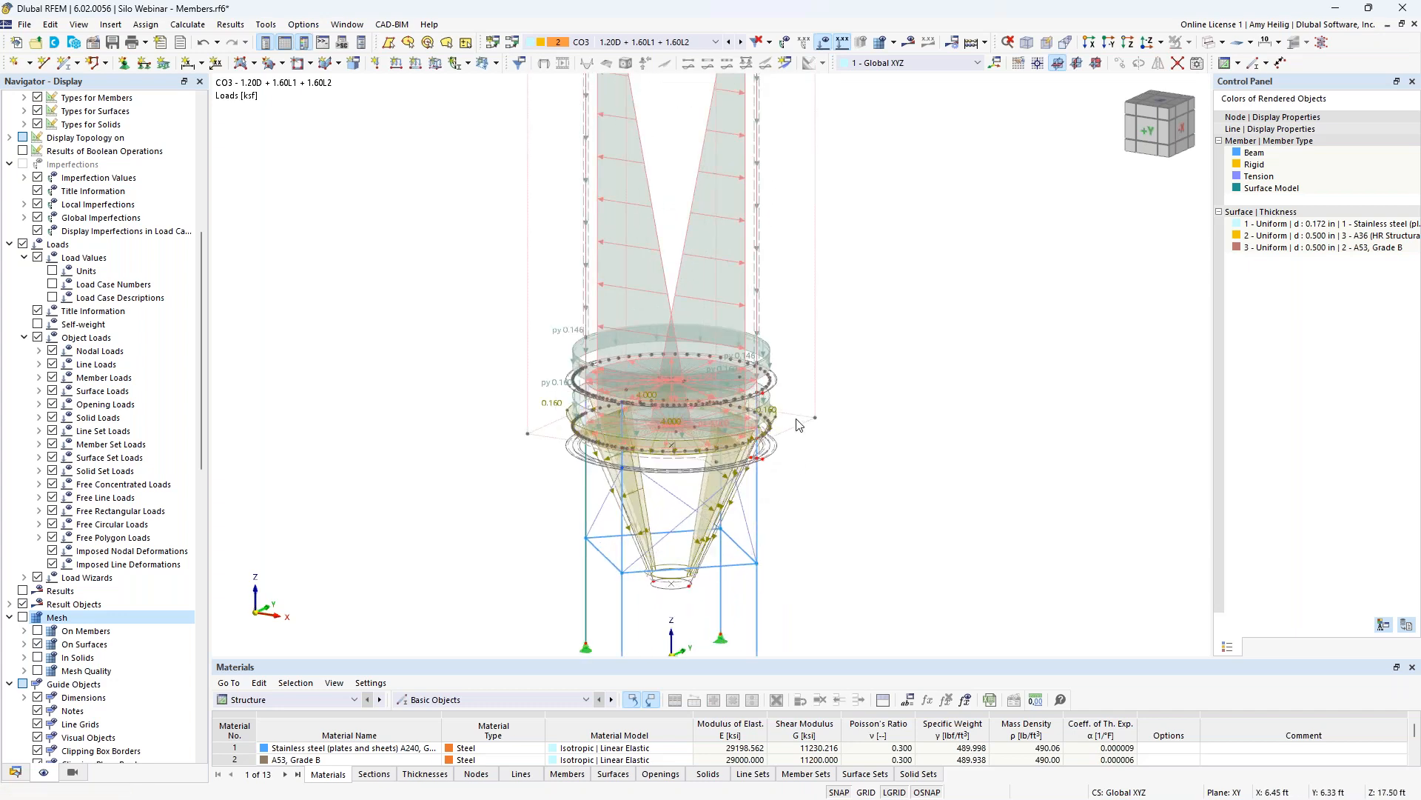
scroll(894, 287, "down", 1)
middle_click_drag(895, 287, 870, 378)
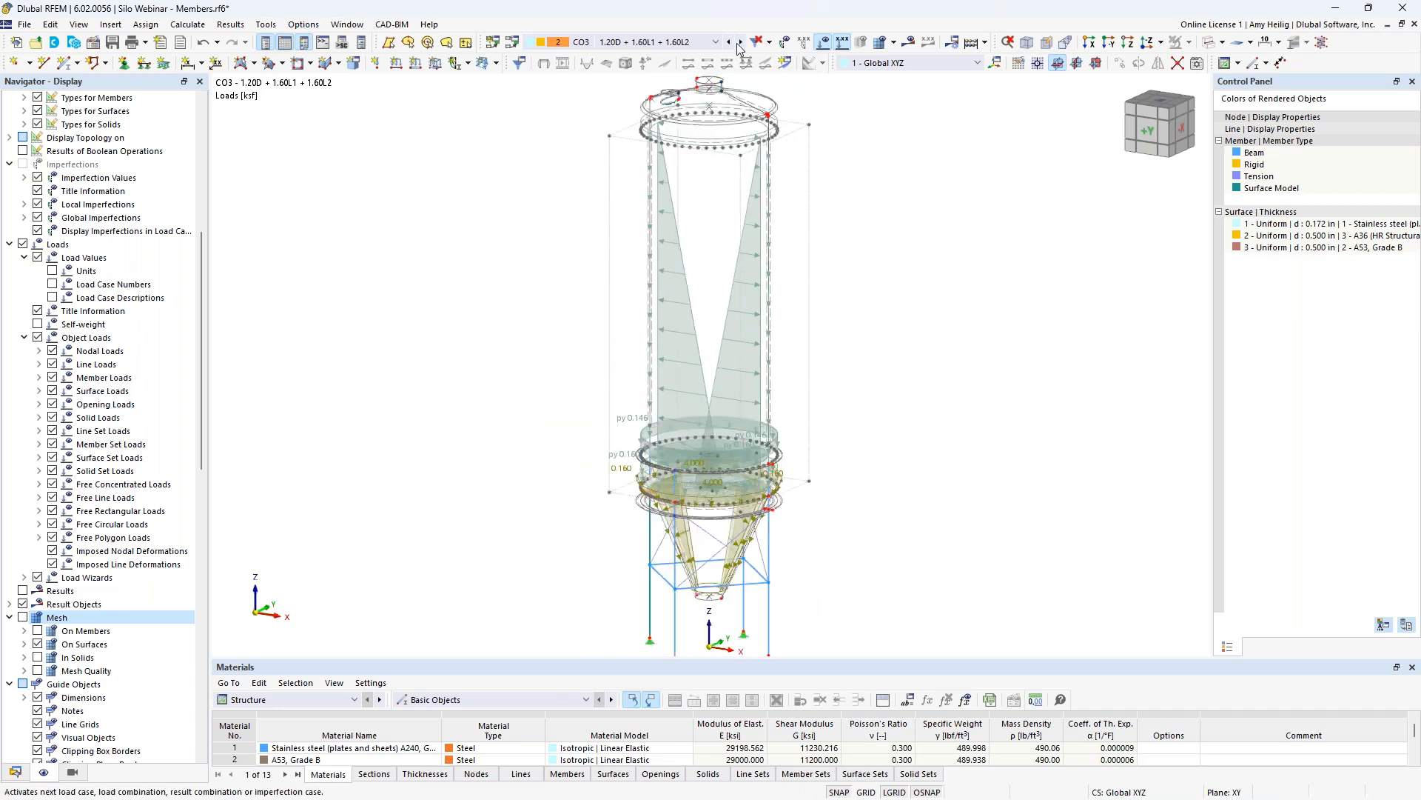
left_click(742, 43)
left_click(741, 43)
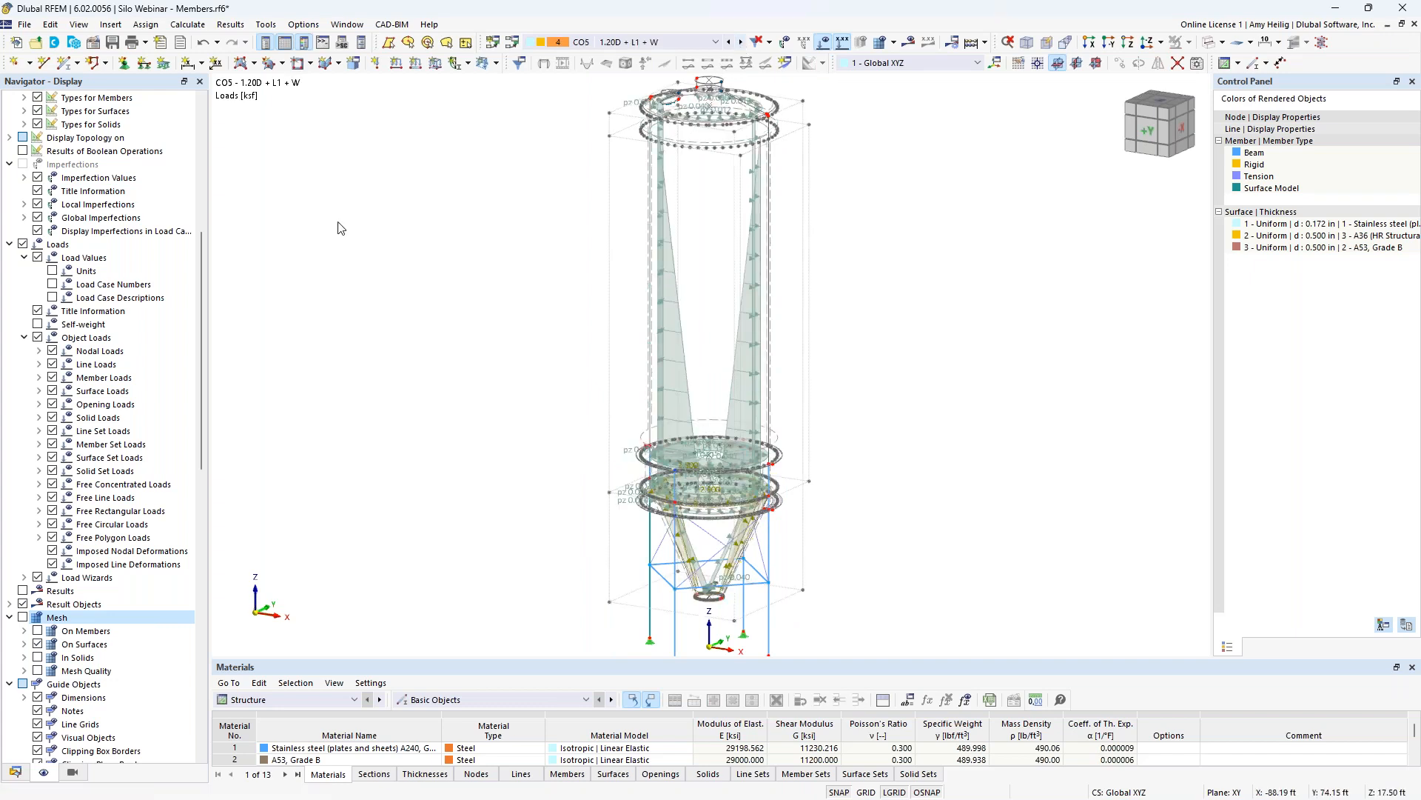
- Calculate load combination CO5 (1.20D + L1 + W) and hide the loads so only the deformed silo is displayed
left_click(186, 24)
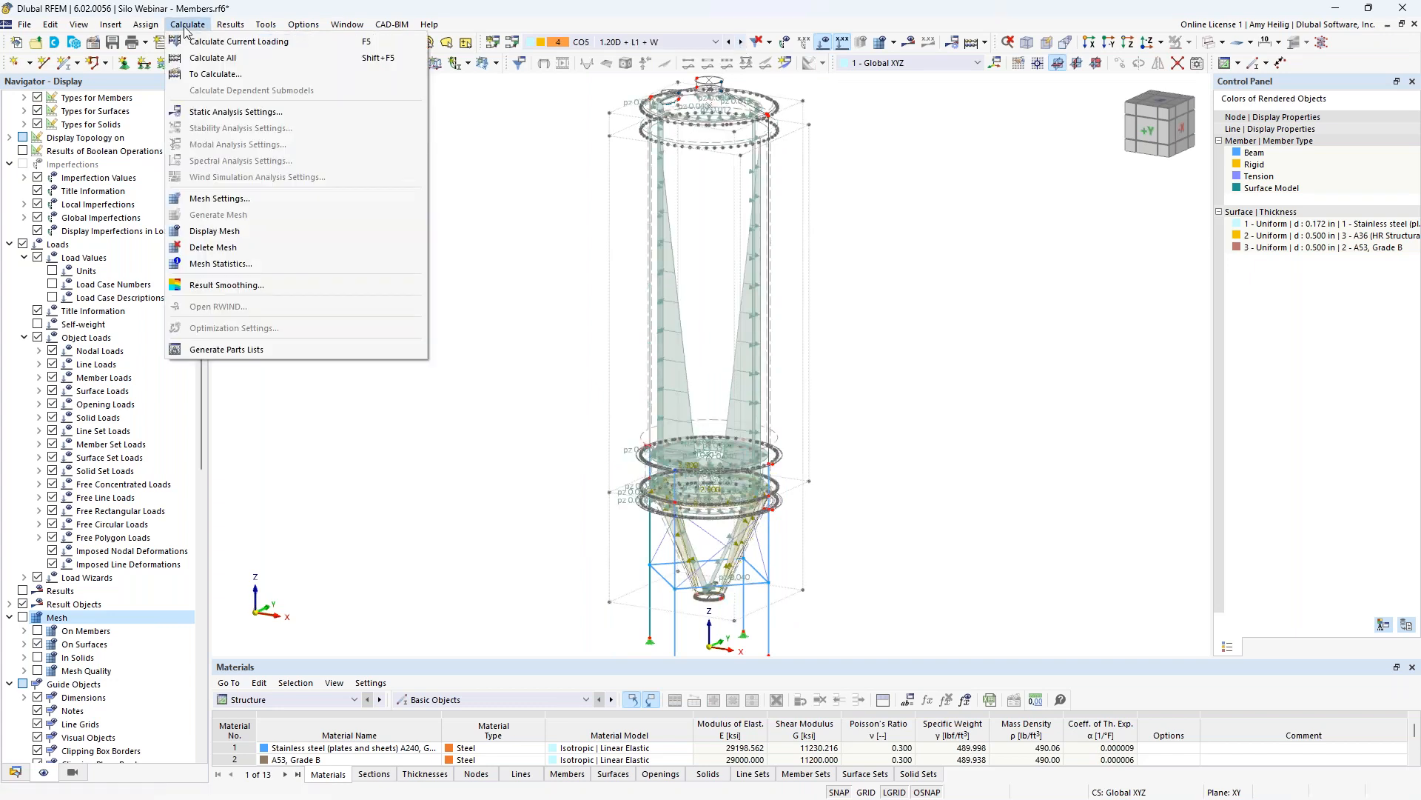
left_click(222, 42)
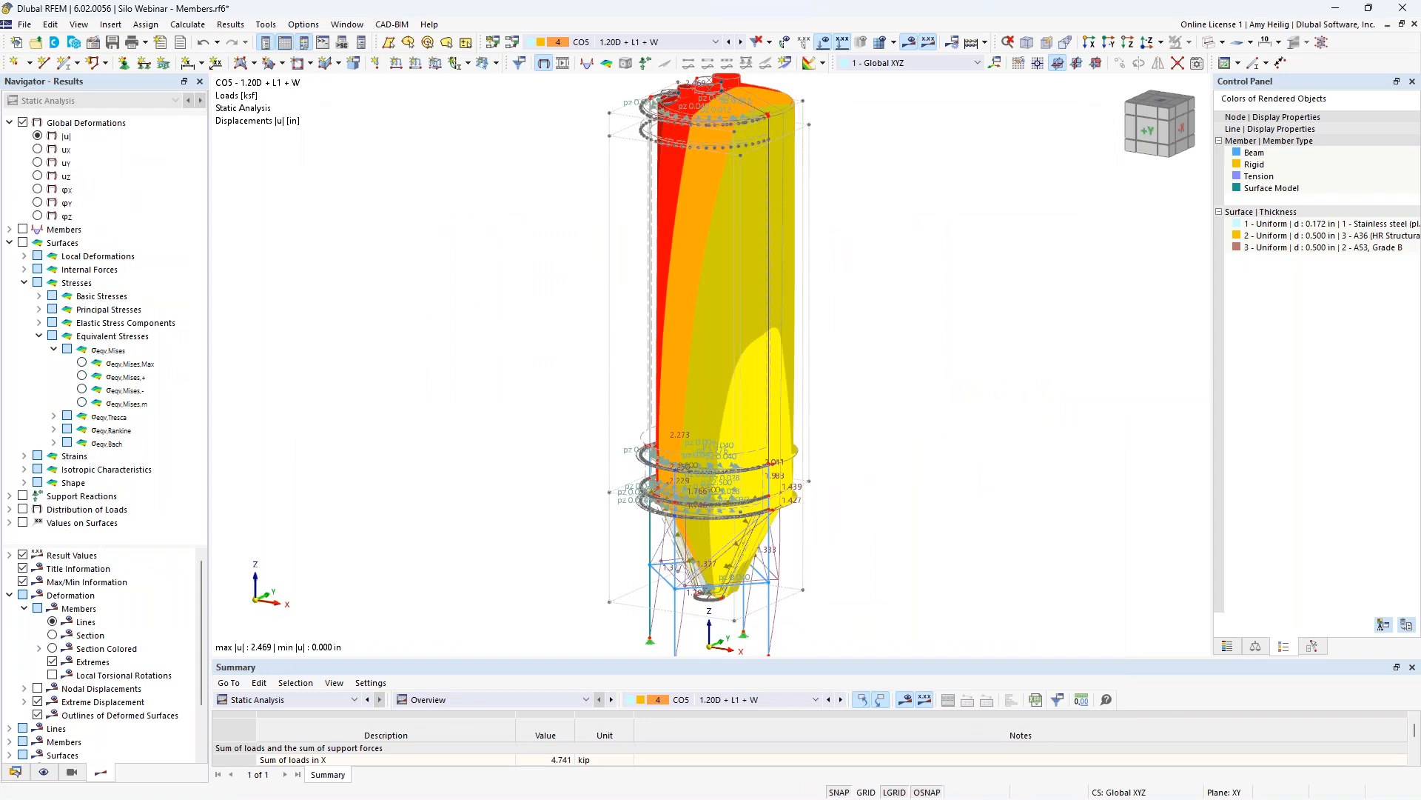
scroll(467, 360, "up", 2)
left_click(10, 243)
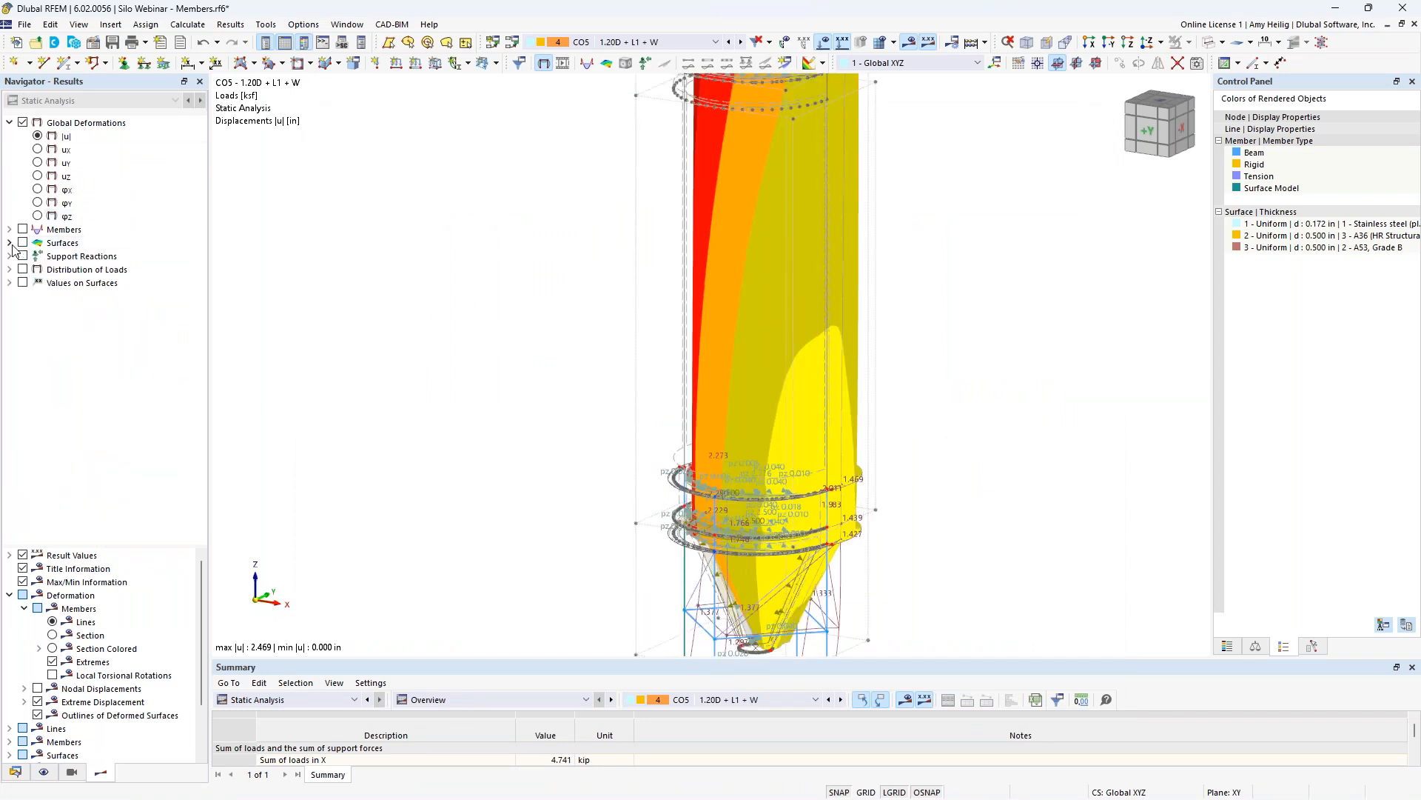
left_click(9, 596)
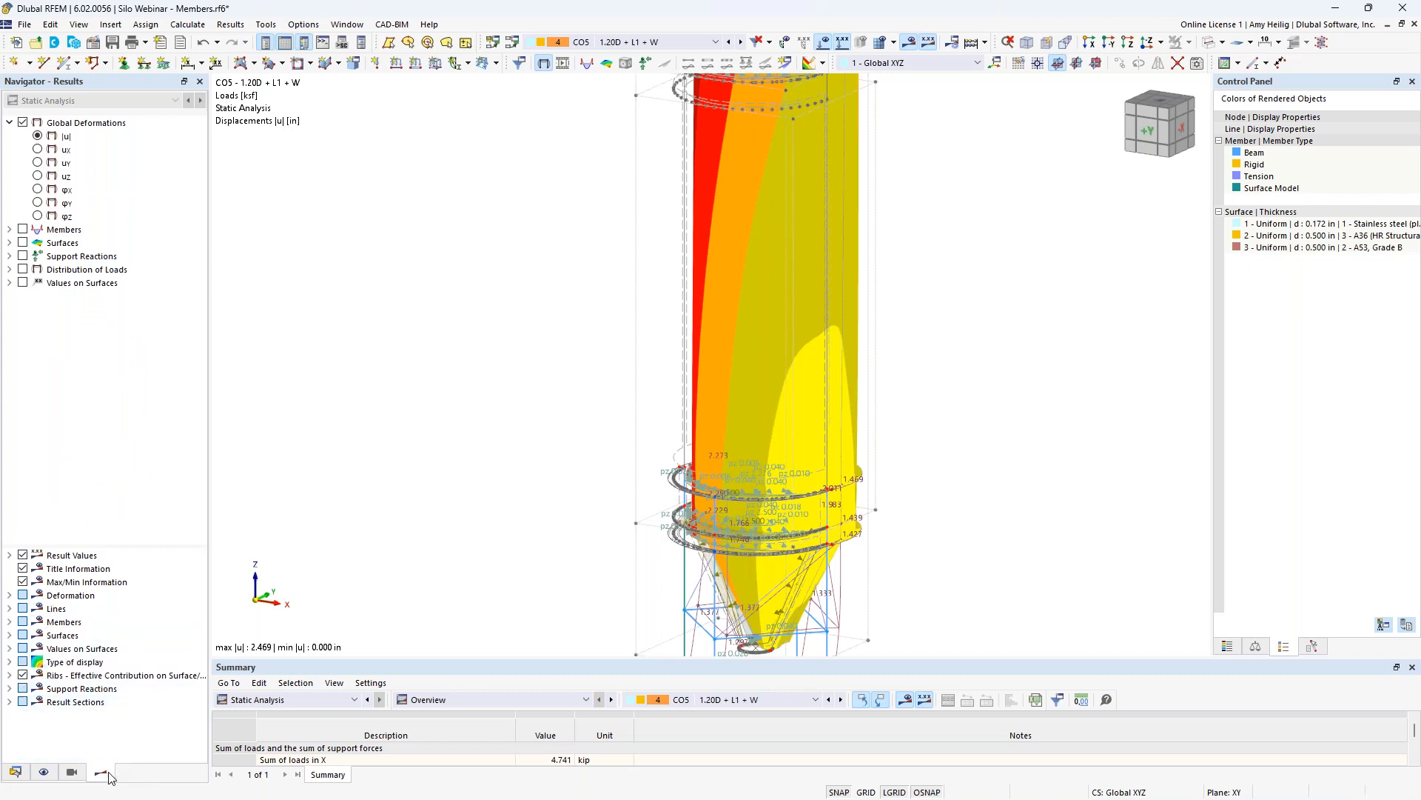
scroll(538, 459, "down", 2)
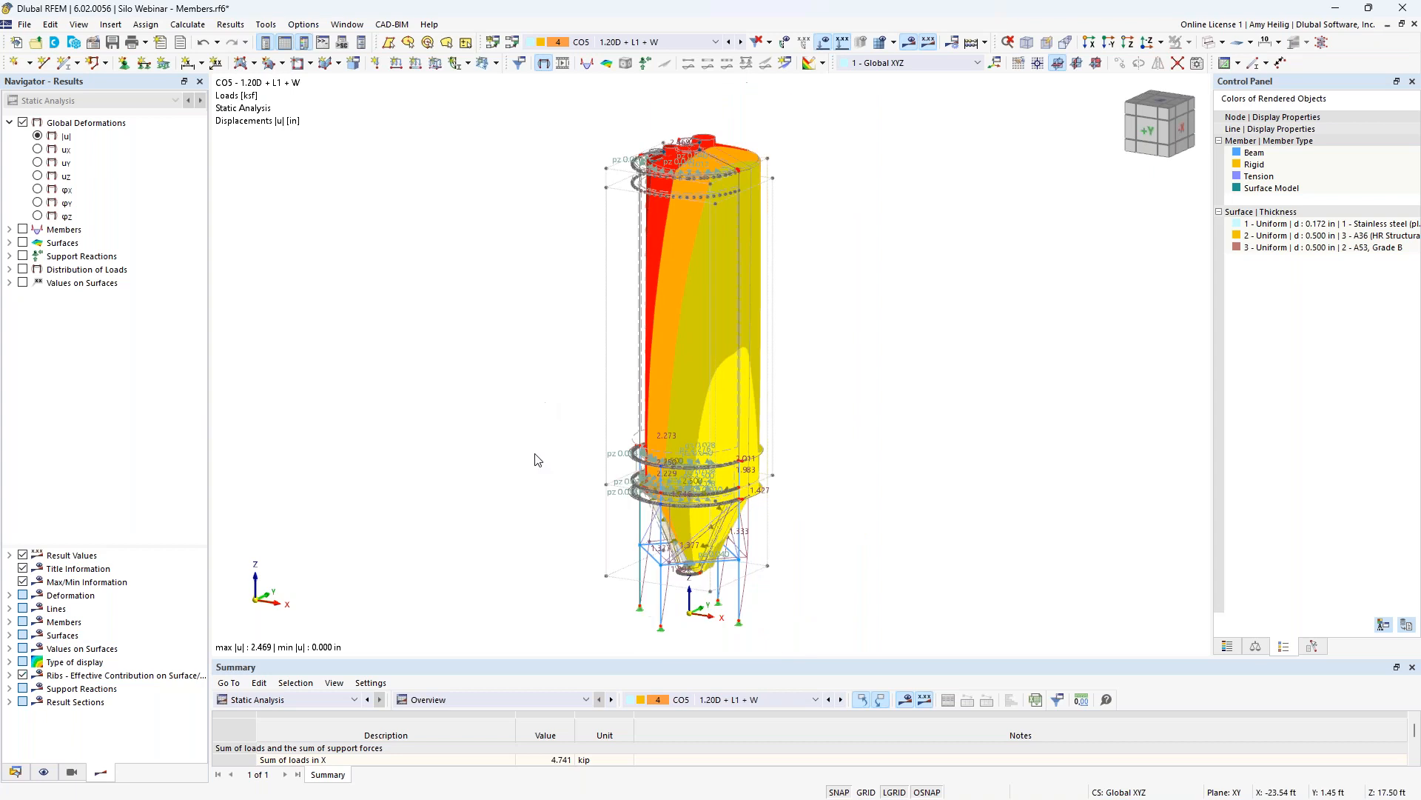
left_click(822, 42)
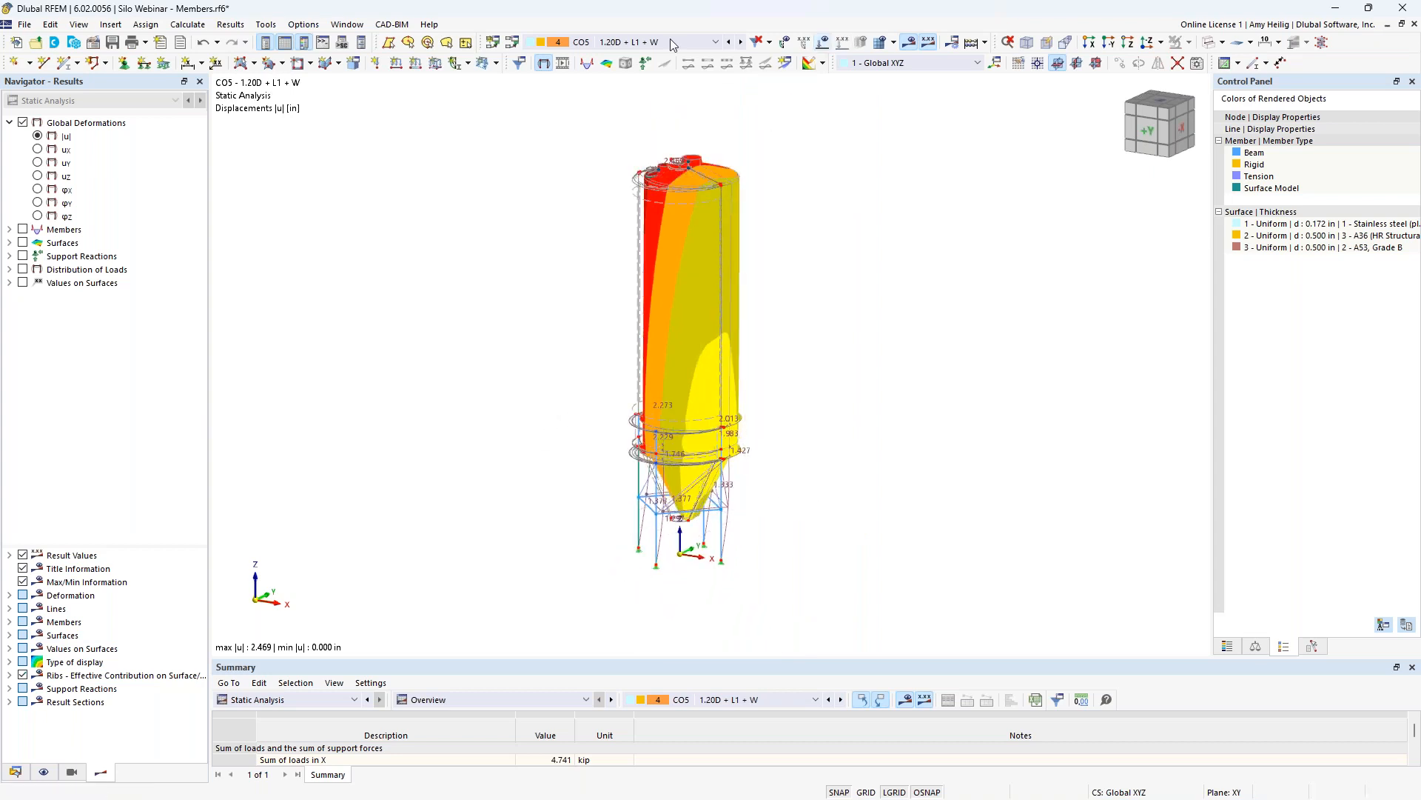
- Set the deformation display of members to Section Colored
left_click(632, 43)
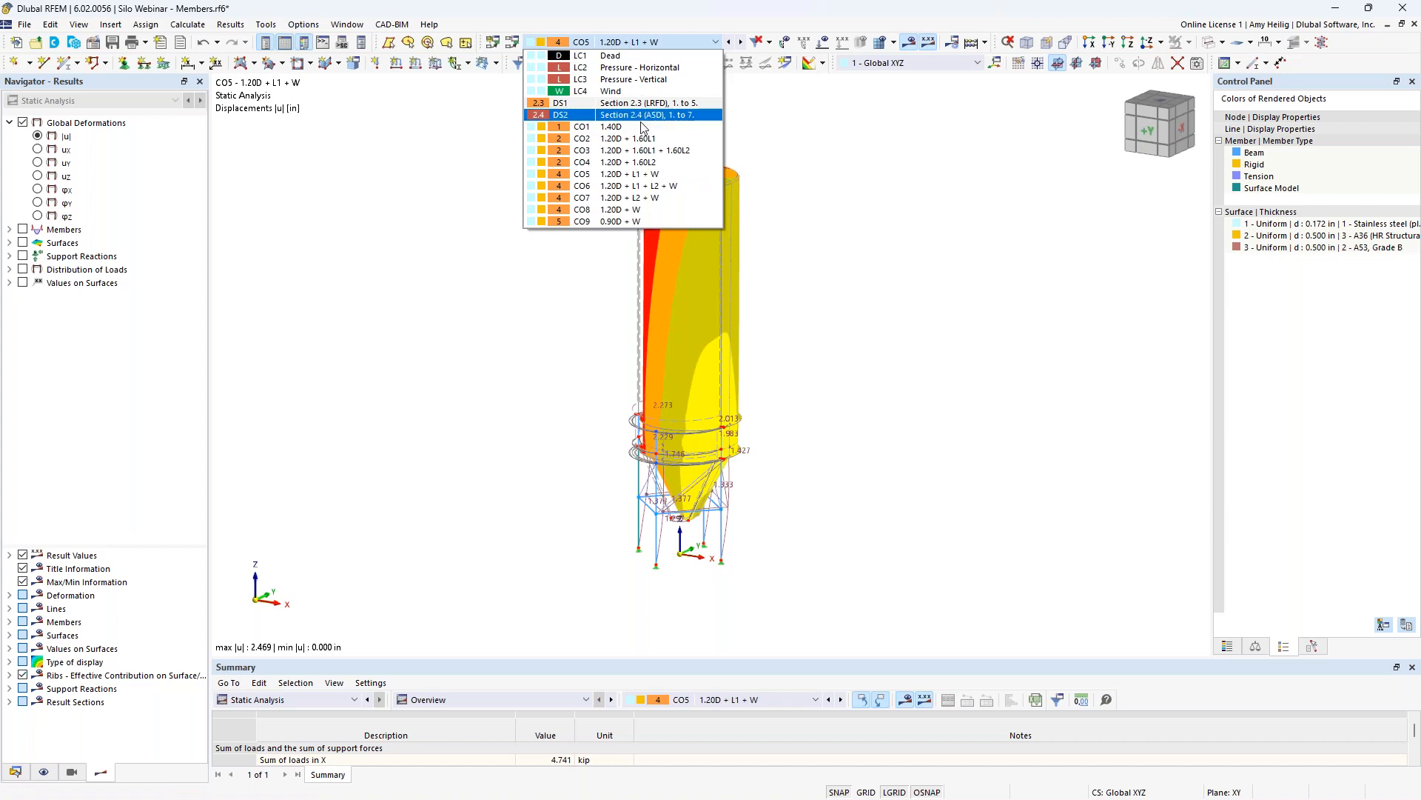
left_click(428, 277)
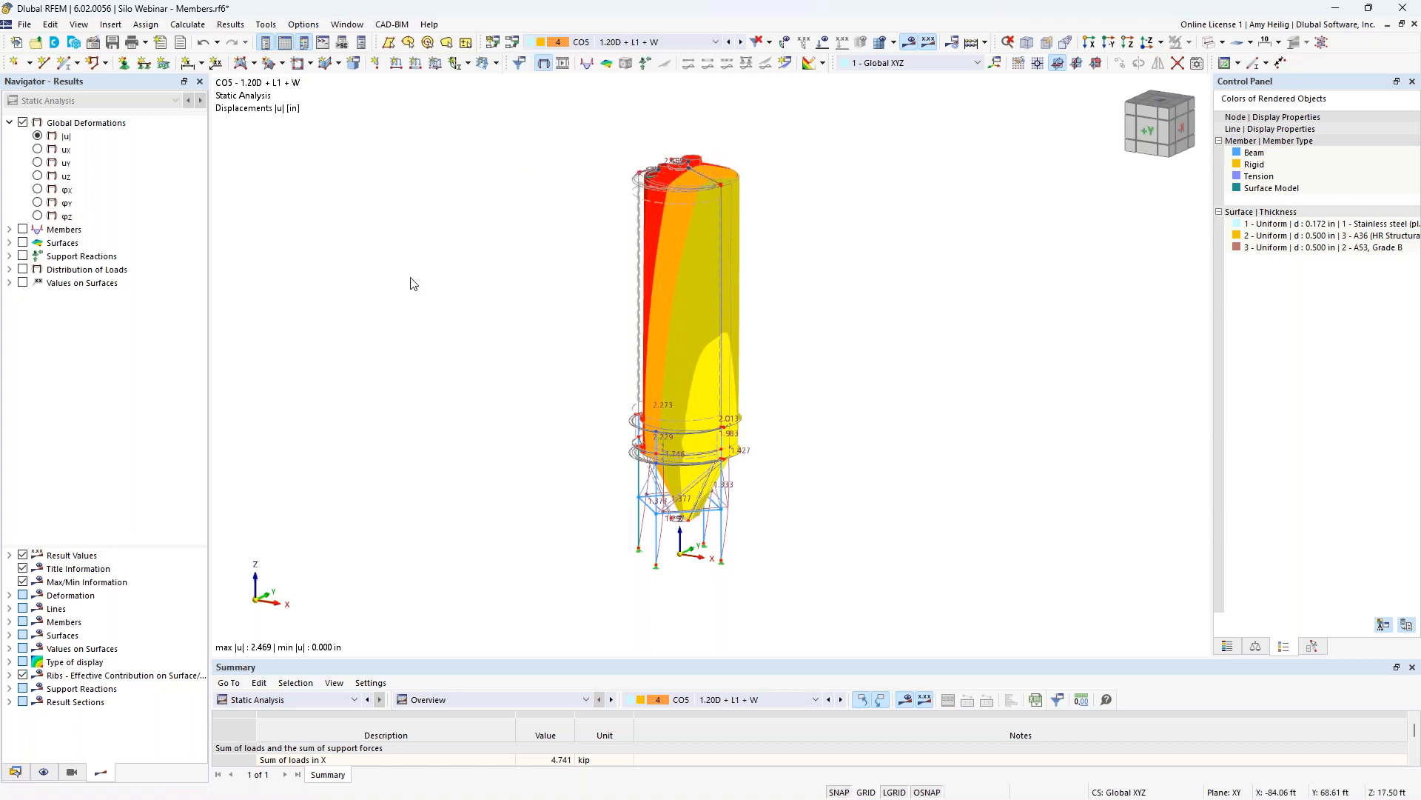
left_click(10, 596)
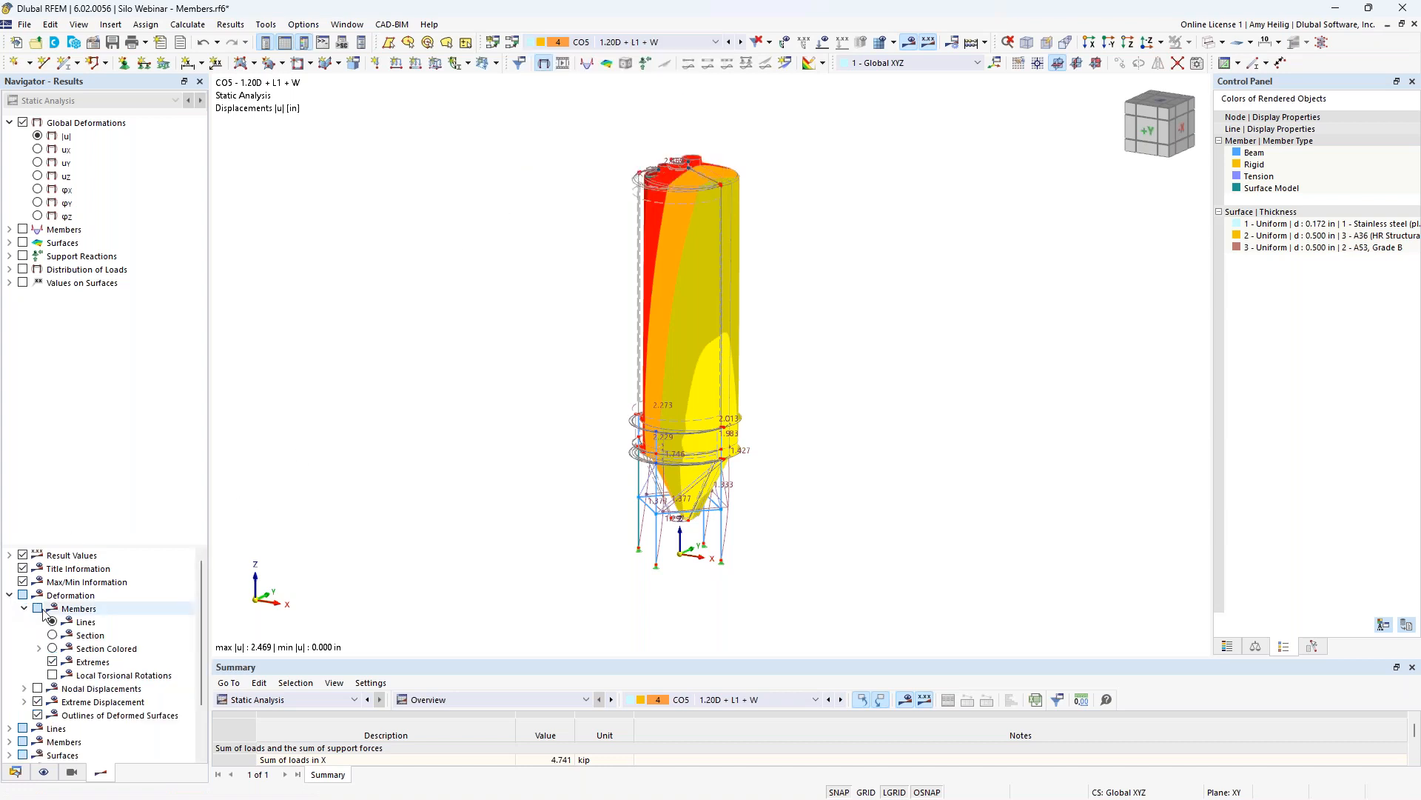
left_click(52, 649)
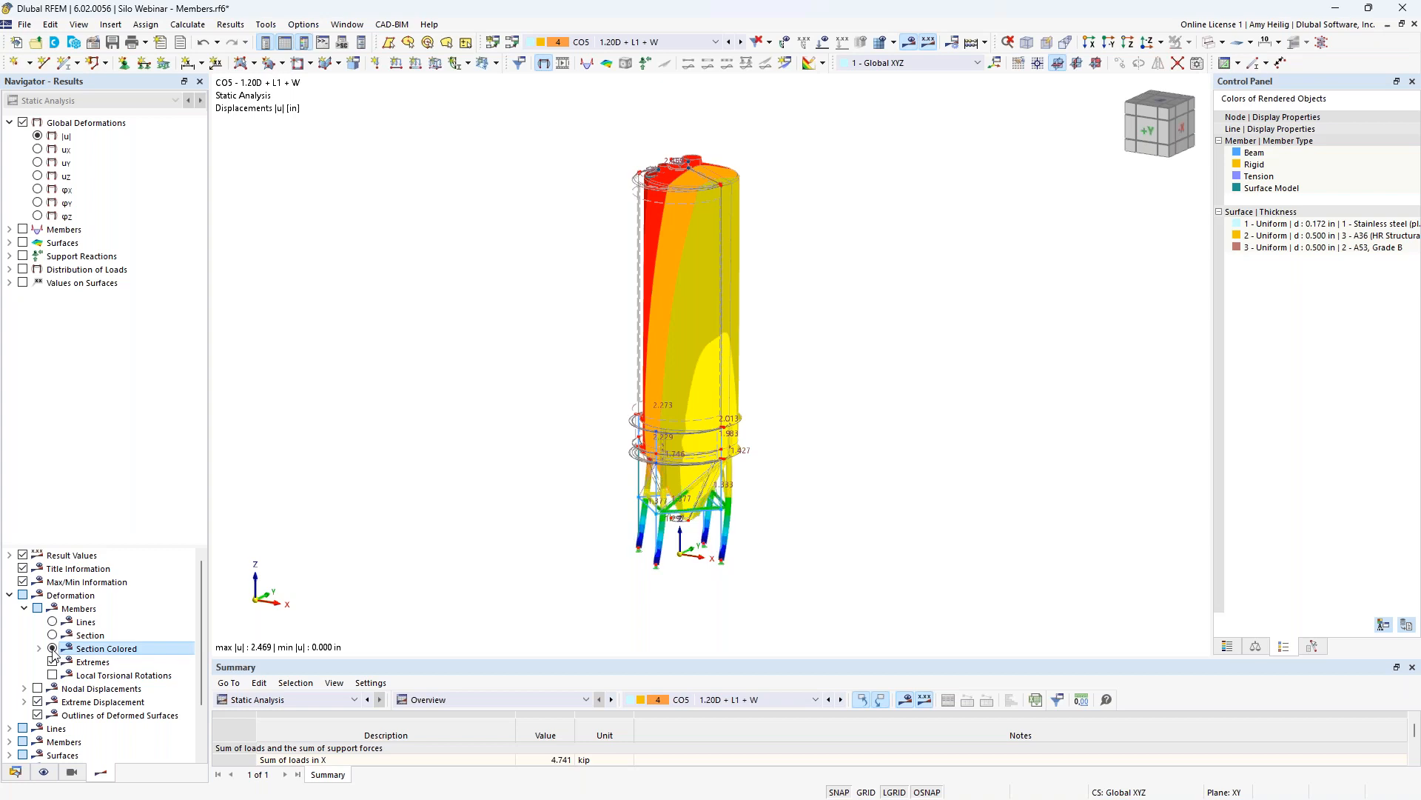
scroll(638, 521, "up", 1)
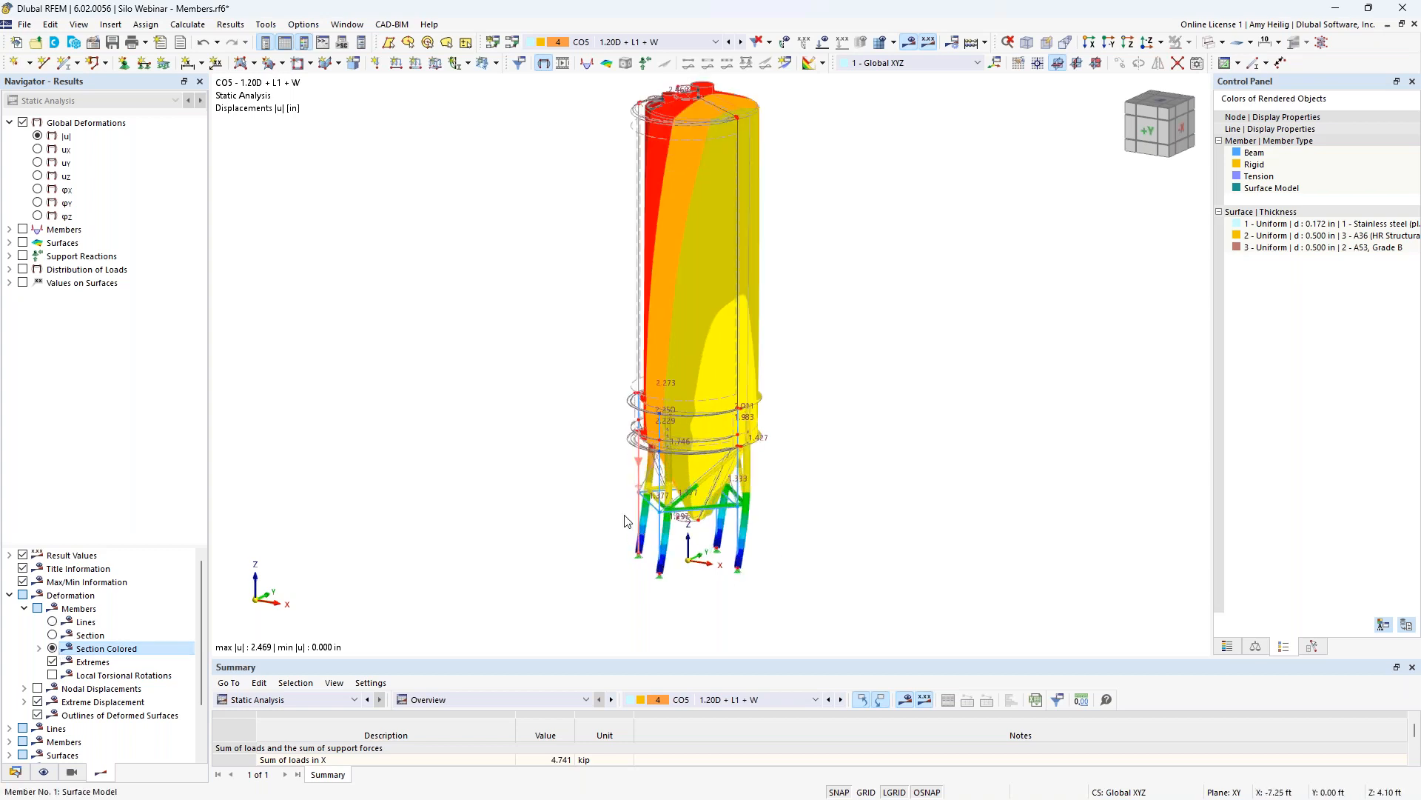
left_click(10, 594)
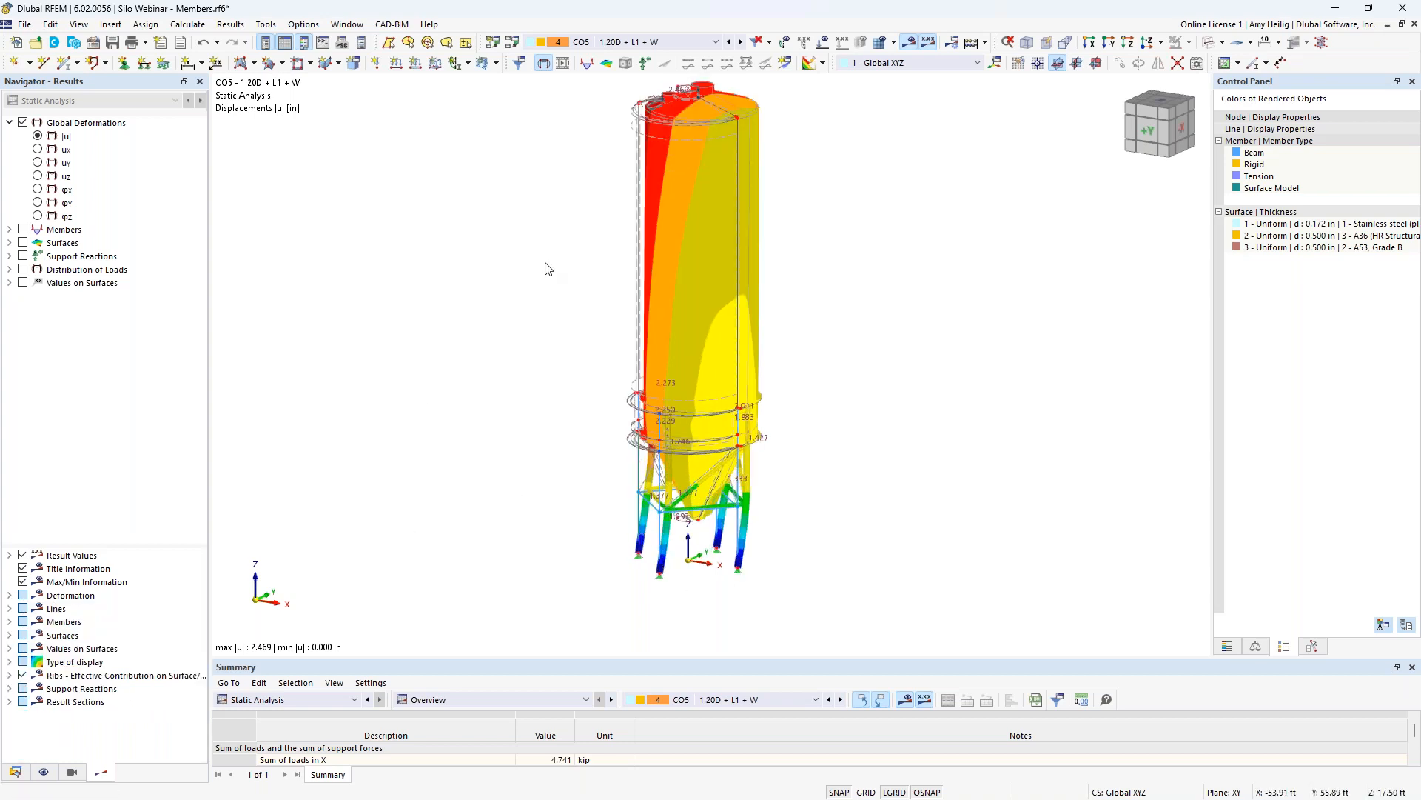
- Review the global deformations of load combinations CO6 through CO9 with the color scale shown
left_click(741, 42)
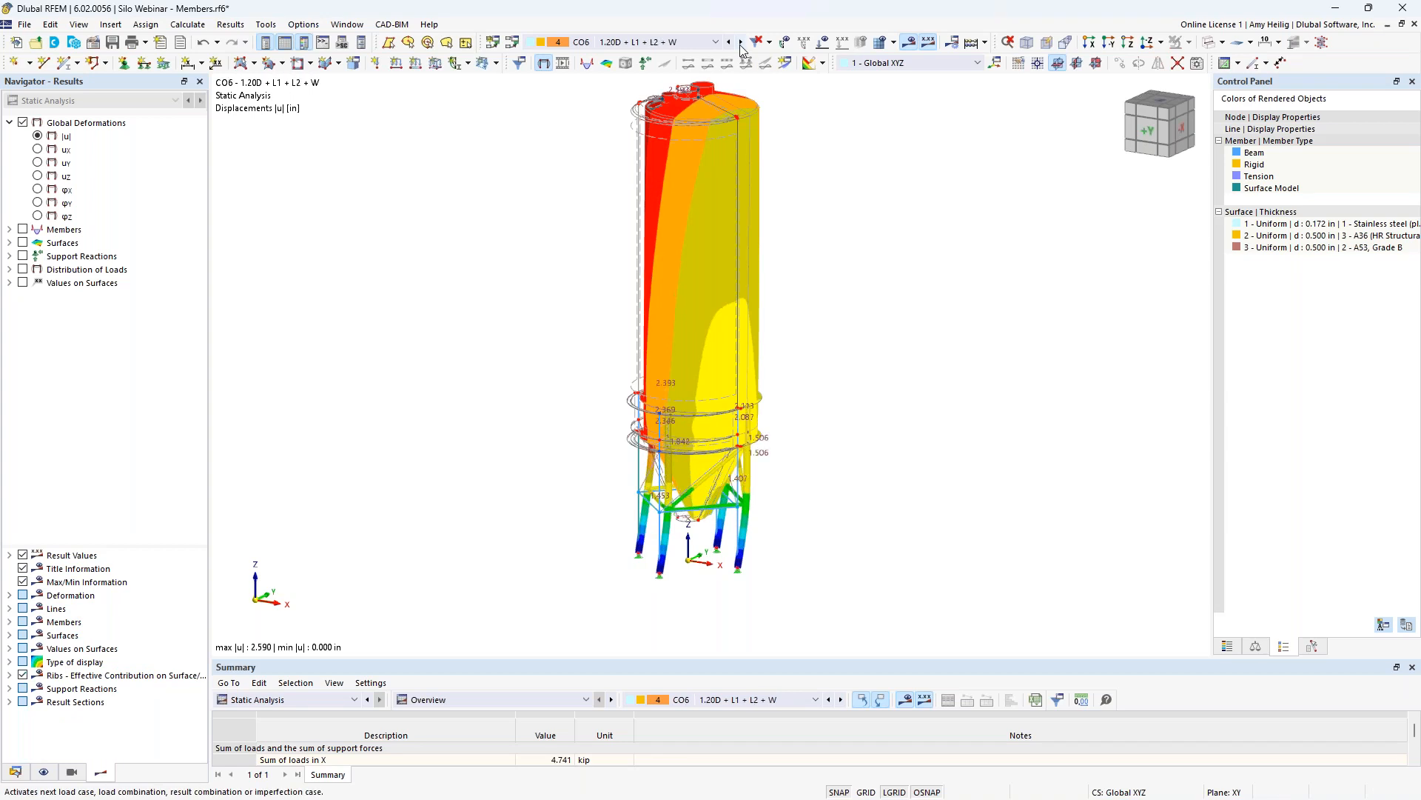
left_click(740, 42)
left_click(740, 42)
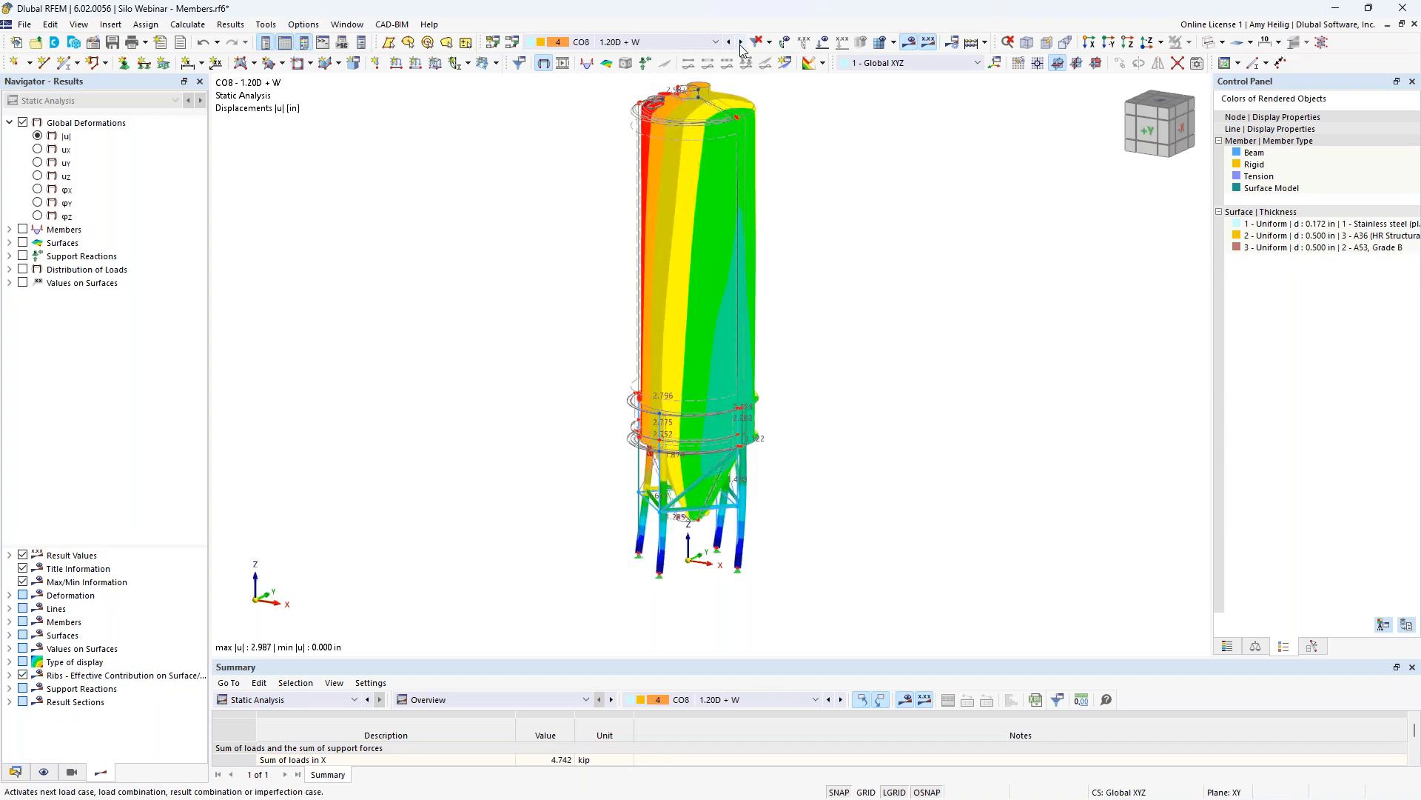
left_click(1223, 647)
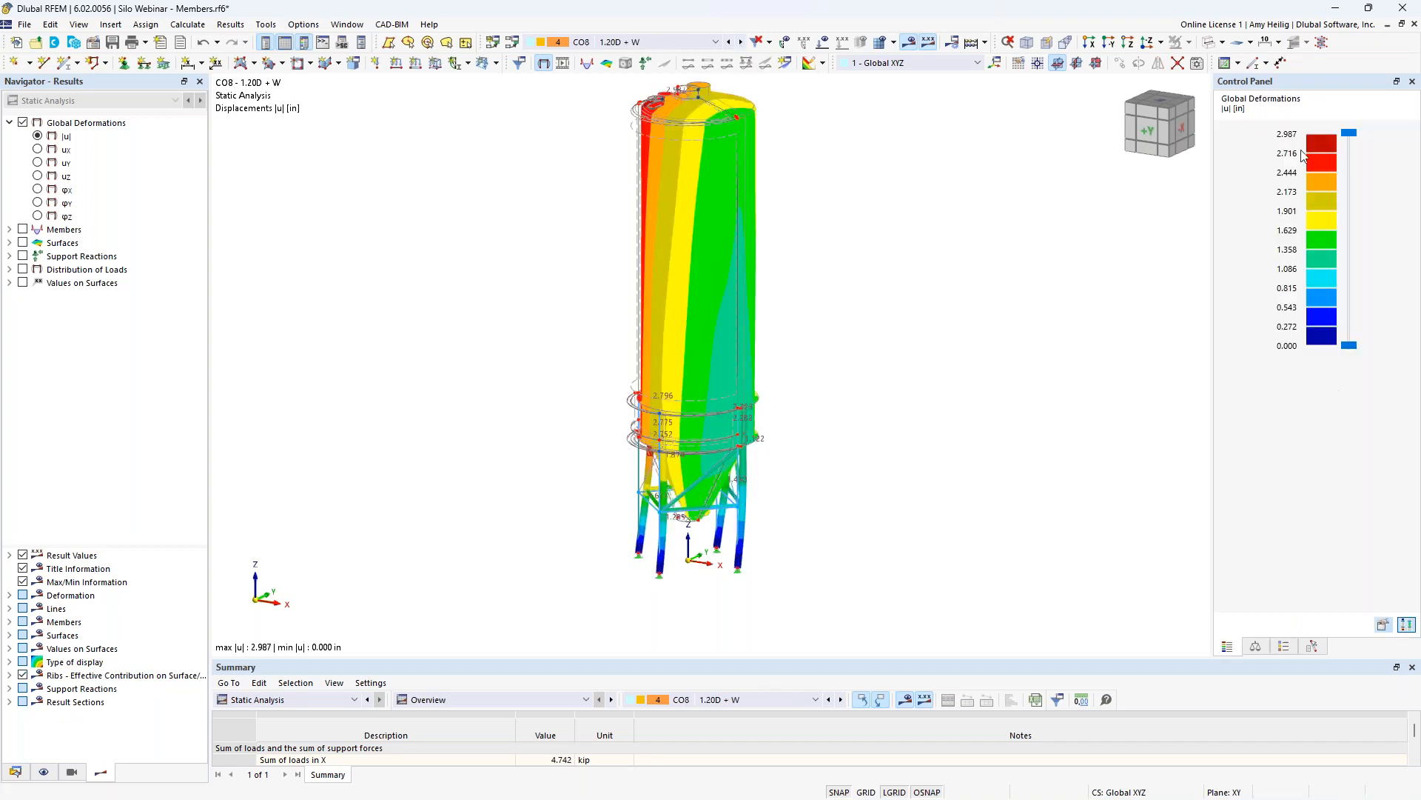
left_click(740, 42)
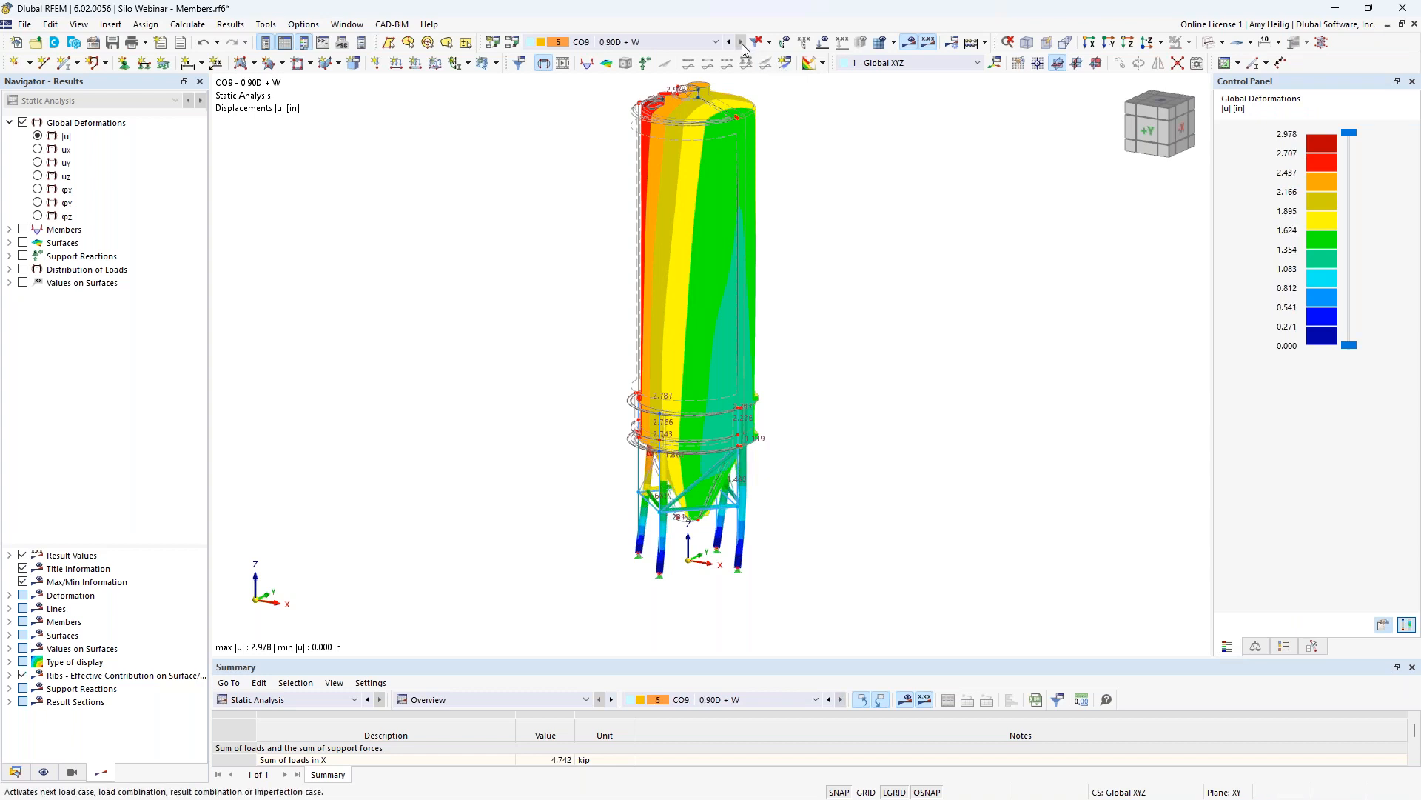
- Go back to load combination CO7 (1.20D + L2 + W) and display its distribution of loads
left_click(729, 42)
left_click(729, 43)
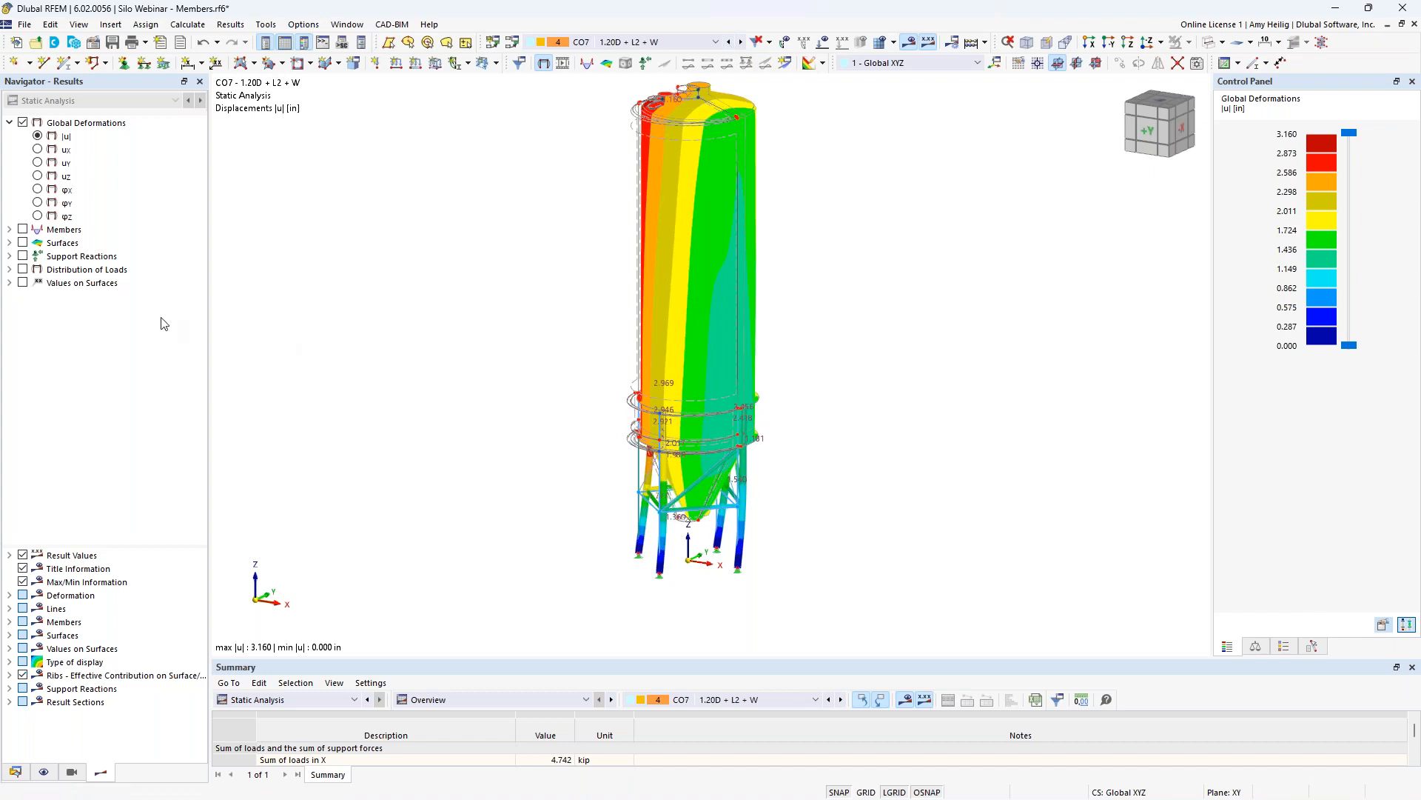
left_click(10, 269)
left_click(23, 269)
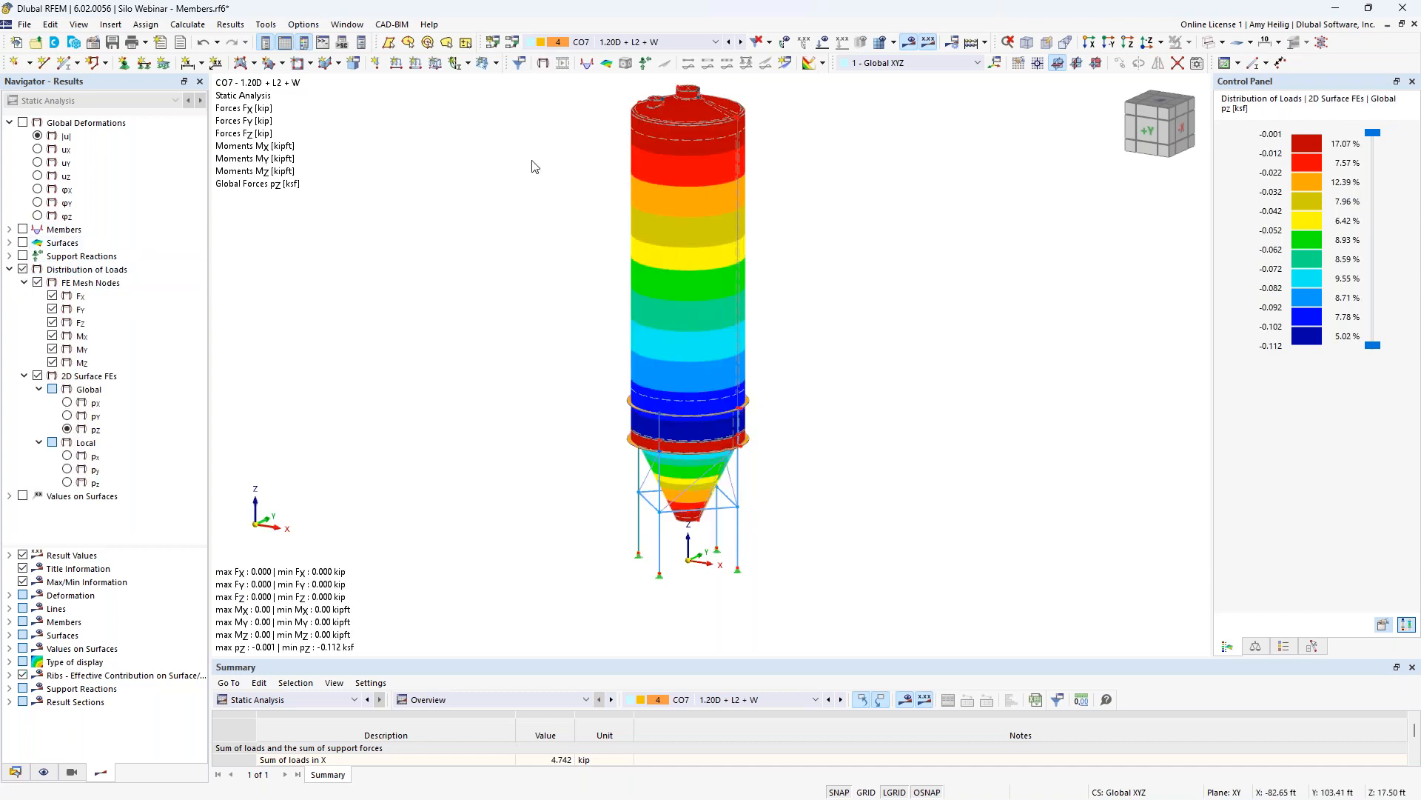
- Examine the global pX surface load distribution of load case LC4 (Wind) around the silo wall and hopper
left_click(636, 42)
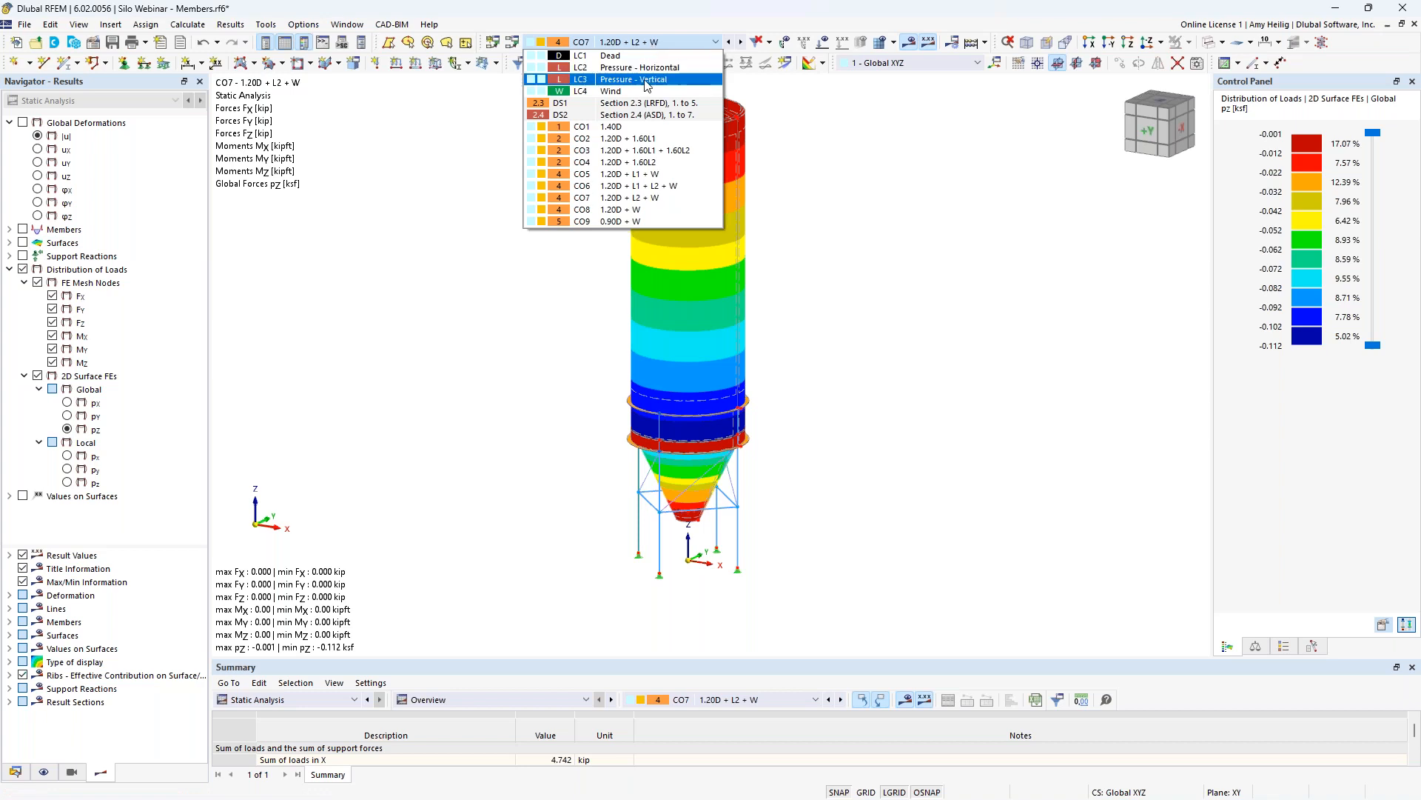
left_click(645, 93)
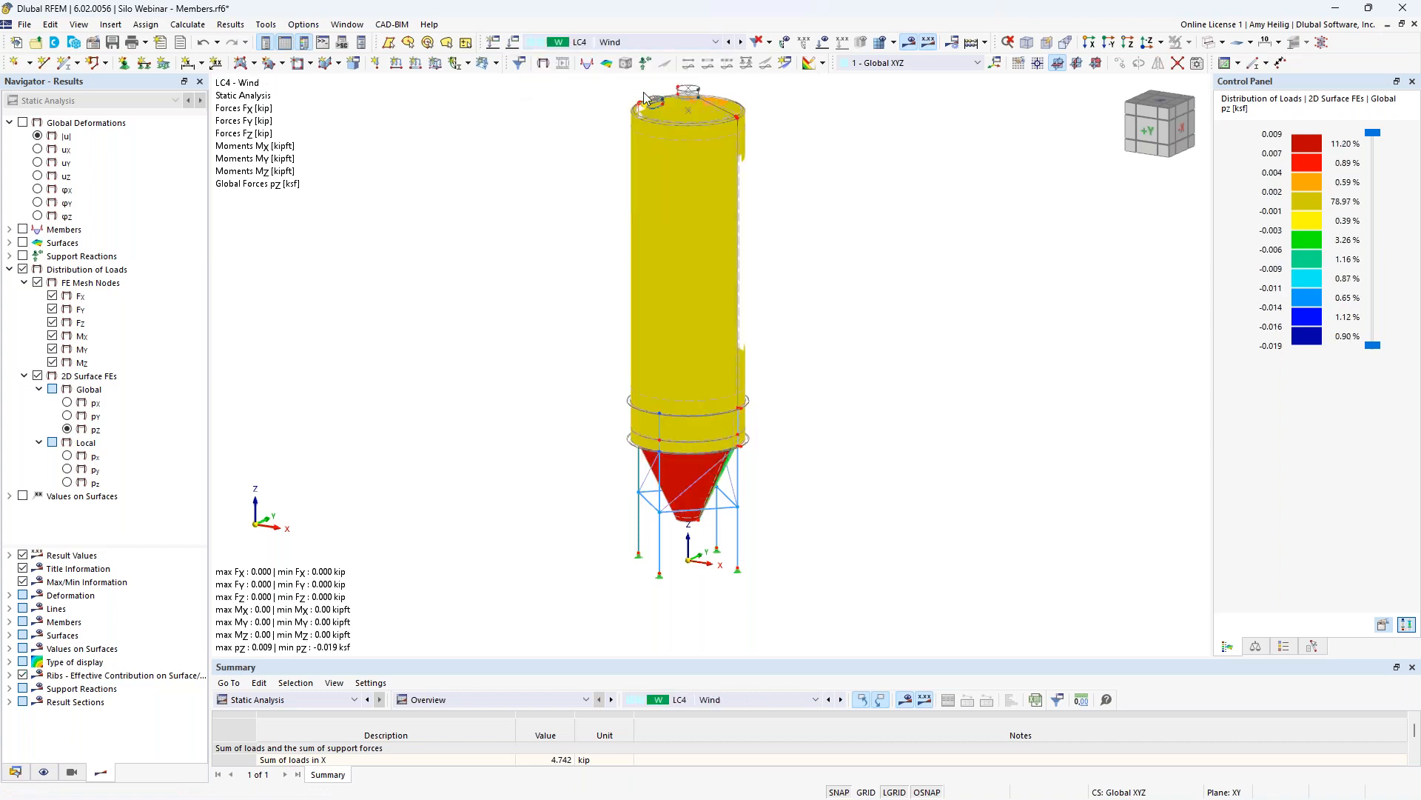
middle_click_drag(795, 375, 910, 409, "ctrl")
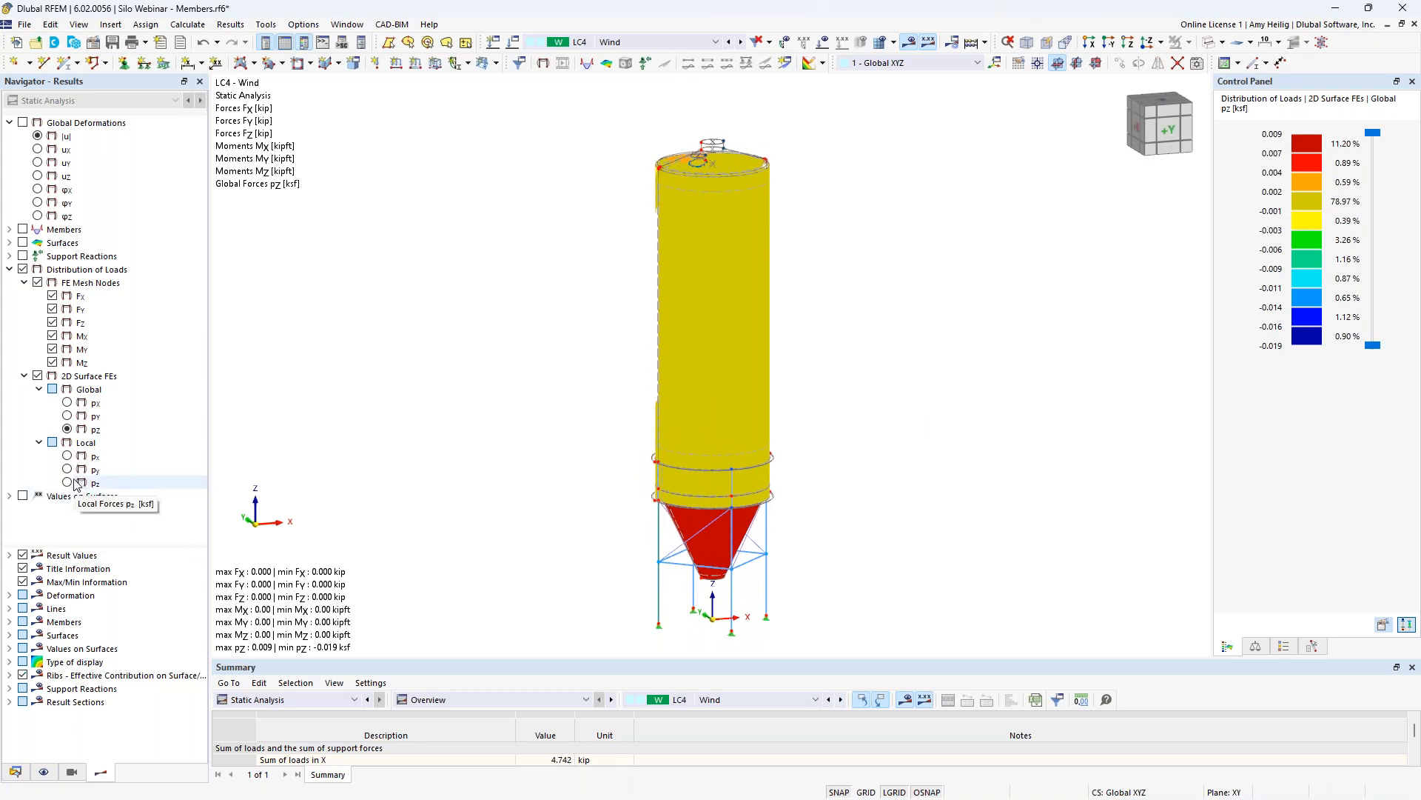
left_click(67, 403)
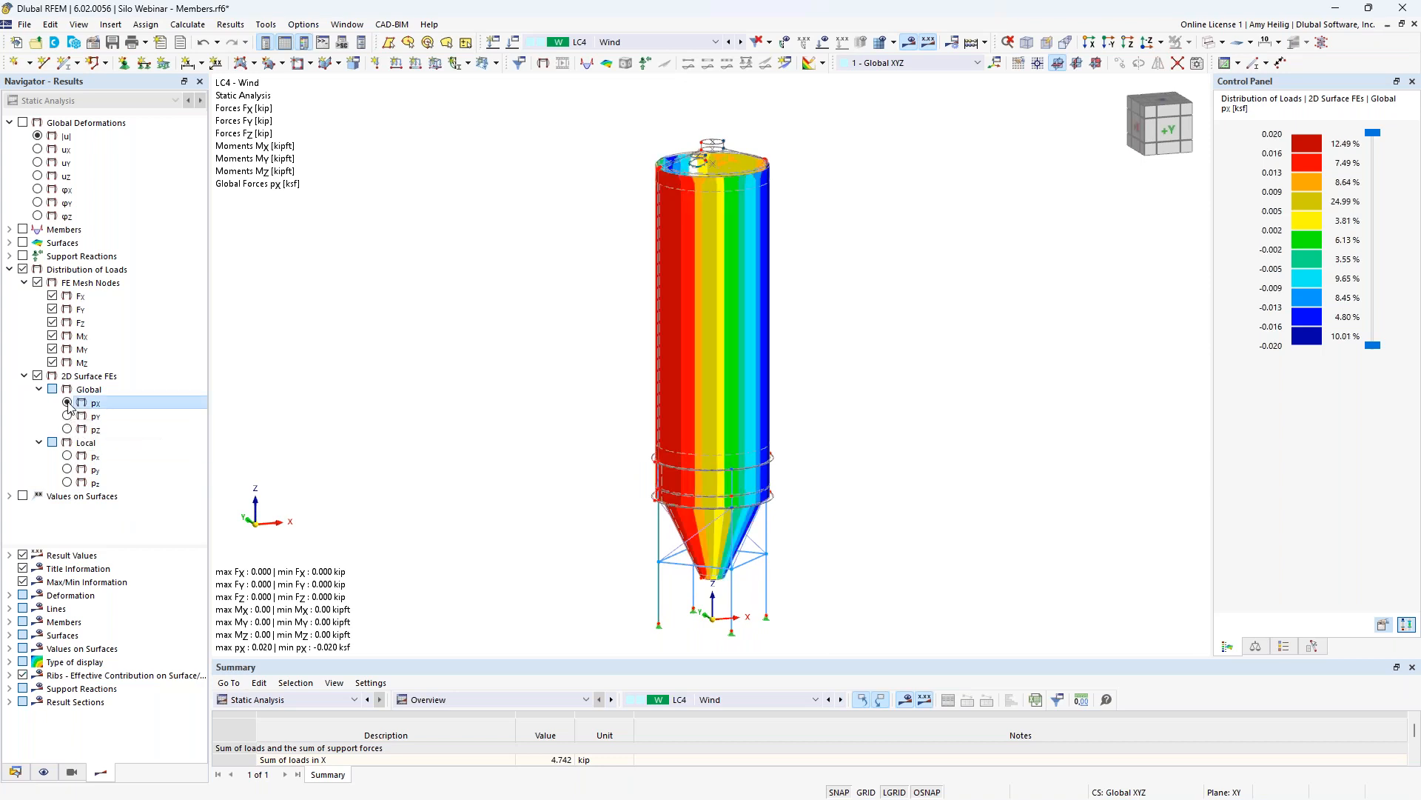
middle_click_drag(629, 451, 627, 422)
scroll(636, 419, "up", 2)
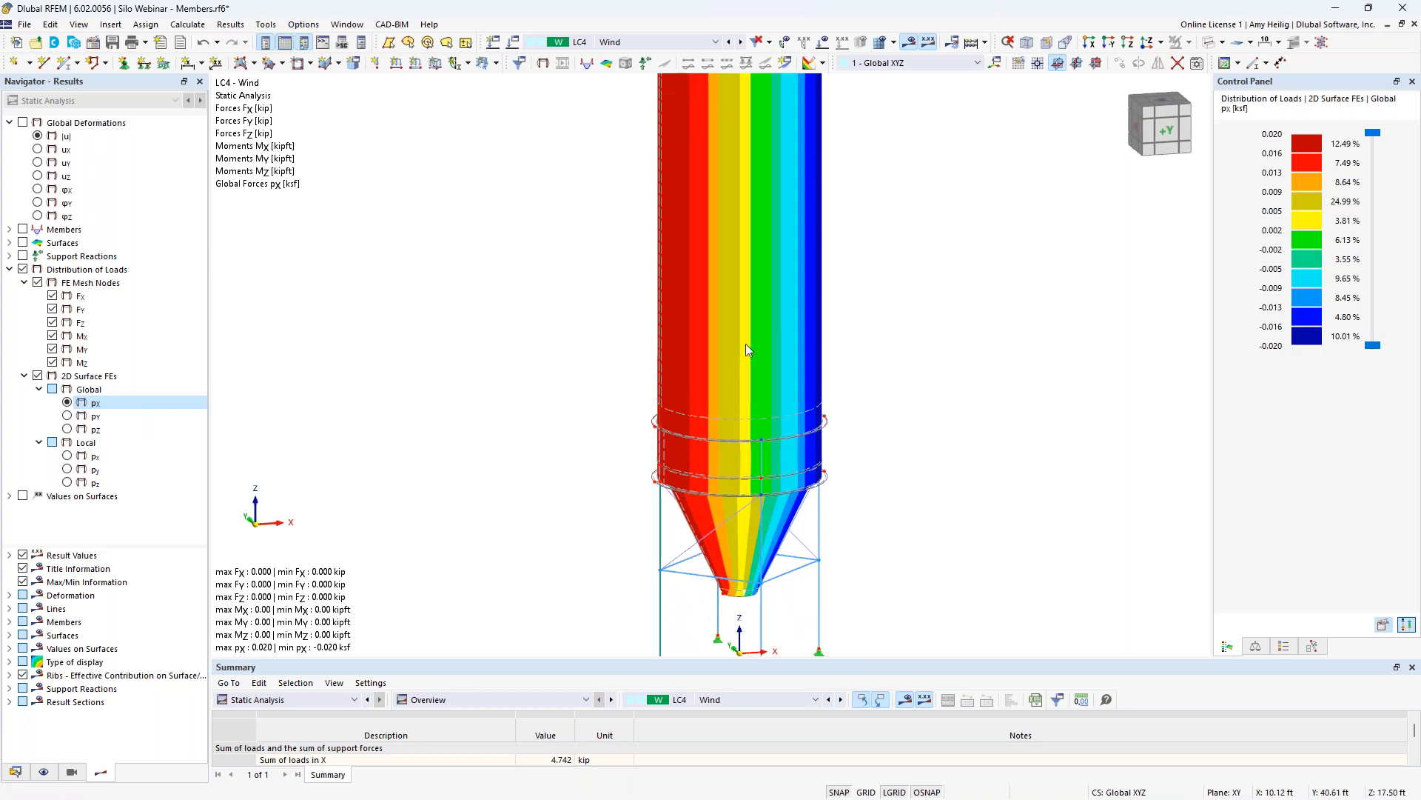
middle_click_drag(882, 346, 893, 395)
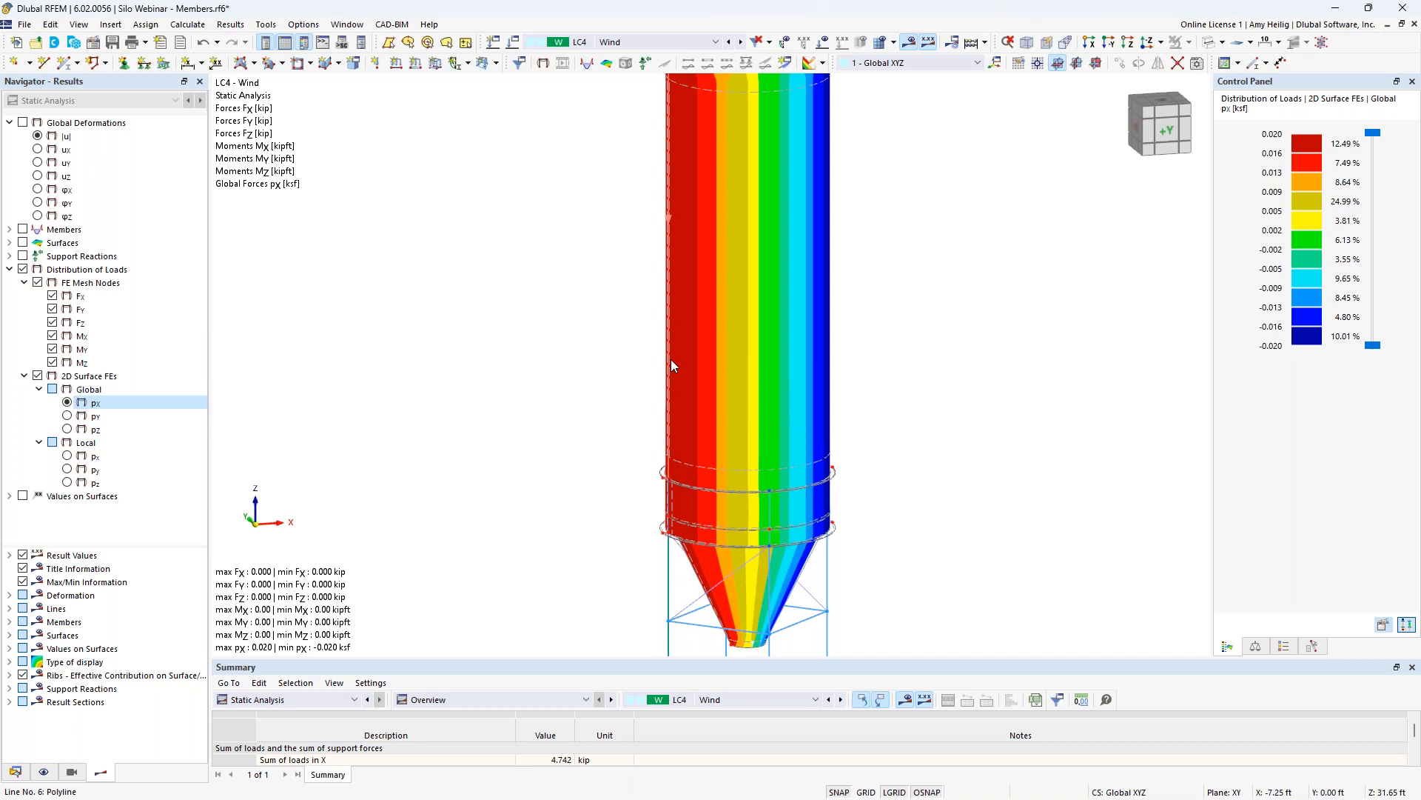
middle_click_drag(876, 397, 828, 386, "ctrl")
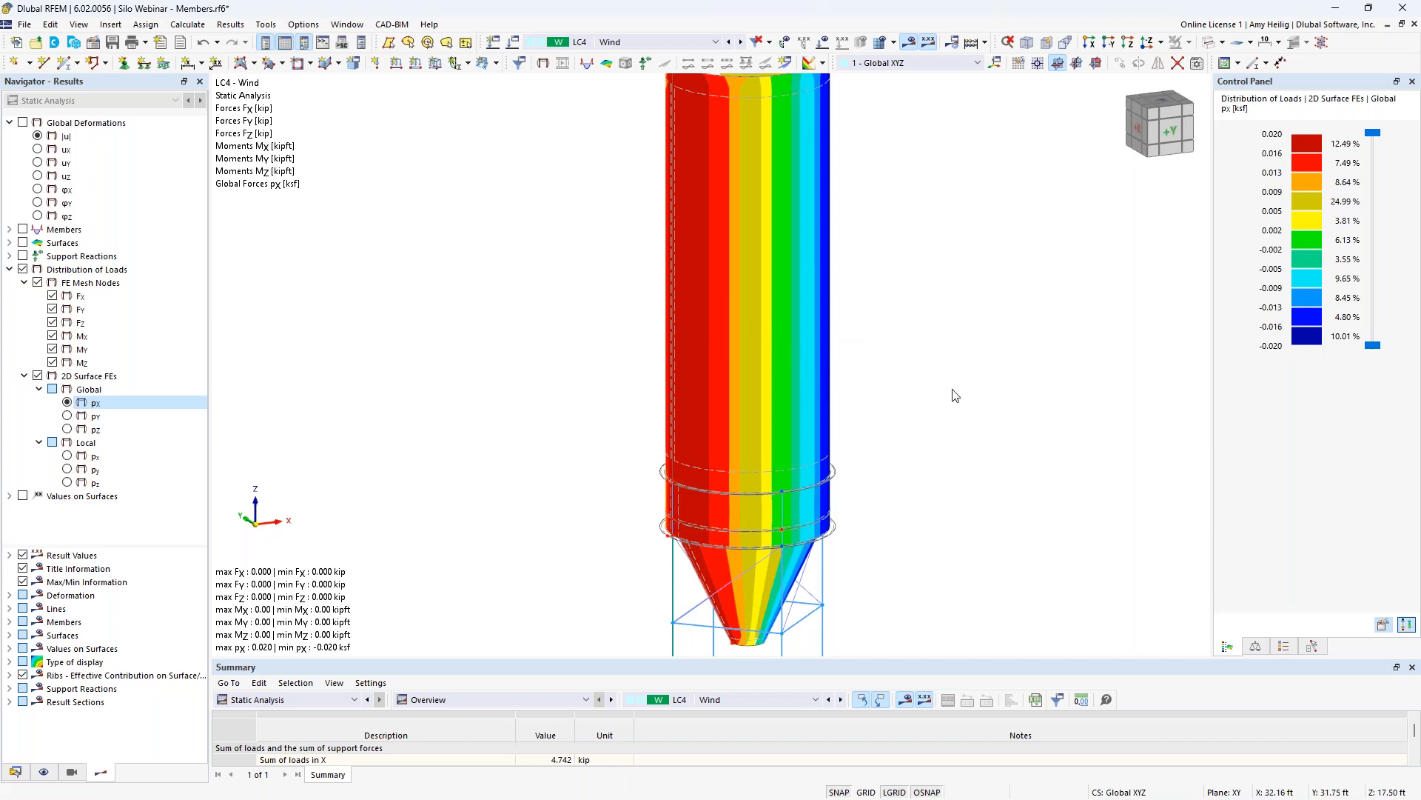
middle_click_drag(933, 391, 862, 389, "ctrl")
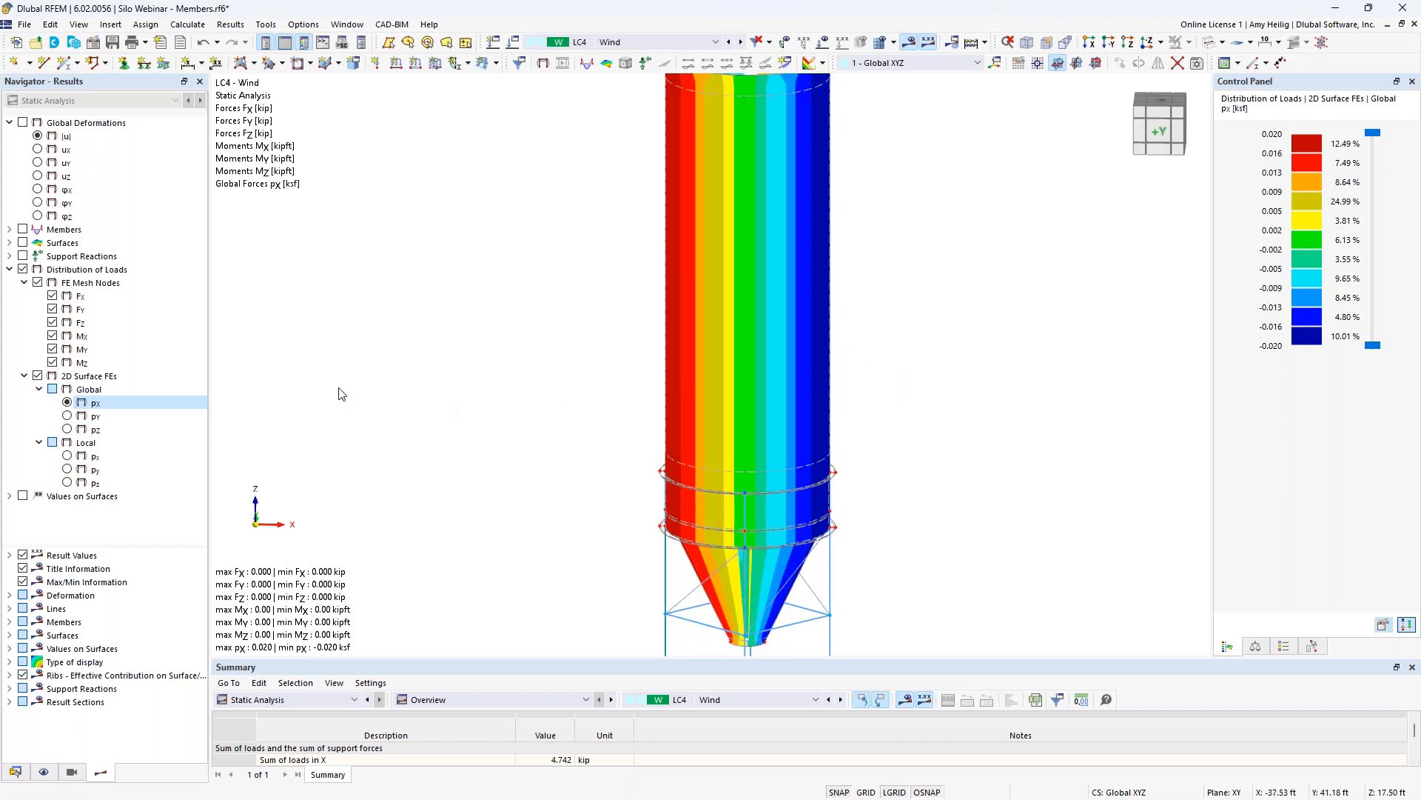
- Examine the local pz surface load distribution of LC2 (Pressure - Horizontal) with the FE mesh node forces hidden
left_click(674, 43)
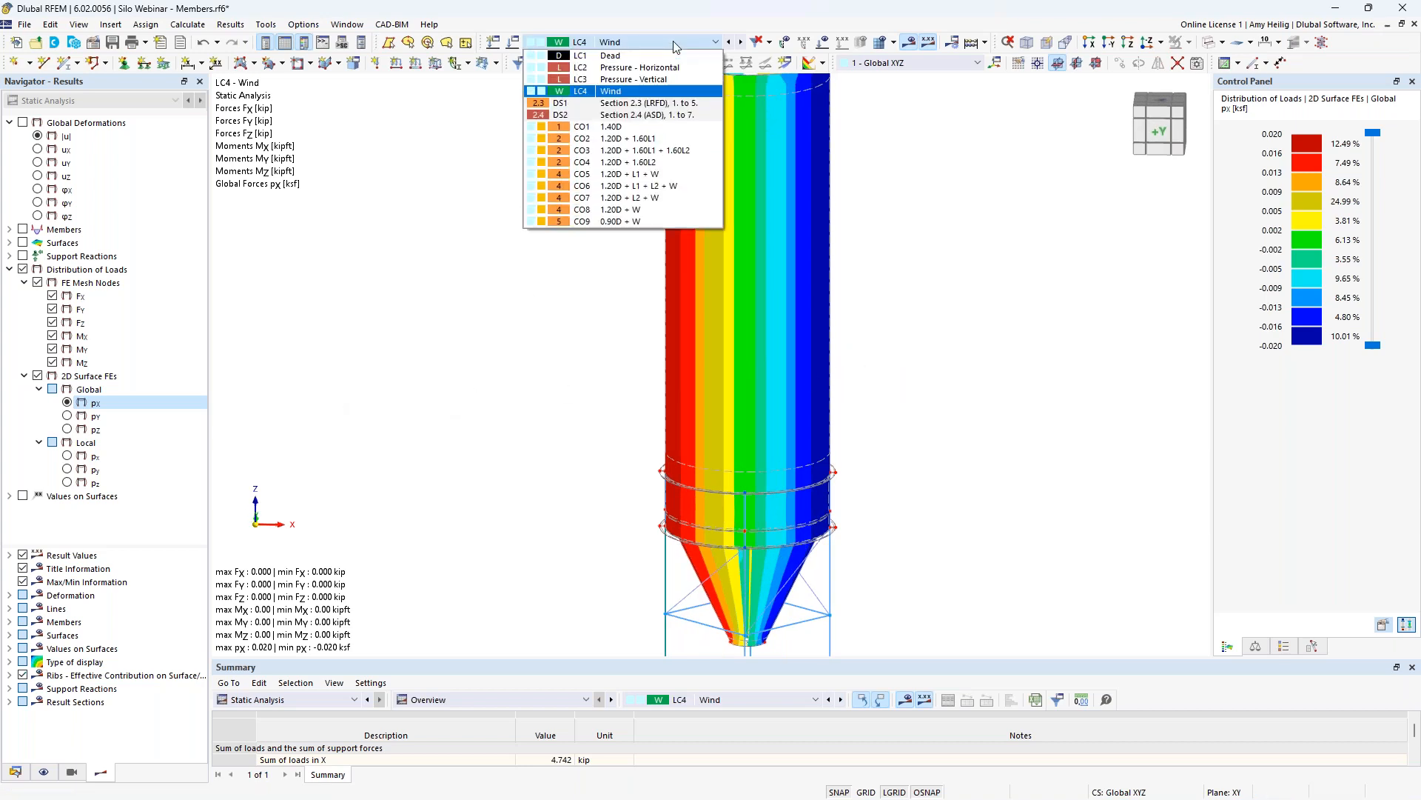
left_click(677, 71)
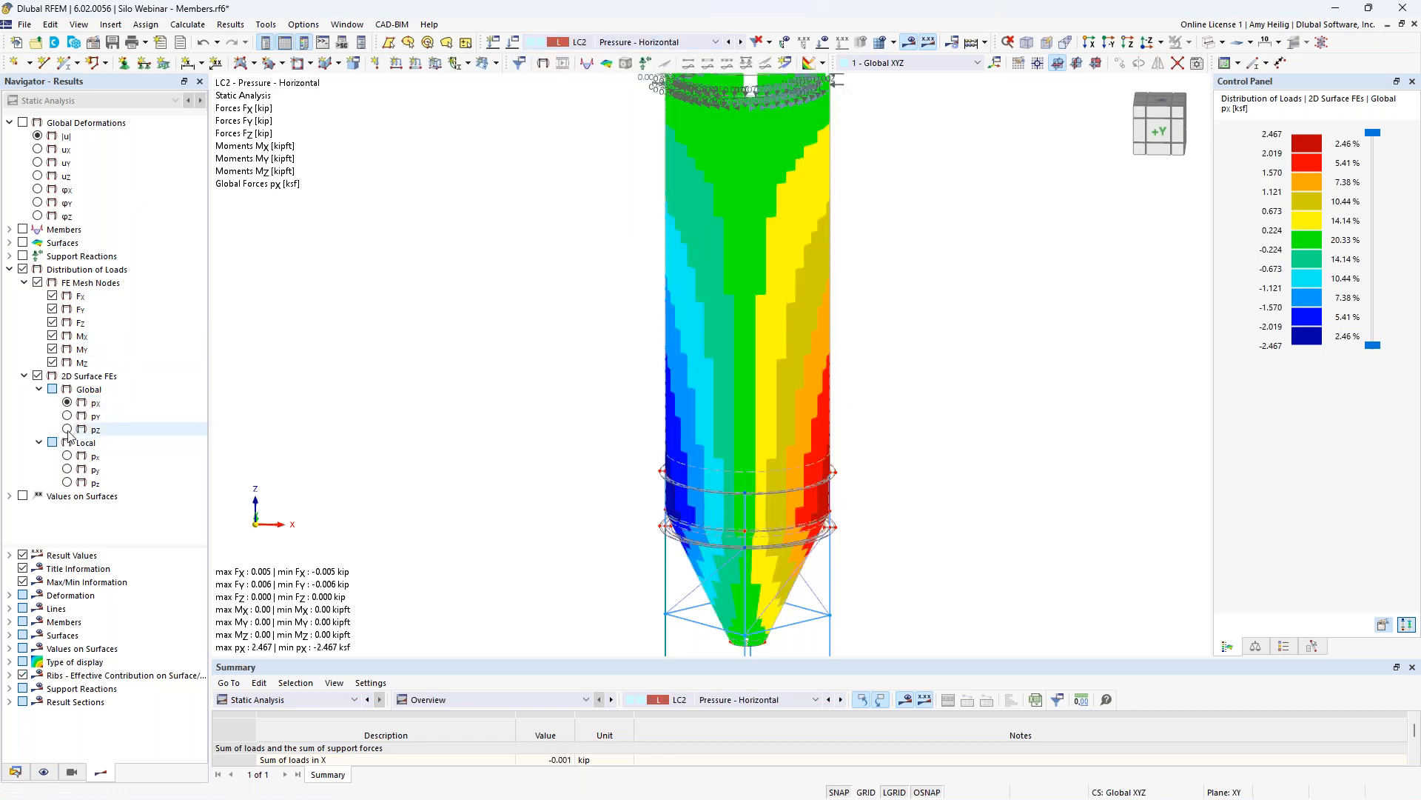
left_click(68, 482)
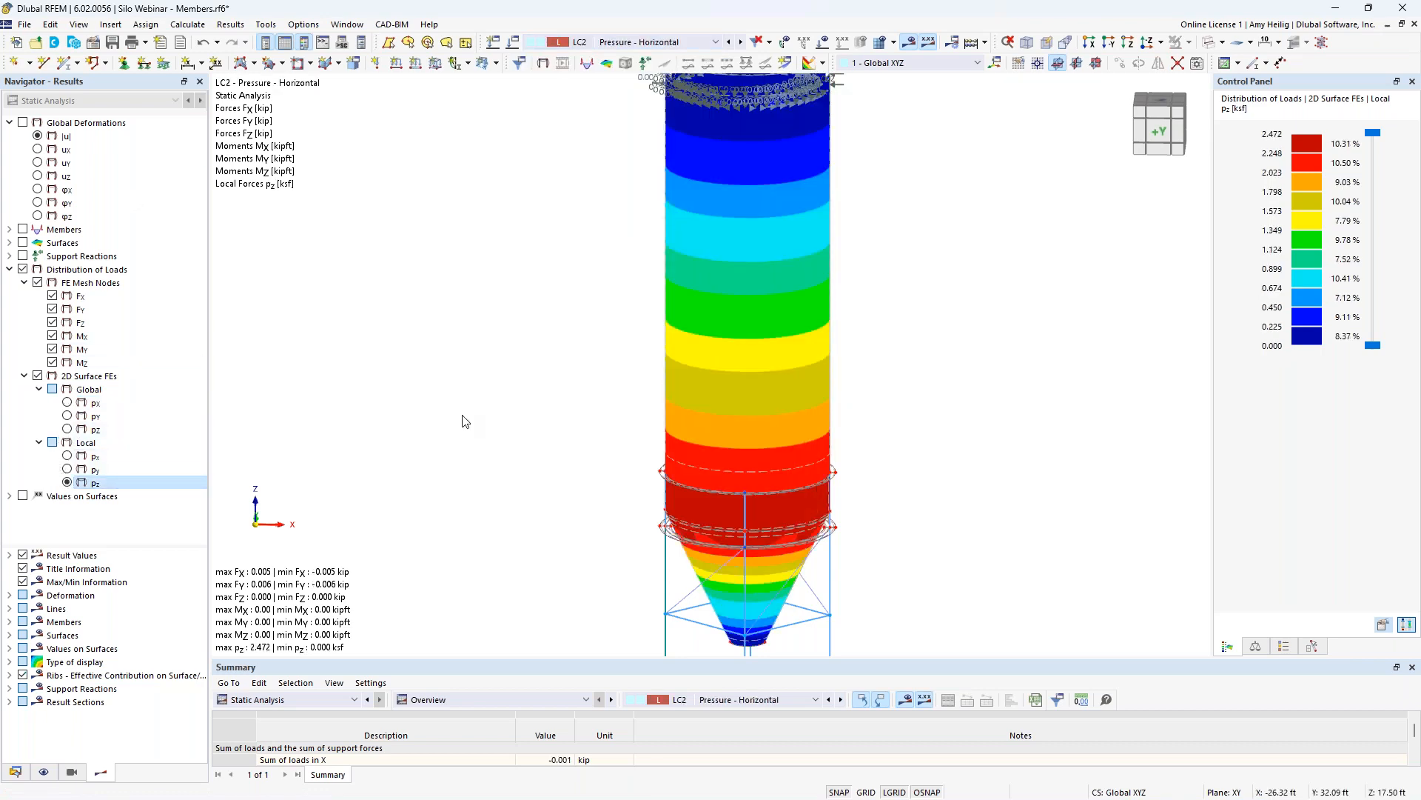
scroll(557, 431, "down", 1)
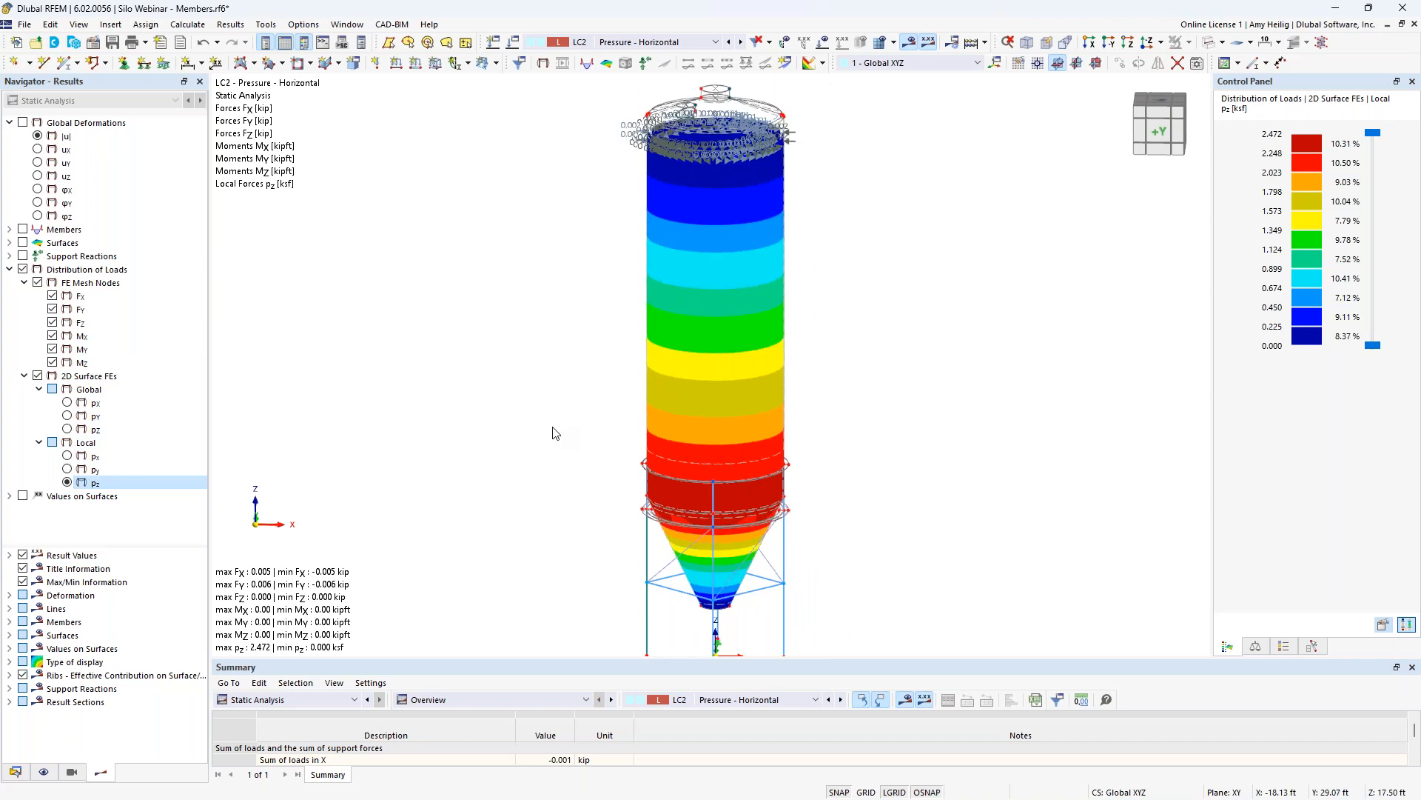
left_click(38, 283)
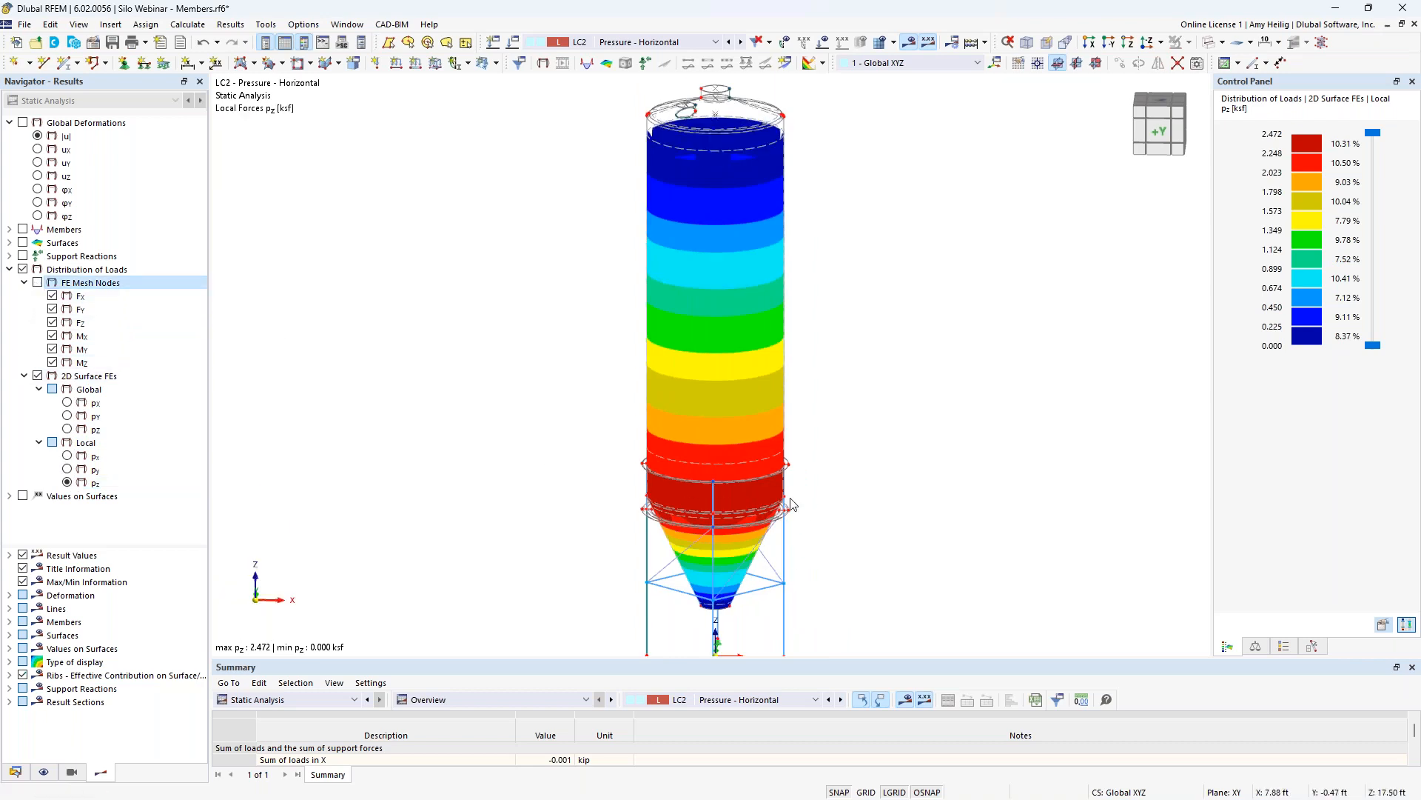
middle_click_drag(796, 484, 801, 453, "ctrl")
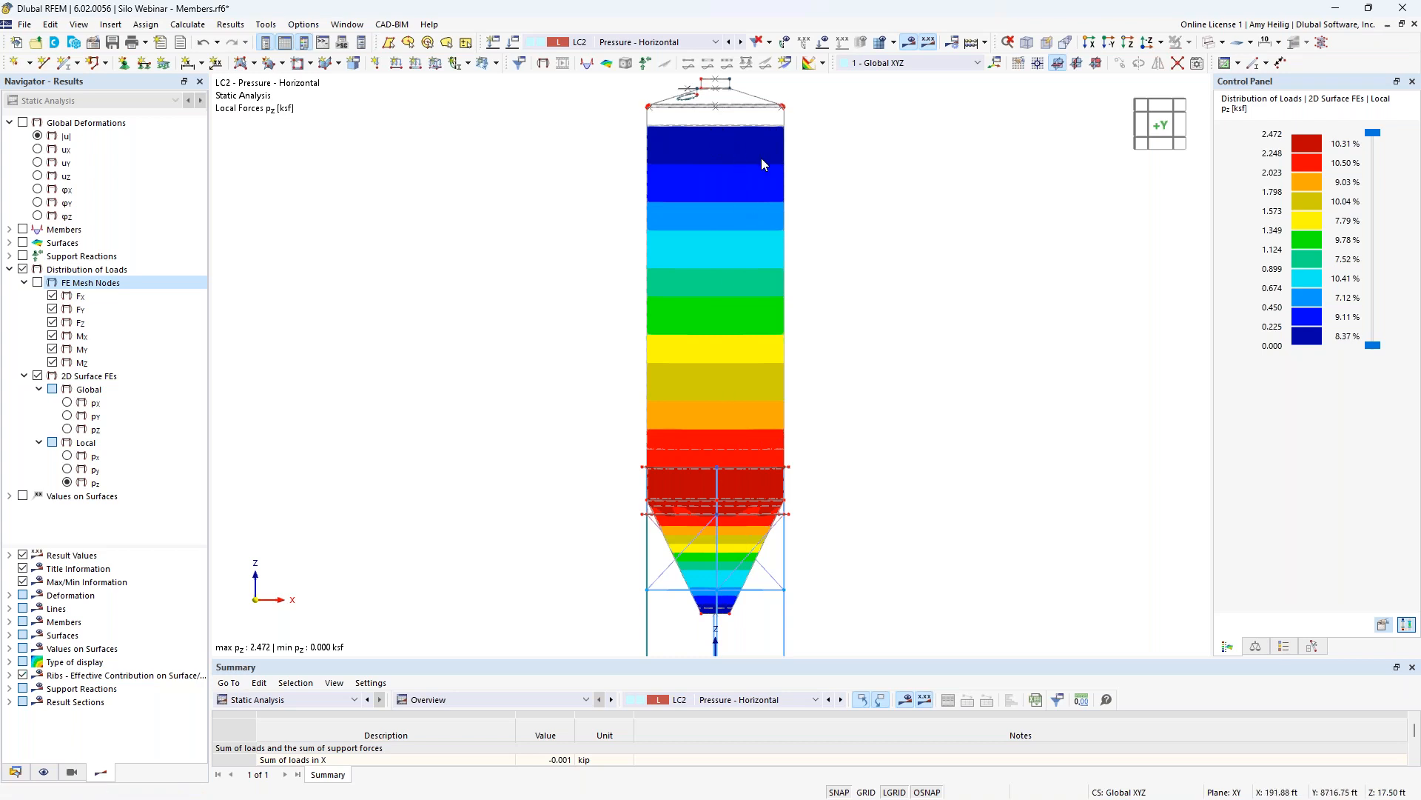
middle_click_drag(844, 222, 745, 433, "ctrl")
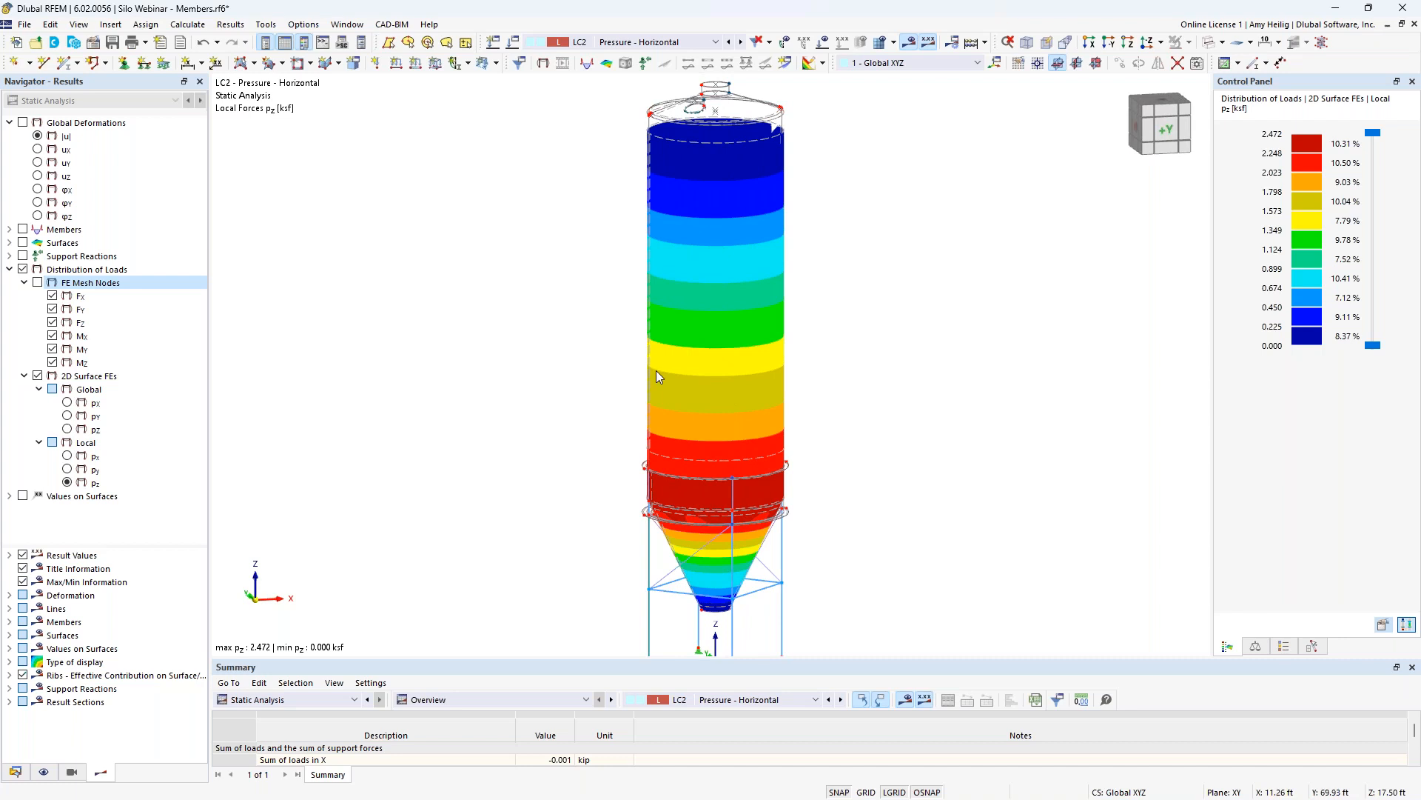
- Replace the load distribution display with the members' axial forces N and inspect the silo's support frame
left_click(10, 270)
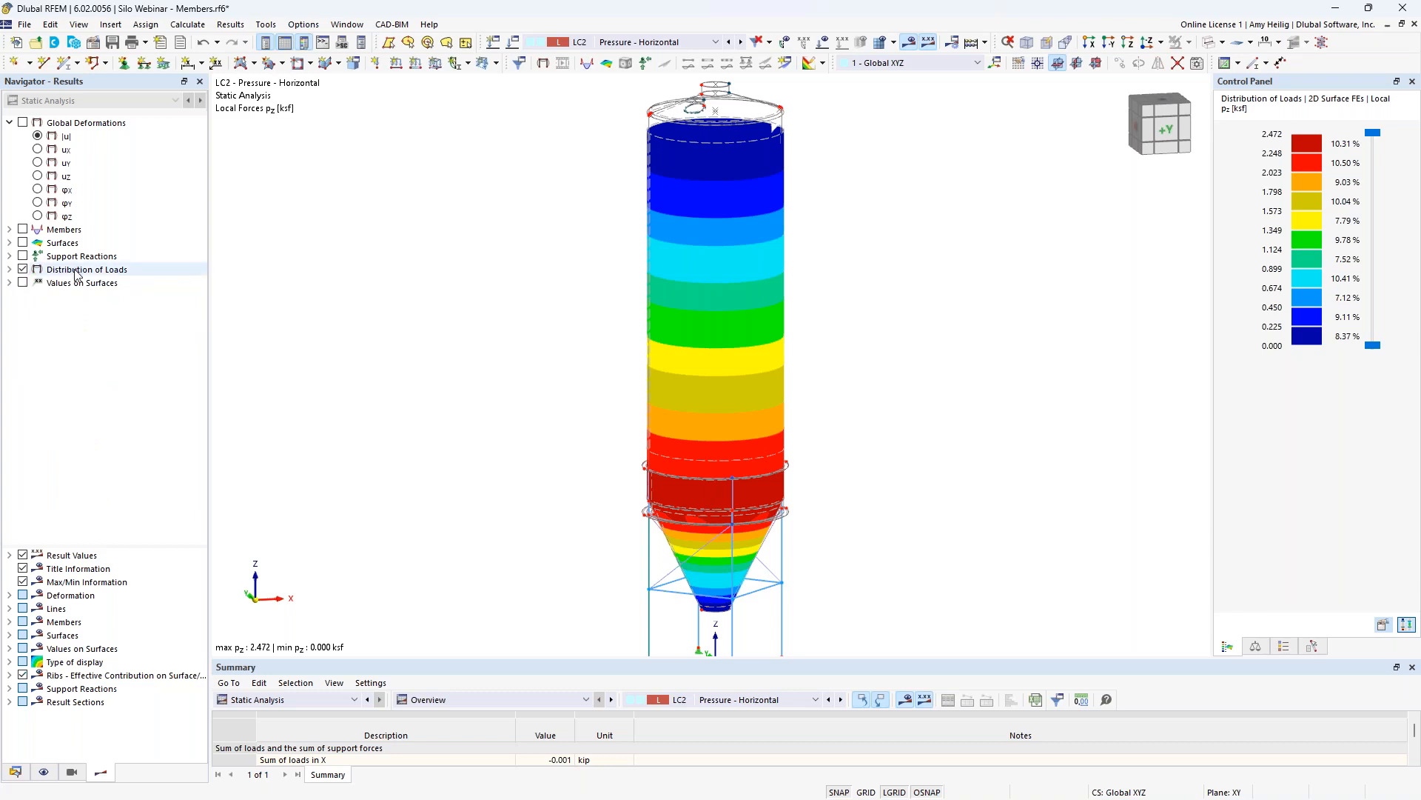
left_click(10, 229)
left_click(23, 229)
middle_click_drag(540, 437, 549, 358)
left_click(23, 402)
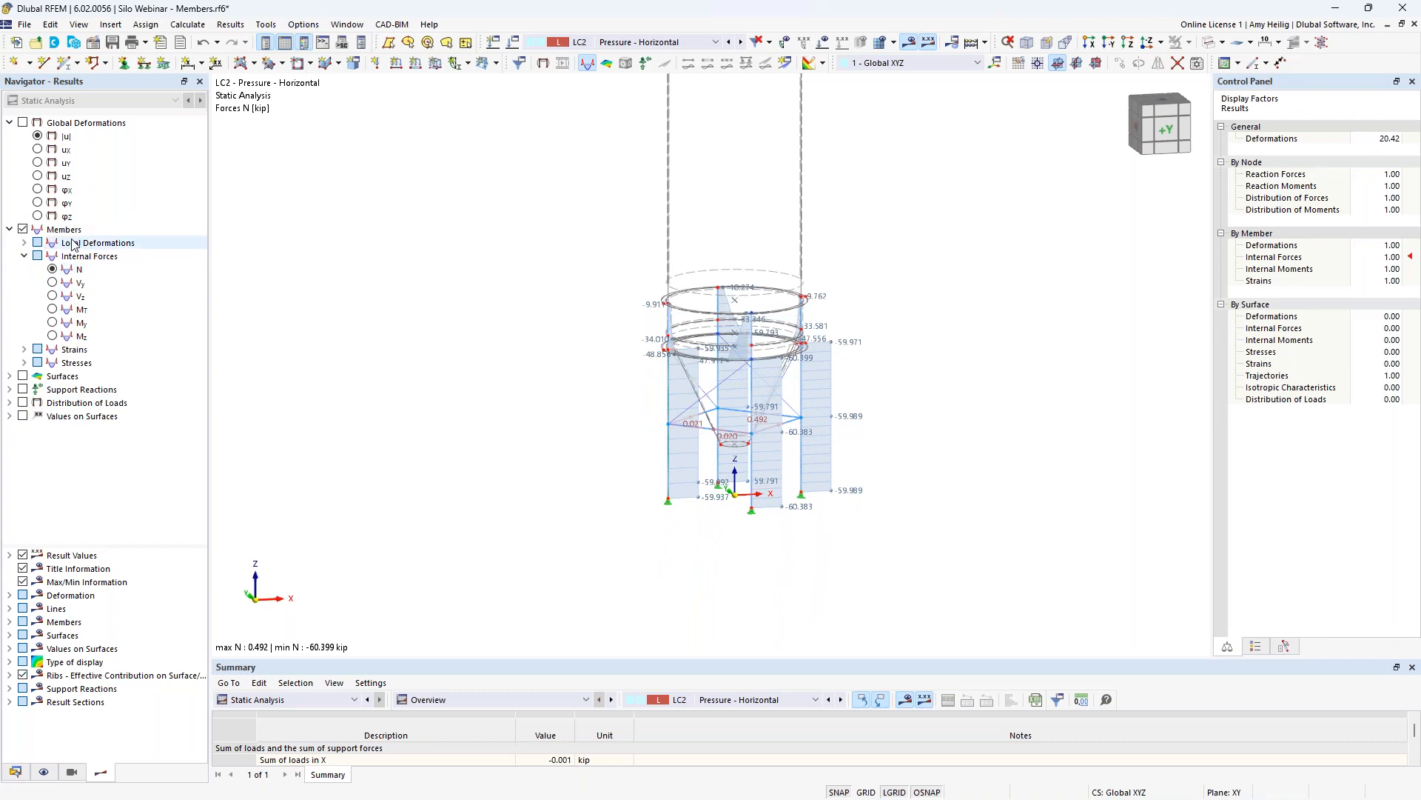
scroll(751, 397, "up", 3)
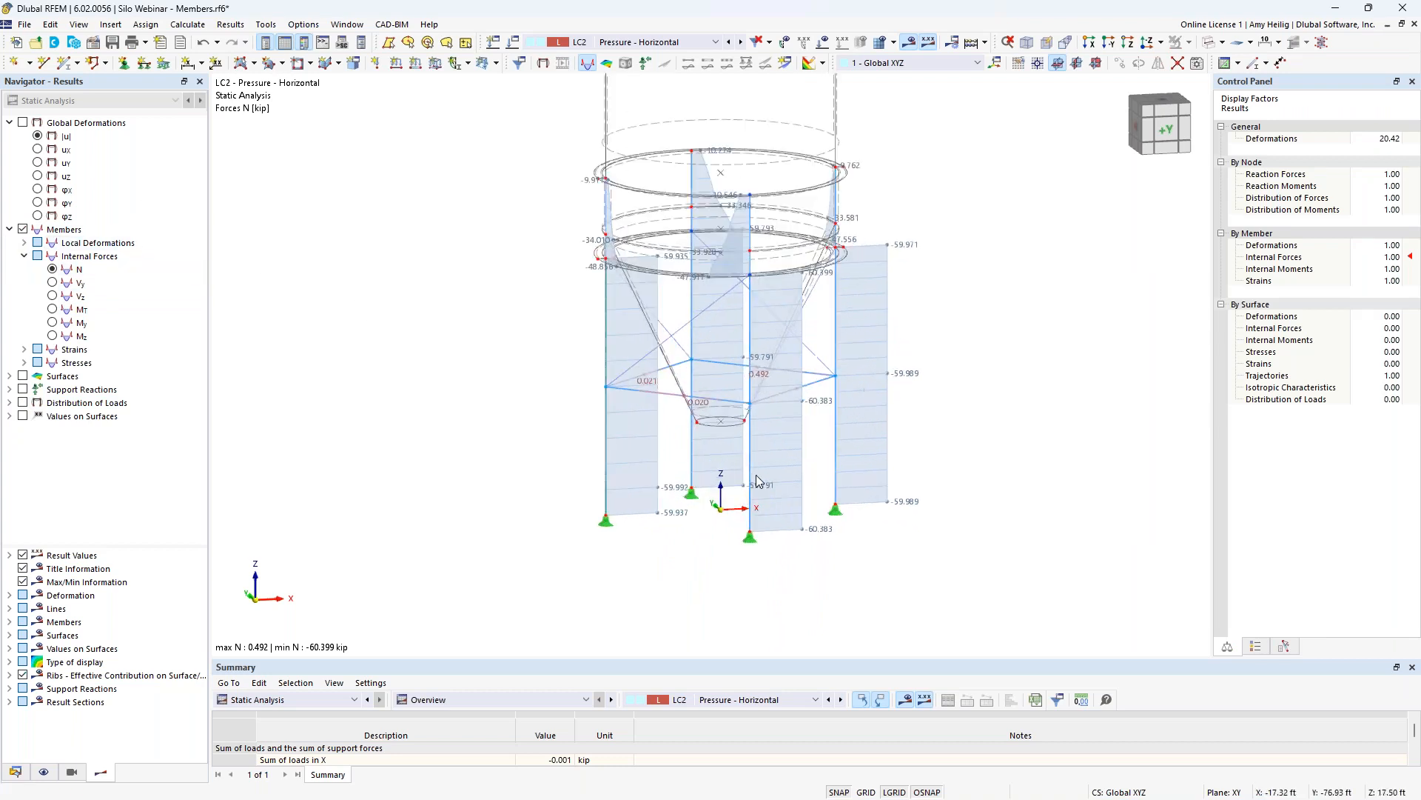
- Review the members' shear force Vz and bending moments My and Mz for LC2
left_click(52, 296)
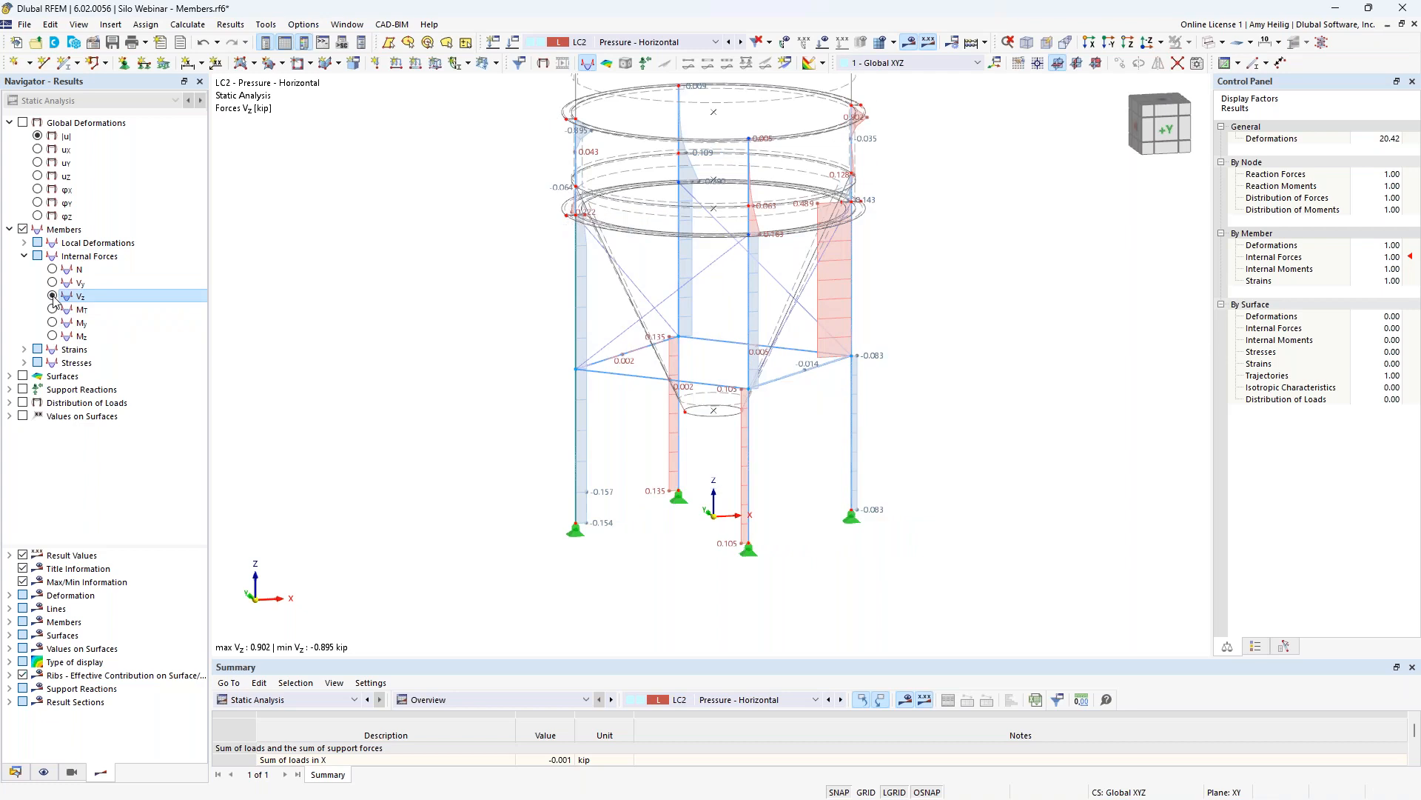
left_click(52, 323)
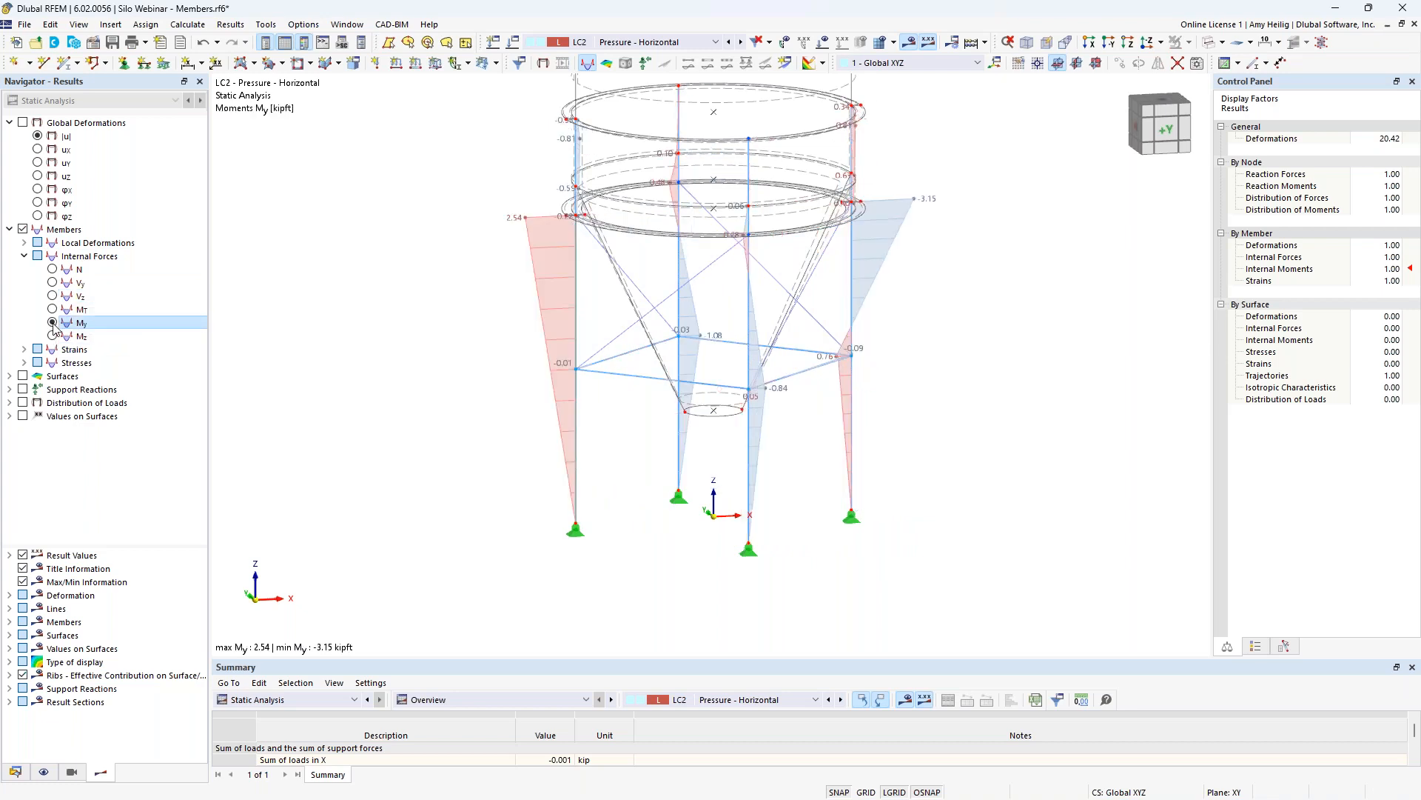
left_click(52, 336)
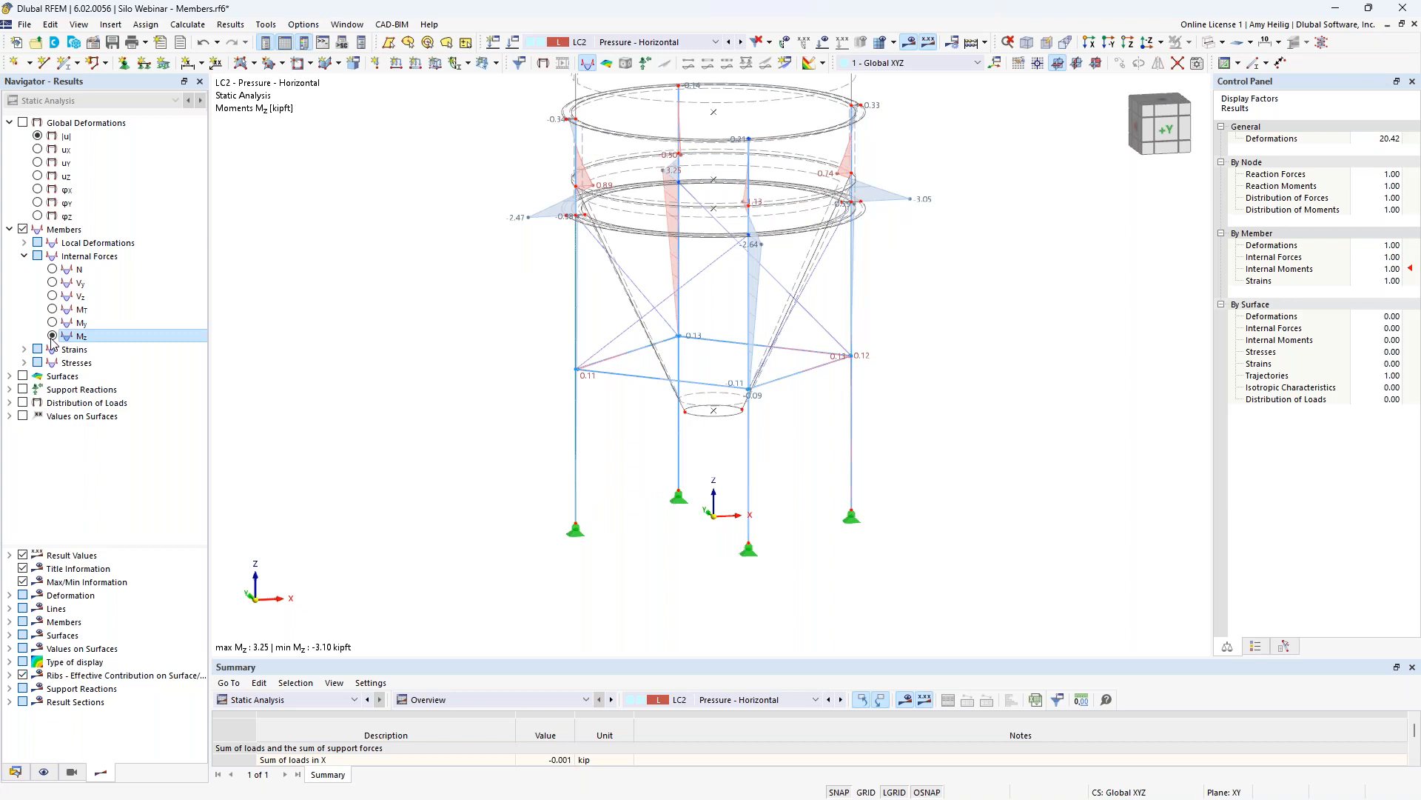
- Display the members' axial forces N for load combination CO3 (1.20D + 1.60L1 + 1.60L2)
left_click(692, 46)
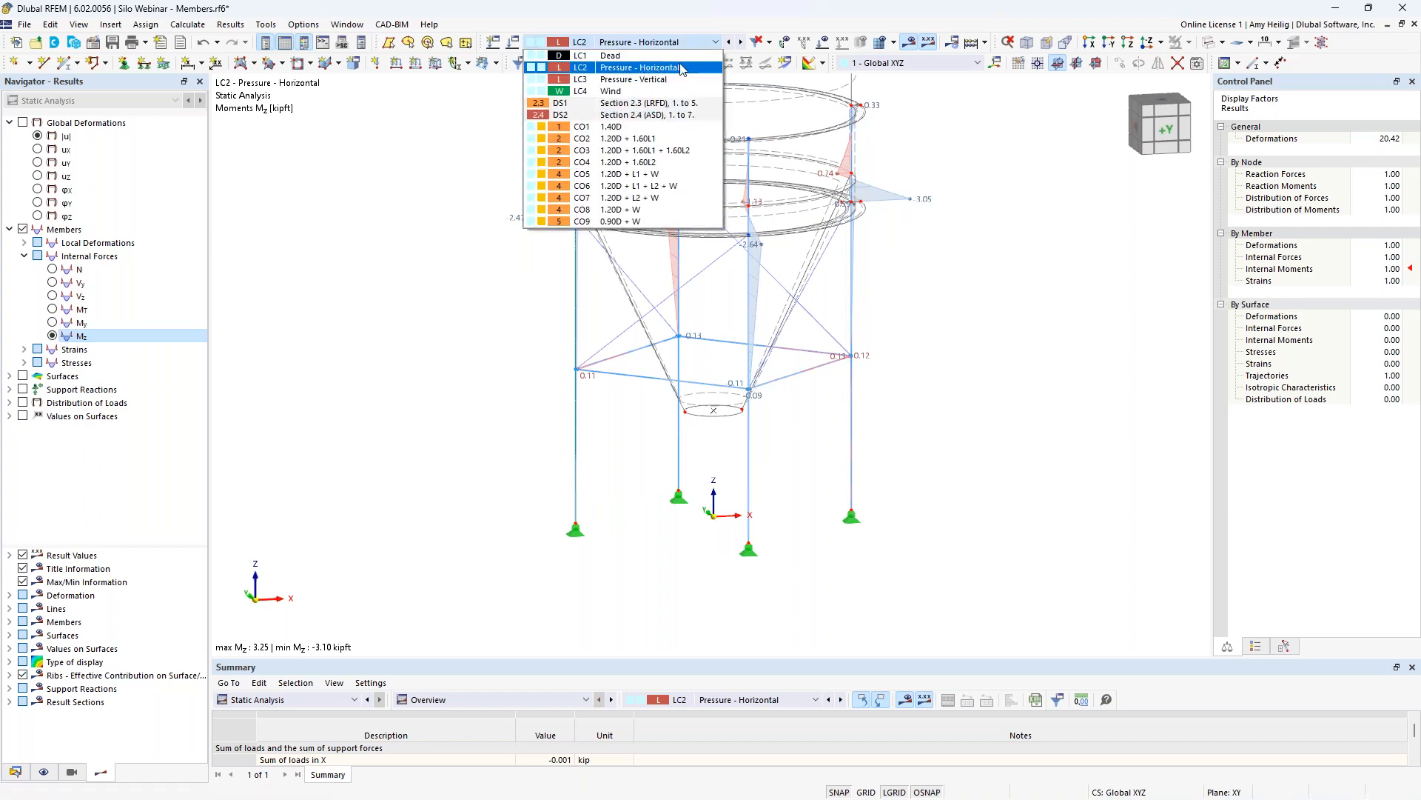
left_click(668, 154)
left_click(55, 269)
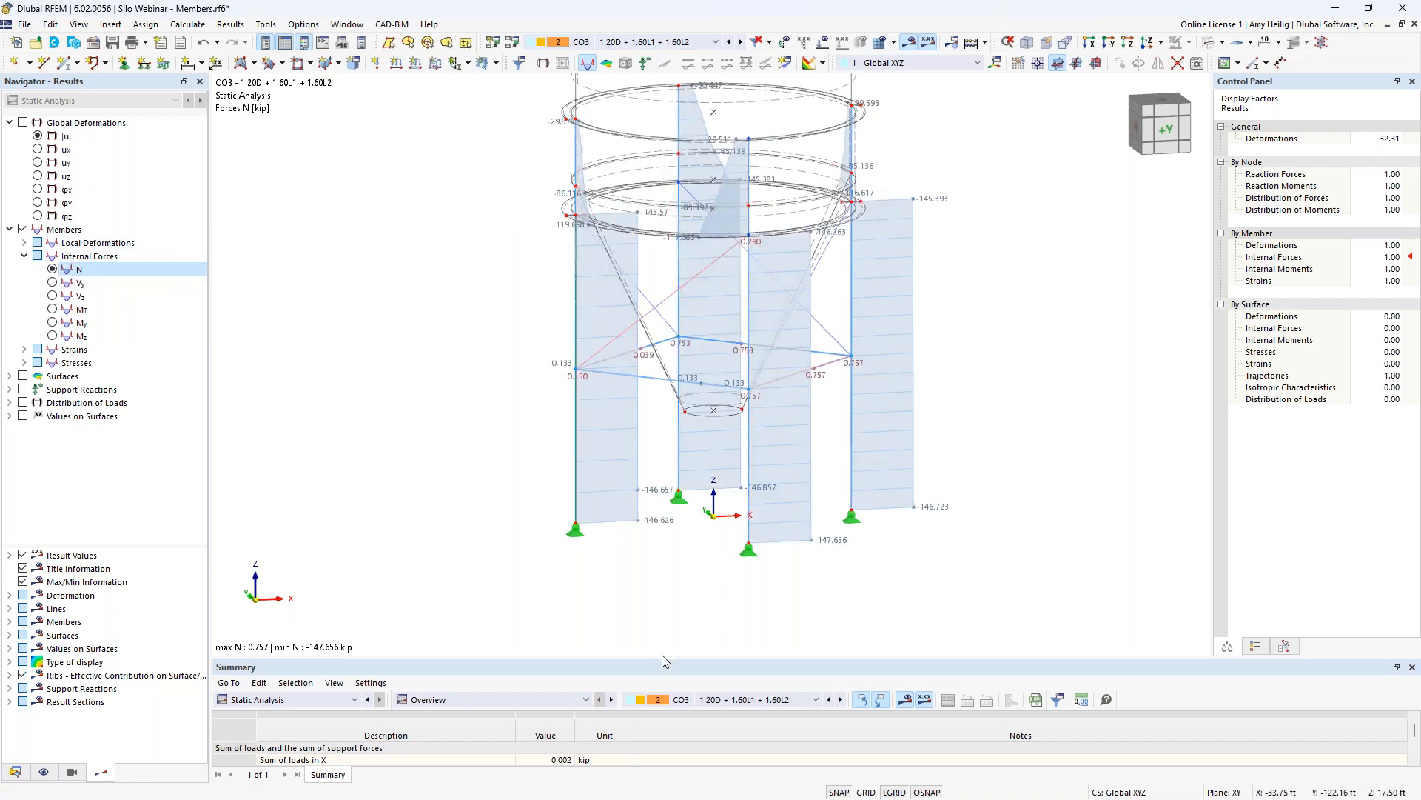
- Show the results by member in the results table, enlarging it to read the internal forces and shrinking it again
left_click_drag(663, 657, 670, 521)
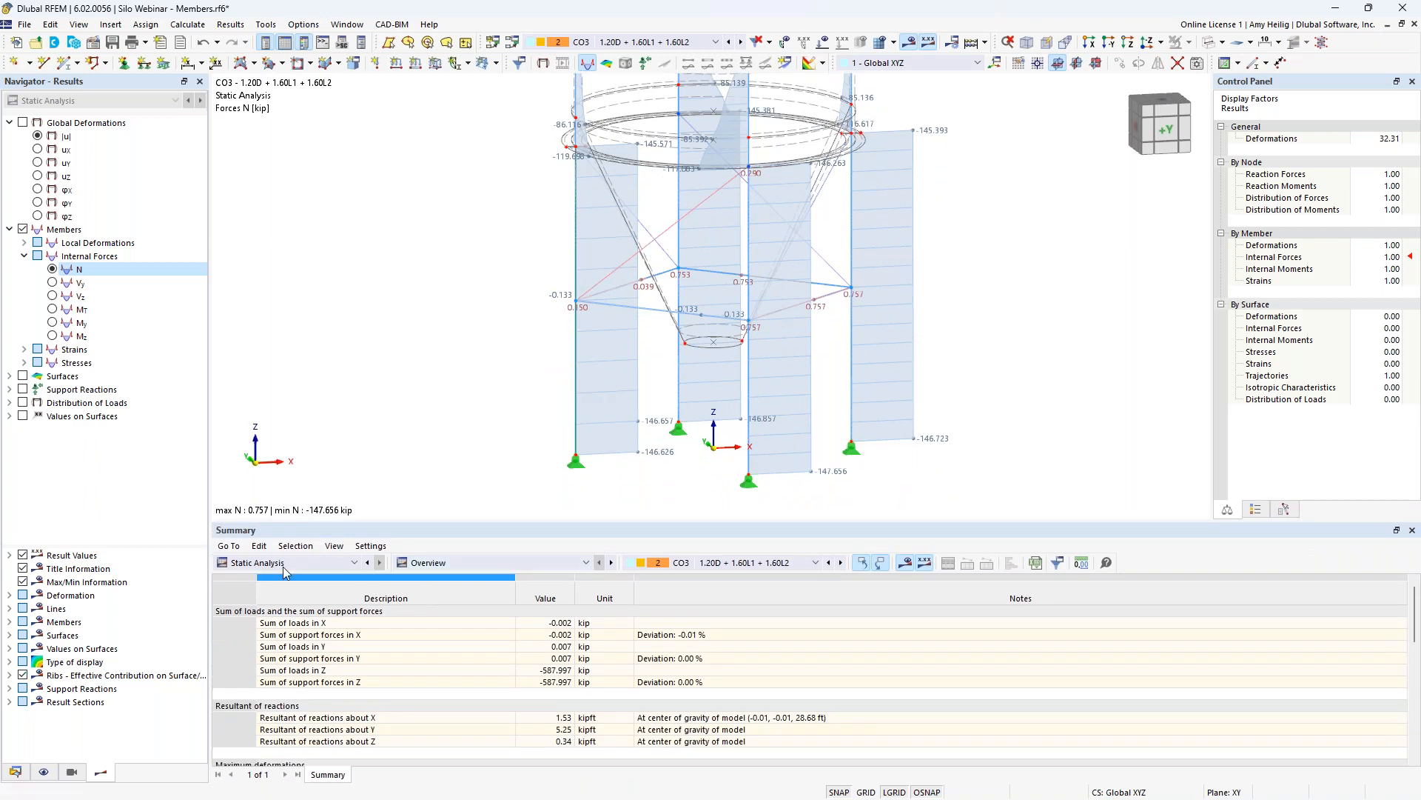
left_click(419, 567)
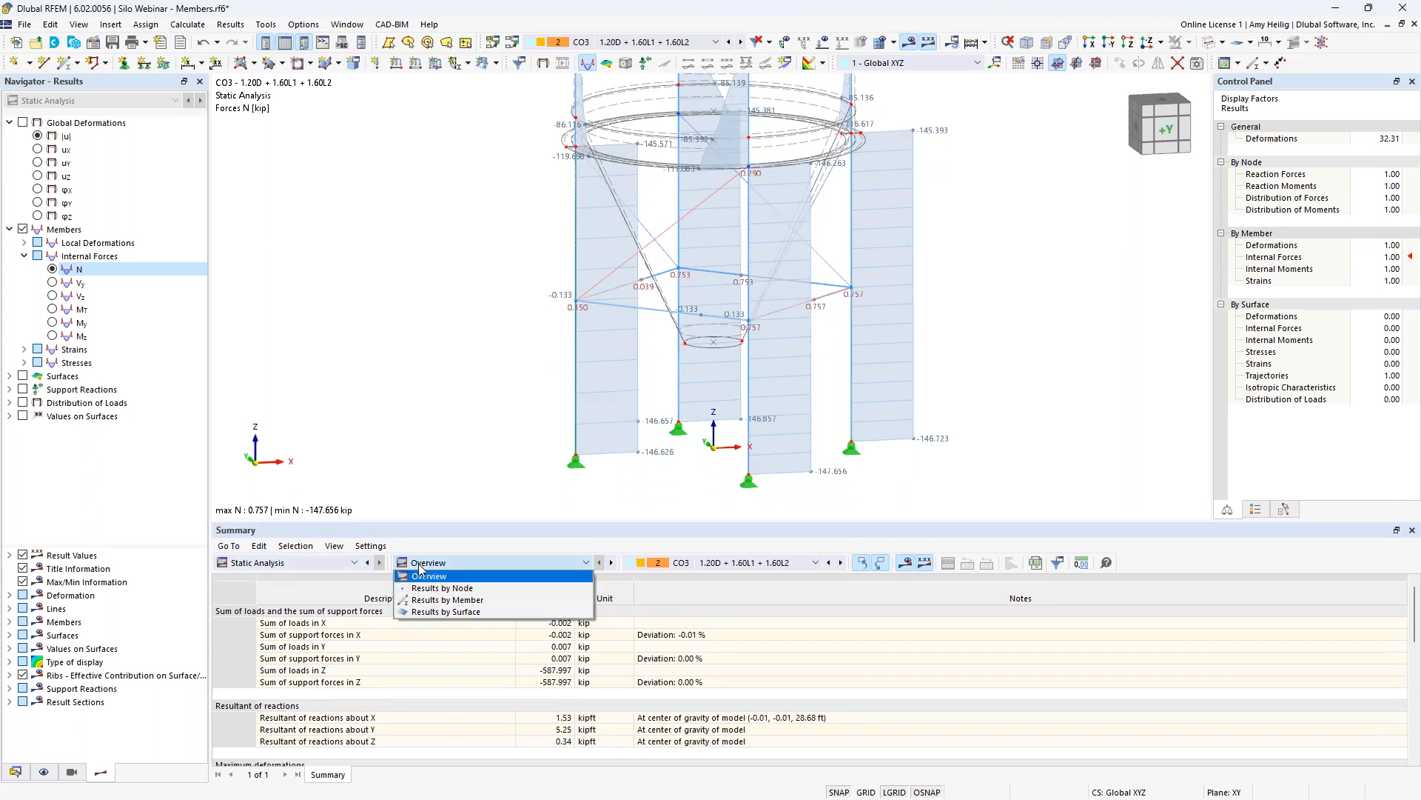
left_click(435, 600)
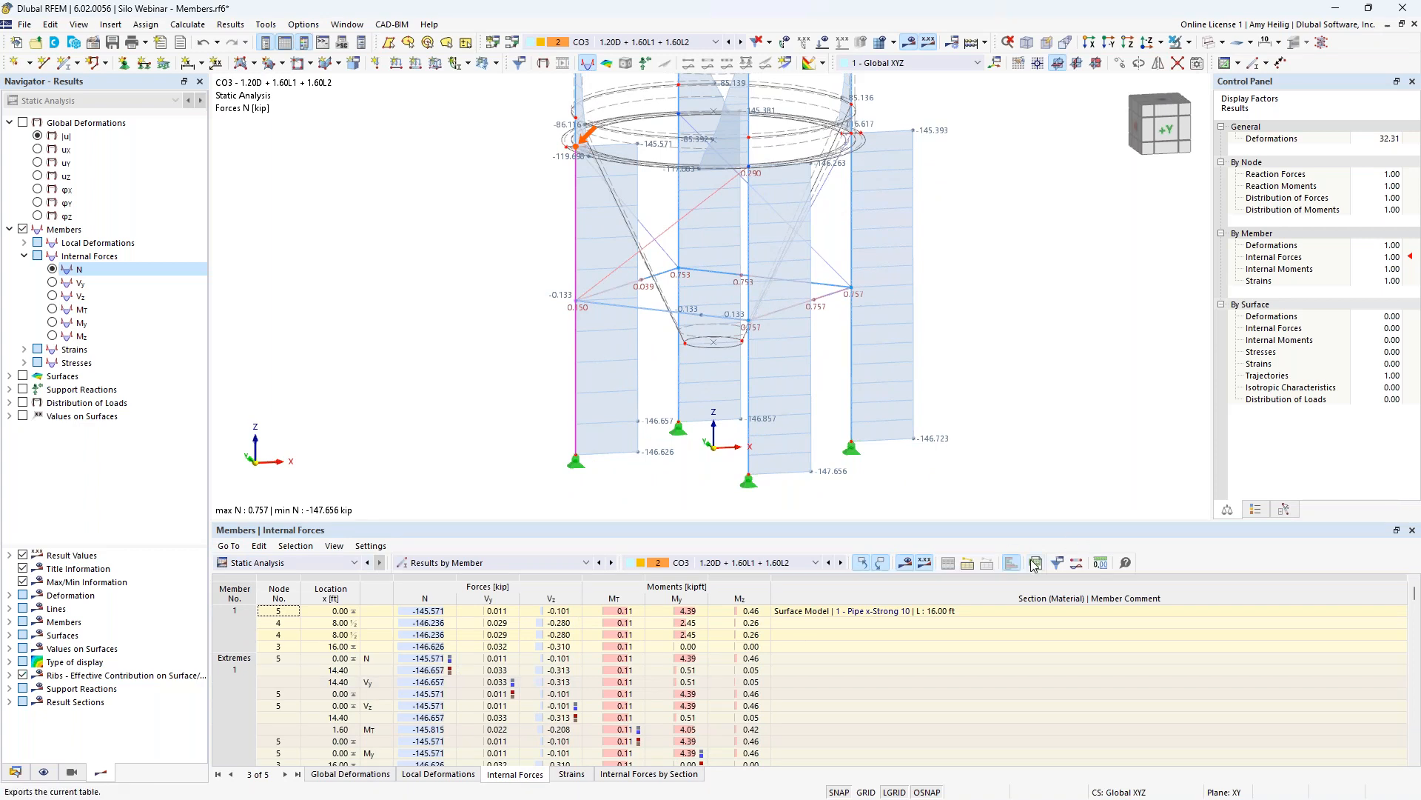
left_click_drag(964, 521, 955, 618)
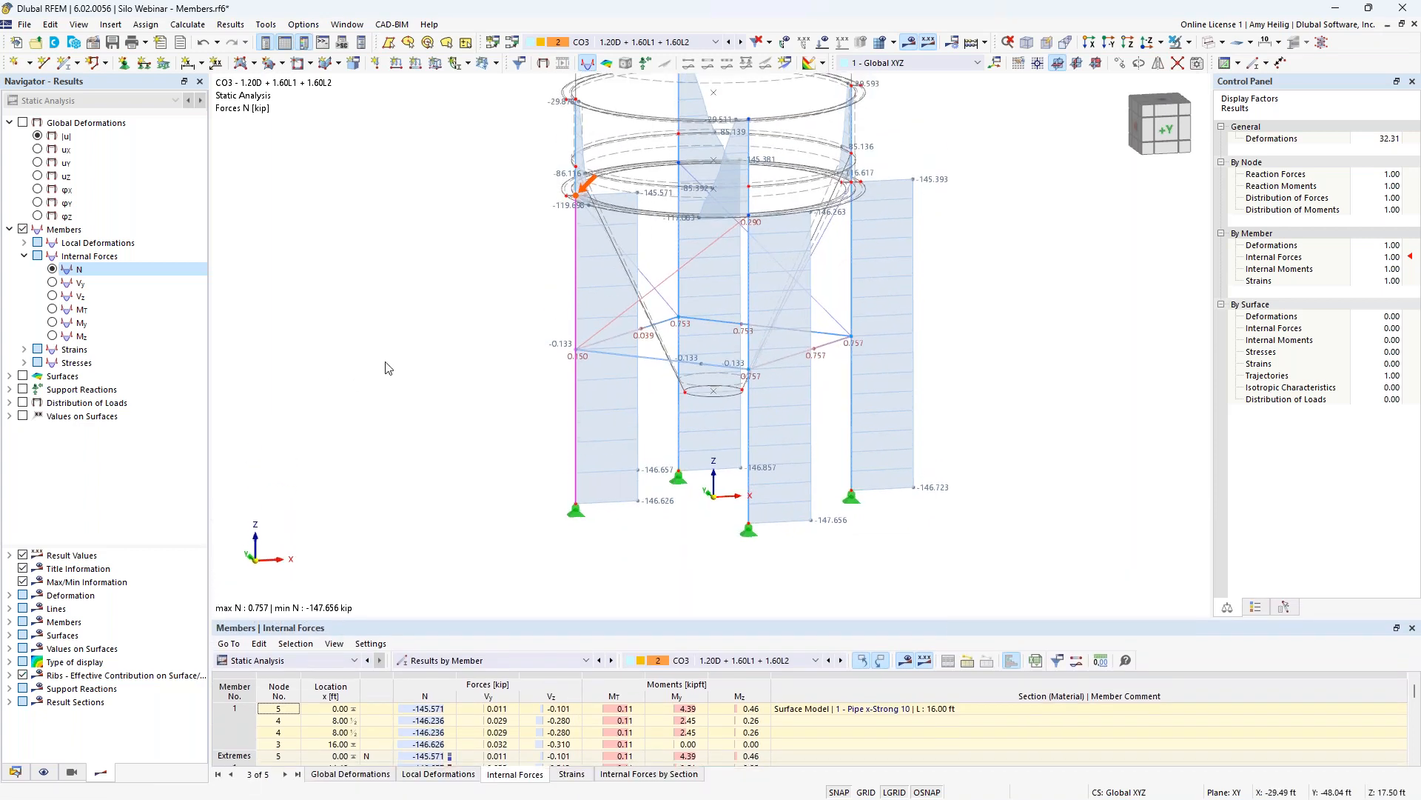
- Hide the member results and display the surface results on the silo shell for CO3
left_click(10, 230)
left_click(23, 229)
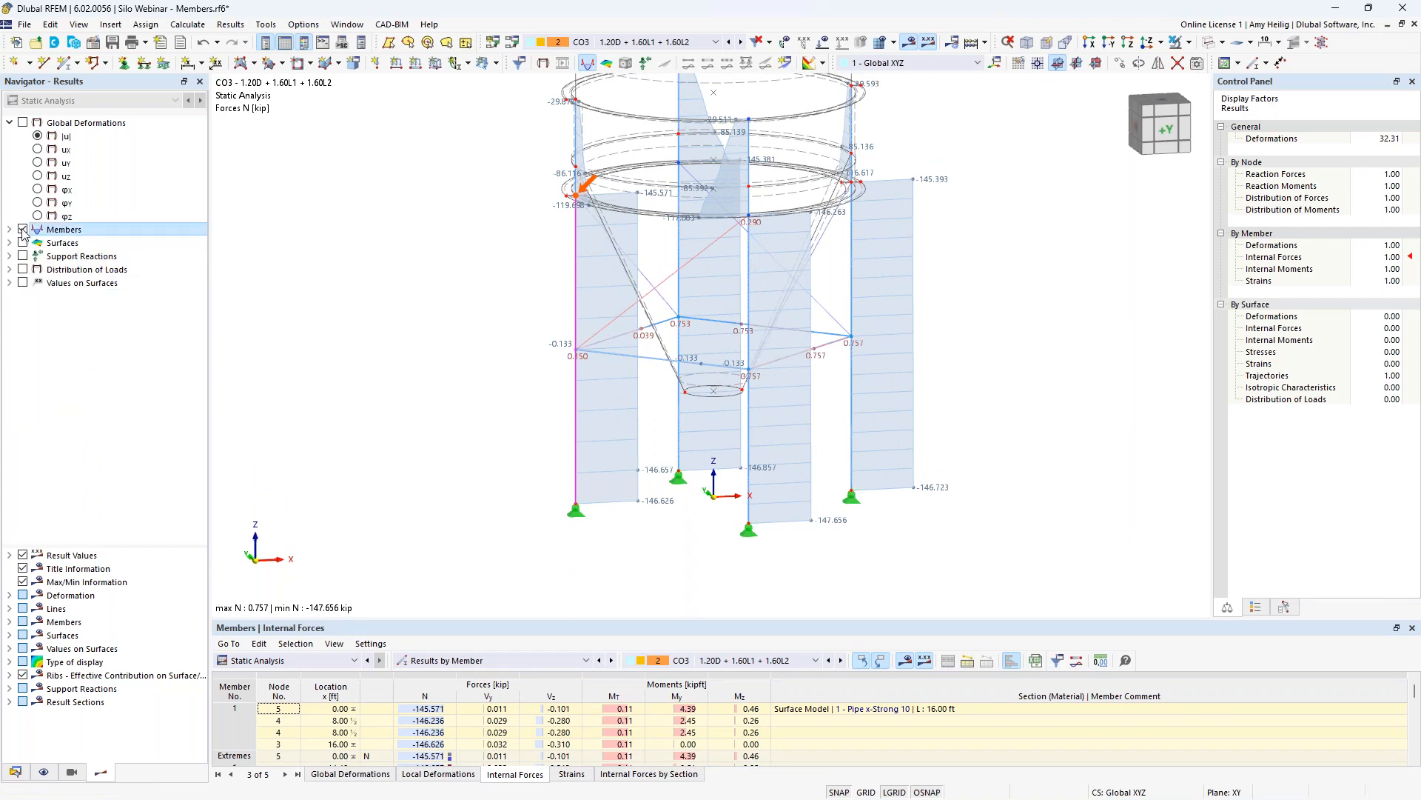
left_click(10, 242)
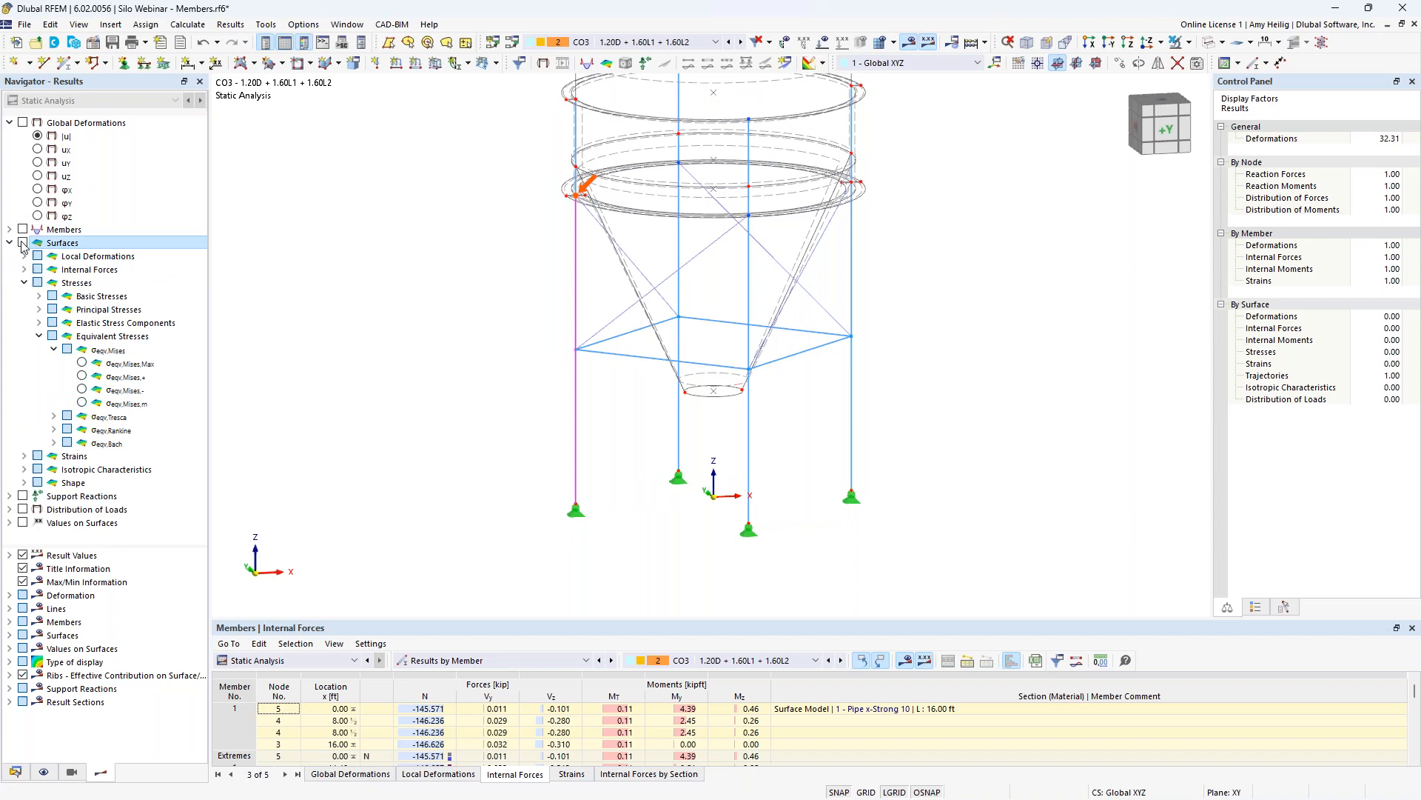
left_click(22, 243)
scroll(592, 301, "down", 4)
middle_click_drag(594, 280, 641, 494)
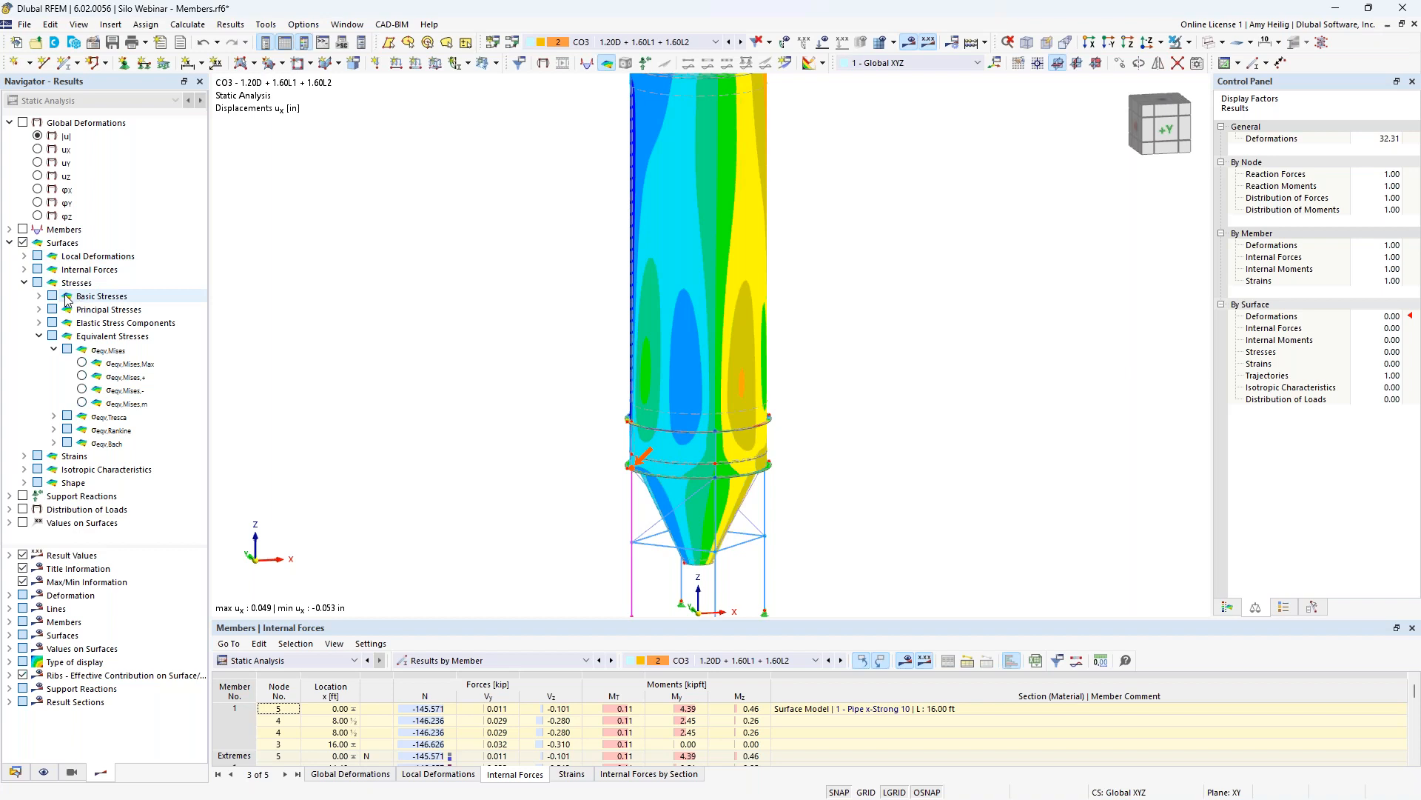
- Display the maximum von Mises equivalent stresses on the surfaces together with their color scale
left_click(82, 363)
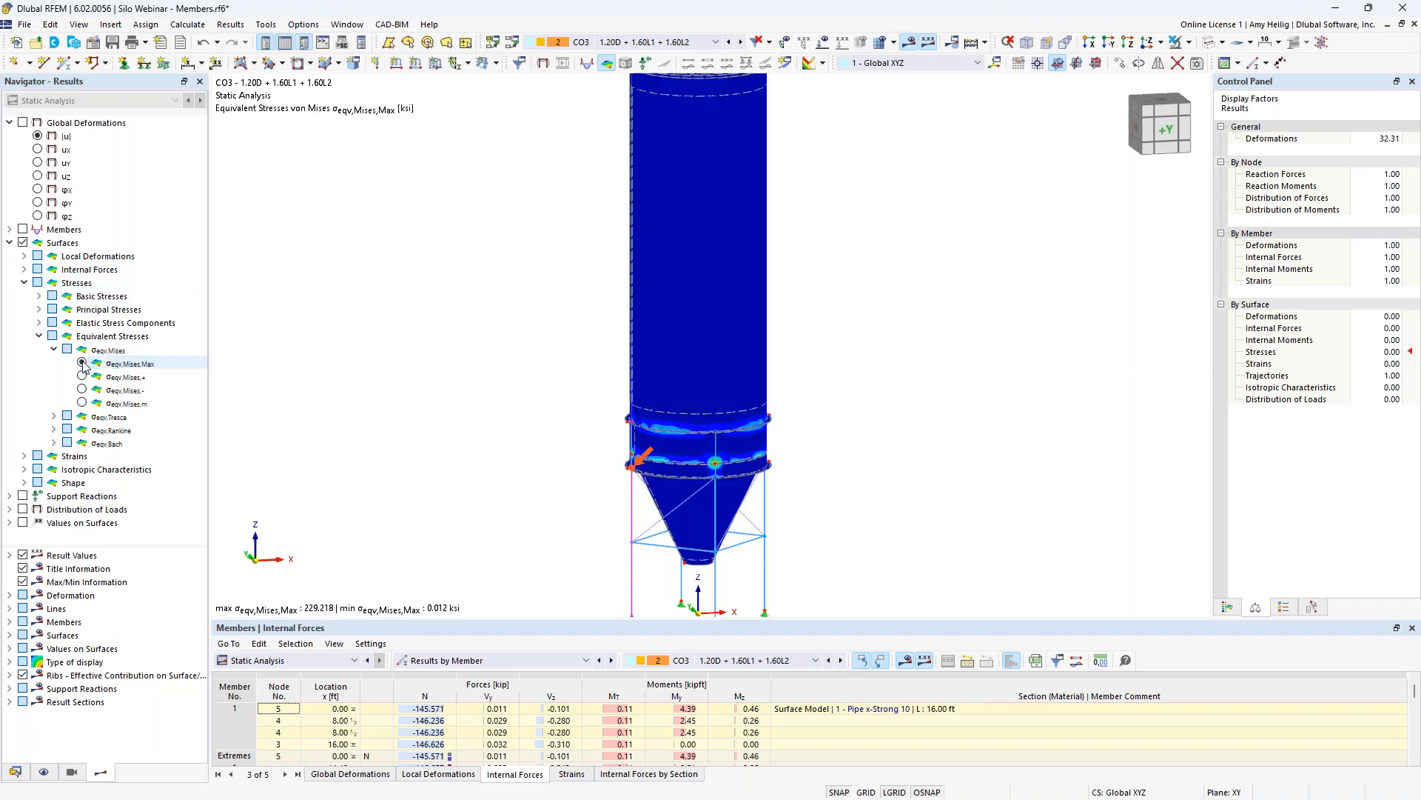
middle_click_drag(520, 429, 530, 349)
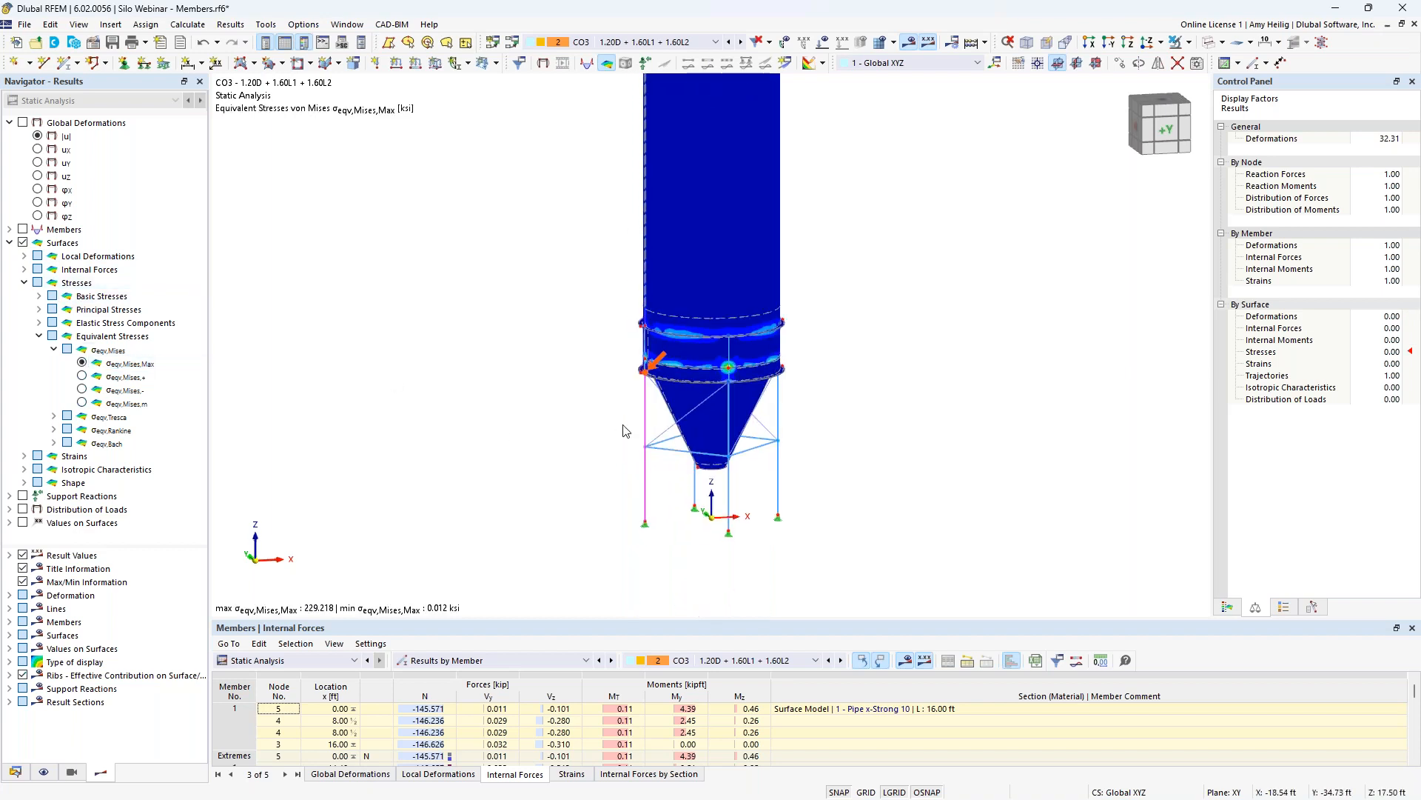
left_click(1227, 608)
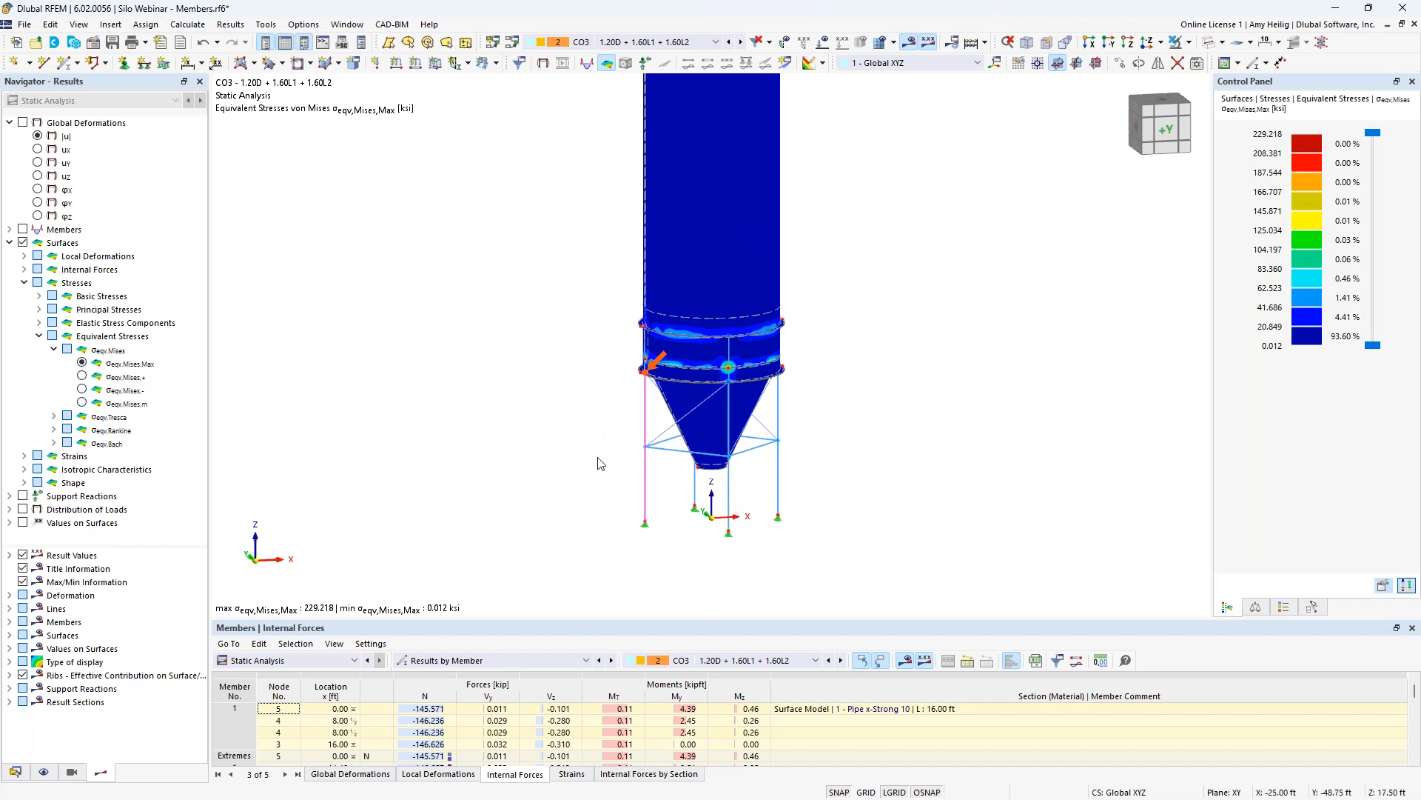
- Select the supporting pipe leg modeled as a surface model member and display surface model members as surfaces
scroll(643, 433, "up", 3)
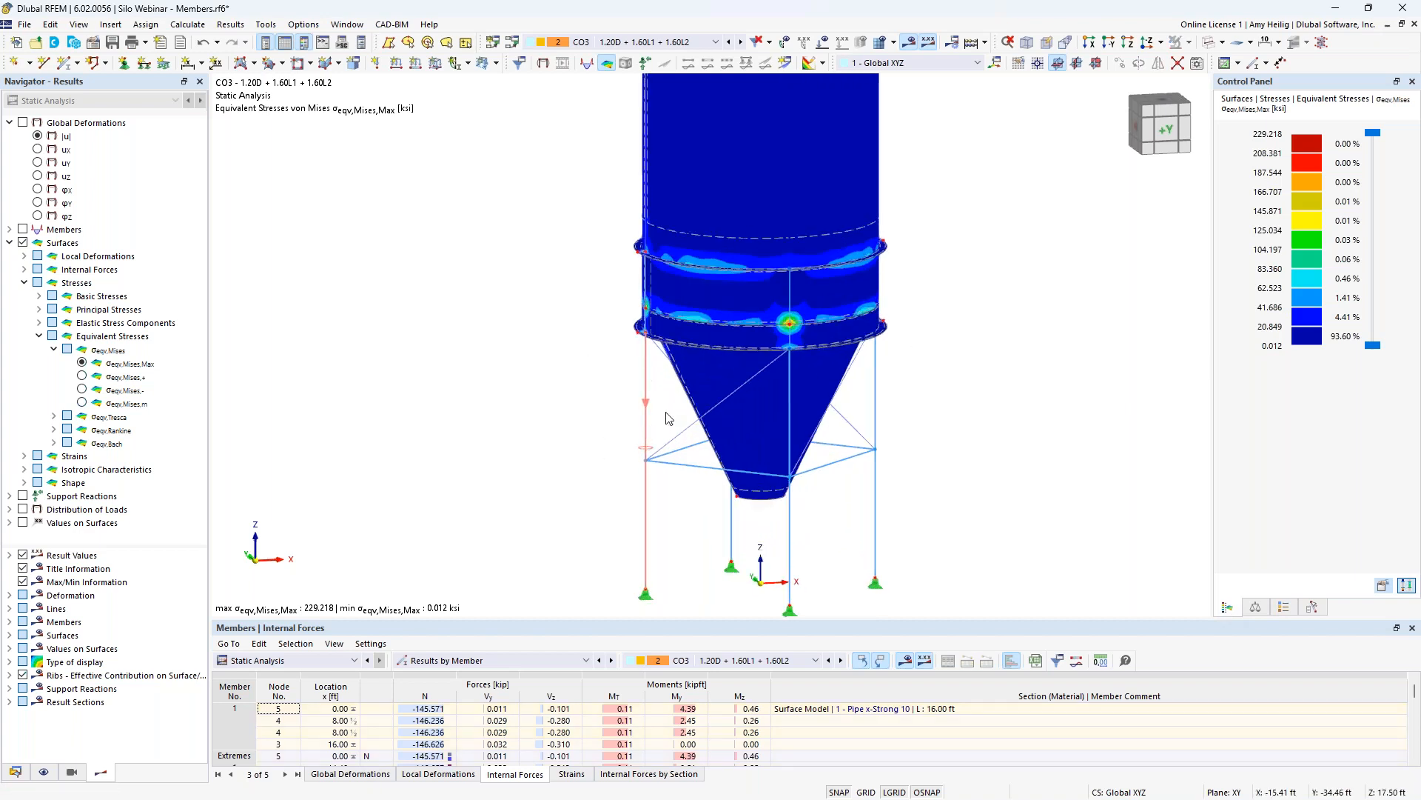
left_click(646, 404)
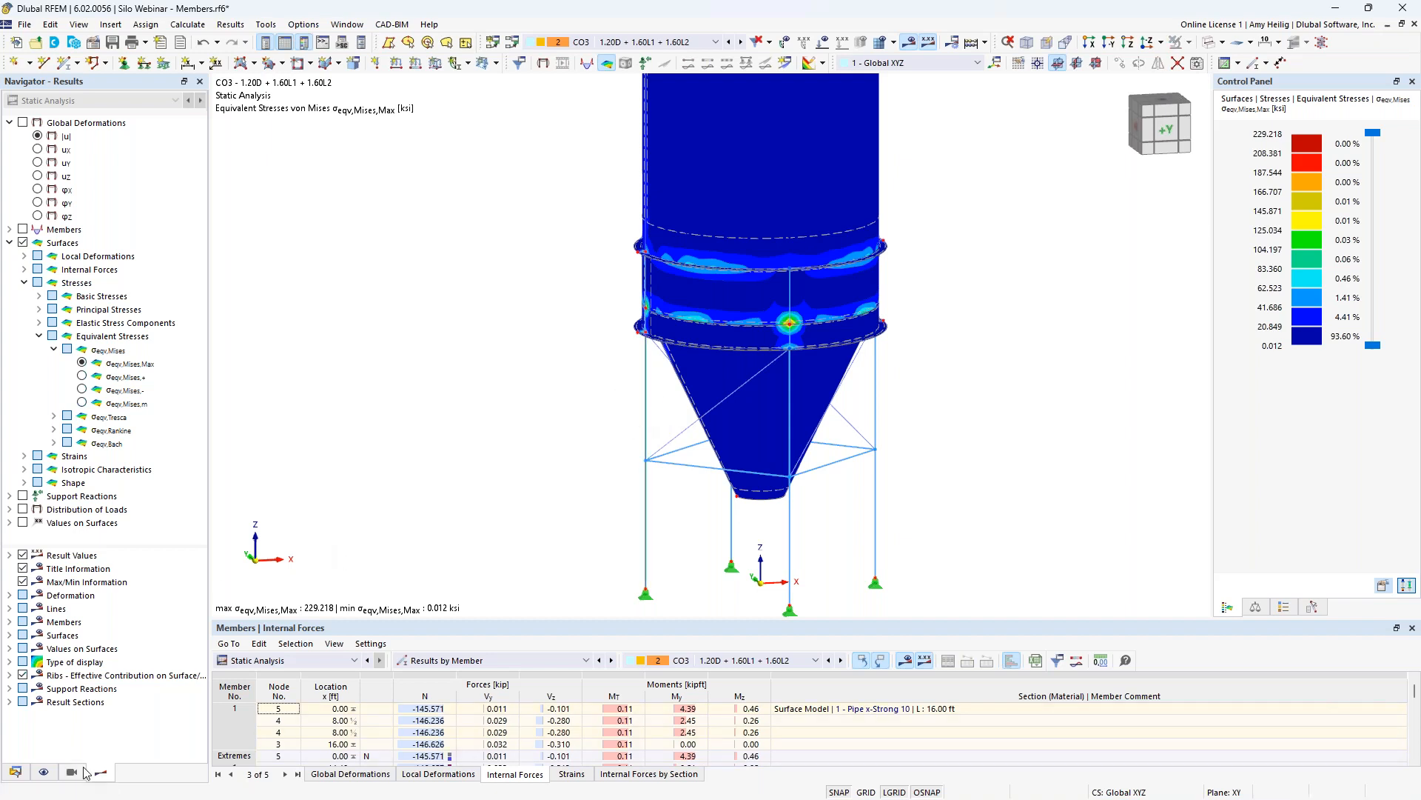
left_click(44, 771)
scroll(81, 296, "up", 9)
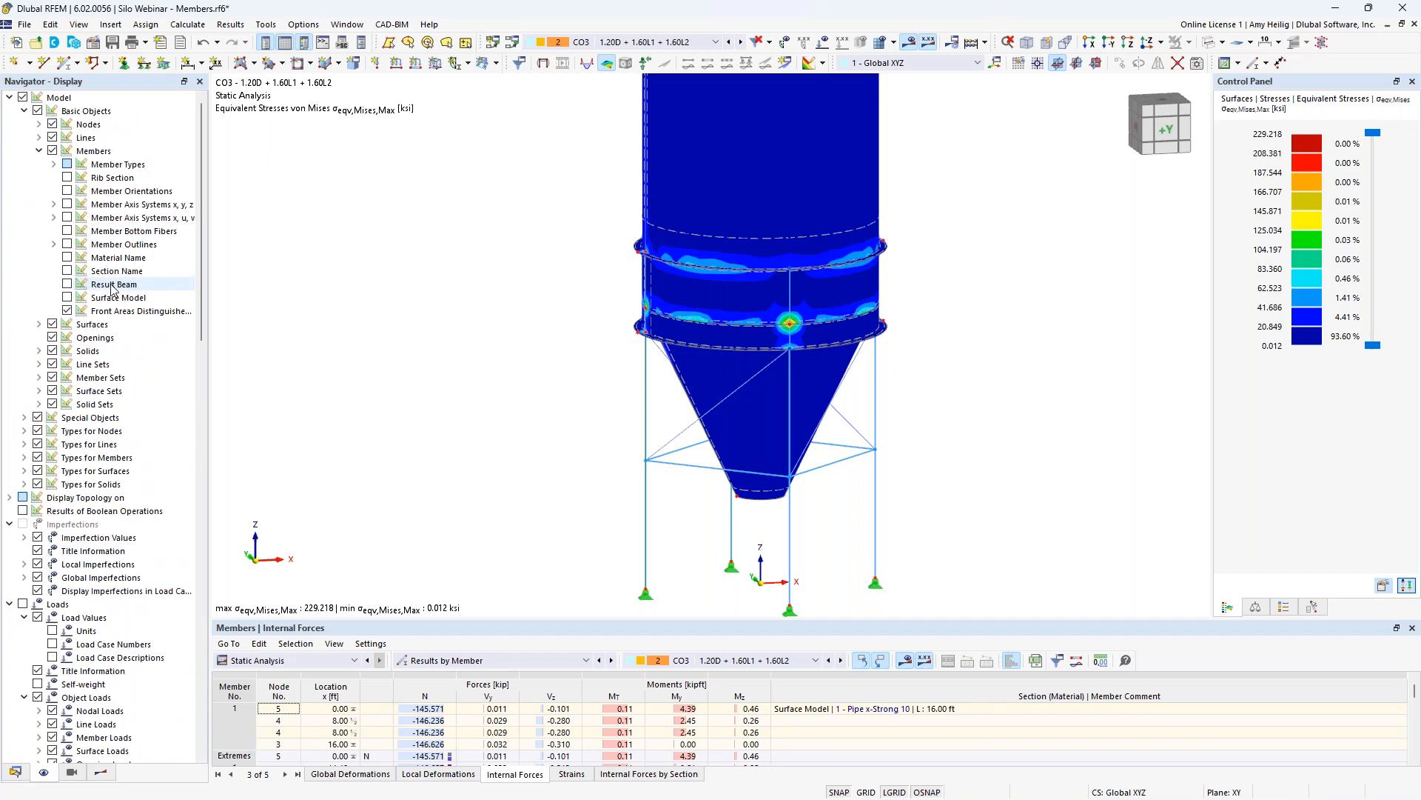
left_click(68, 297)
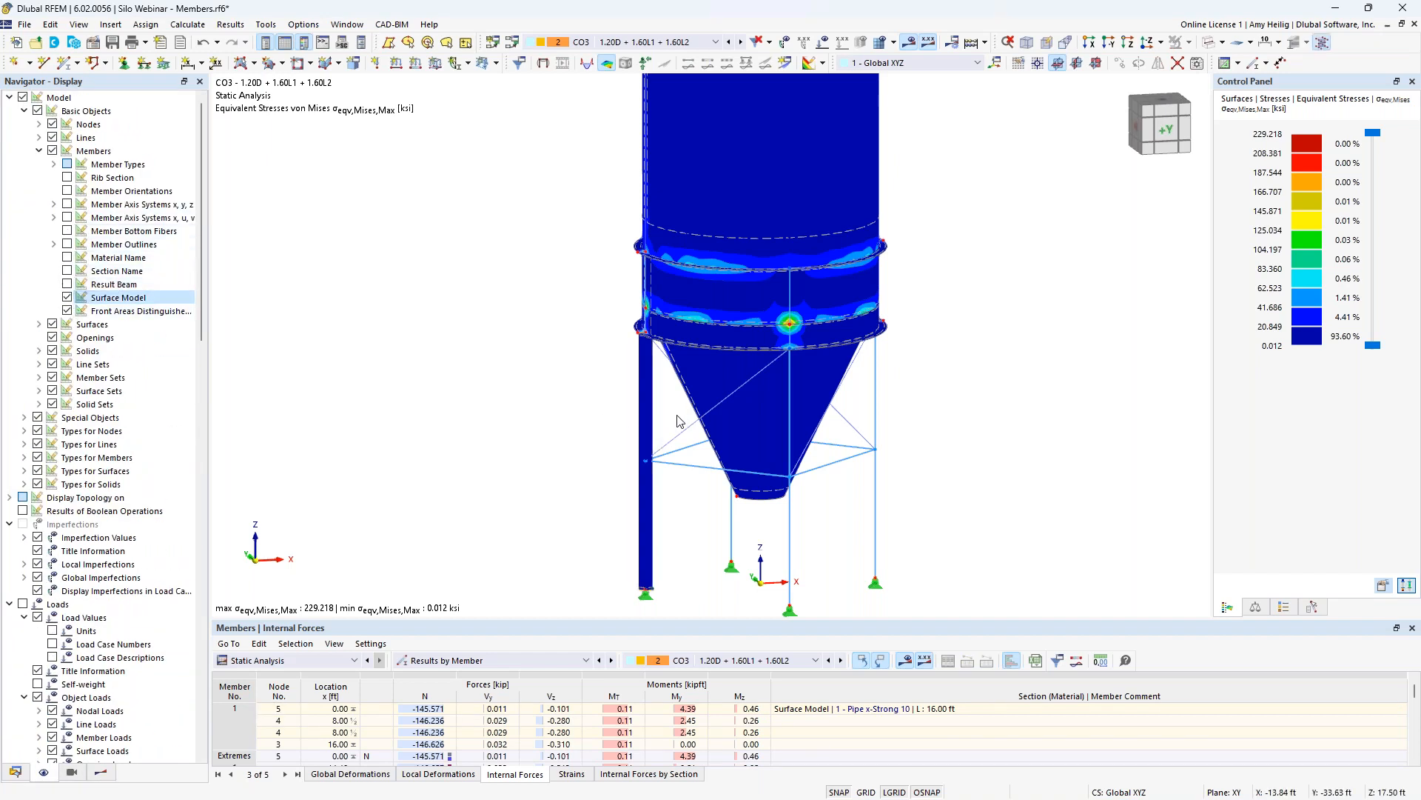
- Isolate the selected pipe leg and inspect the von Mises stress distribution around its upper end
left_click(1189, 43)
left_click(1188, 59)
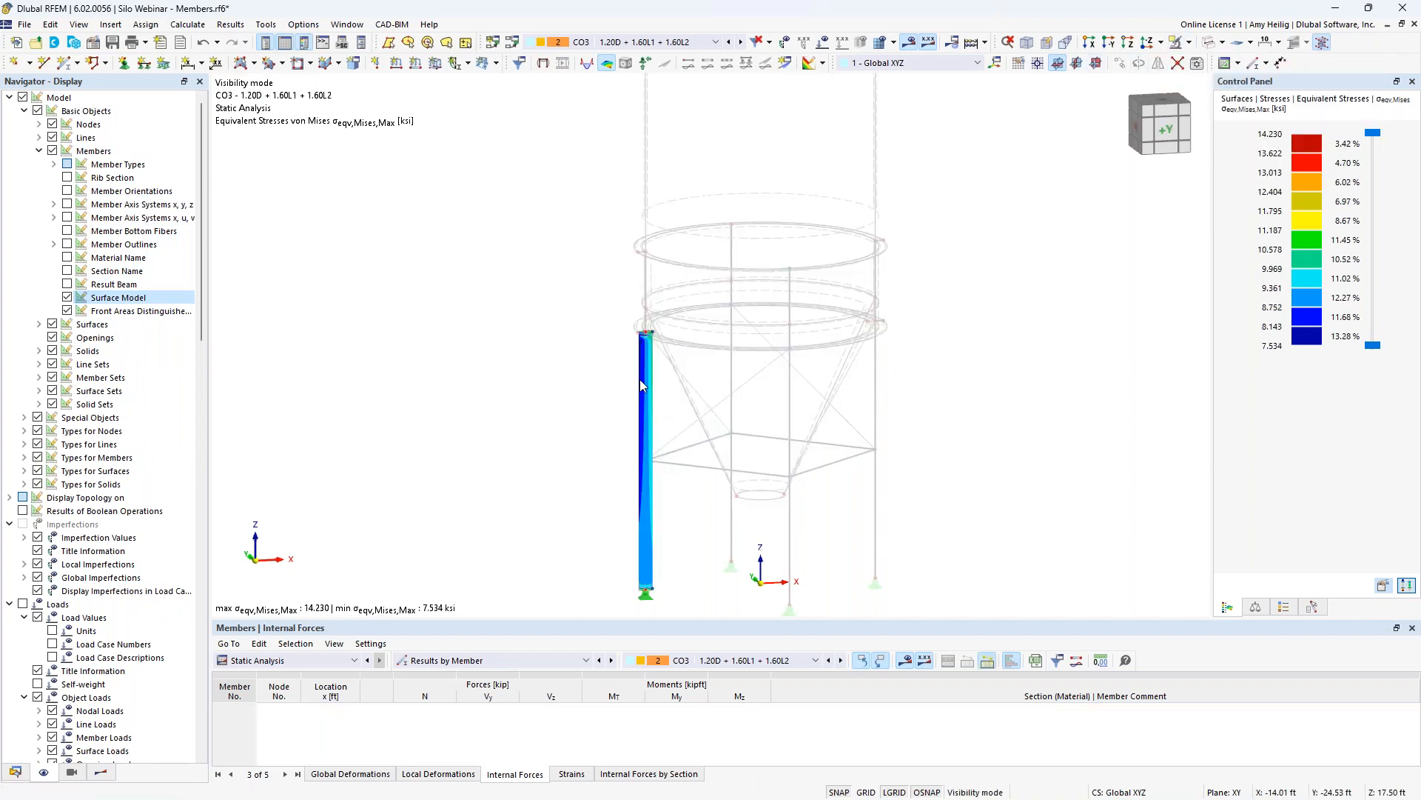
scroll(646, 362, "up", 6)
scroll(660, 322, "up", 8)
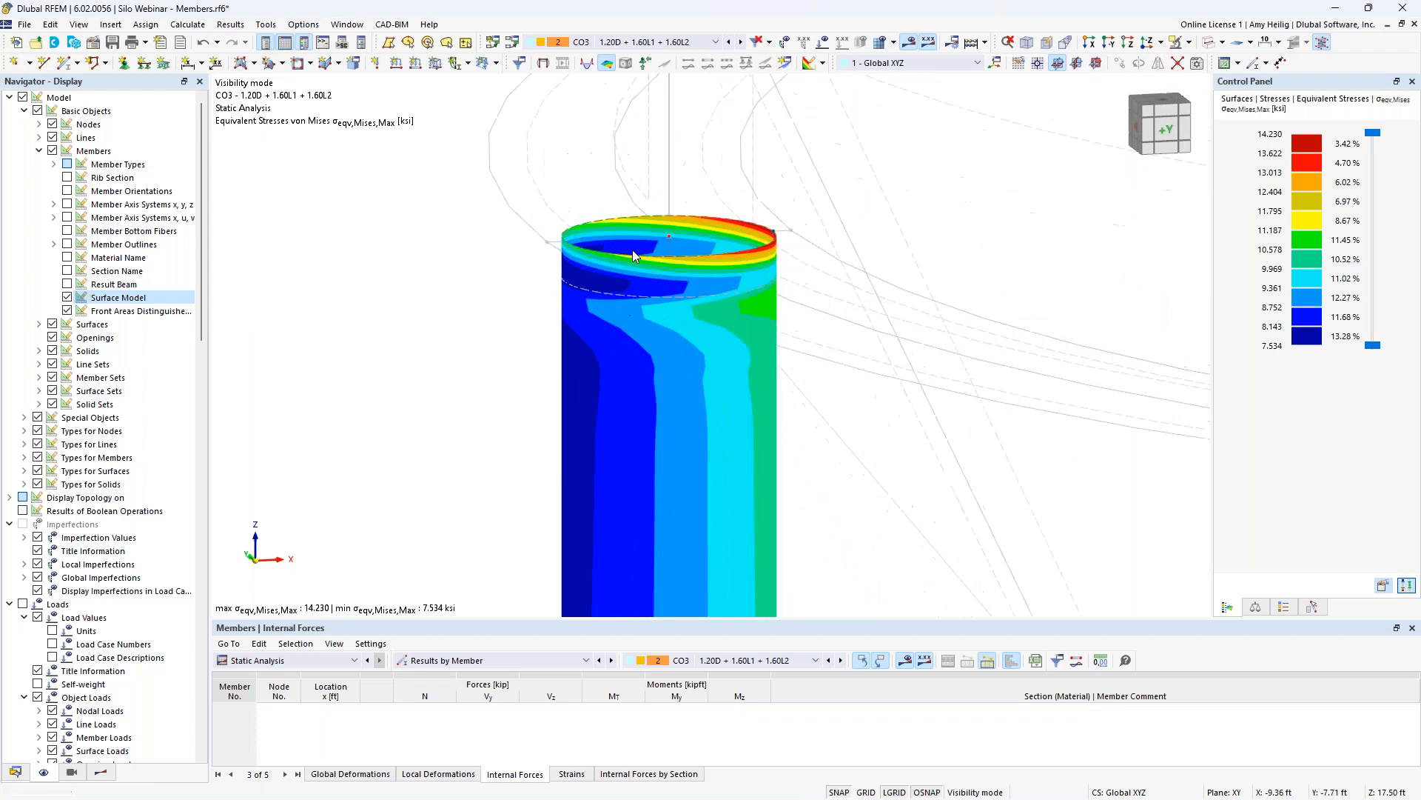
scroll(695, 364, "down", 2)
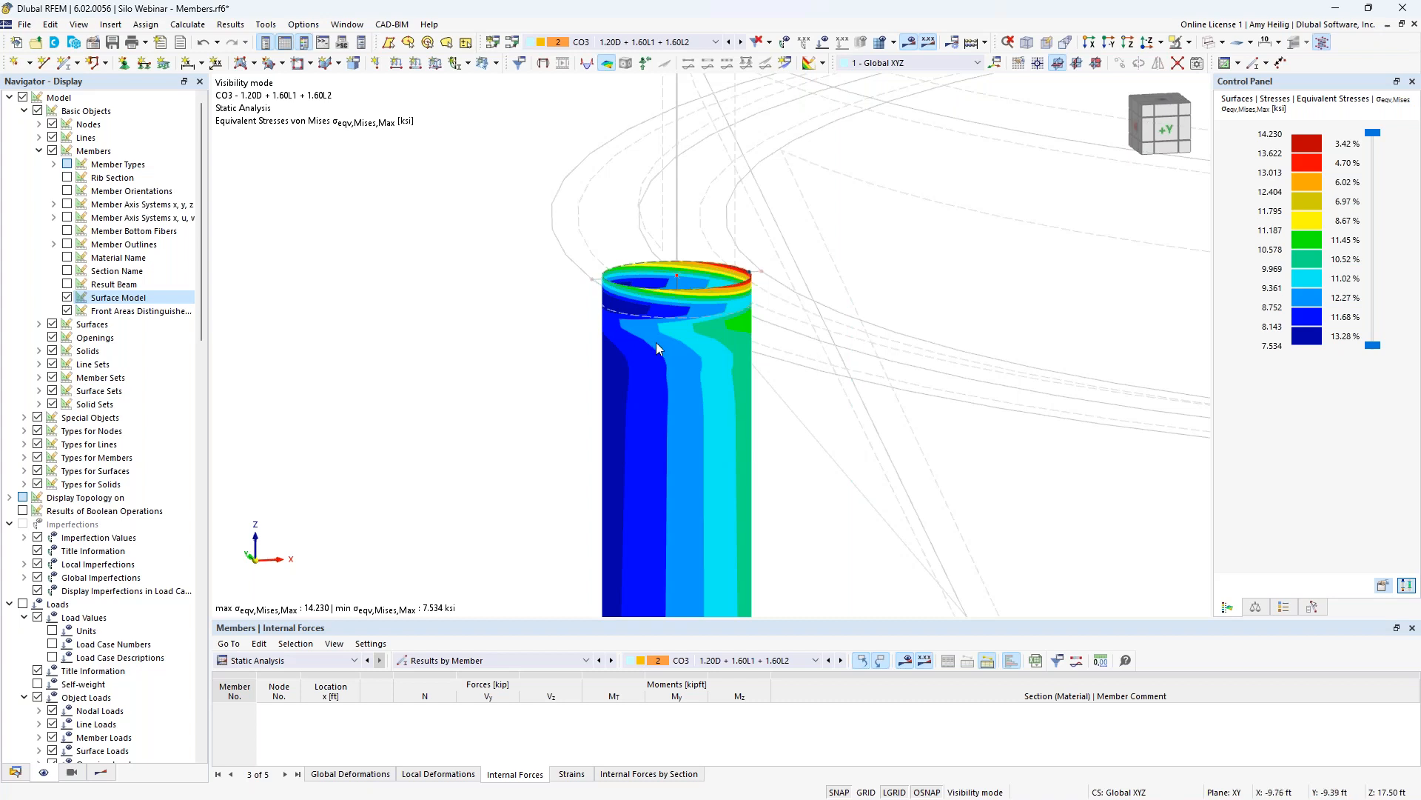
scroll(656, 342, "down", 1)
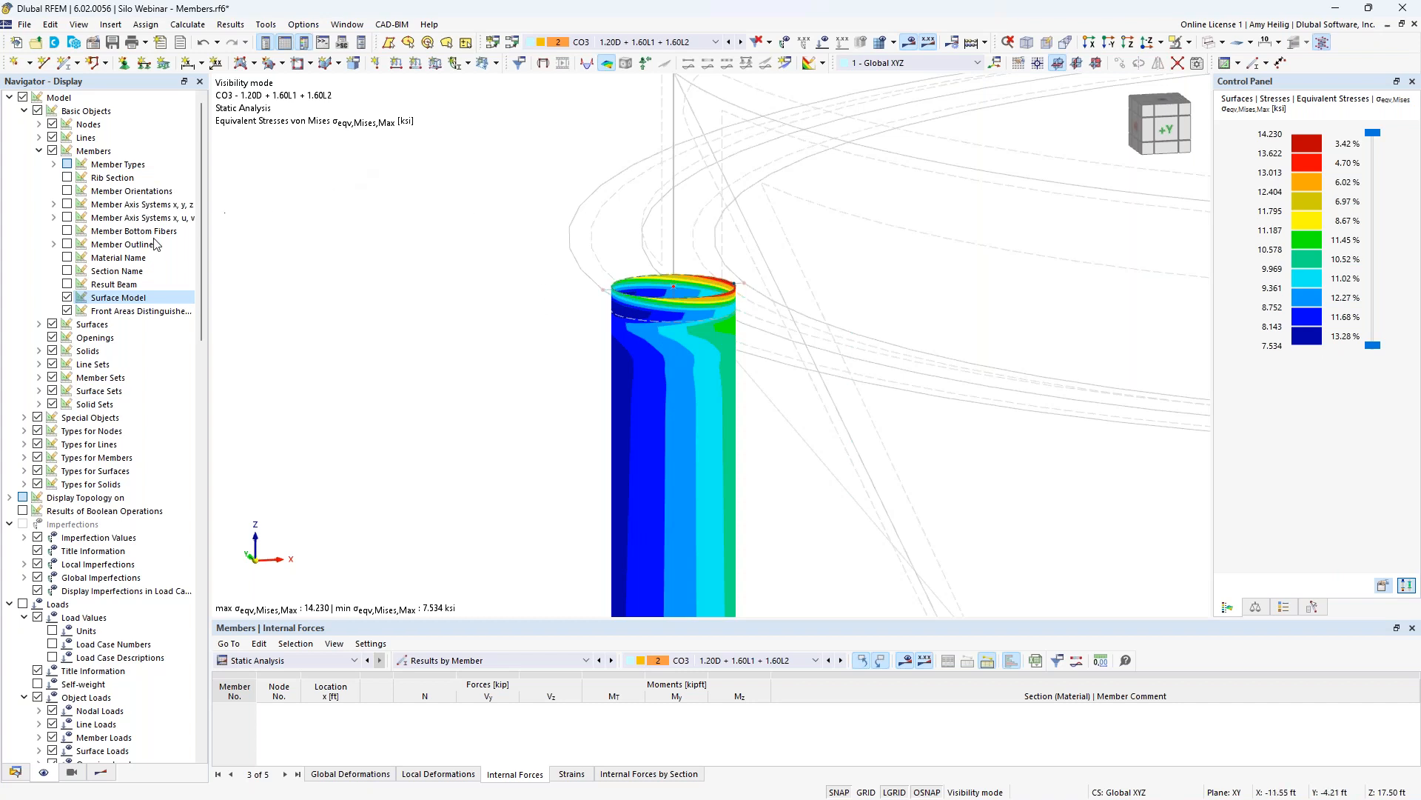
- Turn off the surface model display for members and cancel the visibility mode to show the whole silo
left_click(67, 298)
scroll(755, 308, "down", 5)
scroll(686, 431, "down", 1)
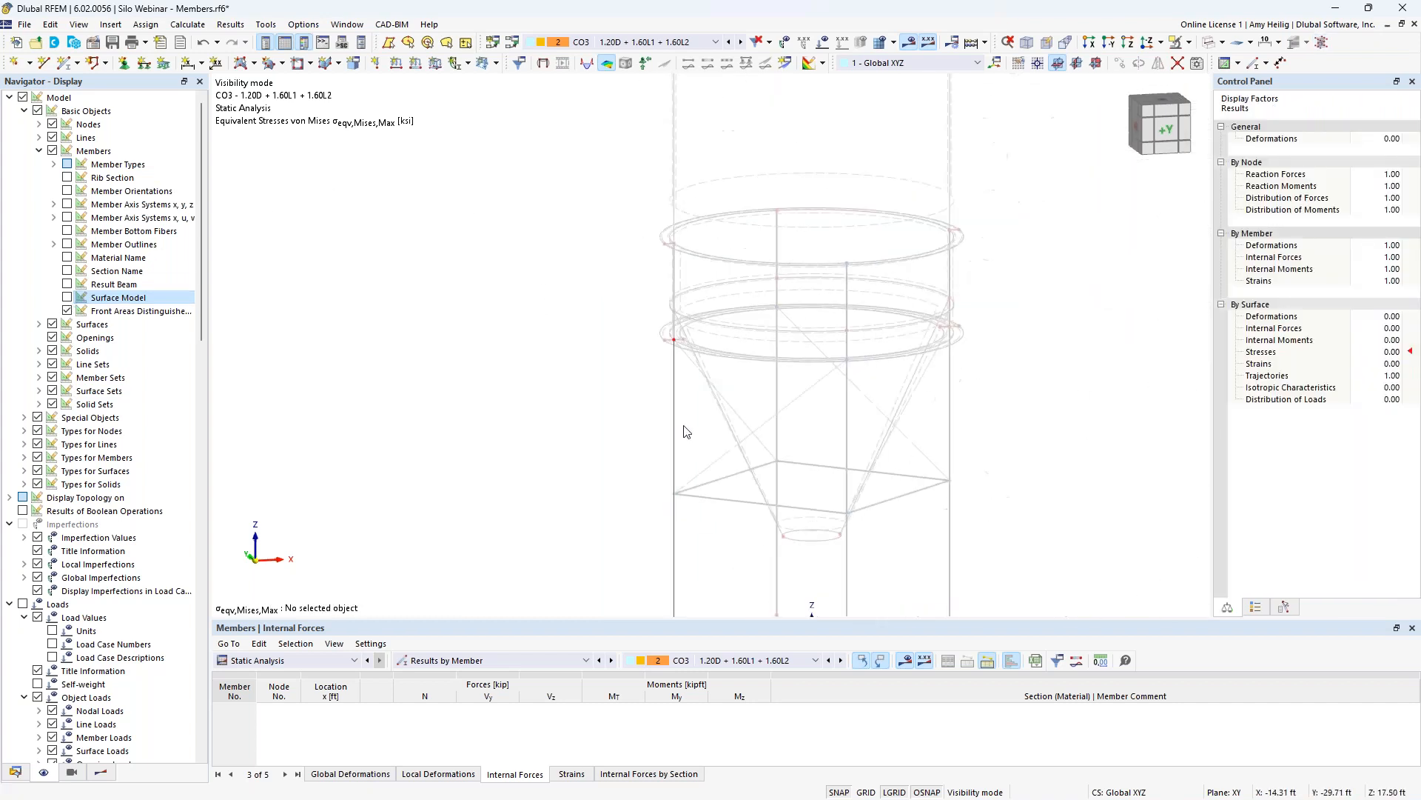
left_click(1189, 43)
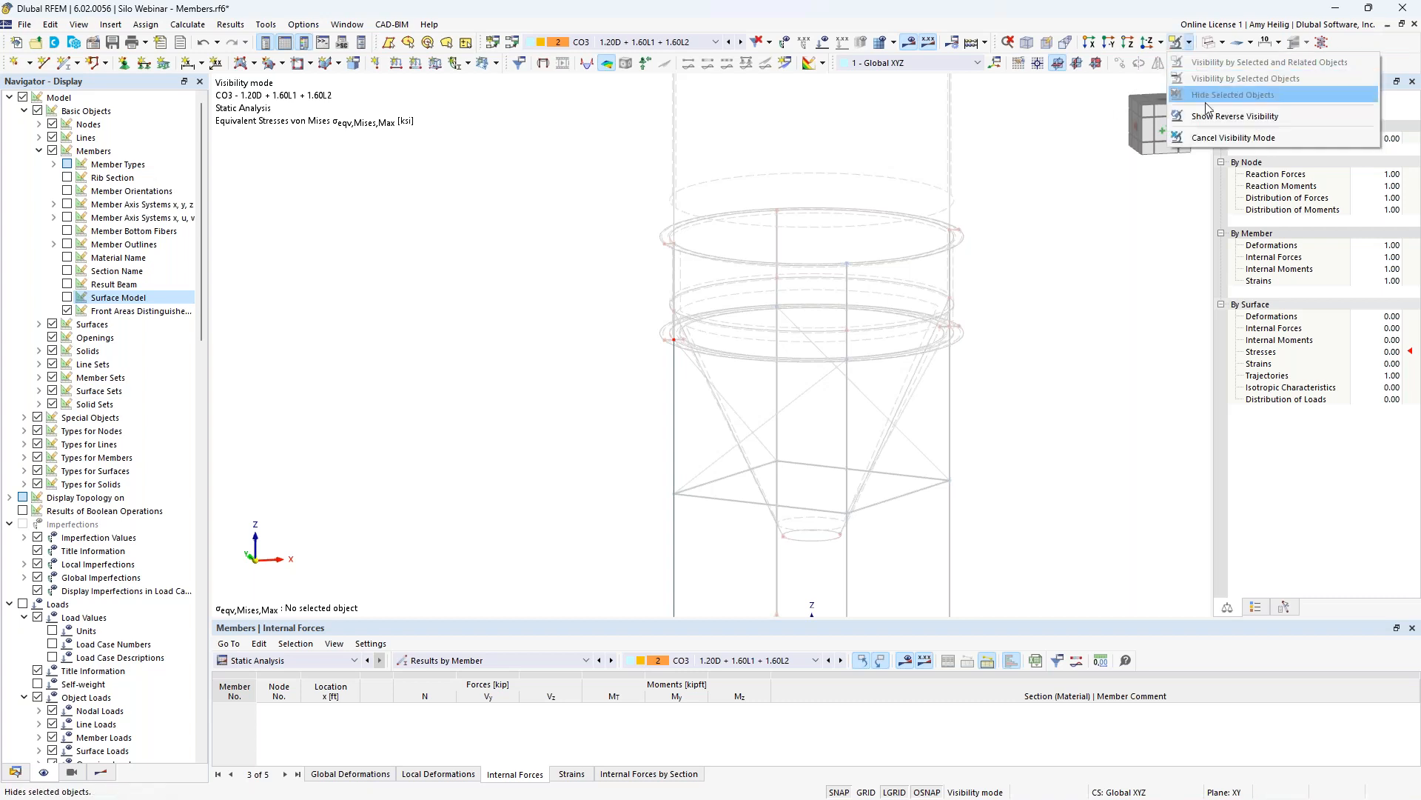
left_click(1207, 137)
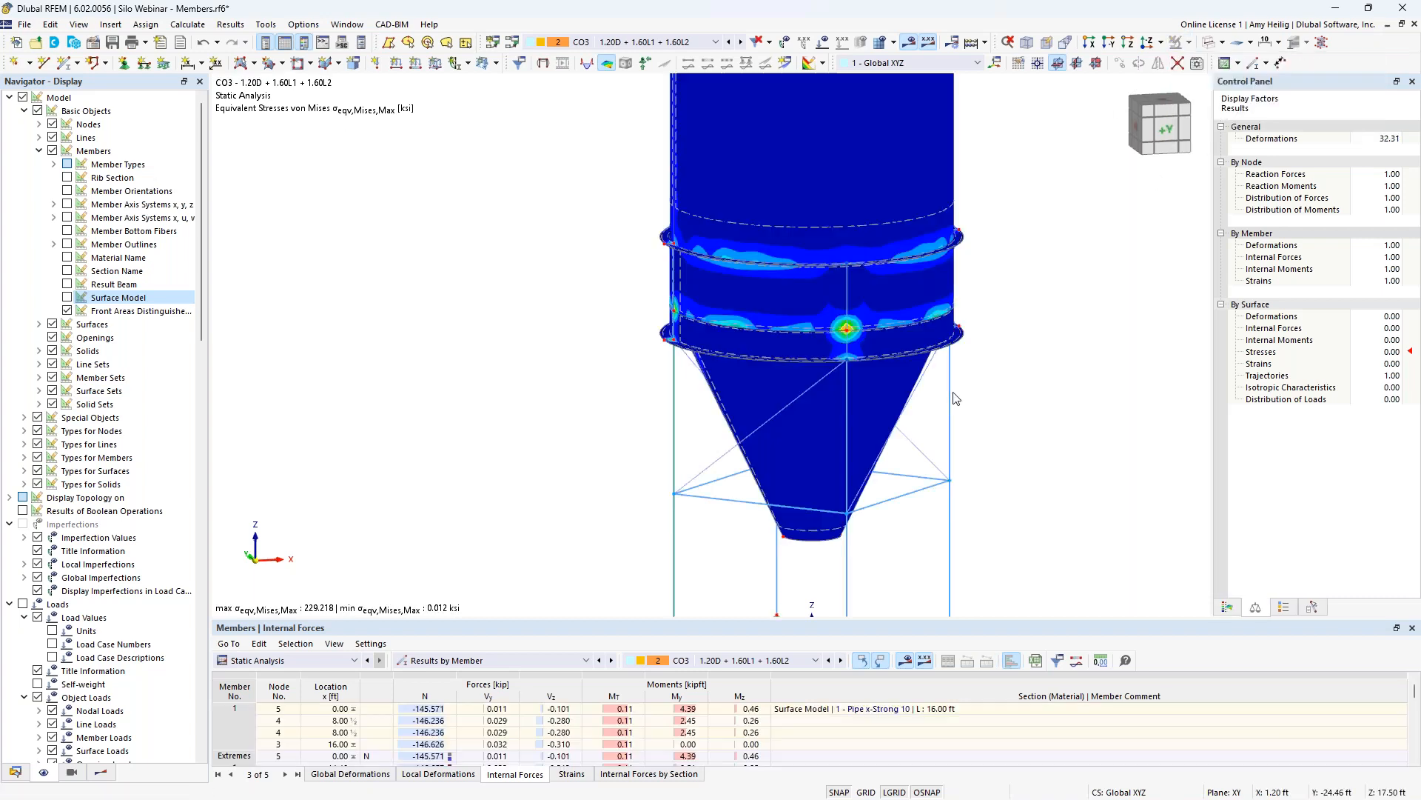
- Return to the results navigator and inspect the stress concentration where the front leg meets the silo shell
middle_click_drag(1030, 405, 896, 388)
scroll(897, 387, "down", 1)
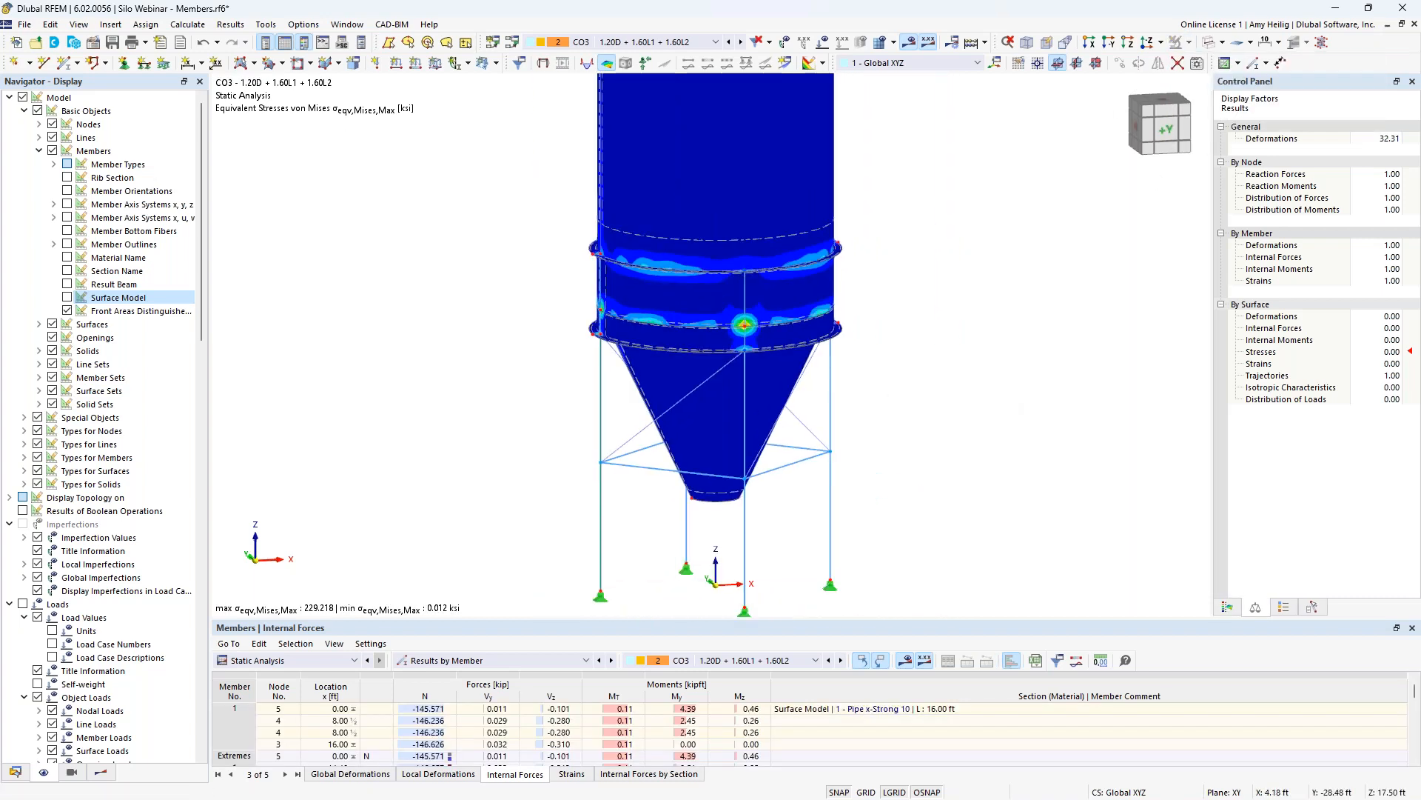
middle_click_drag(929, 302, 929, 411)
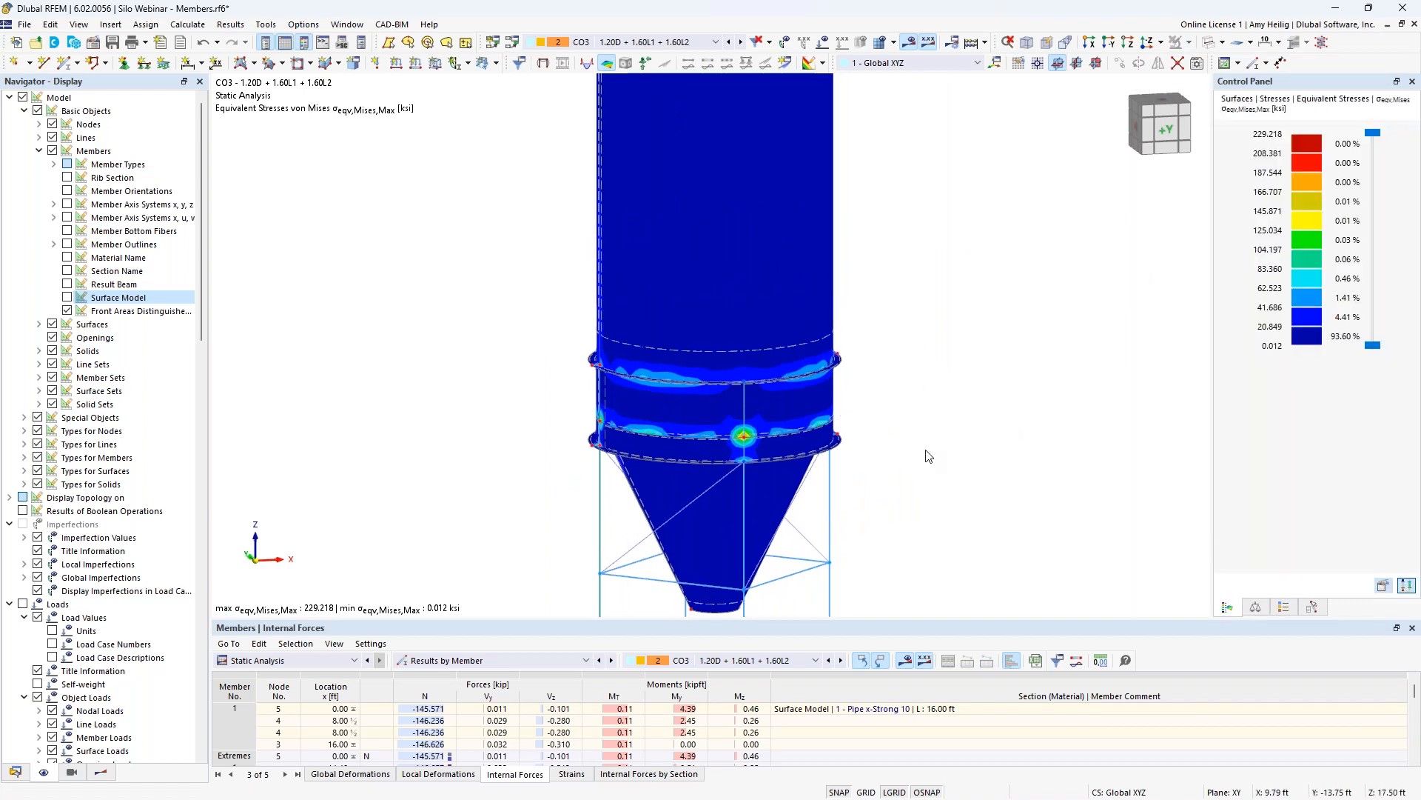
middle_click_drag(929, 456, 898, 406)
left_click(101, 772)
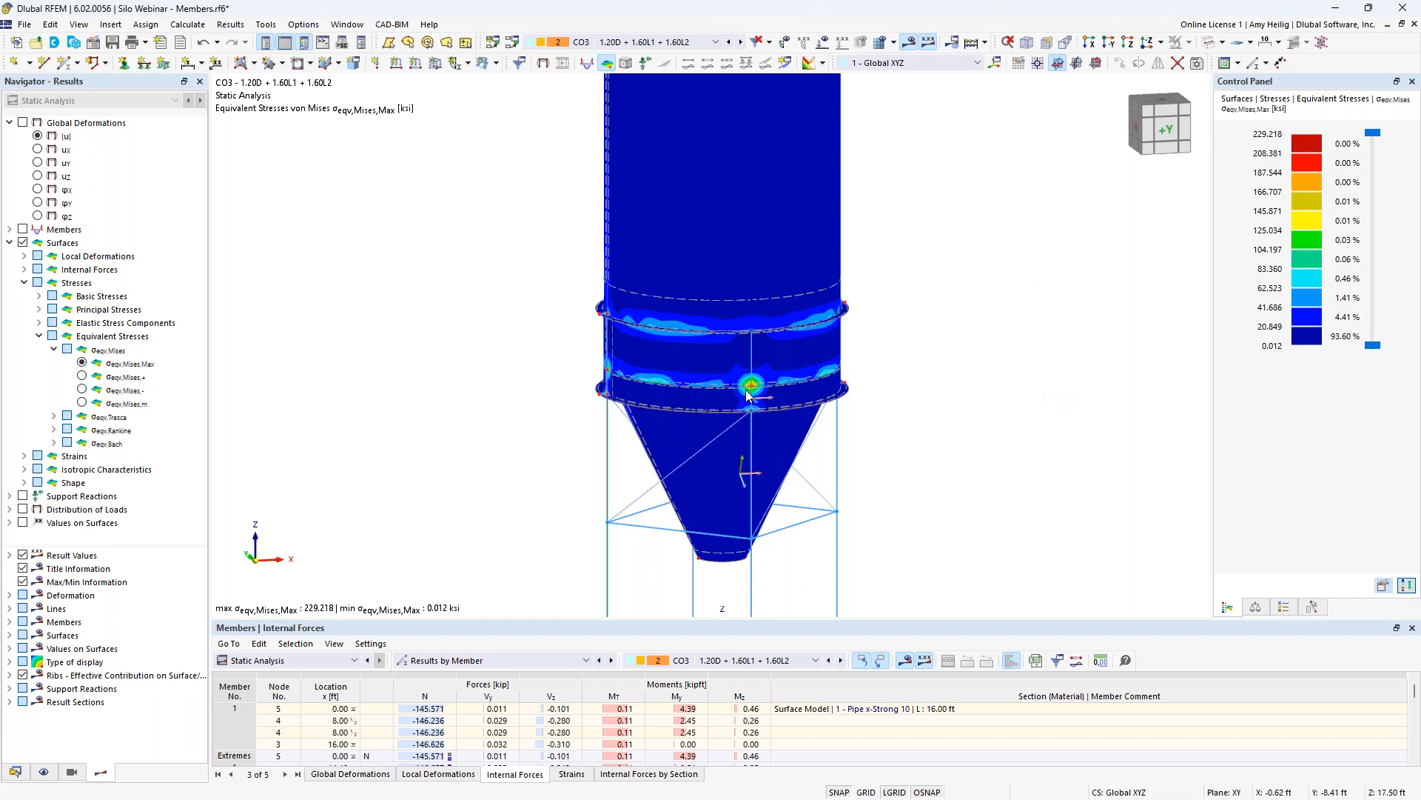
scroll(757, 402, "up", 5)
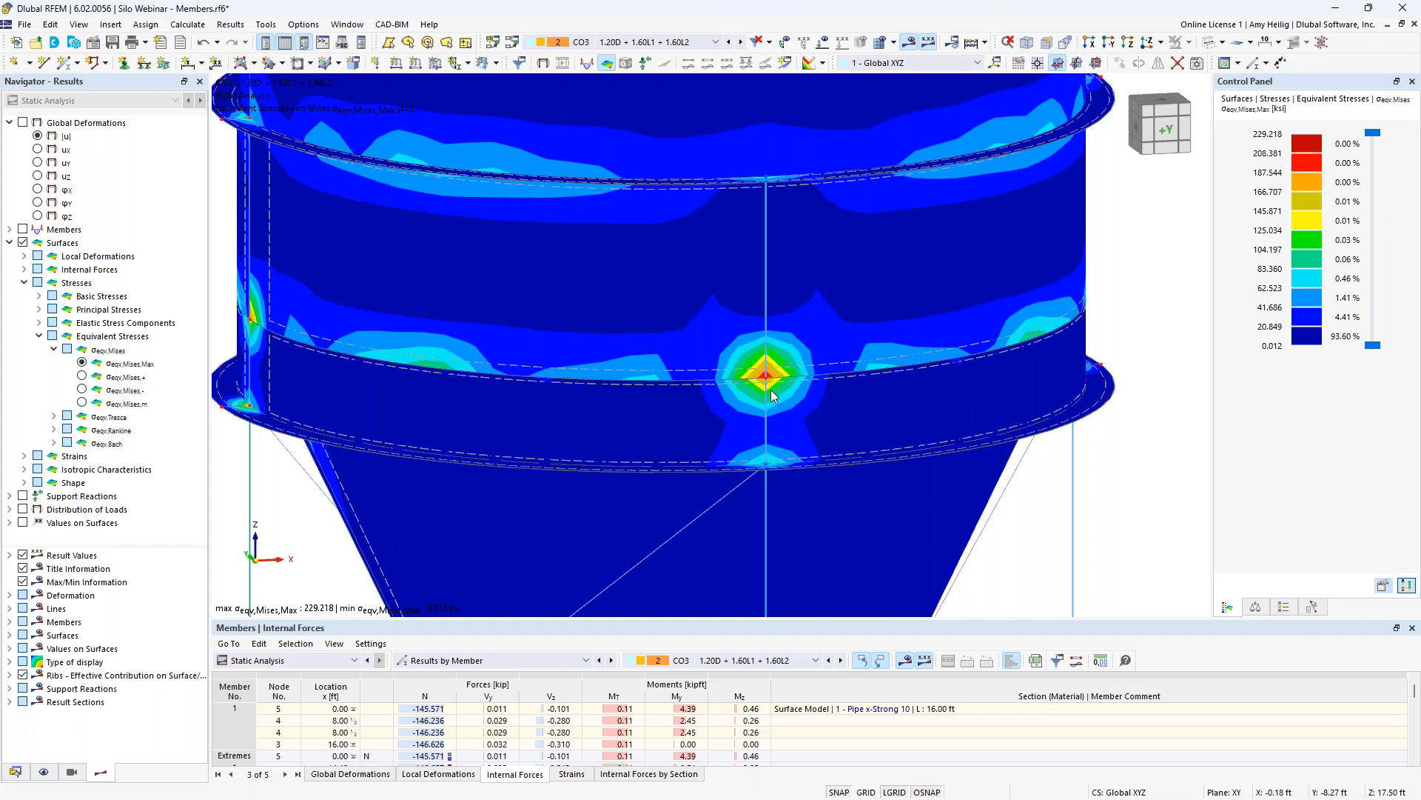
- Set the surface result smoothing to Constant on mesh elements and review the von Mises stresses over the shell and hopper
left_click(188, 25)
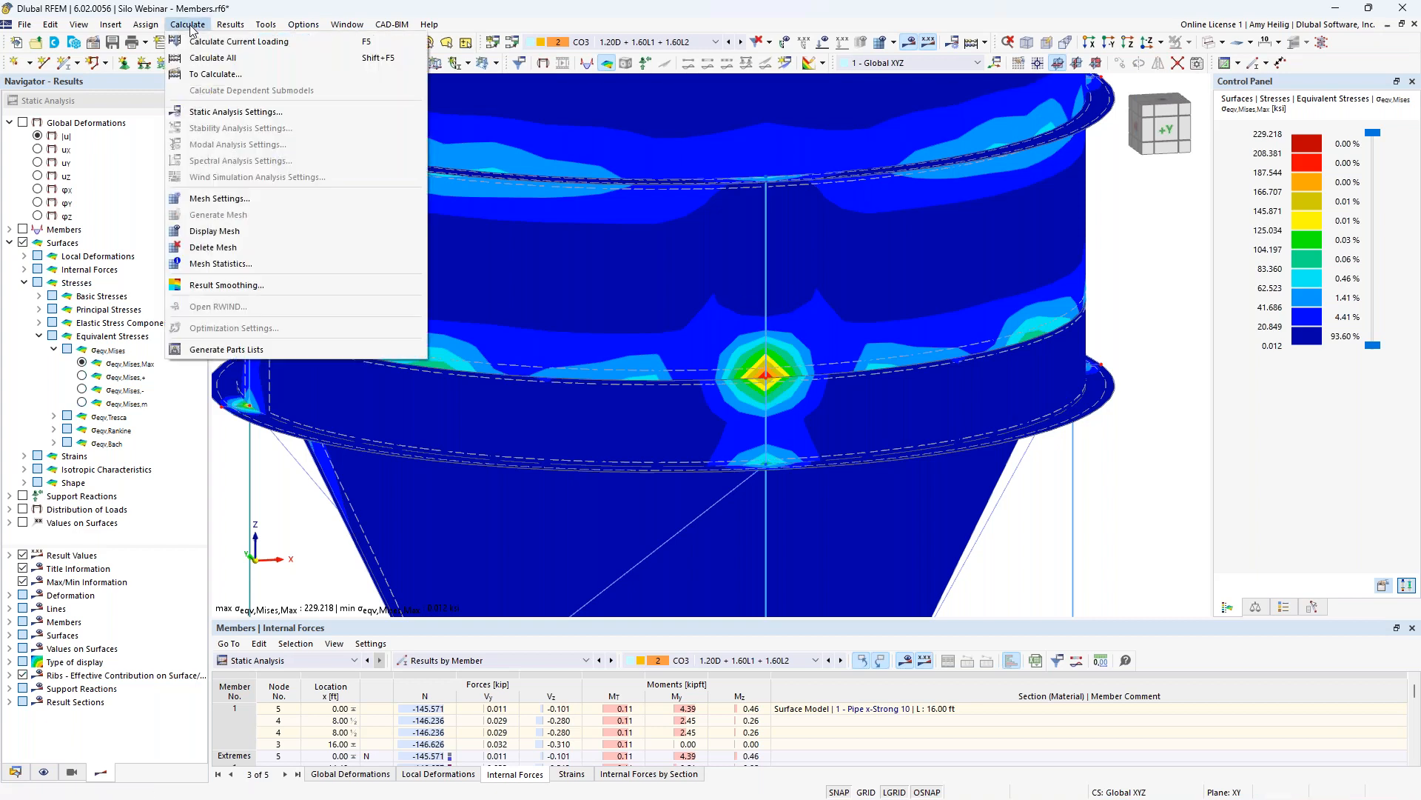
left_click(238, 285)
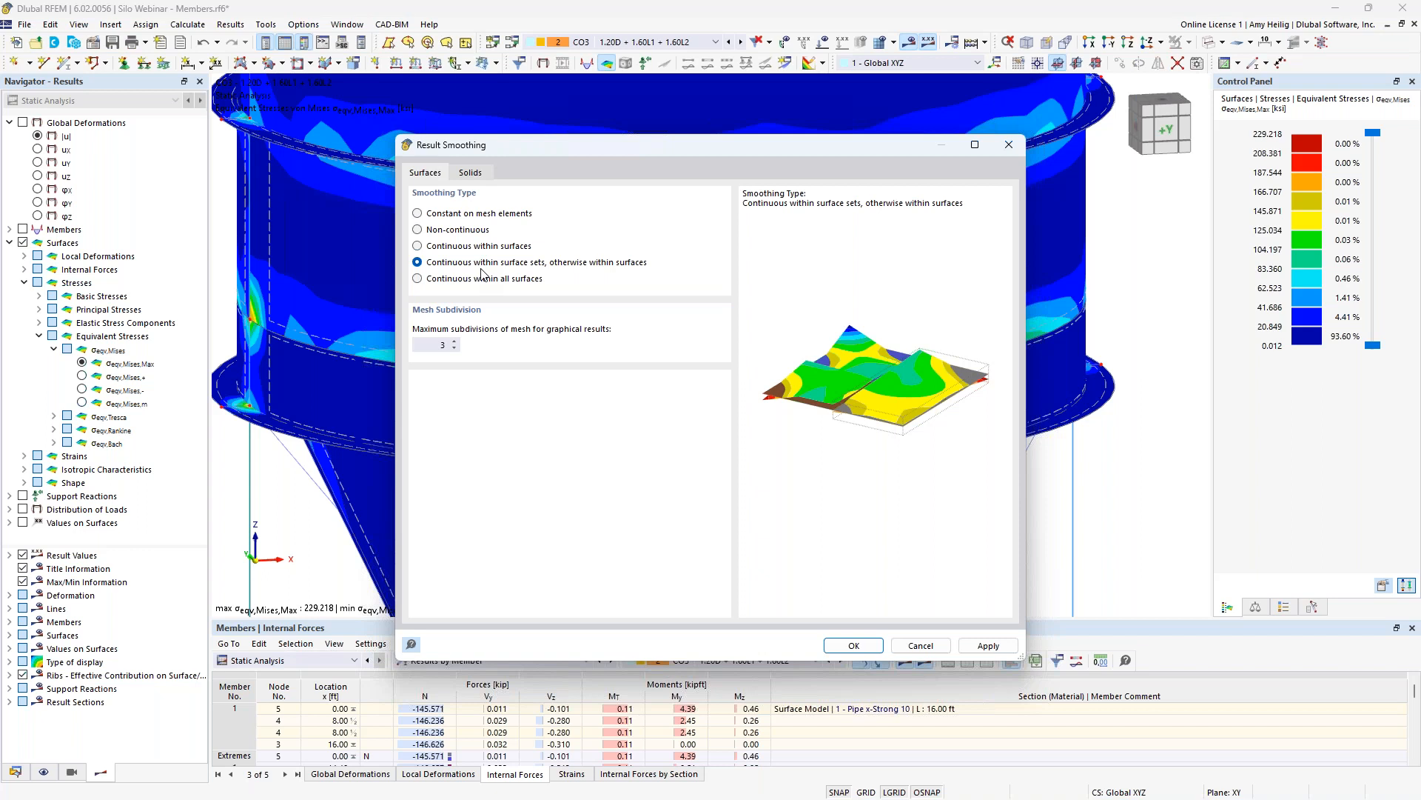
left_click(418, 213)
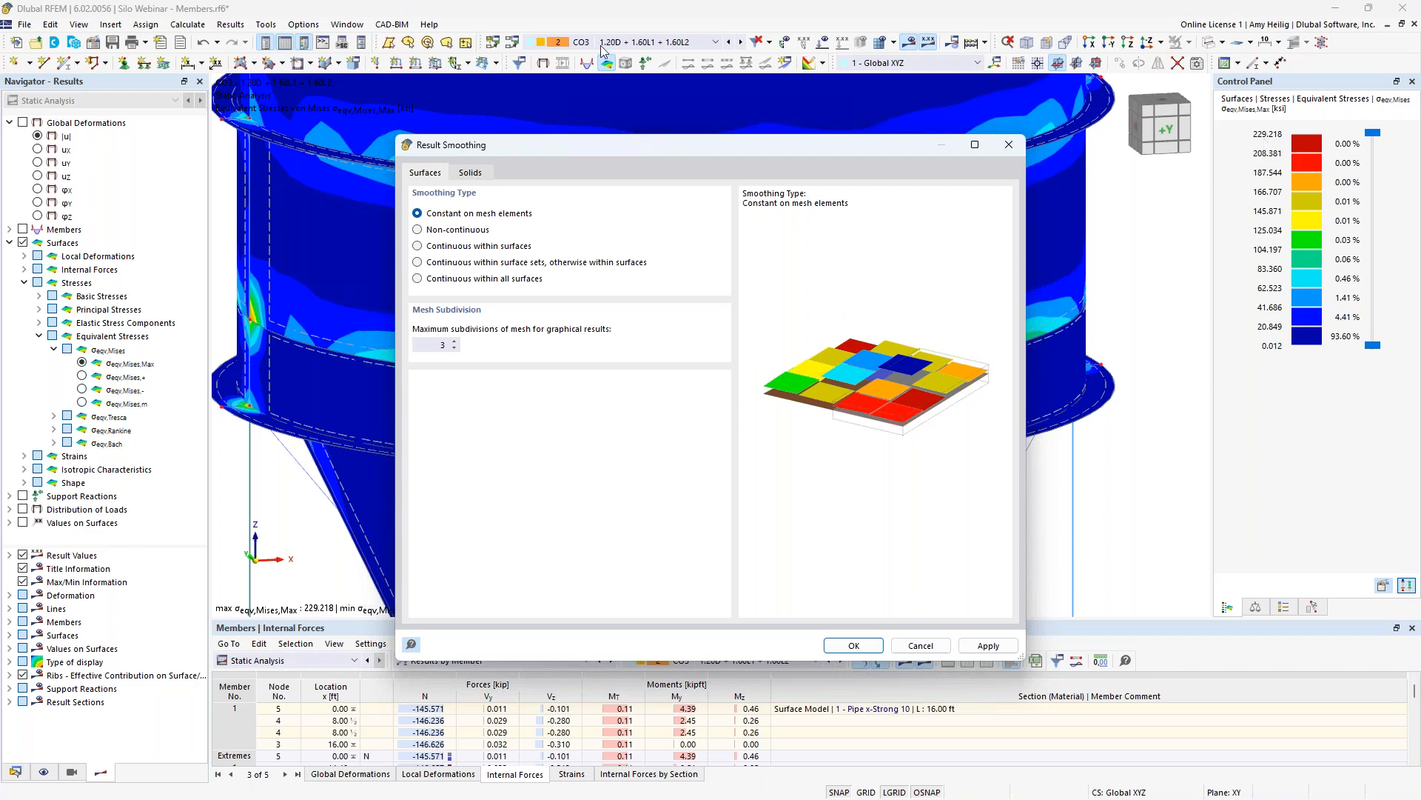
left_click(855, 646)
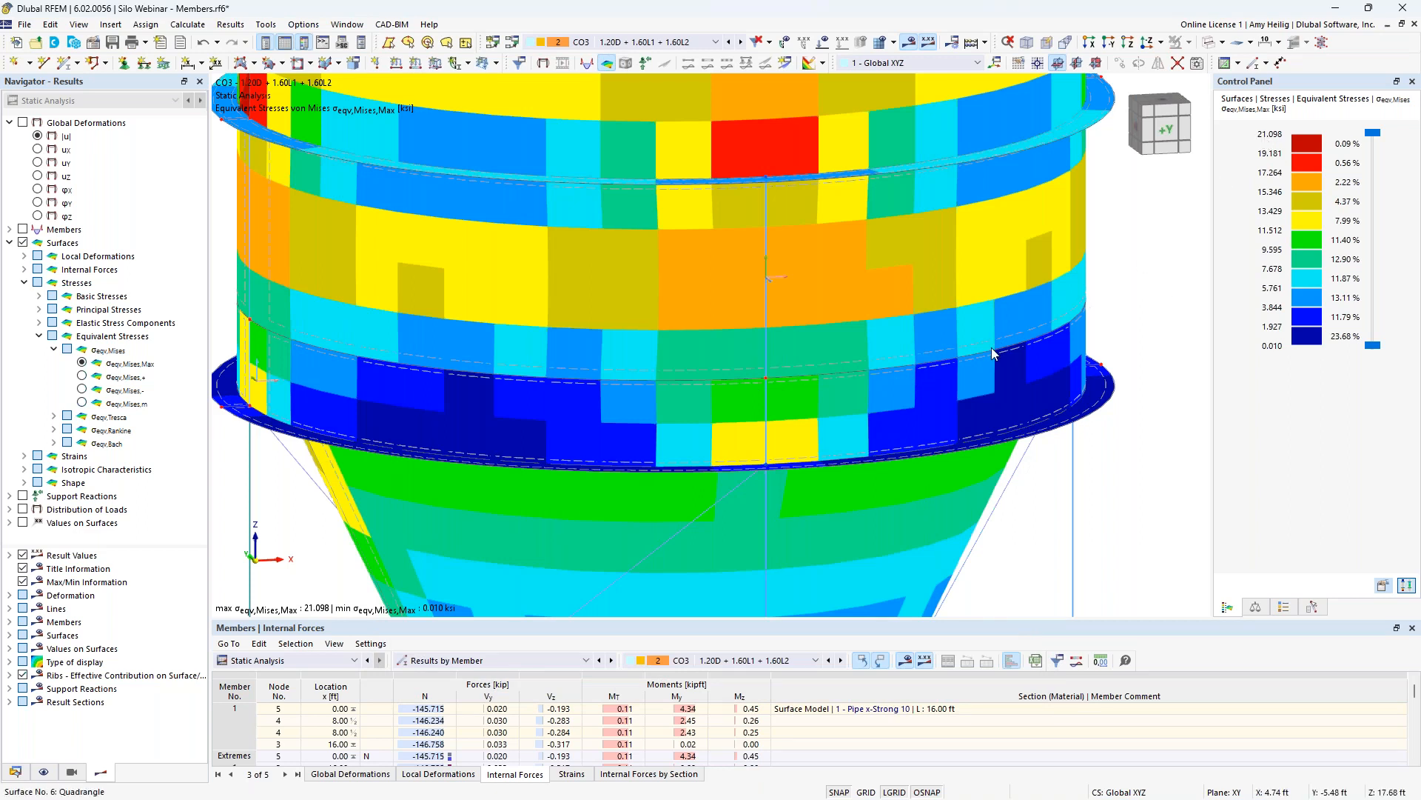
scroll(988, 354, "down", 3)
scroll(989, 353, "down", 4)
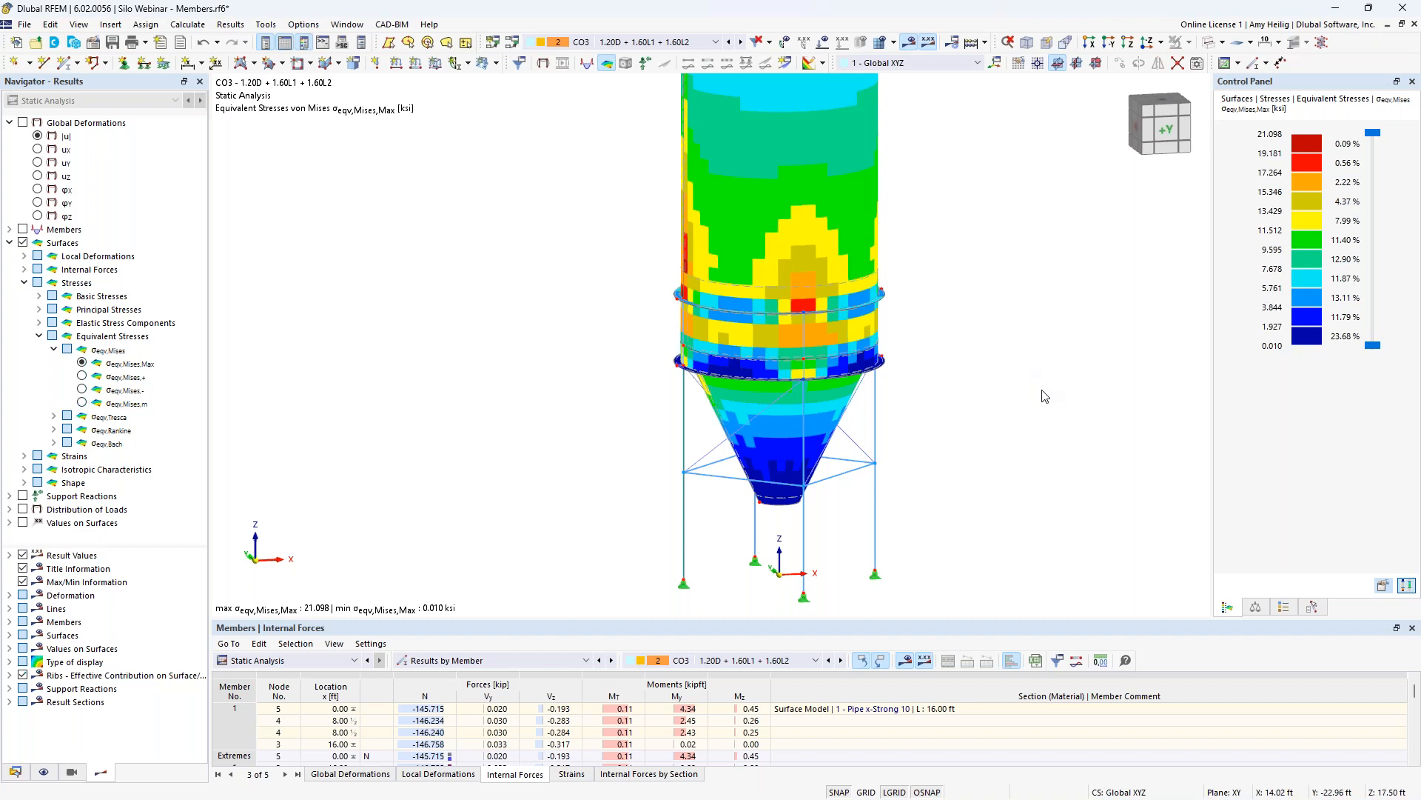
middle_click_drag(1040, 397, 909, 391)
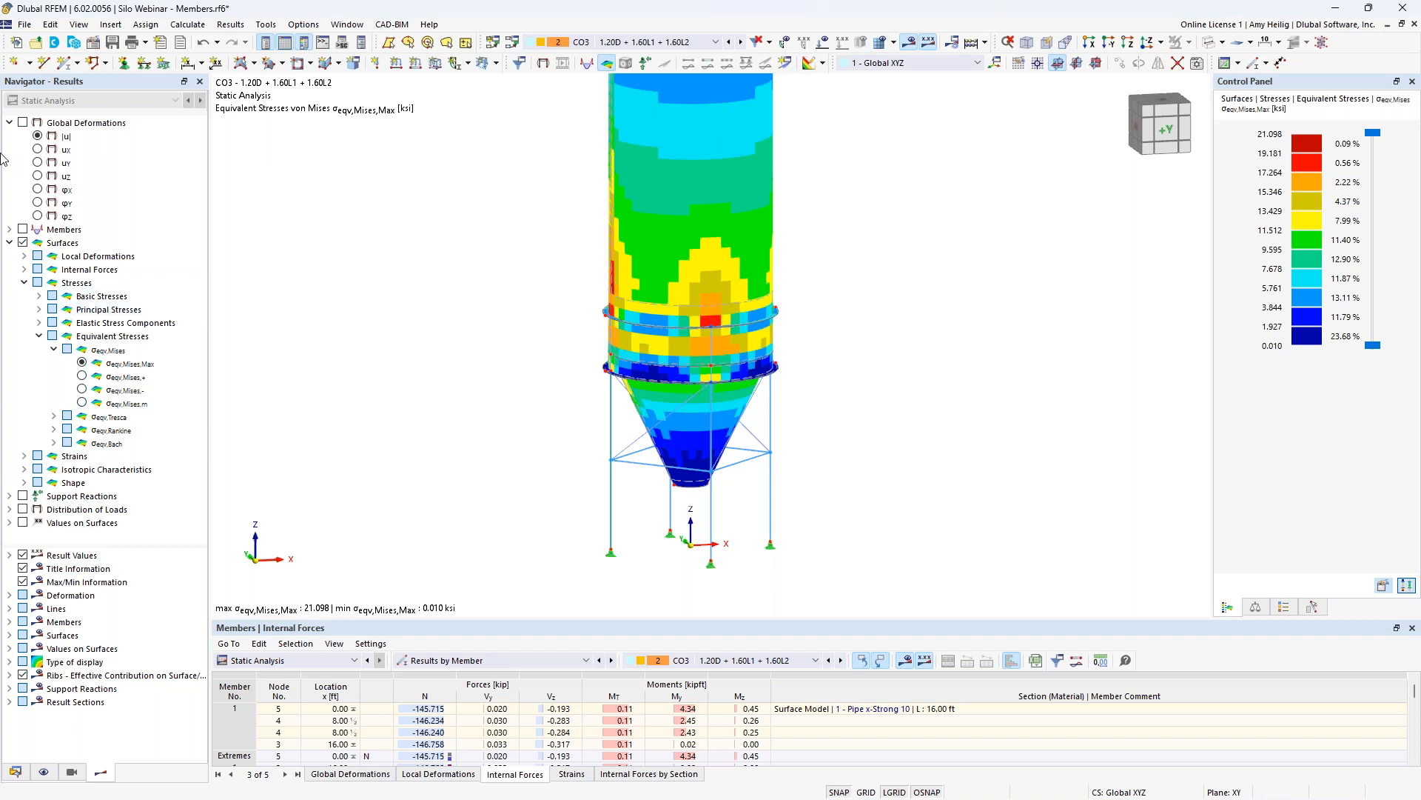
- Activate the Stress-Strain Analysis, Steel Design and Structure Stability add-ons in the base data of the Silo Webinar - Members model
mouse_move(15, 781)
left_click(15, 773)
right_click(112, 124)
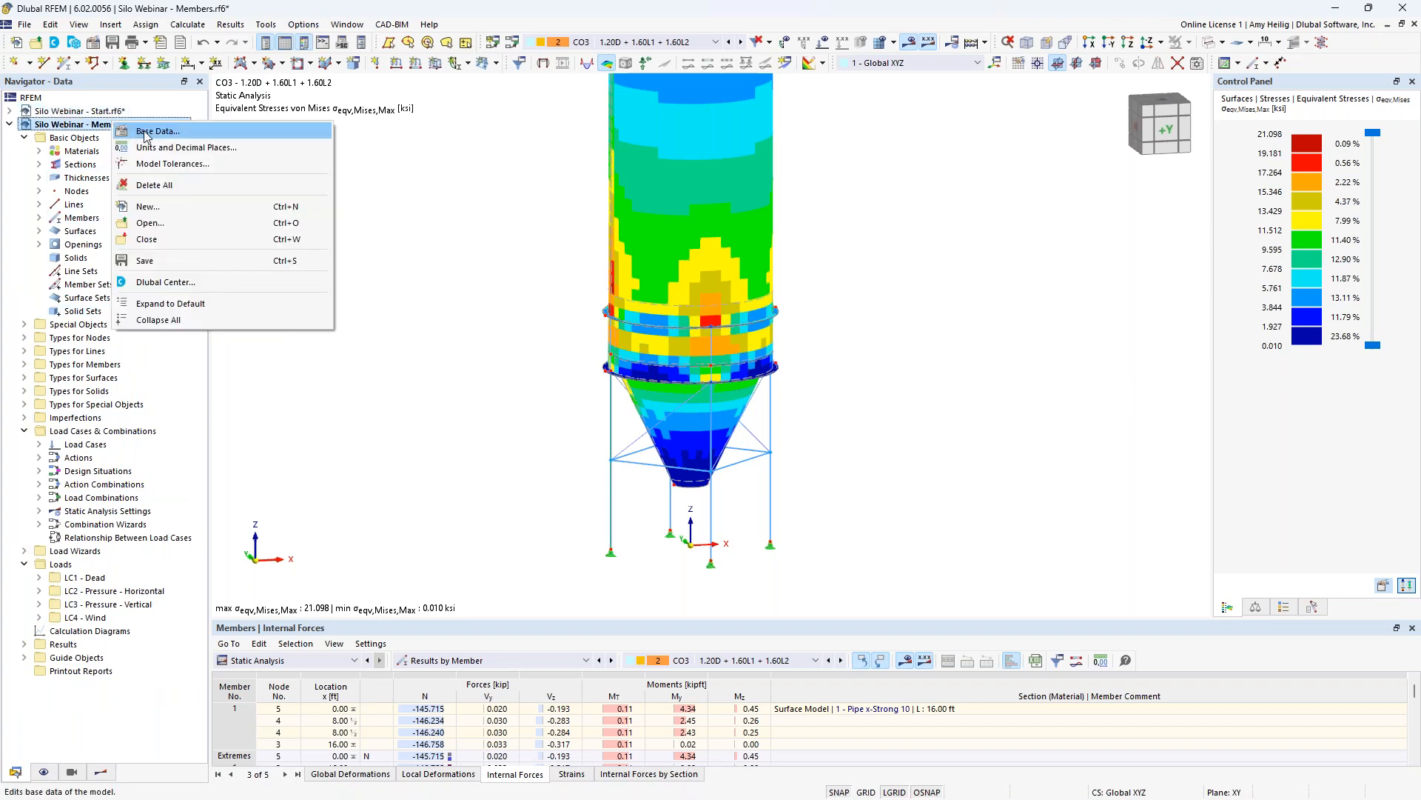
left_click(145, 133)
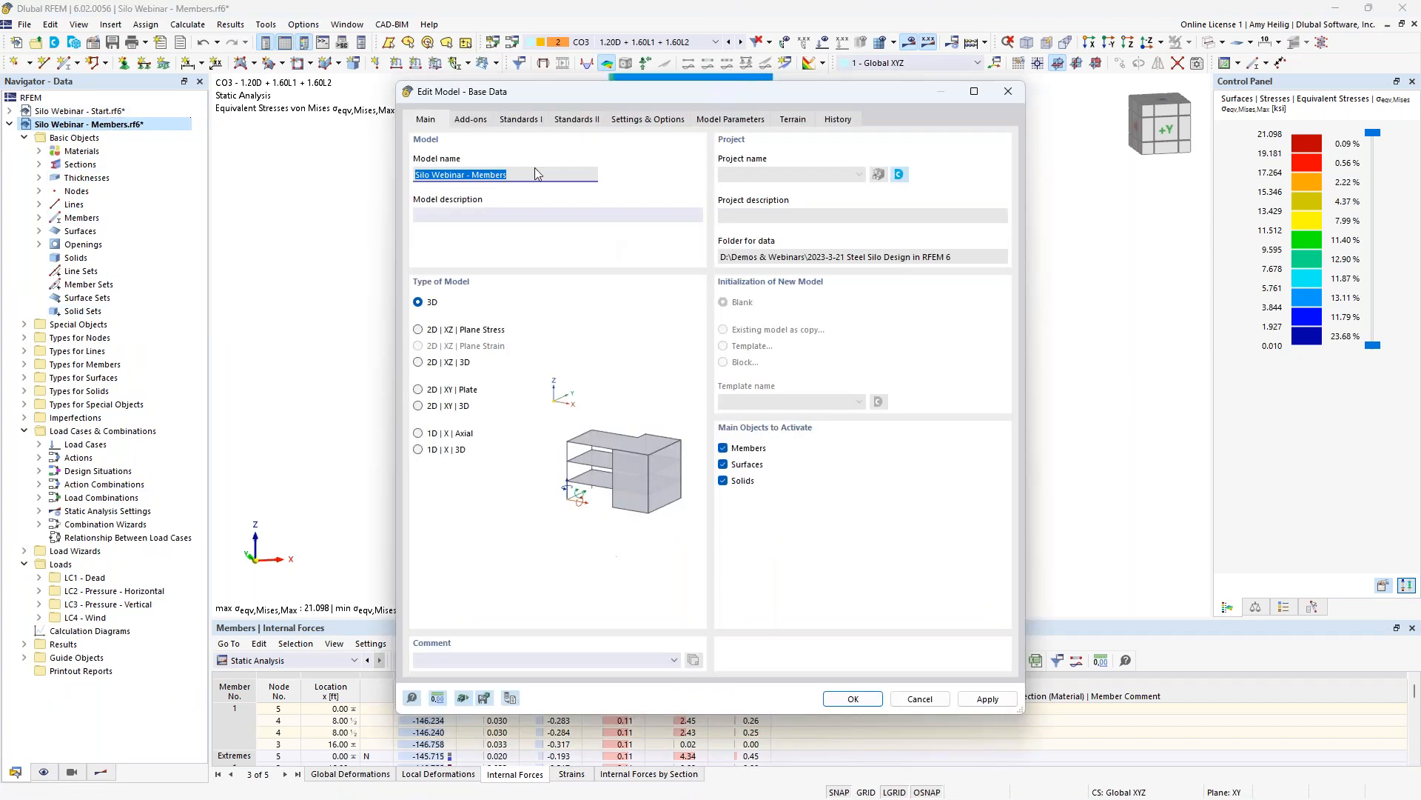
left_click(481, 123)
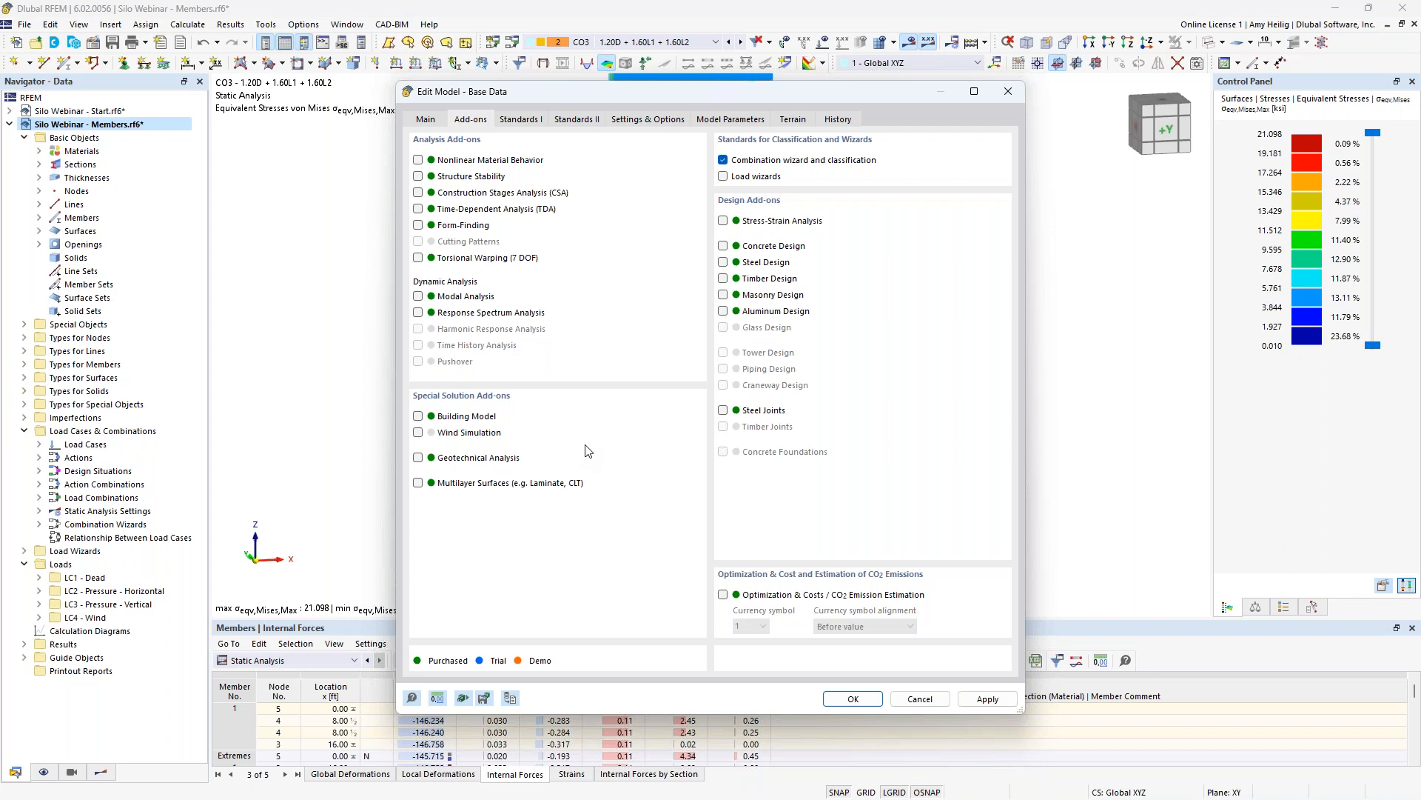
left_click(724, 222)
left_click(723, 264)
left_click(419, 177)
left_click(853, 700)
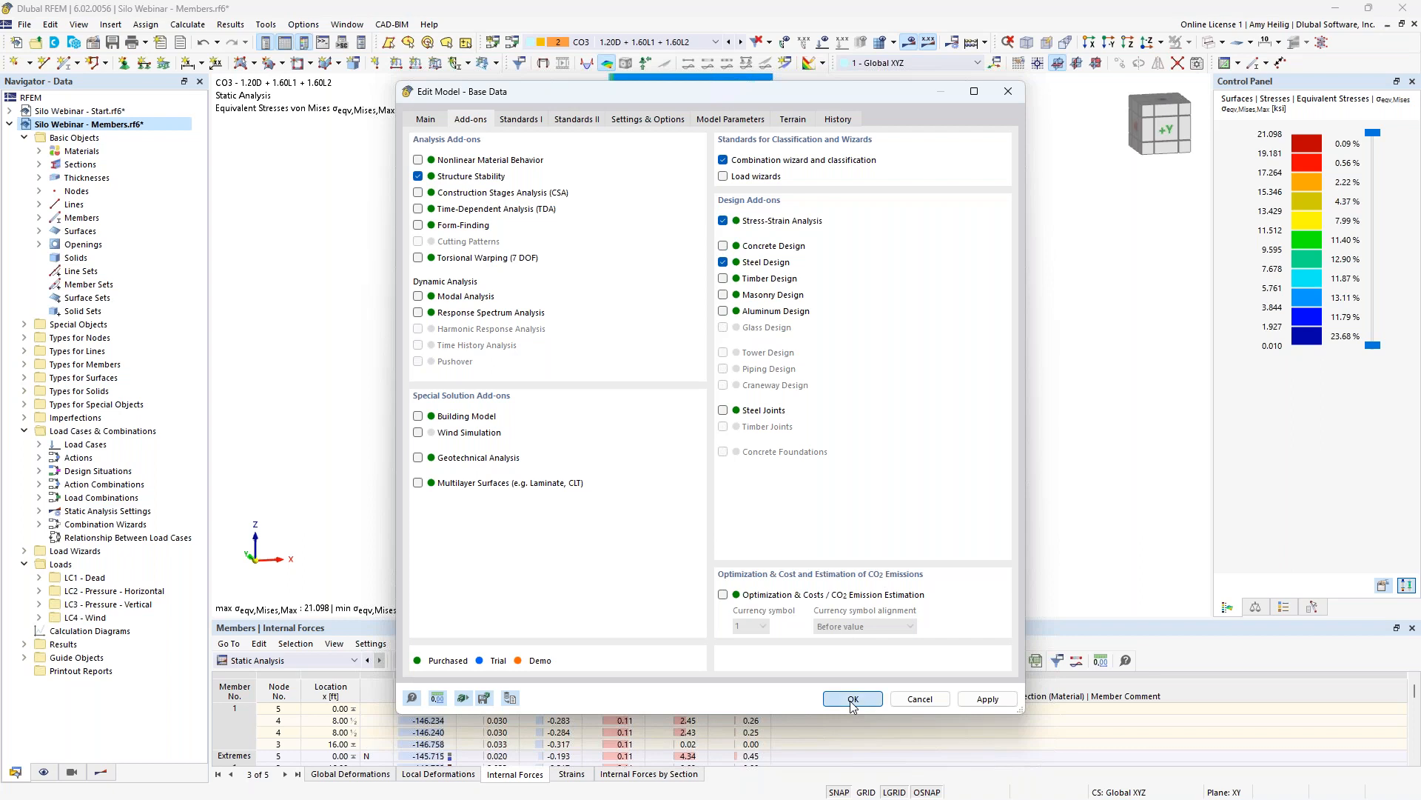
left_click(772, 470)
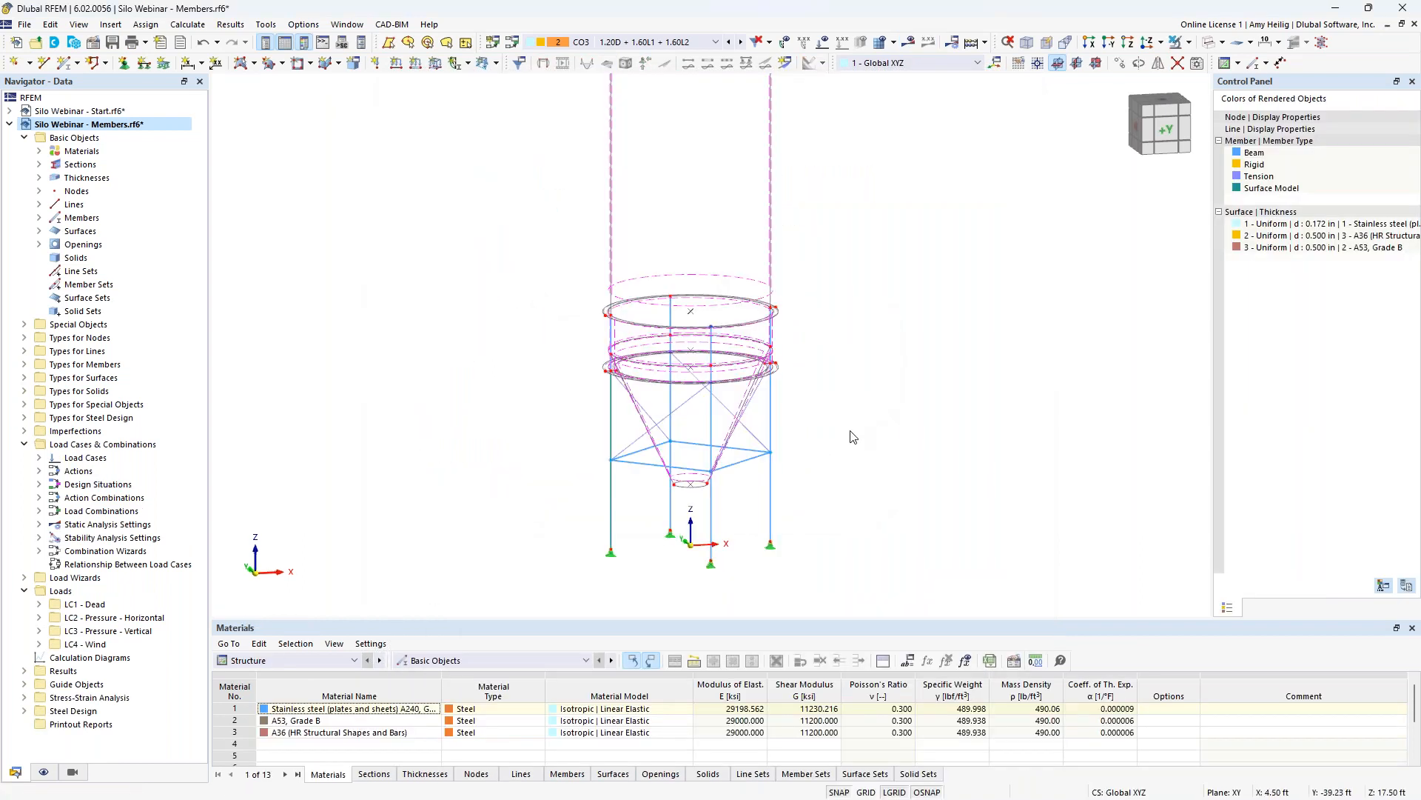
- Select the whole silo model and open the Default Stress-Strain Analysis configuration of its surfaces for editing
scroll(853, 437, "down", 4)
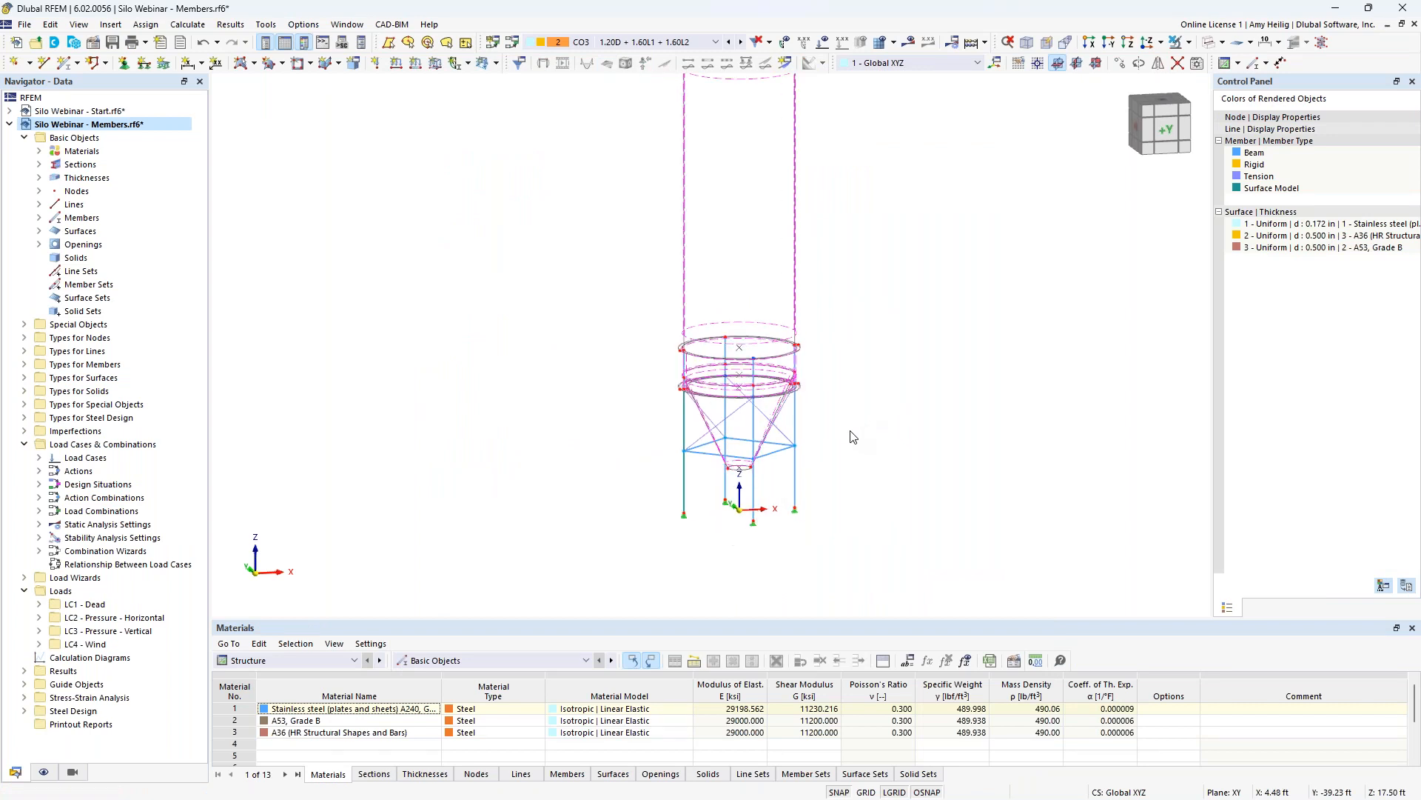
left_click_drag(740, 368, 651, 148)
scroll(774, 211, "up", 3)
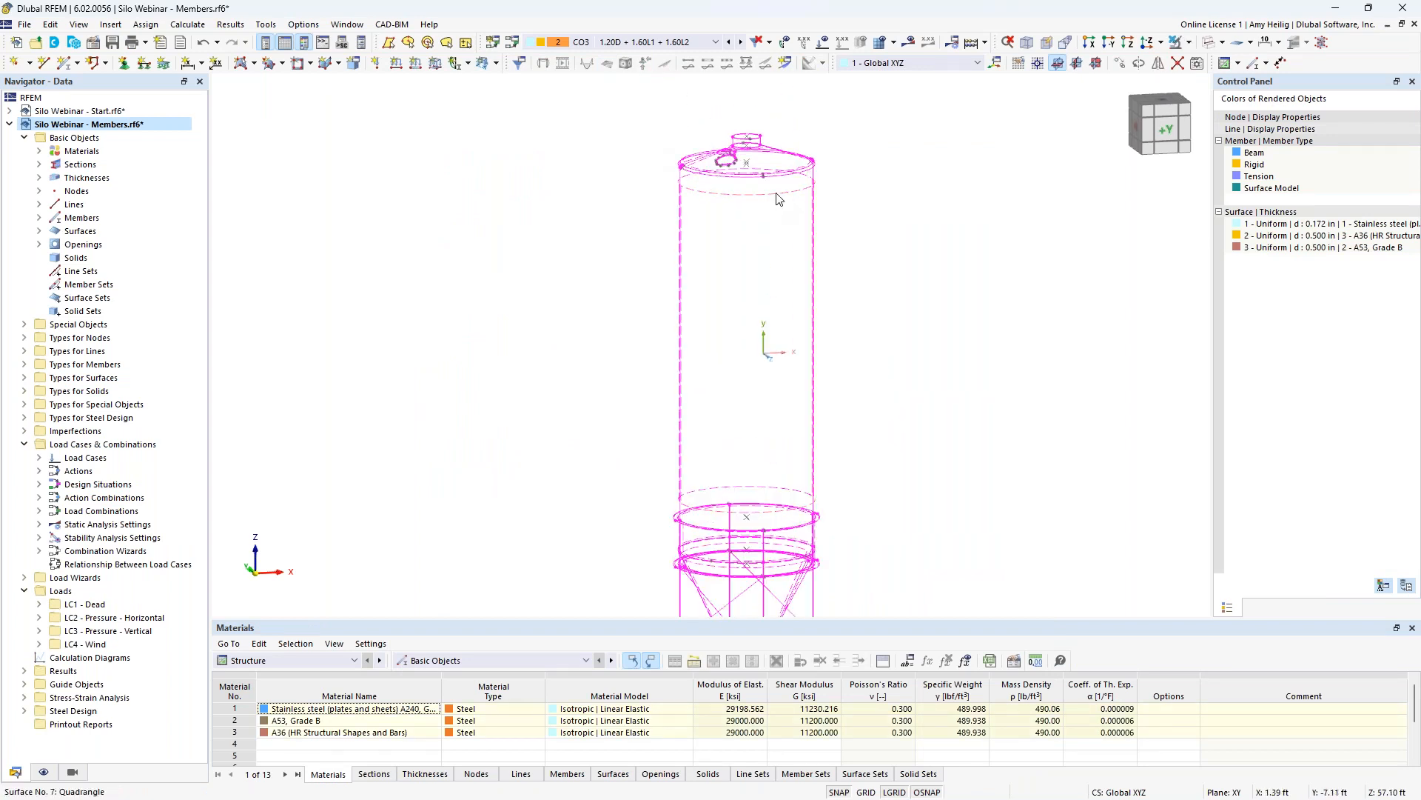
double_click(777, 199)
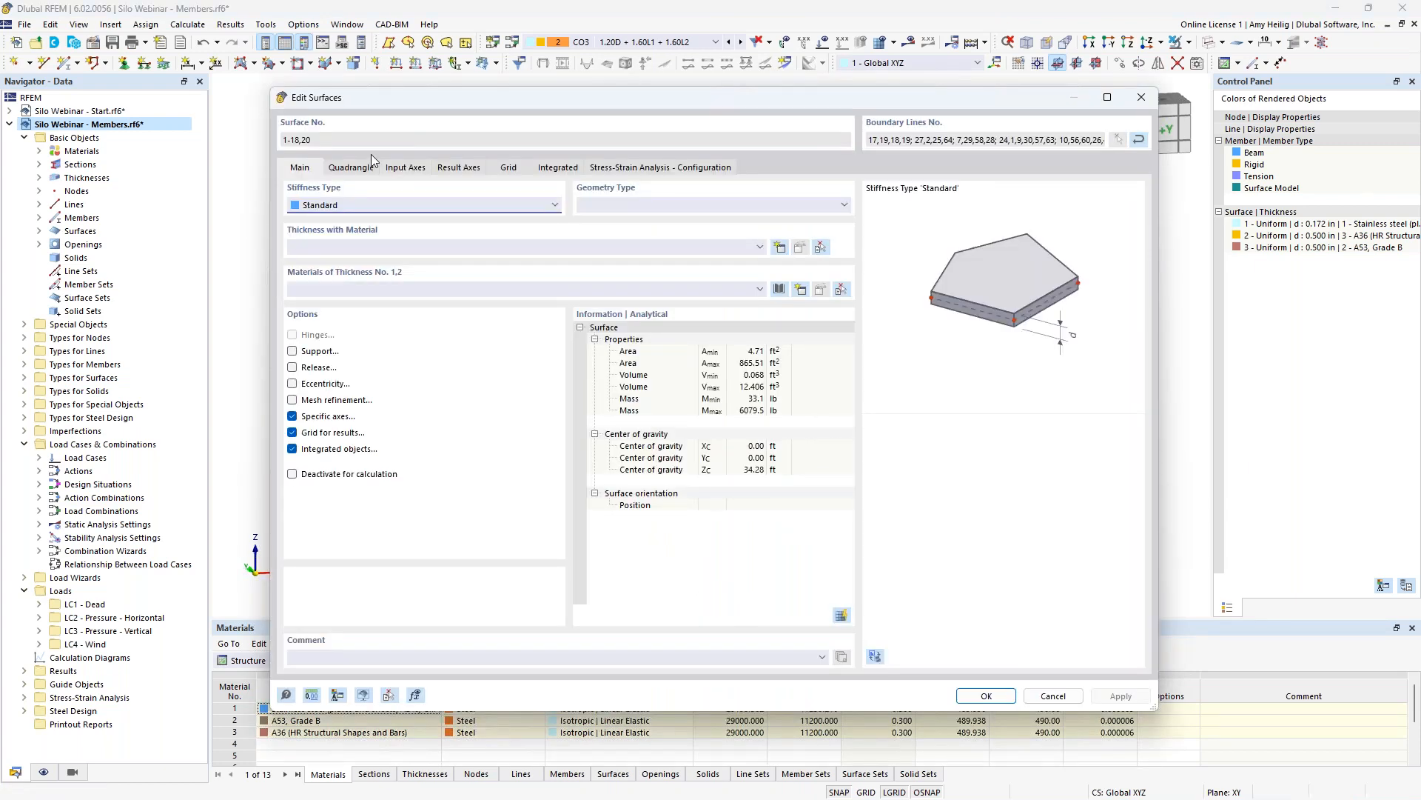
left_click(661, 169)
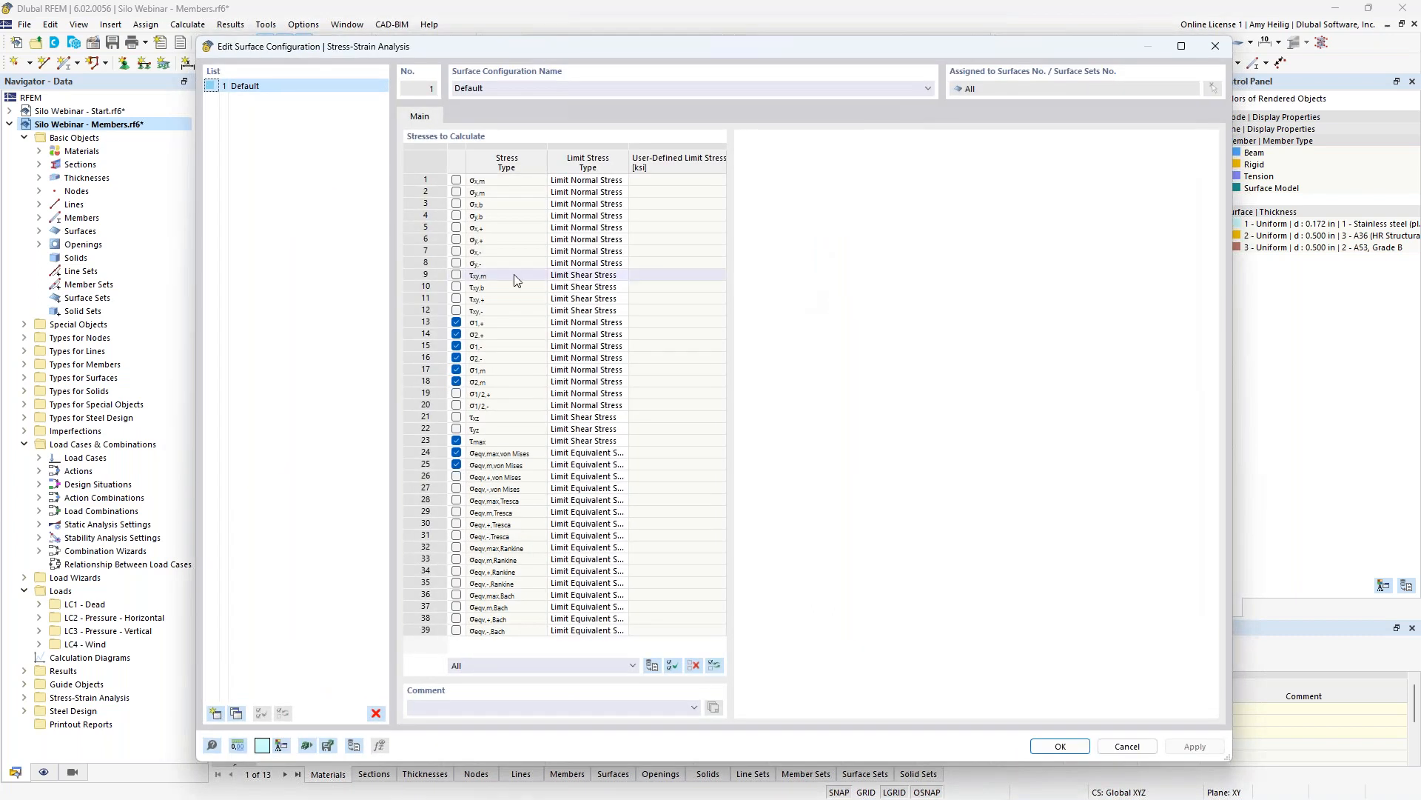
- Examine the principal, maximum shear and von Mises stress definitions and the limit stress type options, keeping the Default configuration
left_click(530, 326)
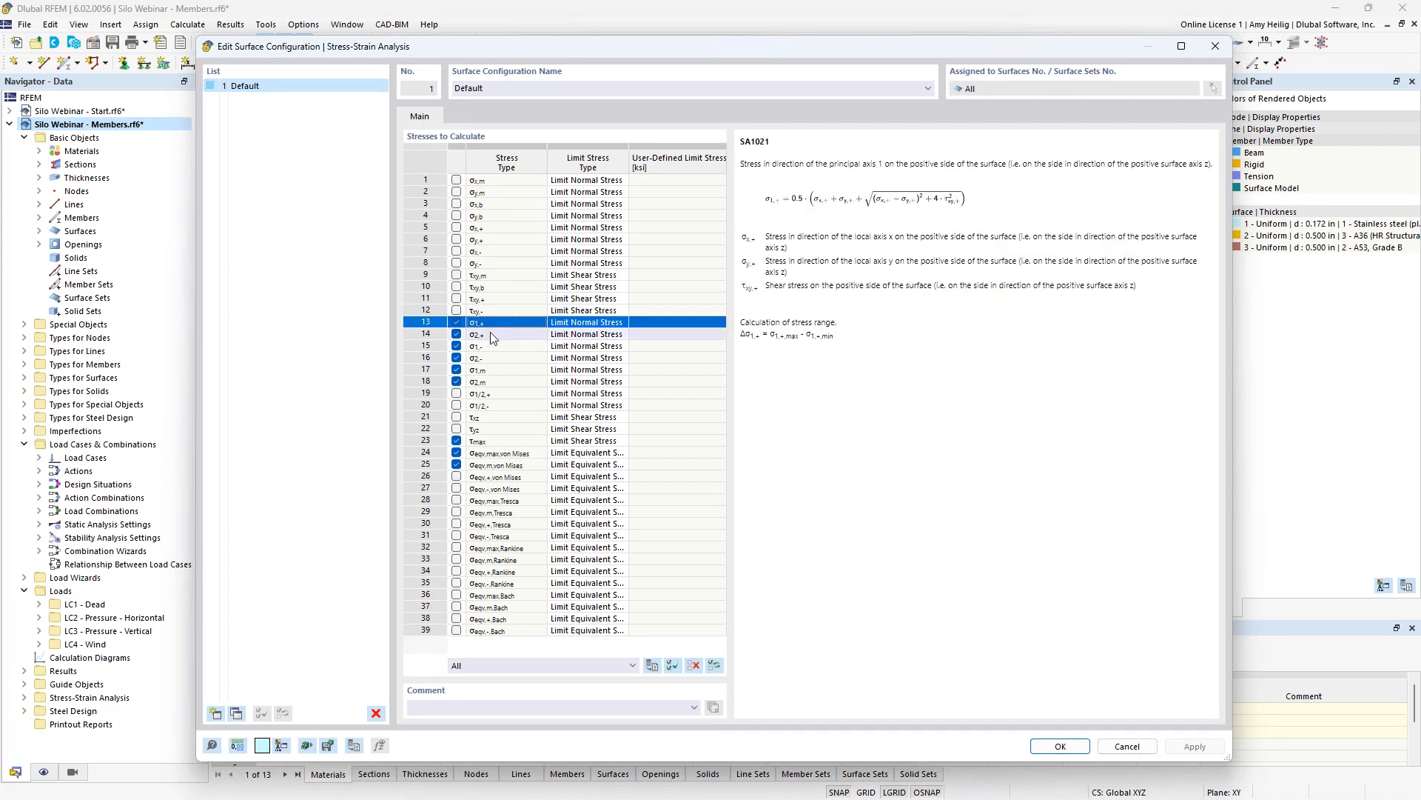
left_click(498, 441)
left_click(507, 455)
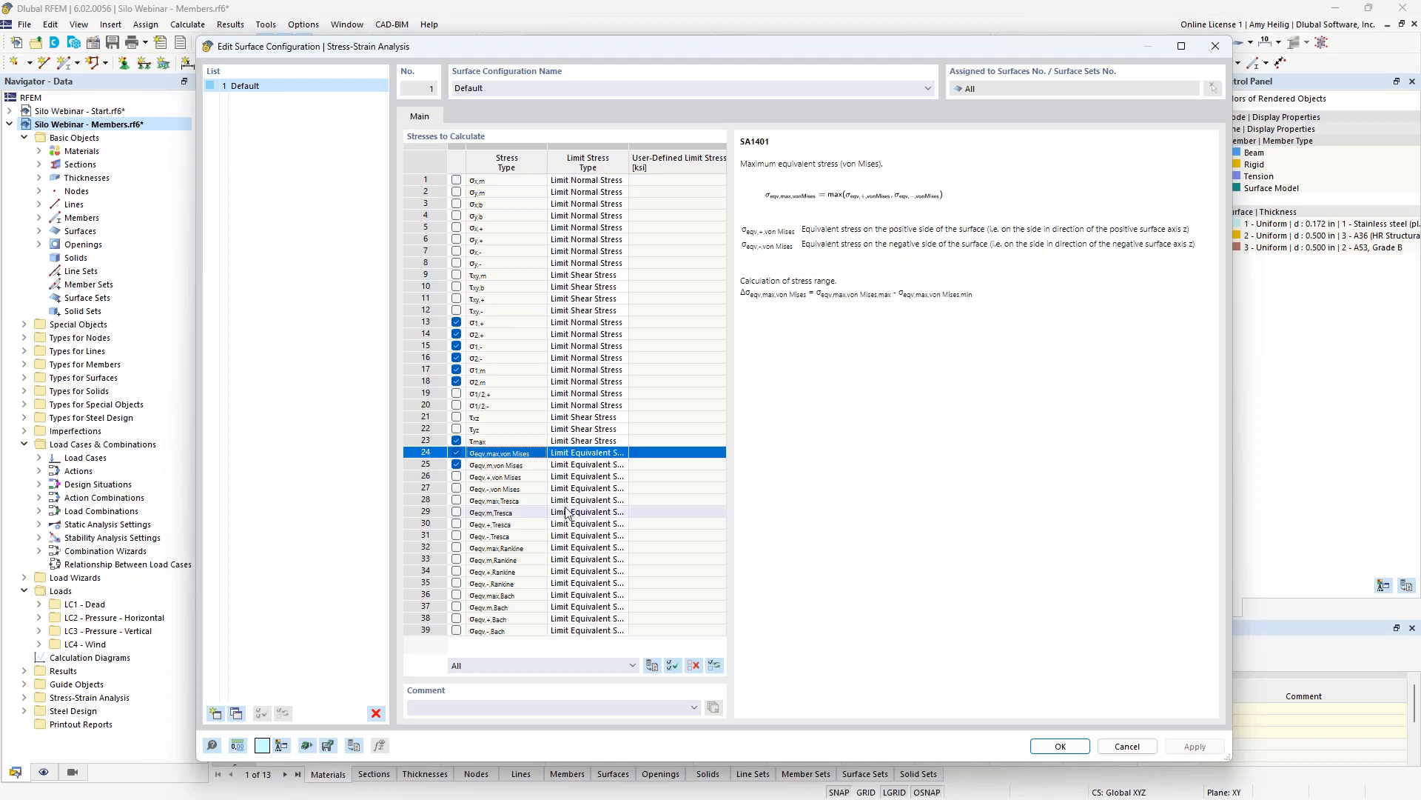
left_click(622, 453)
left_click(622, 454)
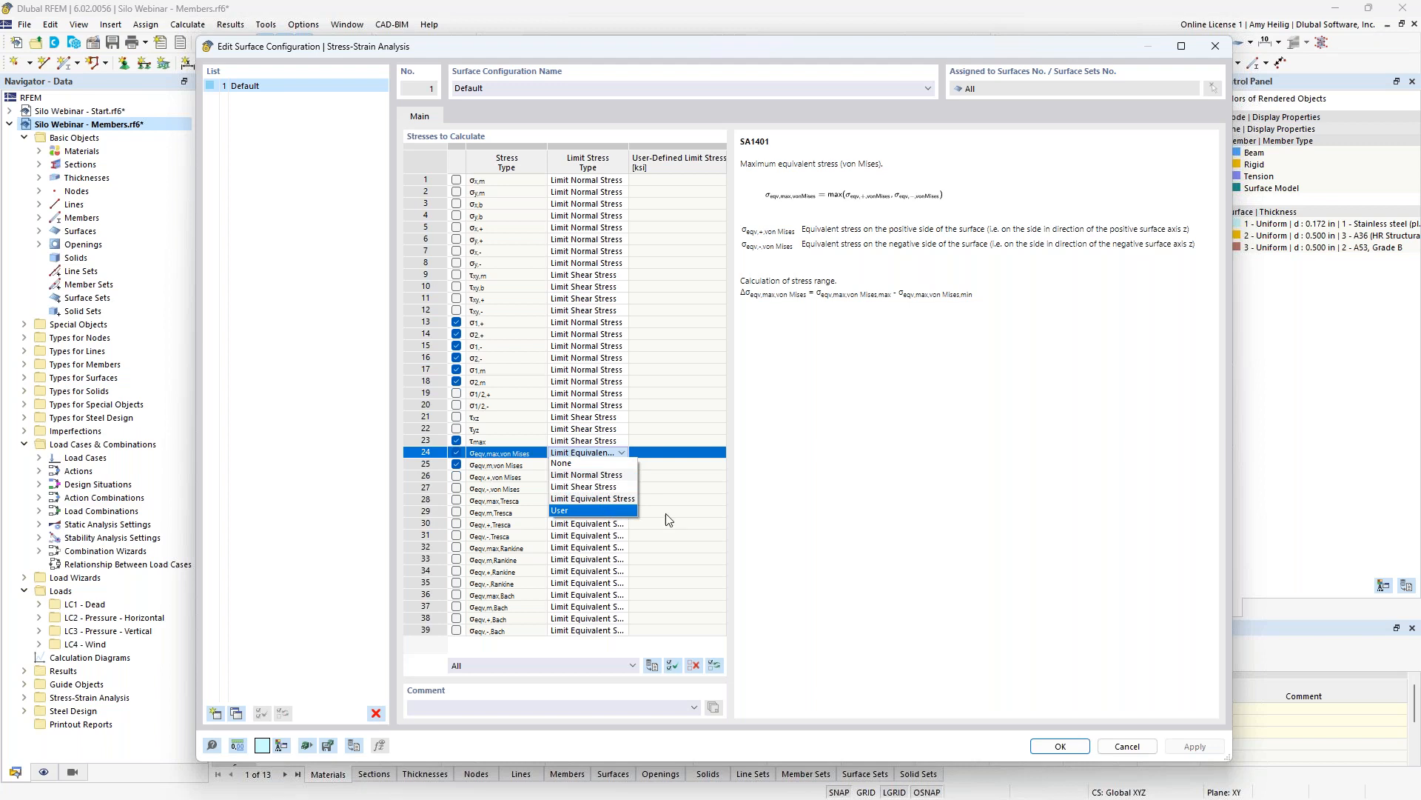
left_click(819, 511)
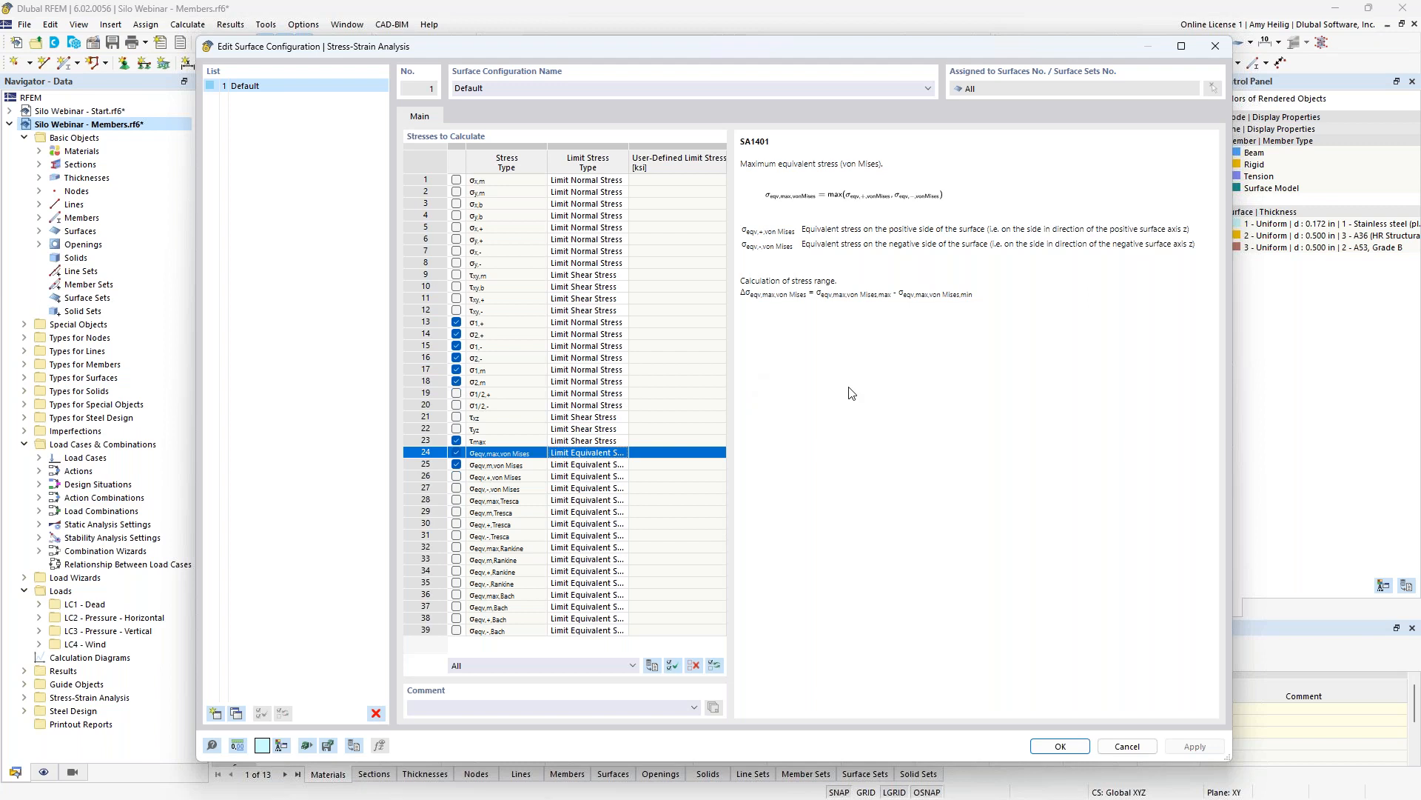
left_click(1060, 747)
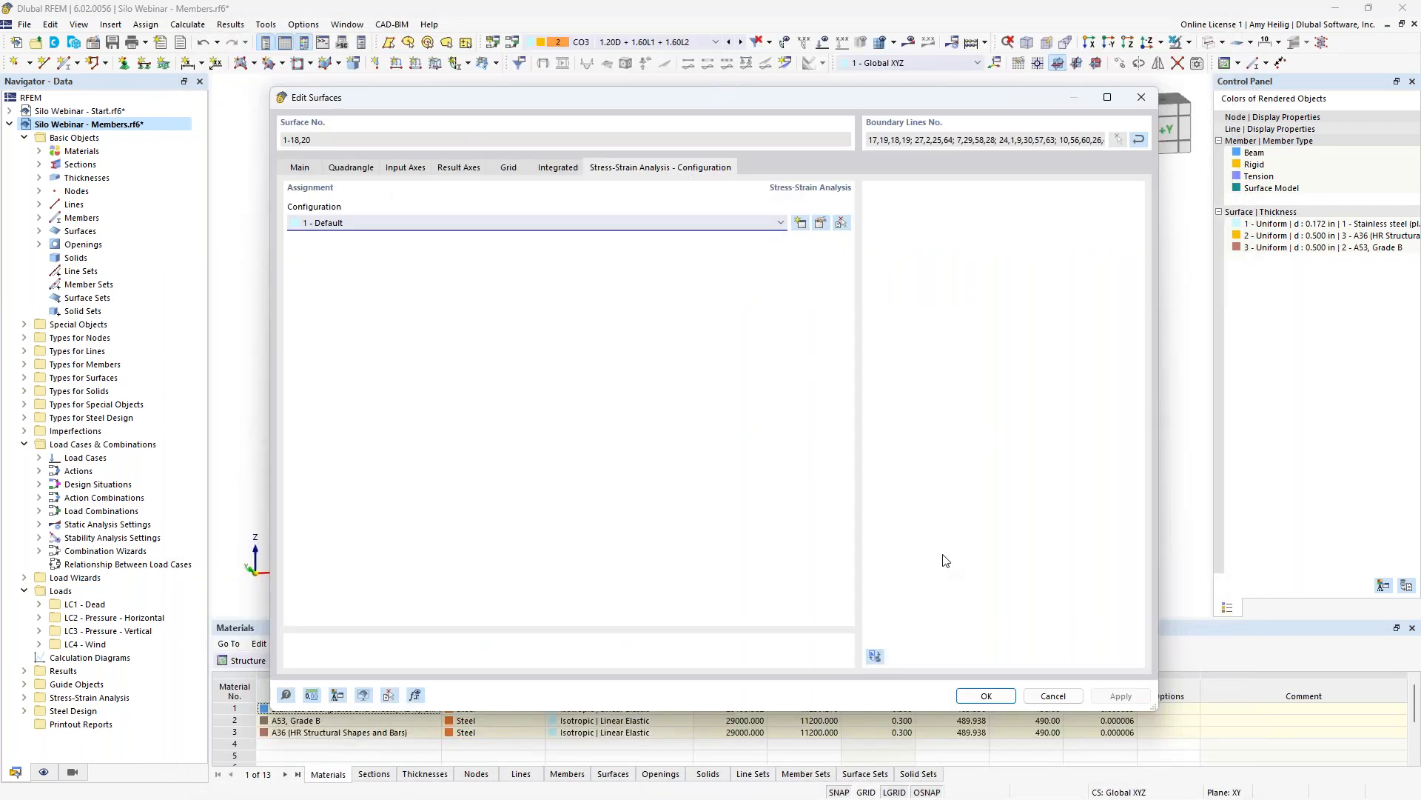
- Accept the surface configuration and display the Stress-Strain Analysis input data for the design situations
left_click(968, 696)
left_click_drag(926, 619, 908, 495)
scroll(886, 290, "down", 3)
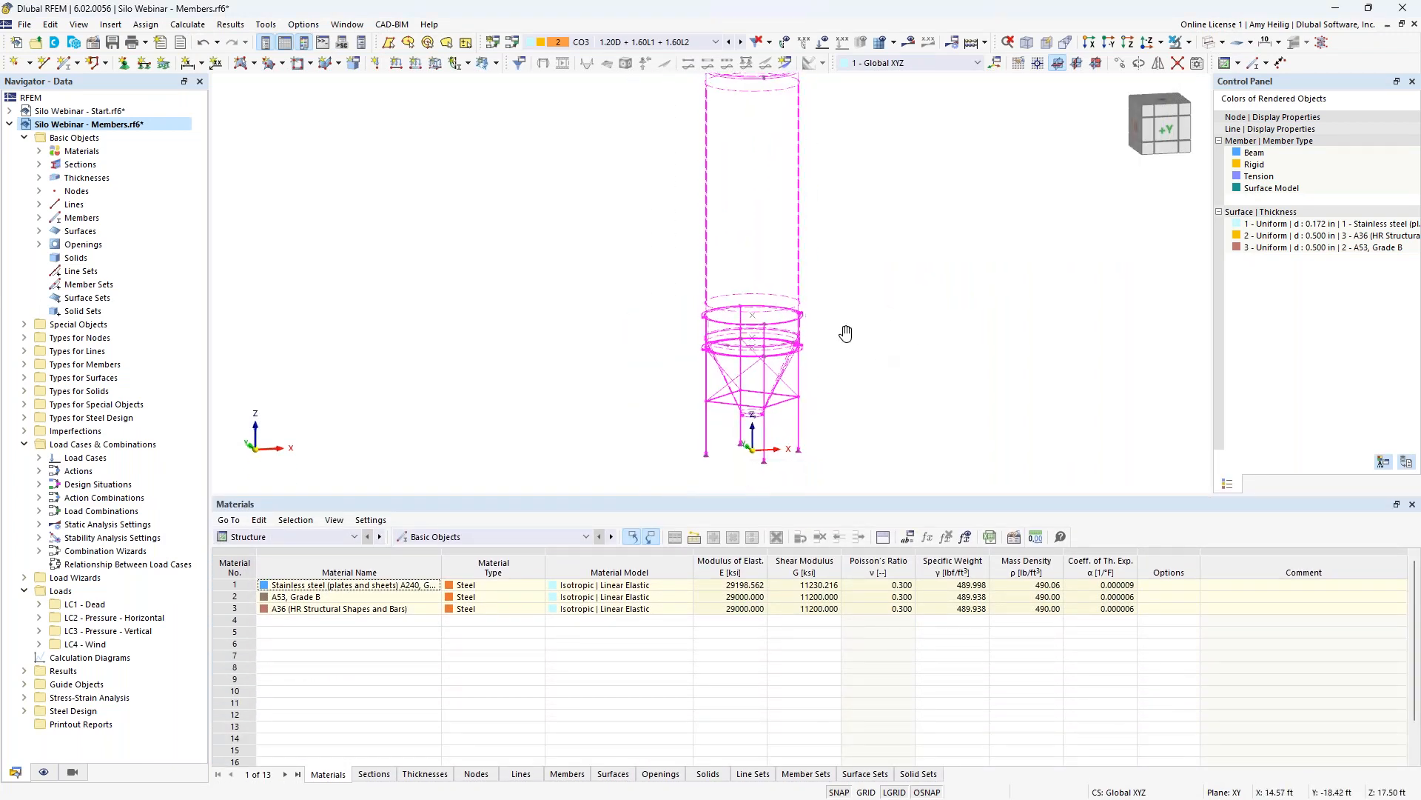
left_click(354, 537)
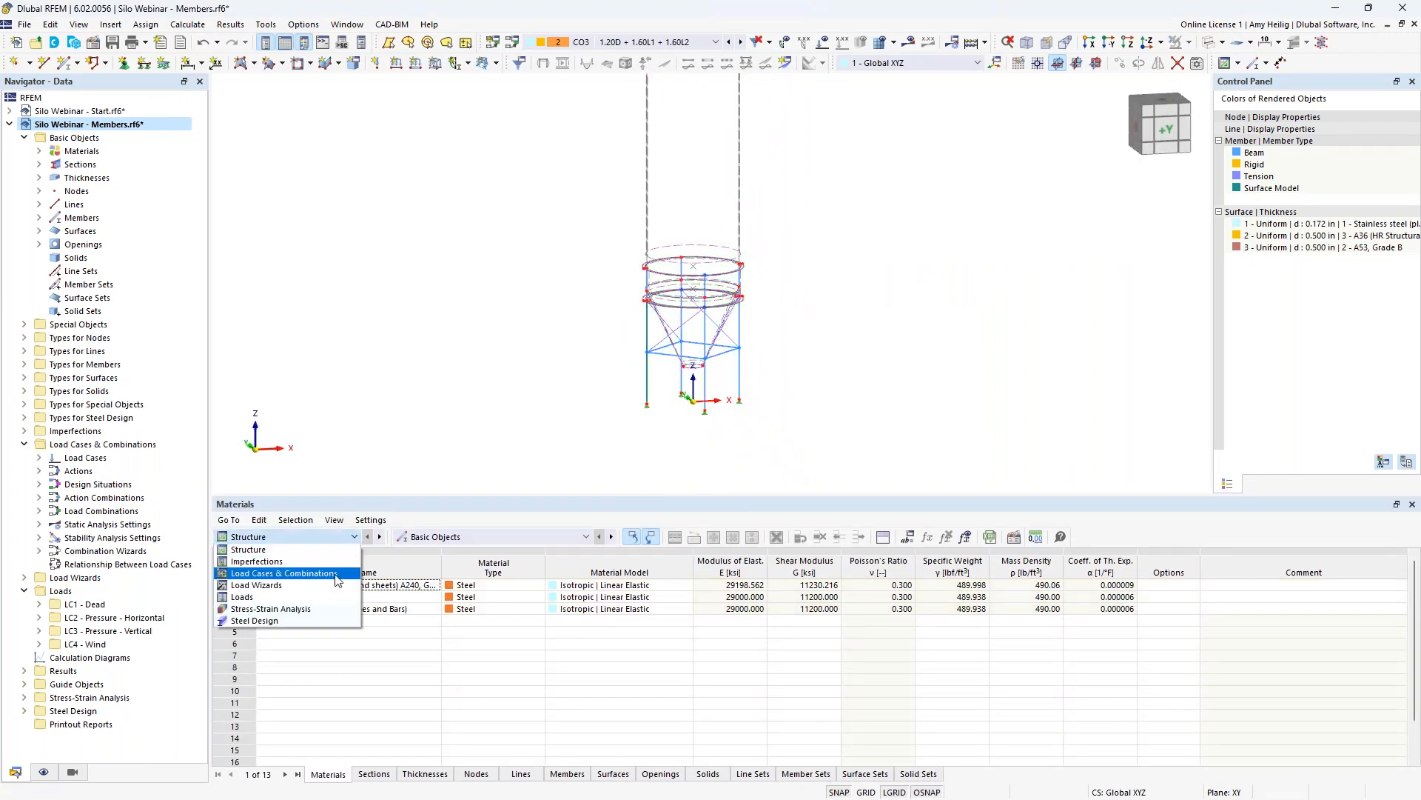
left_click(326, 609)
left_click(344, 774)
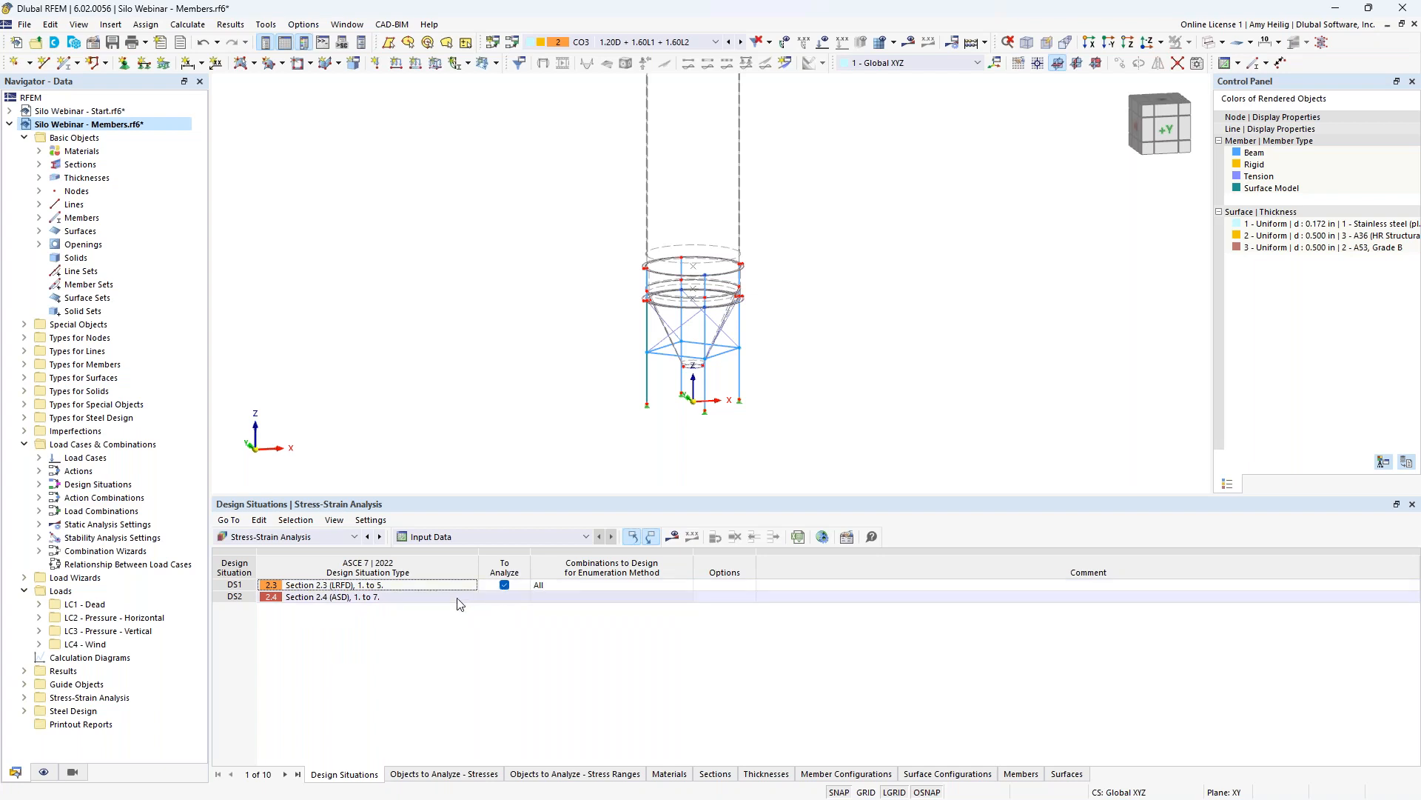
- Exclude all members from the stress-strain analysis and keep only the surfaces to analyze
left_click(434, 774)
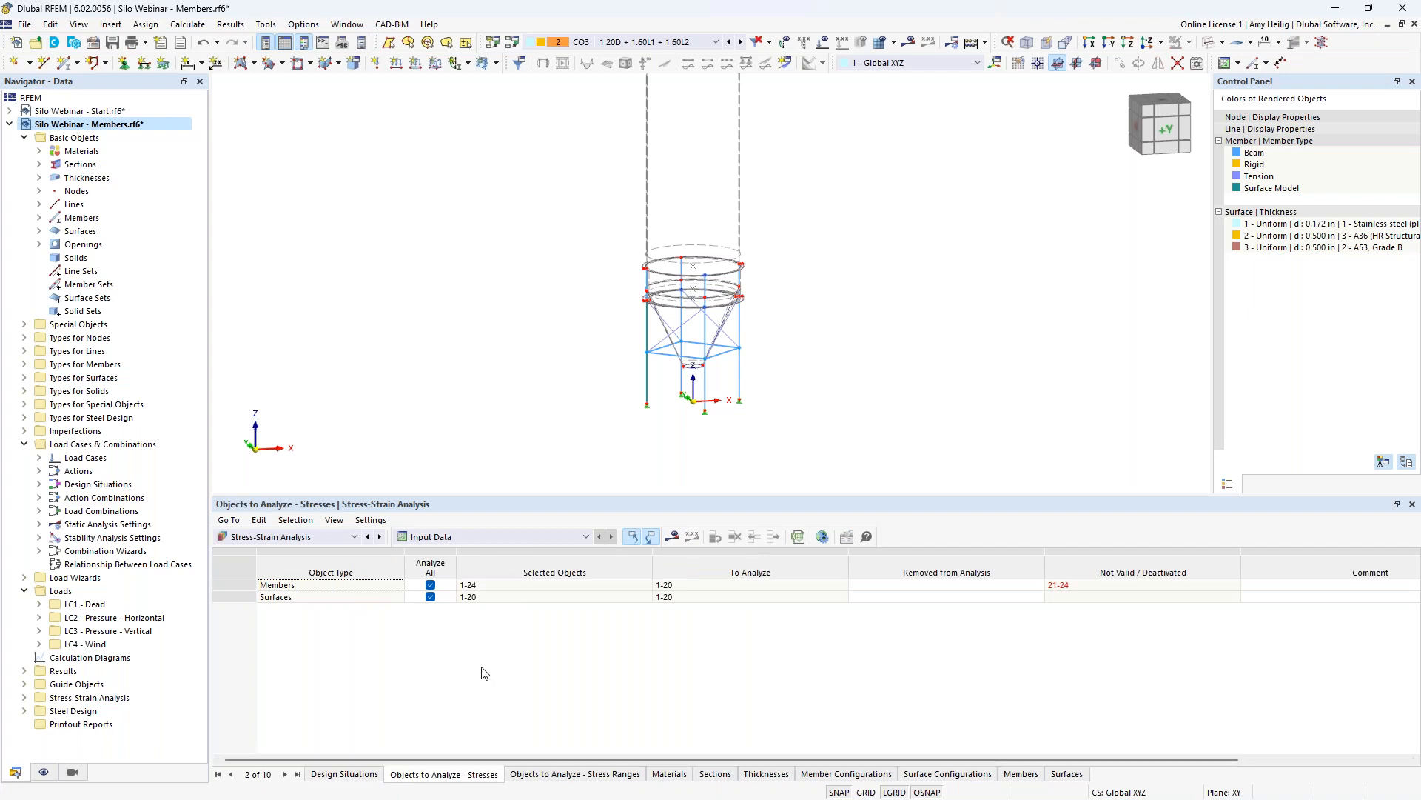
left_click(431, 586)
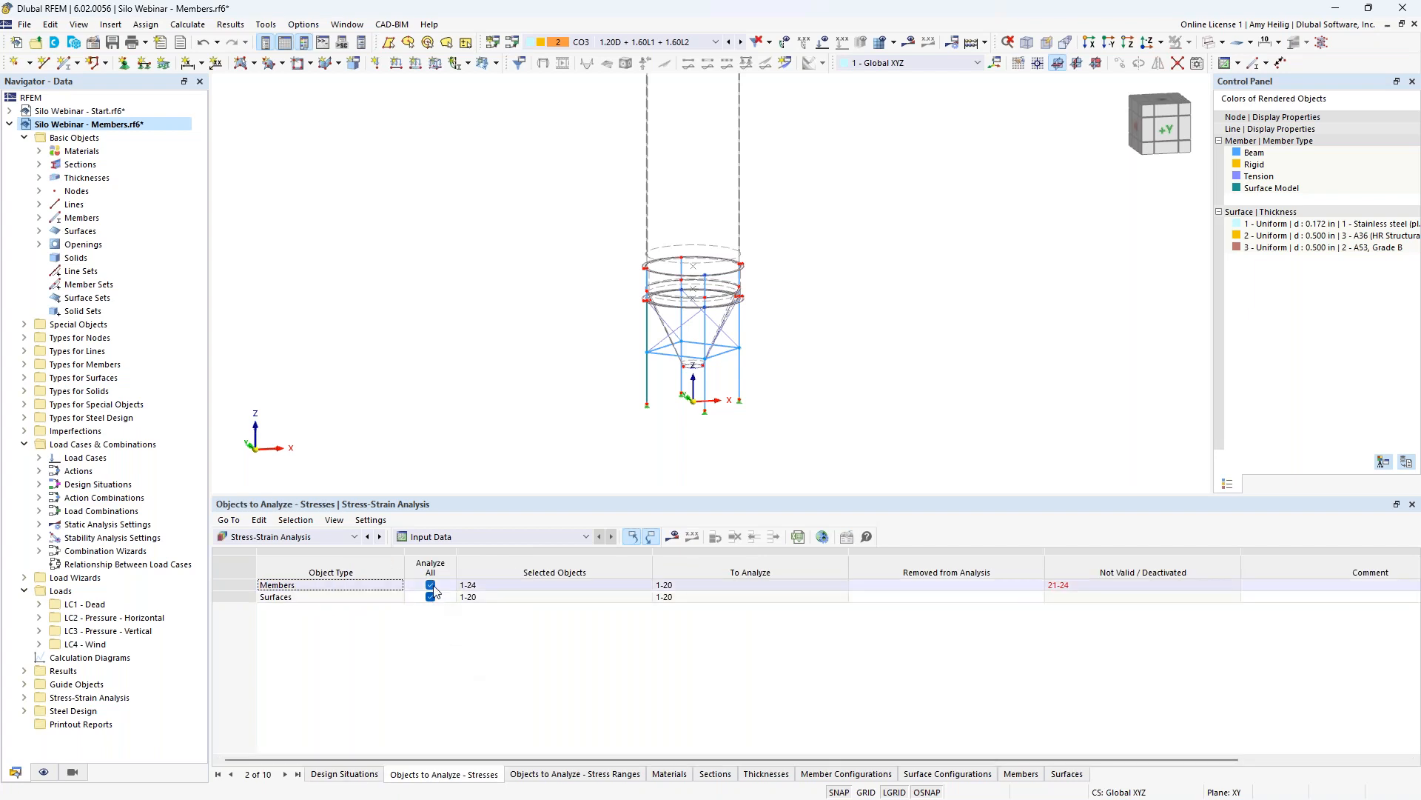
left_click(430, 585)
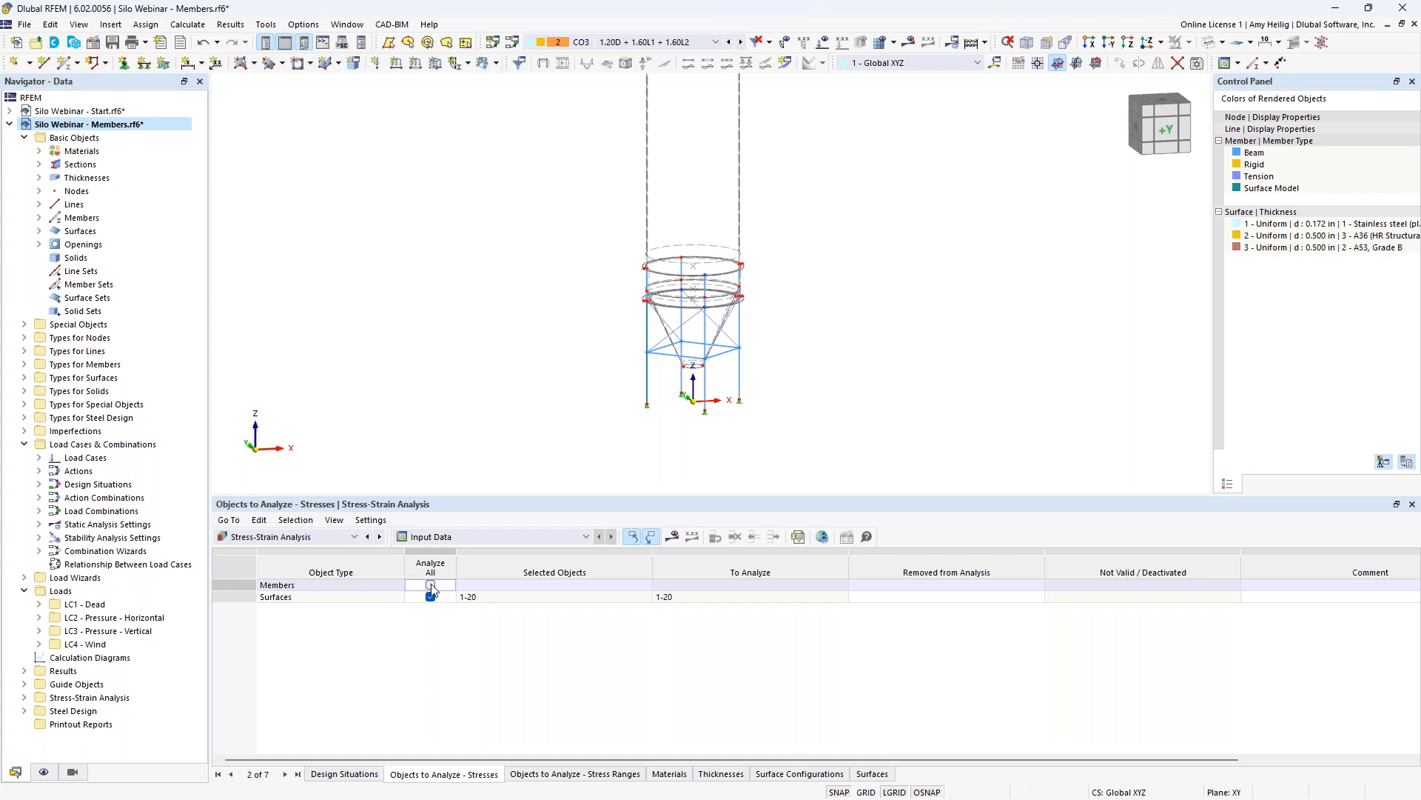
left_click(437, 598)
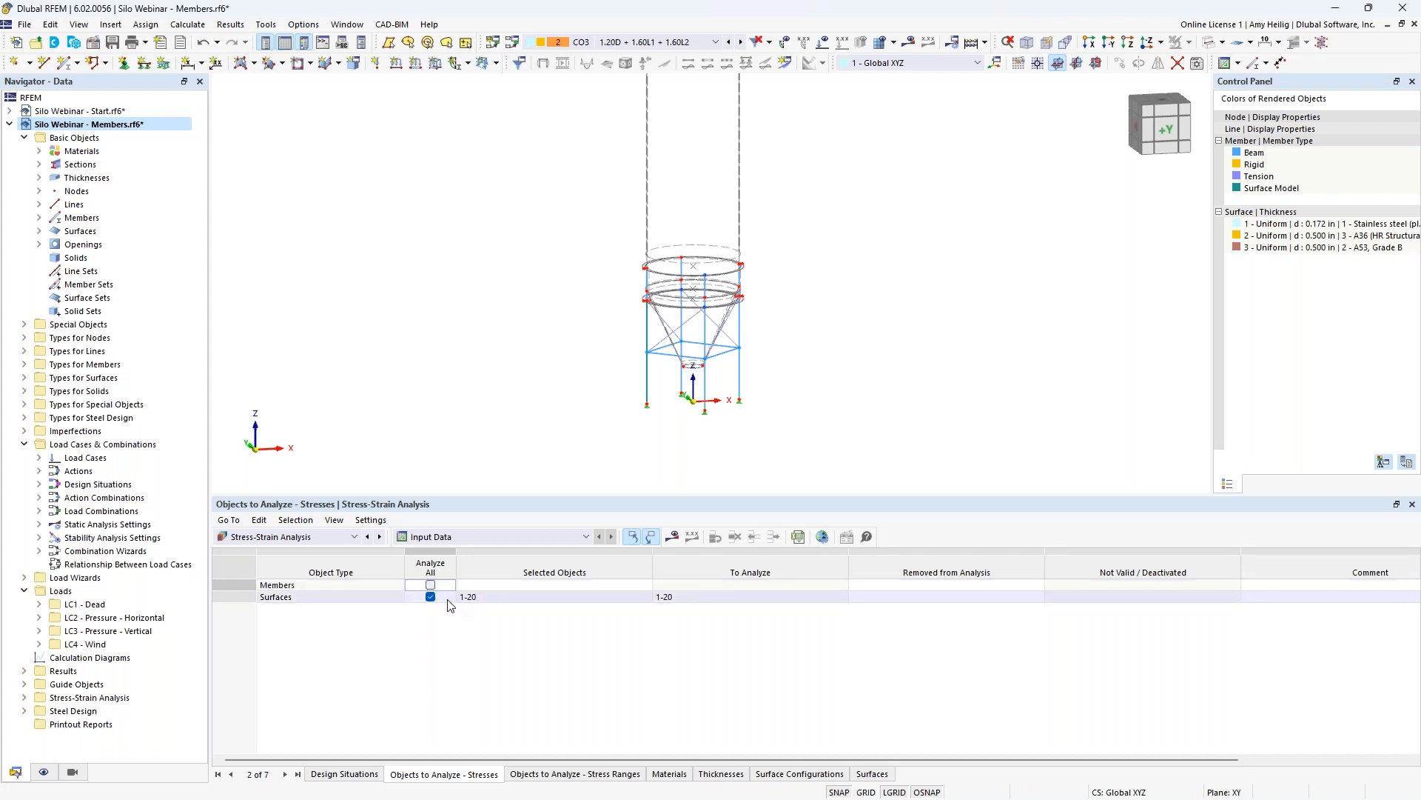
- Set the surface smoothing in the global Stress-Strain Analysis settings to Constant on mesh elements
left_click(823, 537)
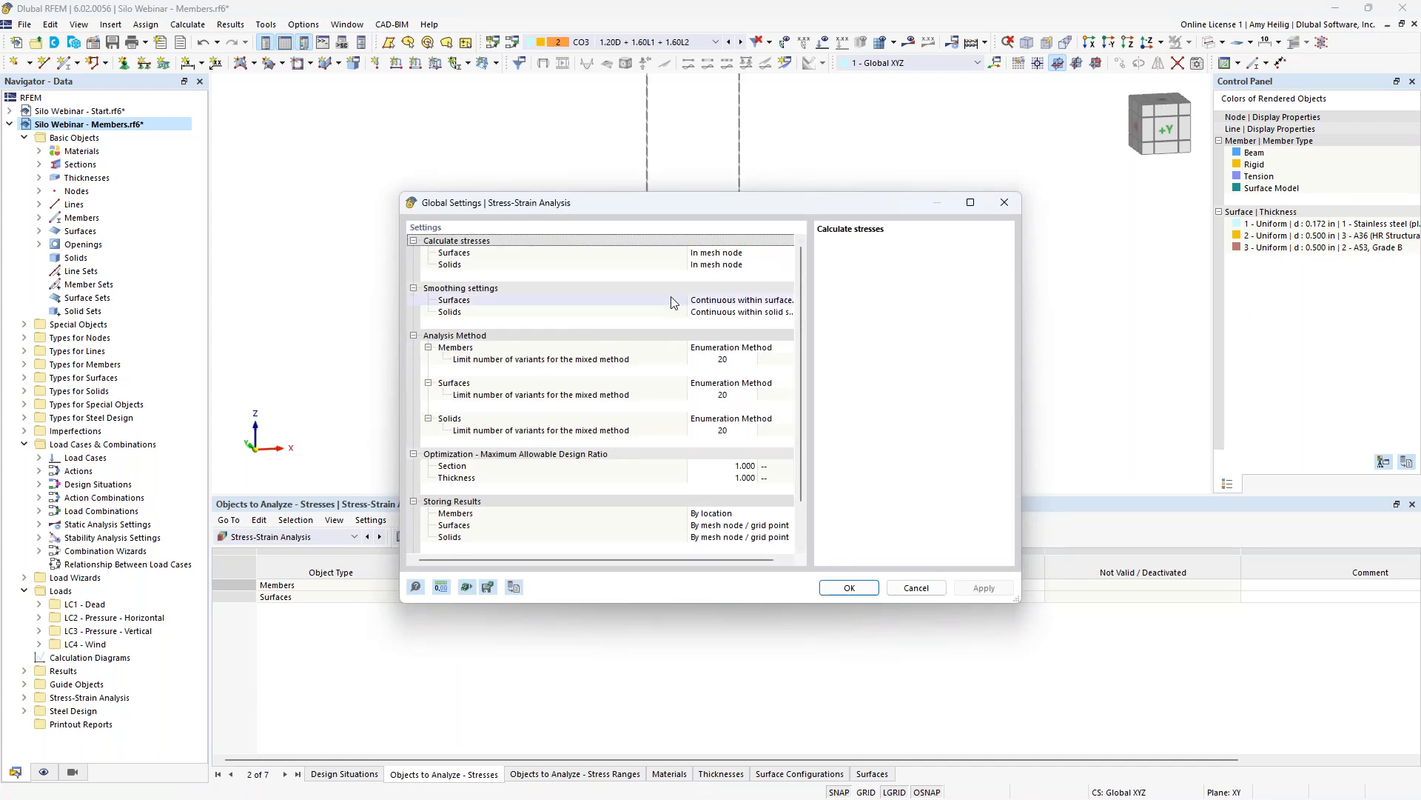
left_click_drag(688, 298, 588, 298)
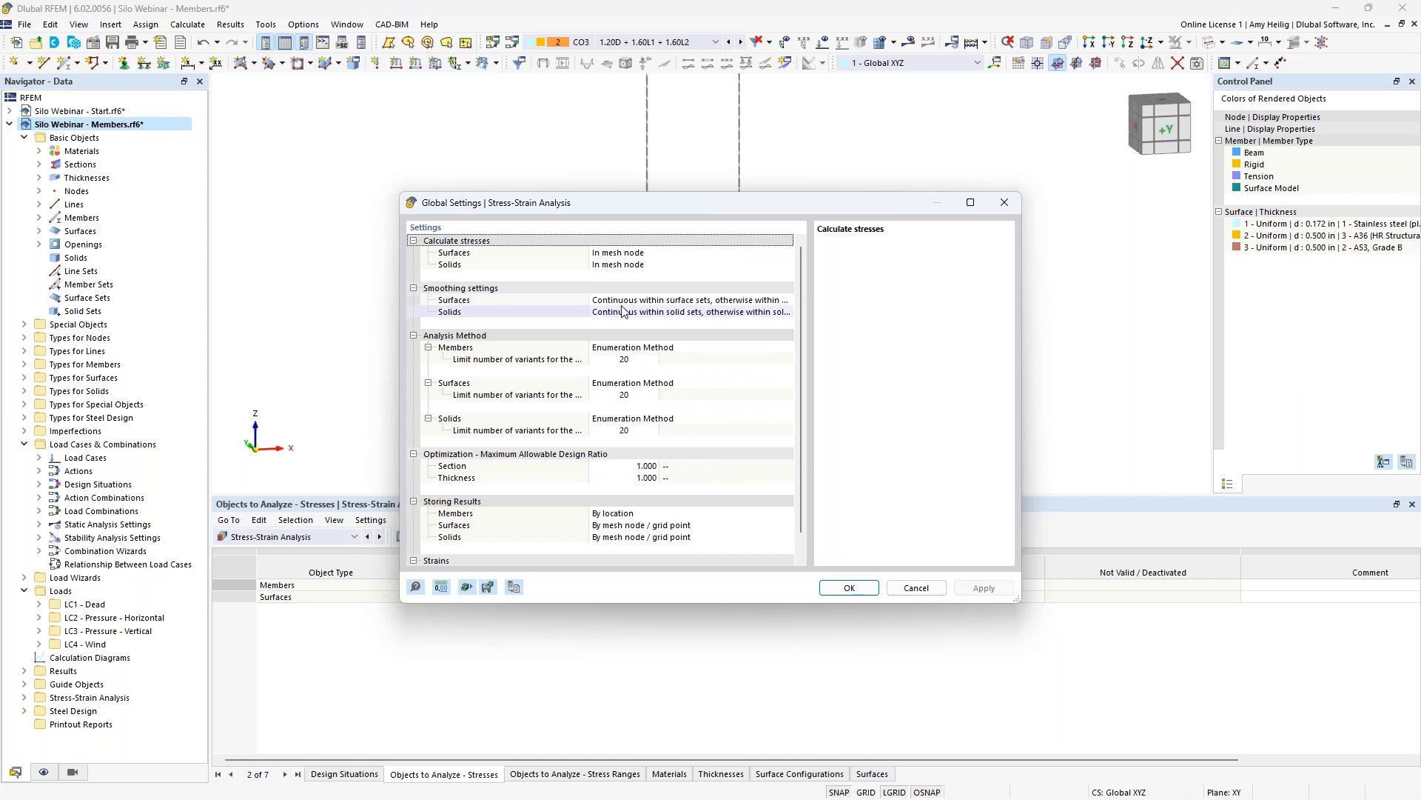
left_click(622, 301)
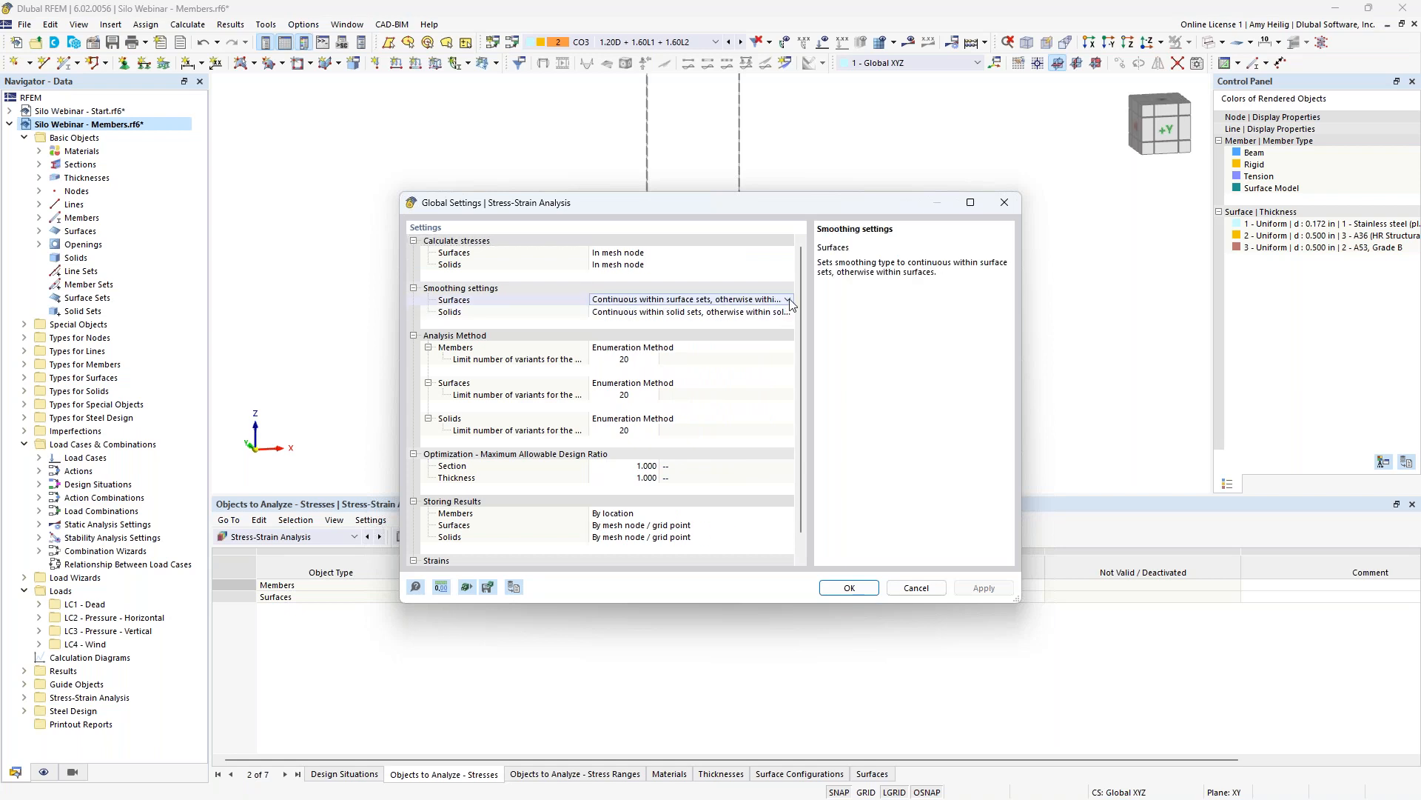
left_click(789, 300)
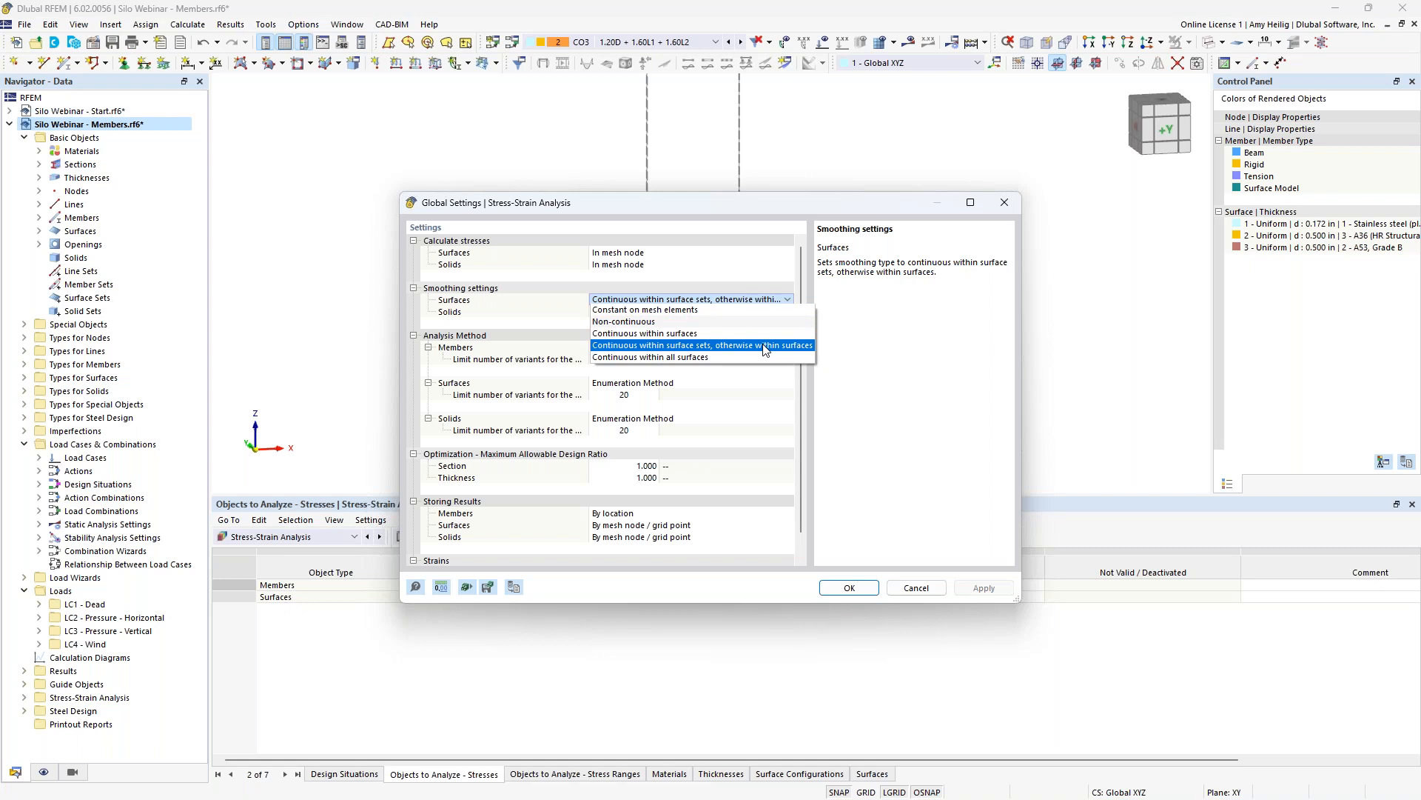
left_click(708, 311)
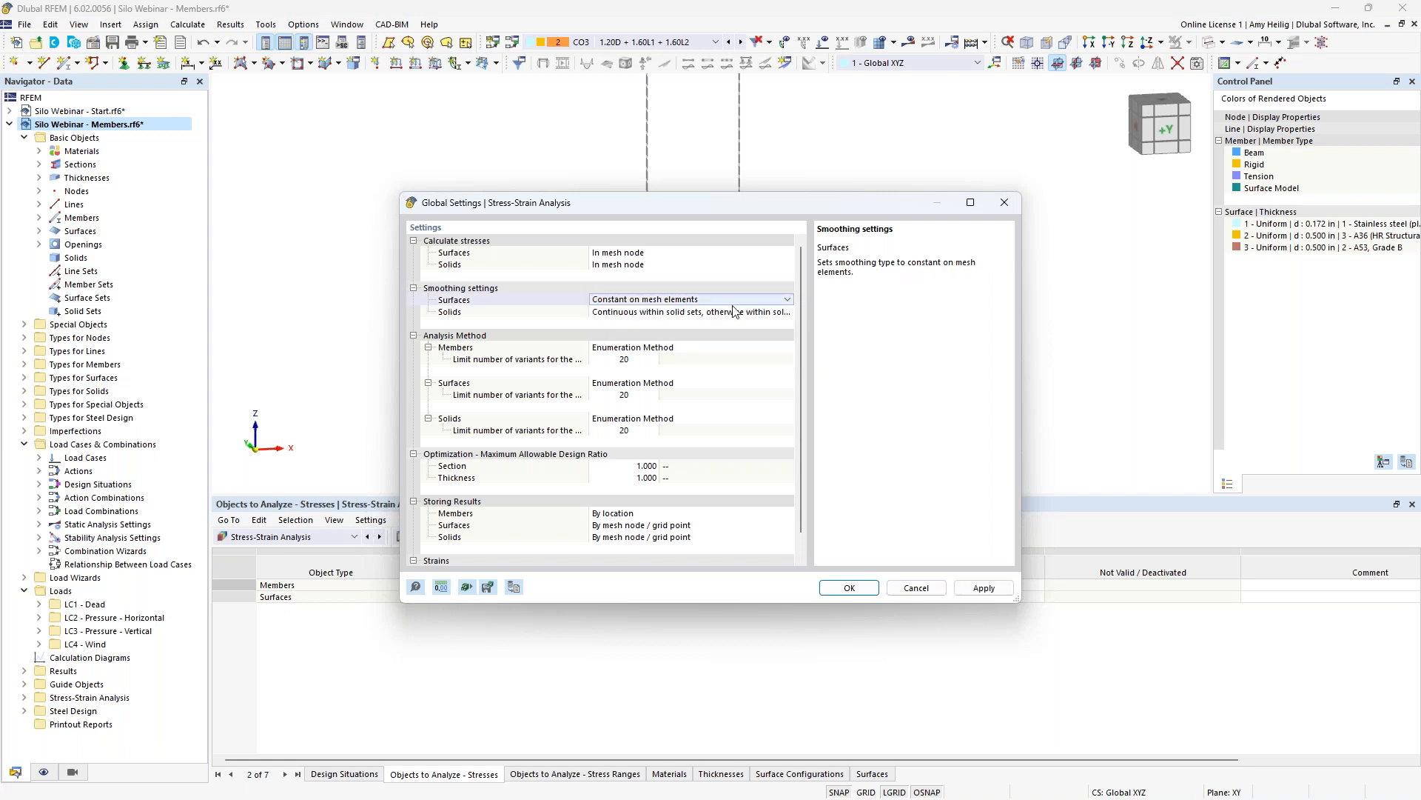
left_click(840, 593)
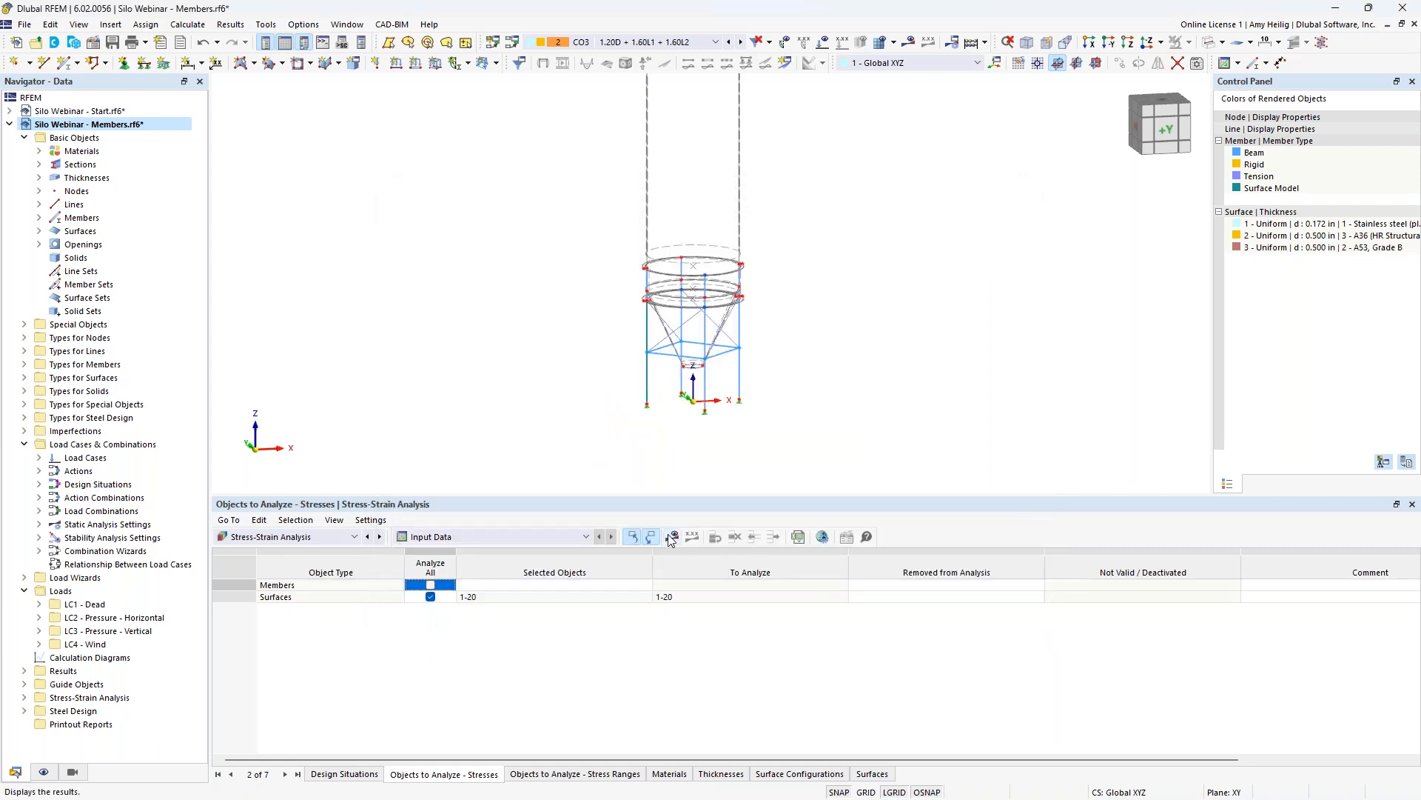
- Run the Stress-Strain Analysis calculation and list the stresses on surfaces by surface in an enlarged table
left_click(670, 537)
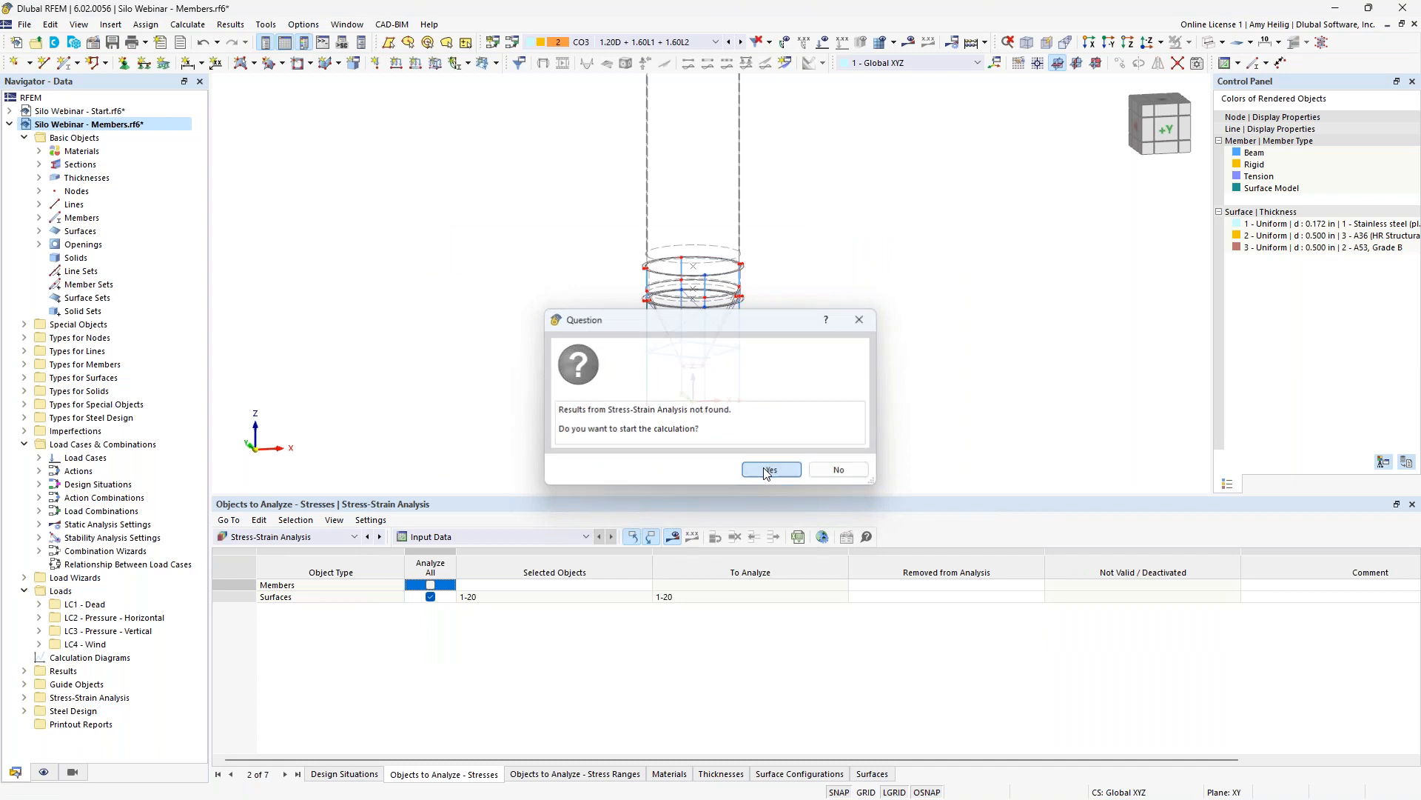
left_click(770, 471)
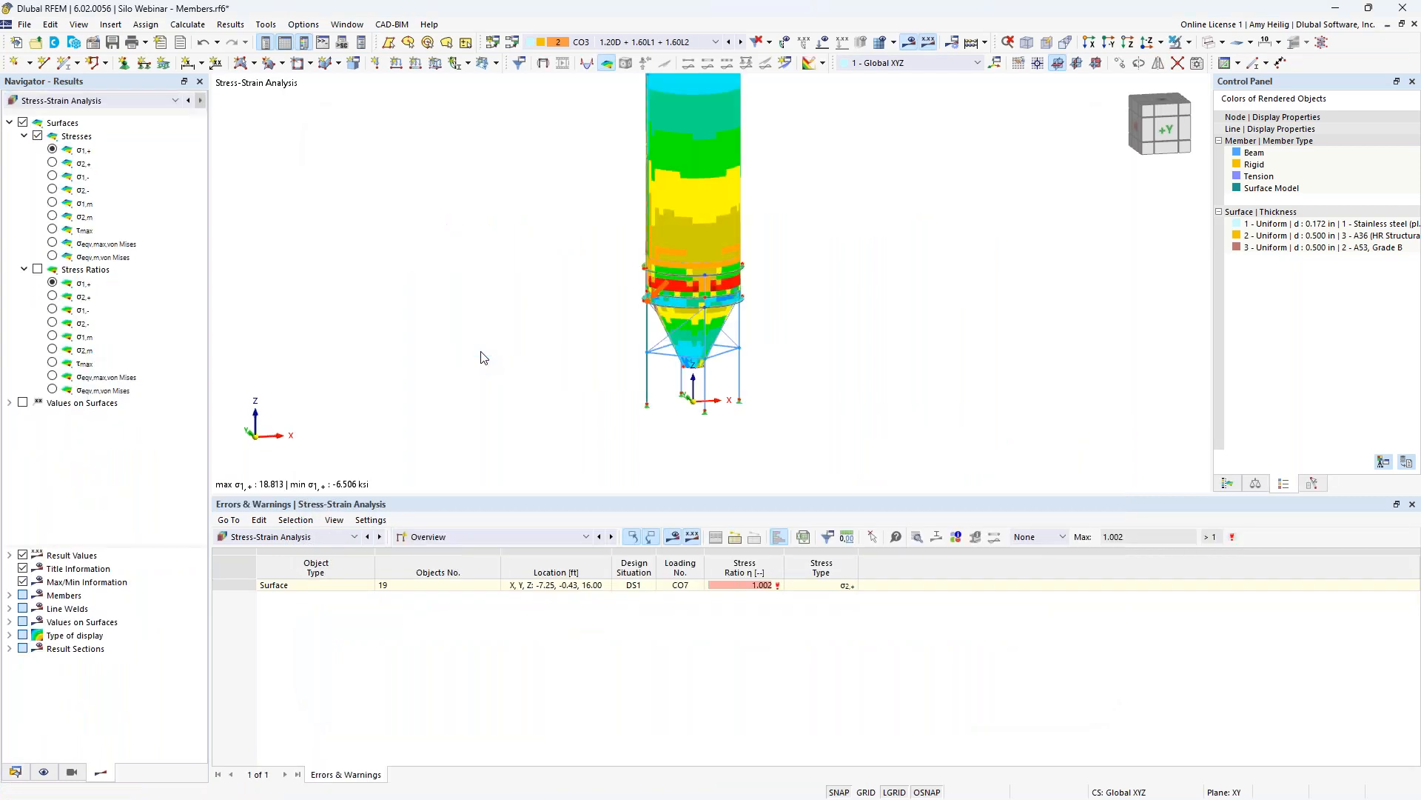
left_click(424, 537)
left_click(435, 574)
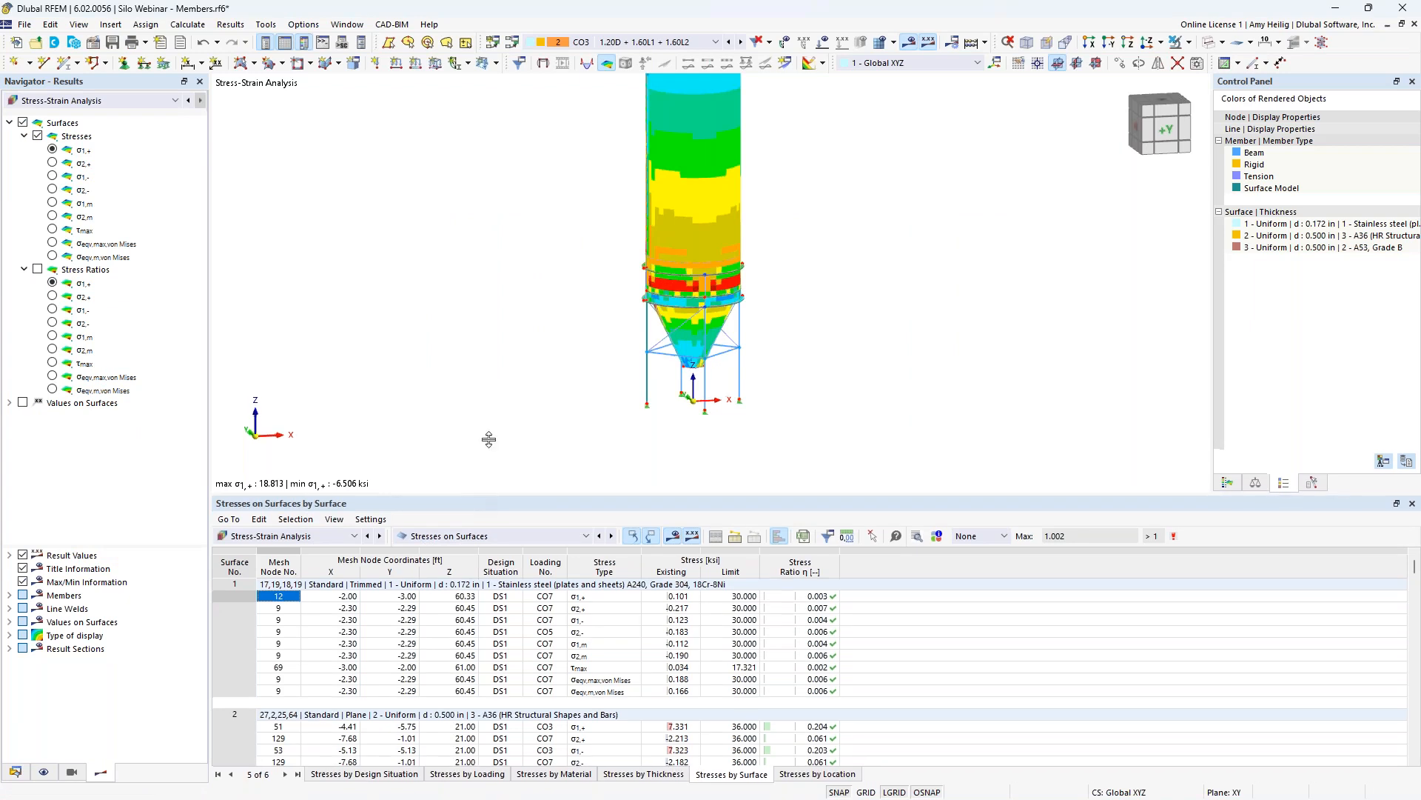
left_click_drag(475, 496, 392, 373)
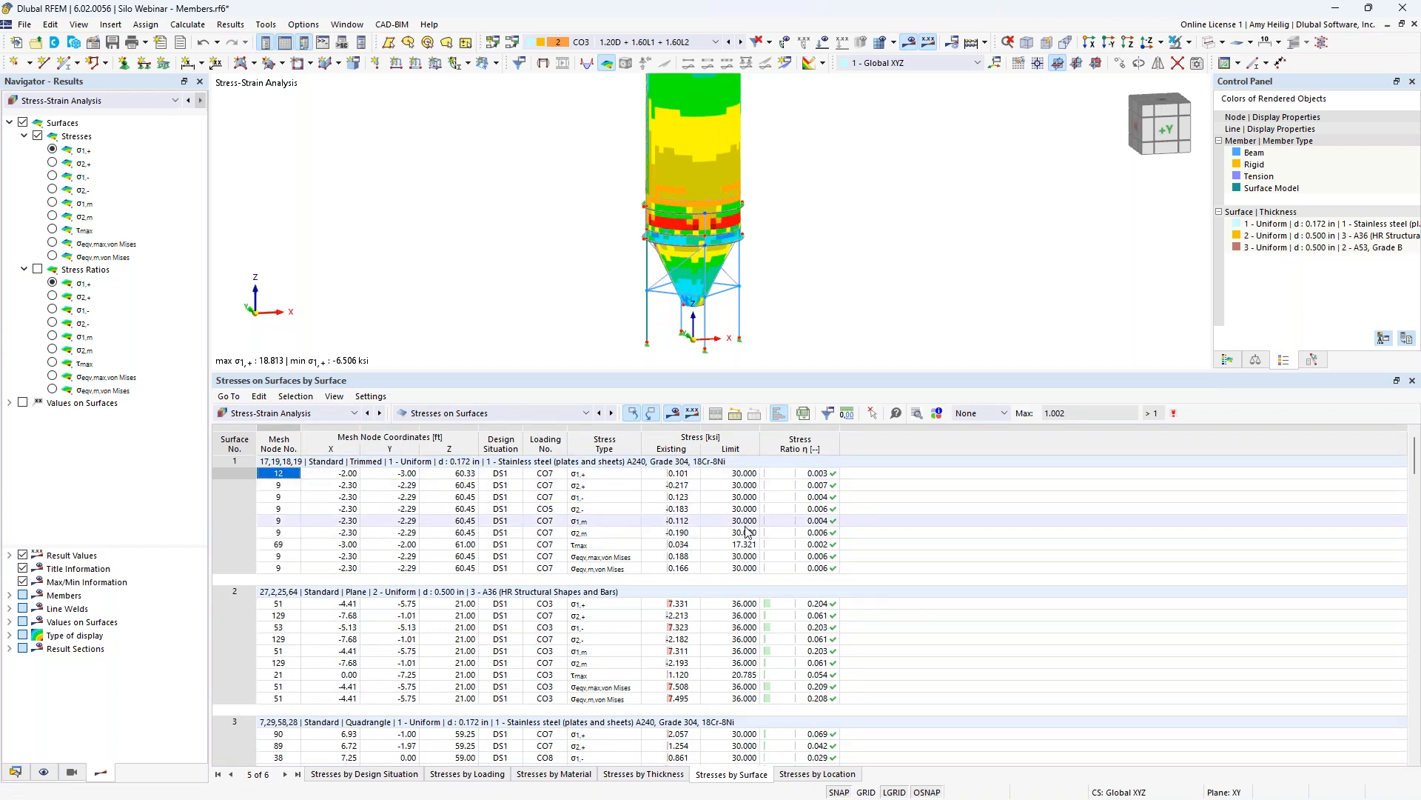
- Step through the stress ratio rows of surface 1 and compare their locations on the silo
left_click(822, 474)
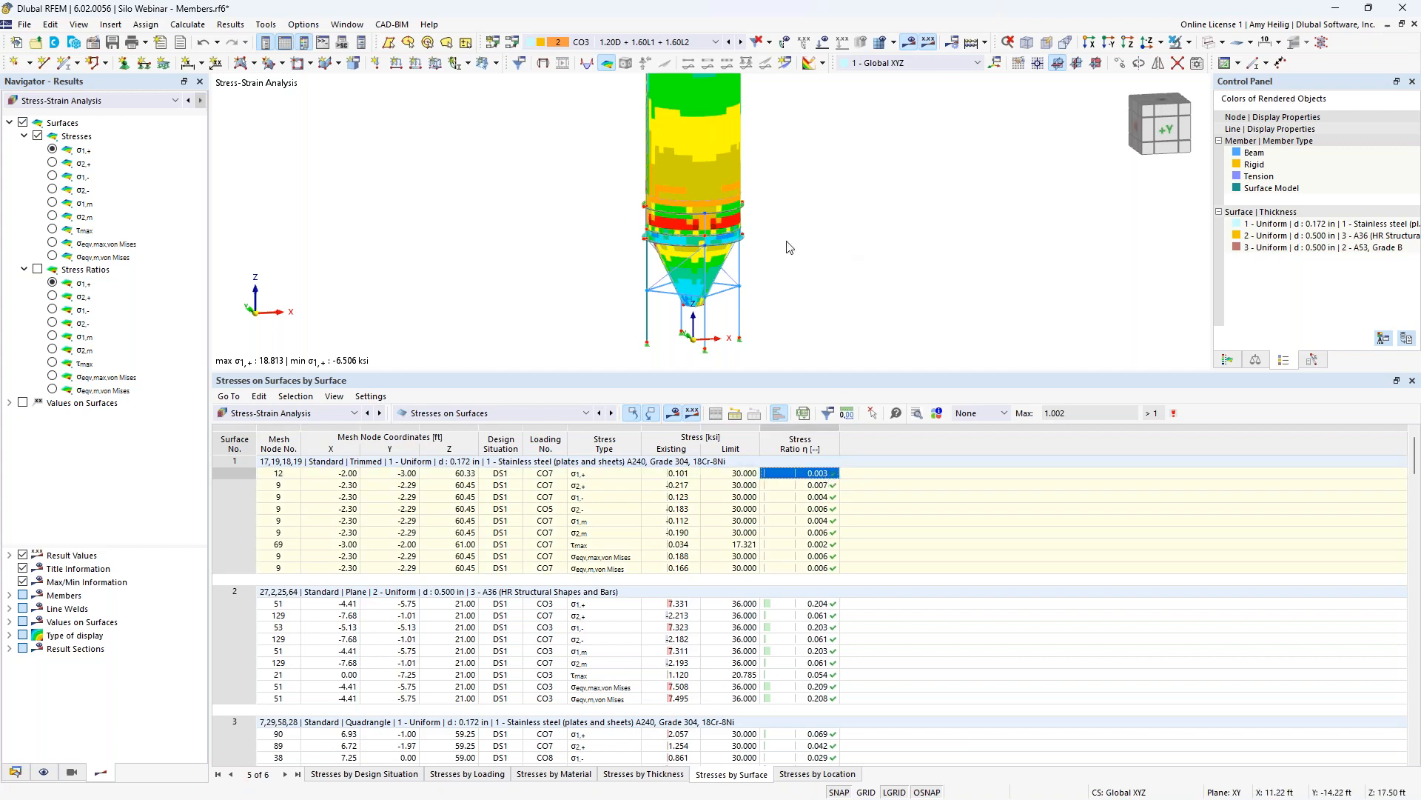
scroll(787, 242, "down", 3)
middle_click_drag(792, 228, 783, 273)
key("Down")
key("Down")
key("Down")
key("Down")
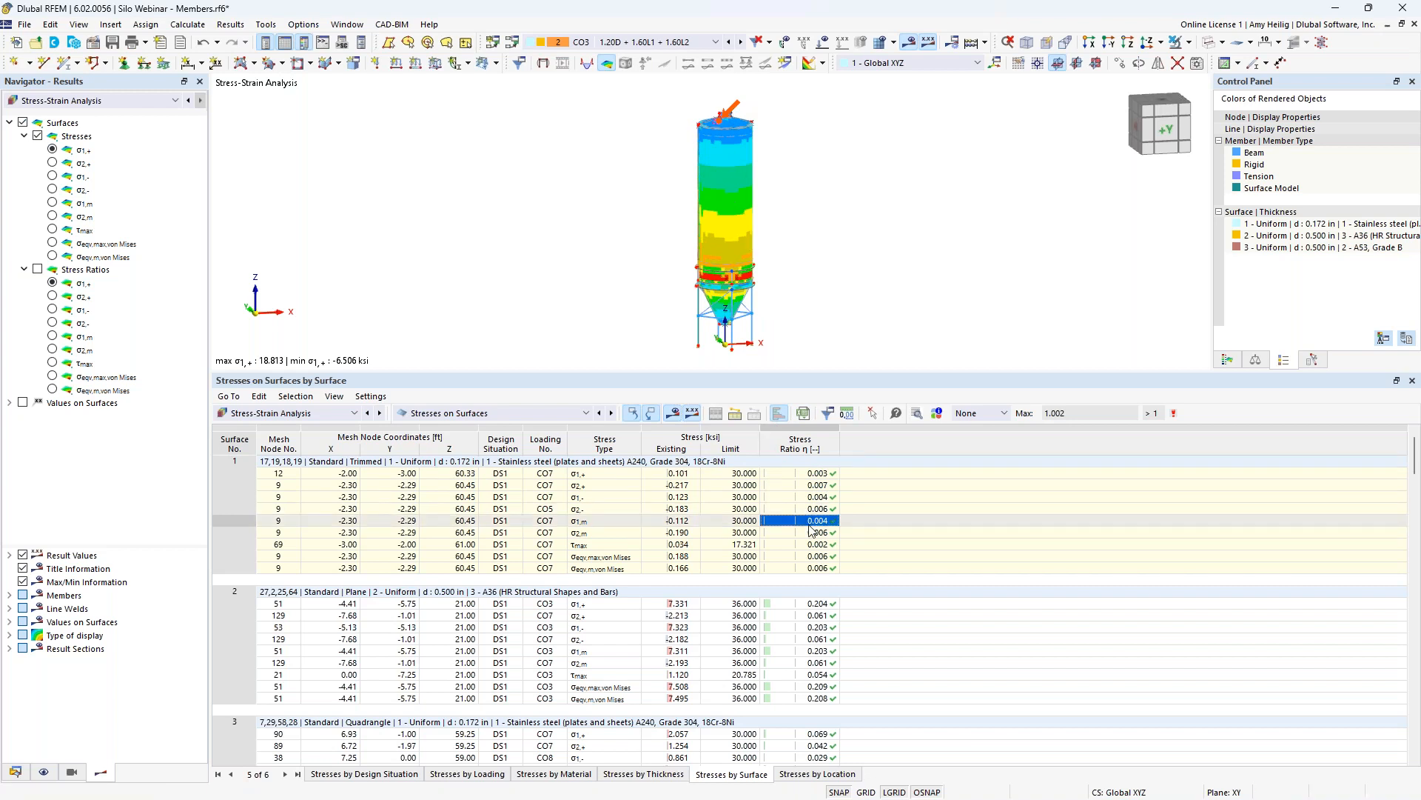
- Examine the result details of the maximum von Mises equivalent stress at mesh node 51 of surface 2
scroll(822, 637, "down", 2)
left_click(822, 618)
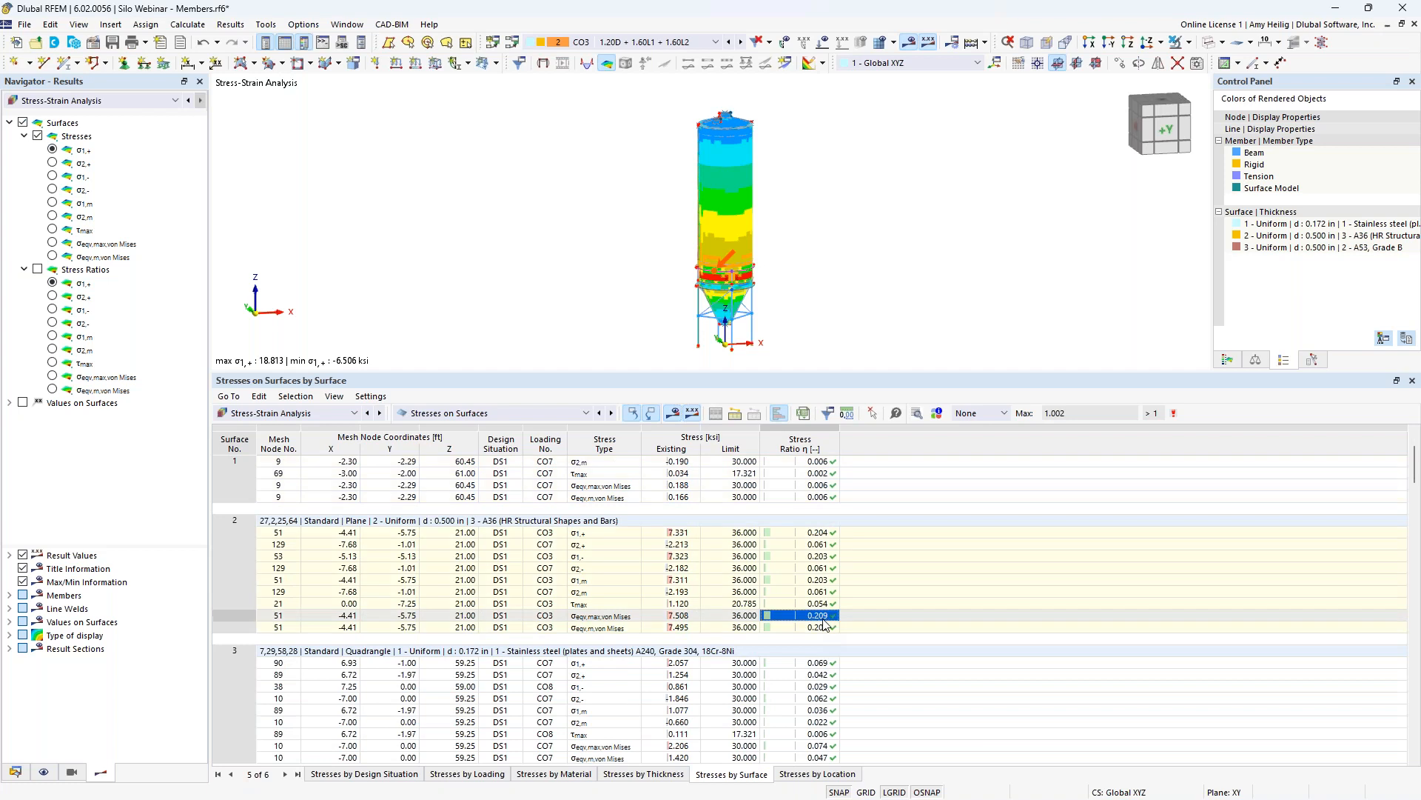
left_click(920, 414)
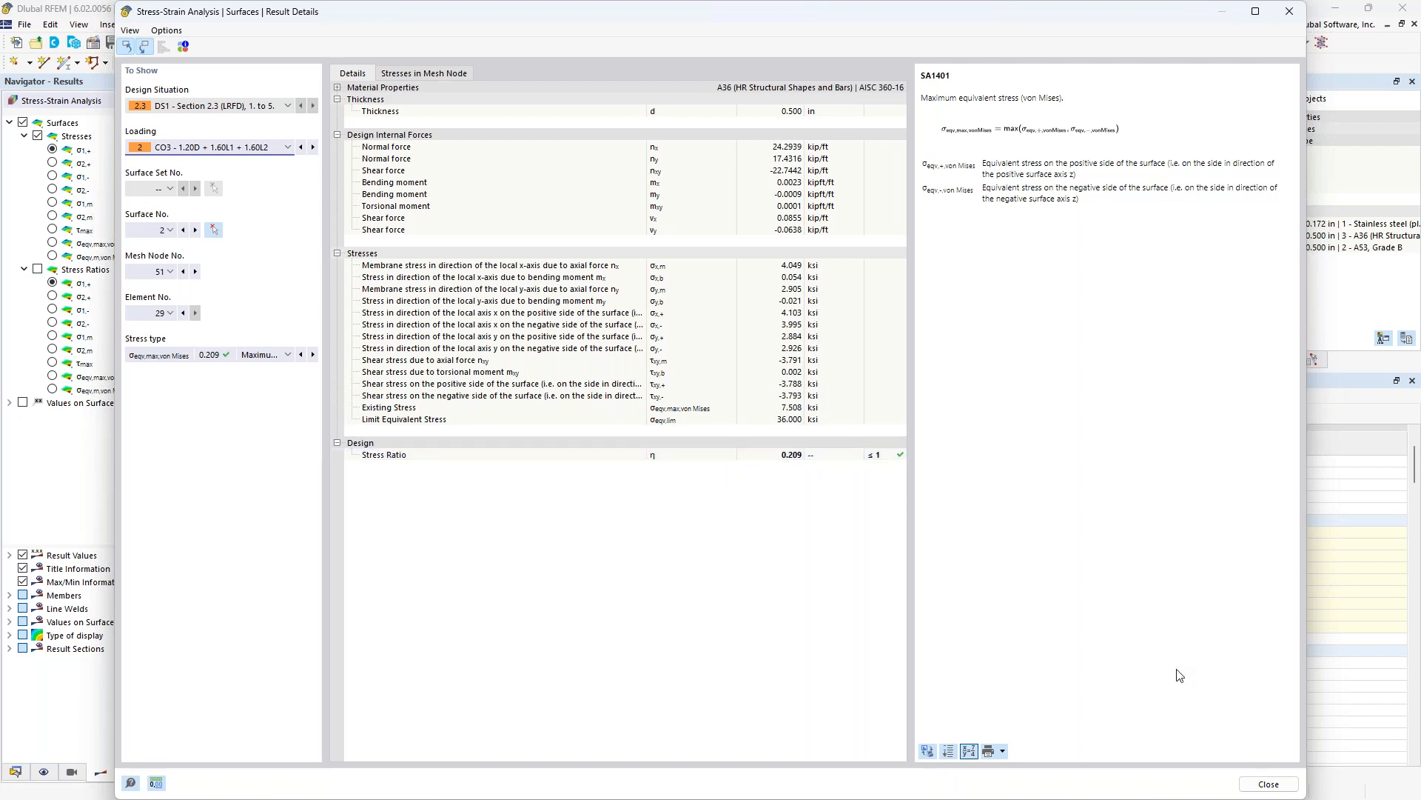
left_click(1263, 785)
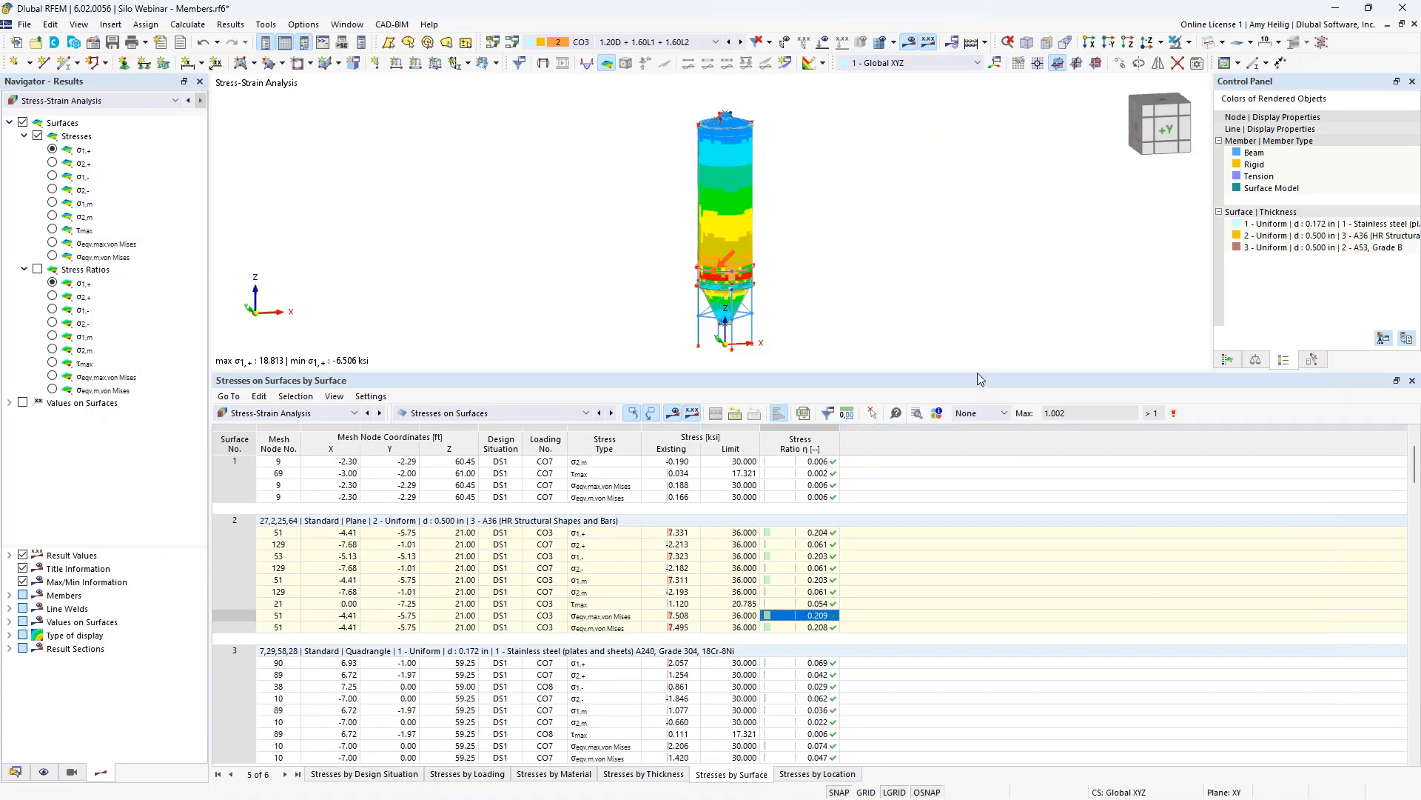
- Select the four vertical pipe columns beneath the silo and open their member properties for editing
left_click_drag(978, 371, 977, 536)
scroll(737, 413, "up", 5)
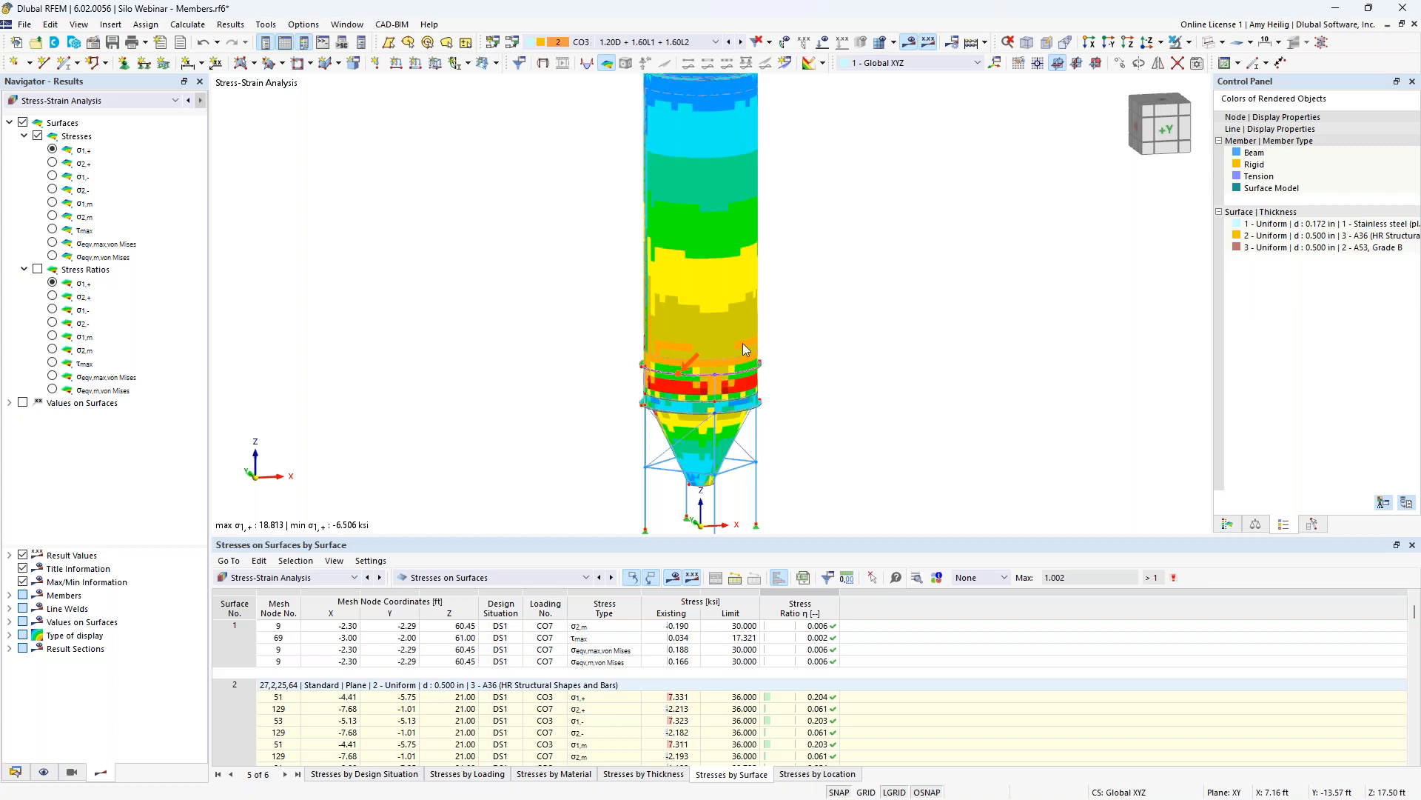
middle_click_drag(805, 405, 791, 319)
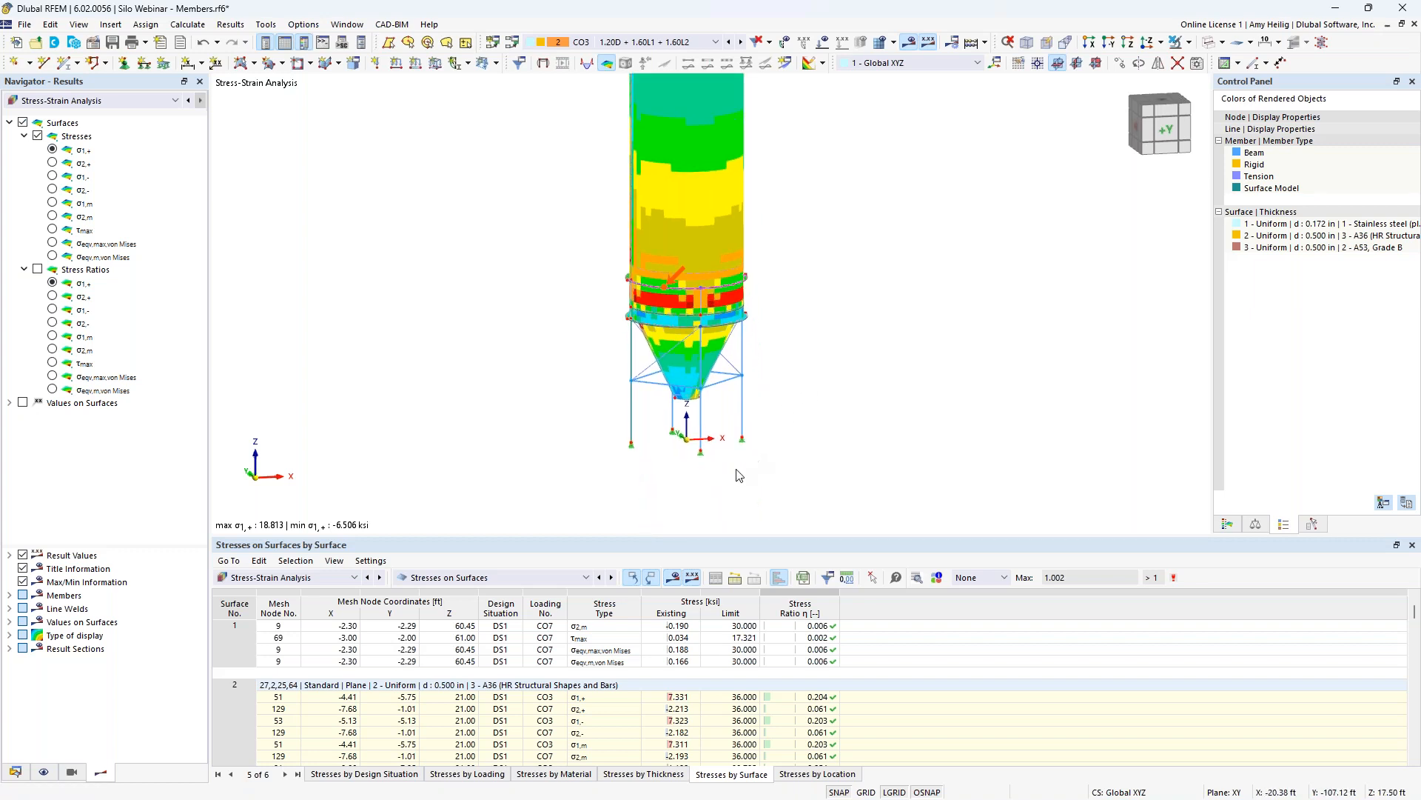
scroll(743, 474, "up", 3)
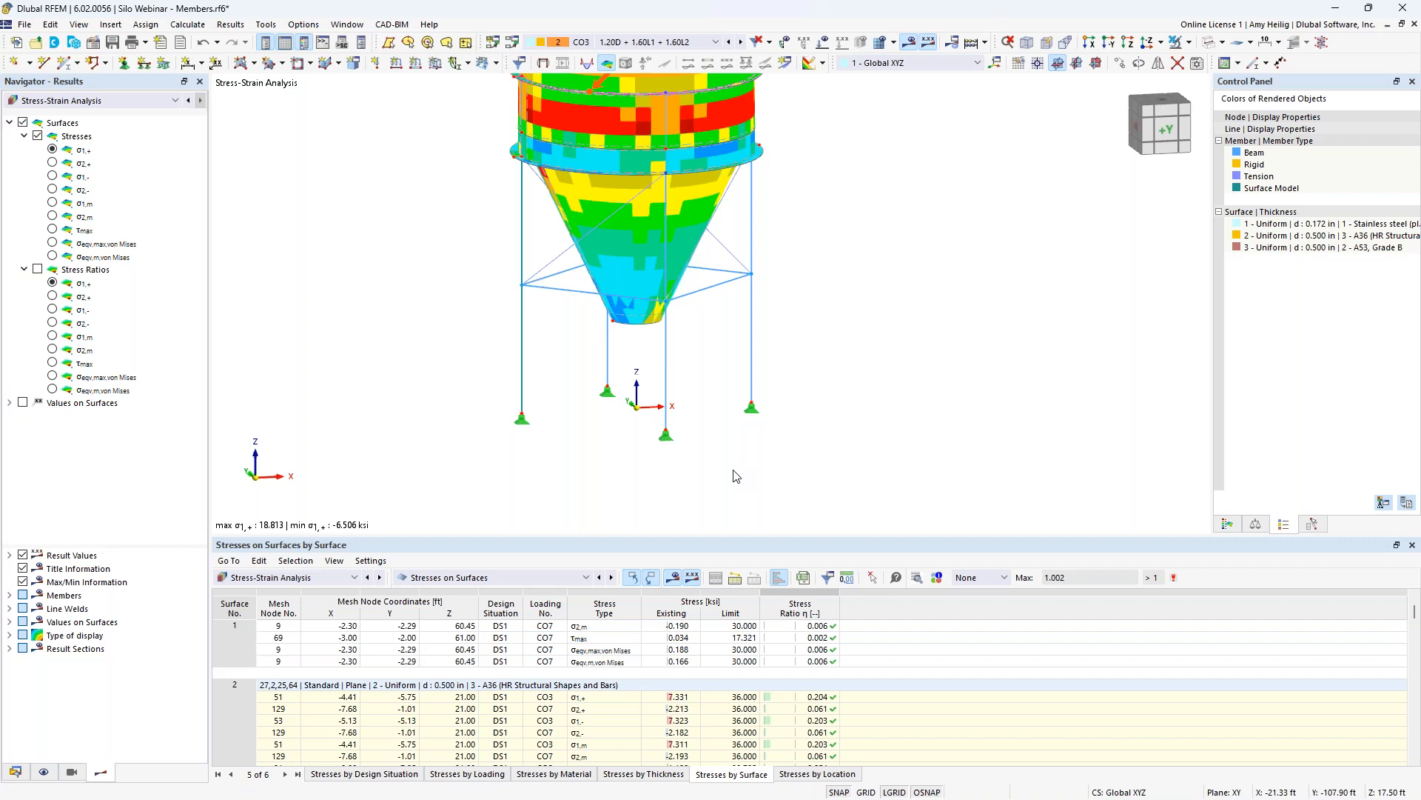
mouse_move(805, 385)
left_mouse_down()
mouse_move(578, 367)
mouse_move(803, 365)
left_mouse_up()
left_click_drag(584, 359, 488, 348)
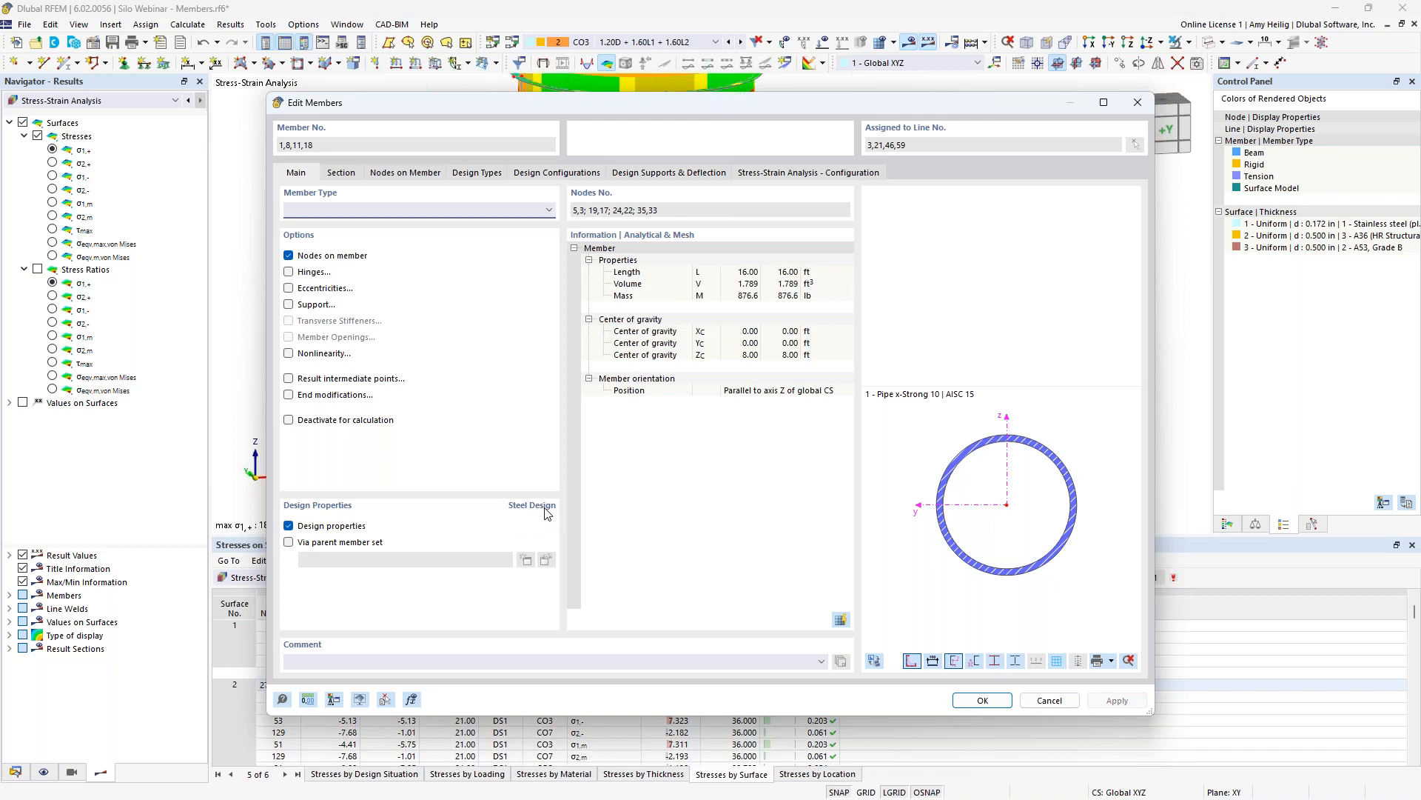
- Create a new steel design effective lengths definition for the columns, excluding torsional buckling and lateral-torsional buckling
left_click(478, 174)
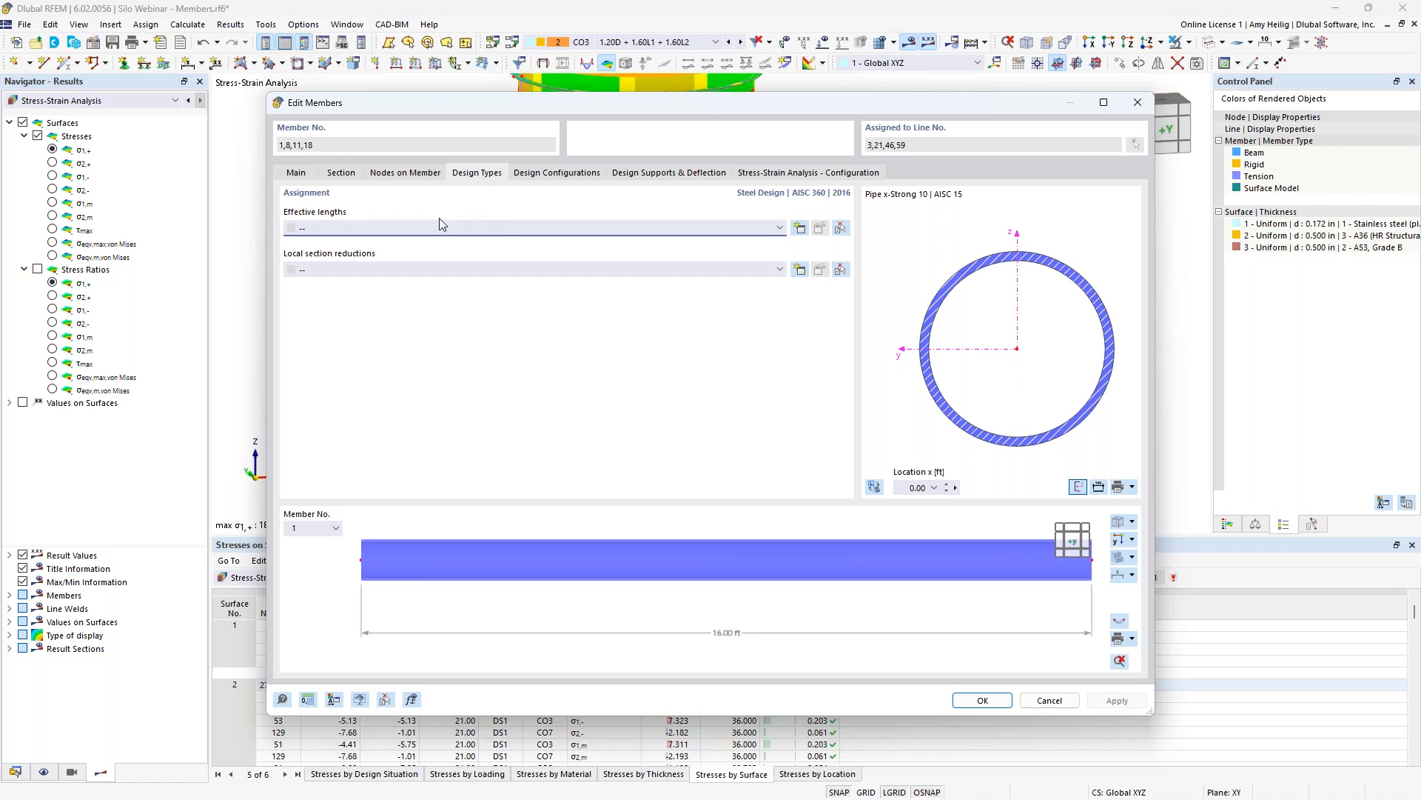
left_click(800, 229)
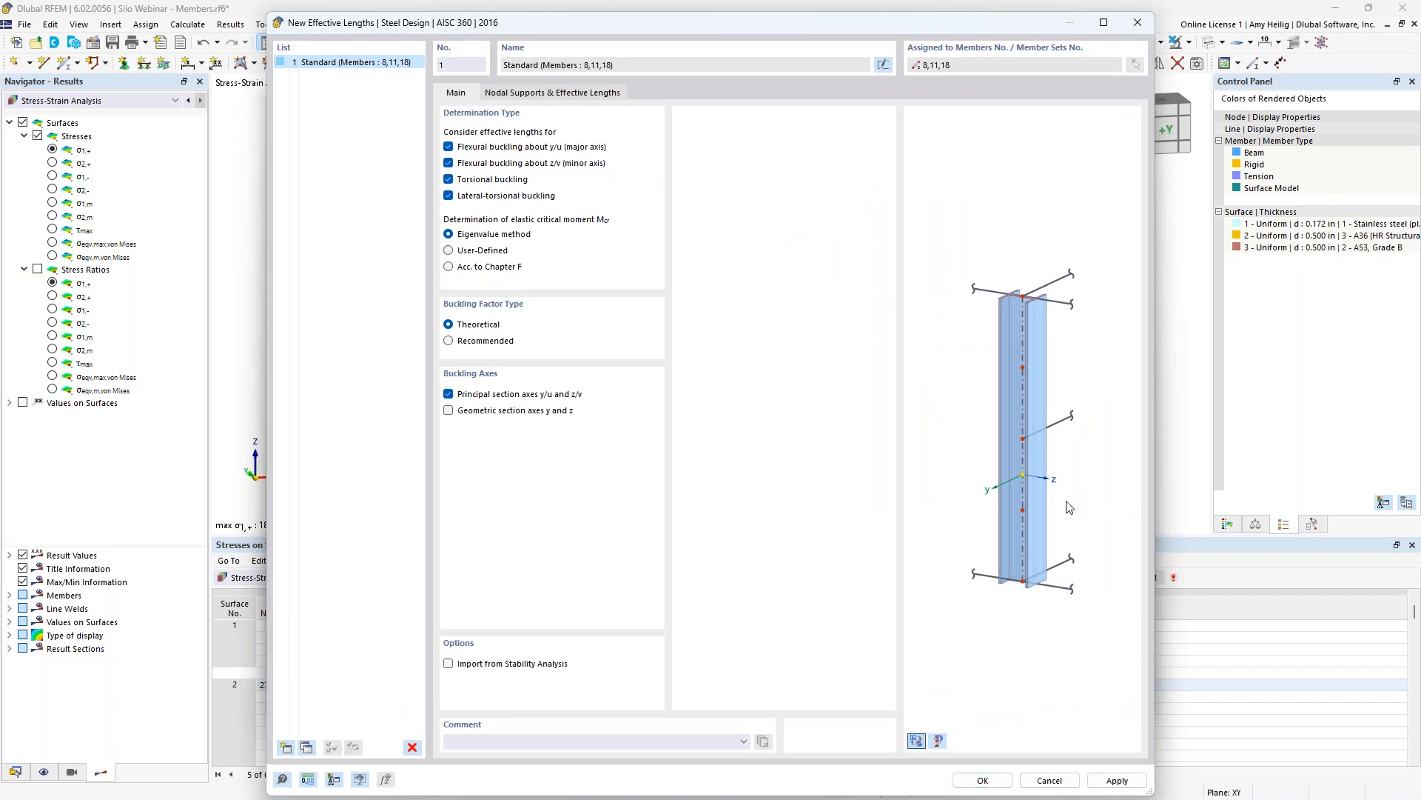
left_click(448, 179)
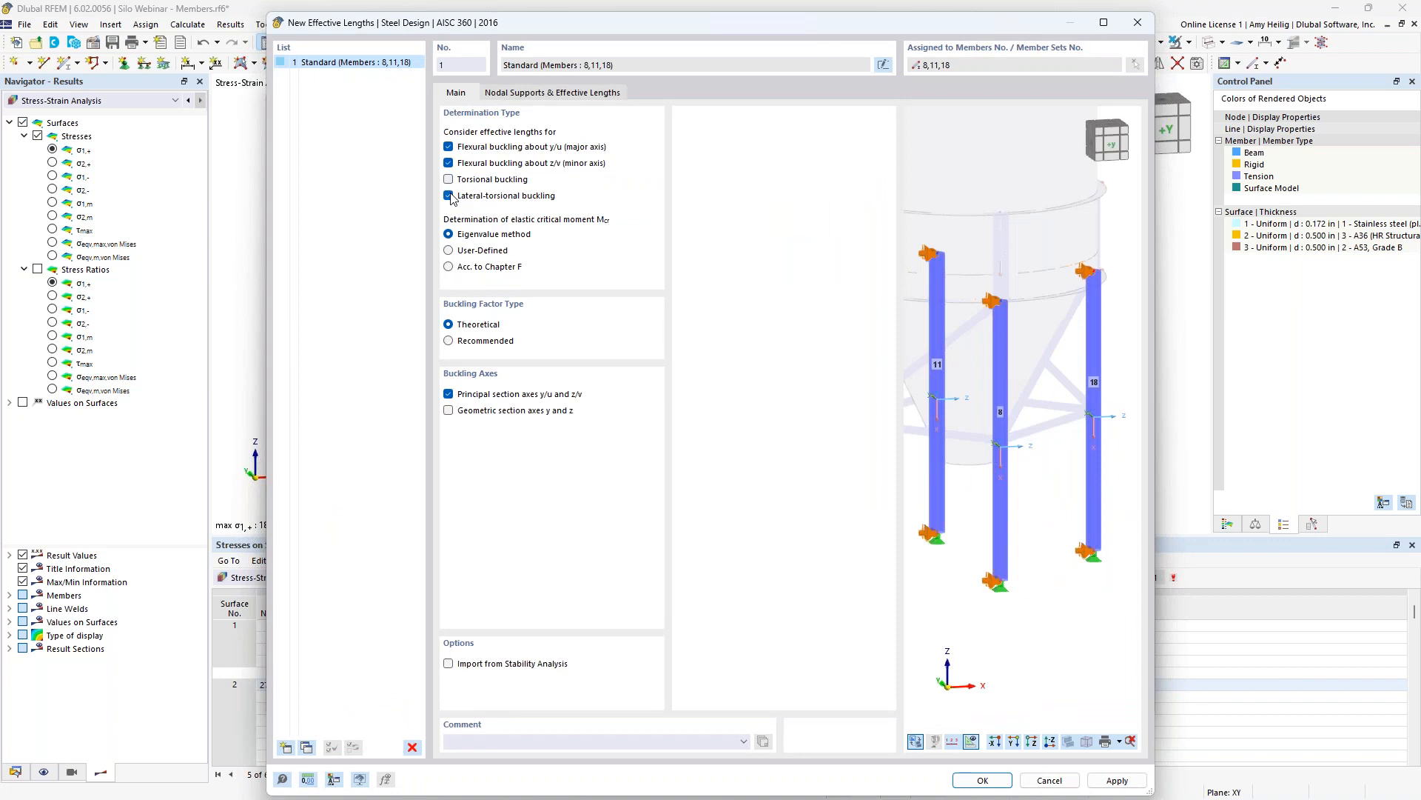
left_click(449, 196)
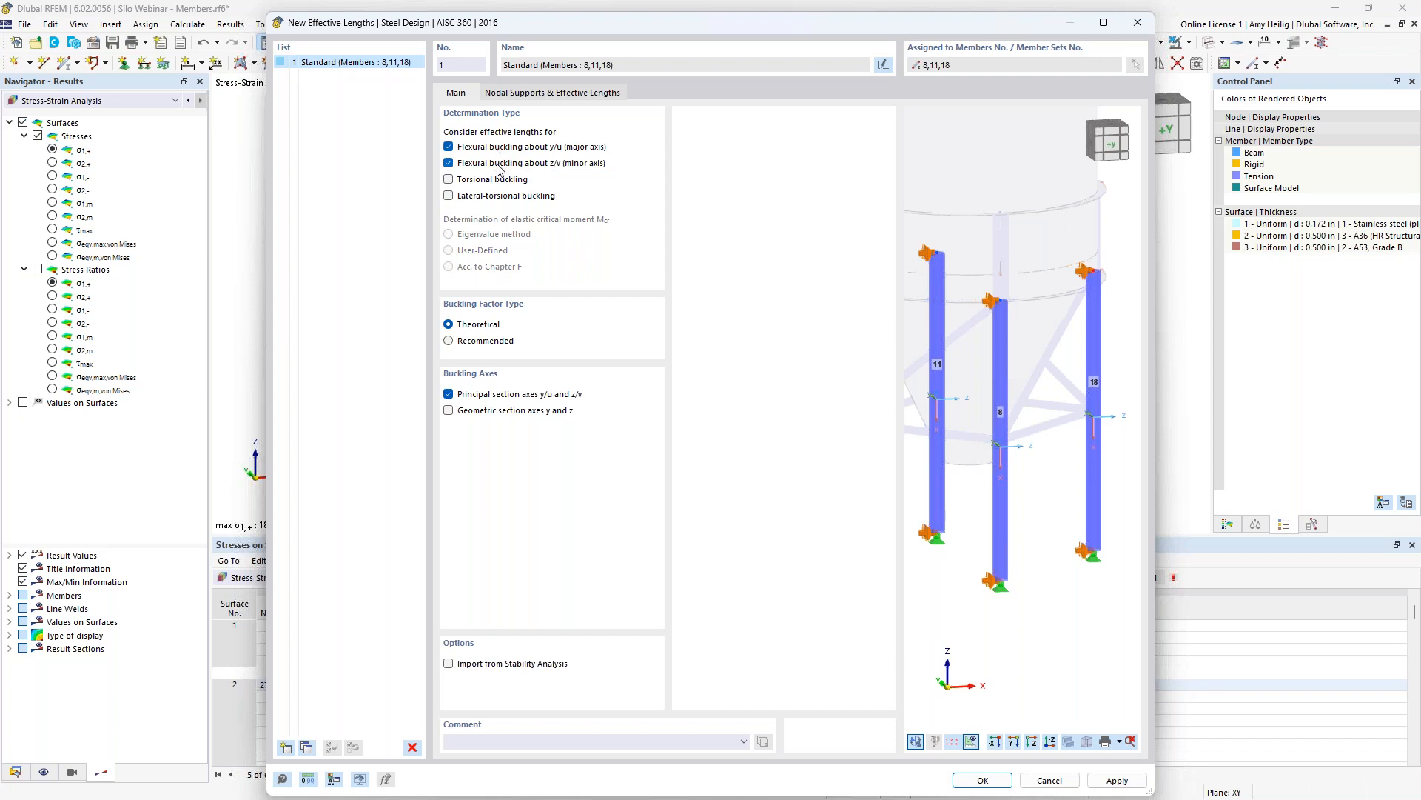
- Add an intermediate nodal support to the columns' effective lengths, fixed in both z/v and y/u
left_click(526, 95)
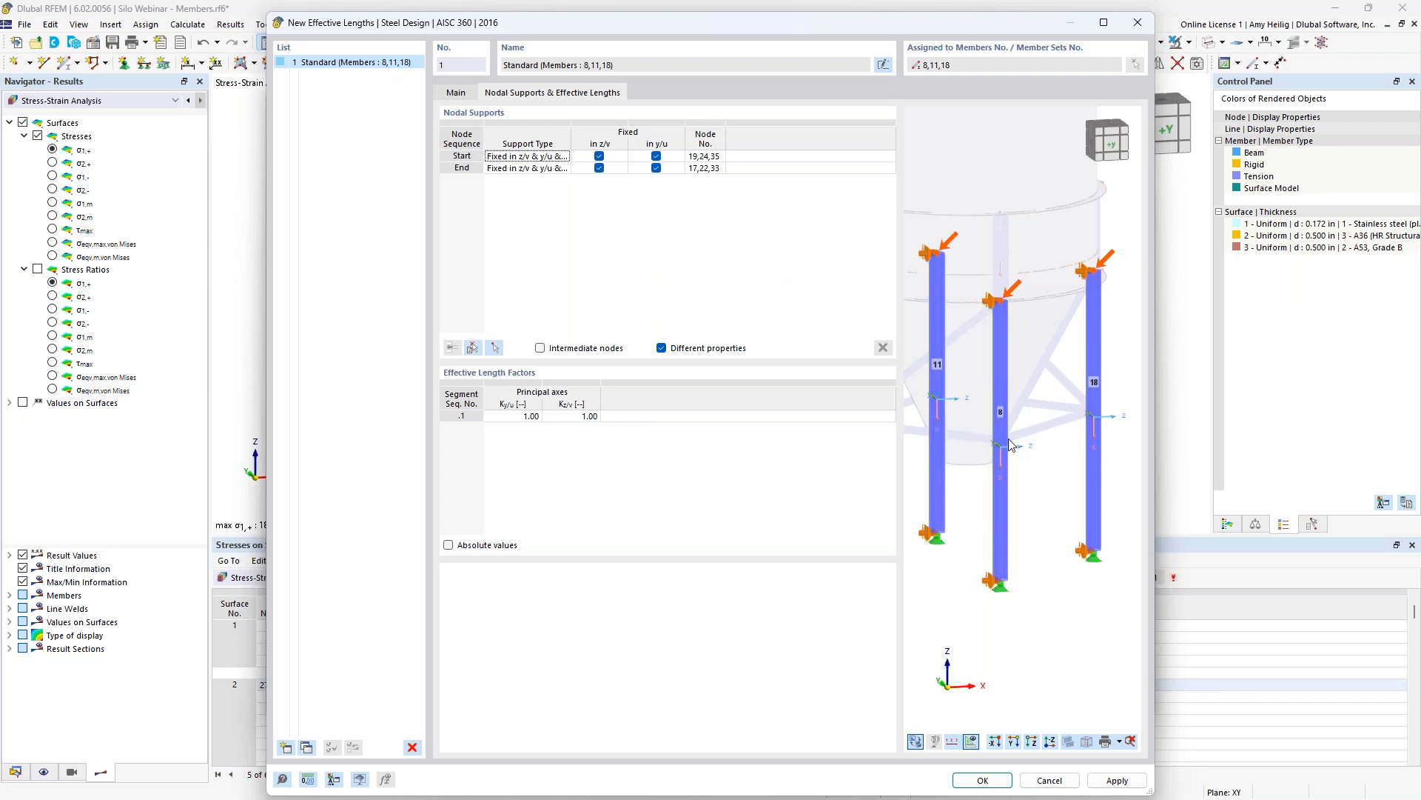
scroll(1003, 445, "up", 2)
scroll(1023, 459, "down", 2)
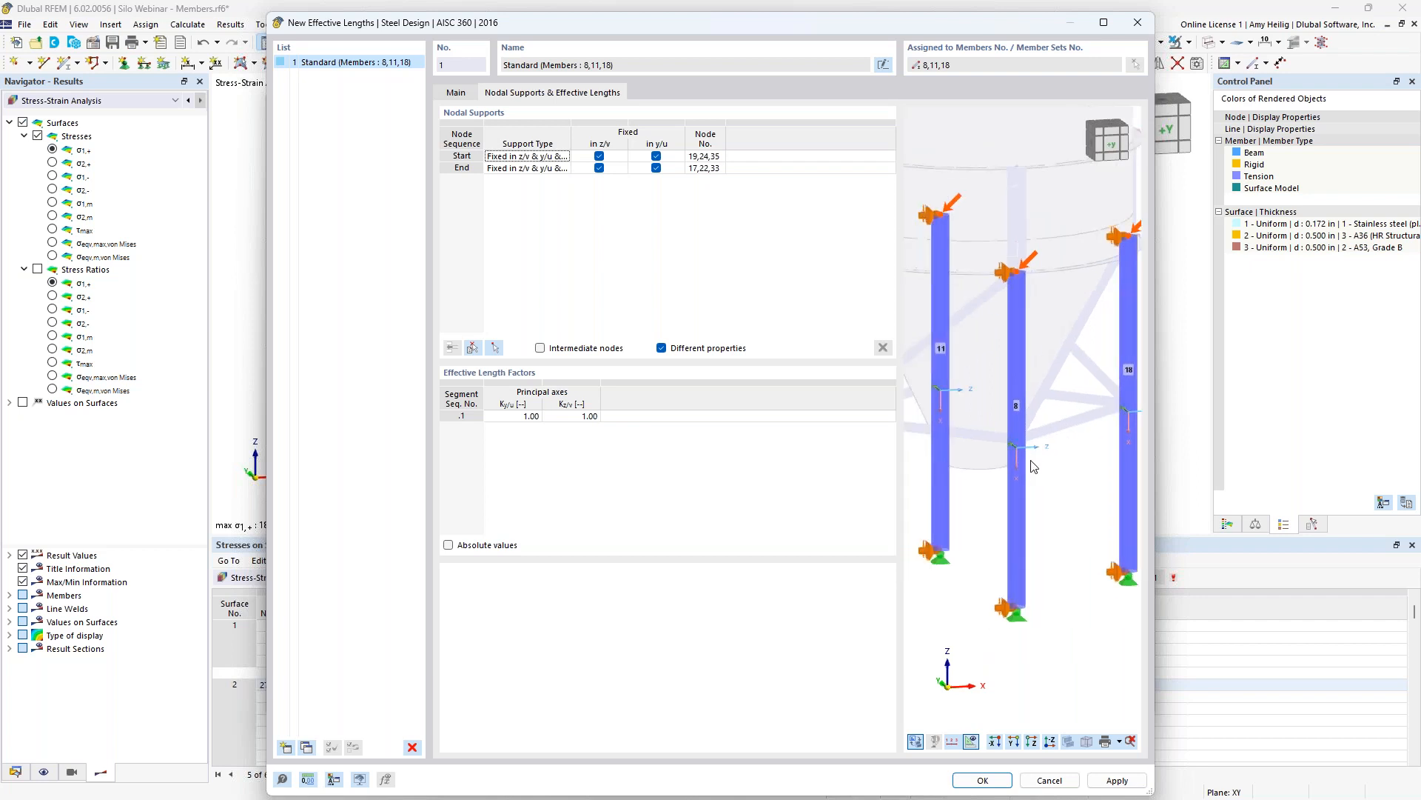
middle_click_drag(1035, 465, 996, 463)
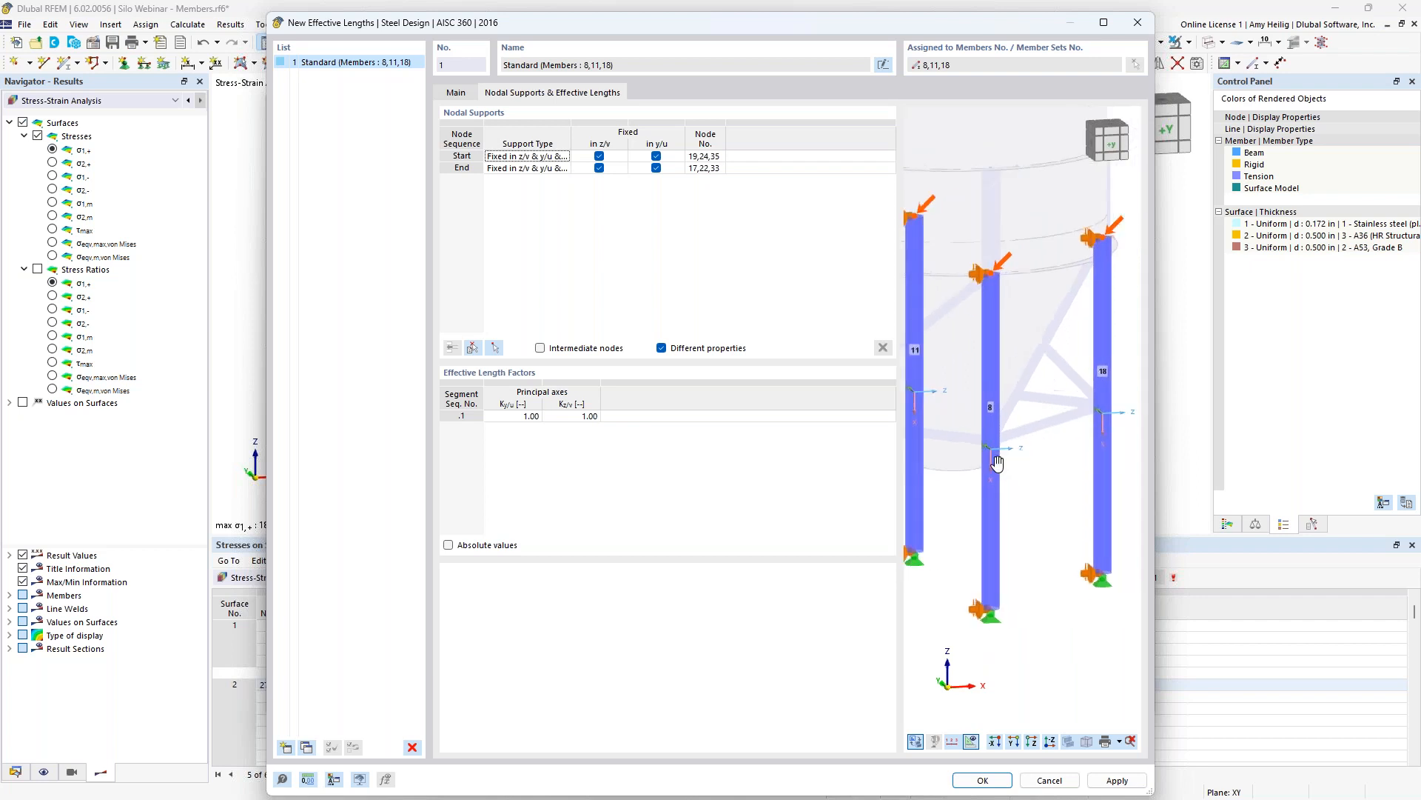
left_click(541, 348)
left_click(453, 348)
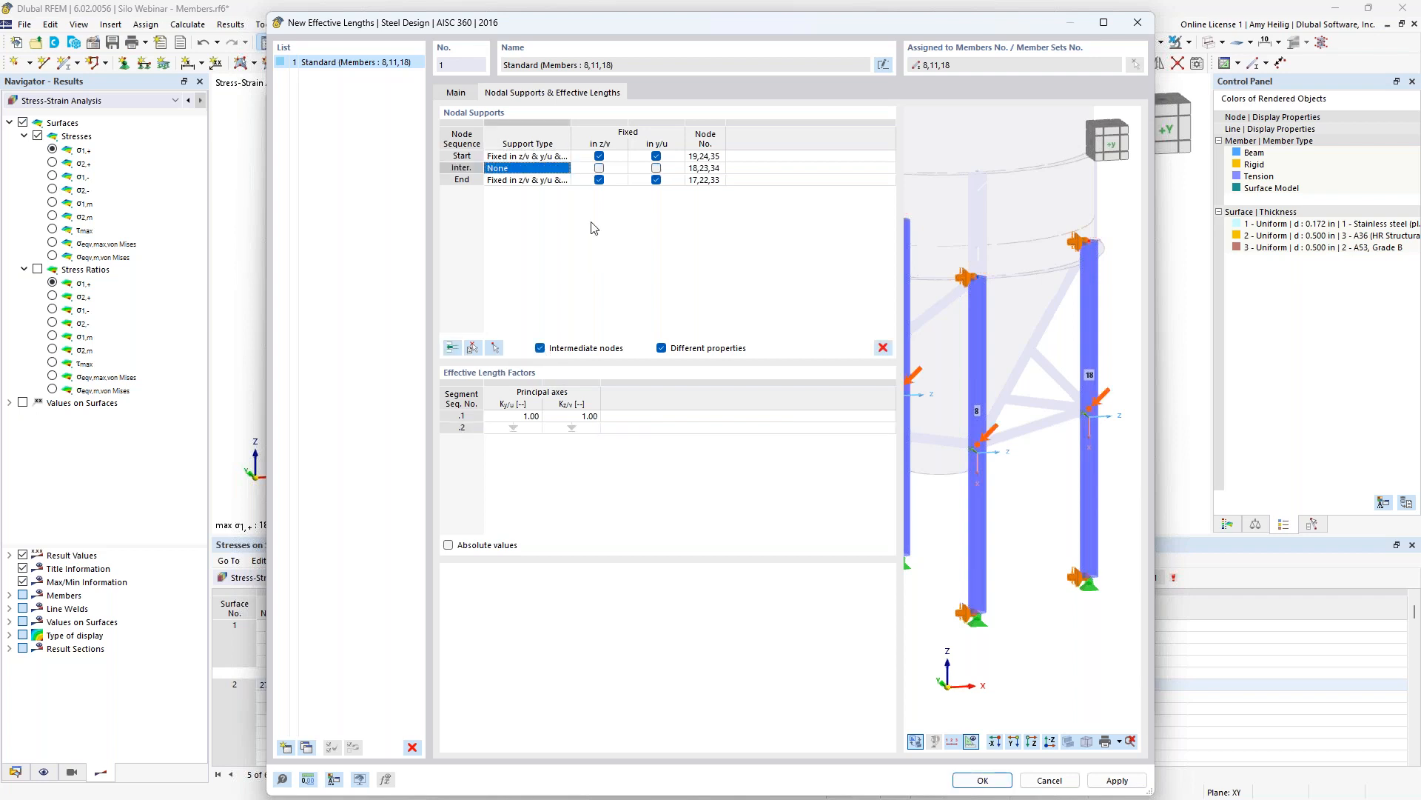
left_click(599, 168)
left_click(656, 168)
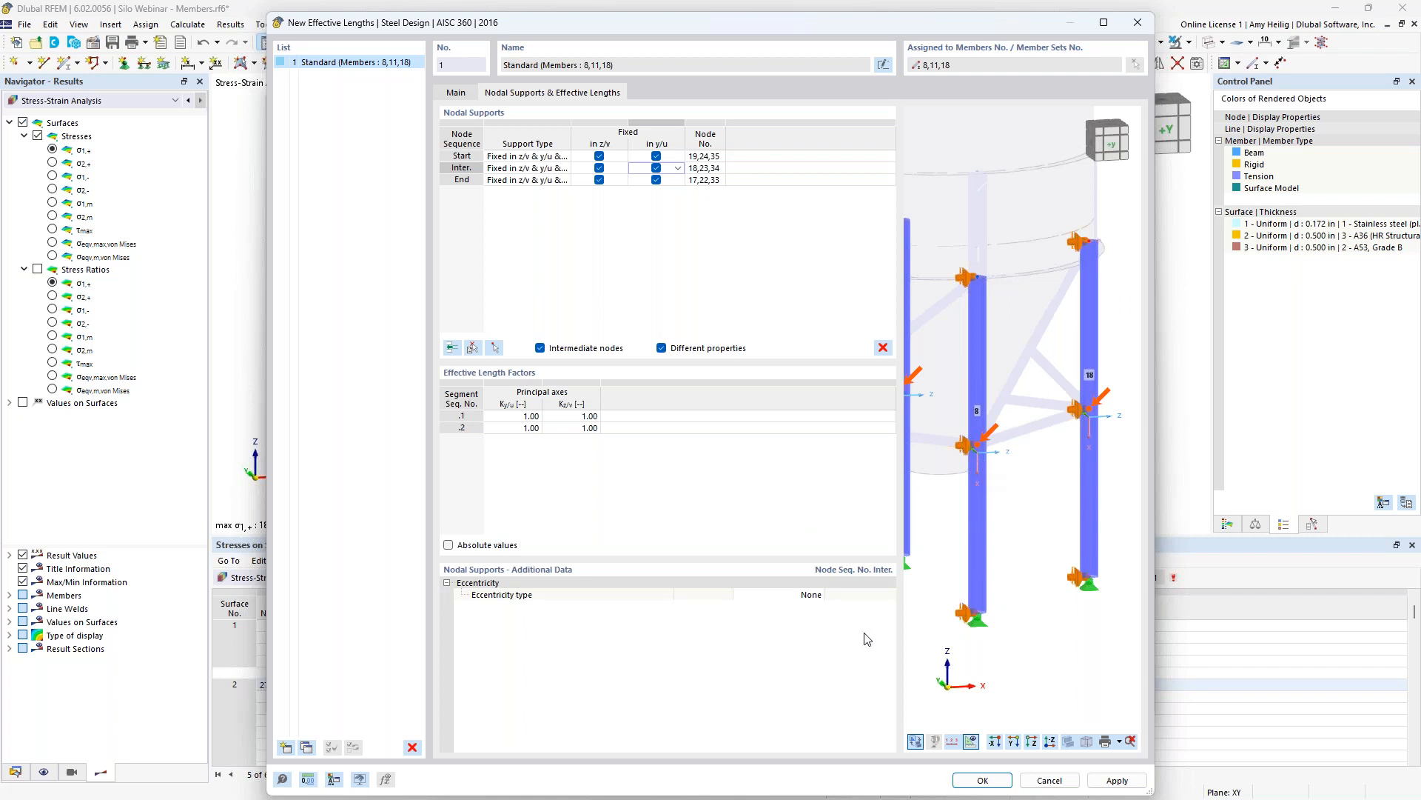
- Save the columns' effective lengths definition and member edits, and bring up the Steel Design input tables
left_click(970, 780)
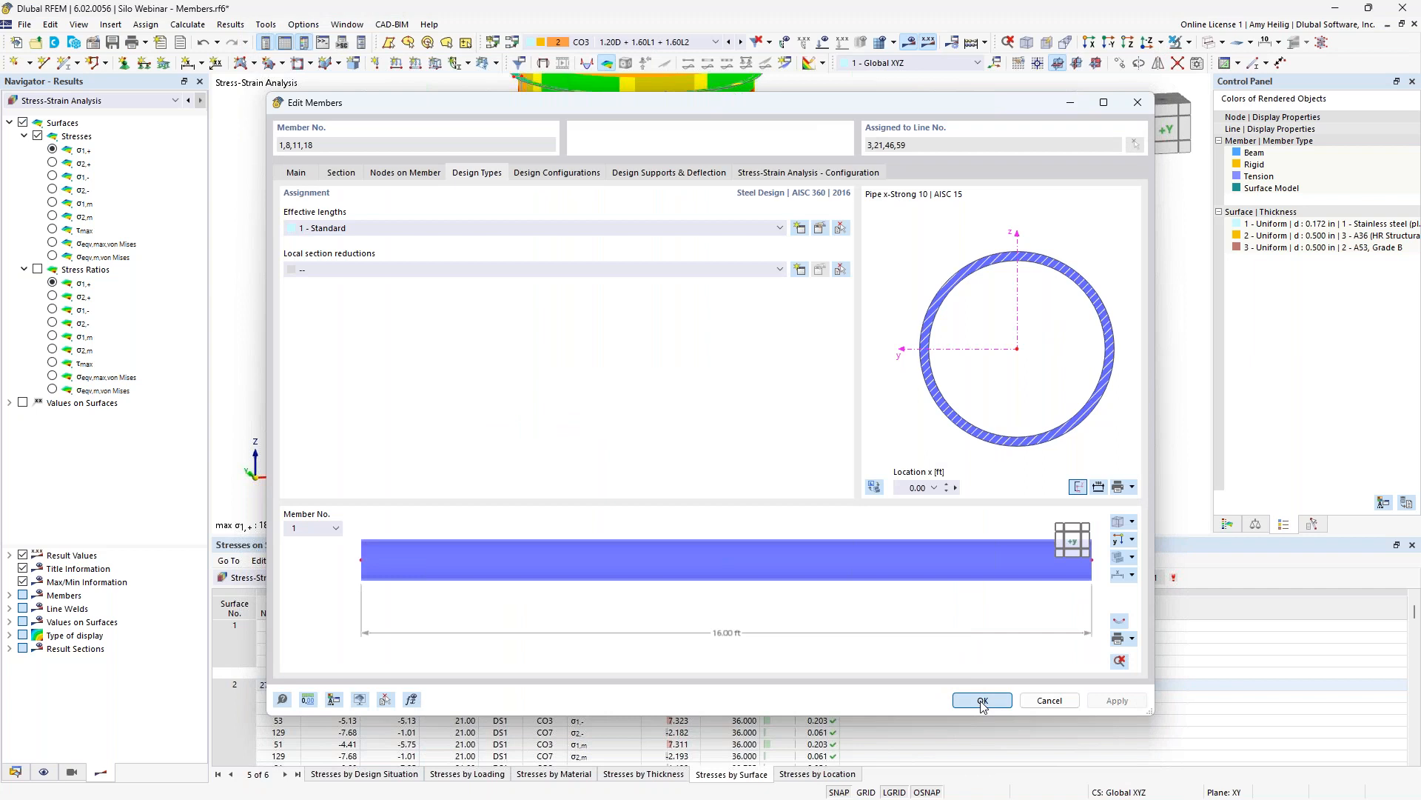
left_click(982, 701)
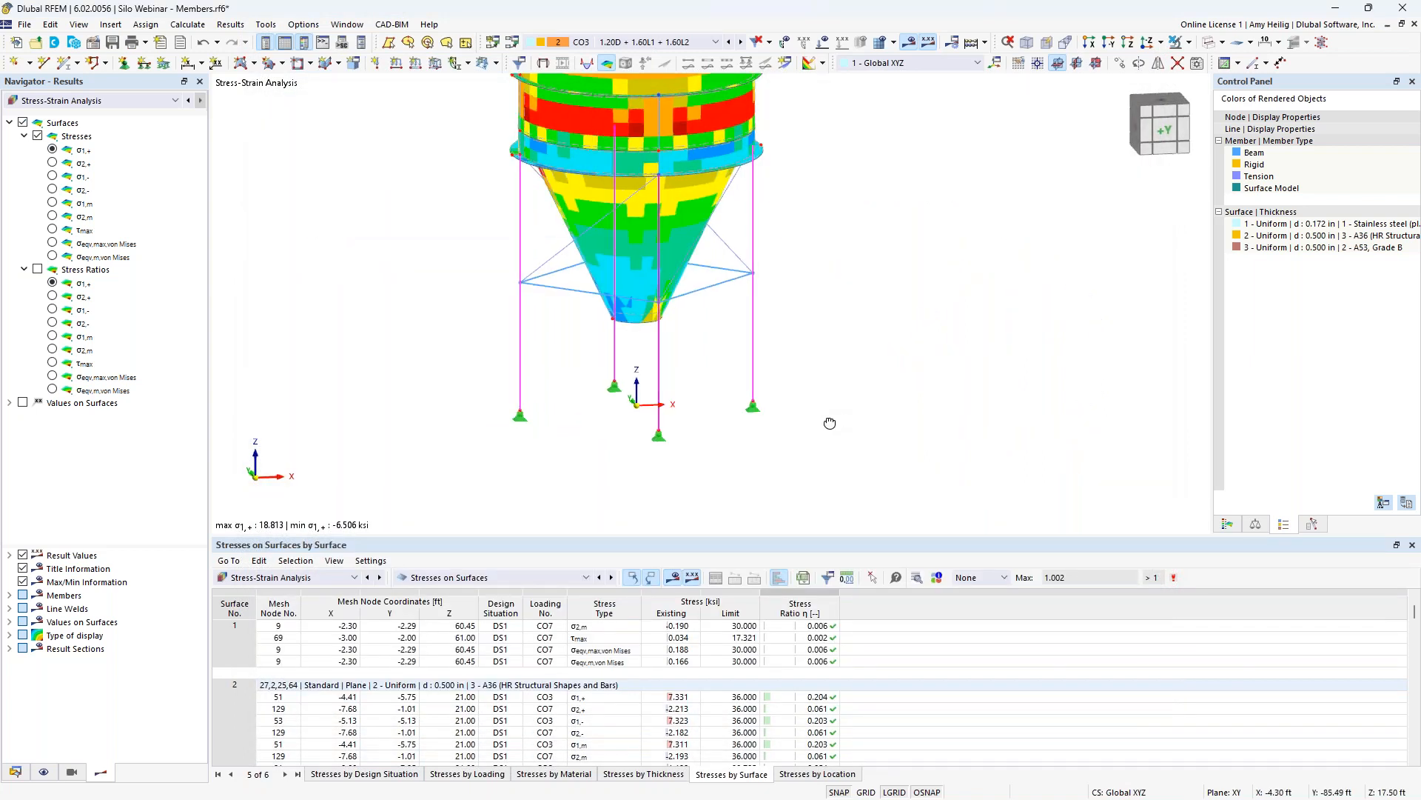
left_click(310, 578)
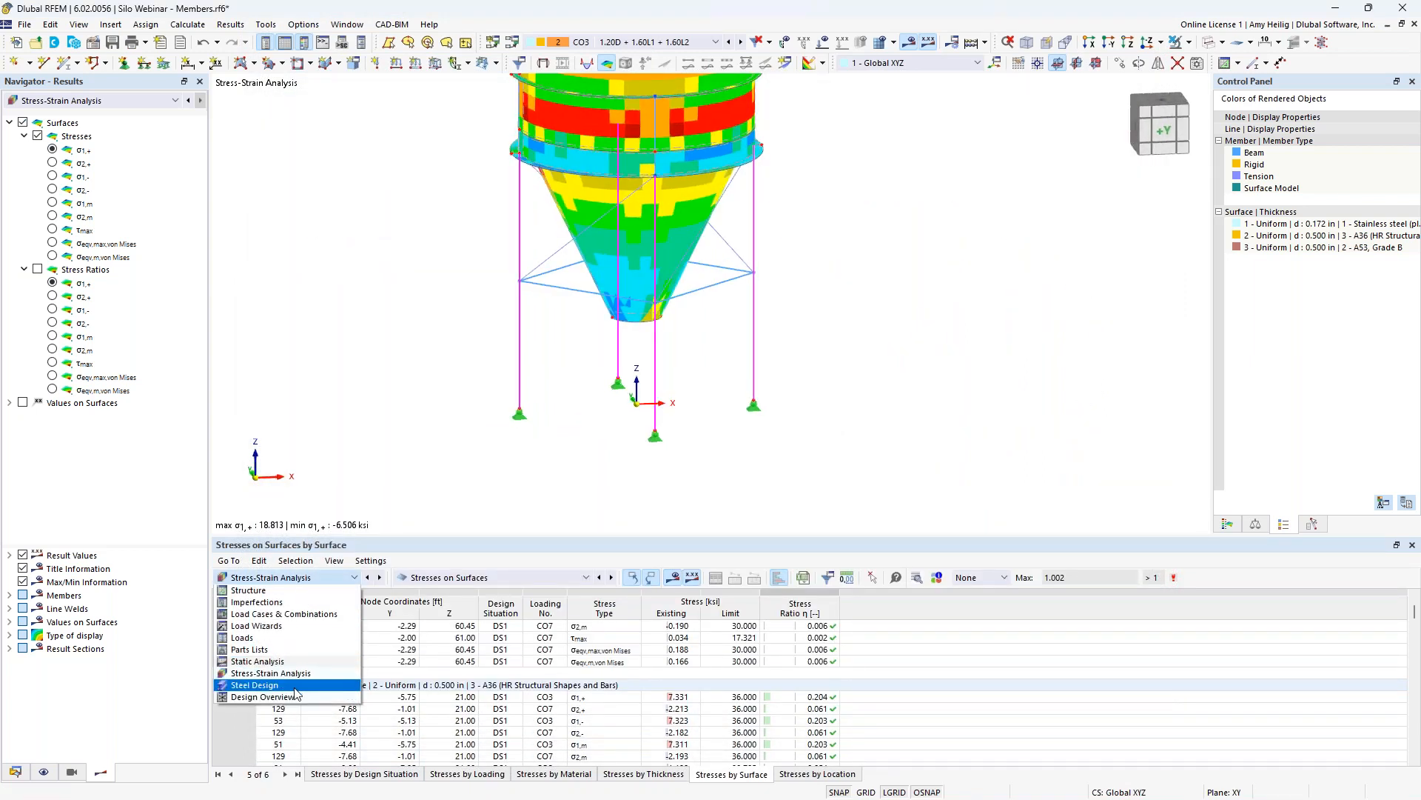
left_click(294, 685)
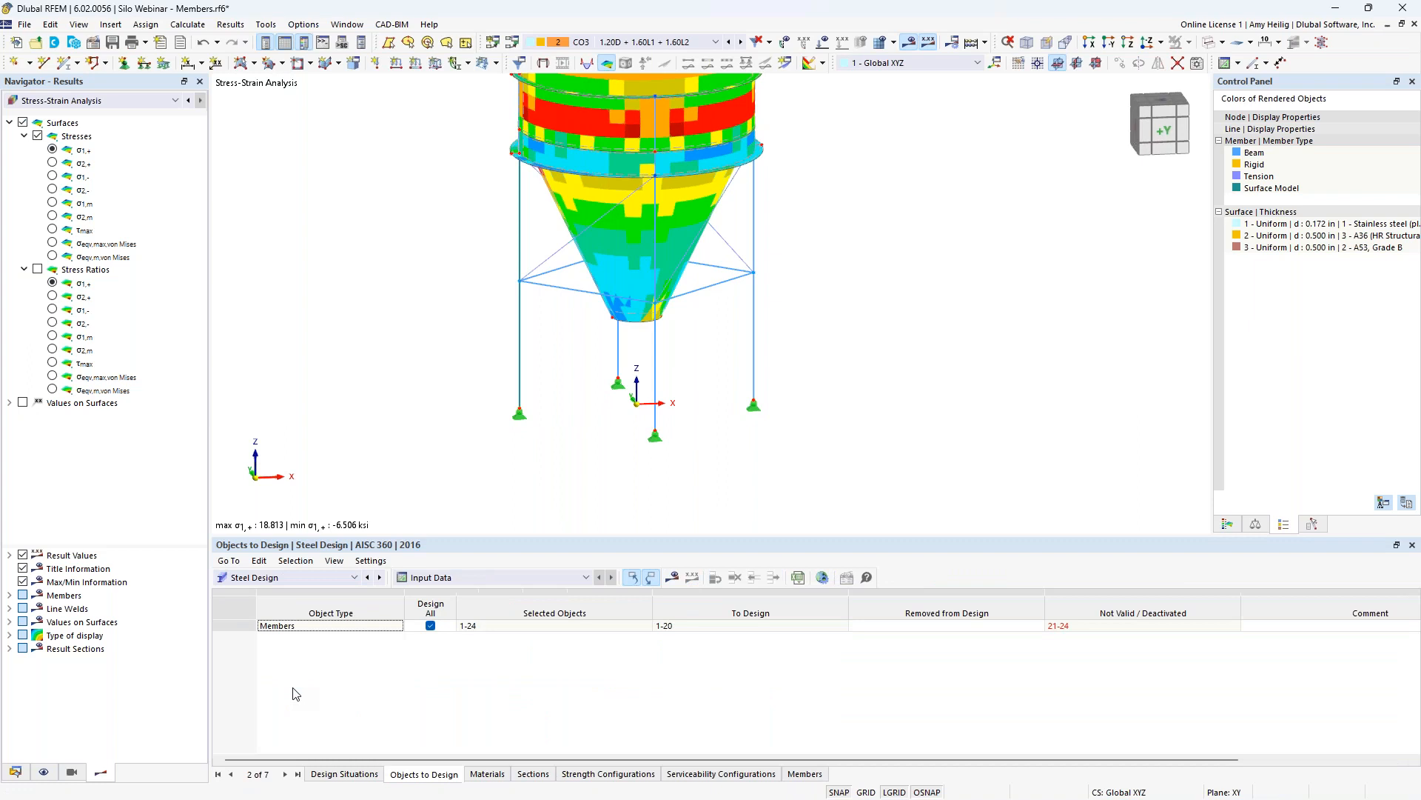
- Review the steel design situations and the limit state types available for DS1, keeping Strength limit state (LRFD)
left_click(342, 774)
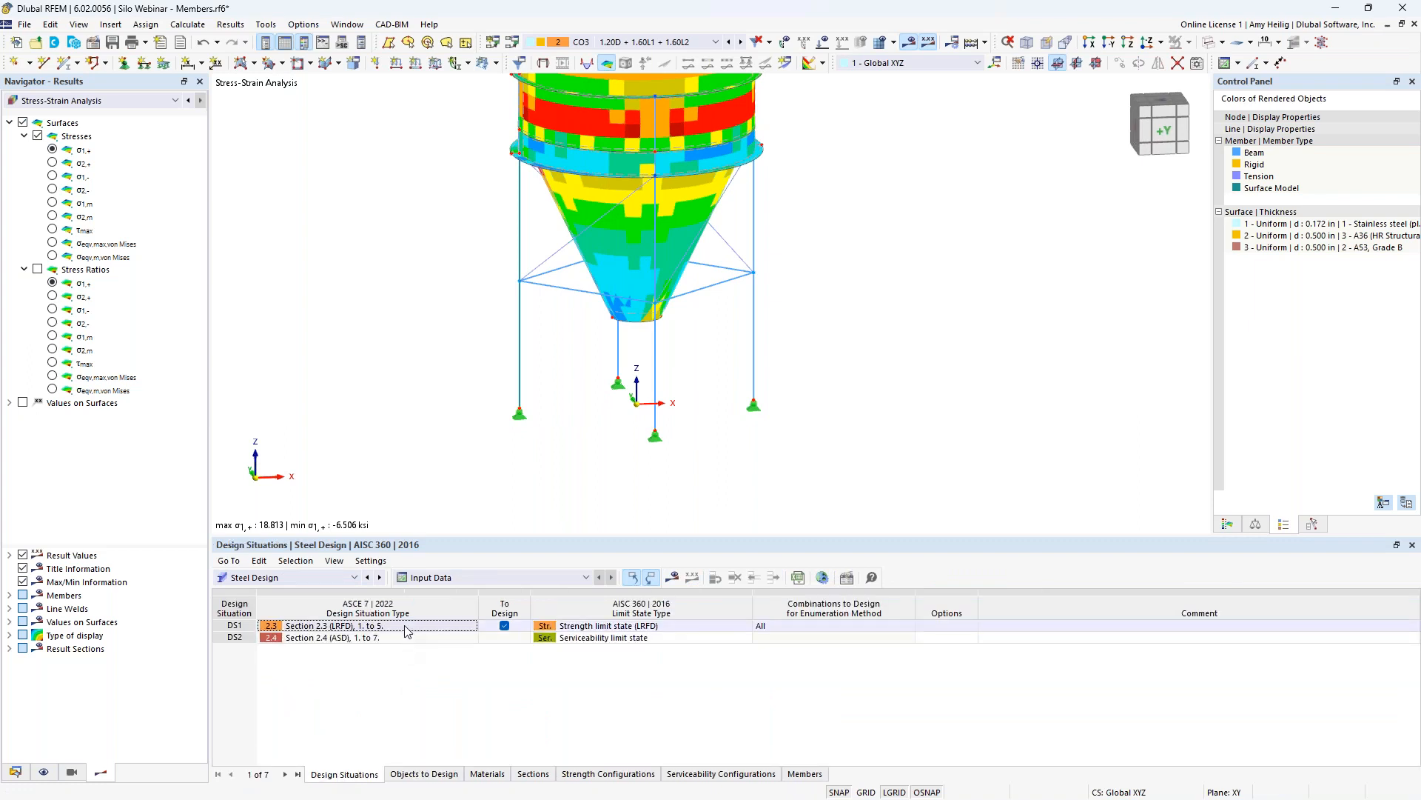
left_click(643, 628)
left_click(746, 627)
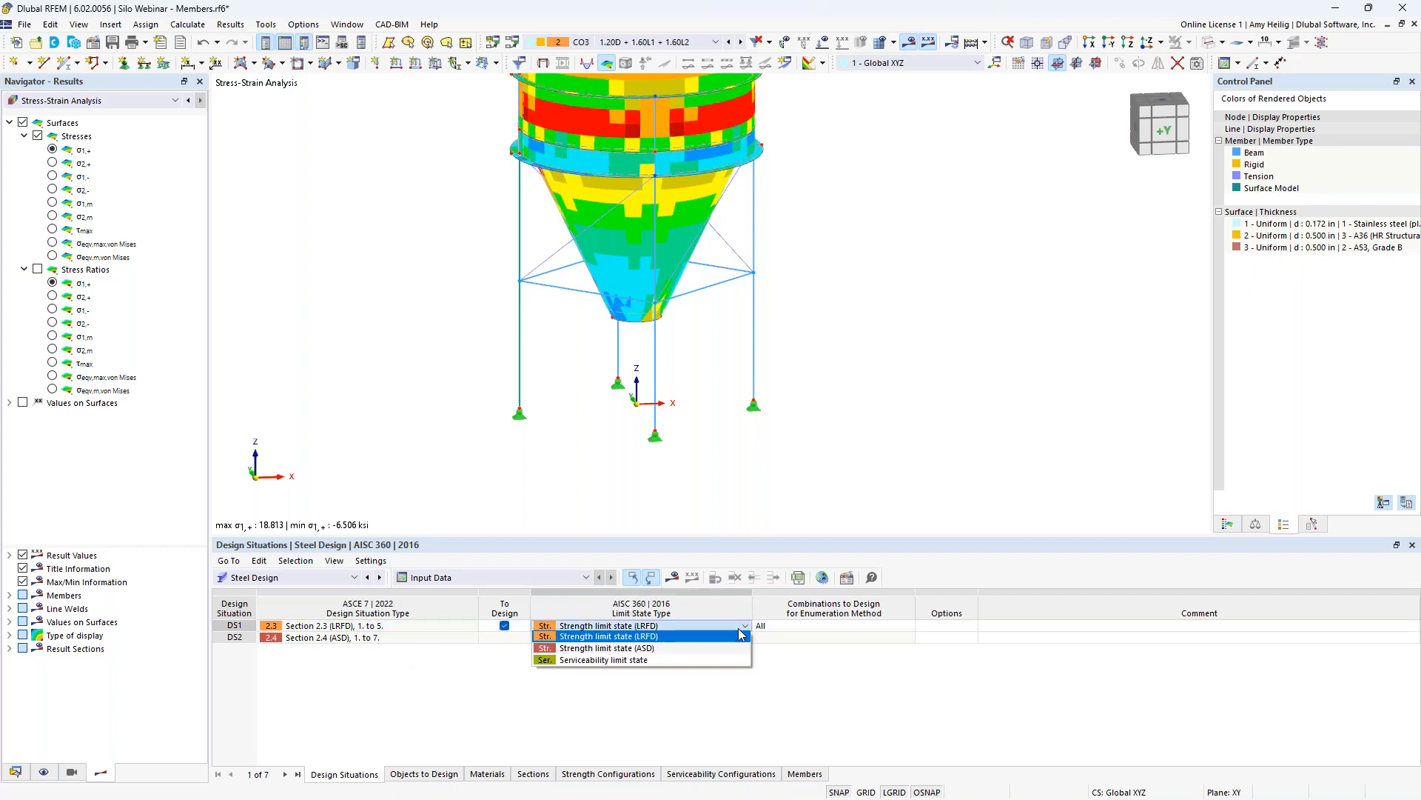
left_click(688, 643)
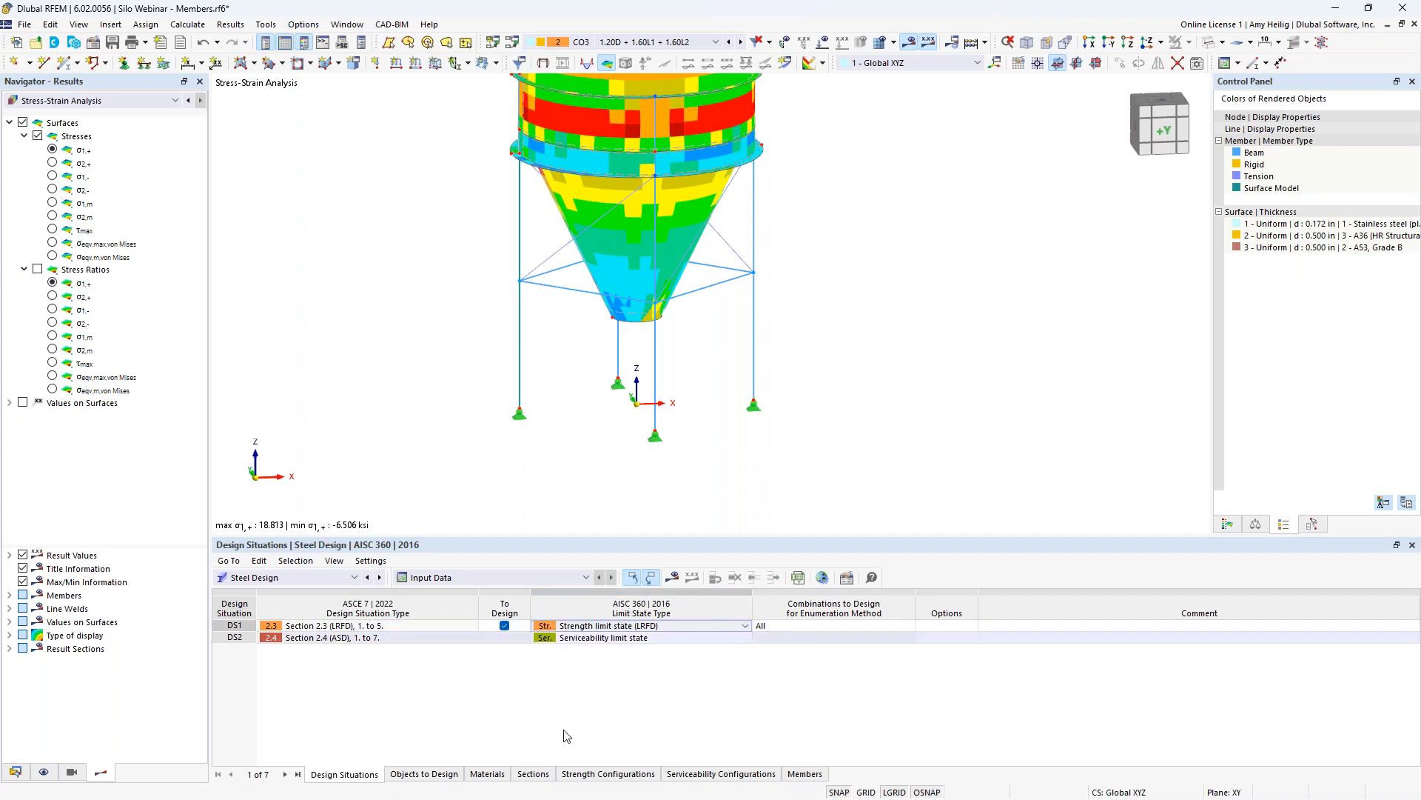
- Turn off designing all members and assign only the four silo columns, members 1,8,11,18, to Steel Design
left_click(437, 775)
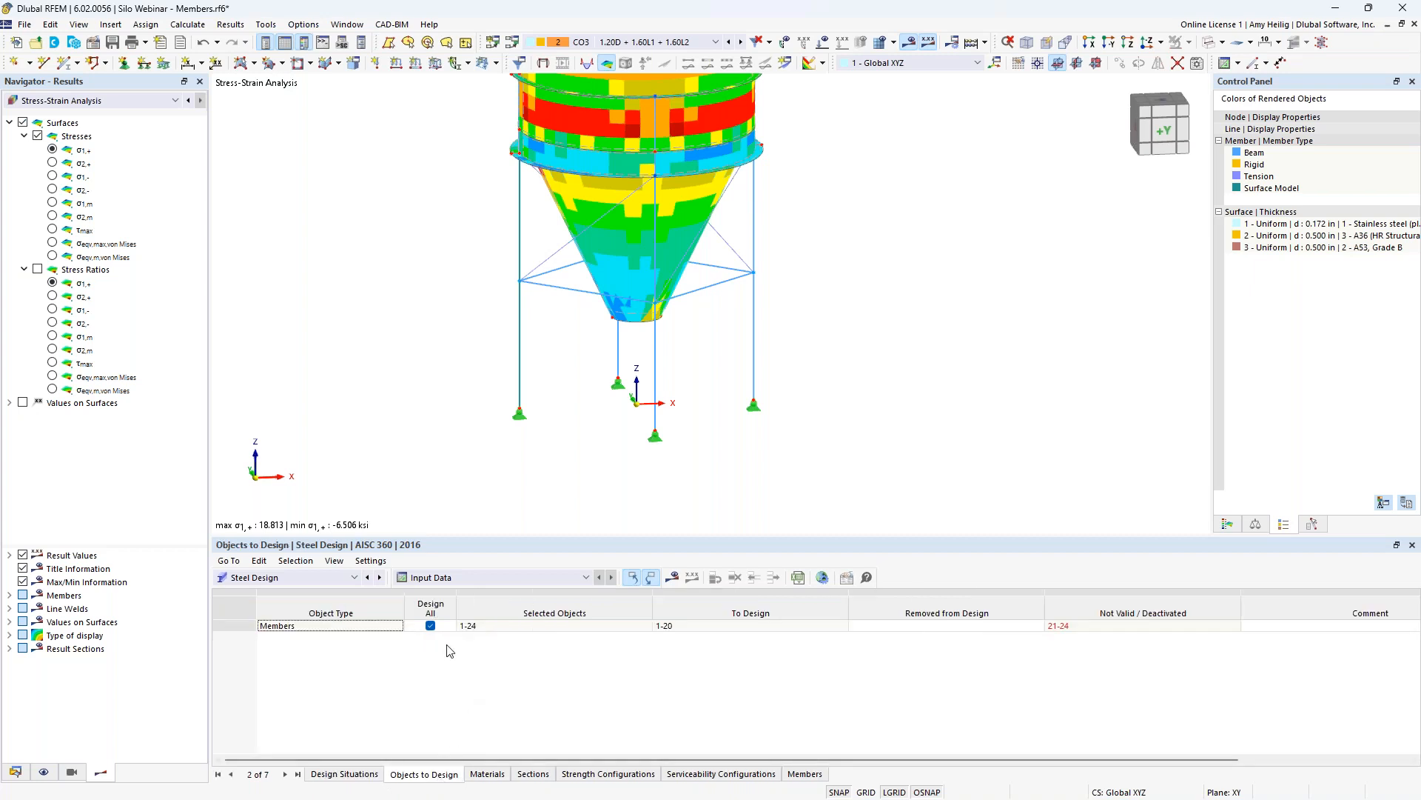
left_click(430, 626)
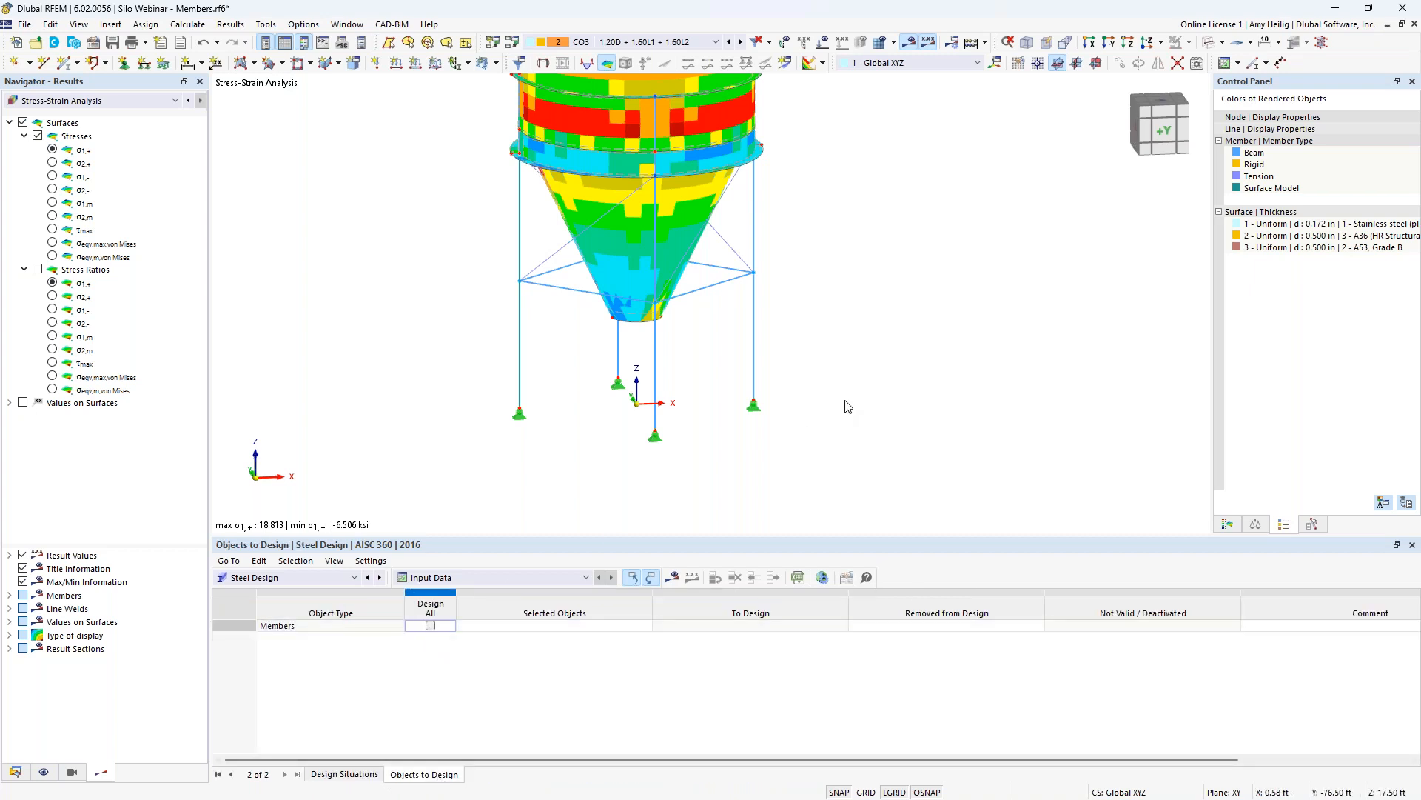
left_click_drag(835, 374, 578, 363)
left_click(623, 624)
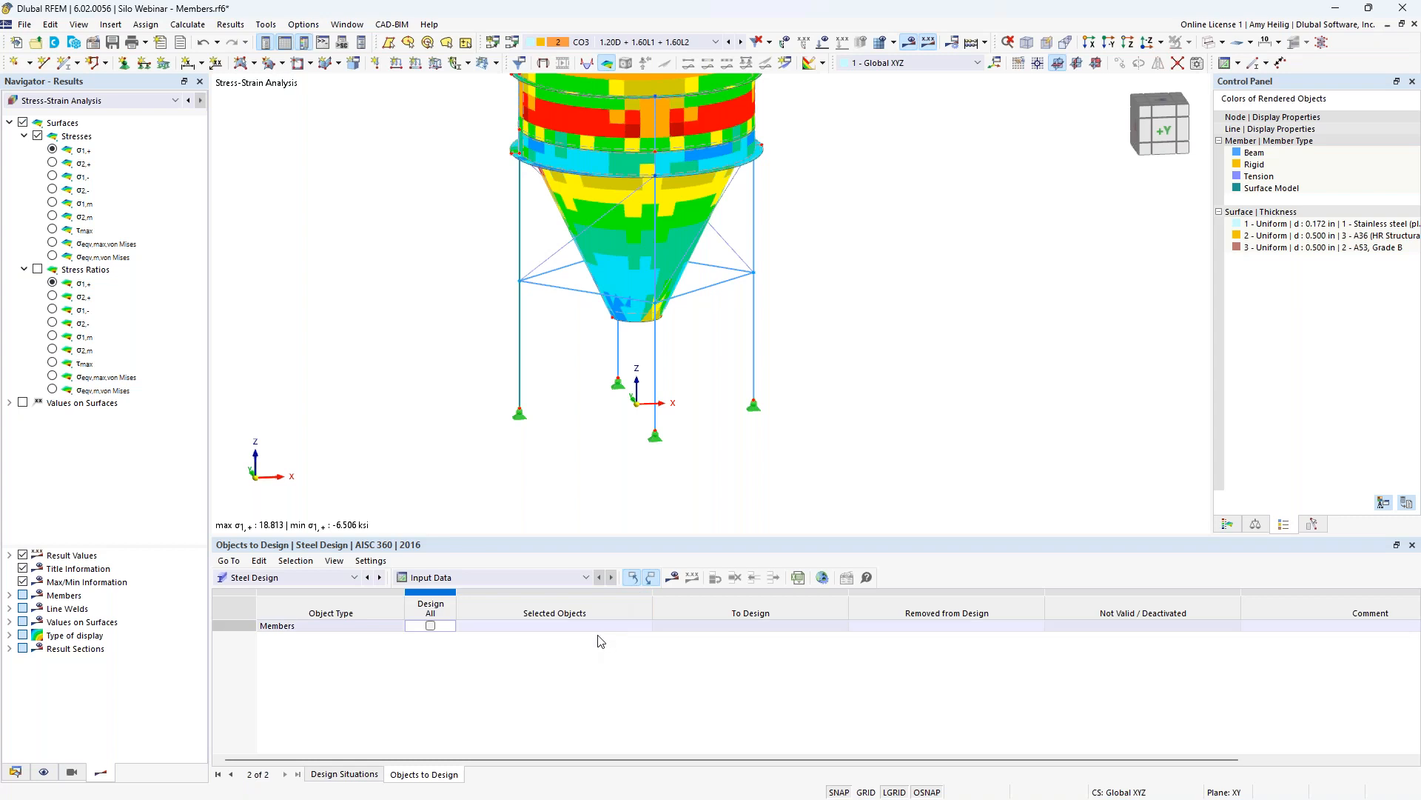
left_click(644, 627)
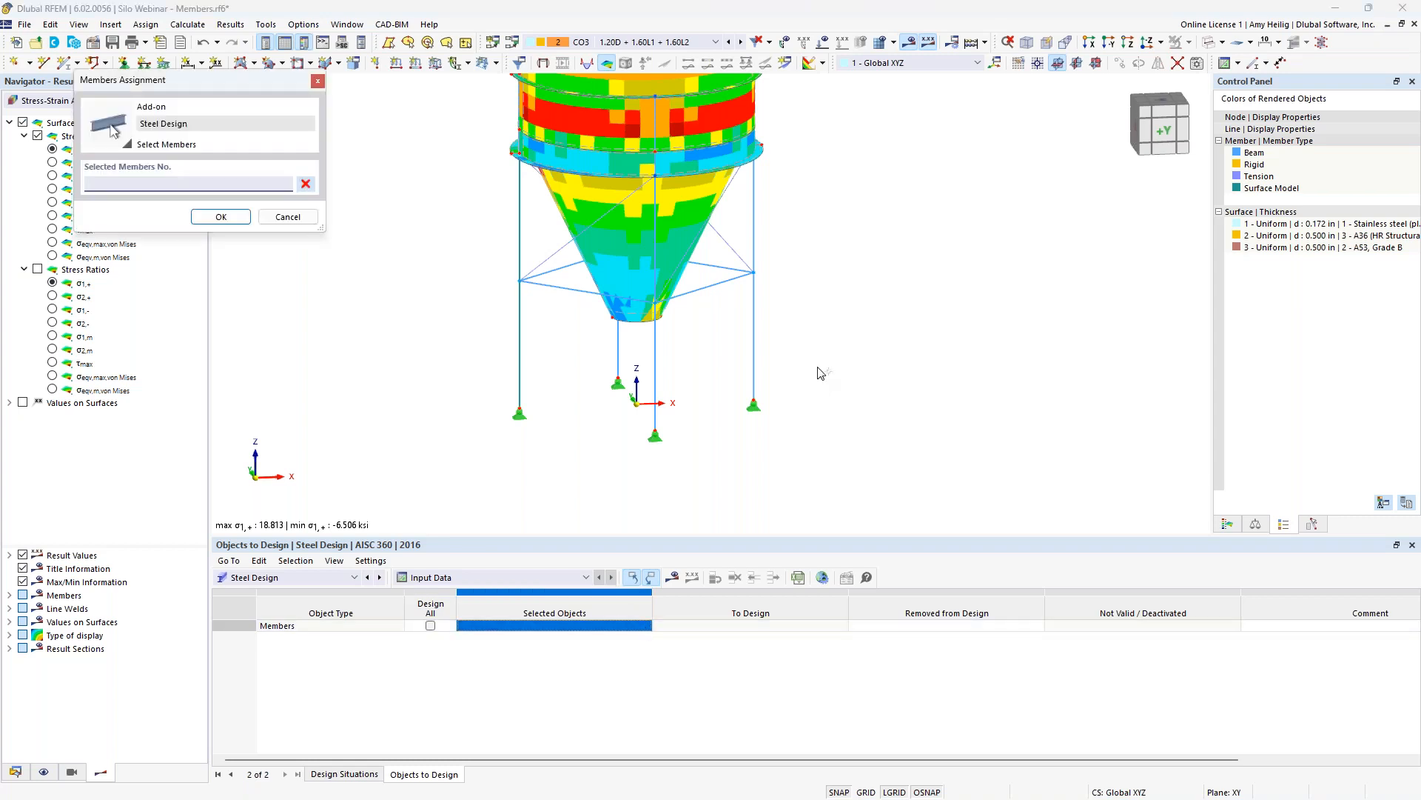
left_click_drag(810, 358, 518, 344)
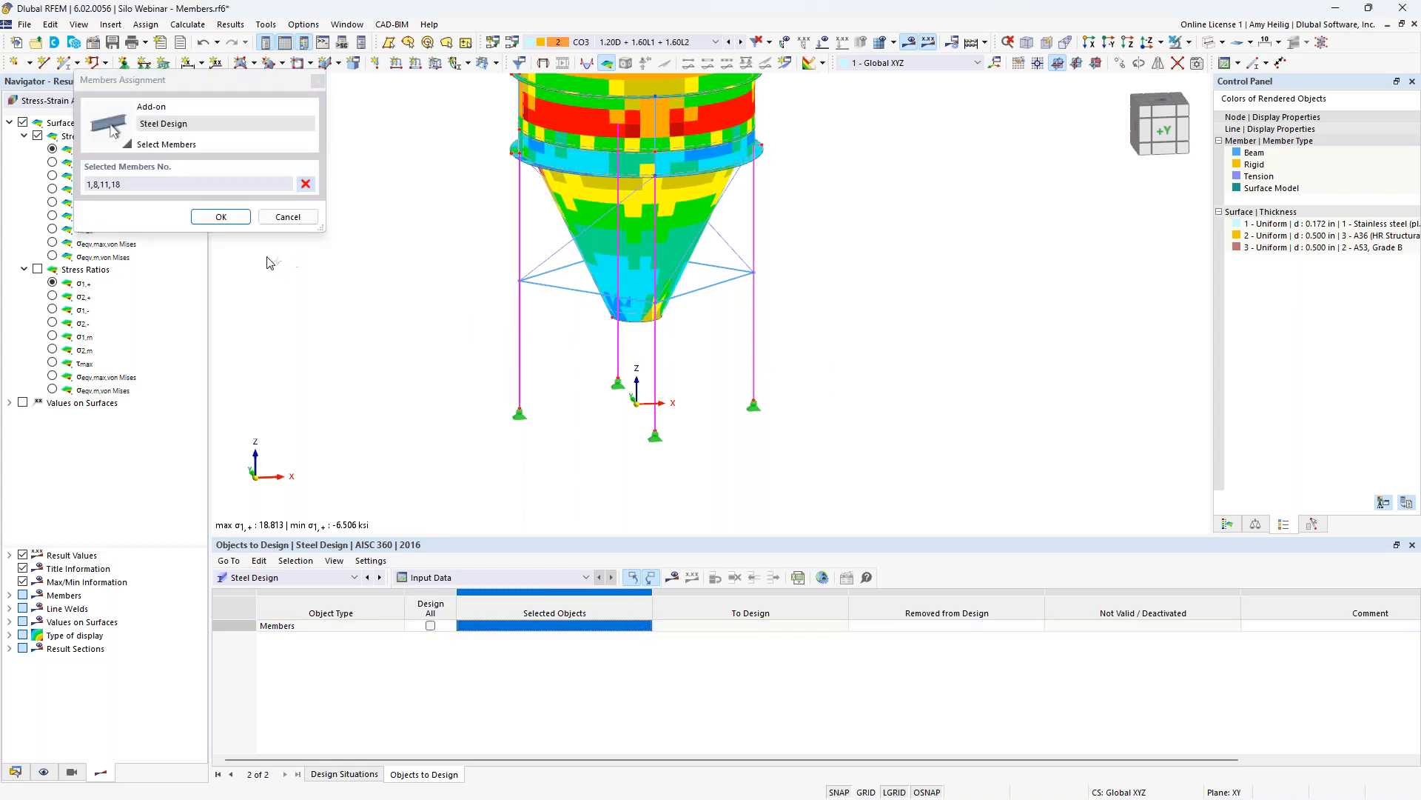
left_click(221, 216)
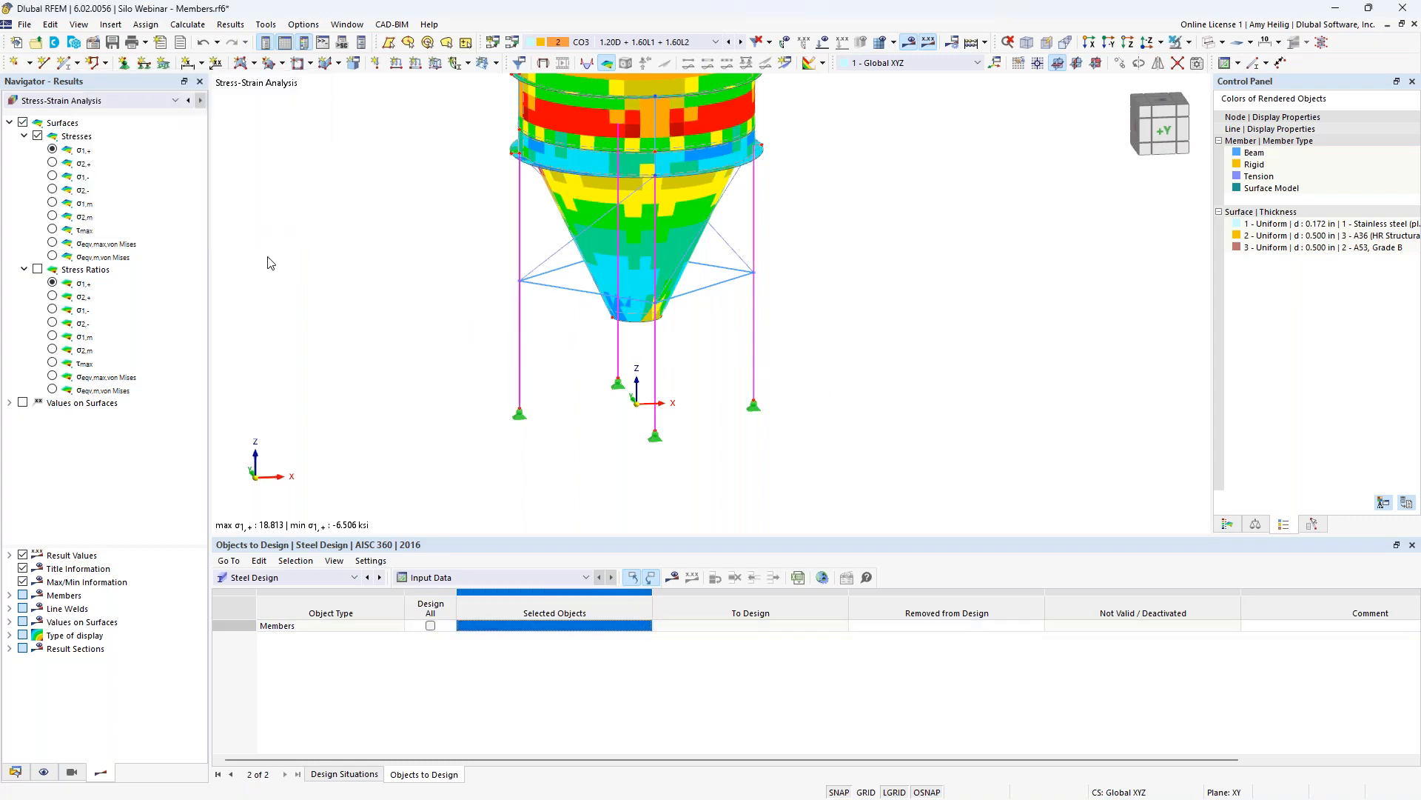
- Run the Steel Design calculation and list the design ratios on members
left_click(673, 577)
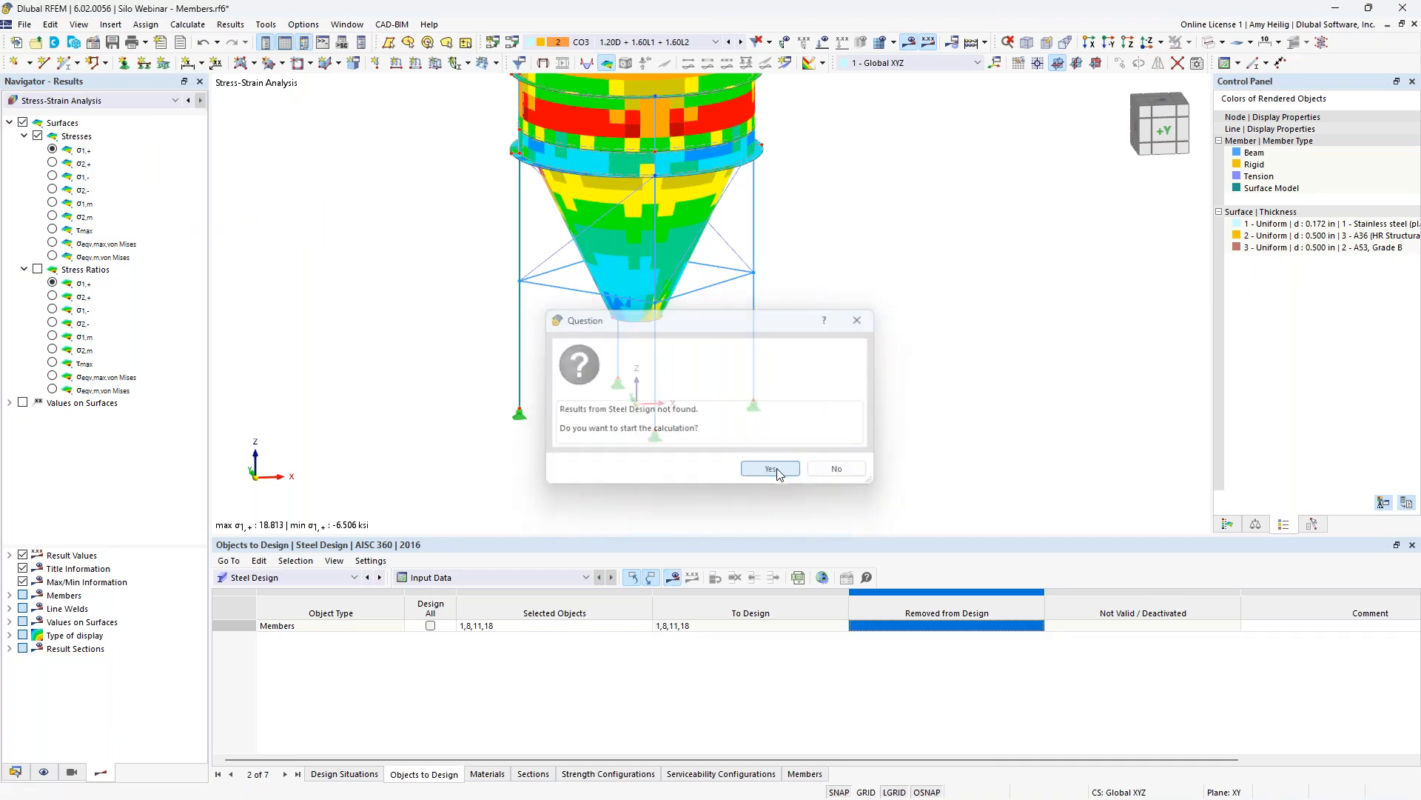
left_click(771, 466)
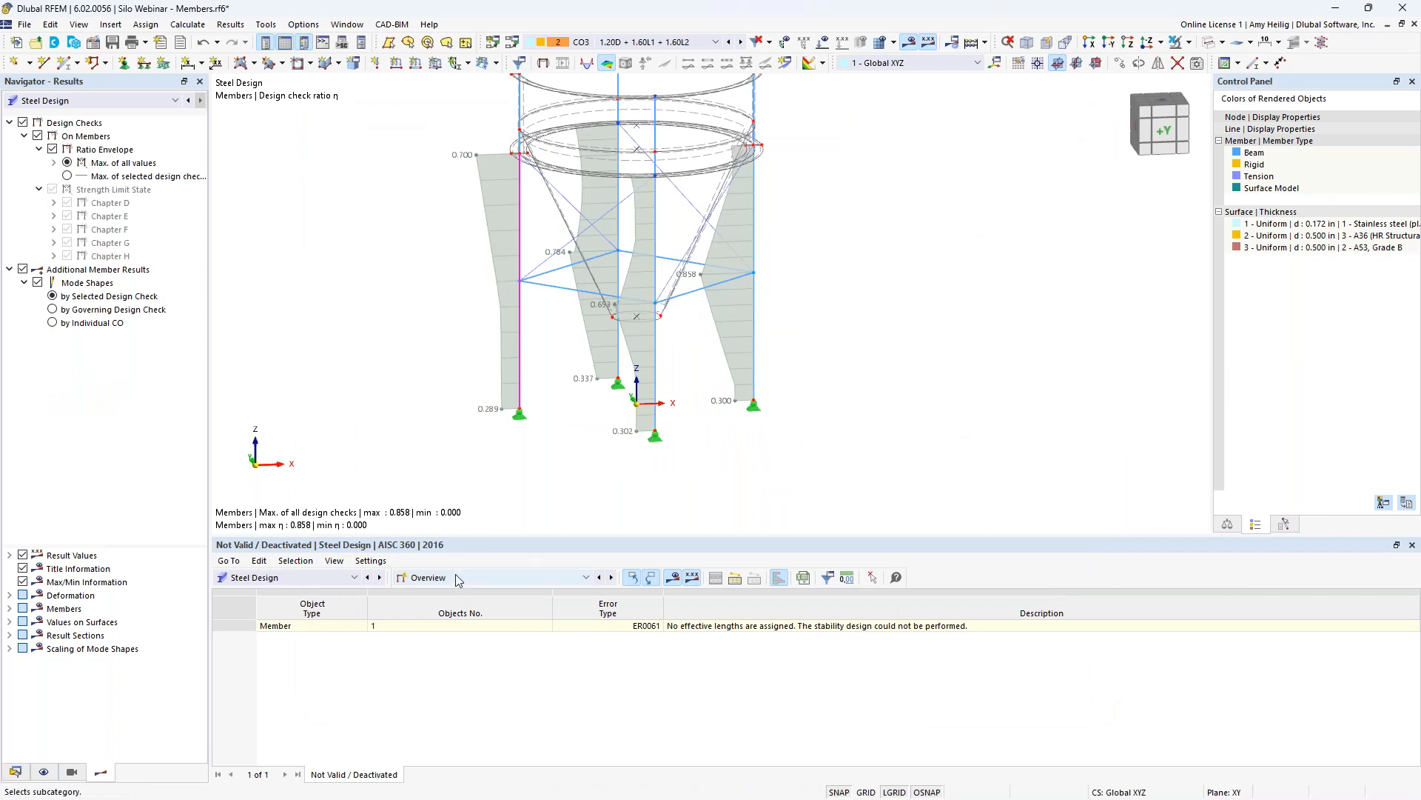
left_click(456, 575)
left_click(456, 615)
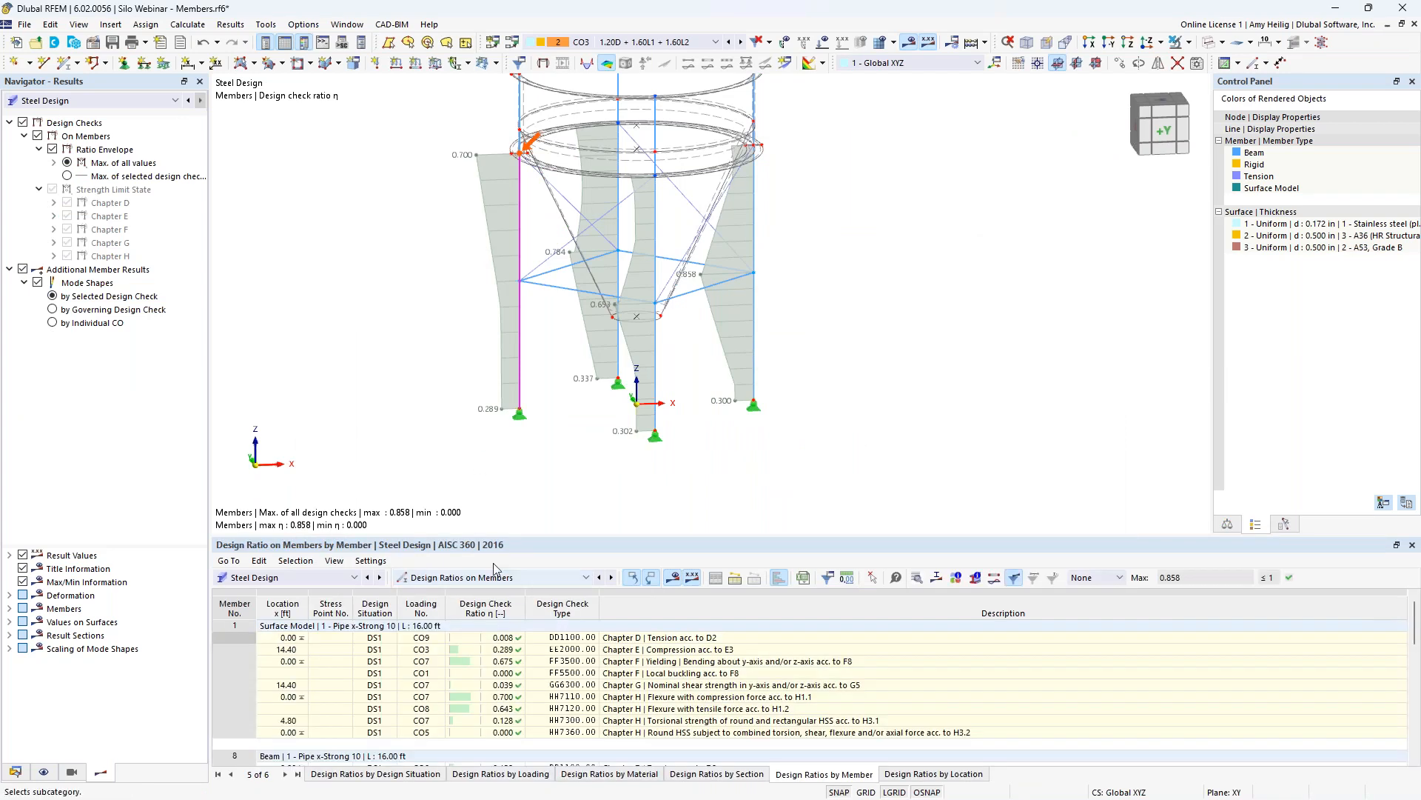
- Examine the design check details of member 8's Chapter F yielding check for bending about the y- and/or z-axis
left_click_drag(517, 534, 517, 397)
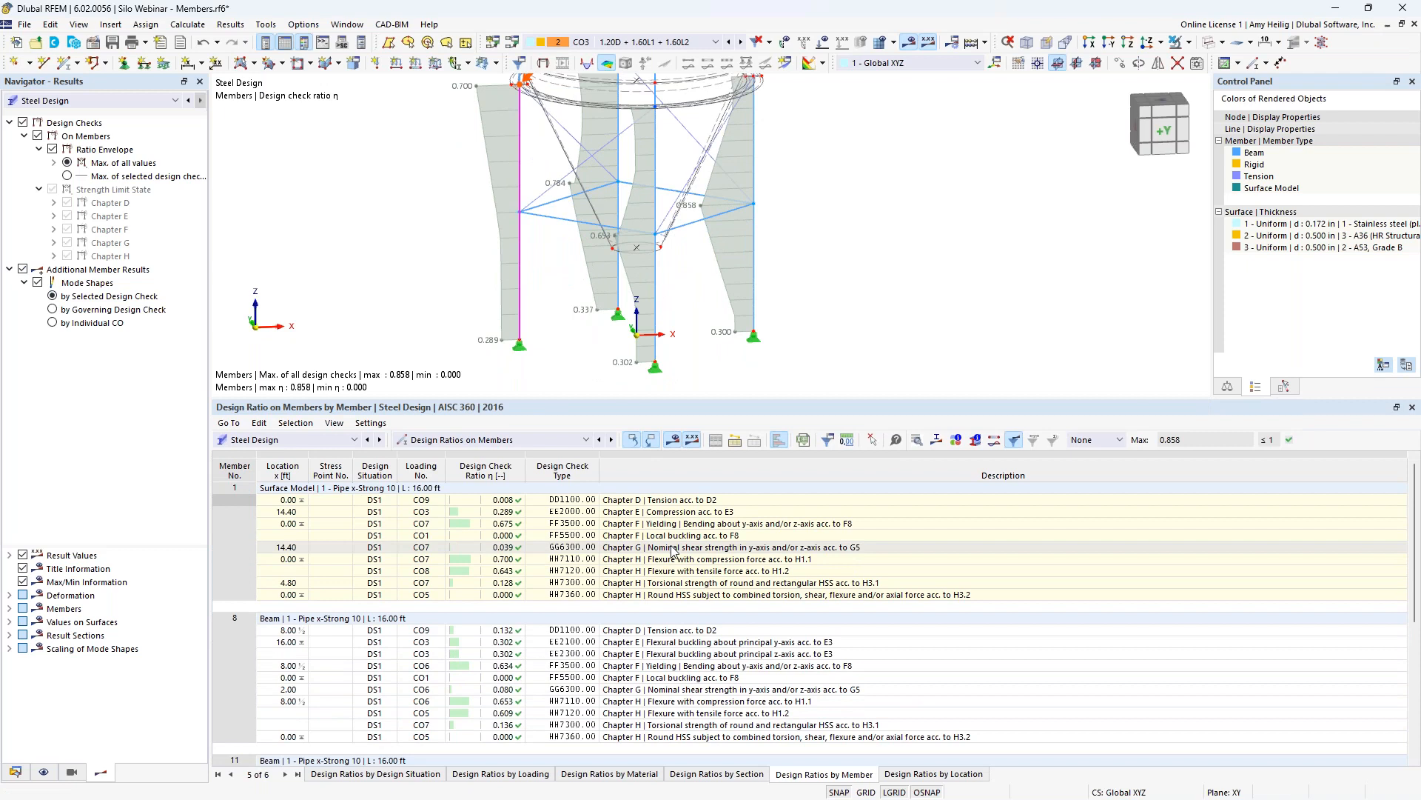
scroll(672, 552, "down", 1)
left_click(694, 643)
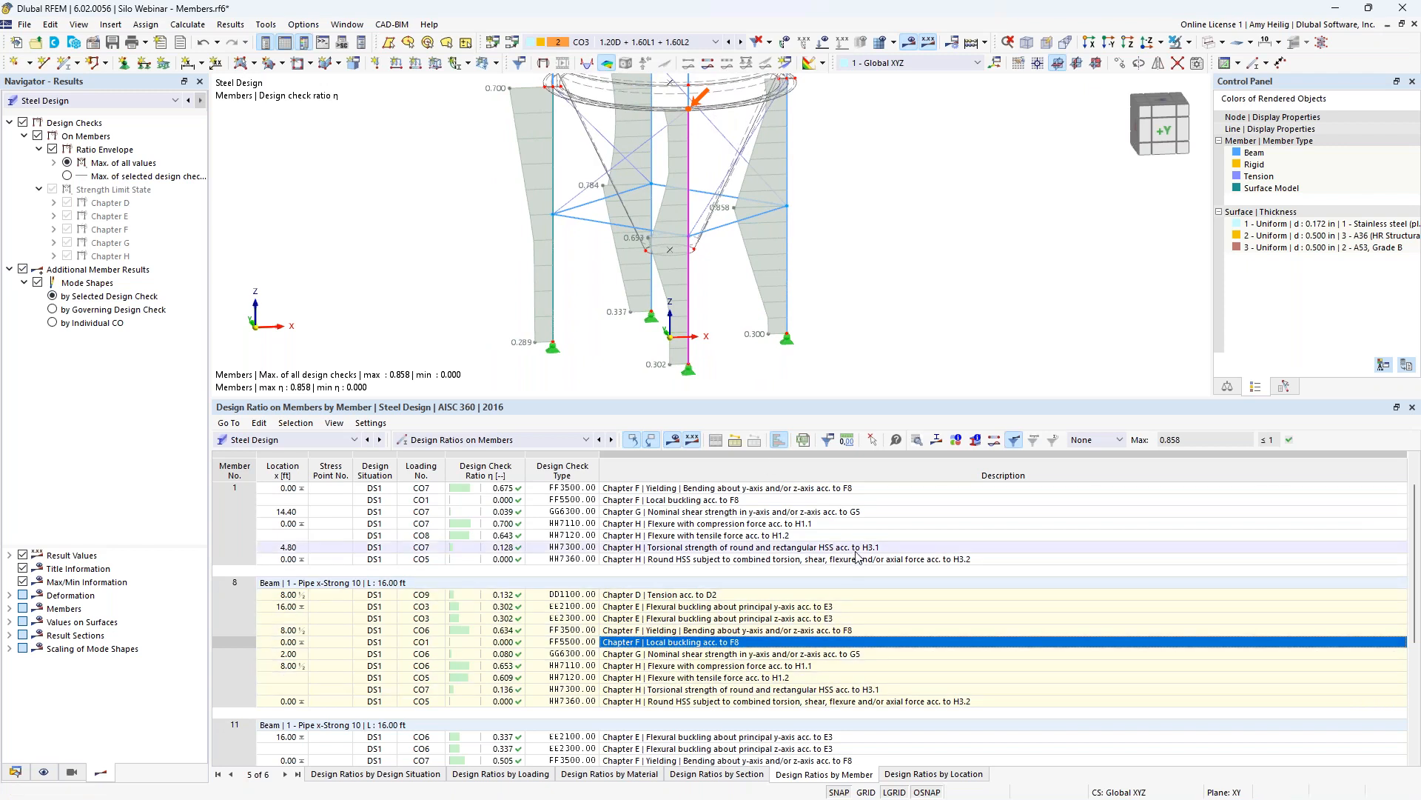
left_click(689, 630)
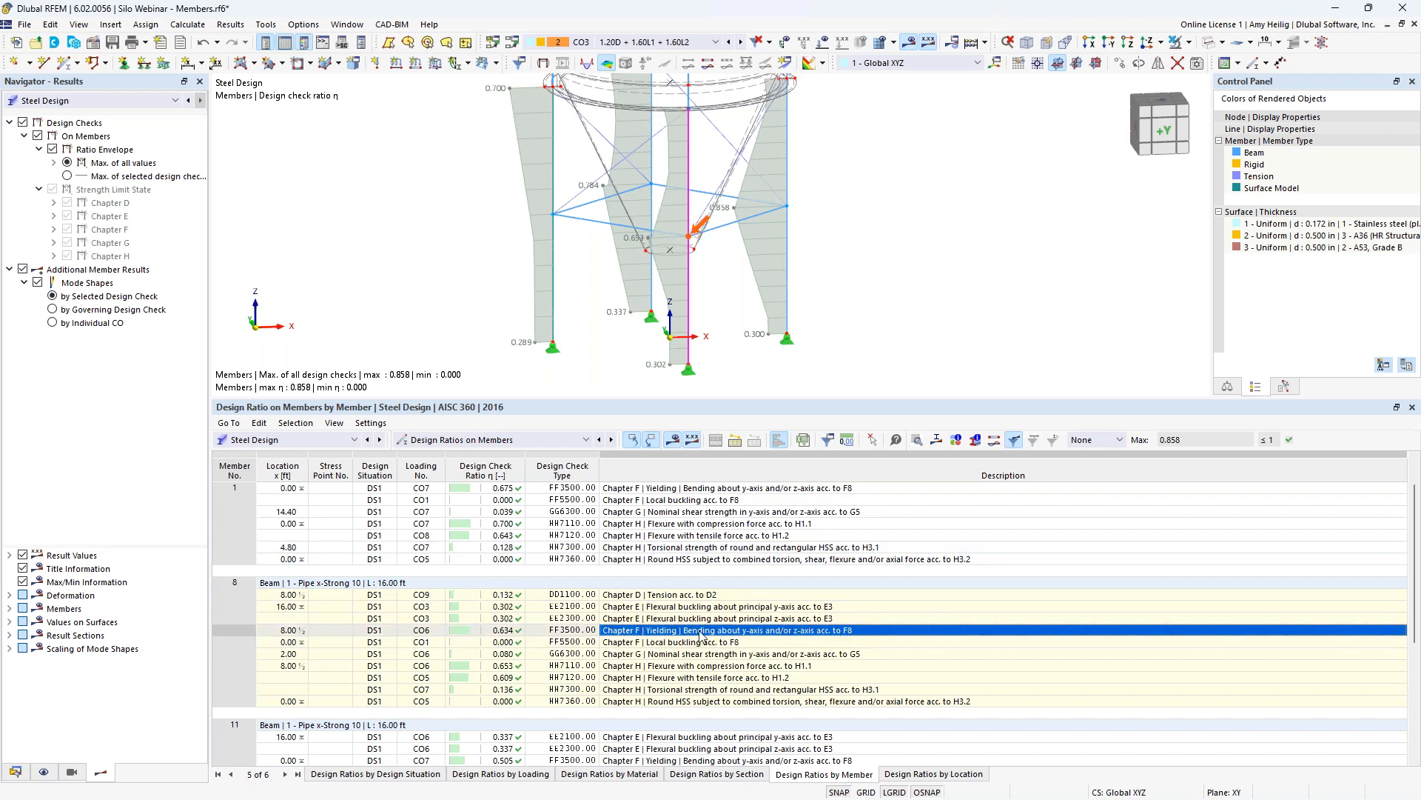
left_click(921, 442)
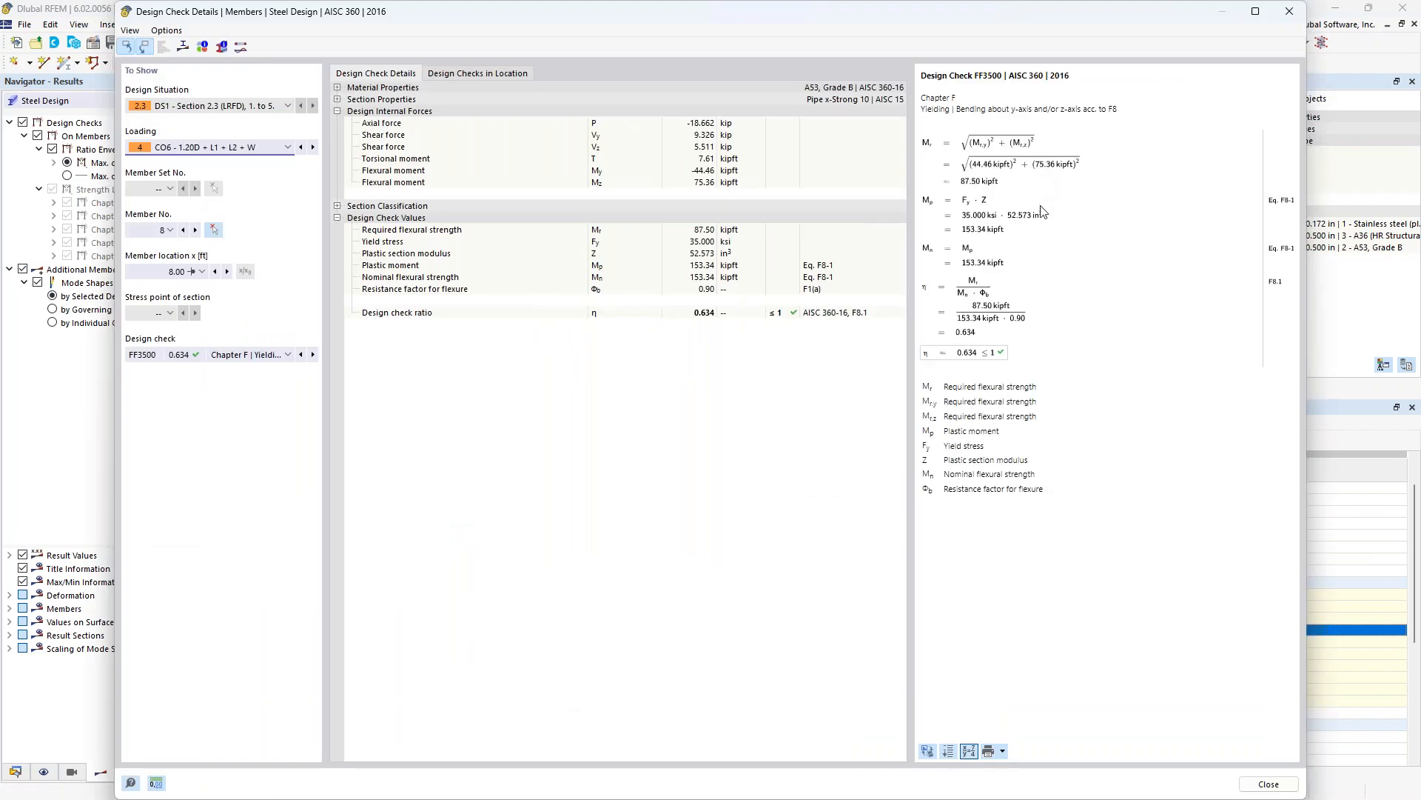
scroll(1041, 211, "up", 4, "ctrl")
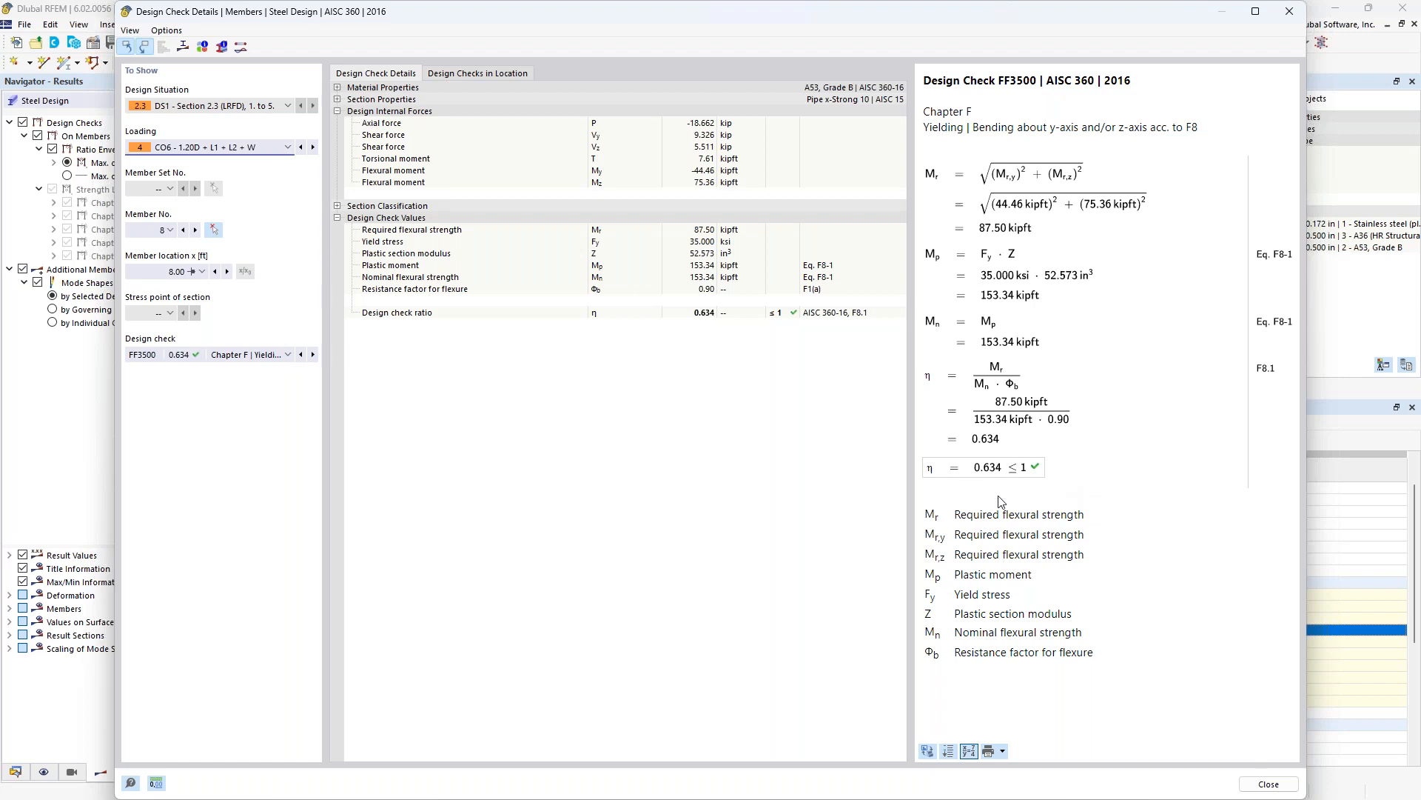
- Review the list of other design checks for member 8, close the details and bring the silo back into view
left_click(286, 357)
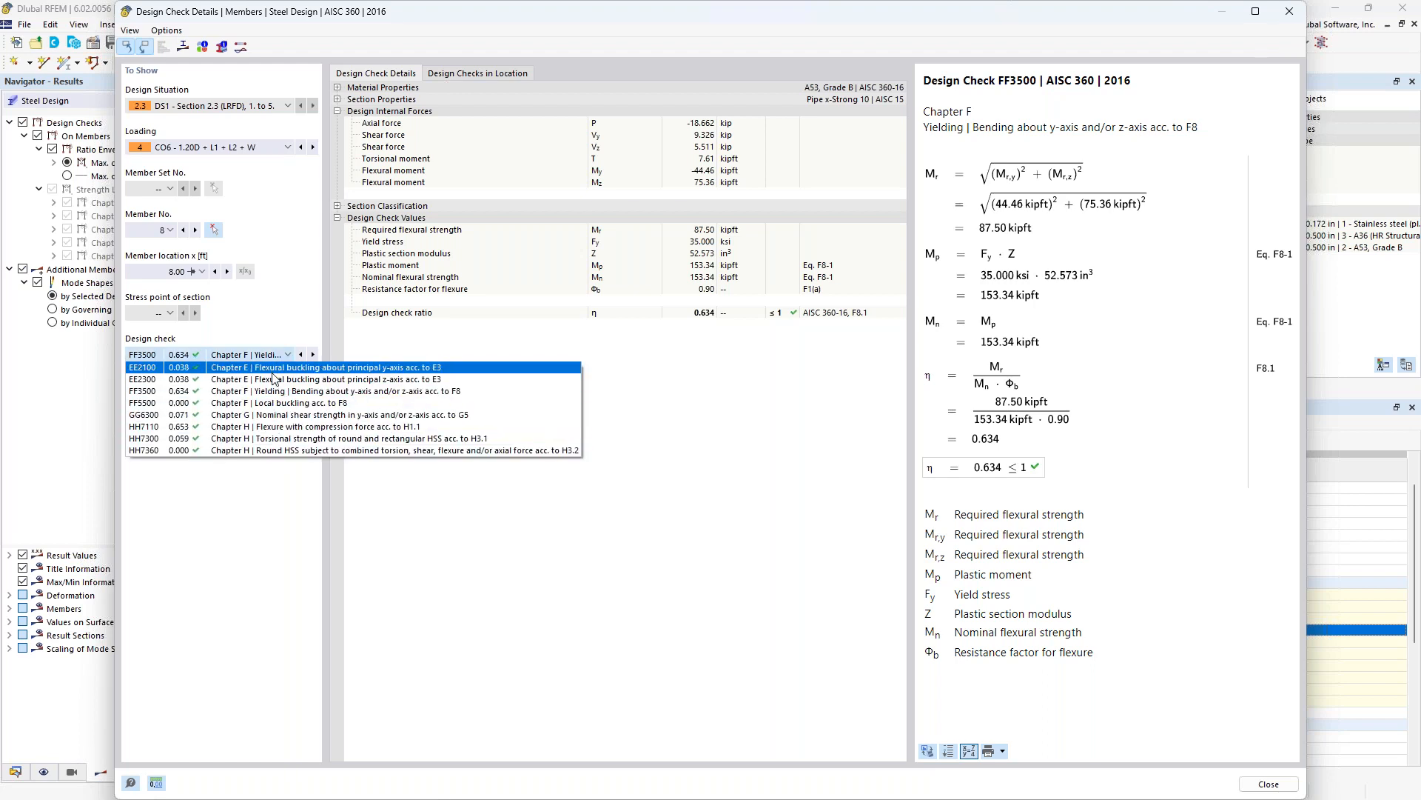
left_click(258, 526)
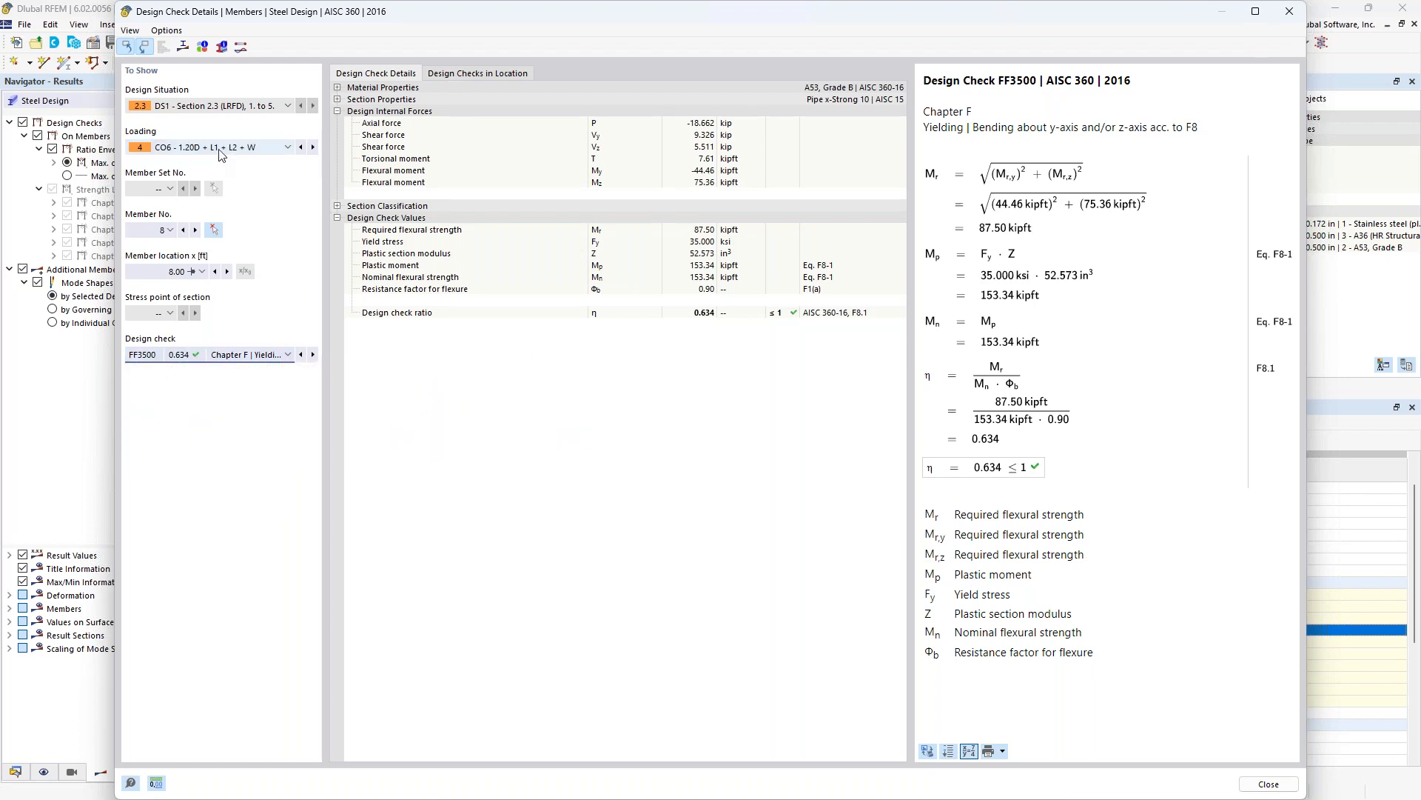
left_click(1299, 21)
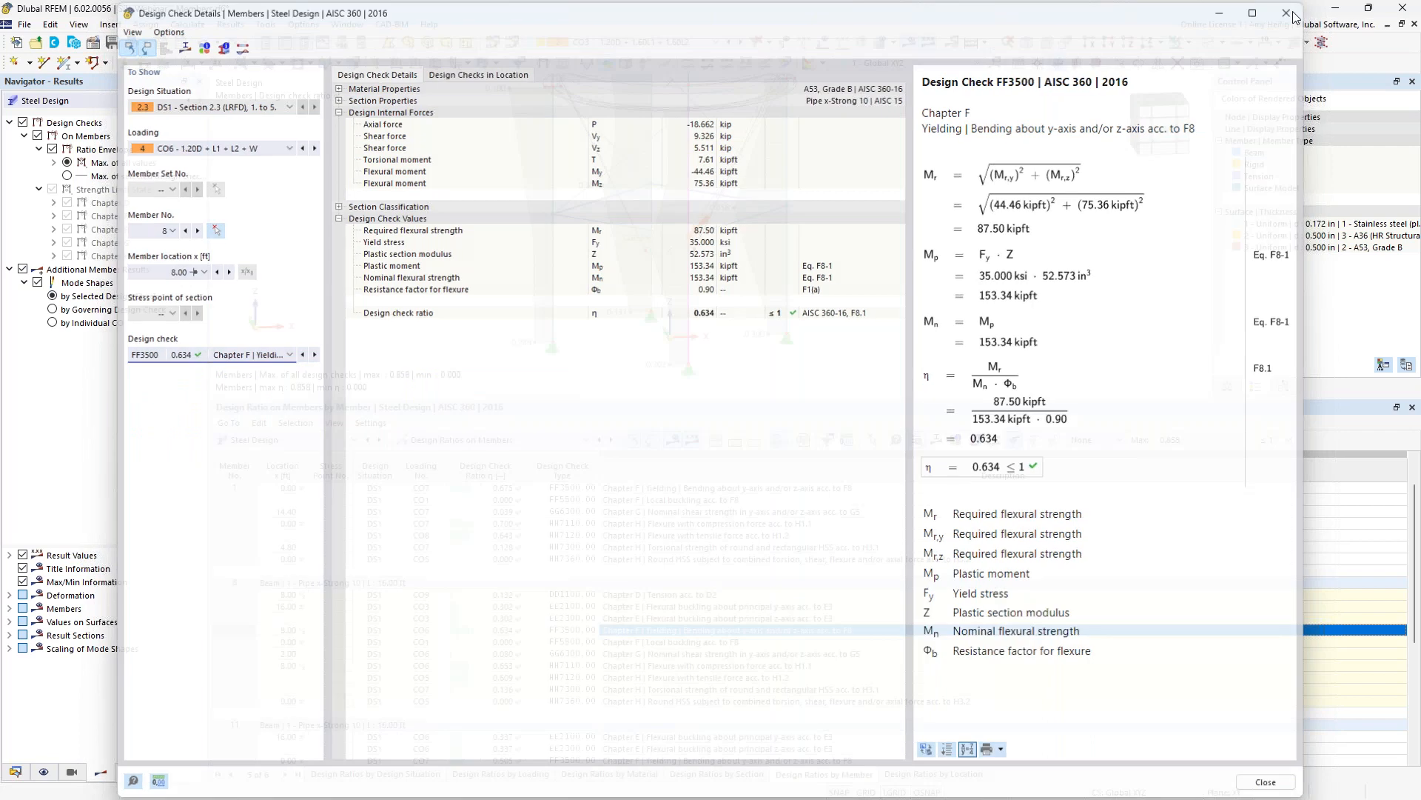
left_click_drag(782, 399, 777, 530)
middle_click_drag(886, 256, 894, 356)
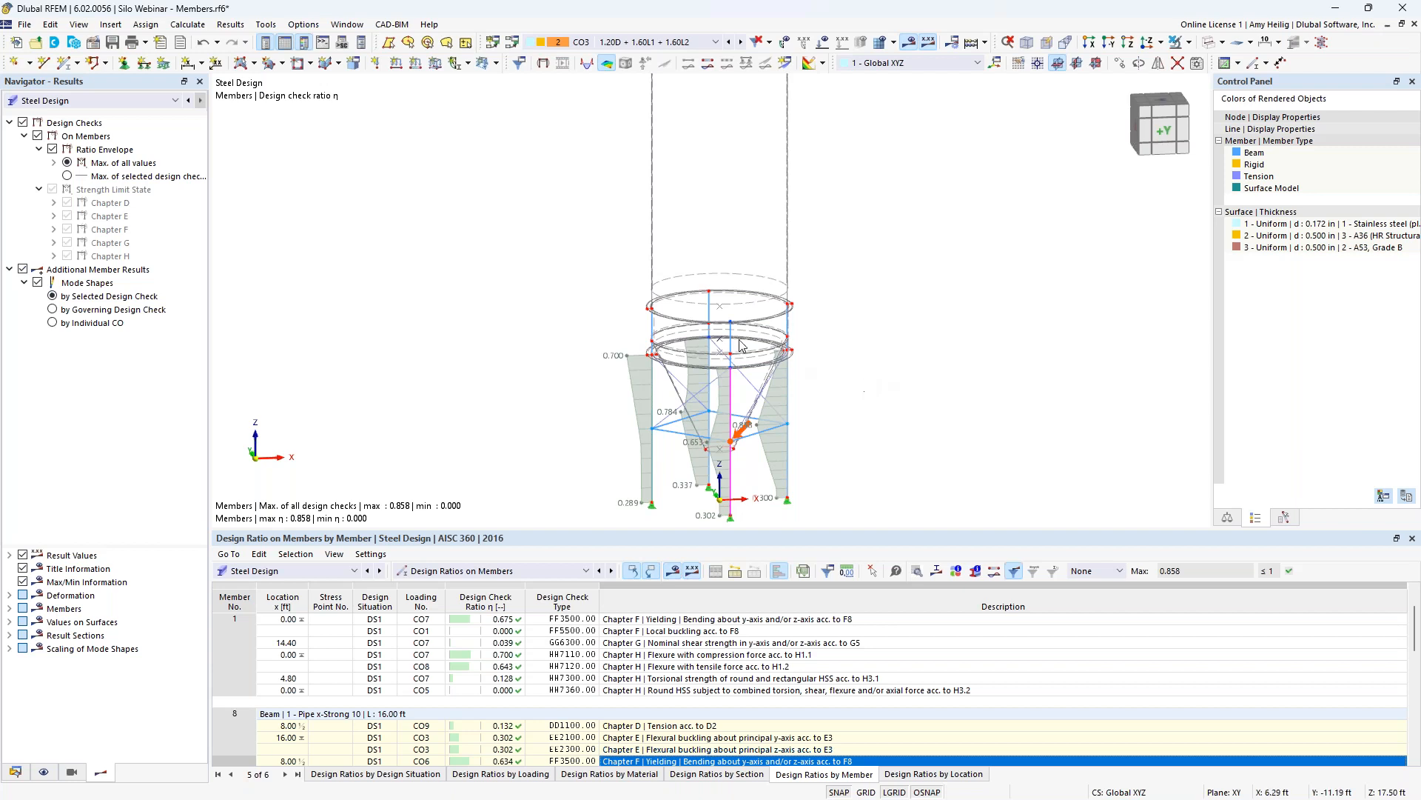
- Activate the Structure Stability critical load calculation for load combination CO3, using the ST2 linear eigenvalue settings with 10 lowest eigenvalues
left_click(513, 42)
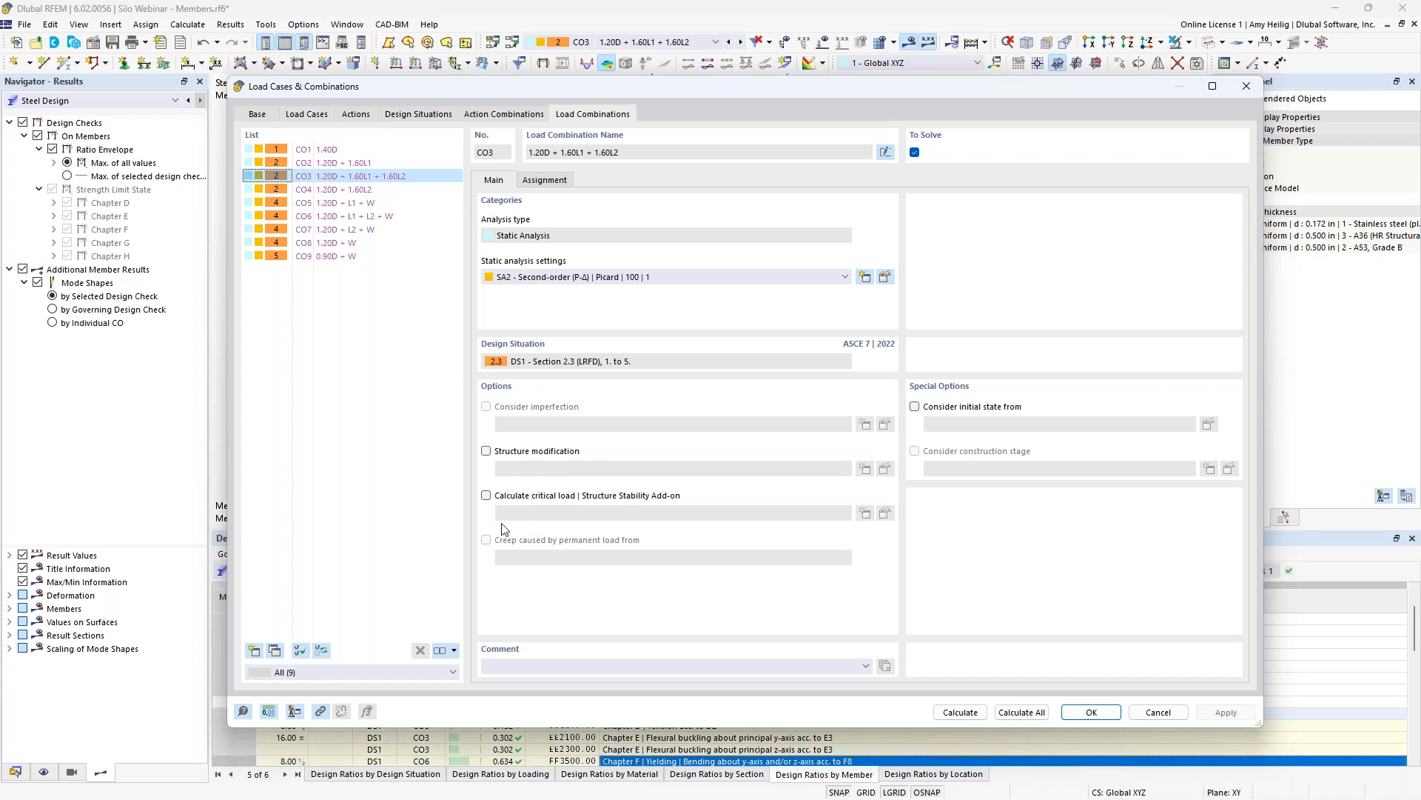
left_click(486, 496)
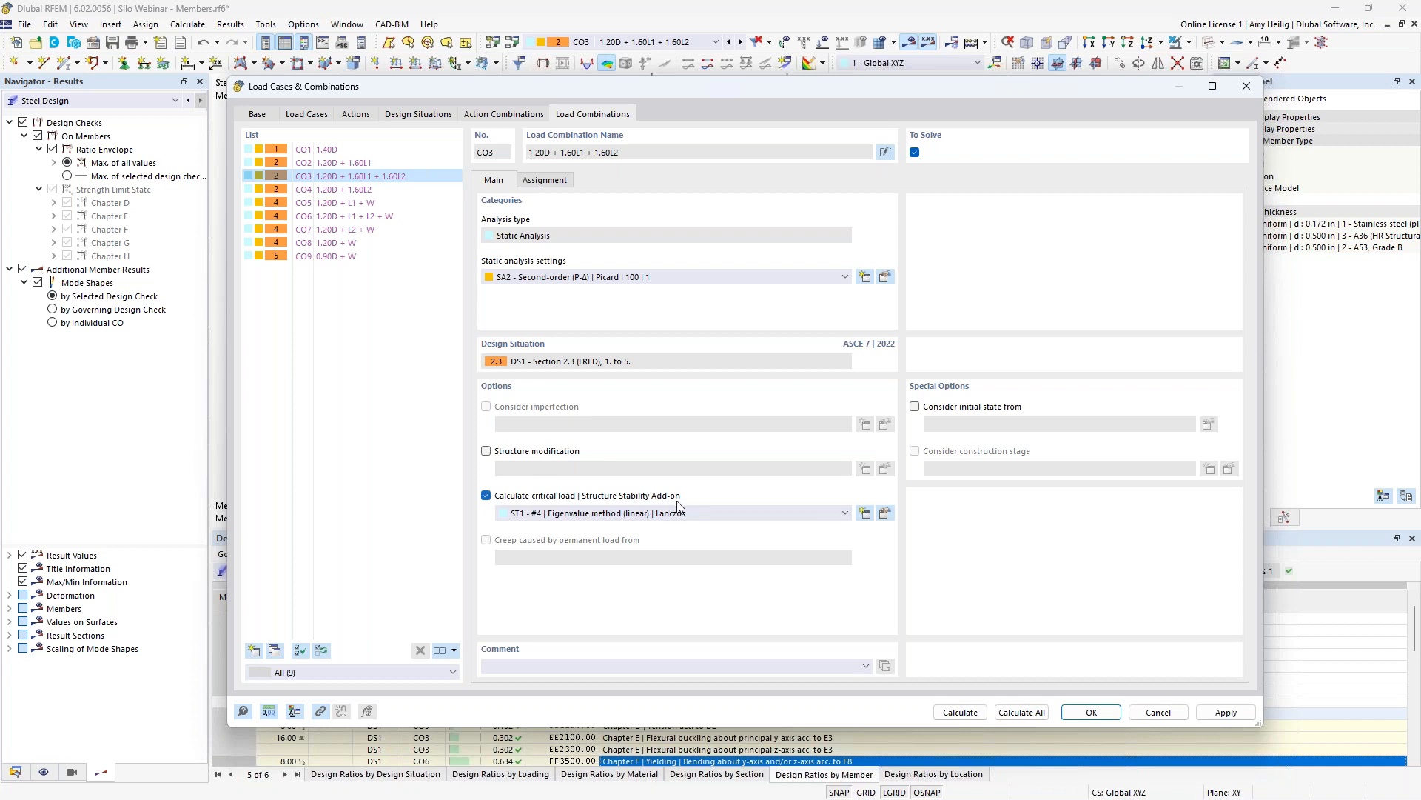
left_click(885, 514)
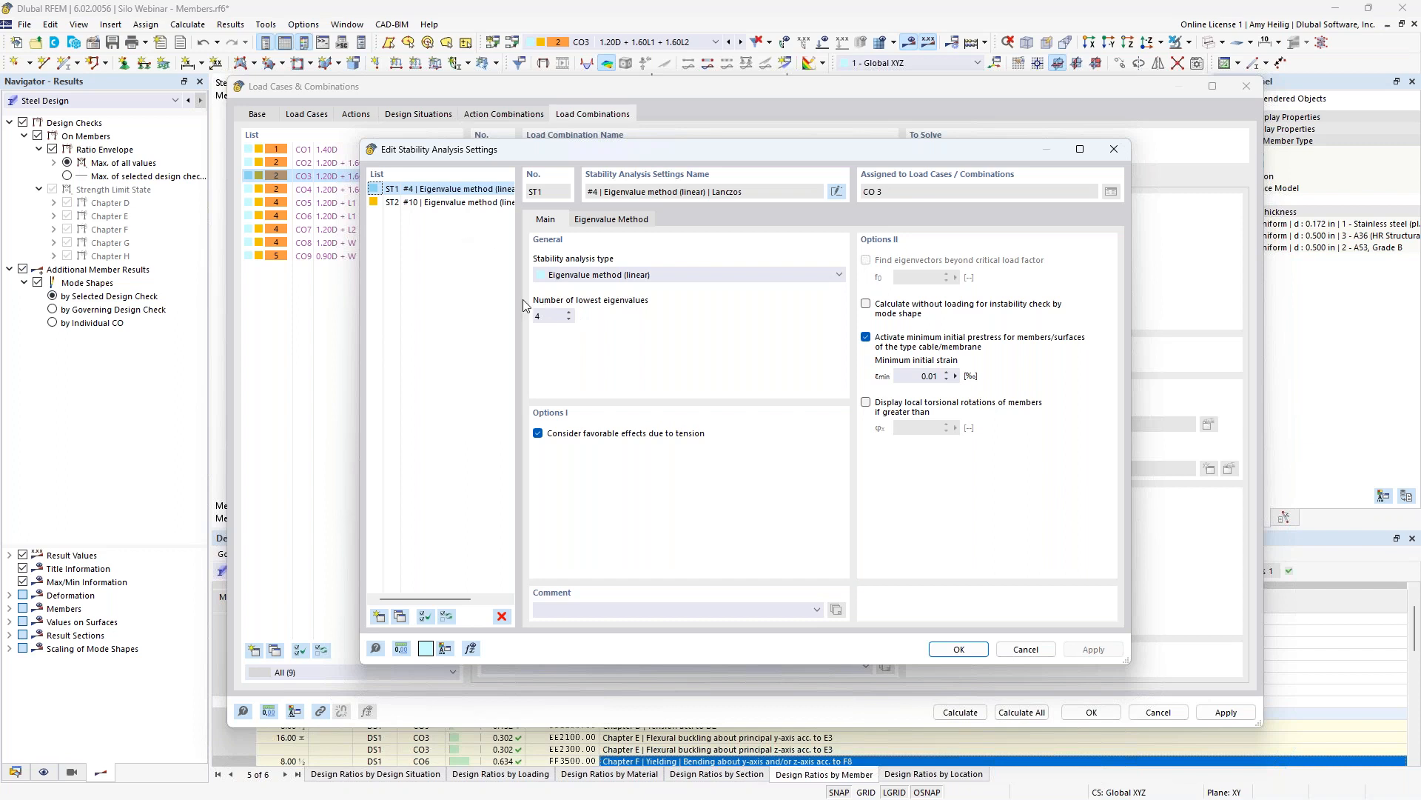
left_click(479, 203)
left_click_drag(551, 319, 528, 317)
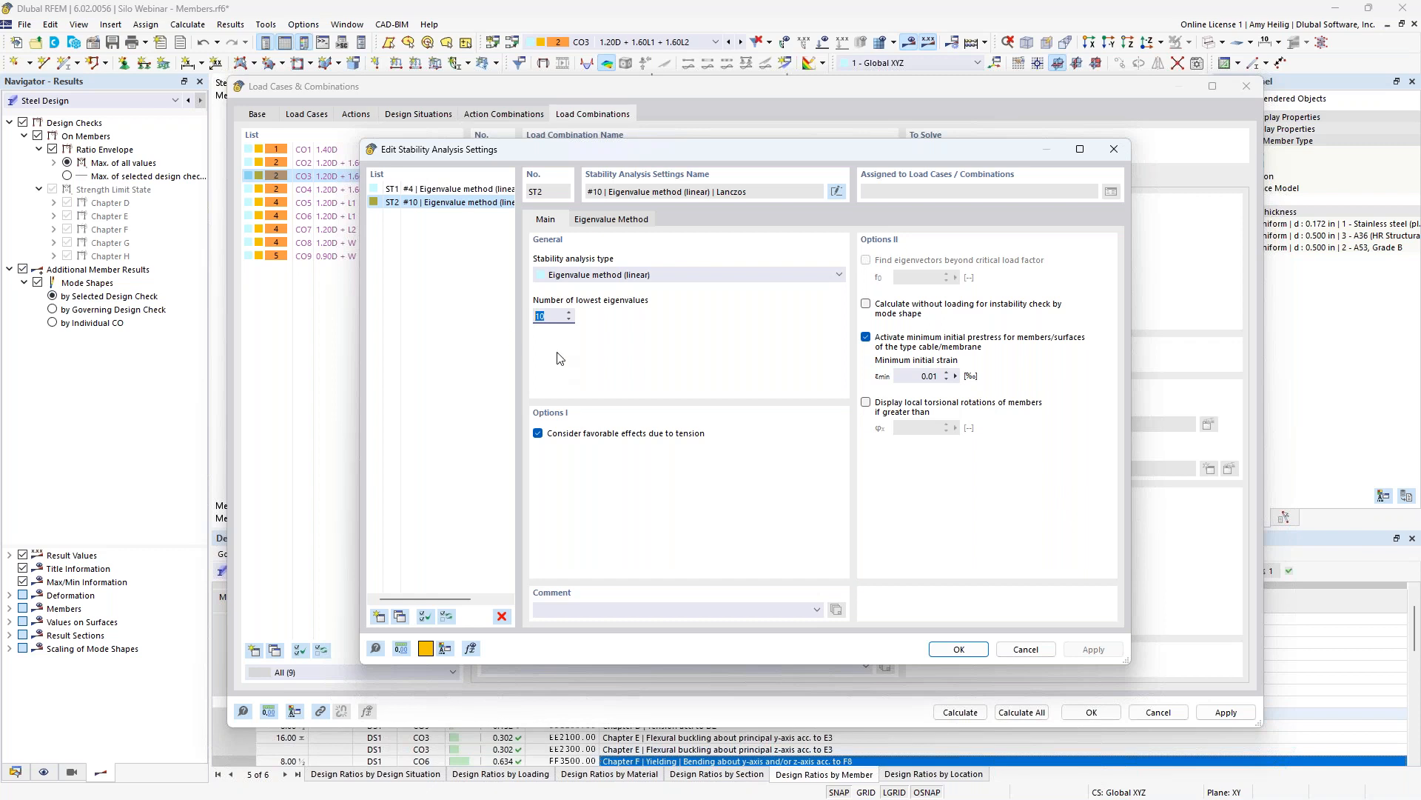
left_click(551, 317)
left_click(979, 656)
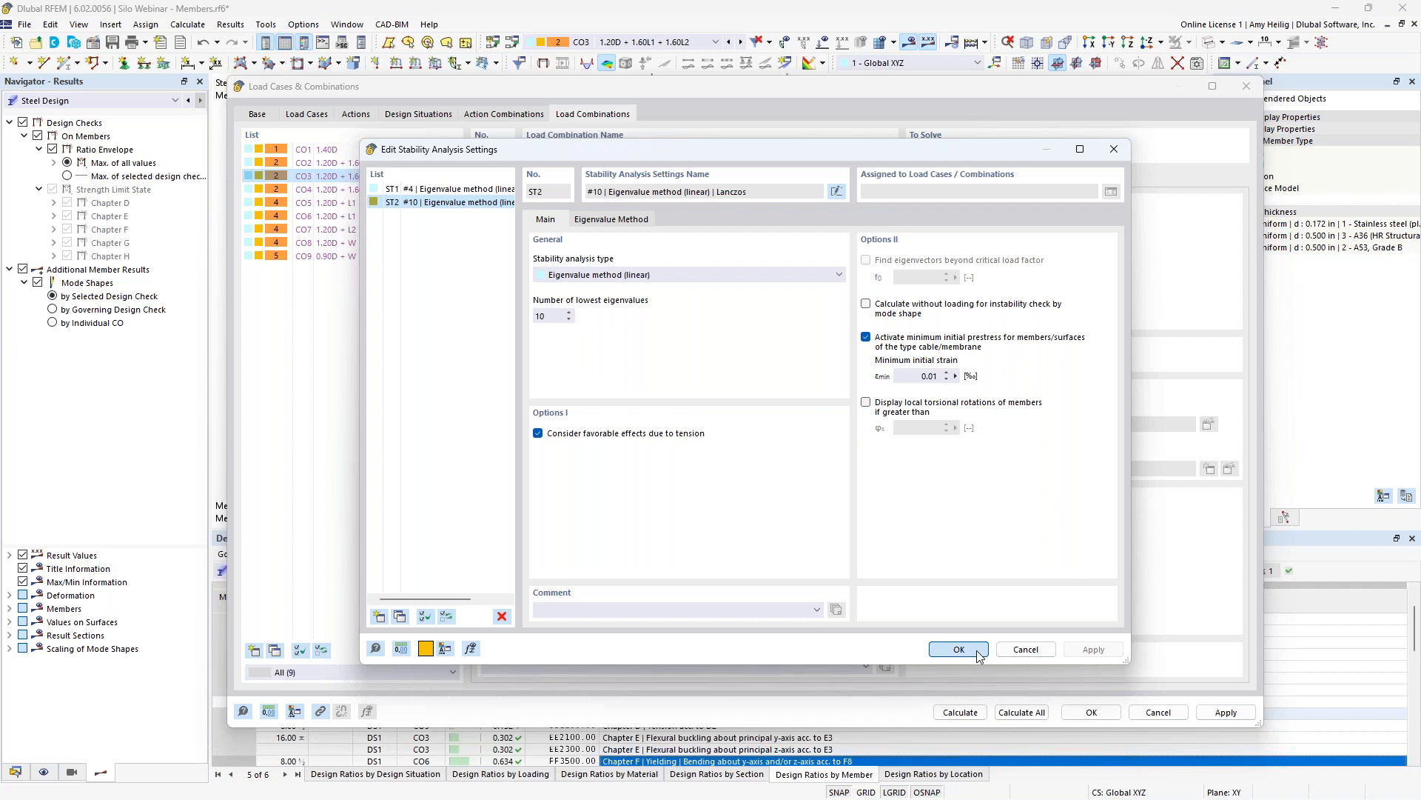
left_click(683, 513)
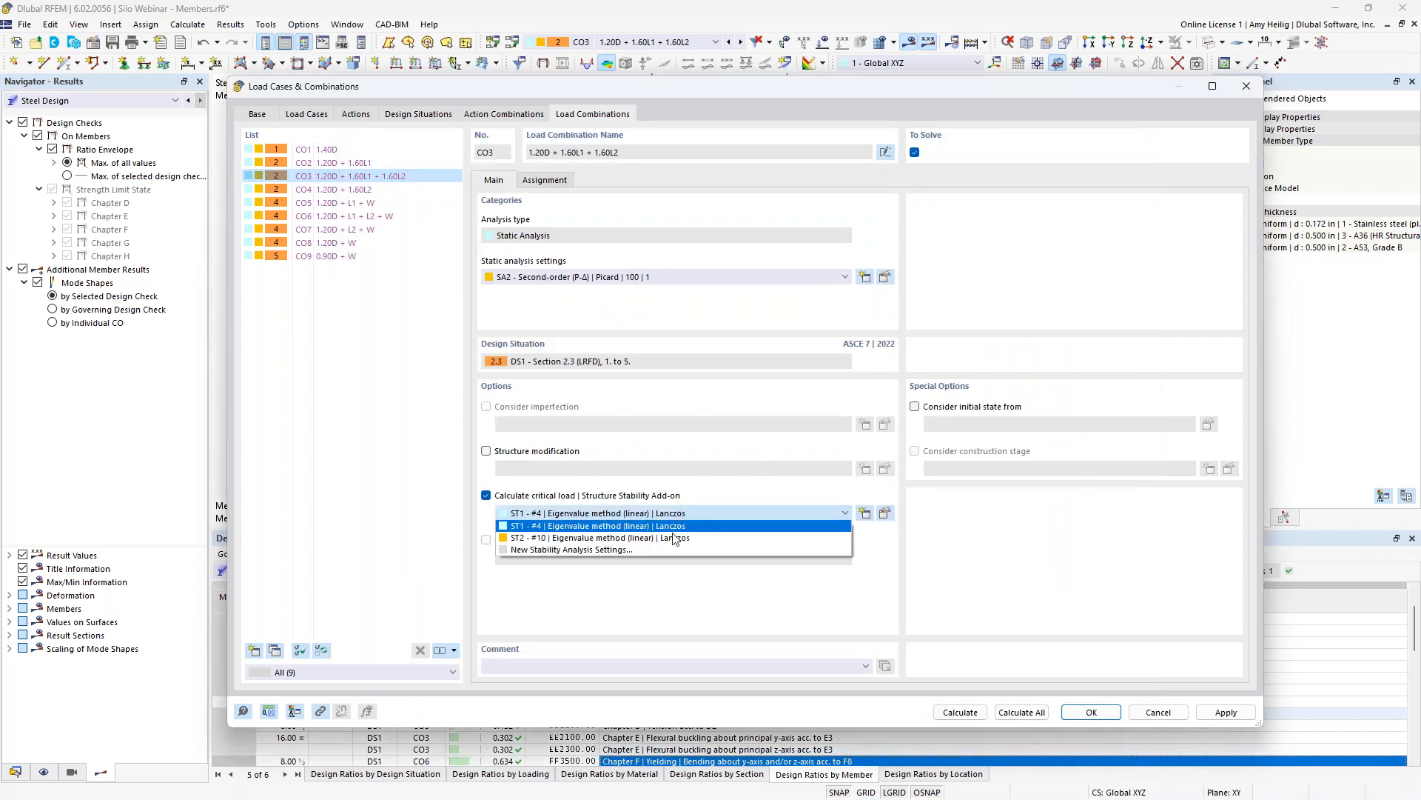
left_click(675, 538)
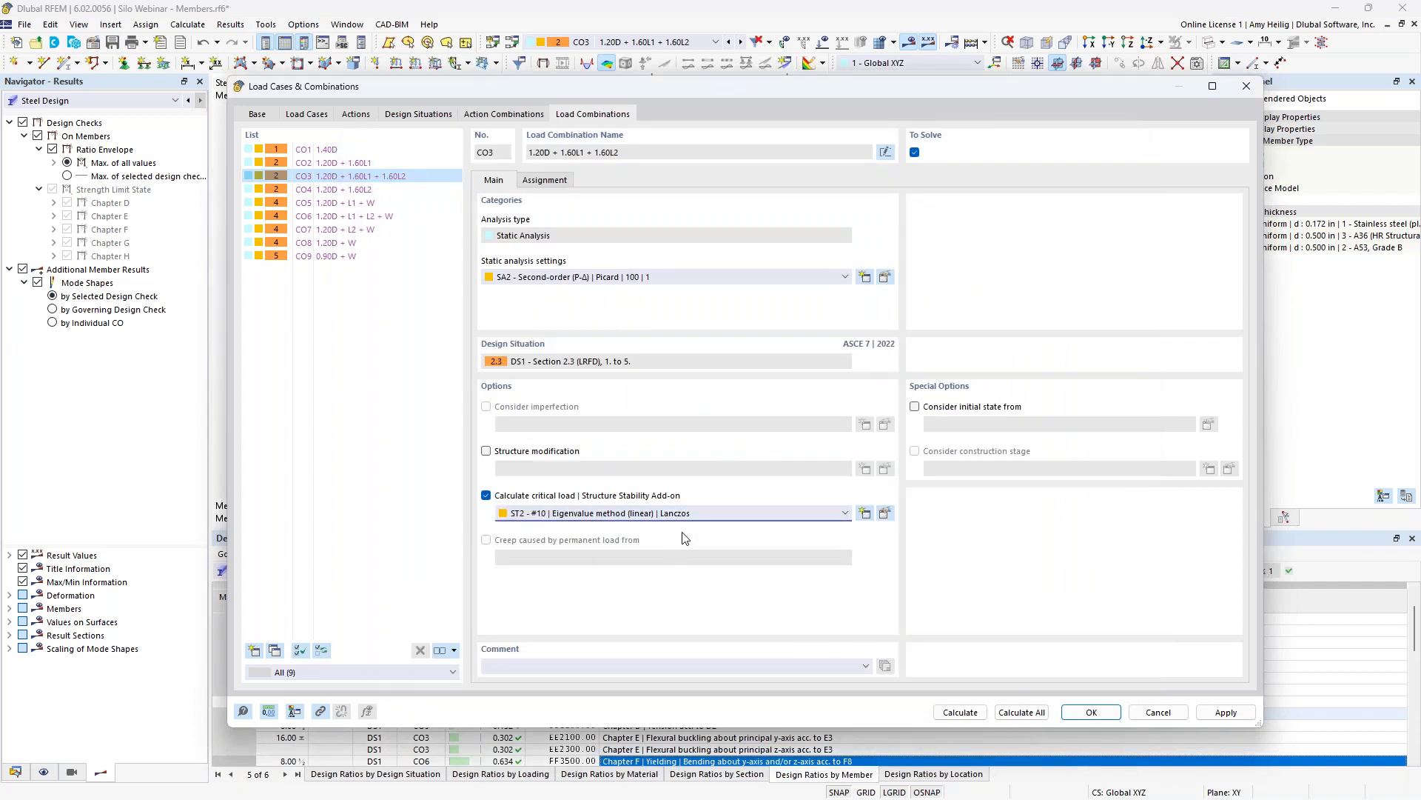
- Calculate load combination CO3 and display its Stability Analysis results with mode shapes and critical load factors
left_click(961, 712)
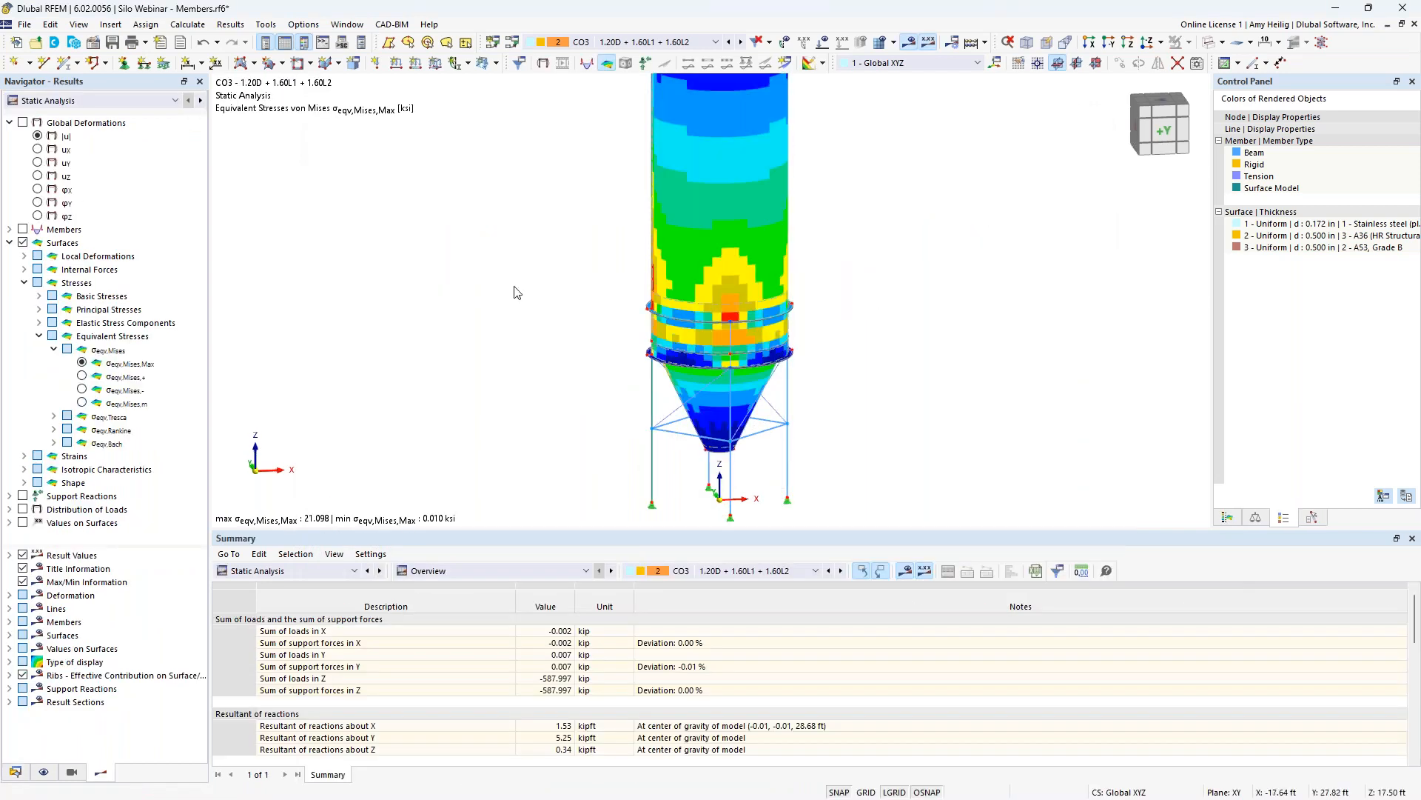
left_click(117, 101)
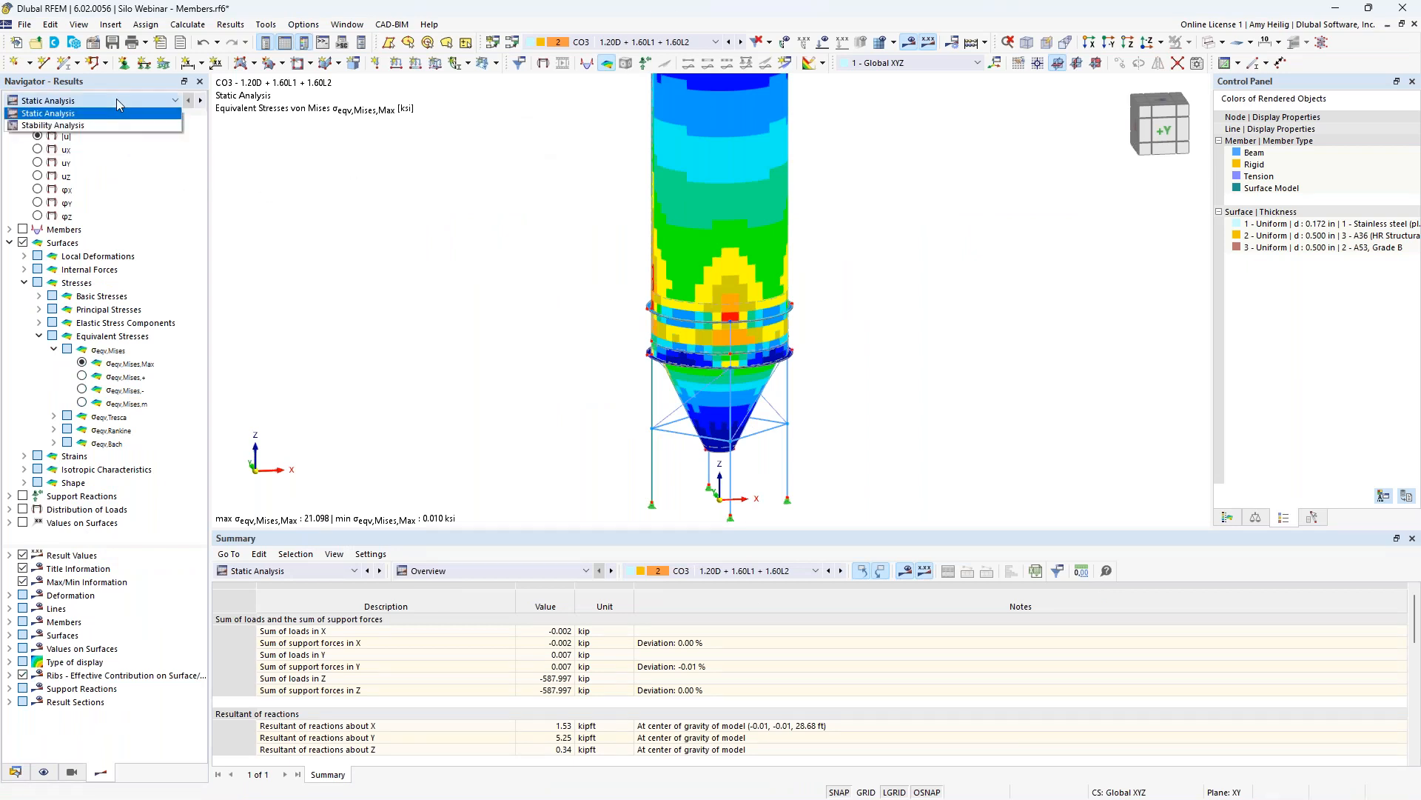
left_click(64, 127)
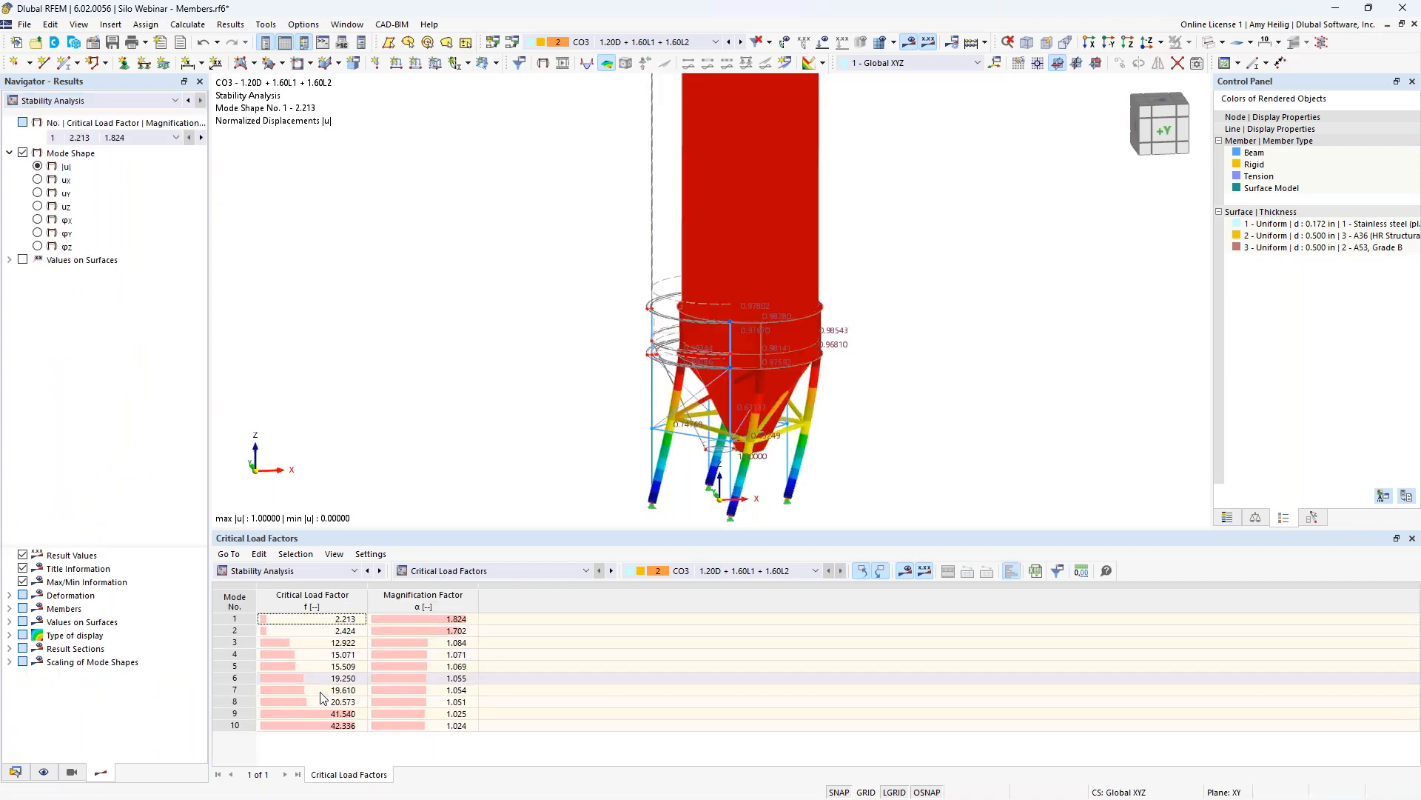
- Show the mode shape colour scale and examine the silo's normalized displacements for mode shapes 1 and 2
scroll(560, 430, "down", 1)
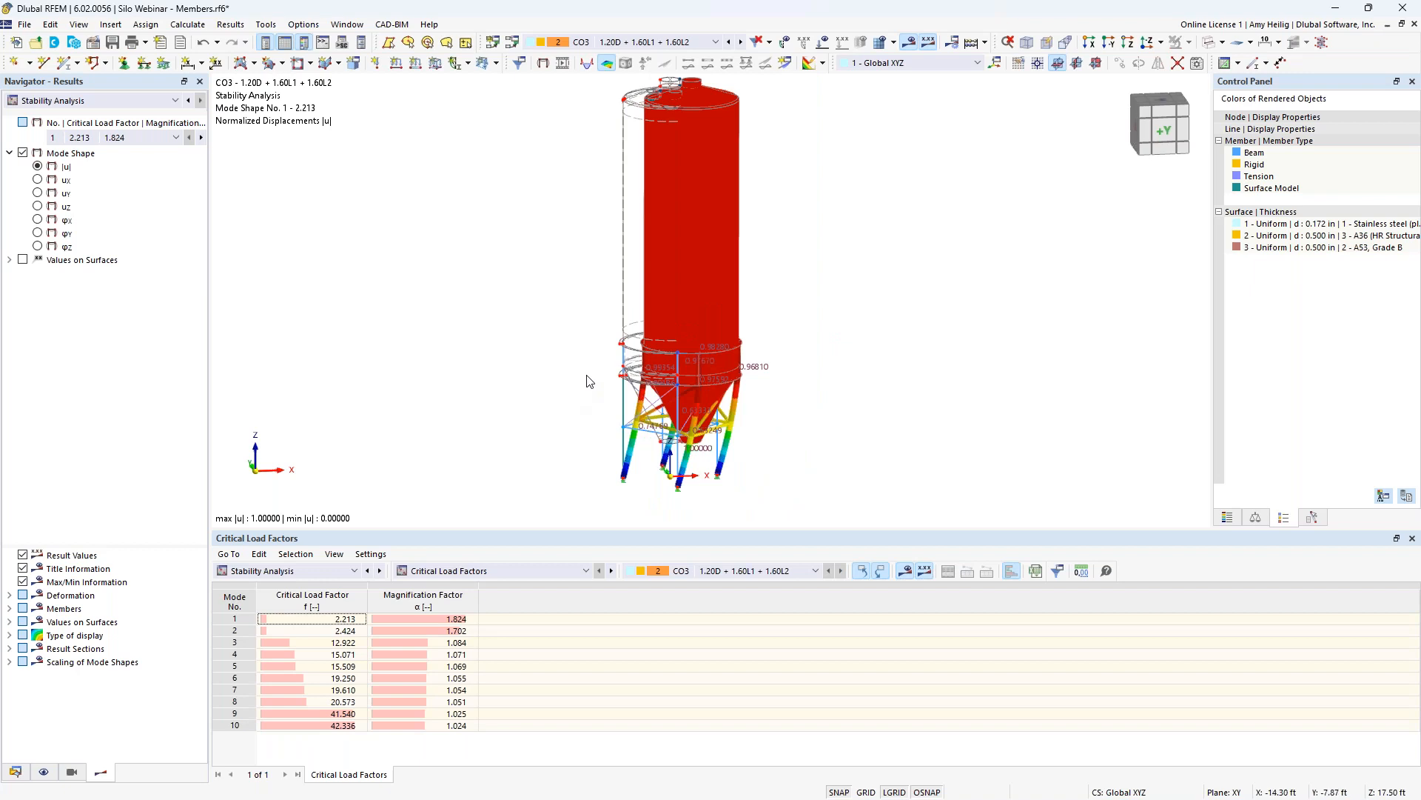
left_click(1227, 518)
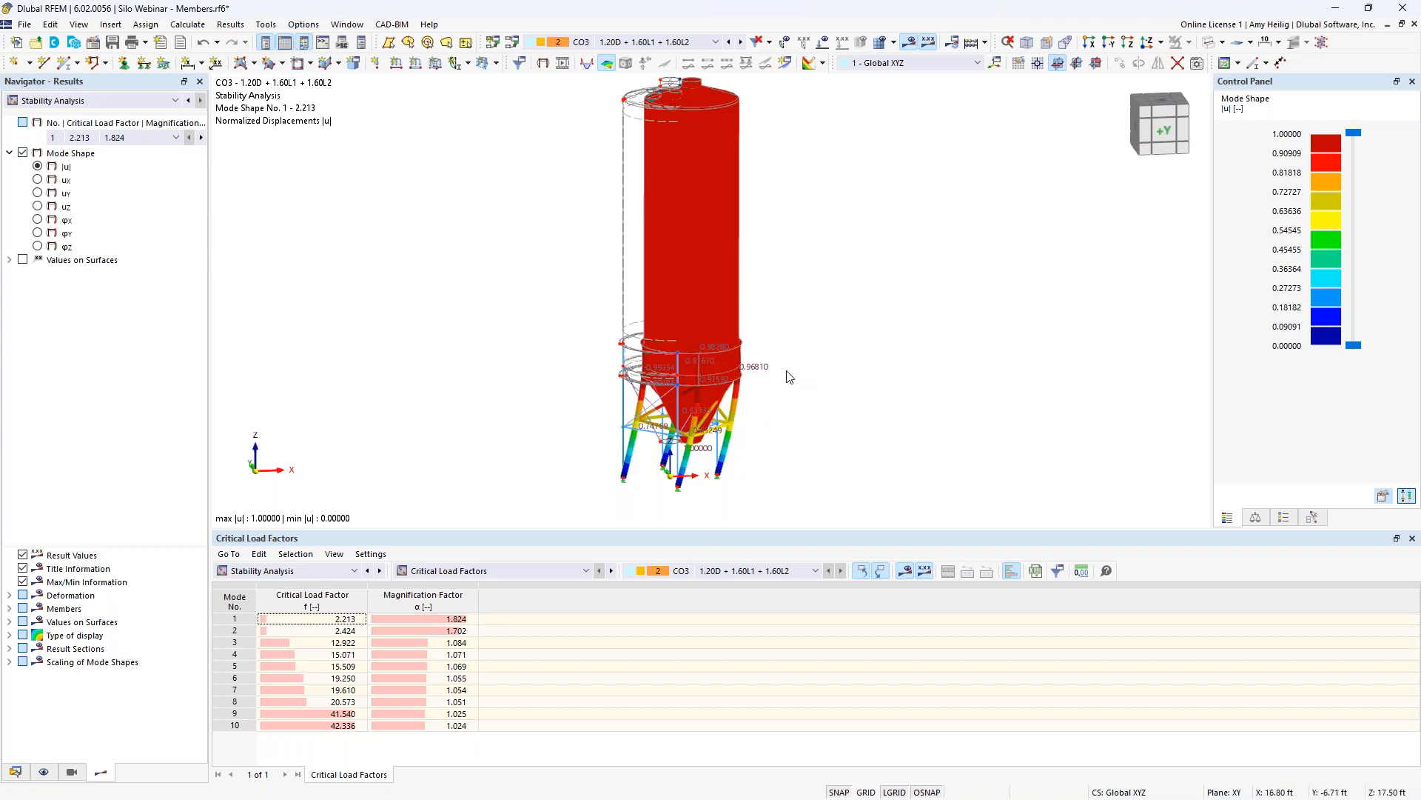
left_click(292, 620)
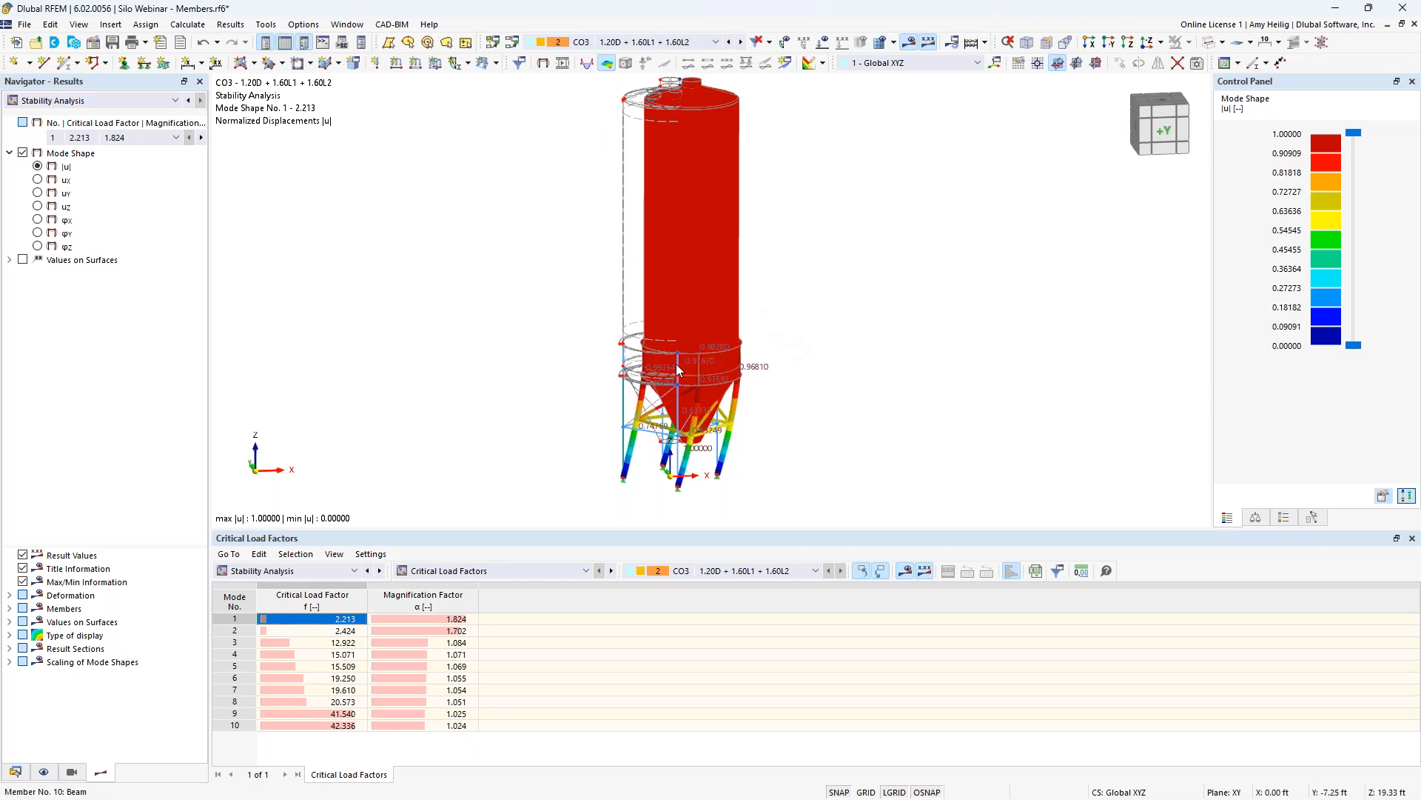
left_click(349, 630)
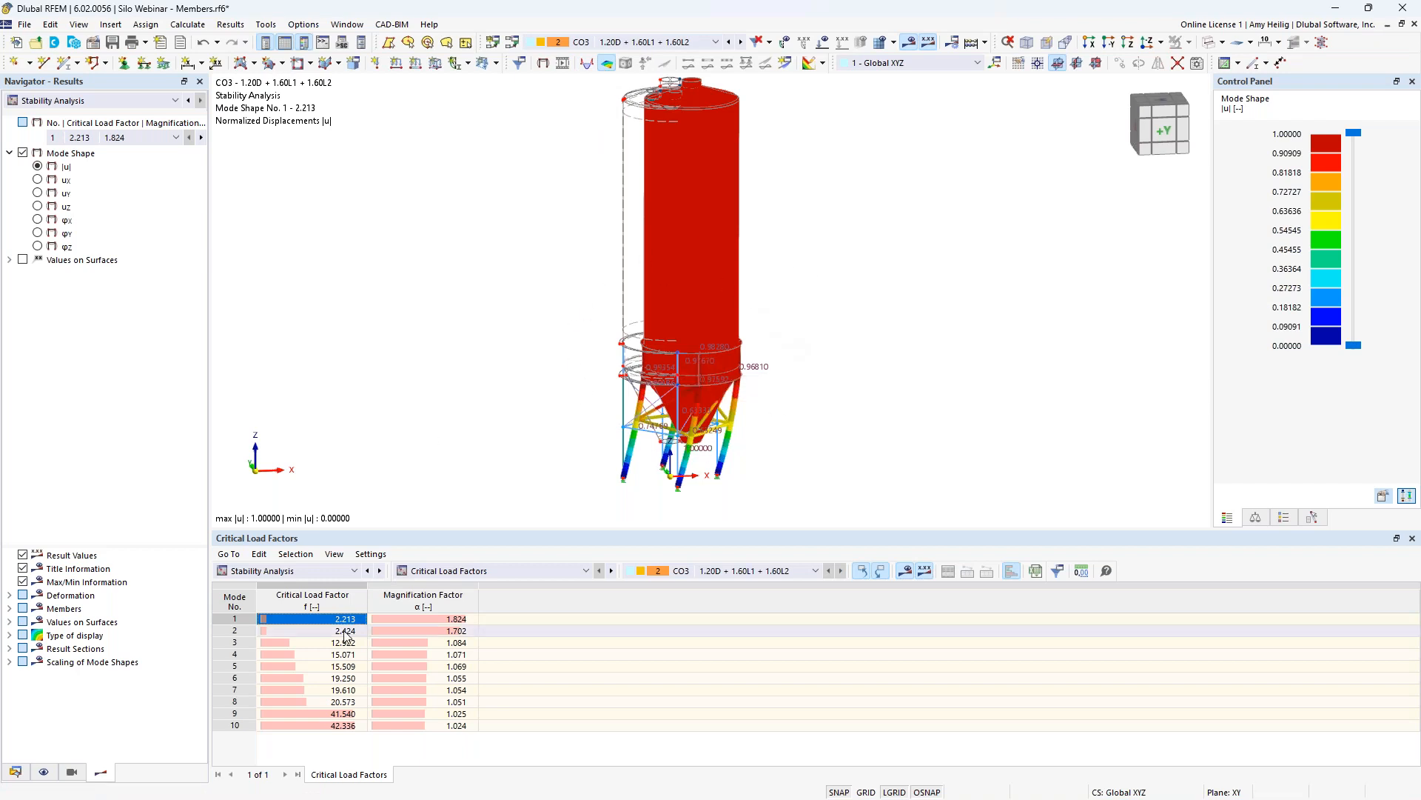
middle_click_drag(831, 416, 677, 442, "ctrl")
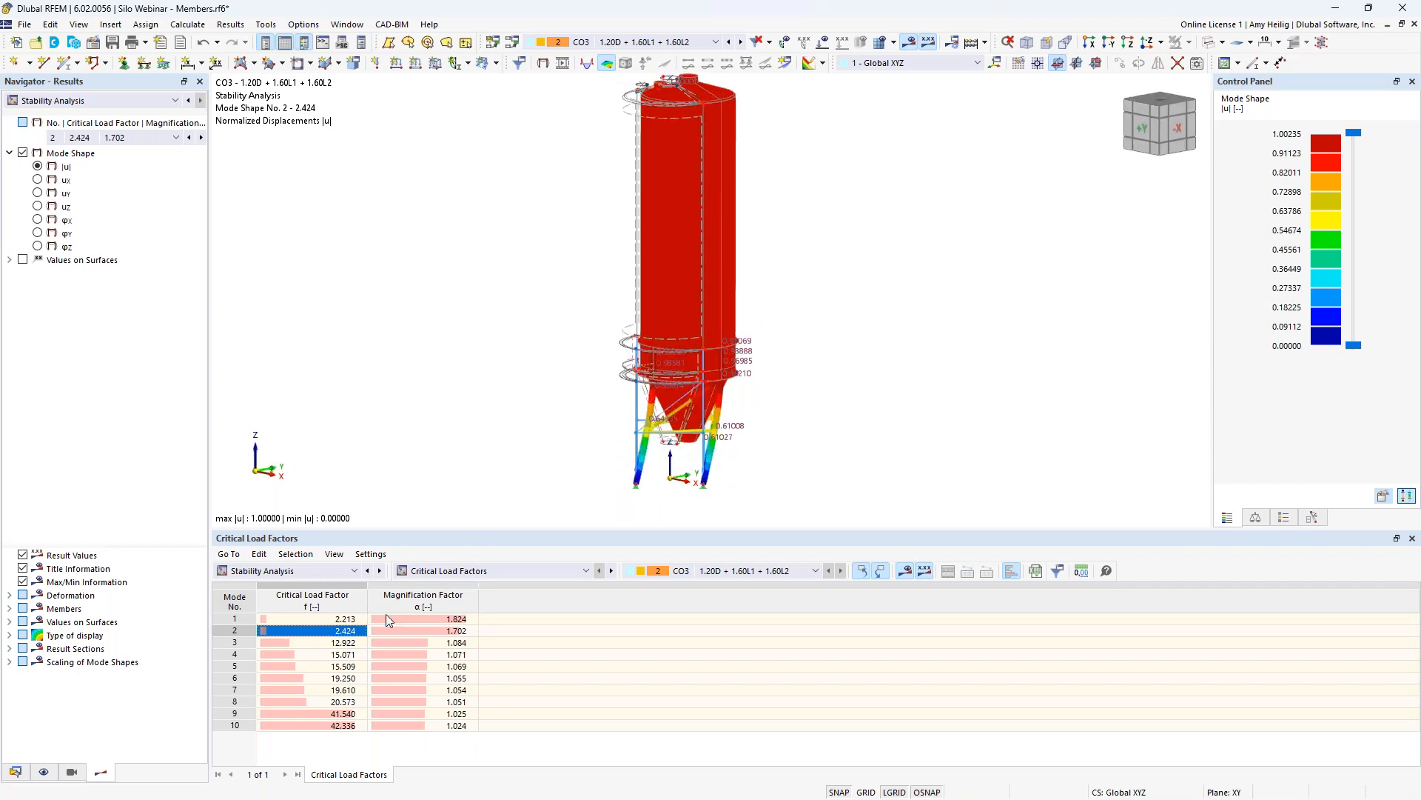
- Compare mode shapes 3, 4 and 5, looking closely at the deformation of the silo's supporting columns and bracing
left_click(343, 643)
middle_click_drag(542, 387, 696, 427, "ctrl")
scroll(696, 427, "up", 3)
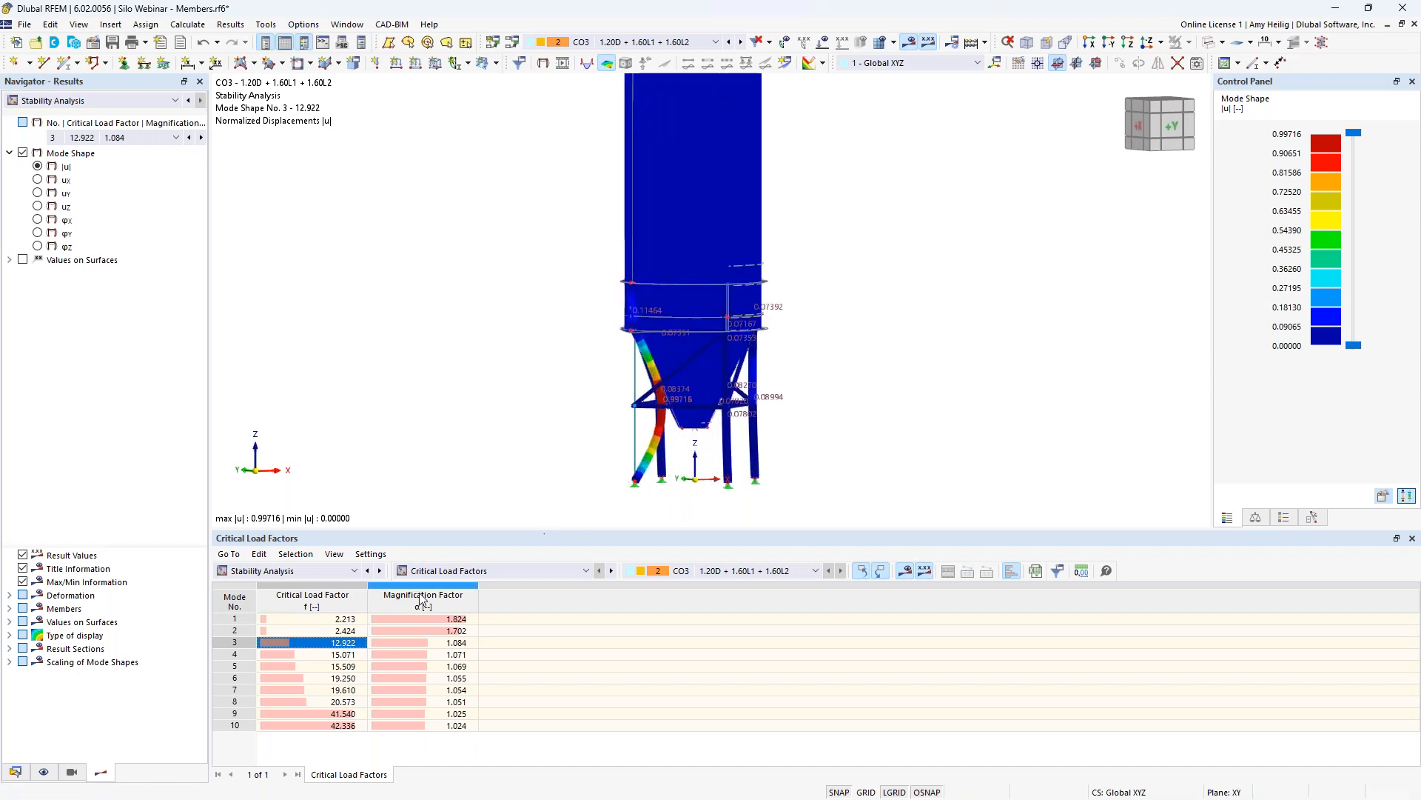
left_click(344, 654)
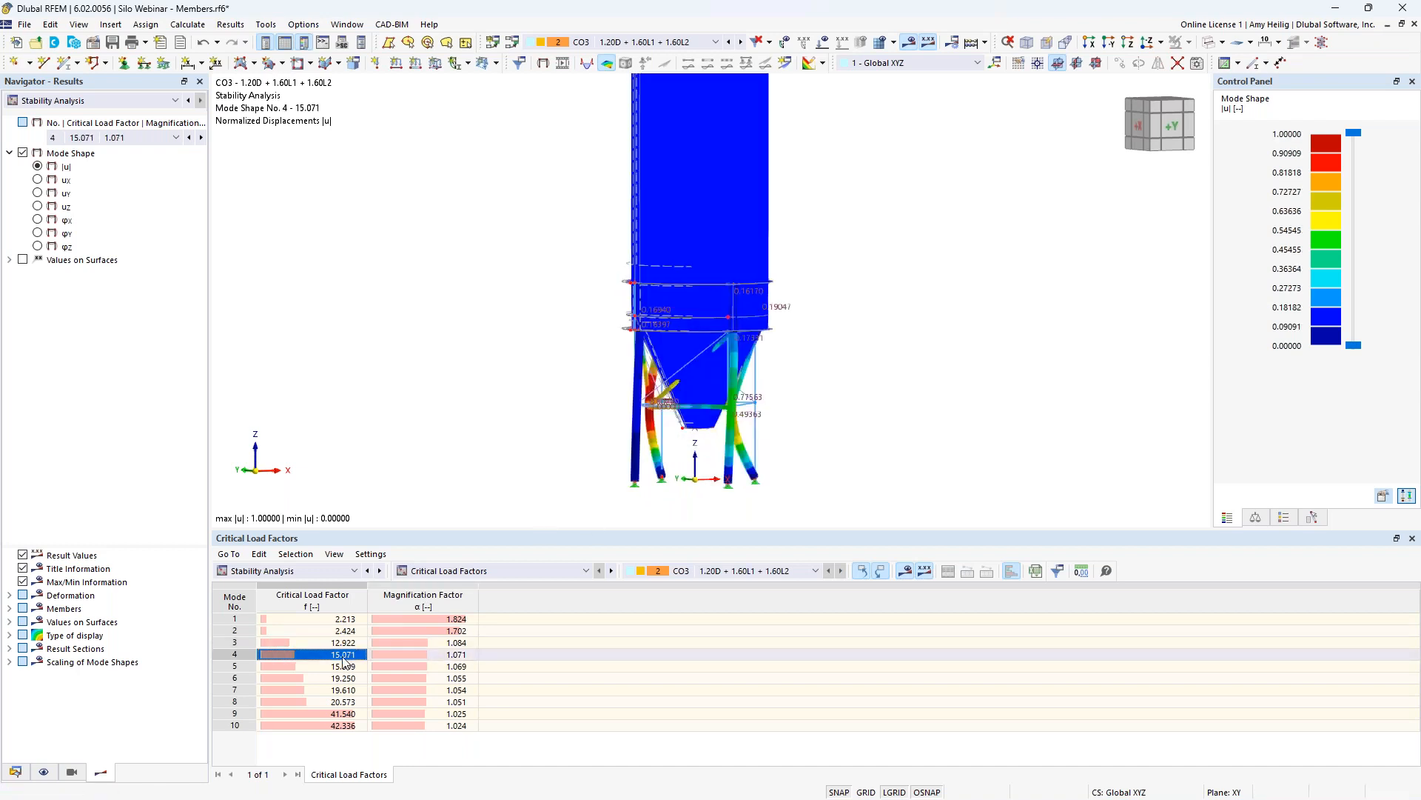
left_click(343, 668)
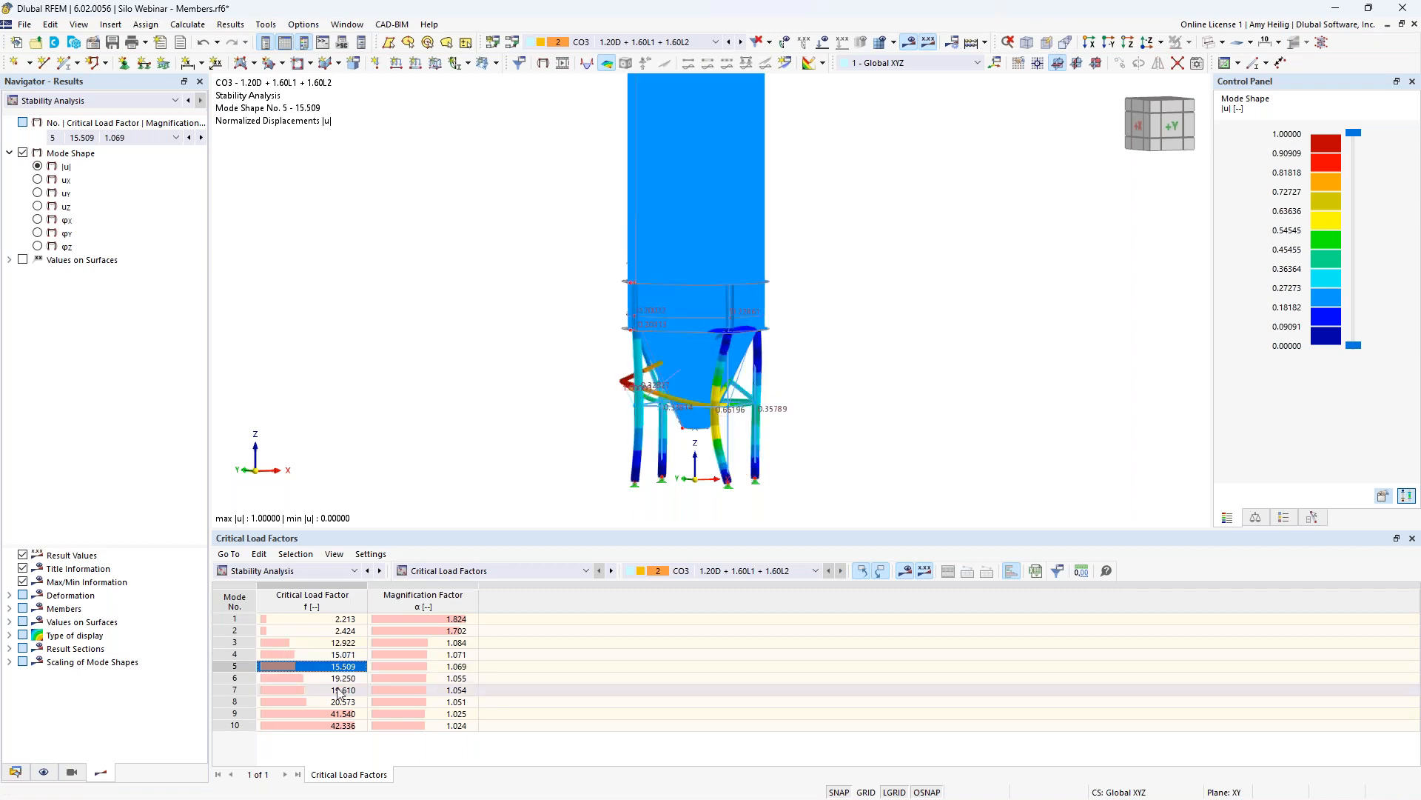
- Display mode shape 9 and inspect the silo wall around the upper ring for local deformation
left_click(333, 715)
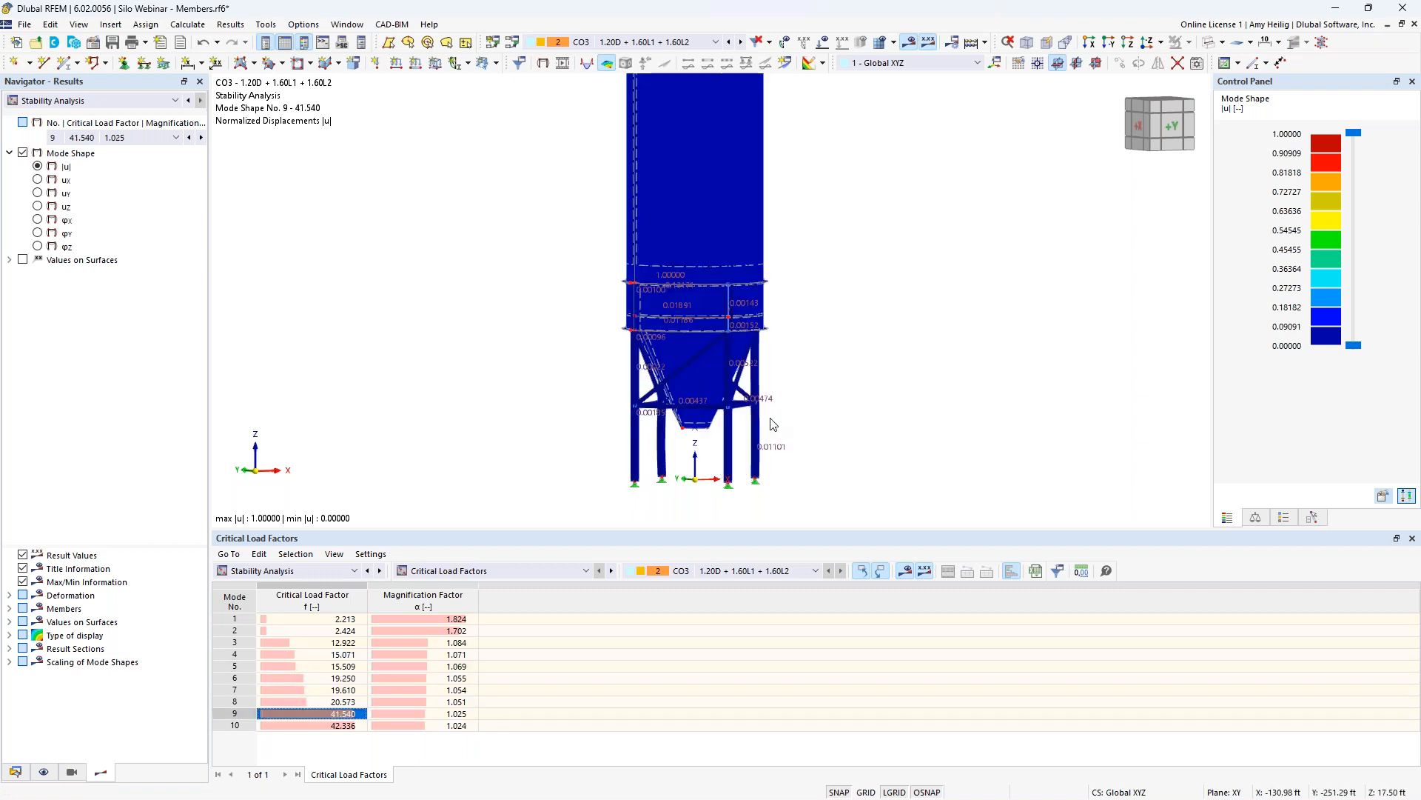
middle_click_drag(809, 356, 709, 299, "ctrl")
scroll(710, 299, "up", 5)
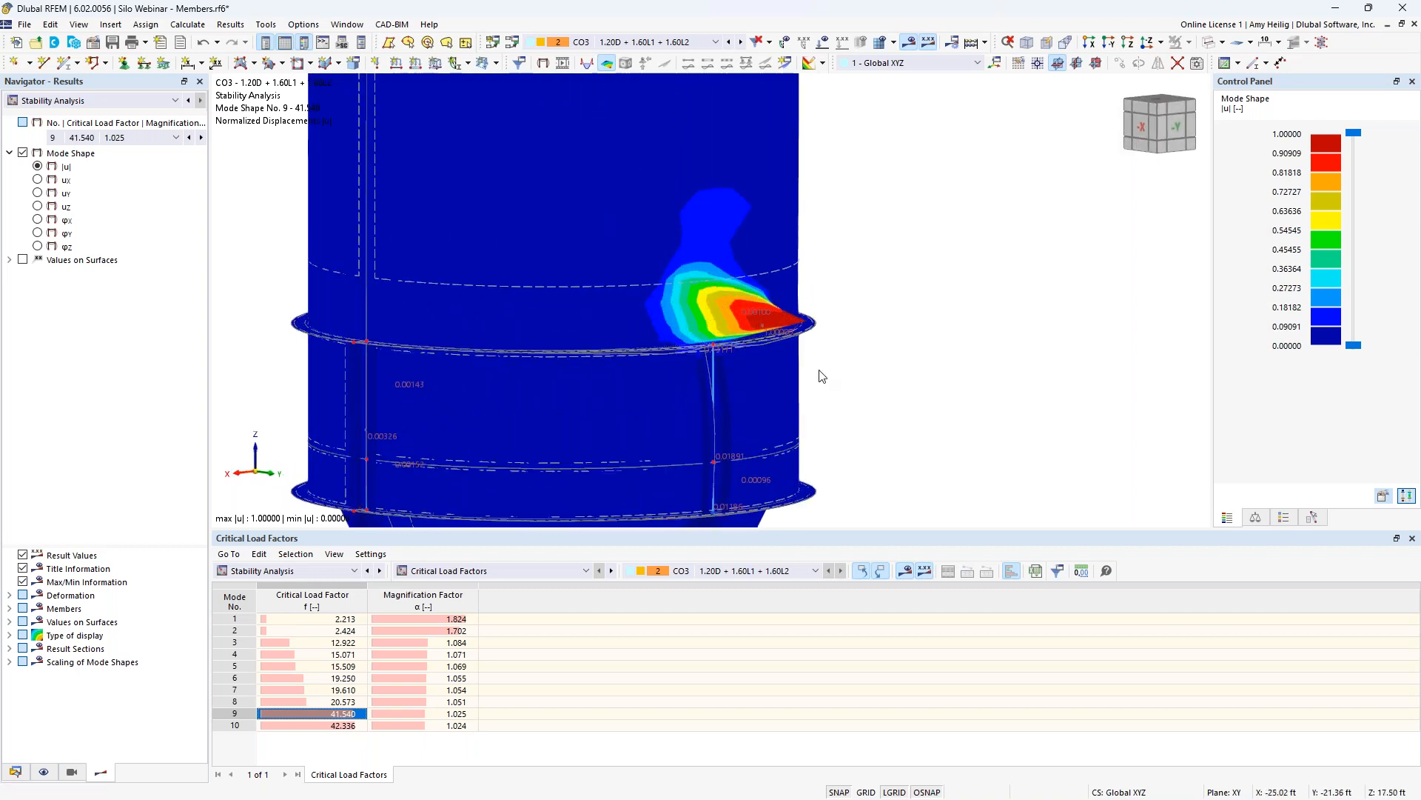
- Set the mode shapes display factor to 0.25 and view mode shape 9's wall deformation in profile
left_click(1256, 519)
left_click(1390, 138)
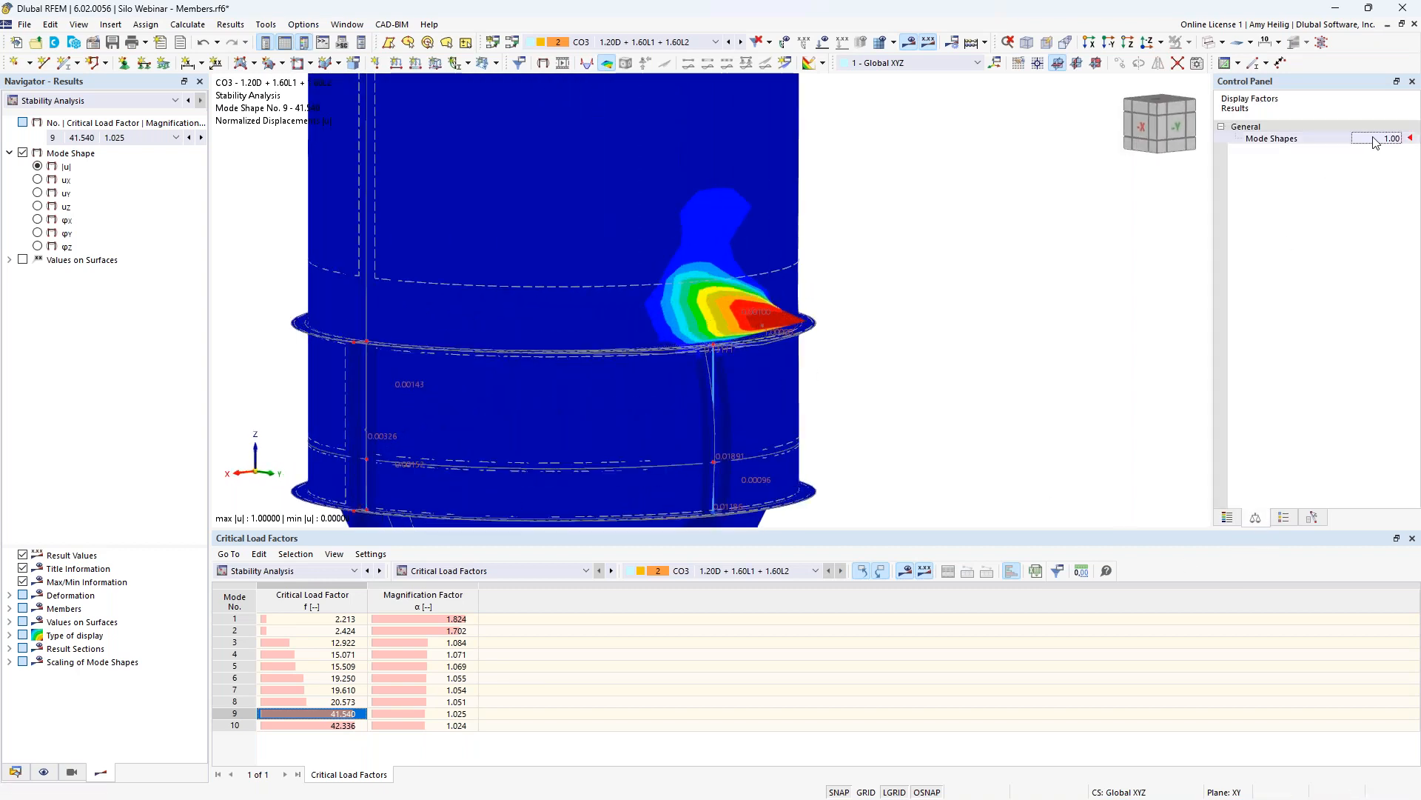
left_click(1397, 141)
left_click(1397, 140)
middle_click_drag(830, 371, 971, 374, "ctrl")
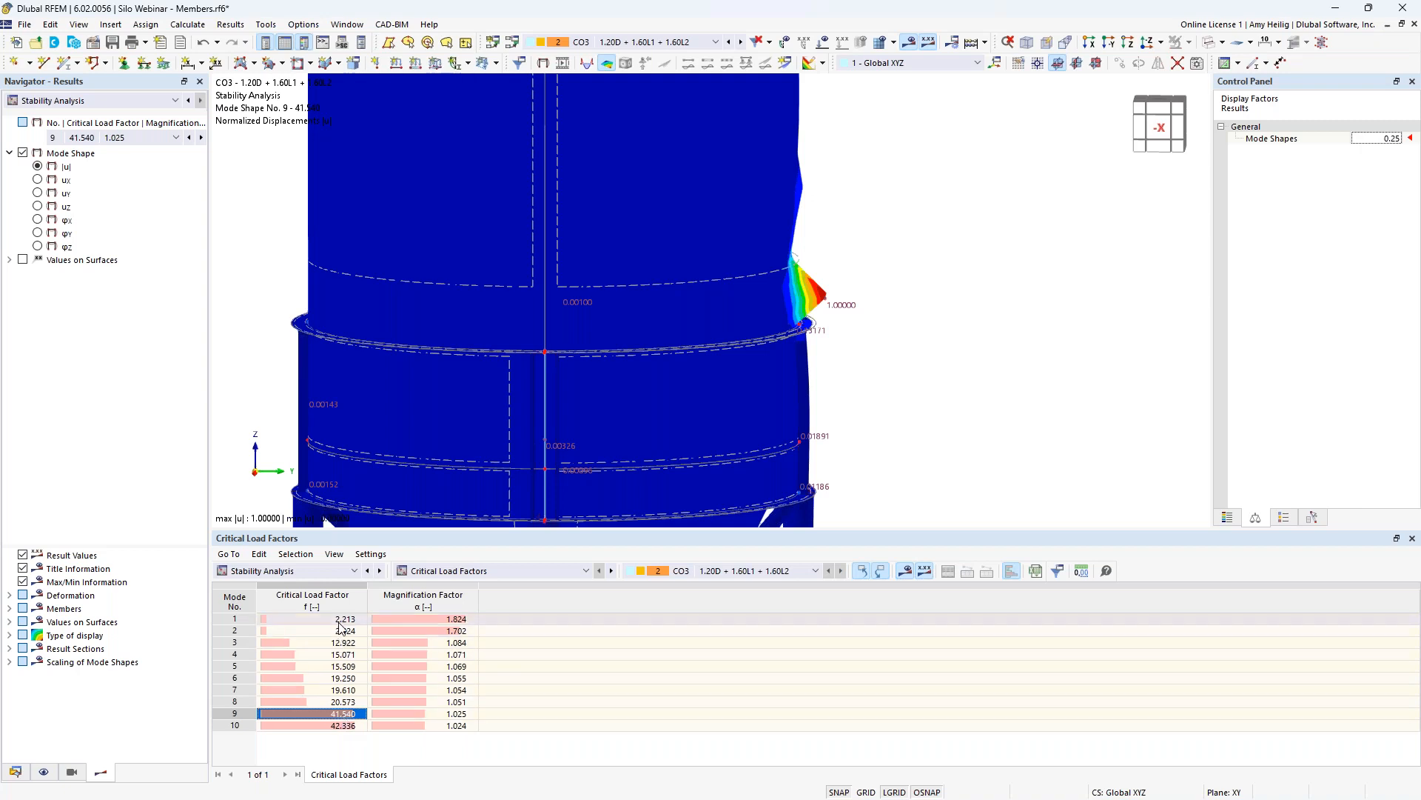
- Examine mode shape 9's local buckling zone above the upper ring from several angles, in close-up and with the supports in view
middle_click_drag(758, 448, 819, 313)
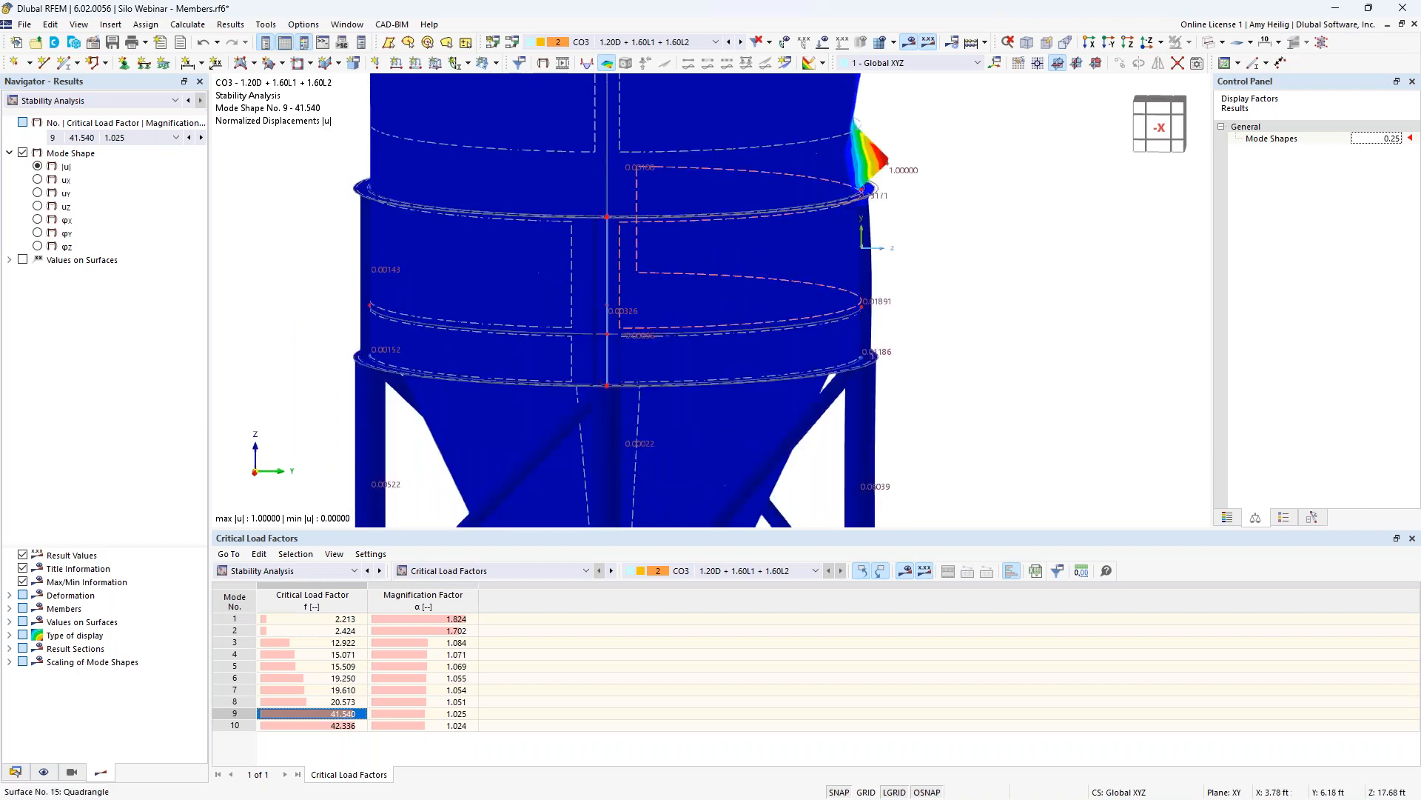
middle_click_drag(997, 219, 886, 368, "ctrl")
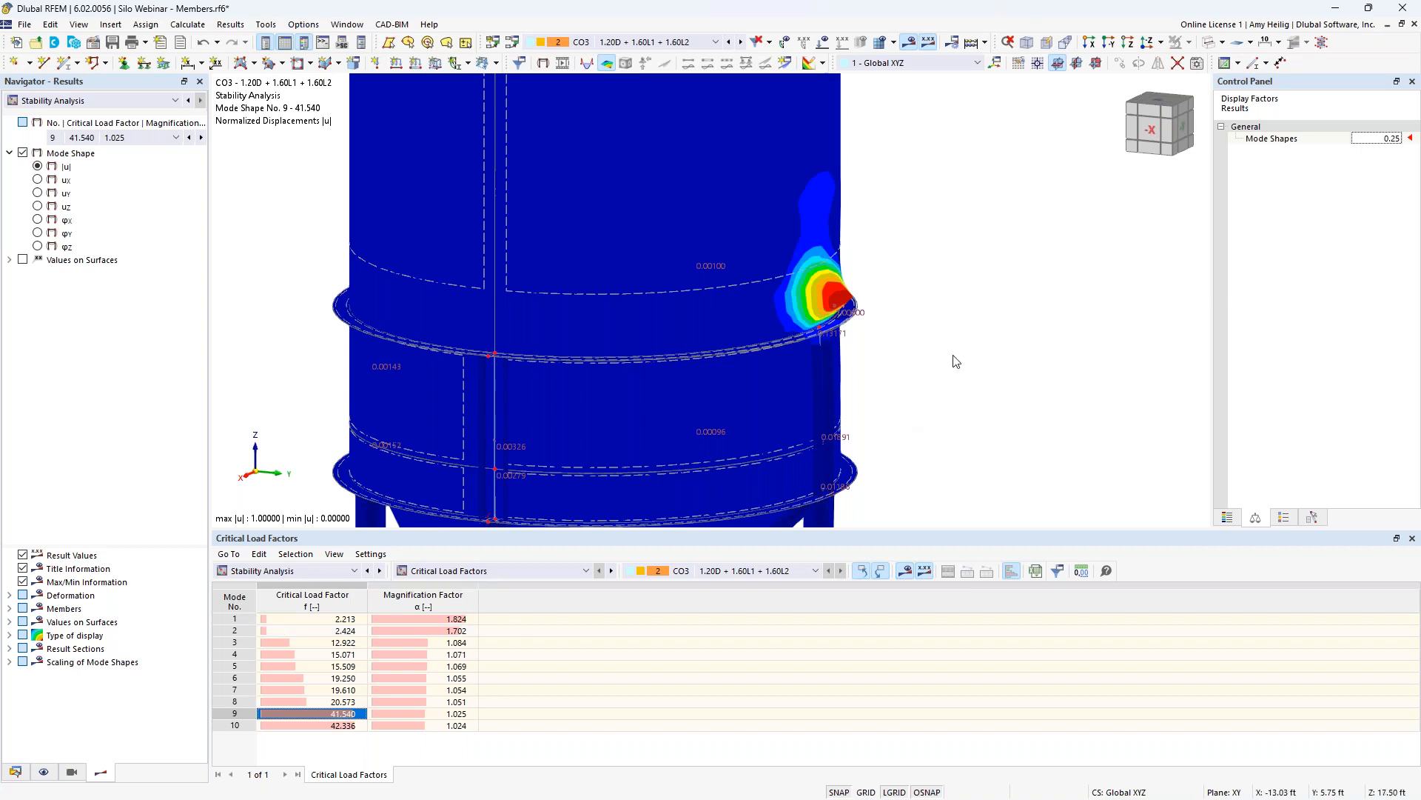
scroll(956, 361, "down", 5)
middle_click_drag(950, 358, 896, 331)
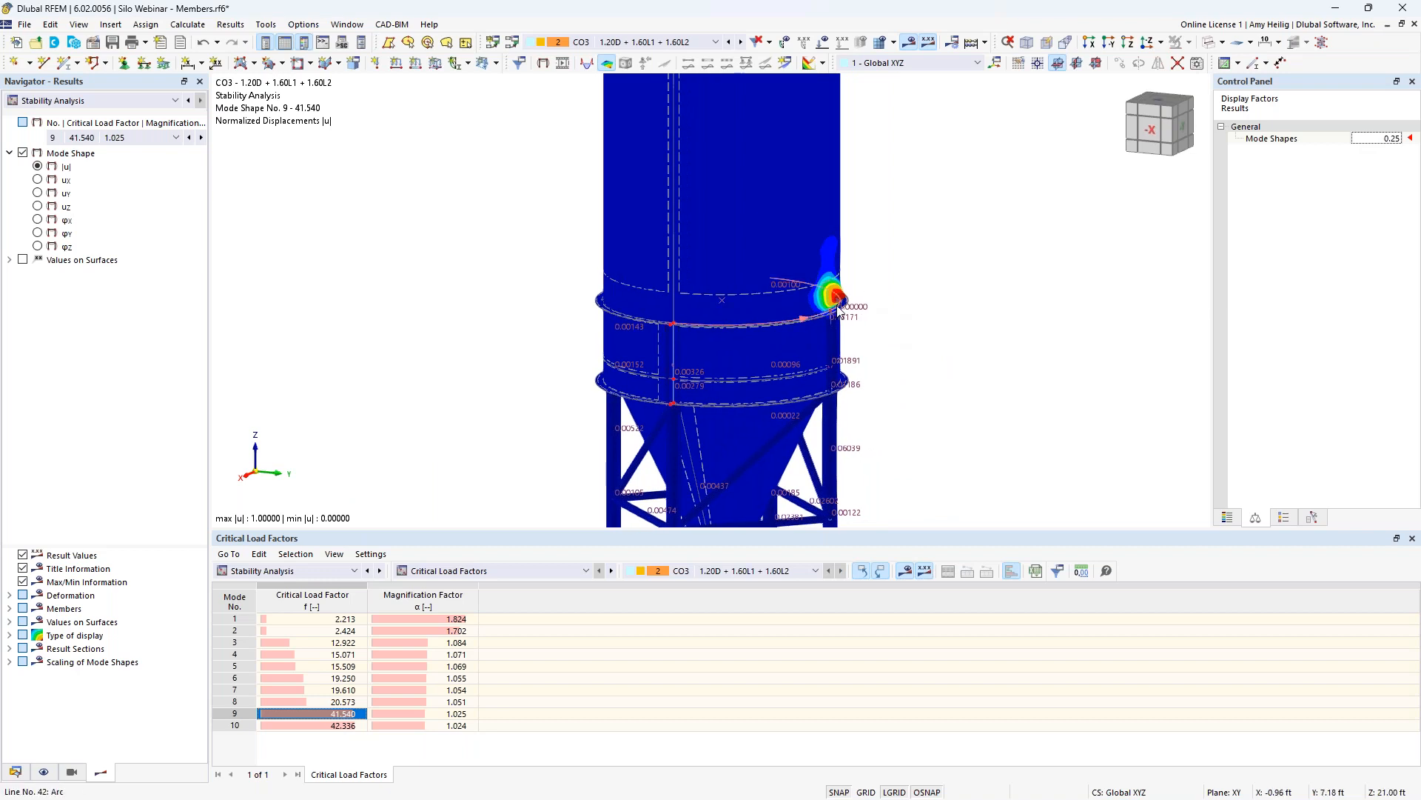
scroll(897, 331, "up", 3)
middle_click_drag(949, 383, 827, 404, "ctrl")
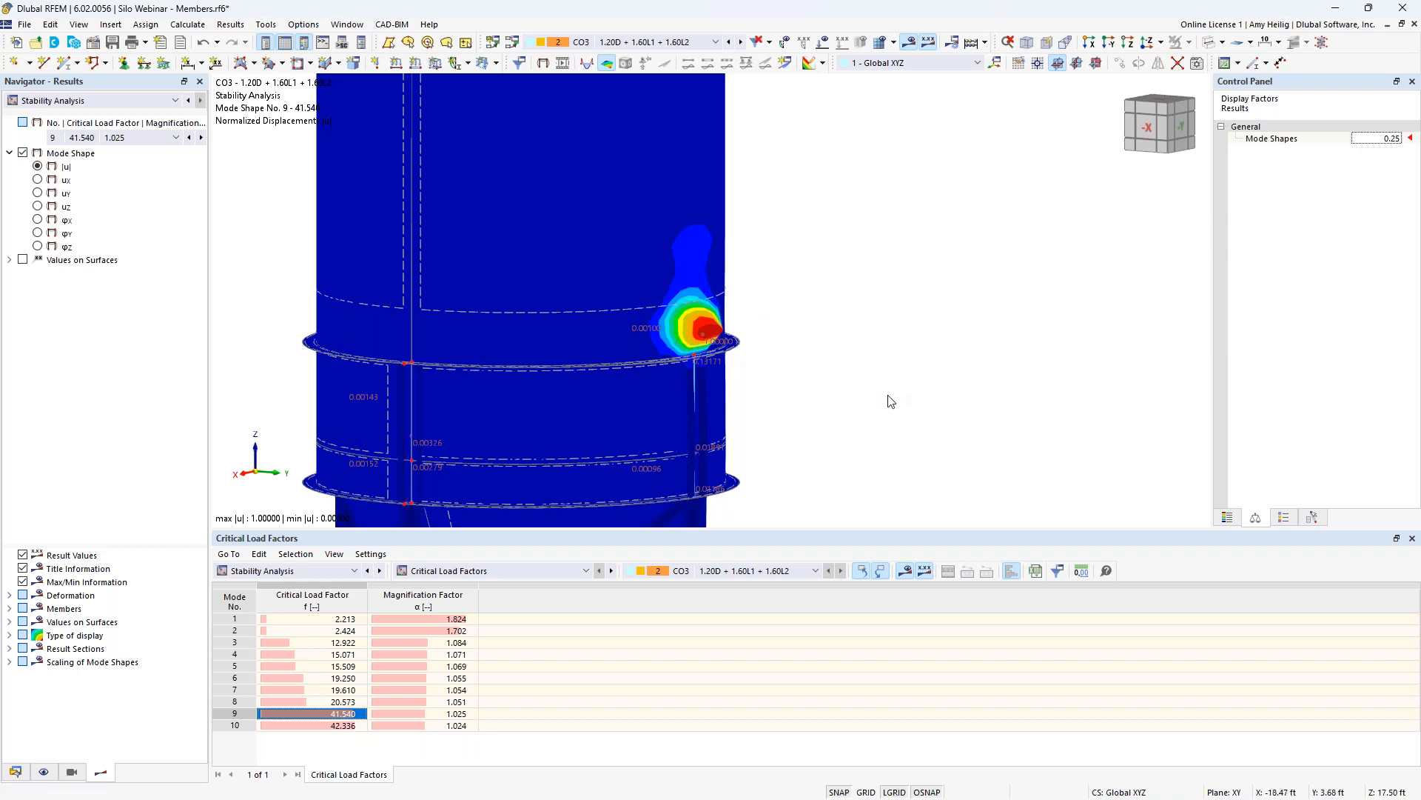
scroll(867, 335, "down", 5)
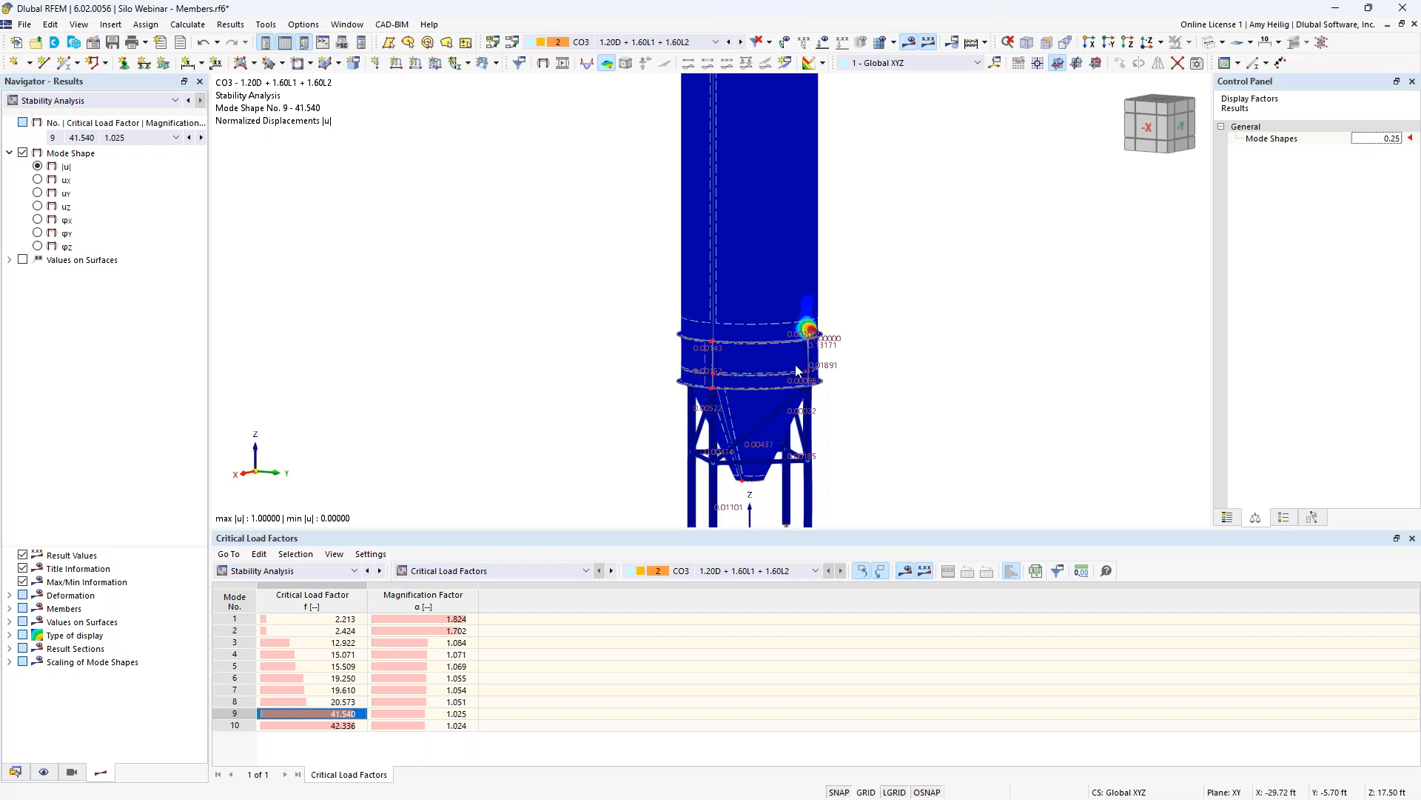
- Switch to the running PowerPoint slide show of the steel silo design webinar
key("super+Tab")
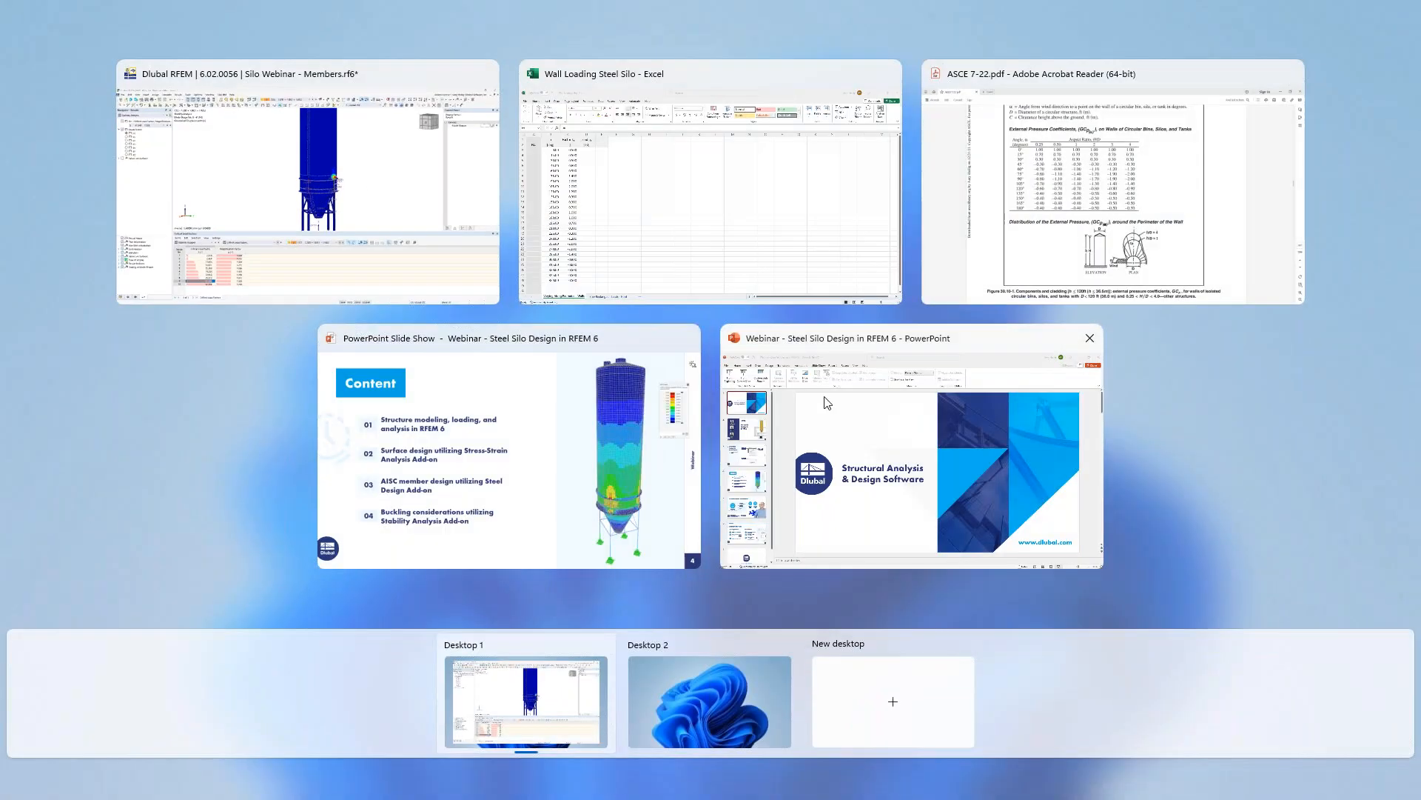
left_click(570, 444)
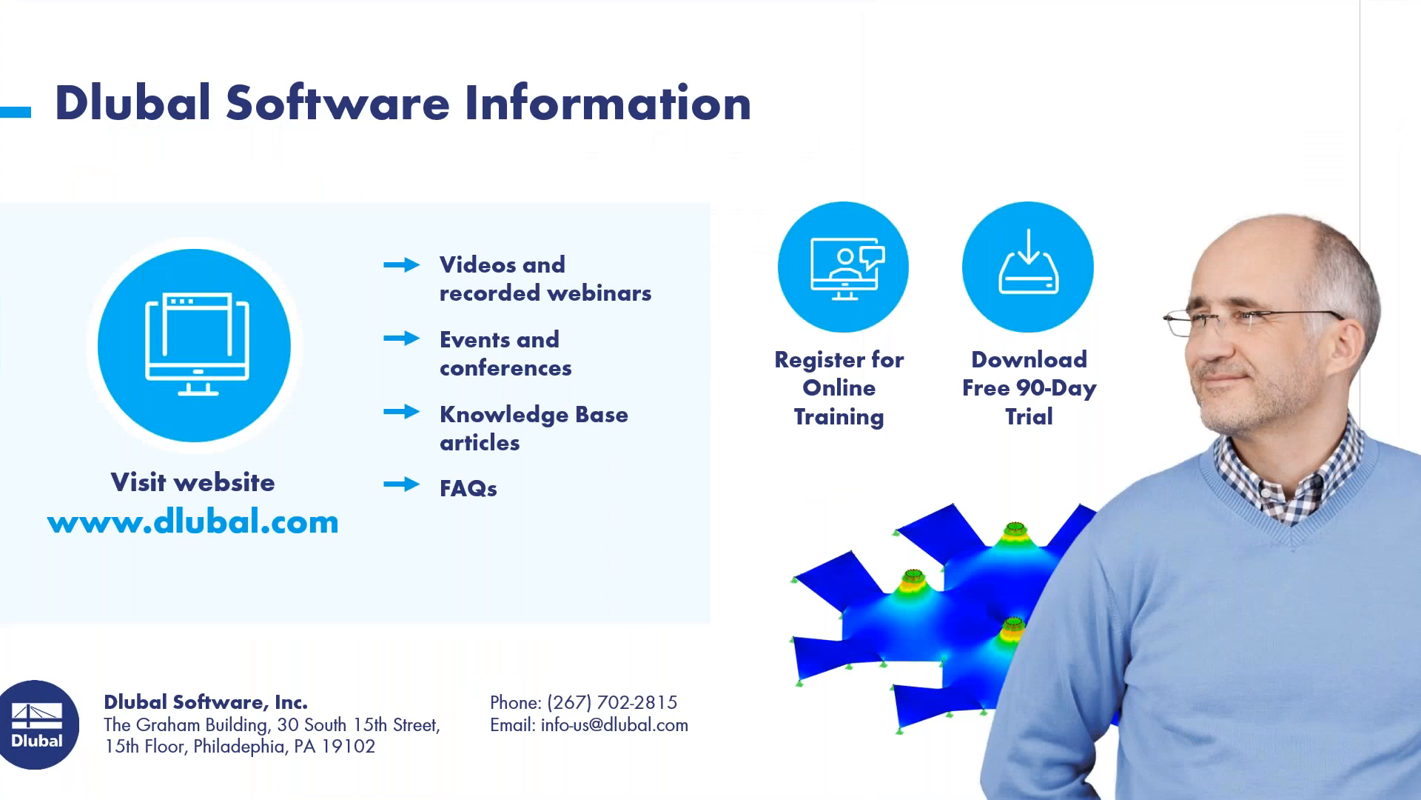